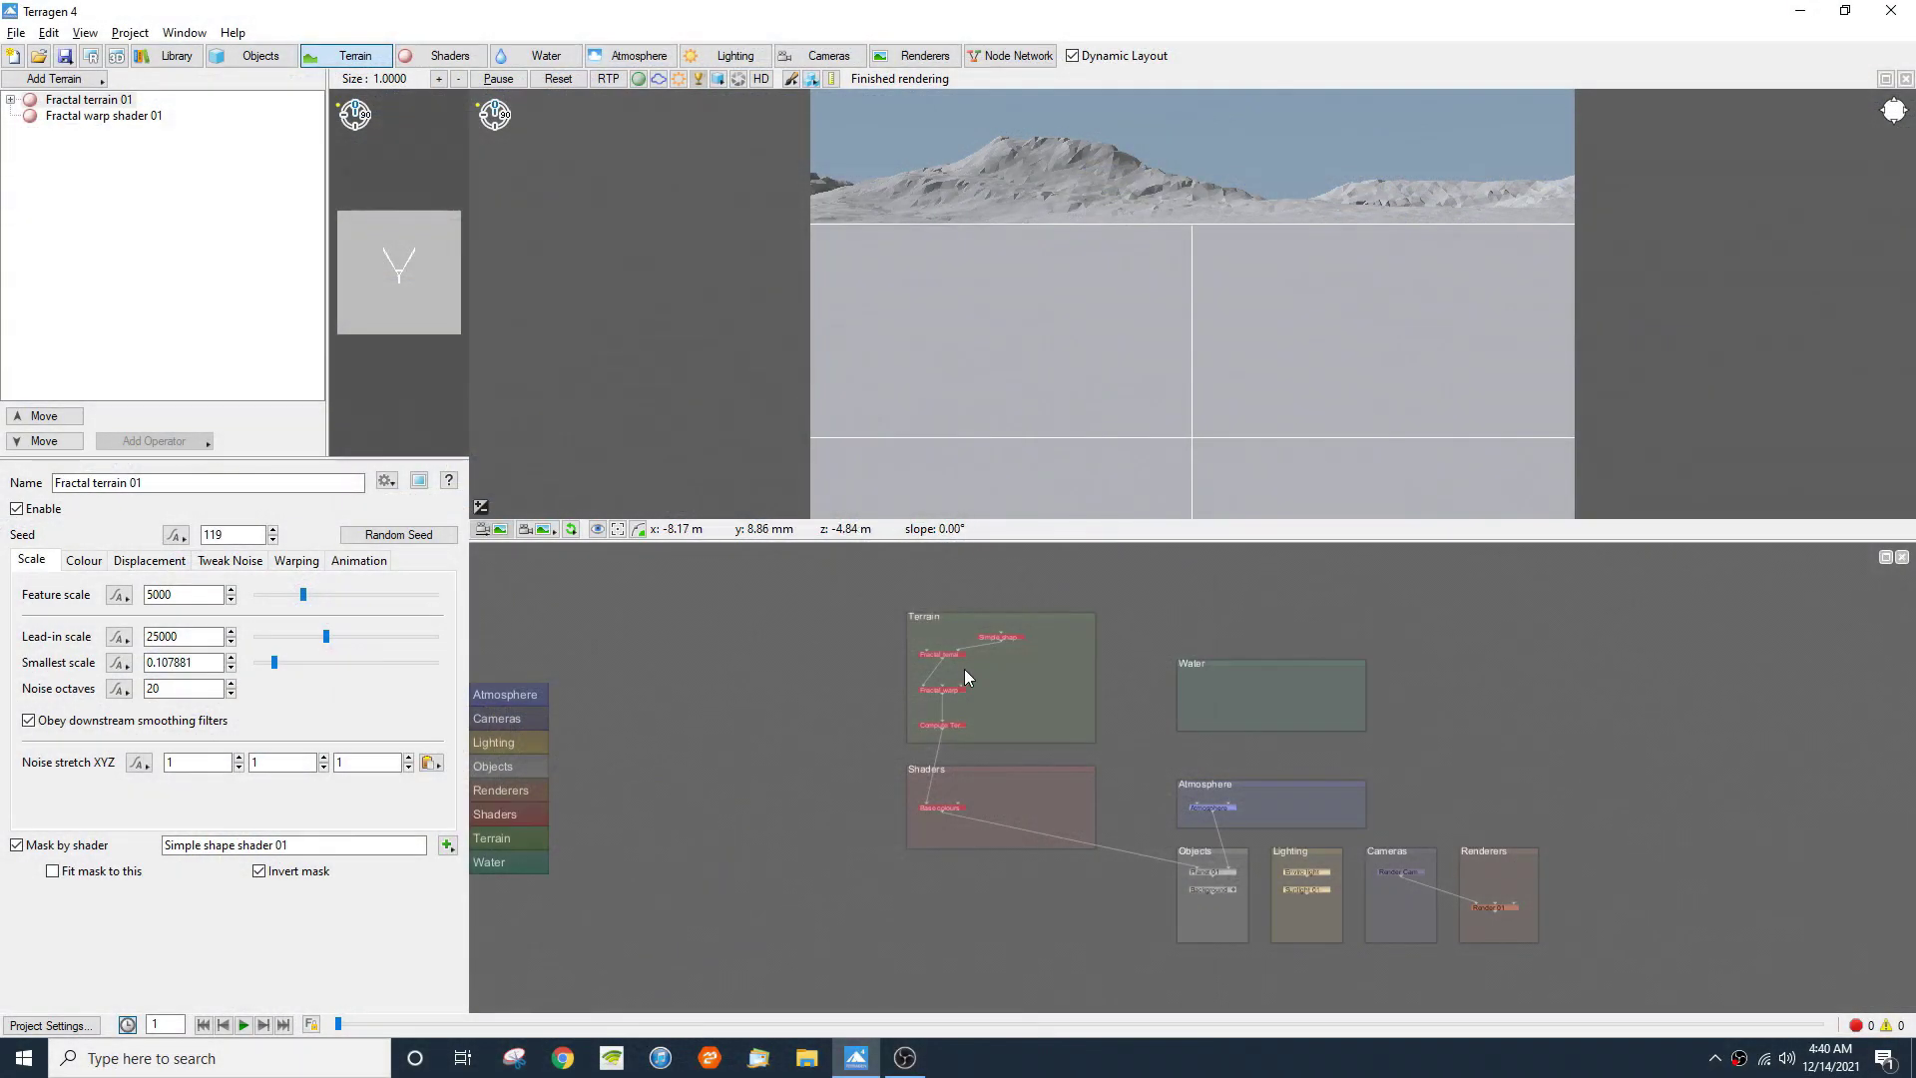
Step: Disable the simple shape, fractal terrain and fractal warp shaders in the Terrain node group together
double_click(966, 667)
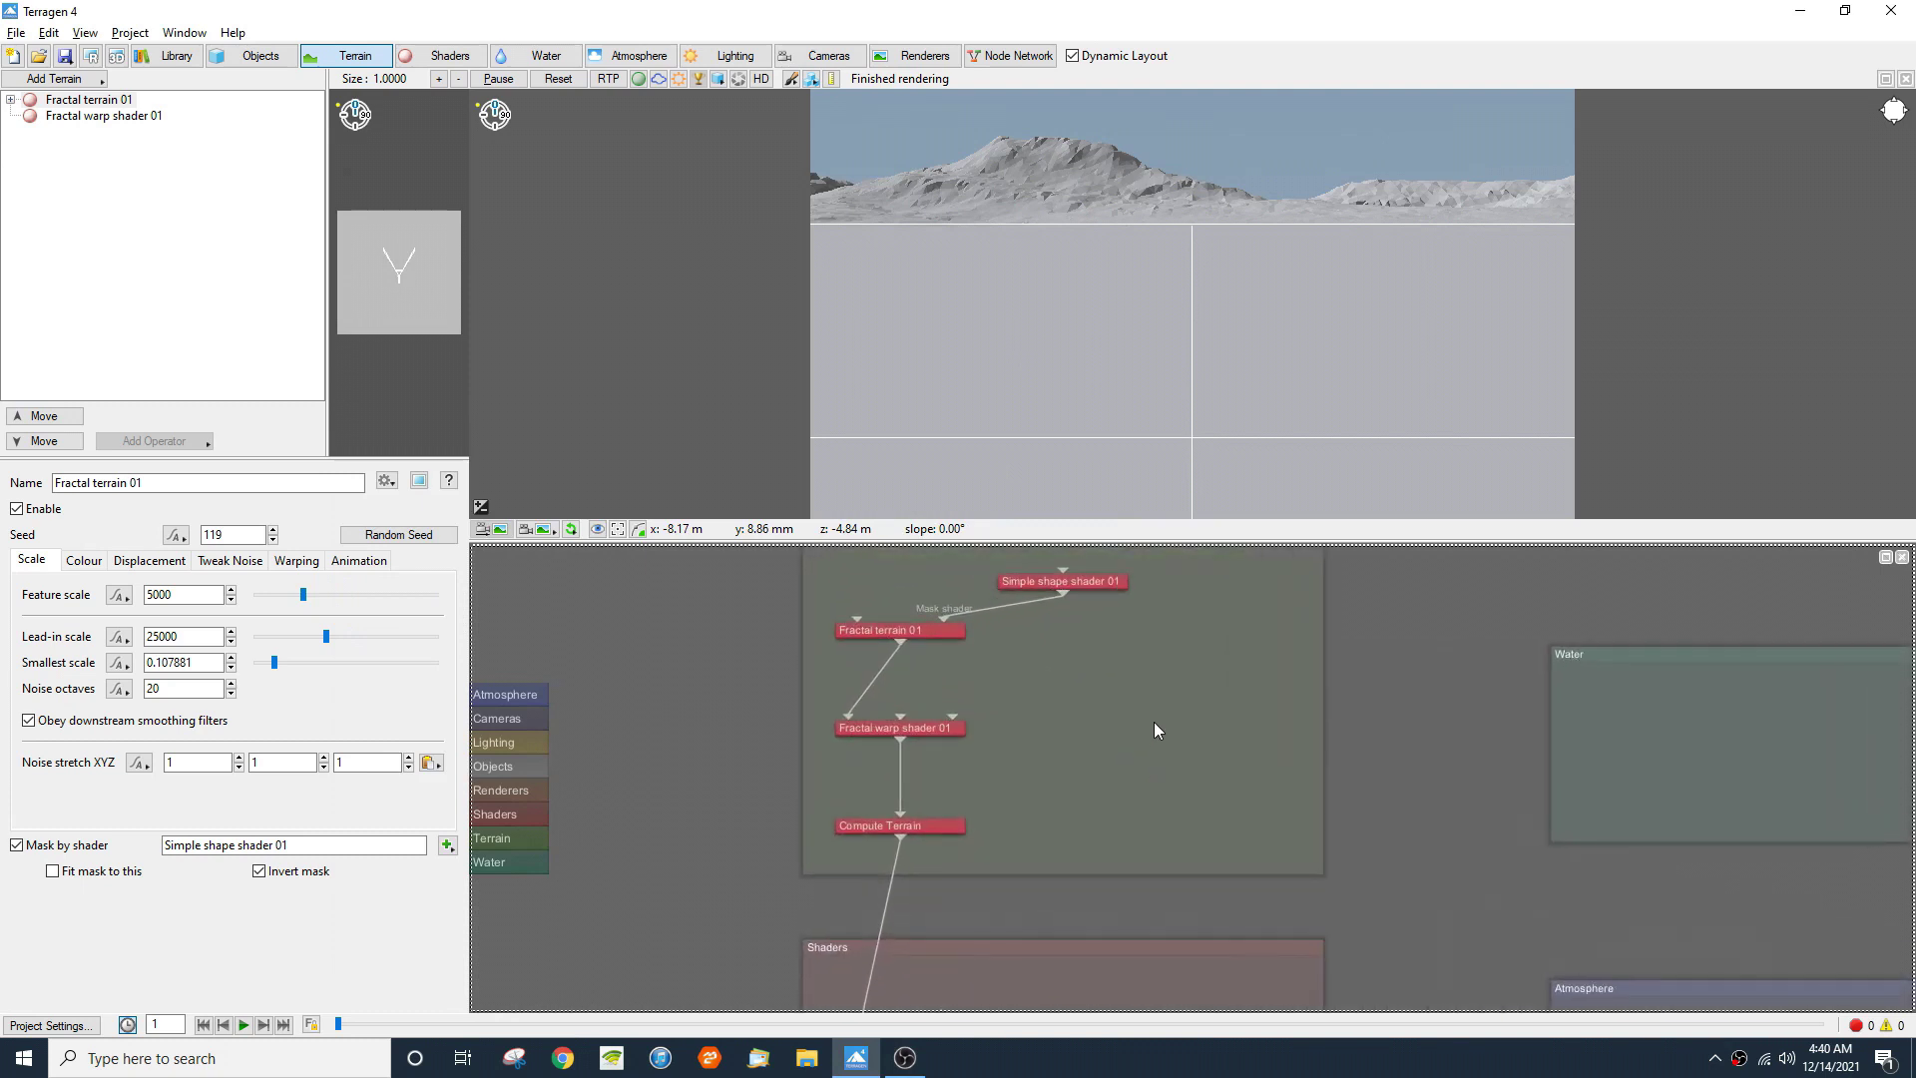
left_click_drag(1205, 621, 830, 852)
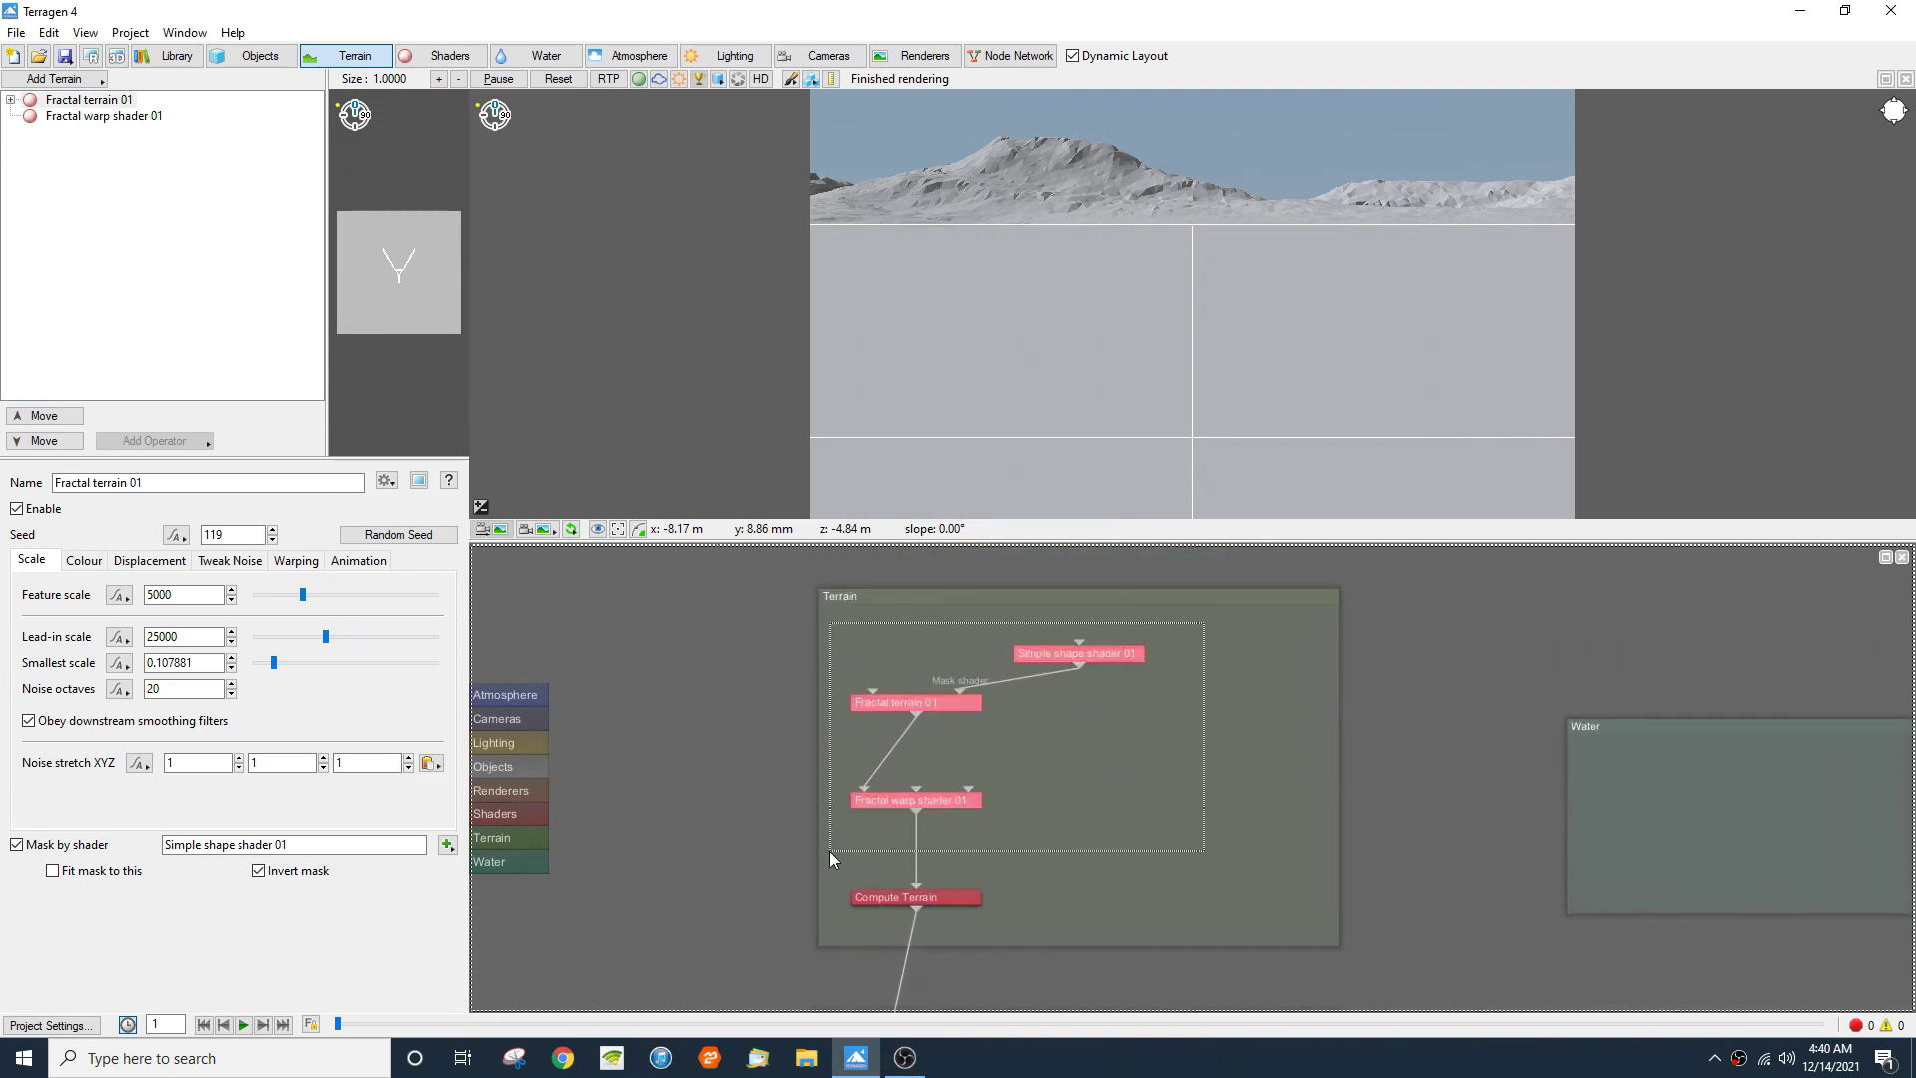
key("e")
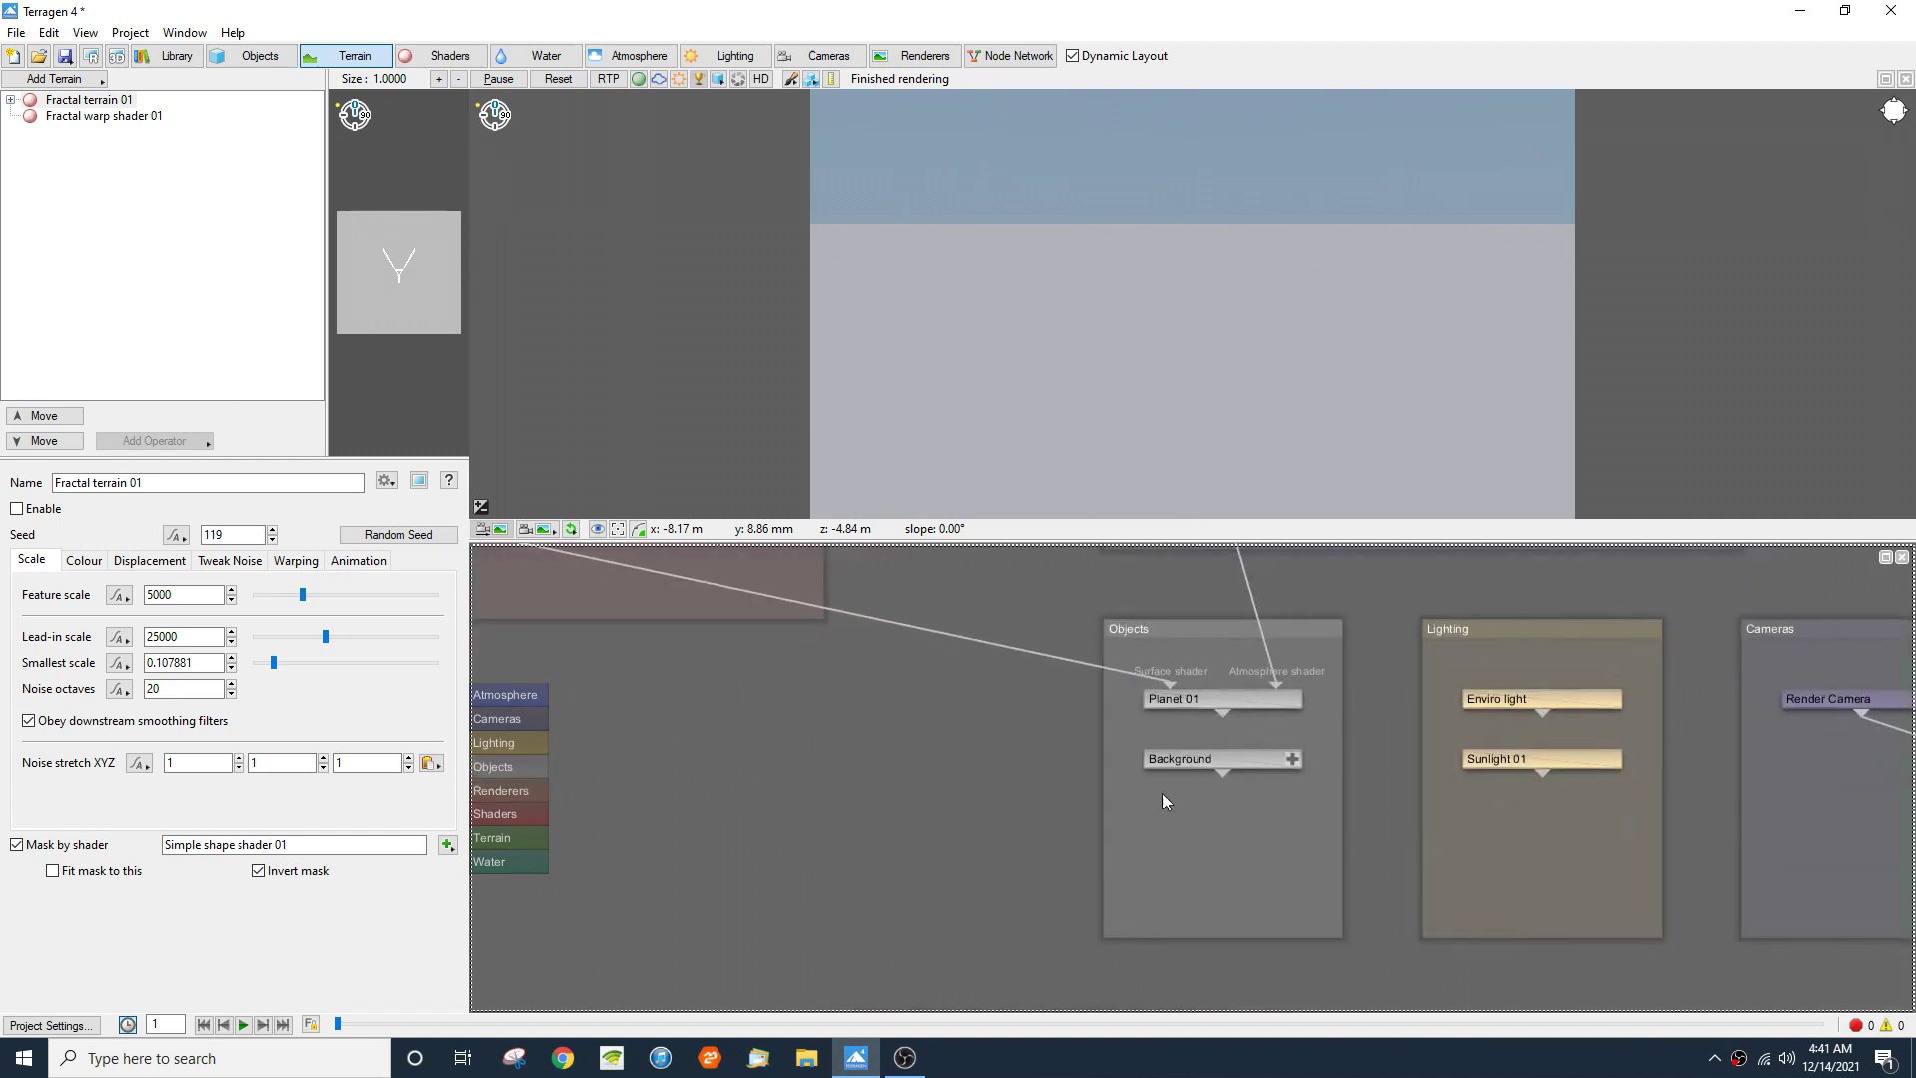
Step: Create a Landmark object in the Objects group of the node network
right_click(1214, 816)
mouse_move(1248, 766)
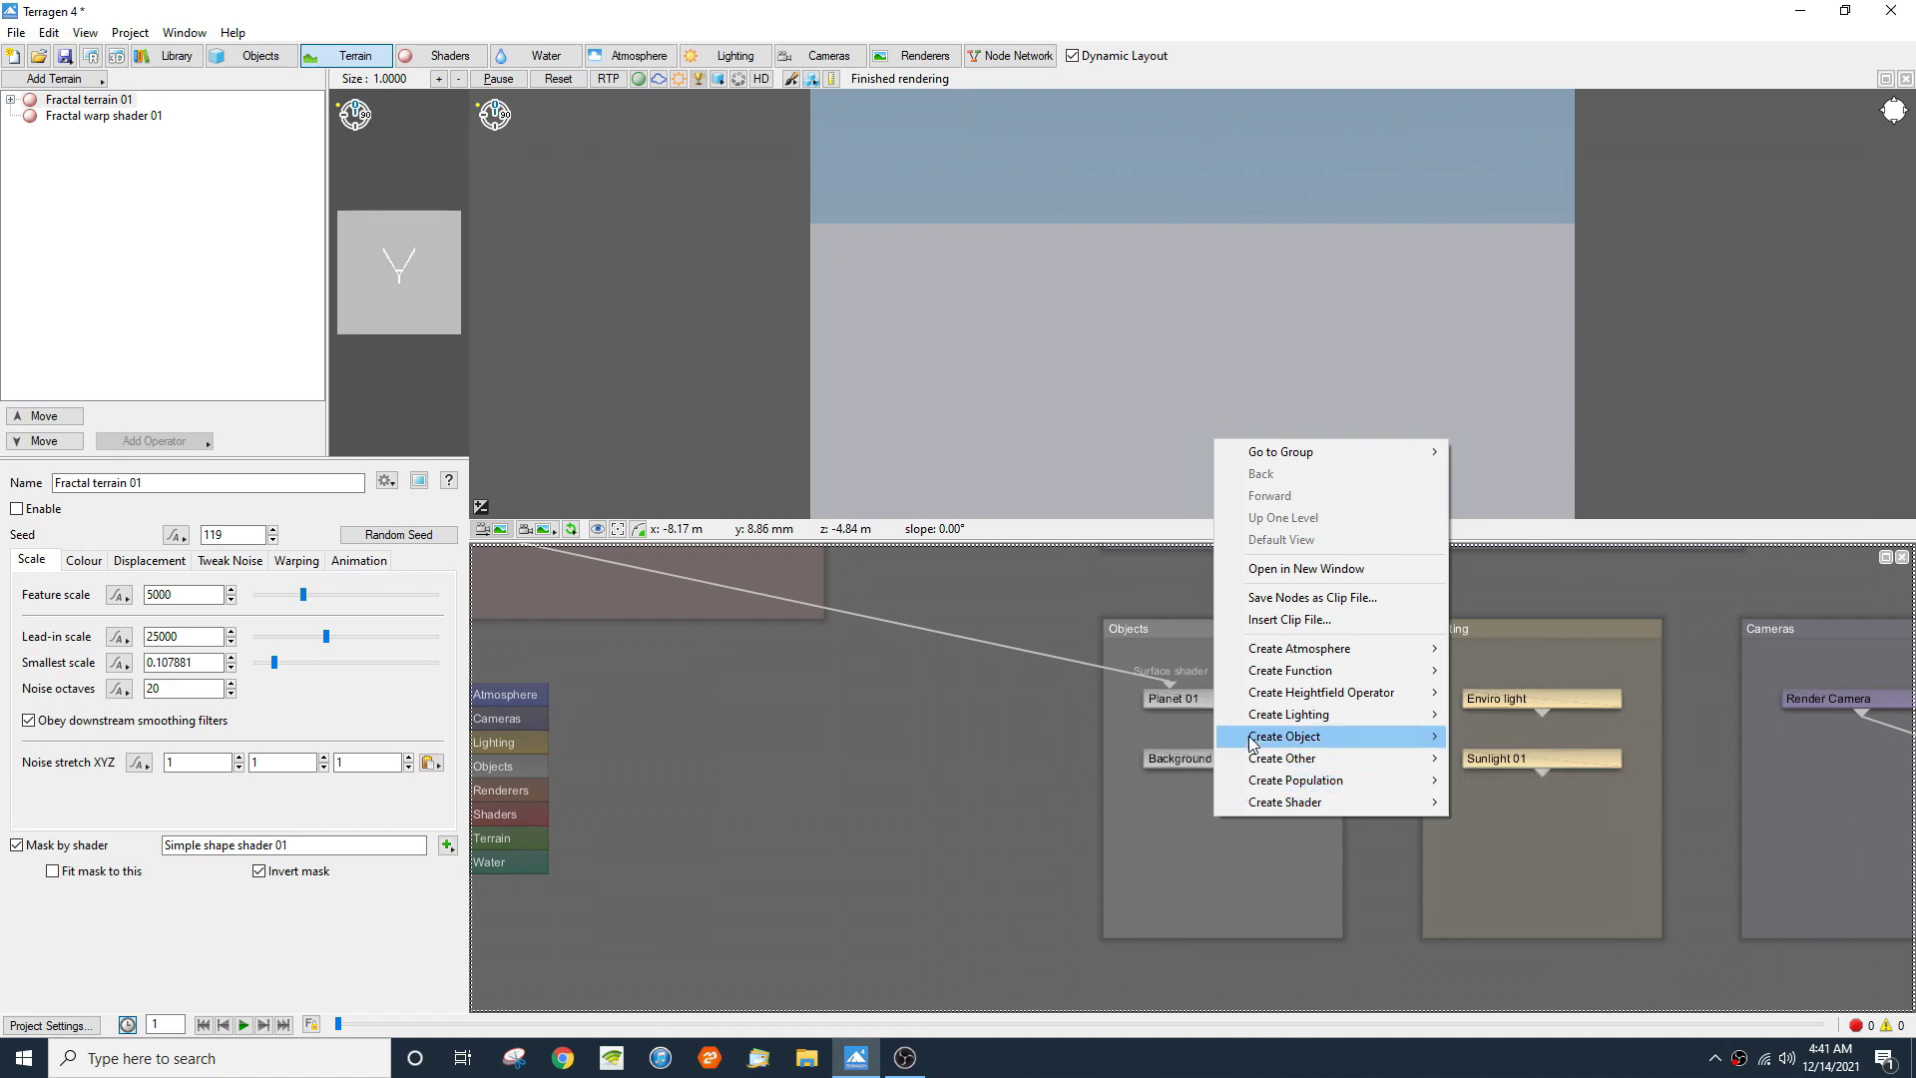
mouse_move(1298, 737)
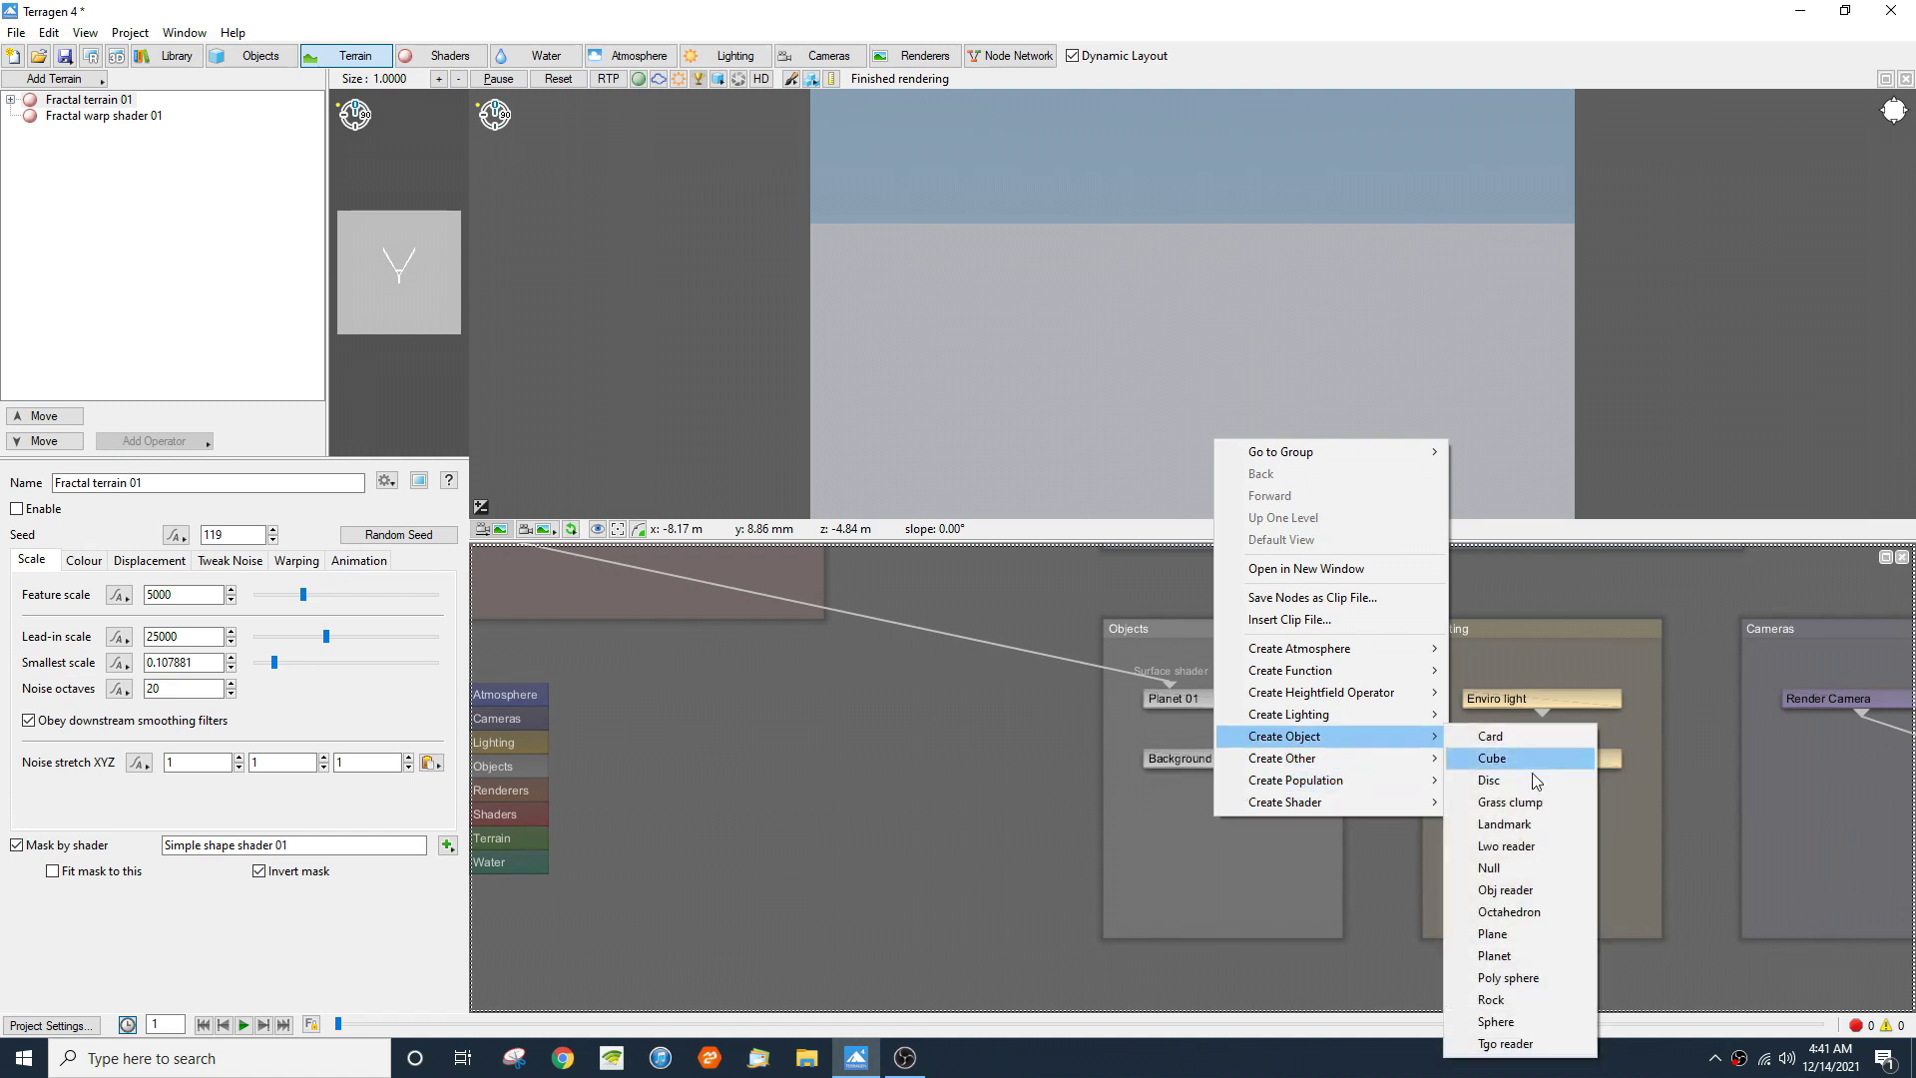
left_click(1504, 824)
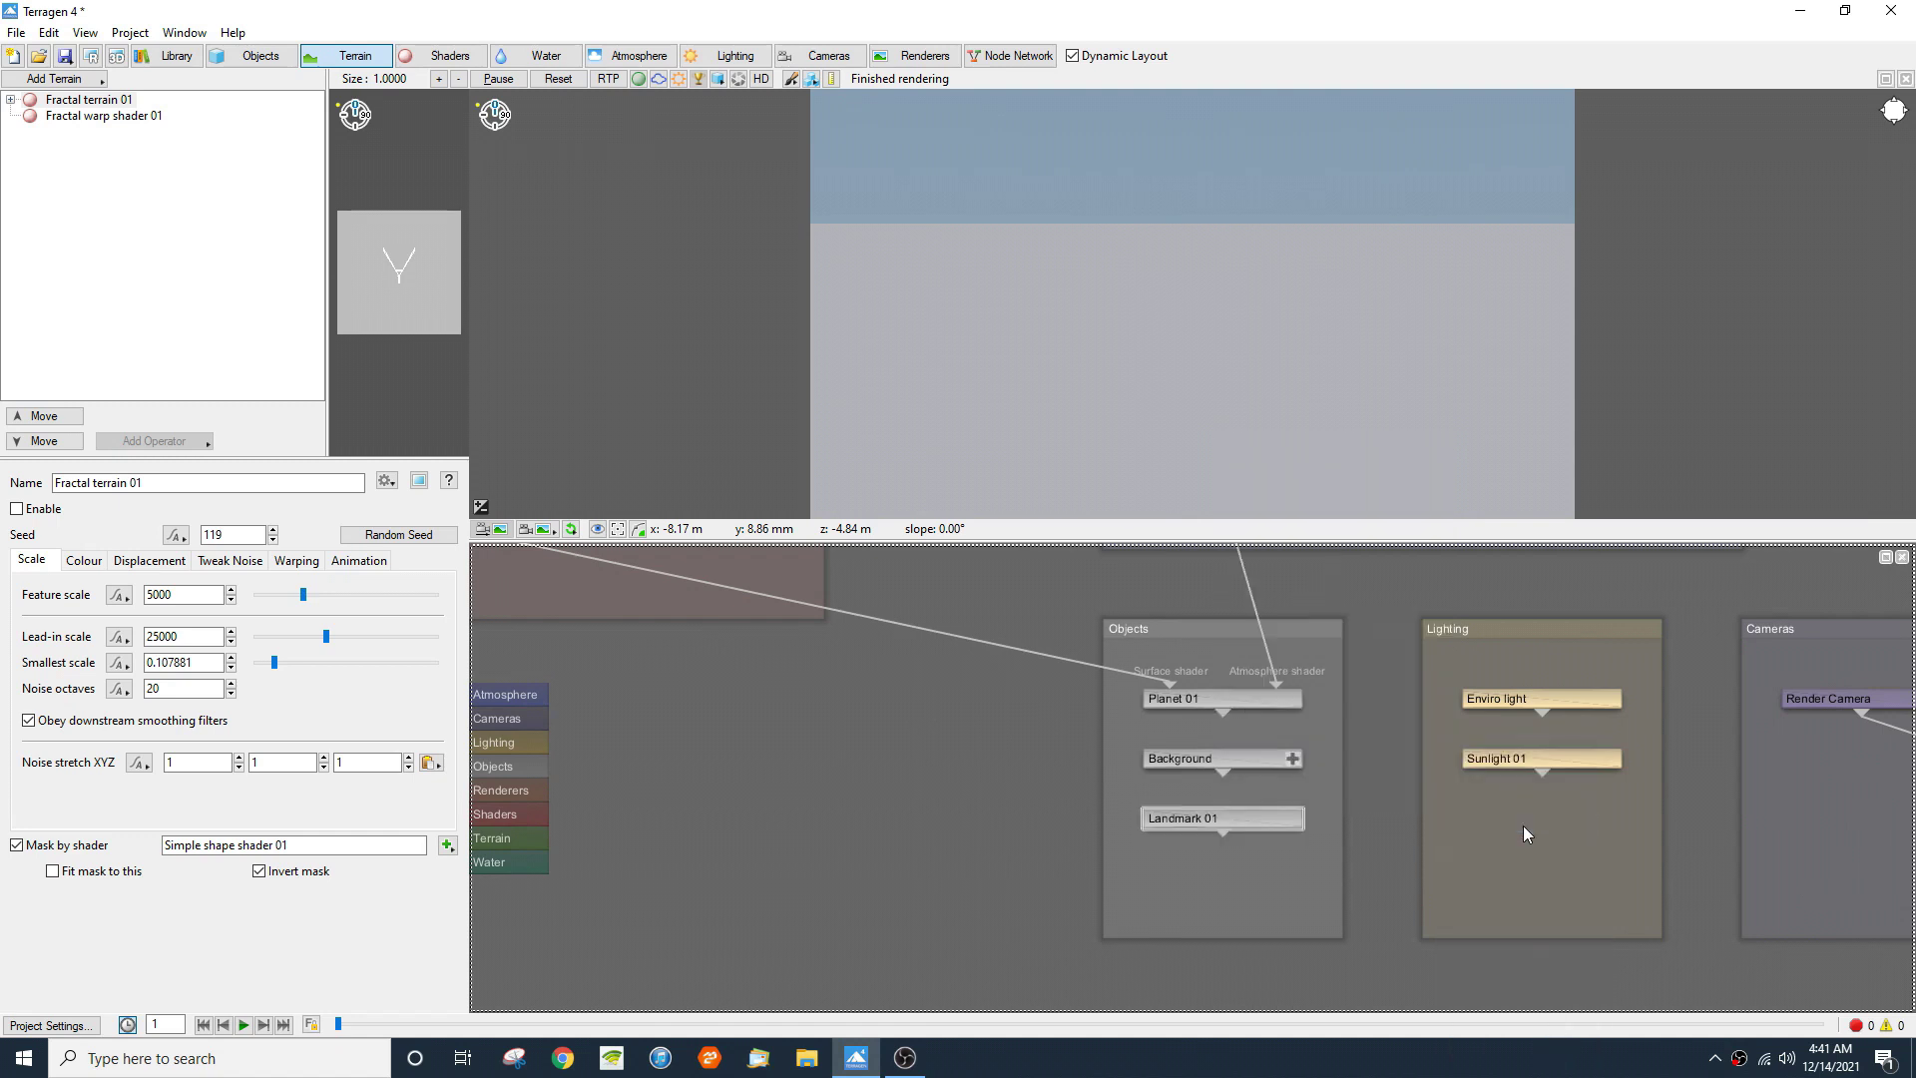
Step: Place the flag landmark at the scene origin by setting its Y and Z position to 0
double_click(1253, 817)
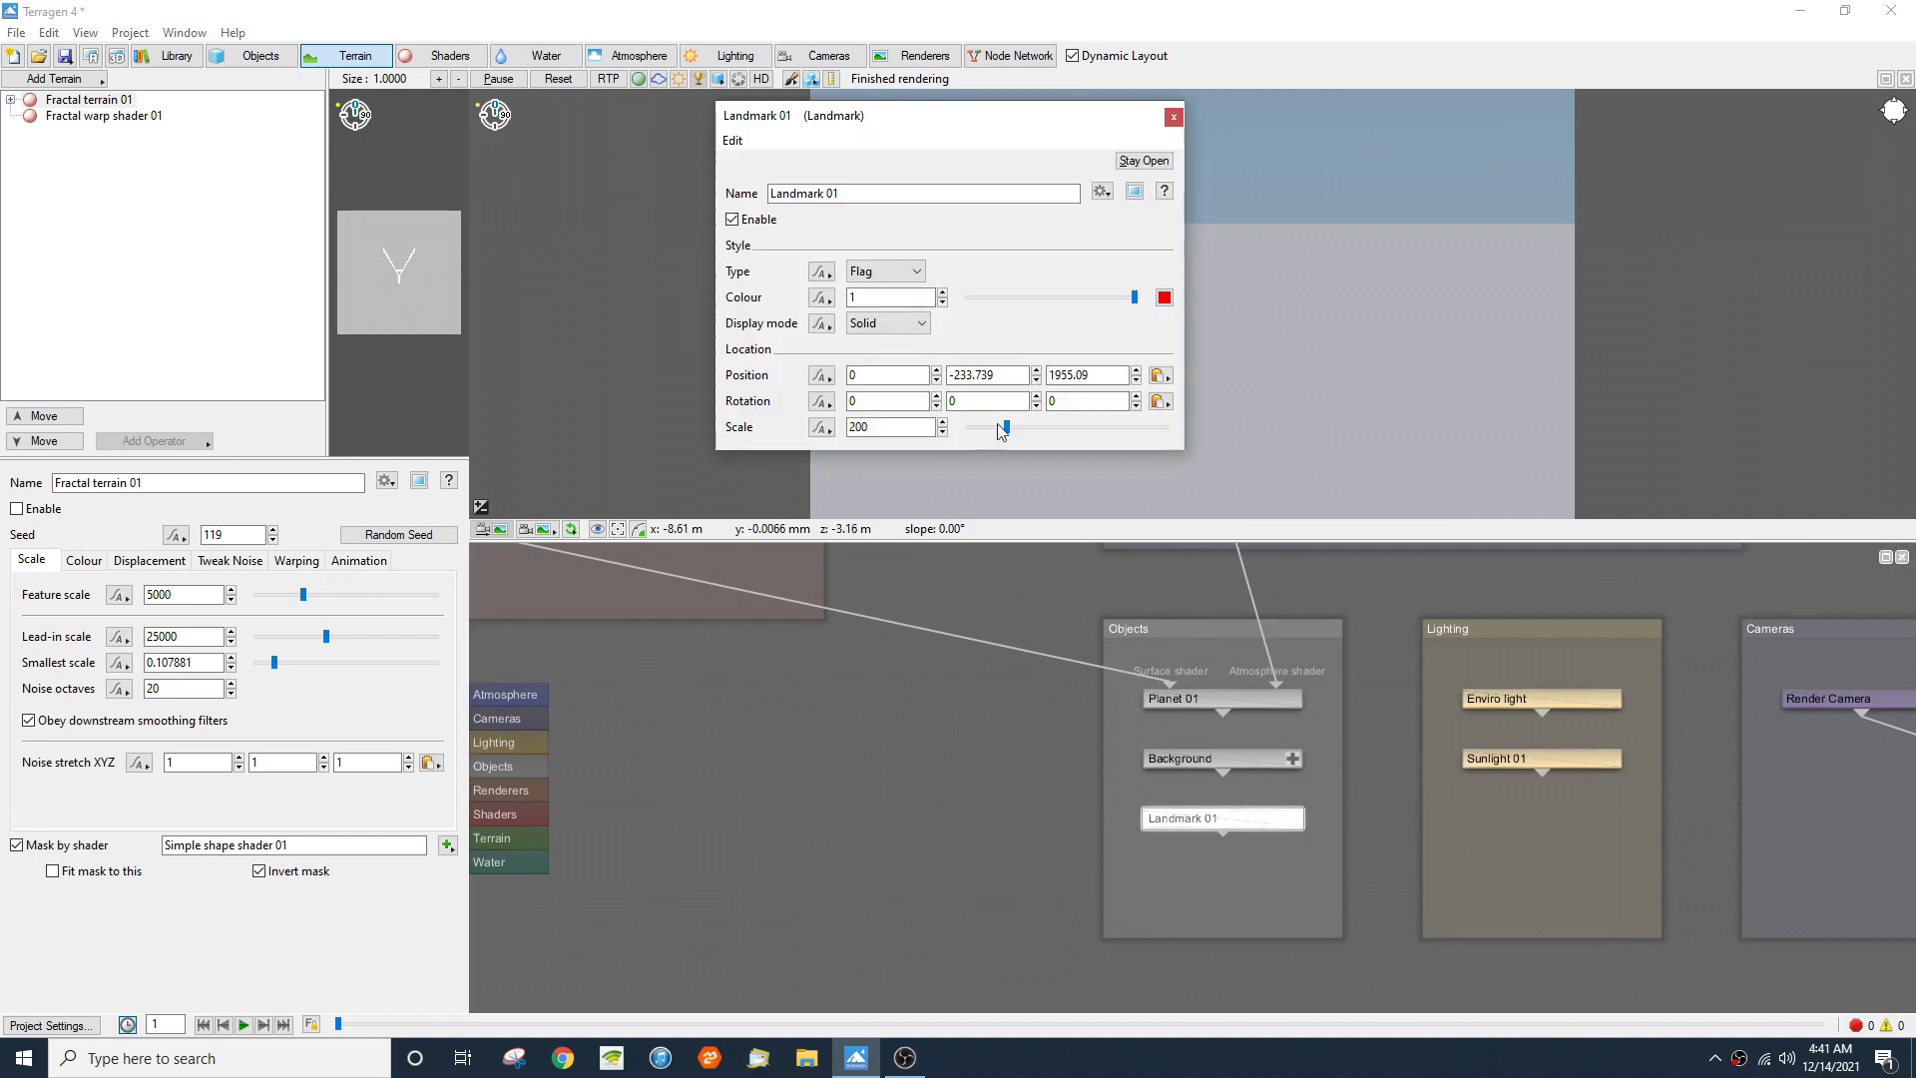
double_click(952, 376)
type("0")
key("Tab")
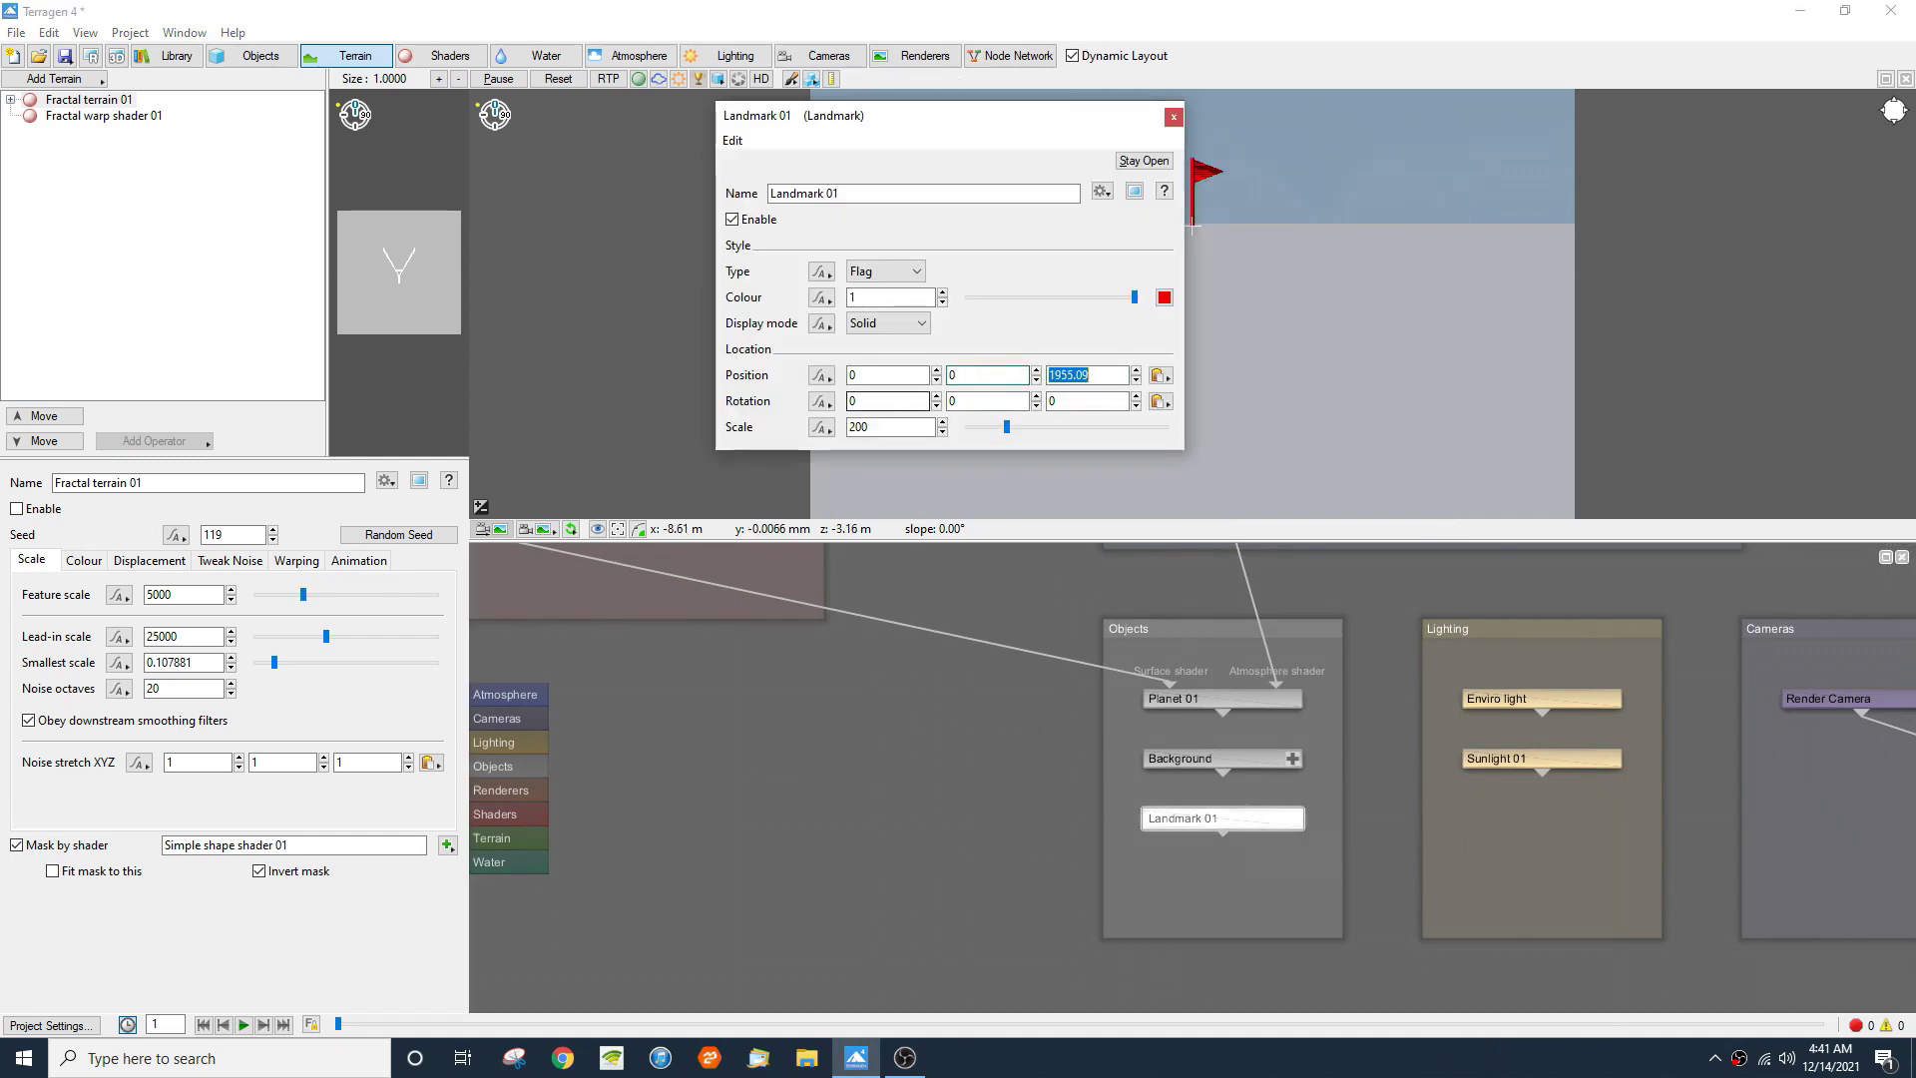
type("0")
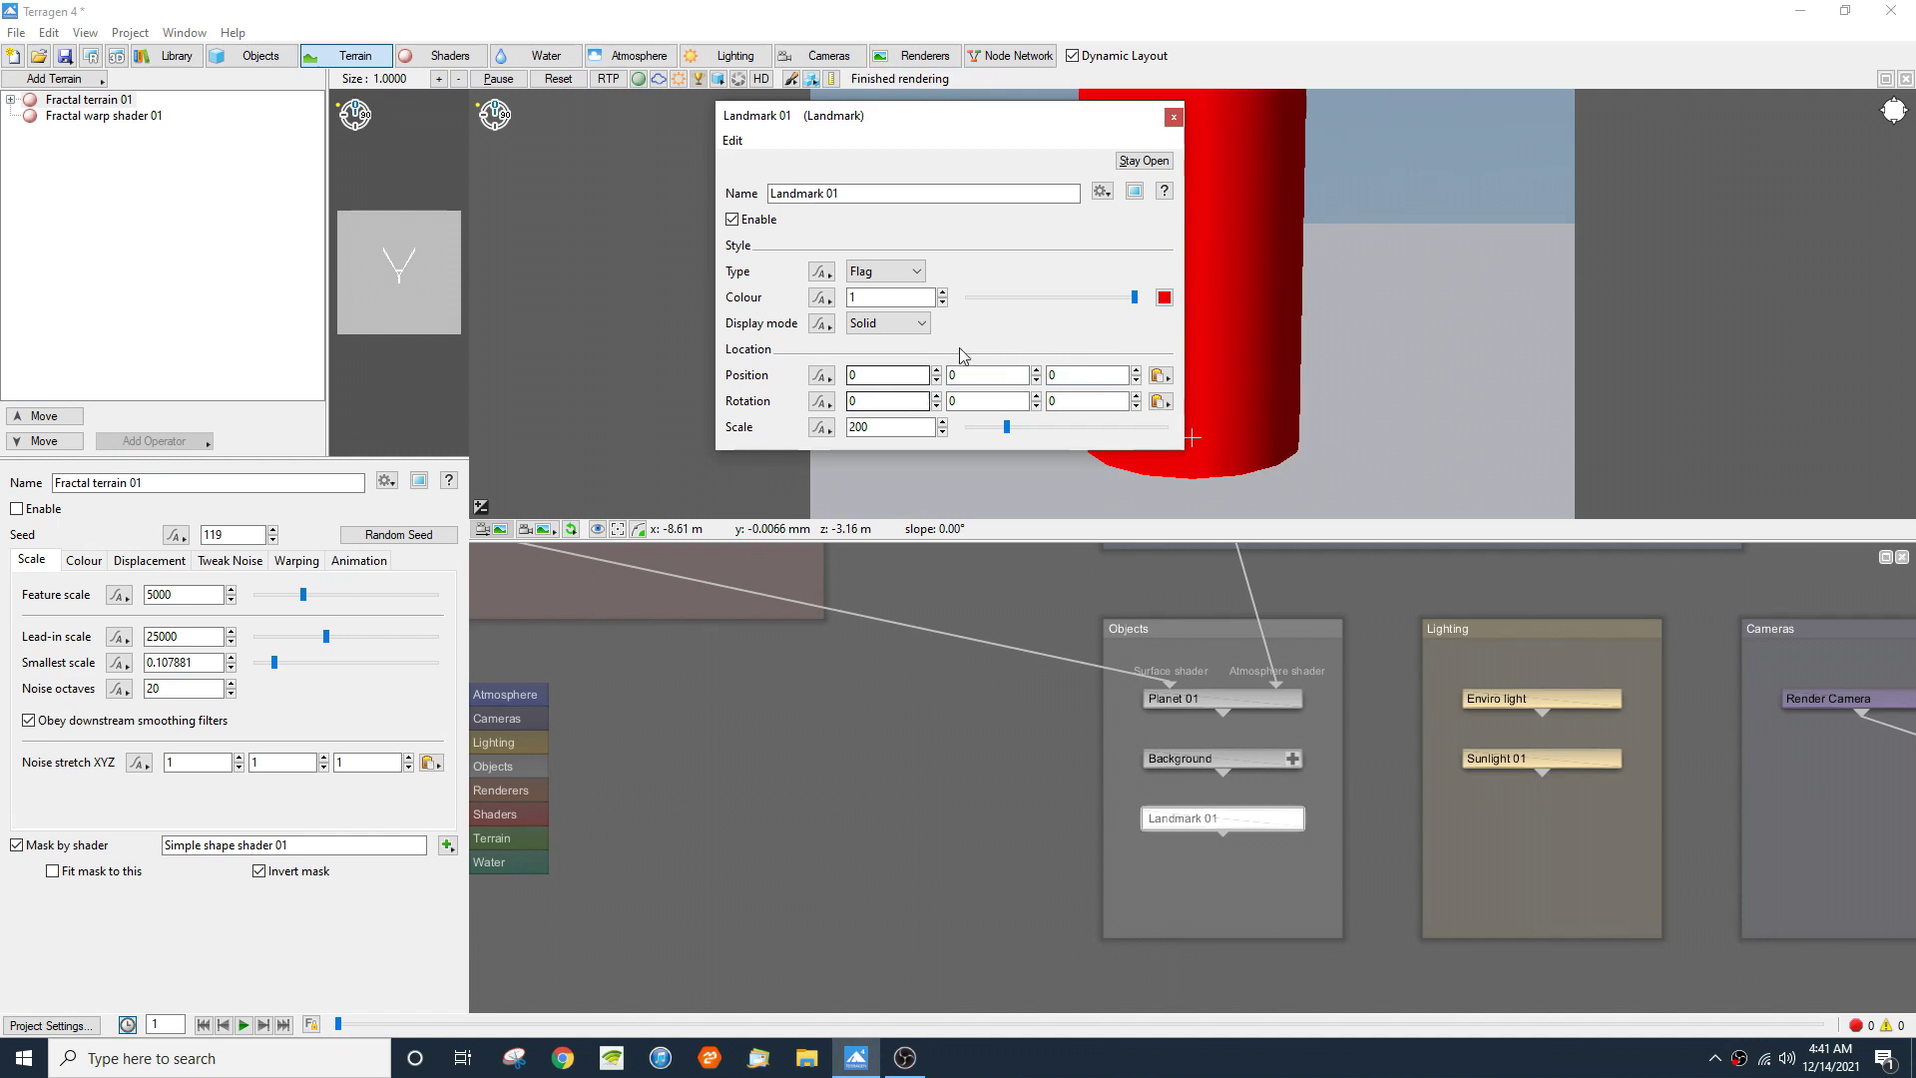
left_click(1174, 118)
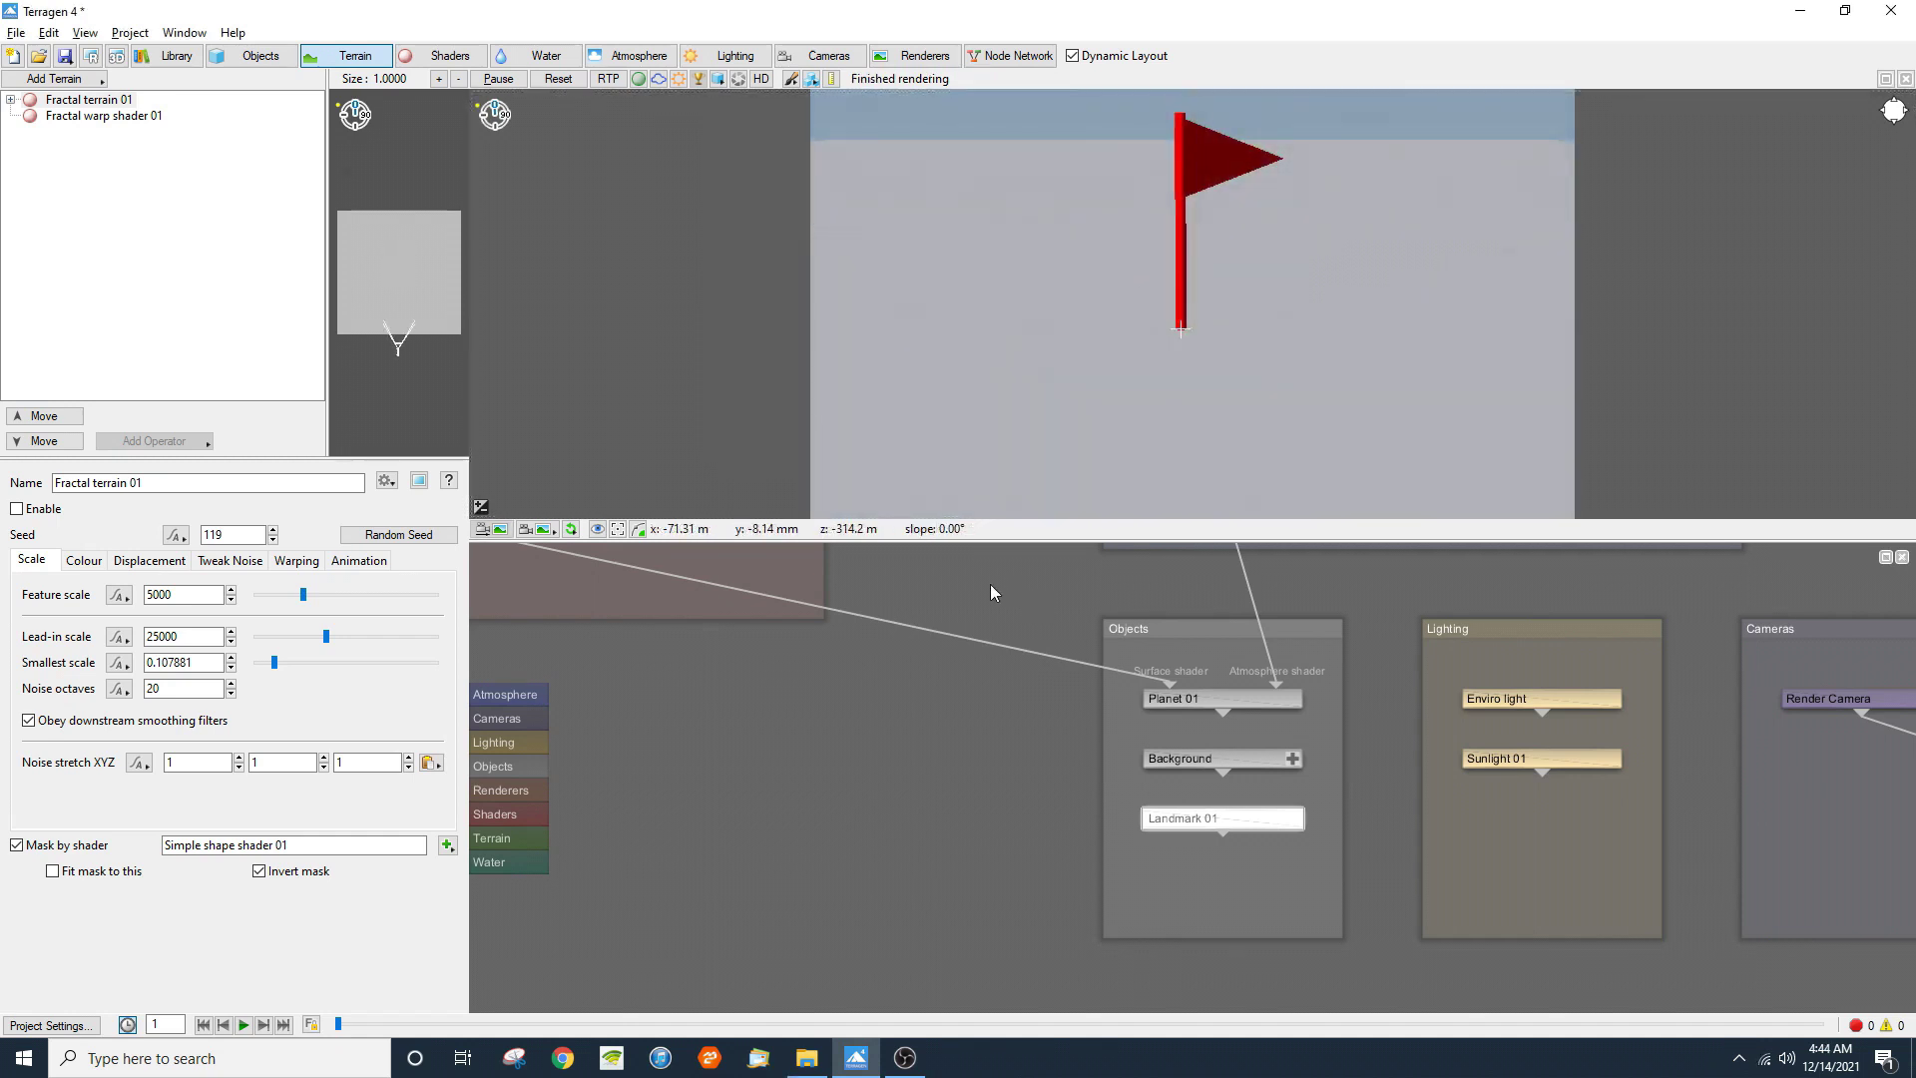
Step: Add a Crater displacement shader to the terrain
left_click(93, 80)
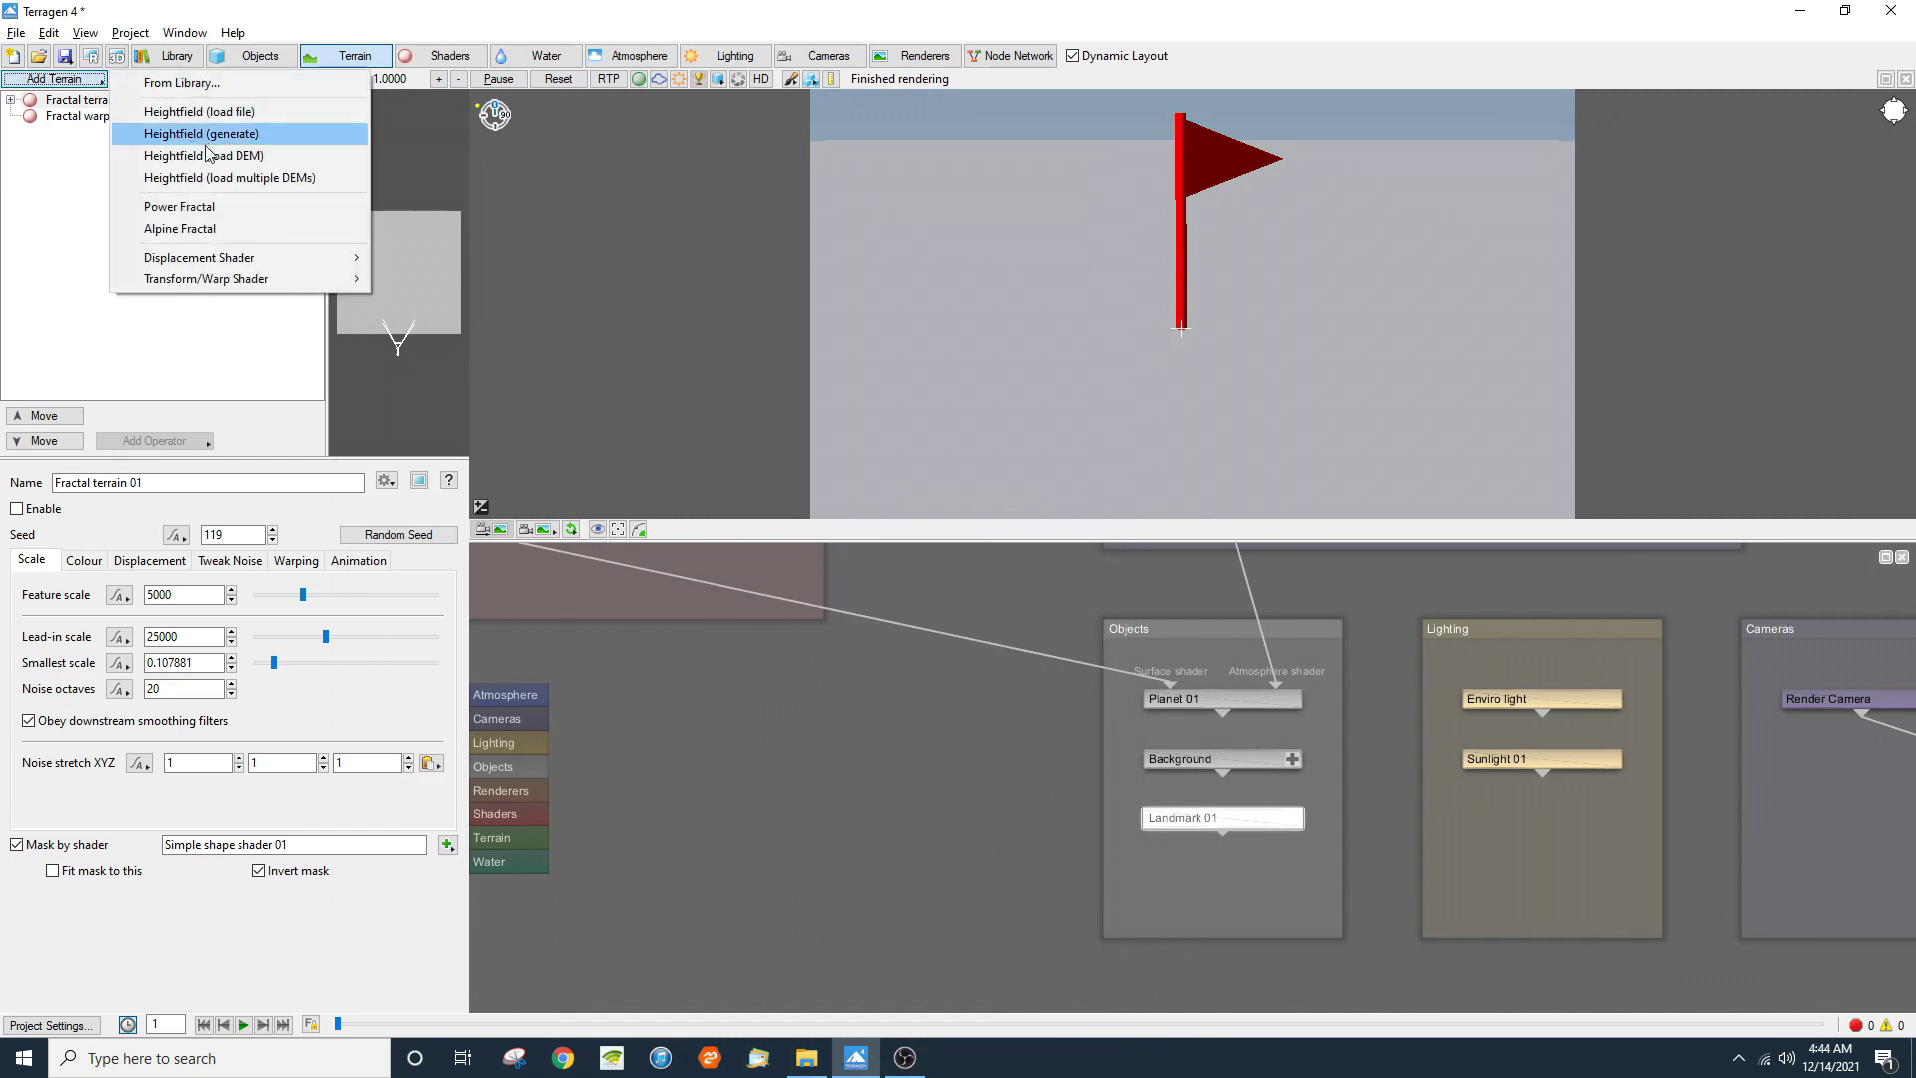
mouse_move(276, 259)
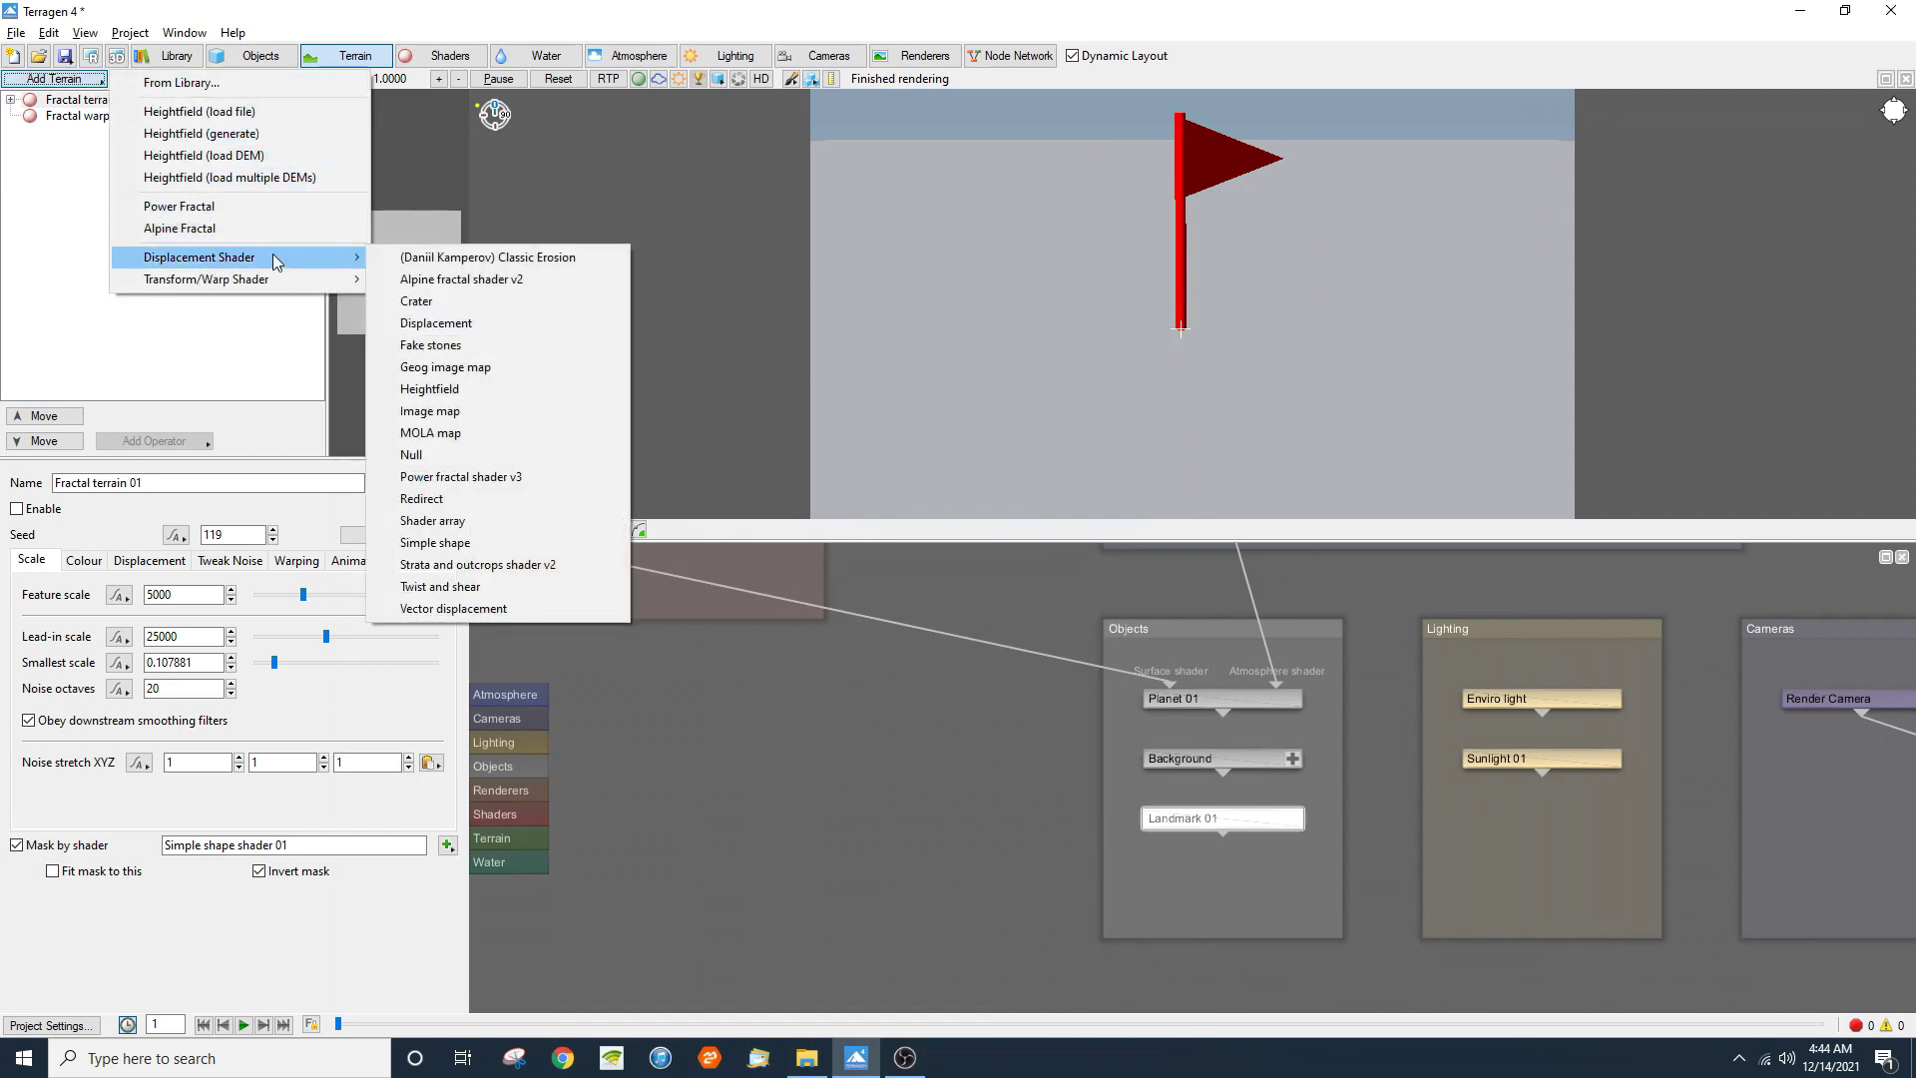
left_click(415, 299)
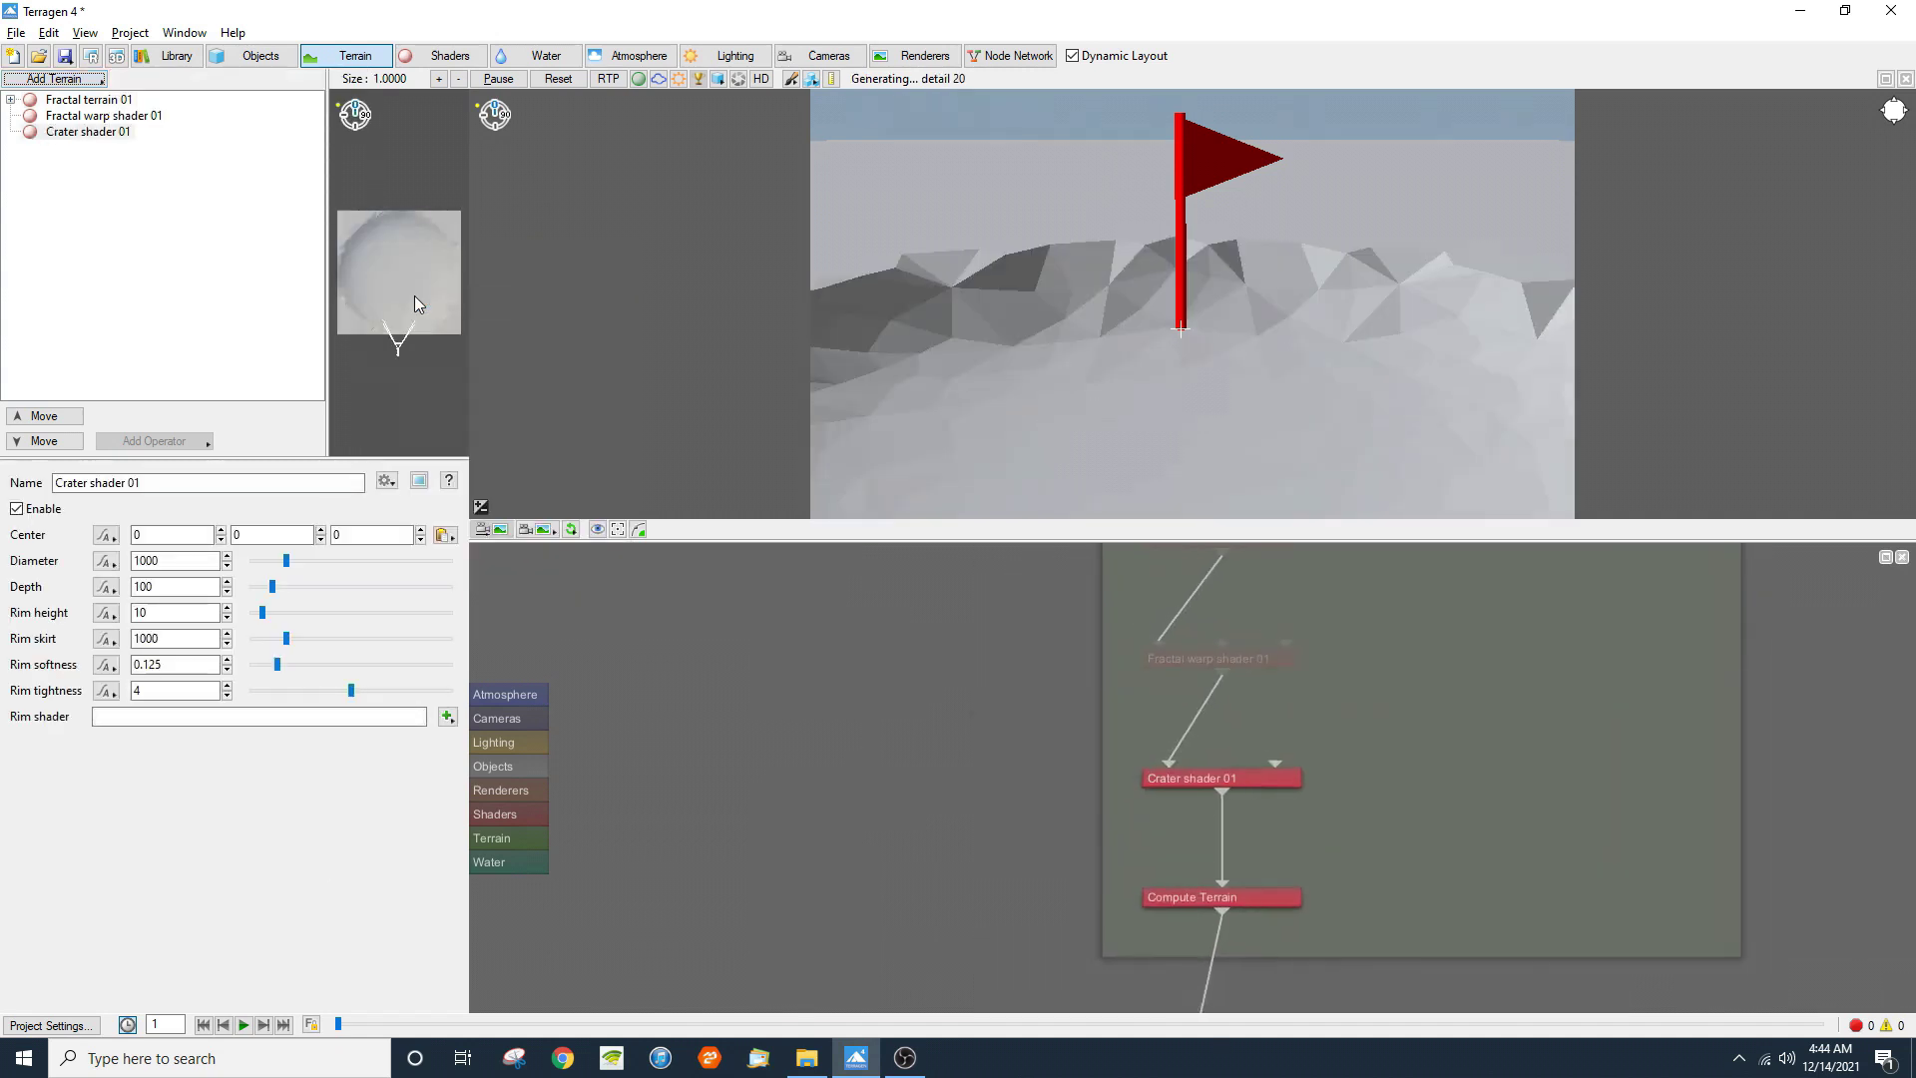
Step: Frame the whole crater from above in the 3D preview and copy that view to the render camera
scroll(1273, 335, "down", 5)
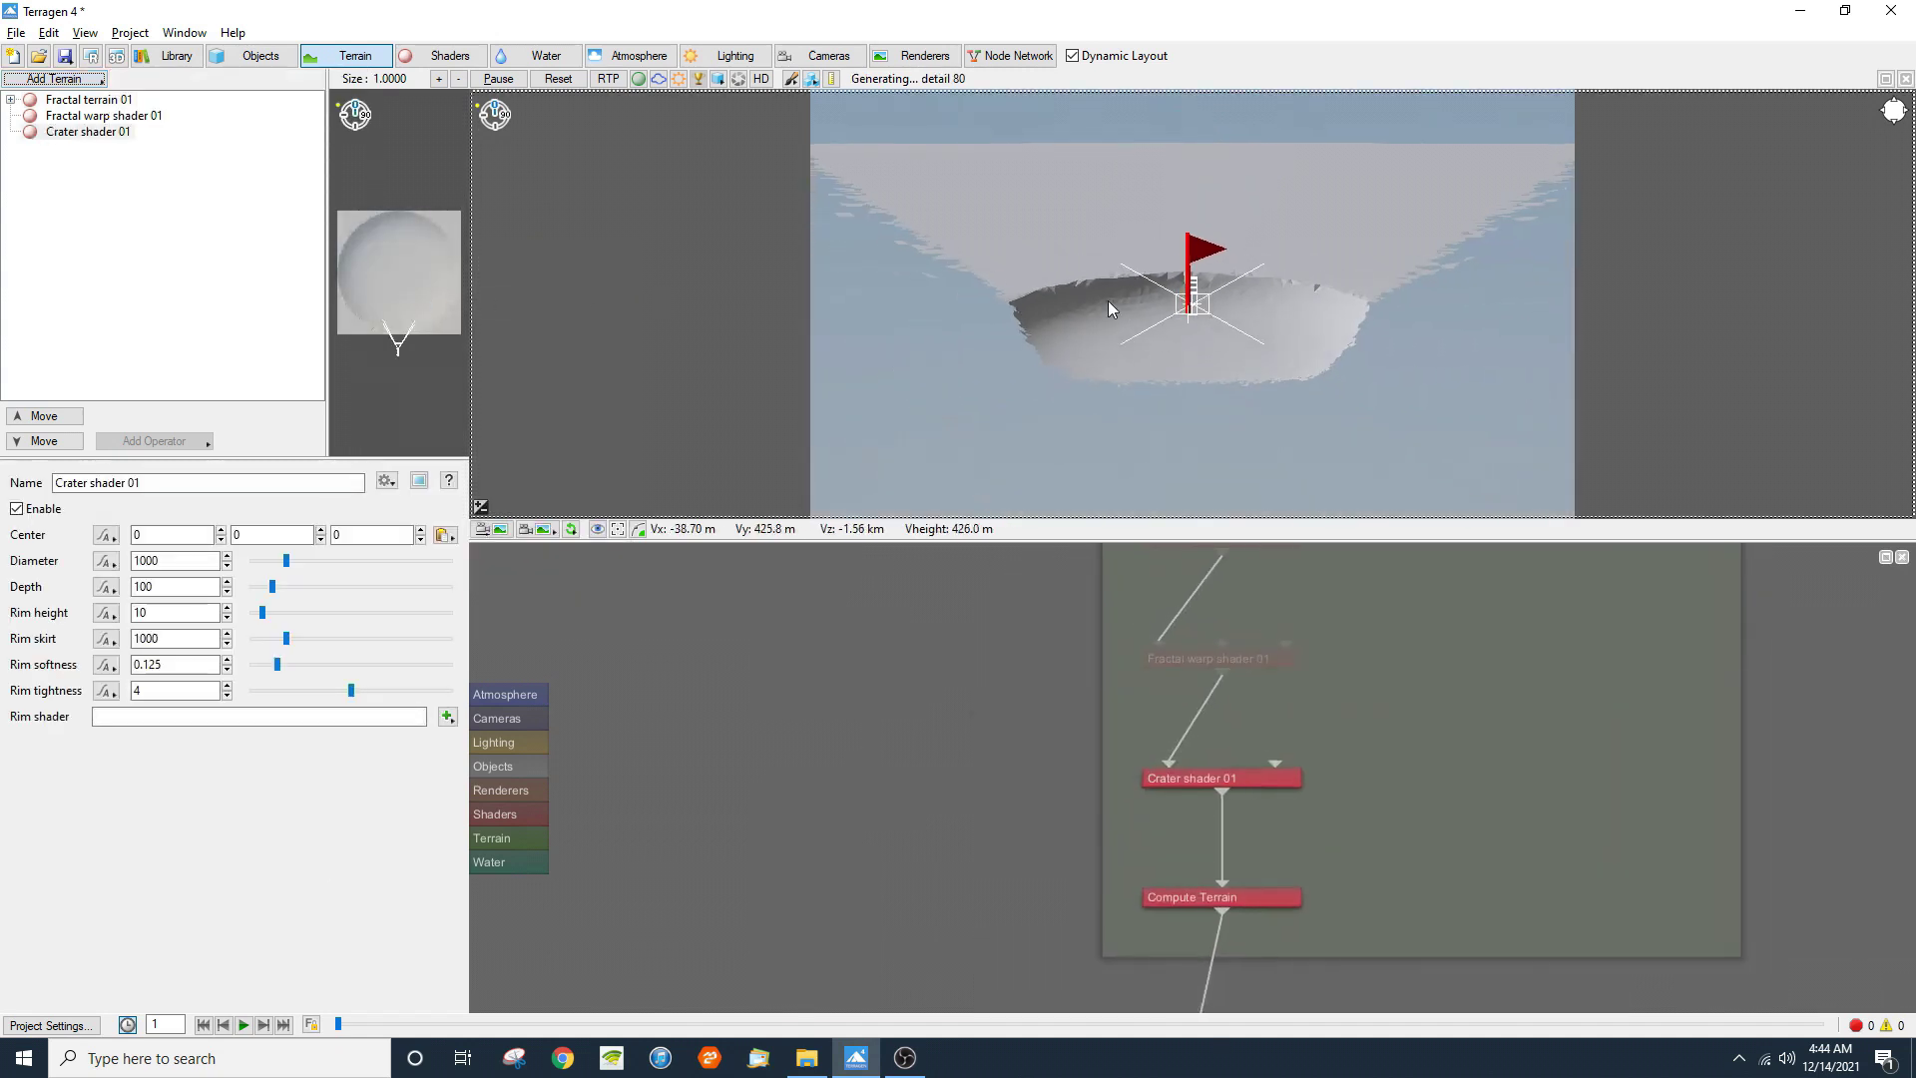
scroll(1219, 309, "up", 5)
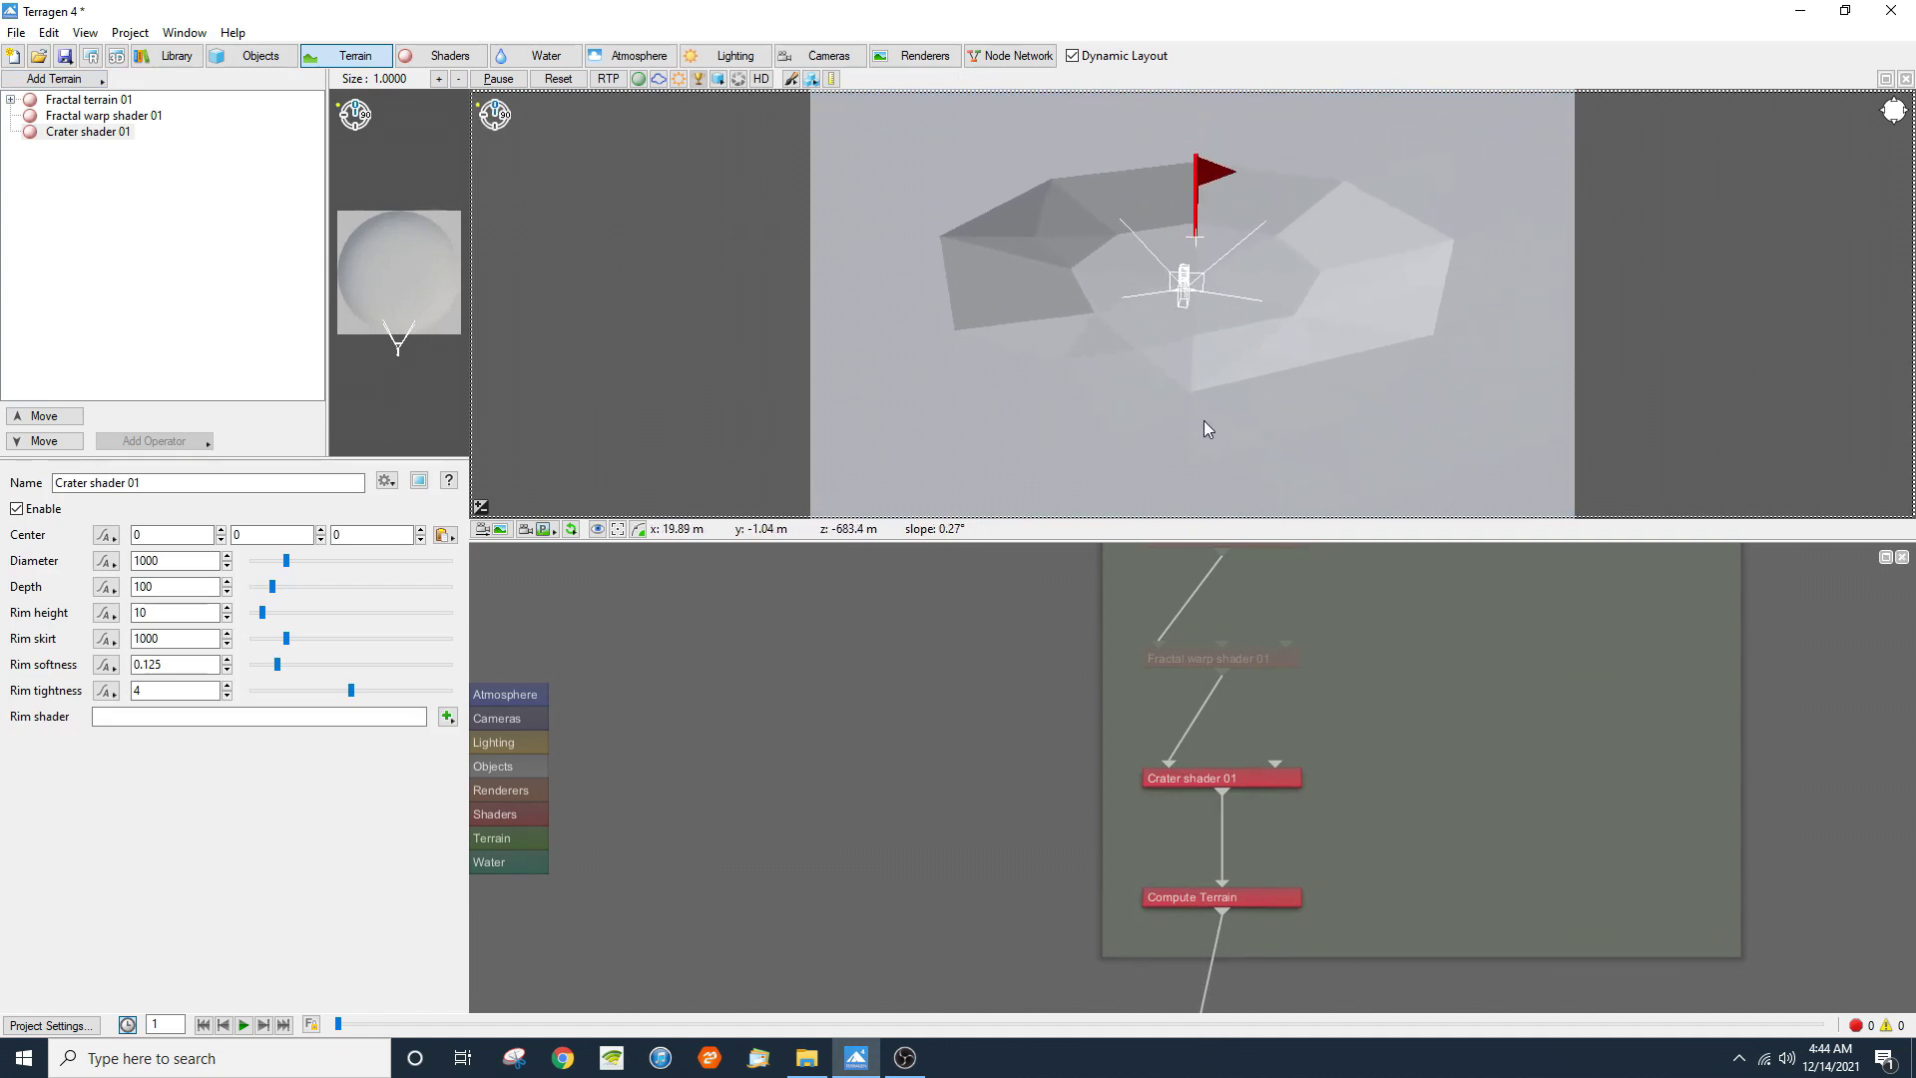
left_click(500, 530)
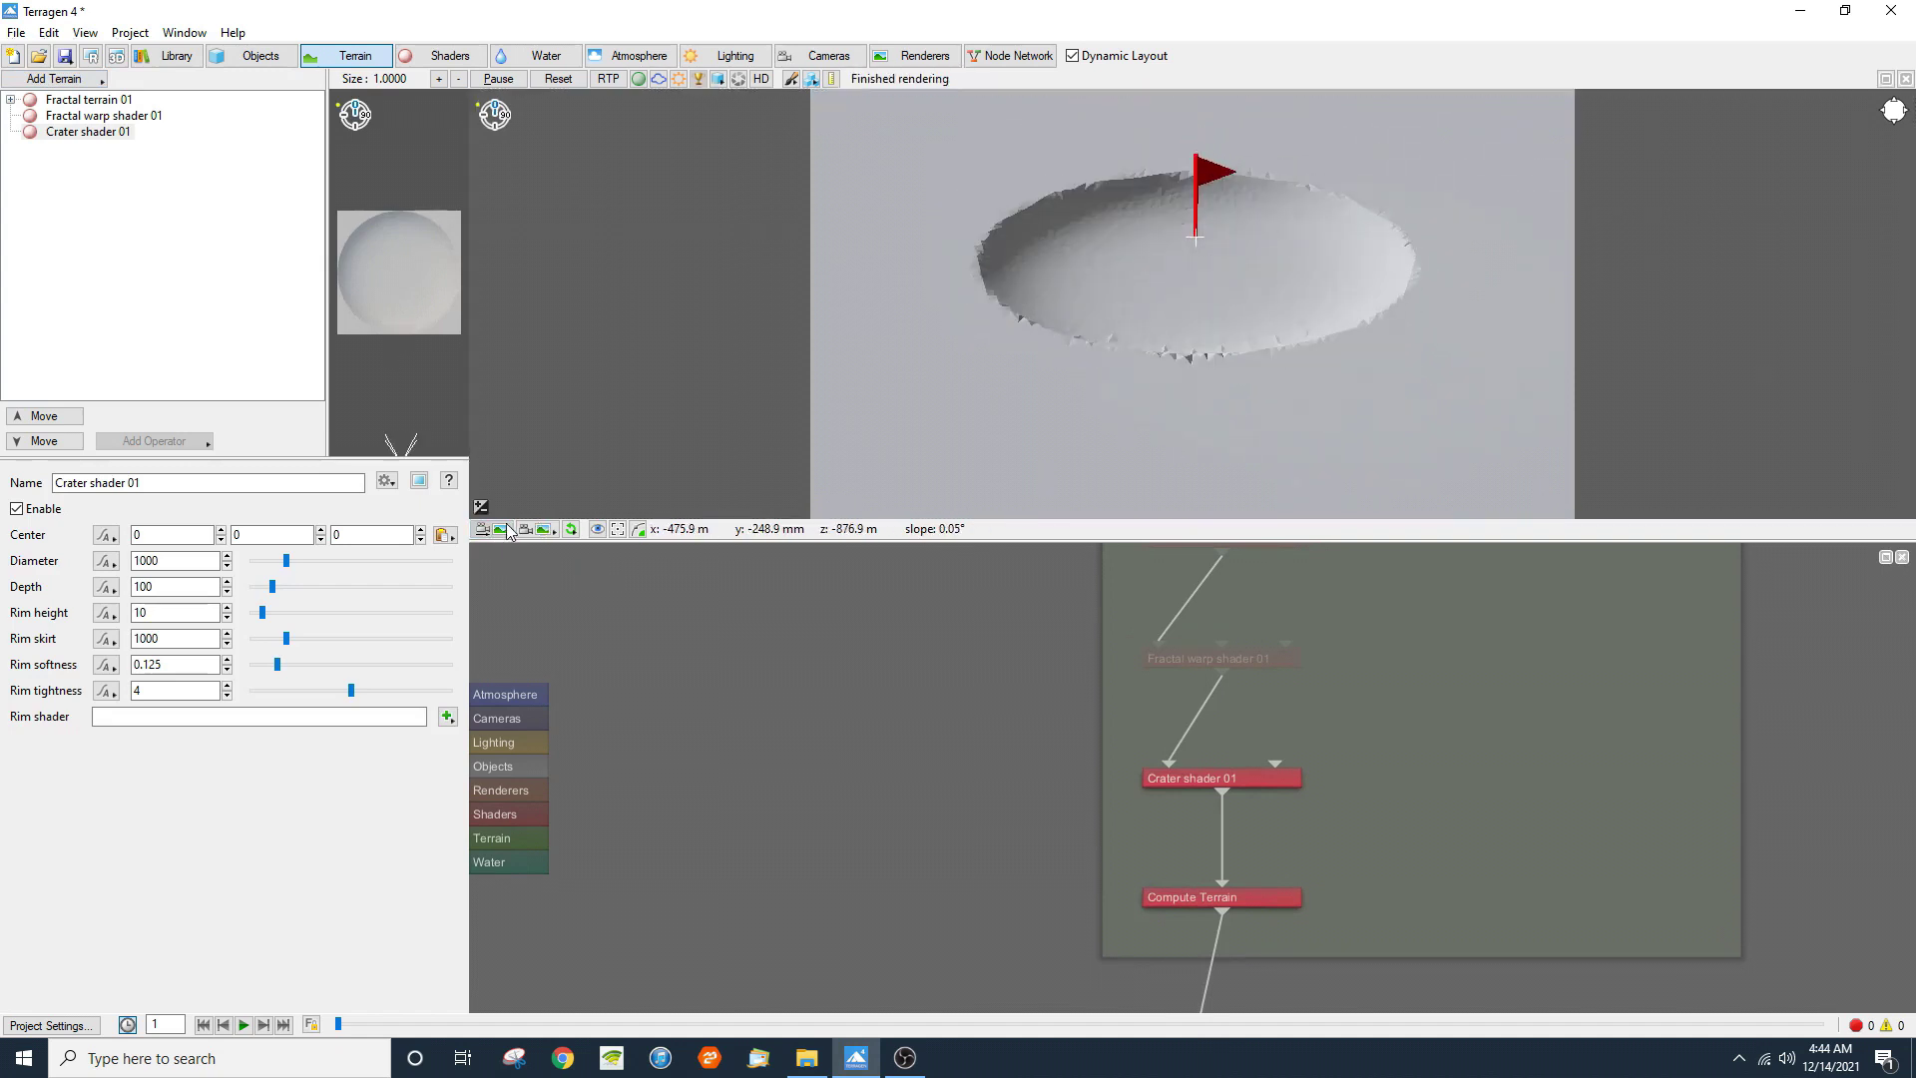
Step: Set the crater's rim skirt to 500, rim height to 20 and depth to 50
double_click(183, 640)
type("500")
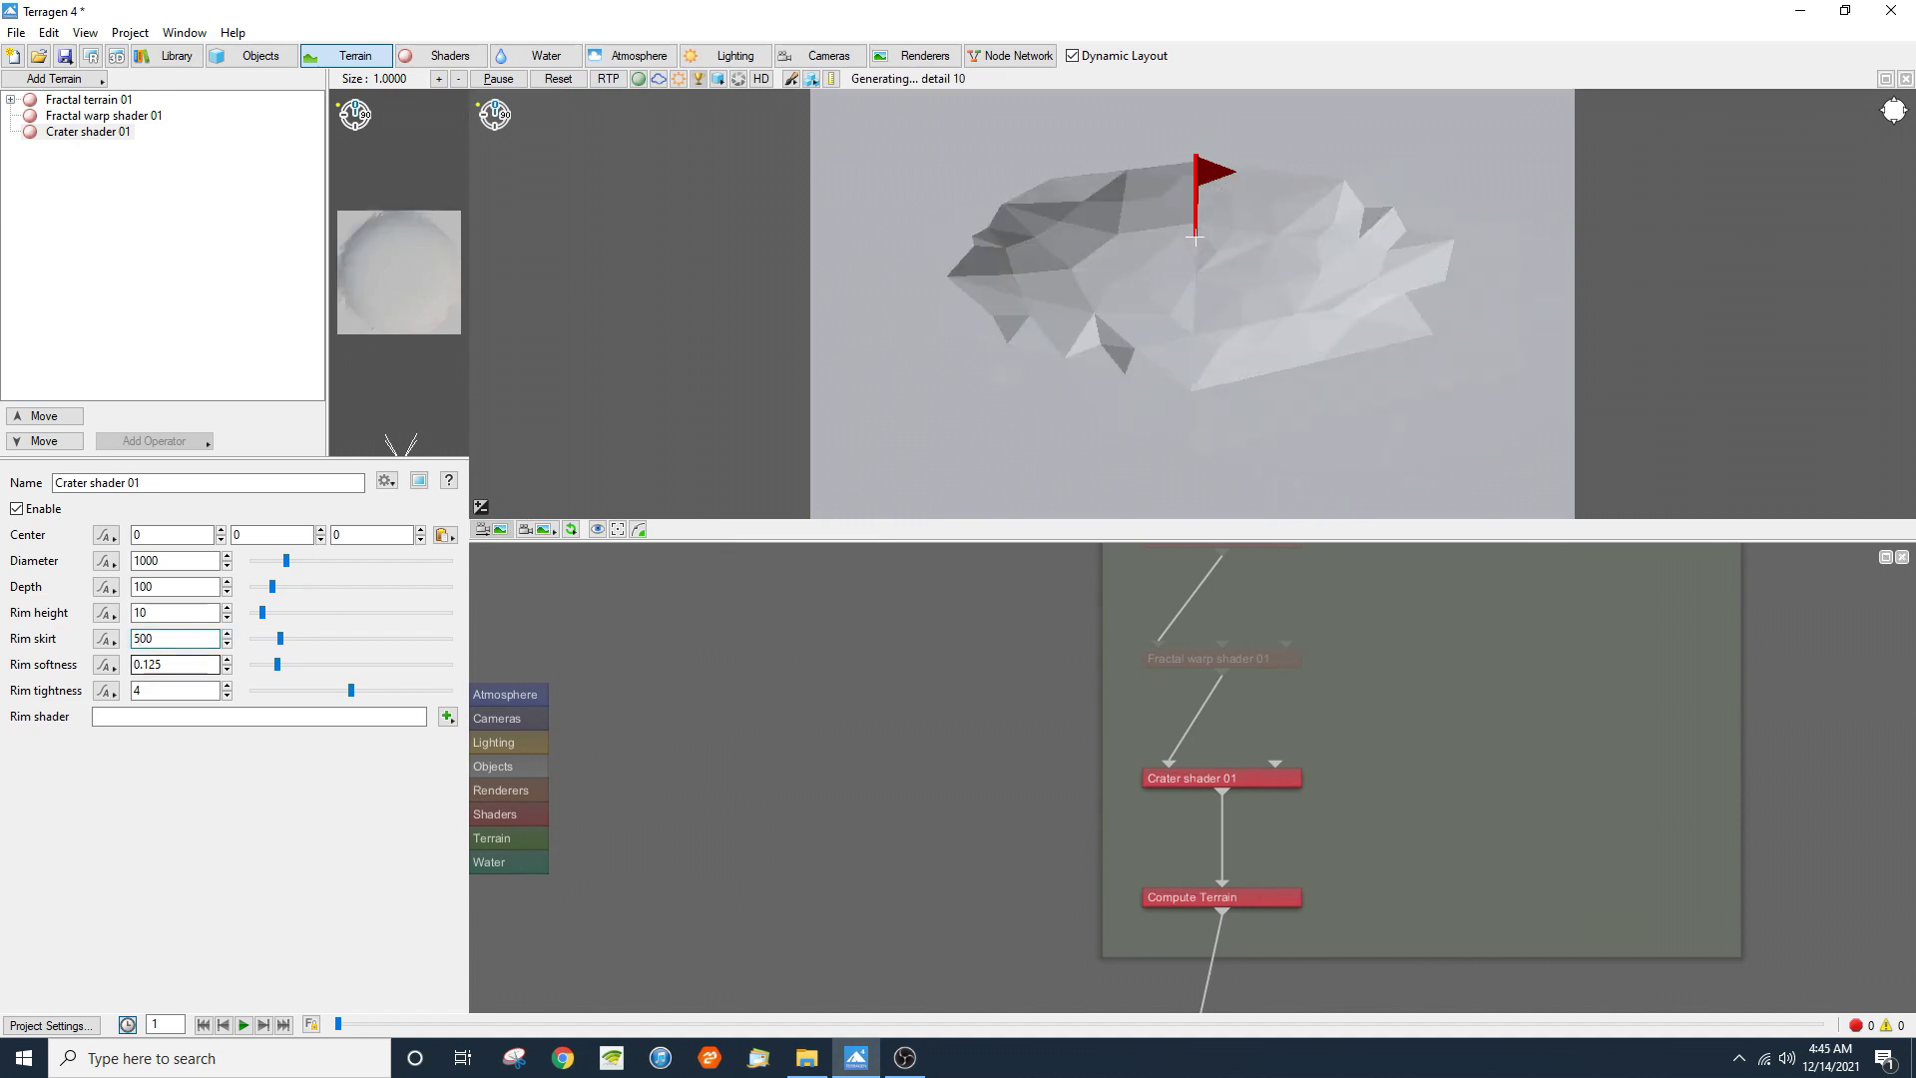
key("shift+Tab")
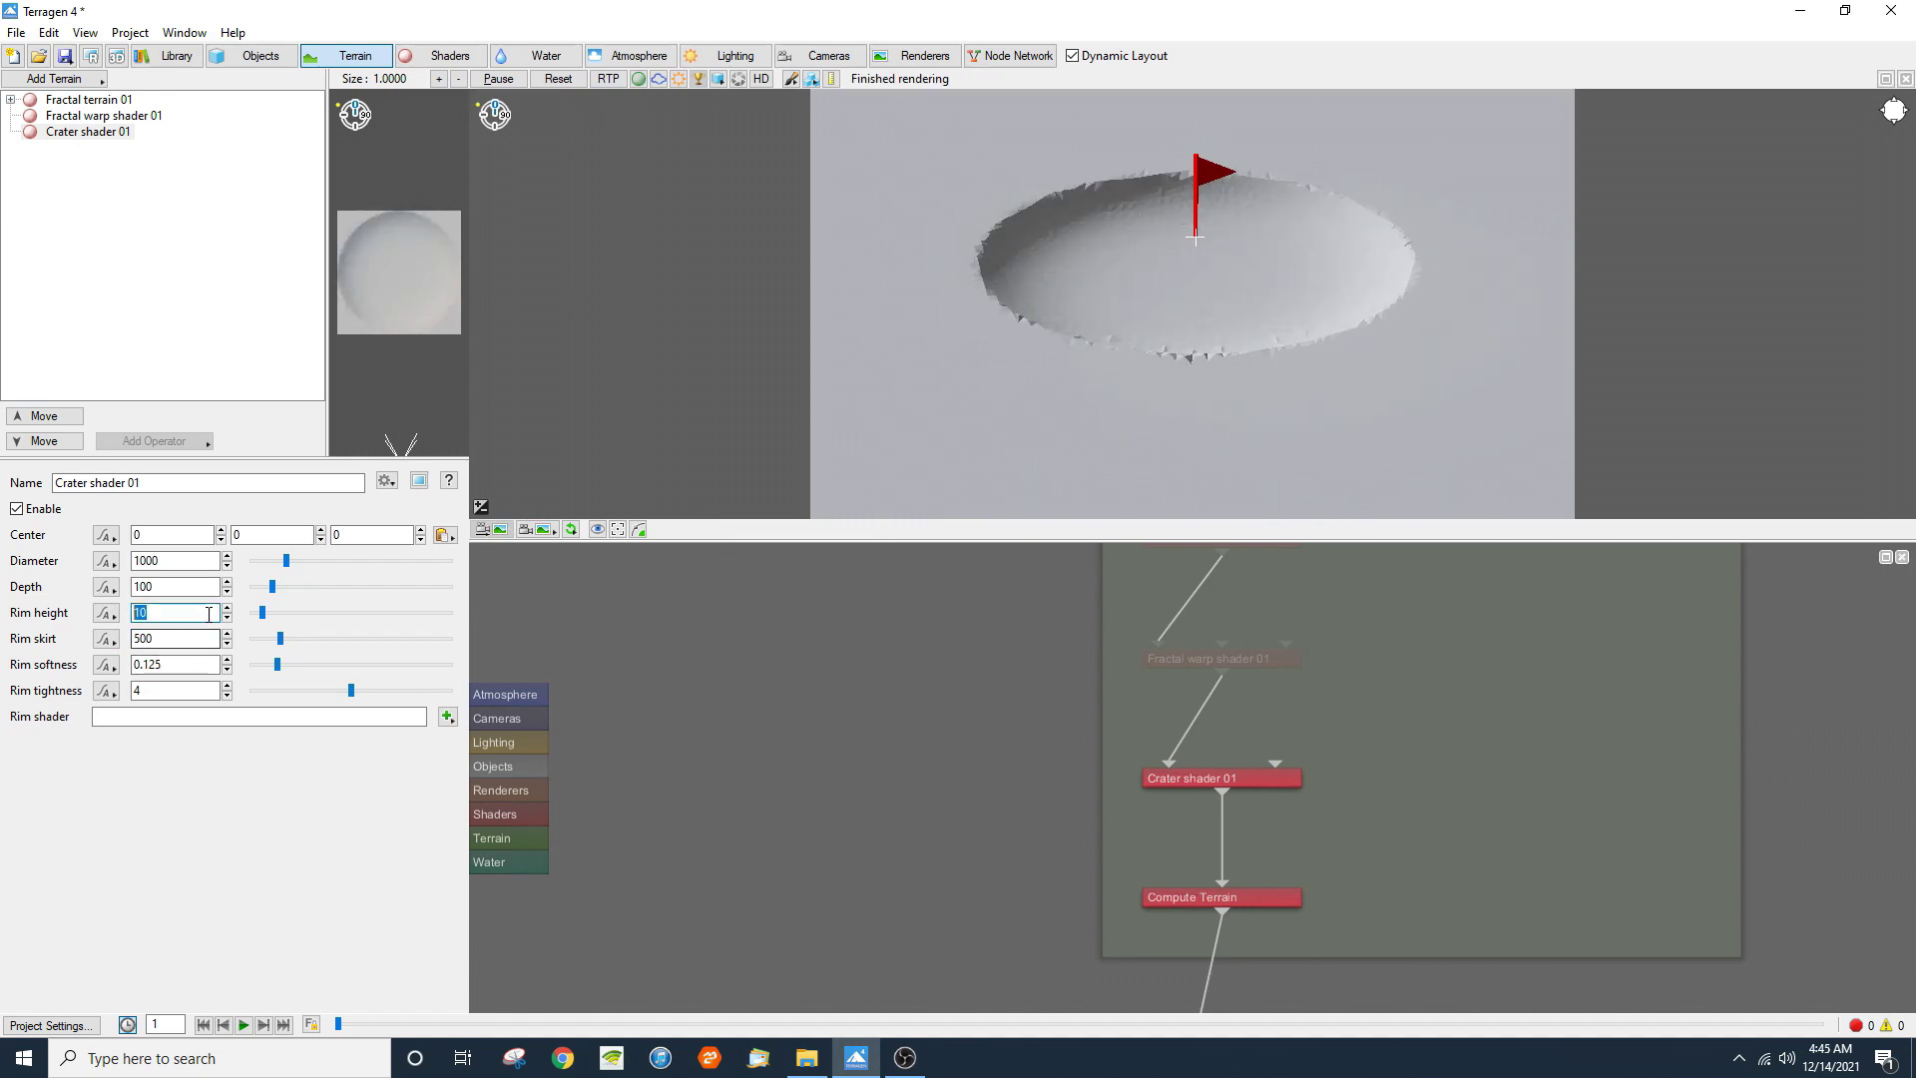
type("20")
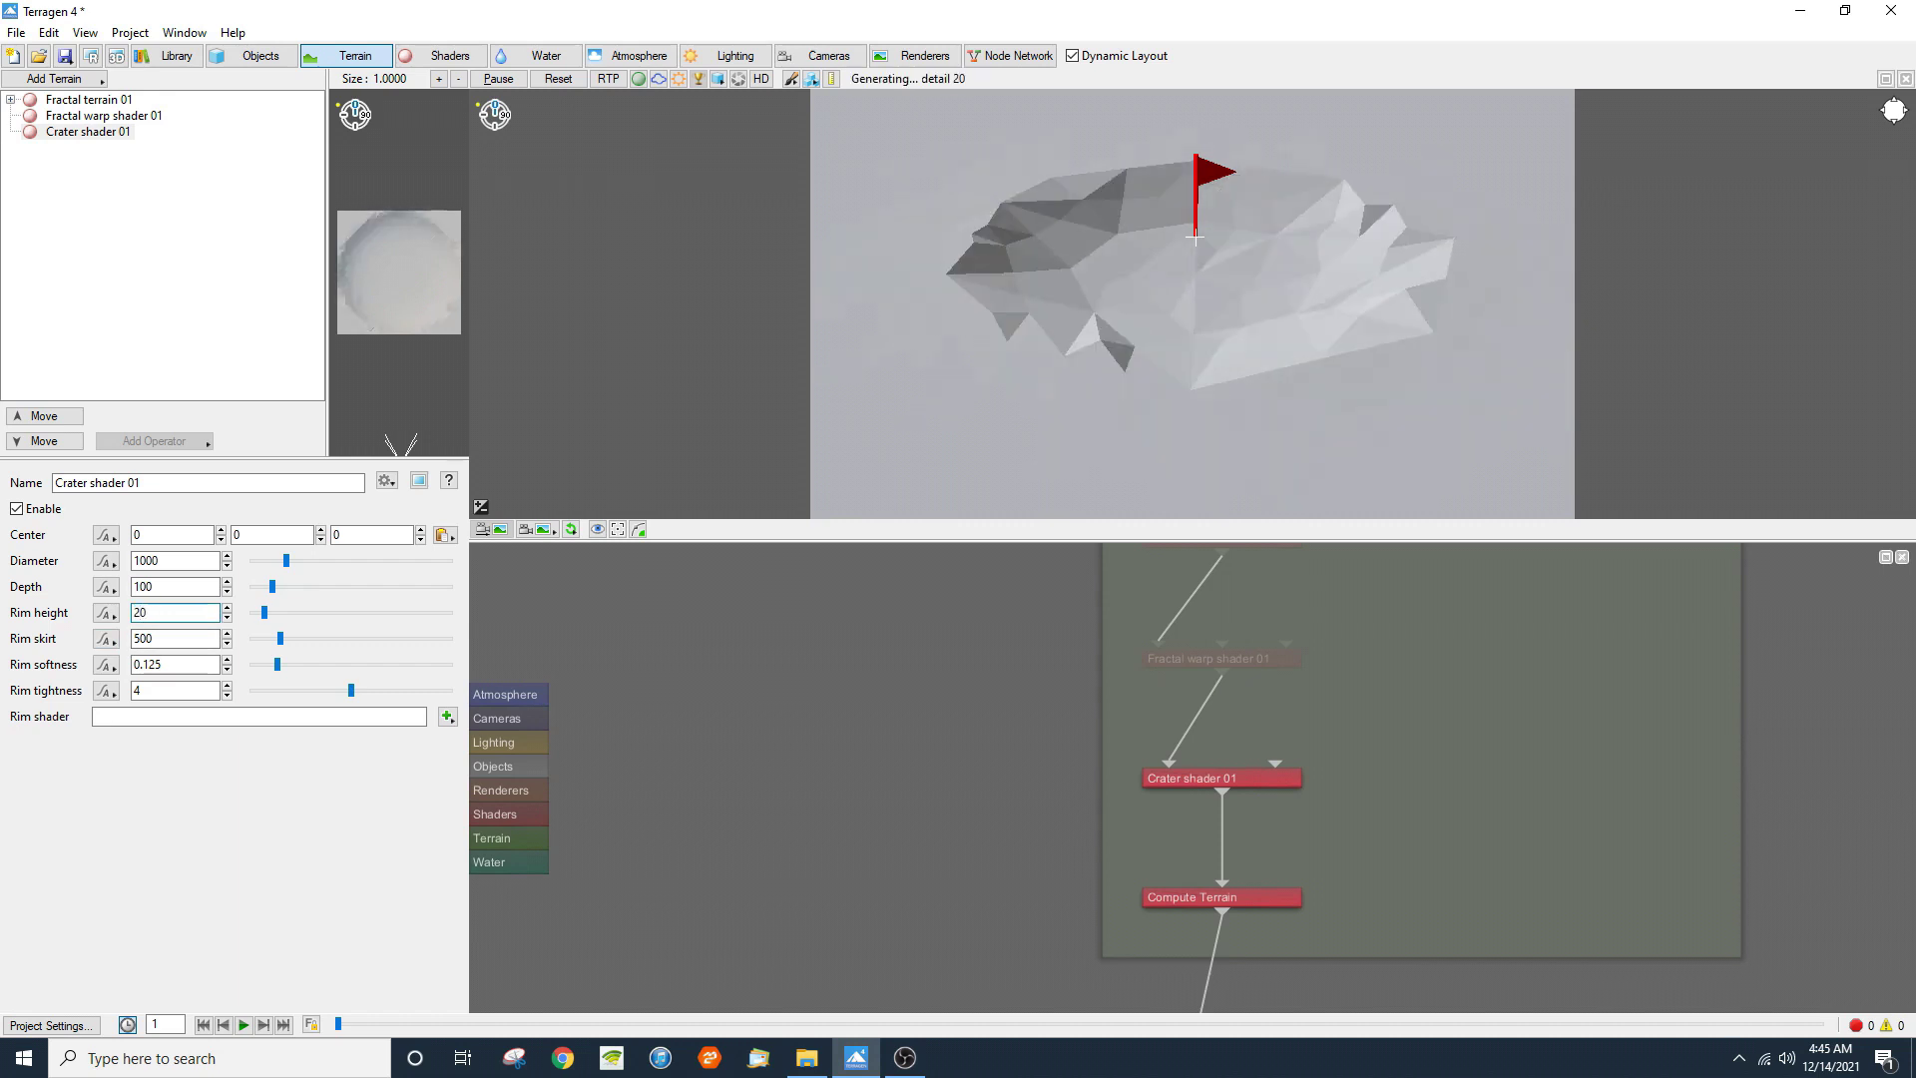
key("shift+Tab")
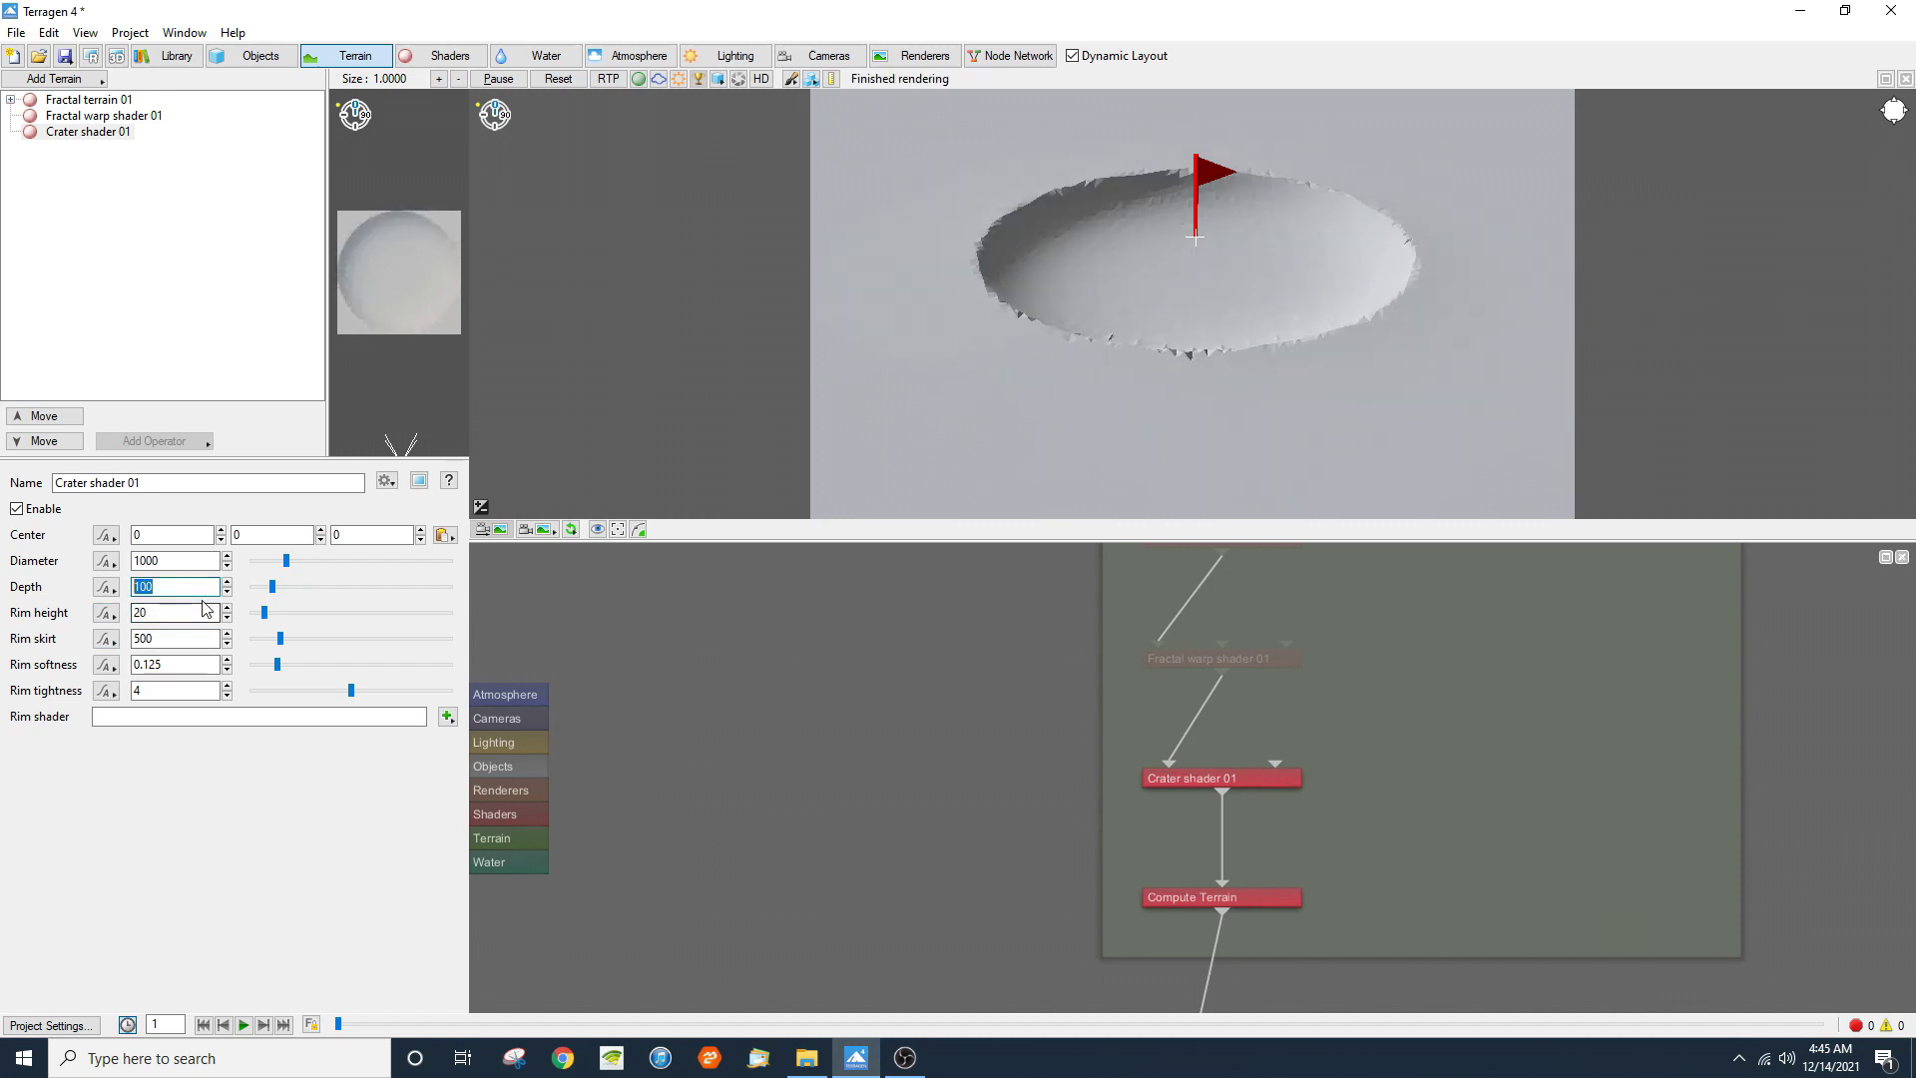
type("50")
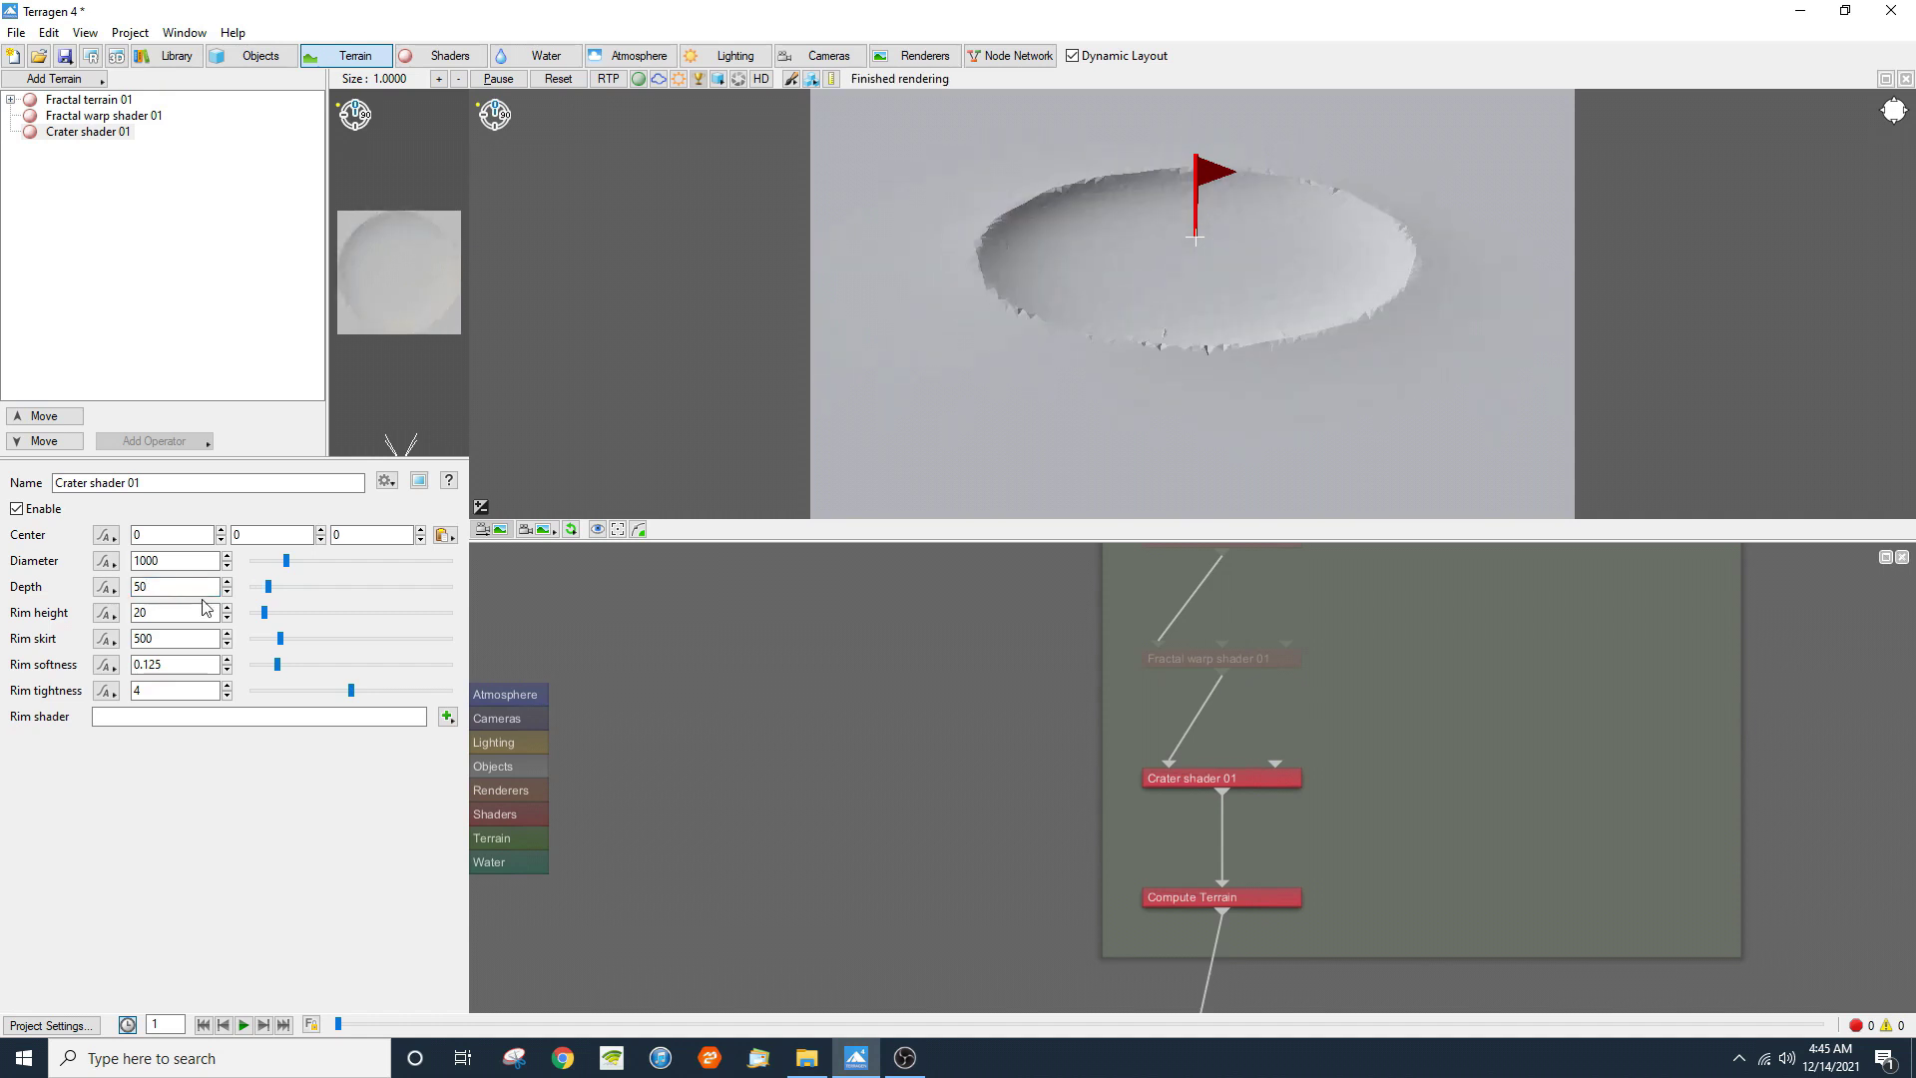
Step: Create a new Power fractal shader v3 colour shader as the crater's rim shader
left_click(447, 716)
mouse_move(539, 793)
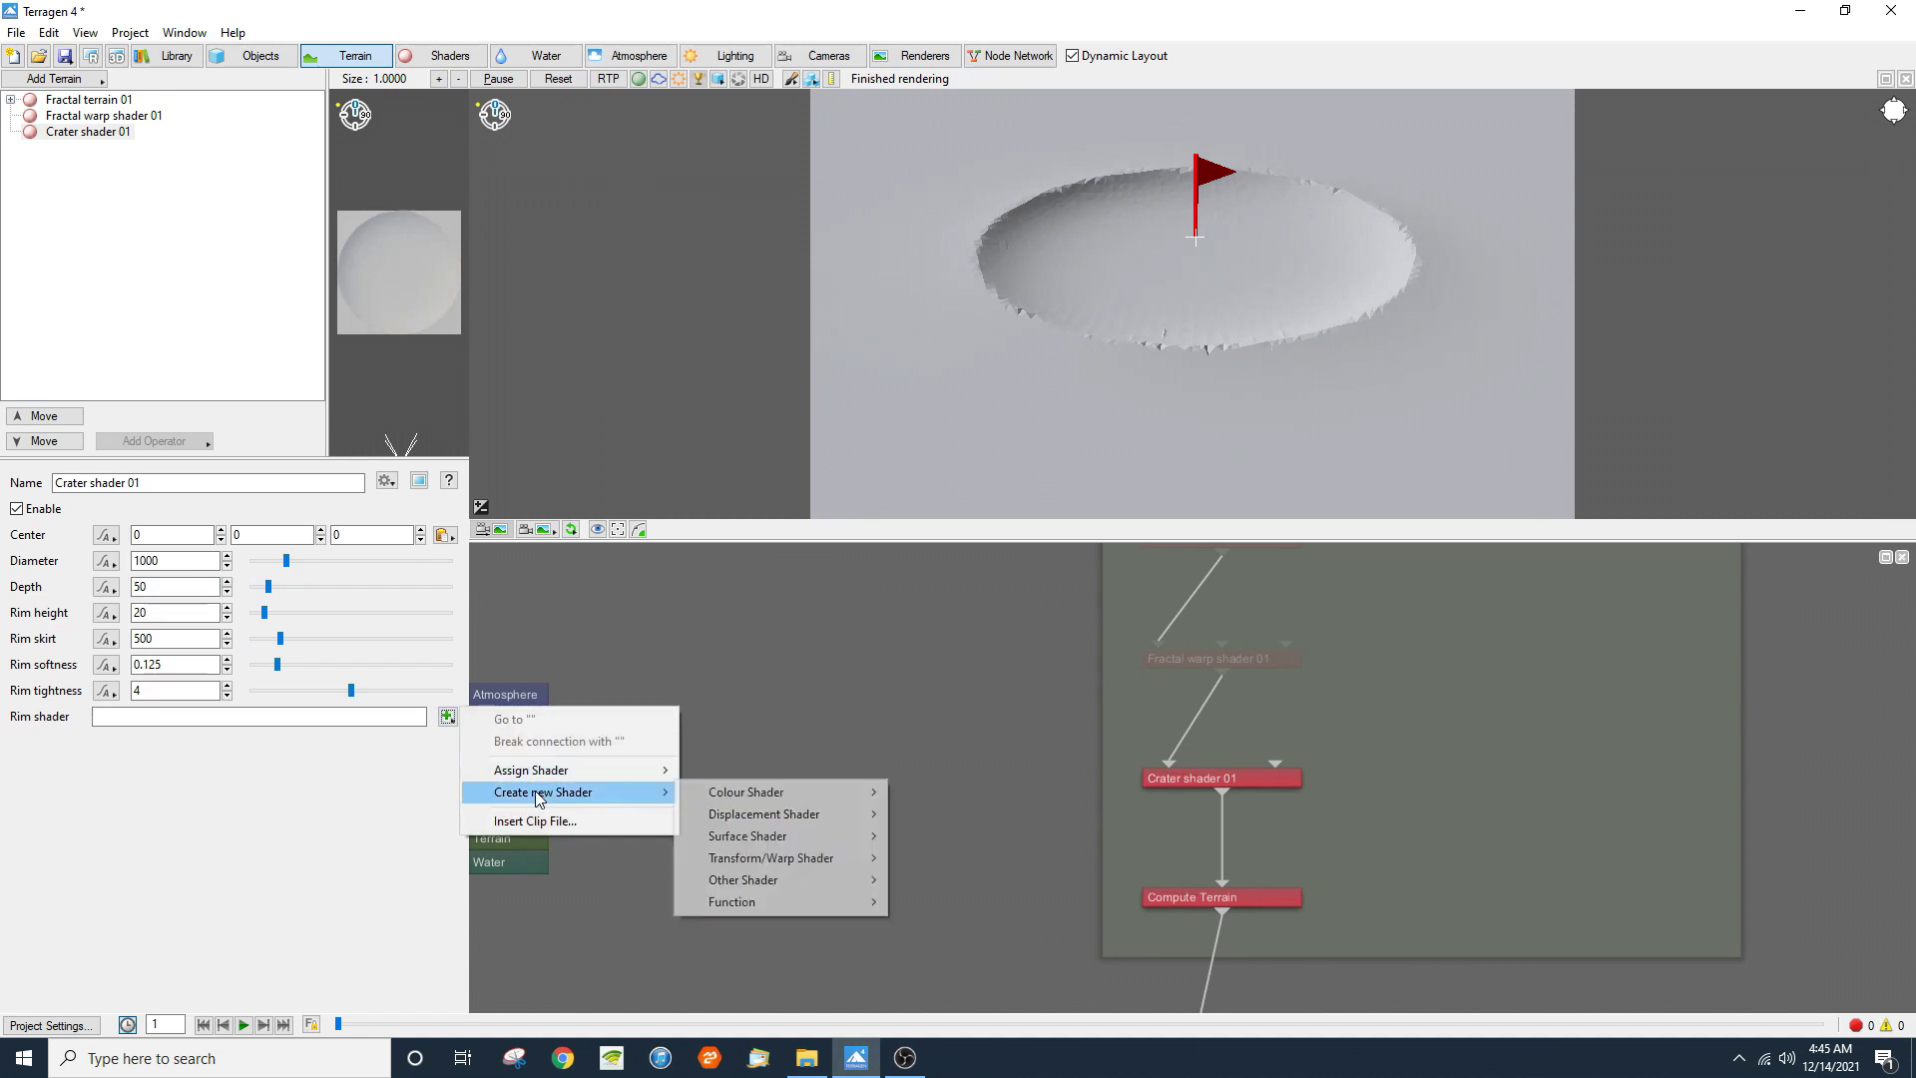
mouse_move(740, 792)
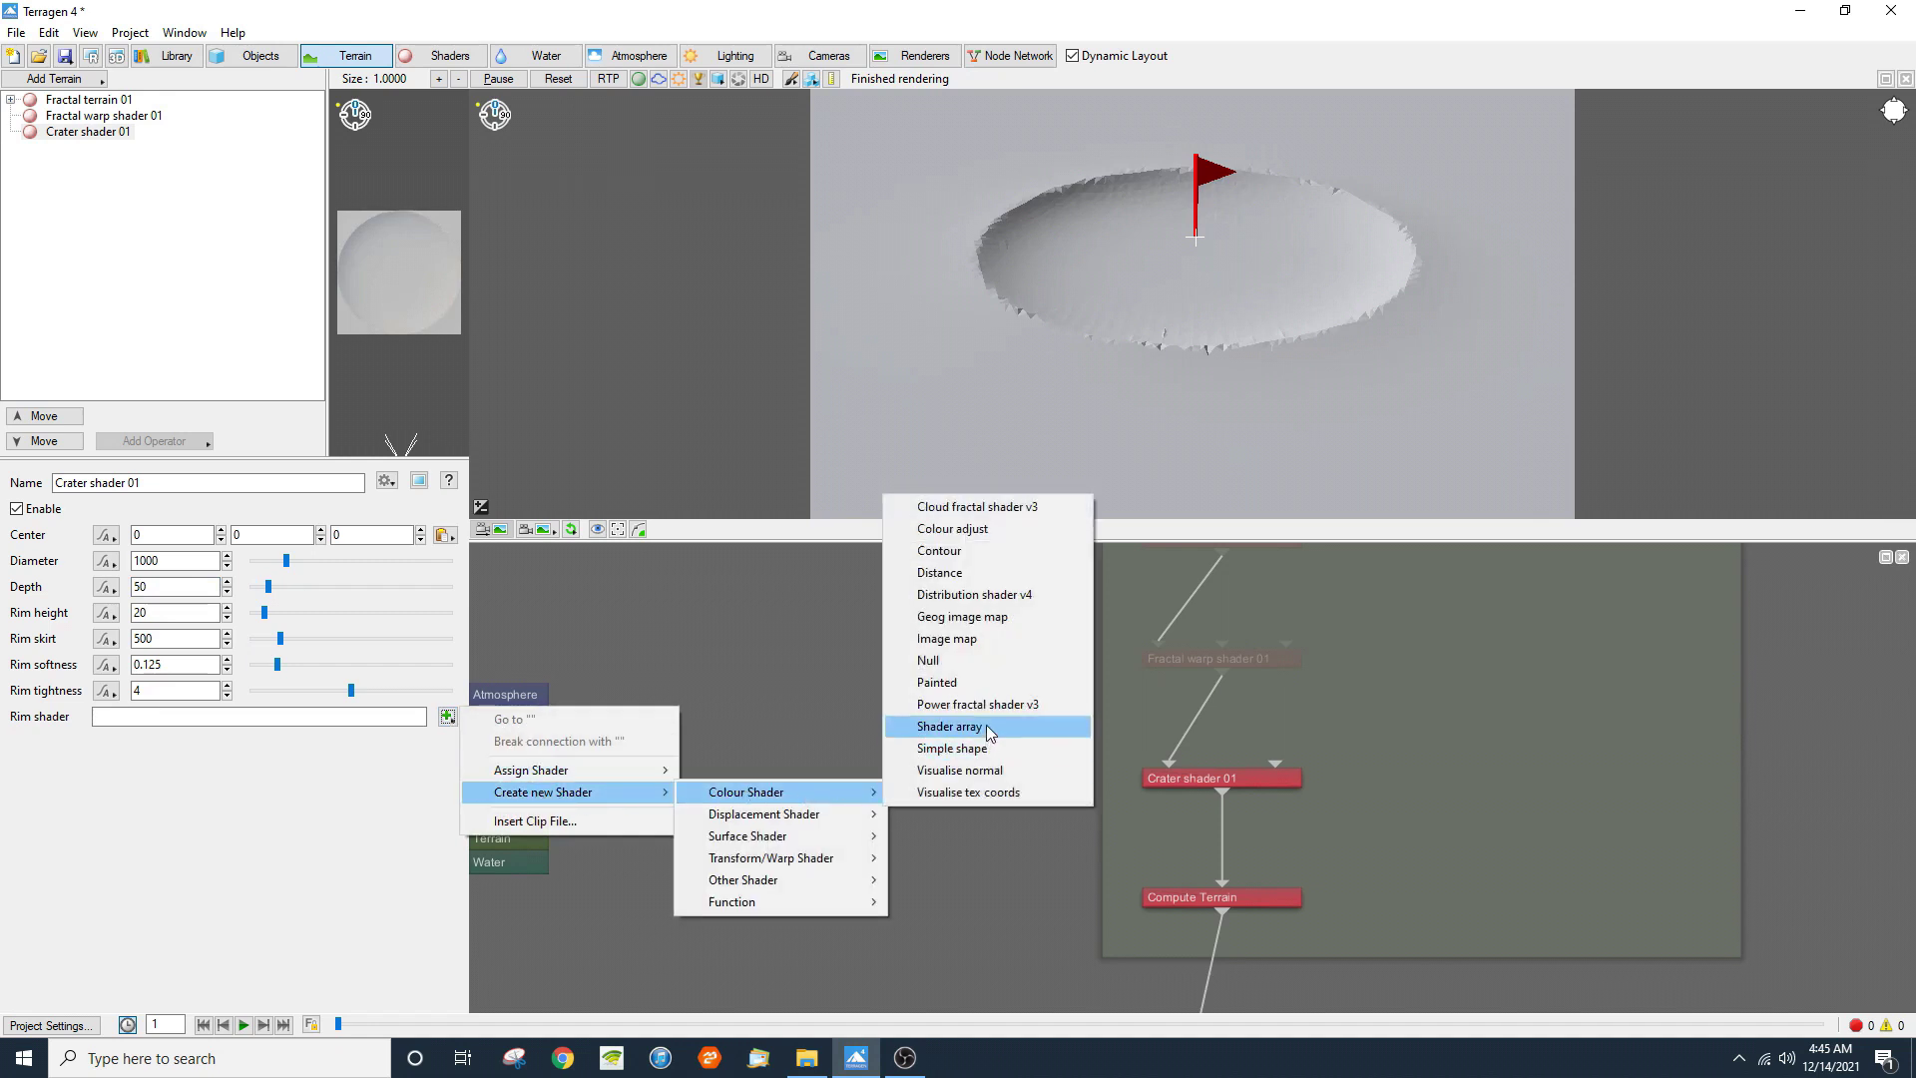
left_click(988, 707)
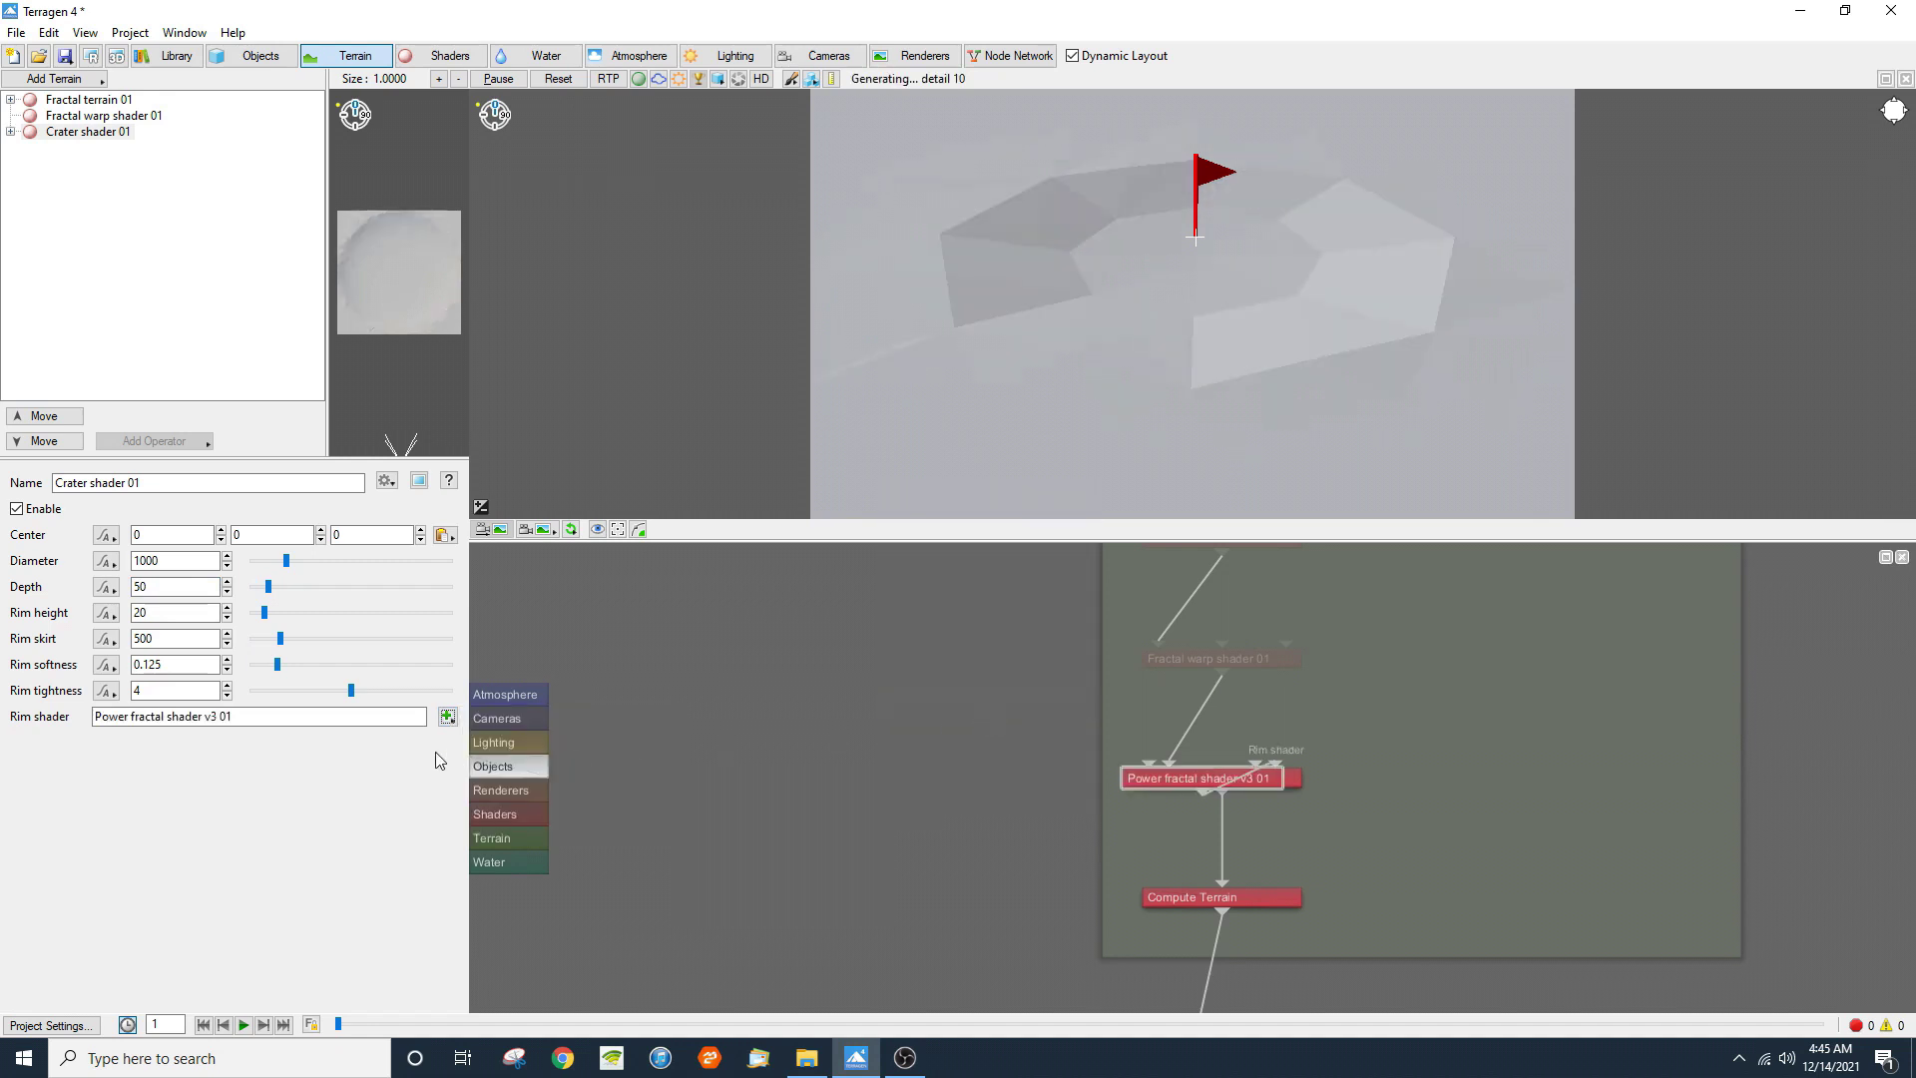
Step: Open the rim's power fractal shader and set its feature scale to 10 and smallest scale to 1
left_click(448, 716)
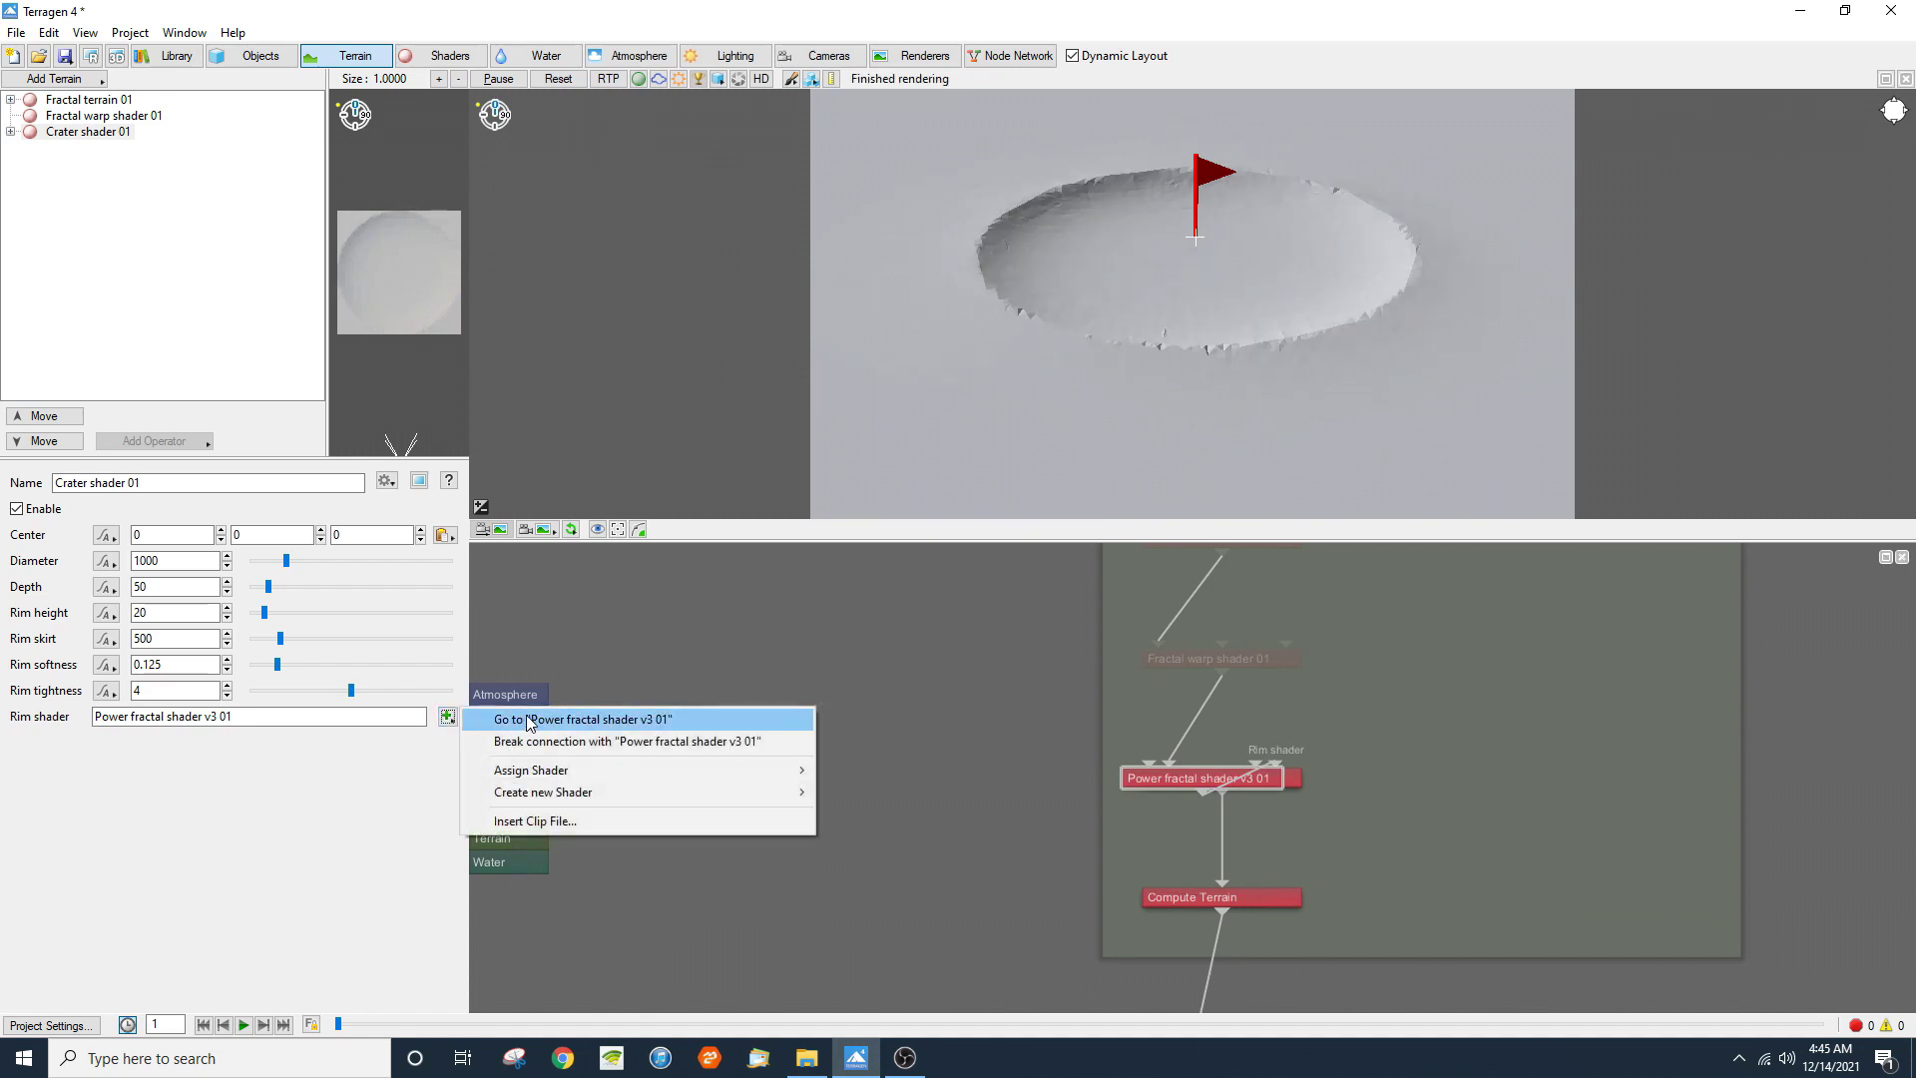
left_click(519, 720)
left_click_drag(941, 128, 706, 423)
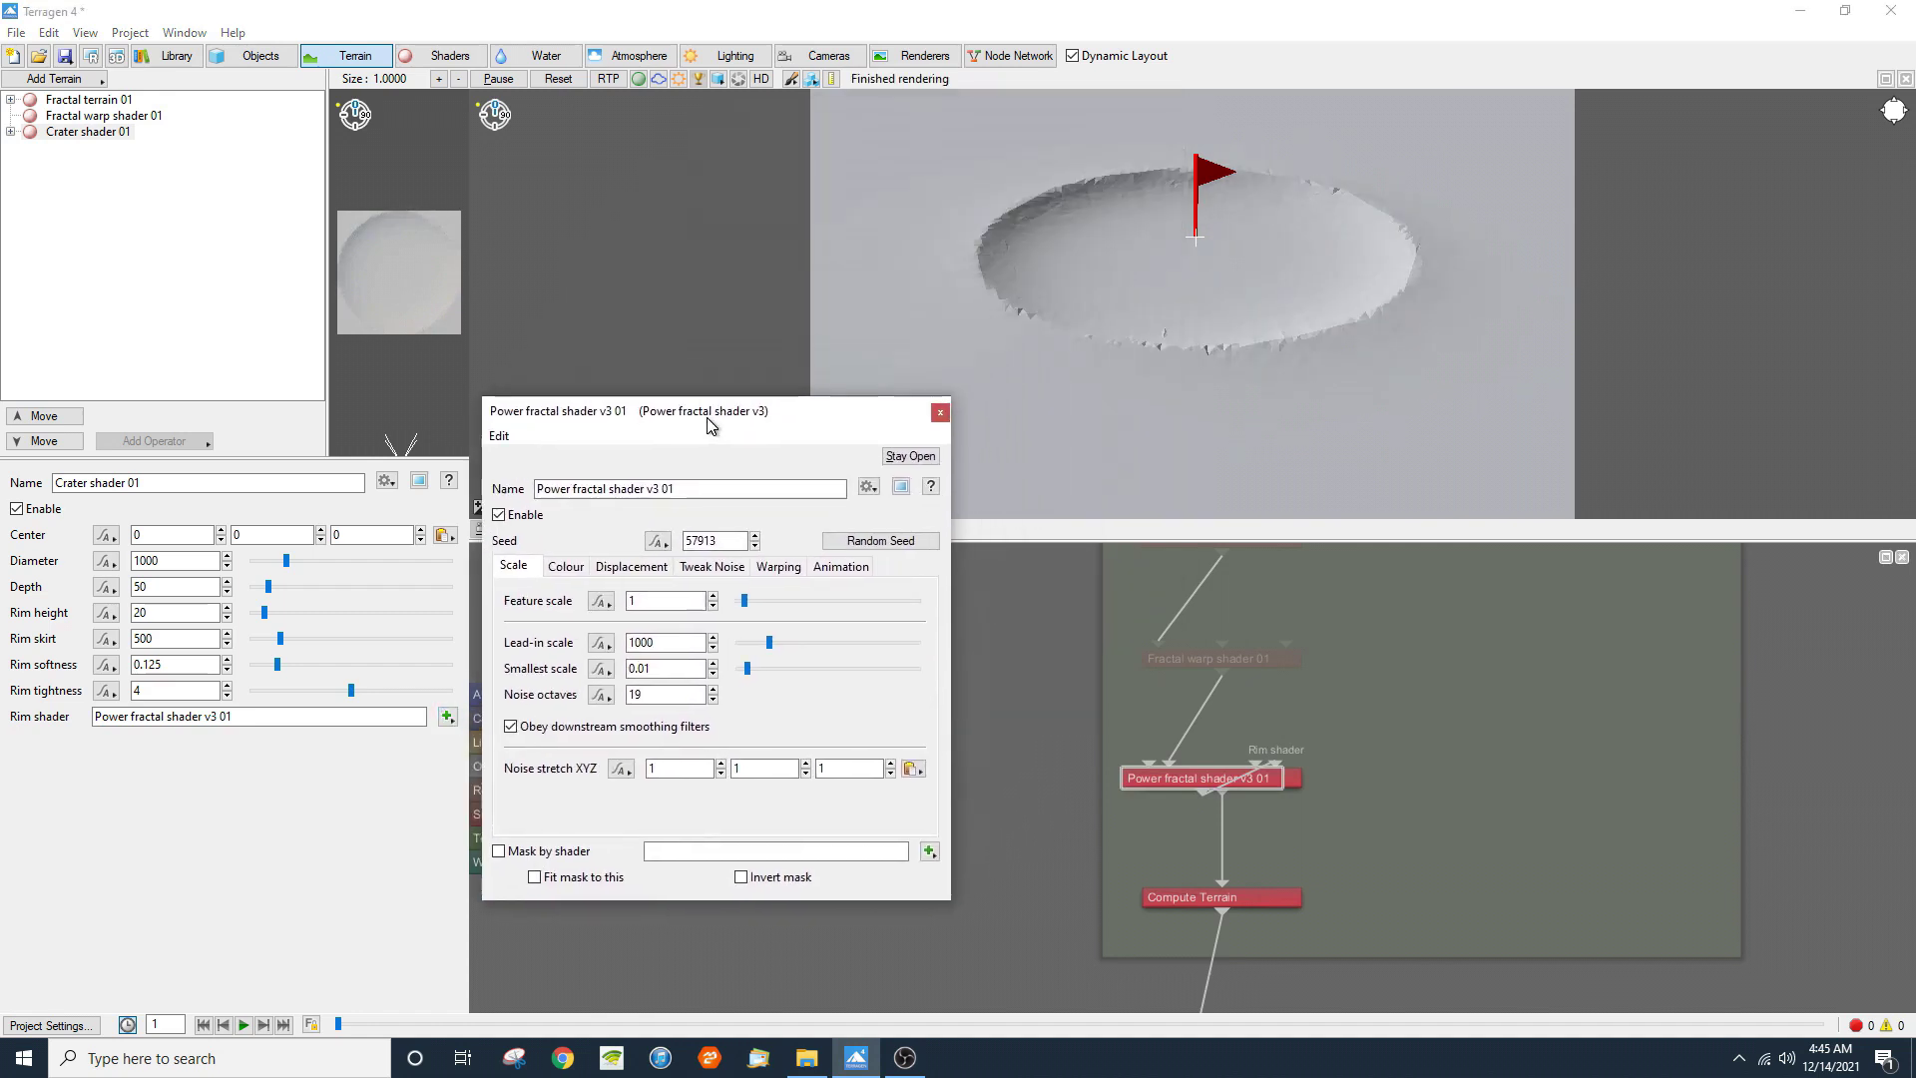
left_click(652, 602)
type("0")
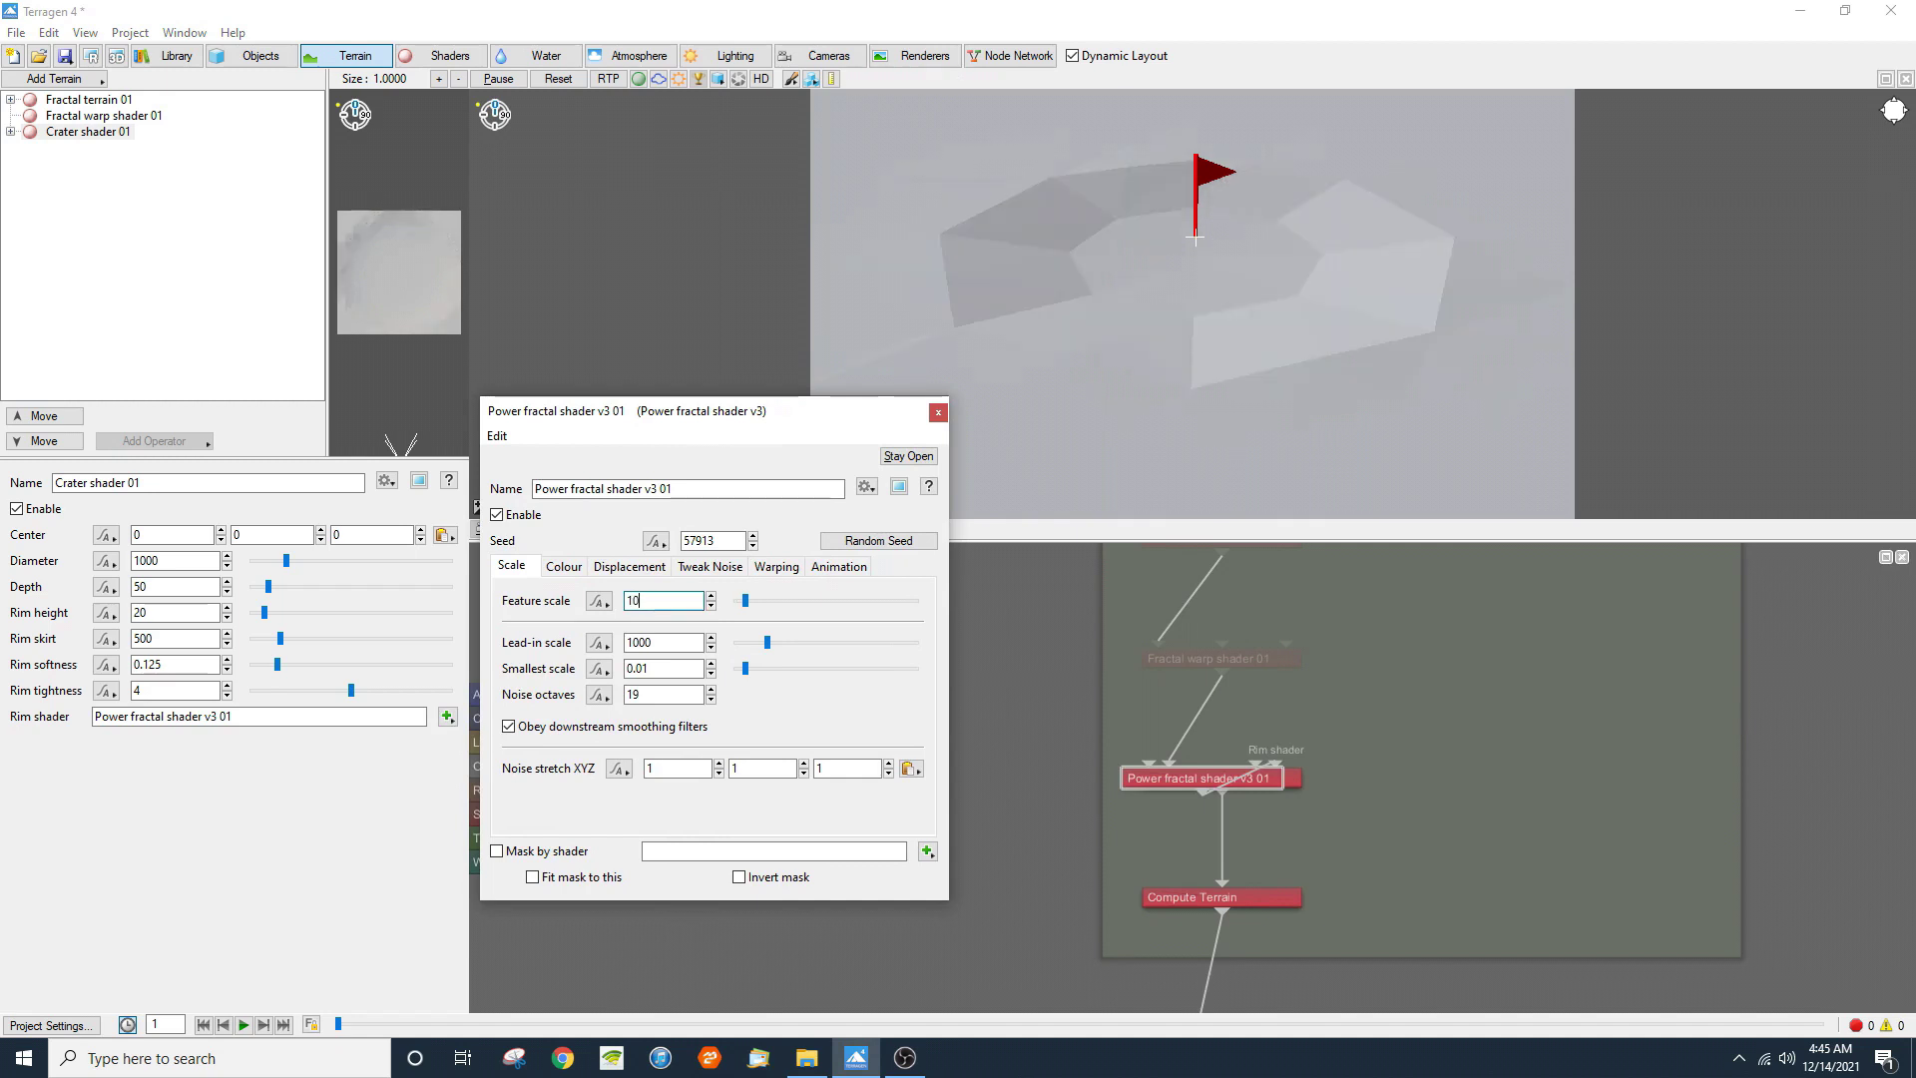
double_click(655, 672)
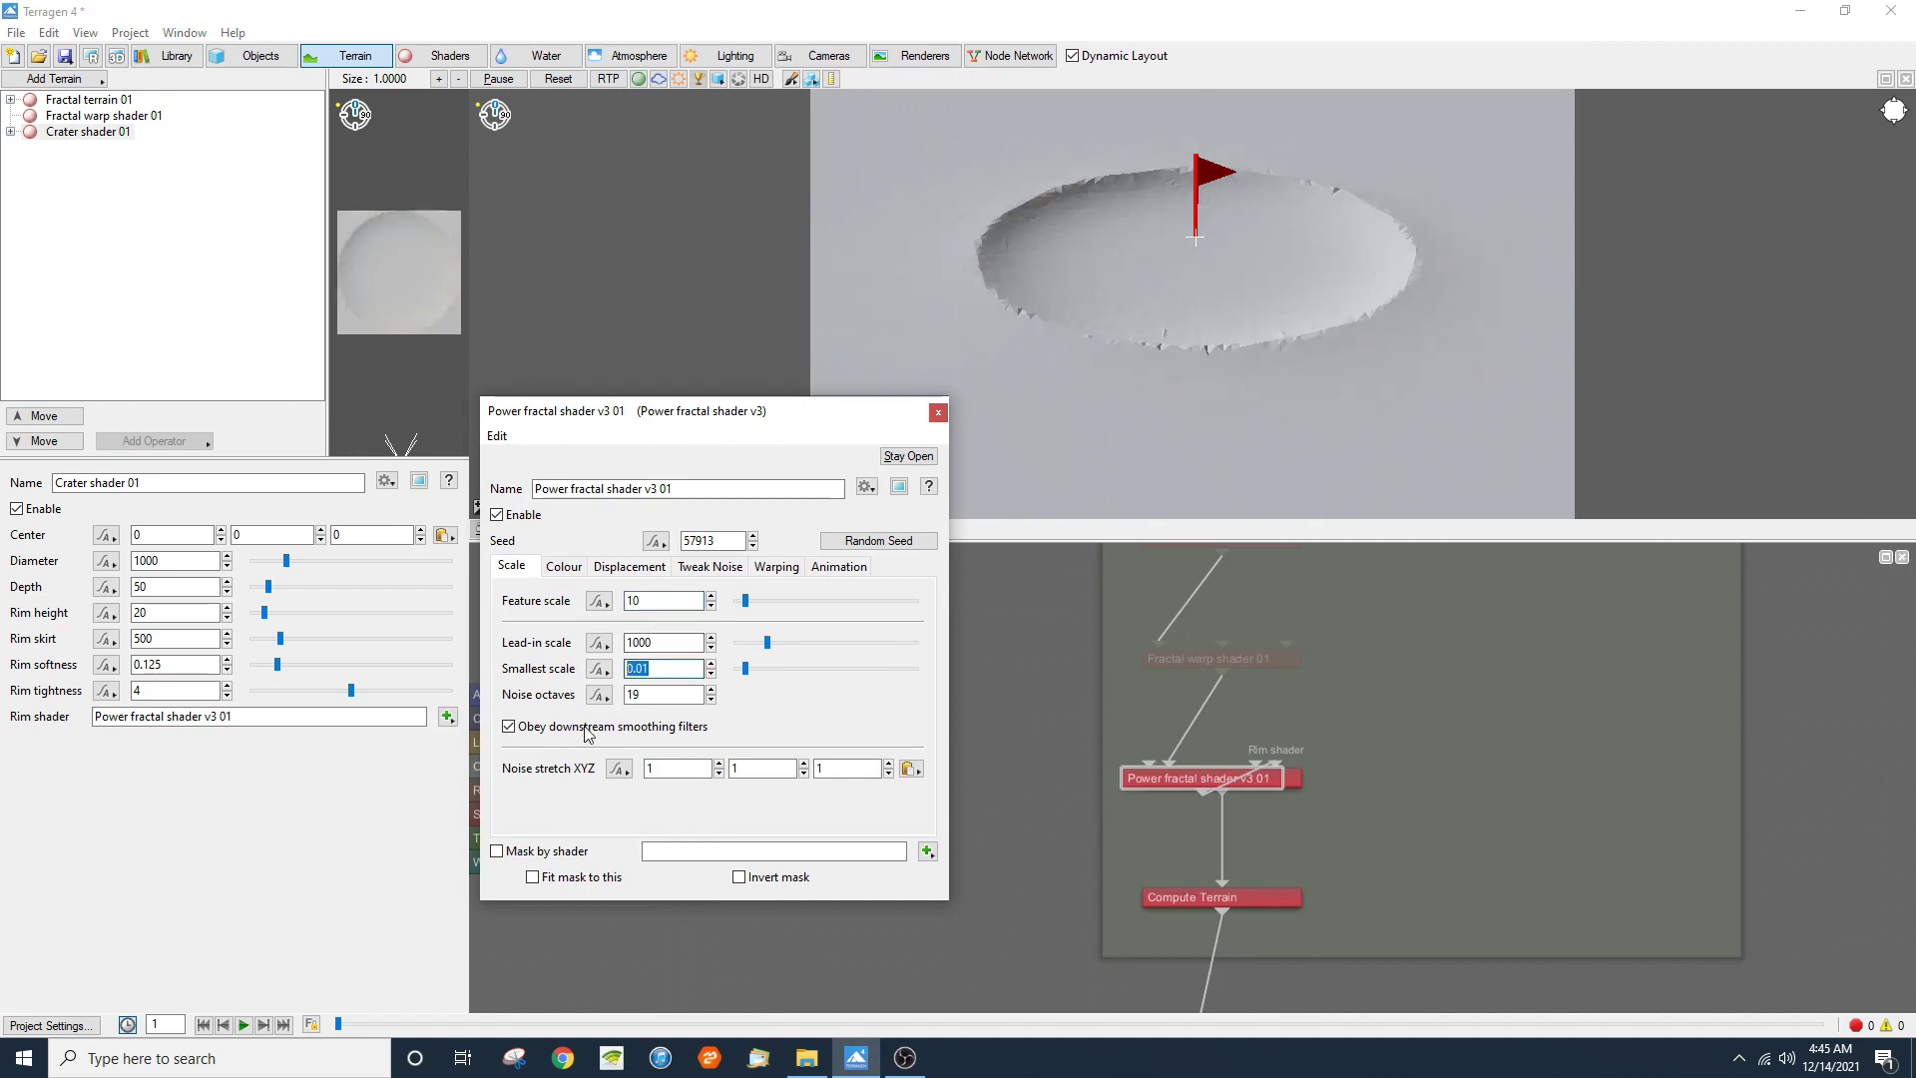
type("1")
key("Return")
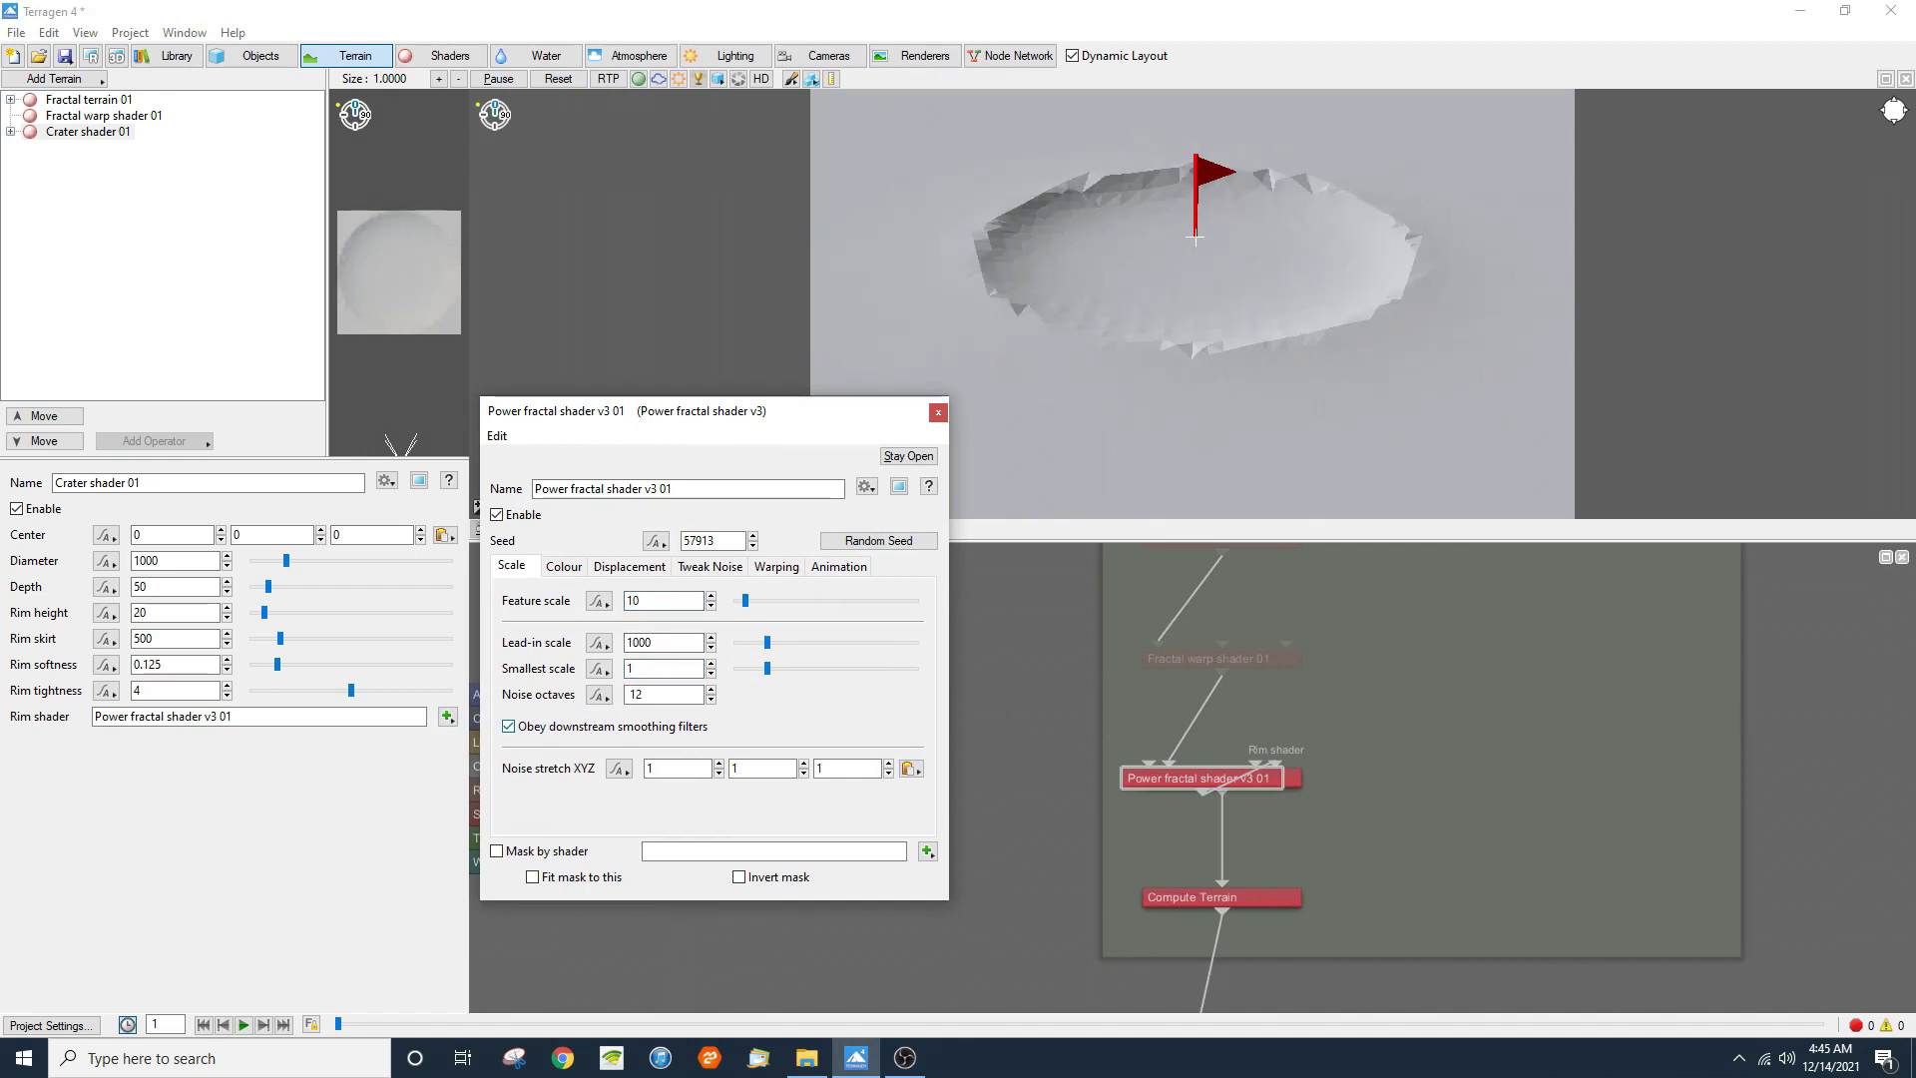
Step: Move the power fractal node above the crater shader and set its displacement amplitude to 100
left_click_drag(1164, 776, 1327, 704)
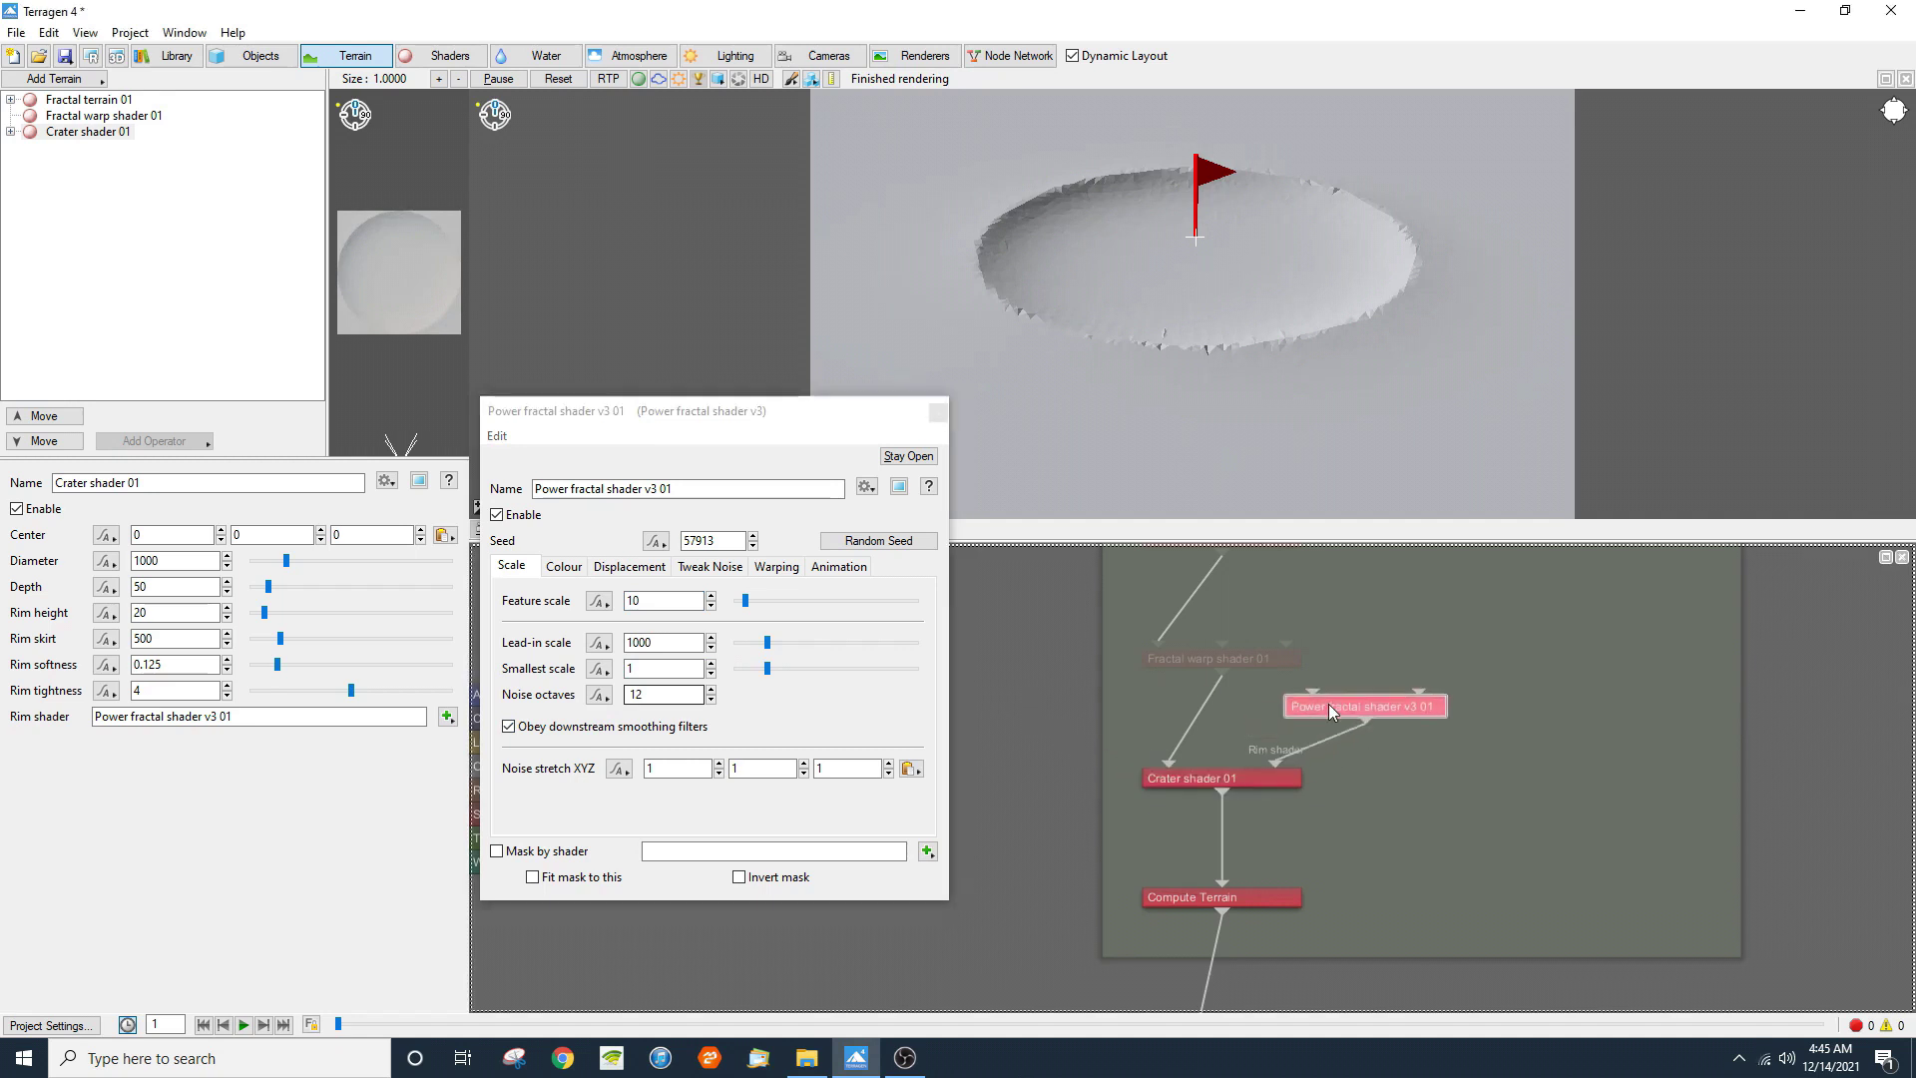
left_click(659, 569)
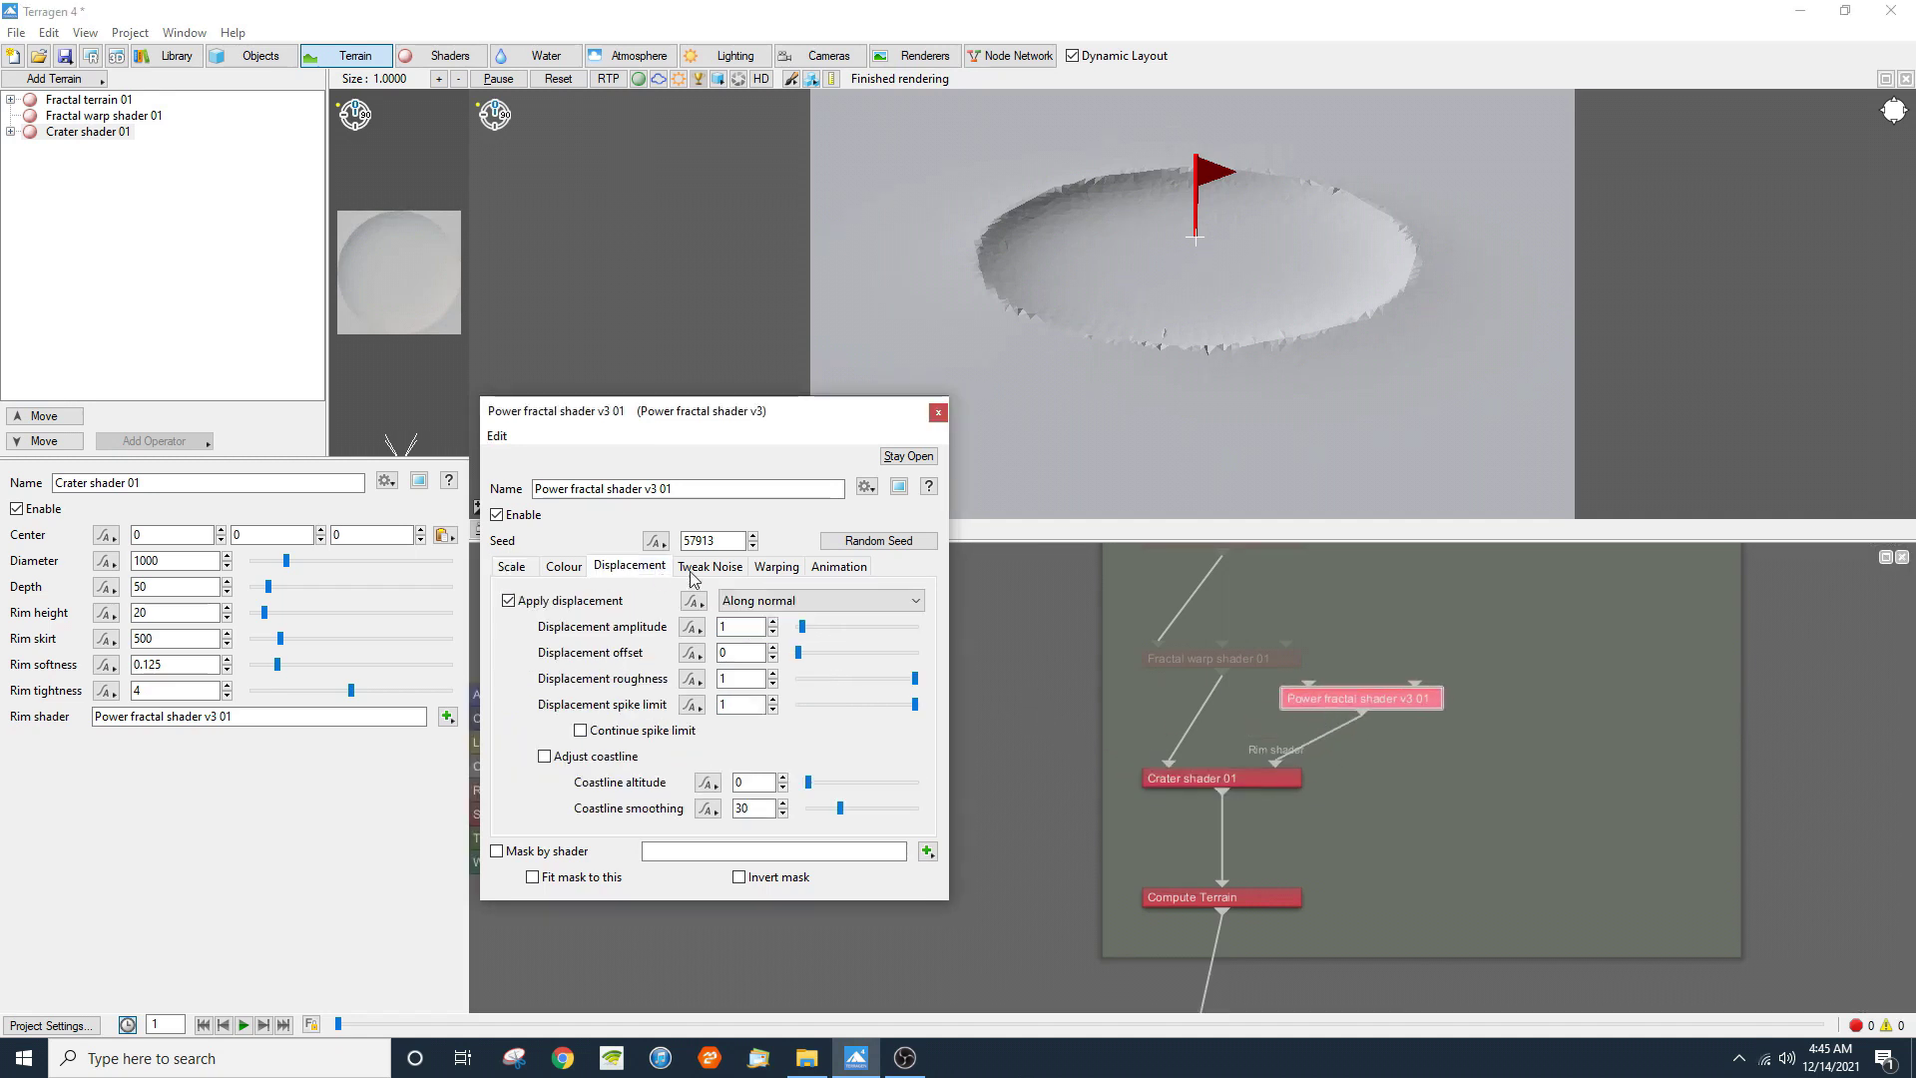
type("0")
key("Return")
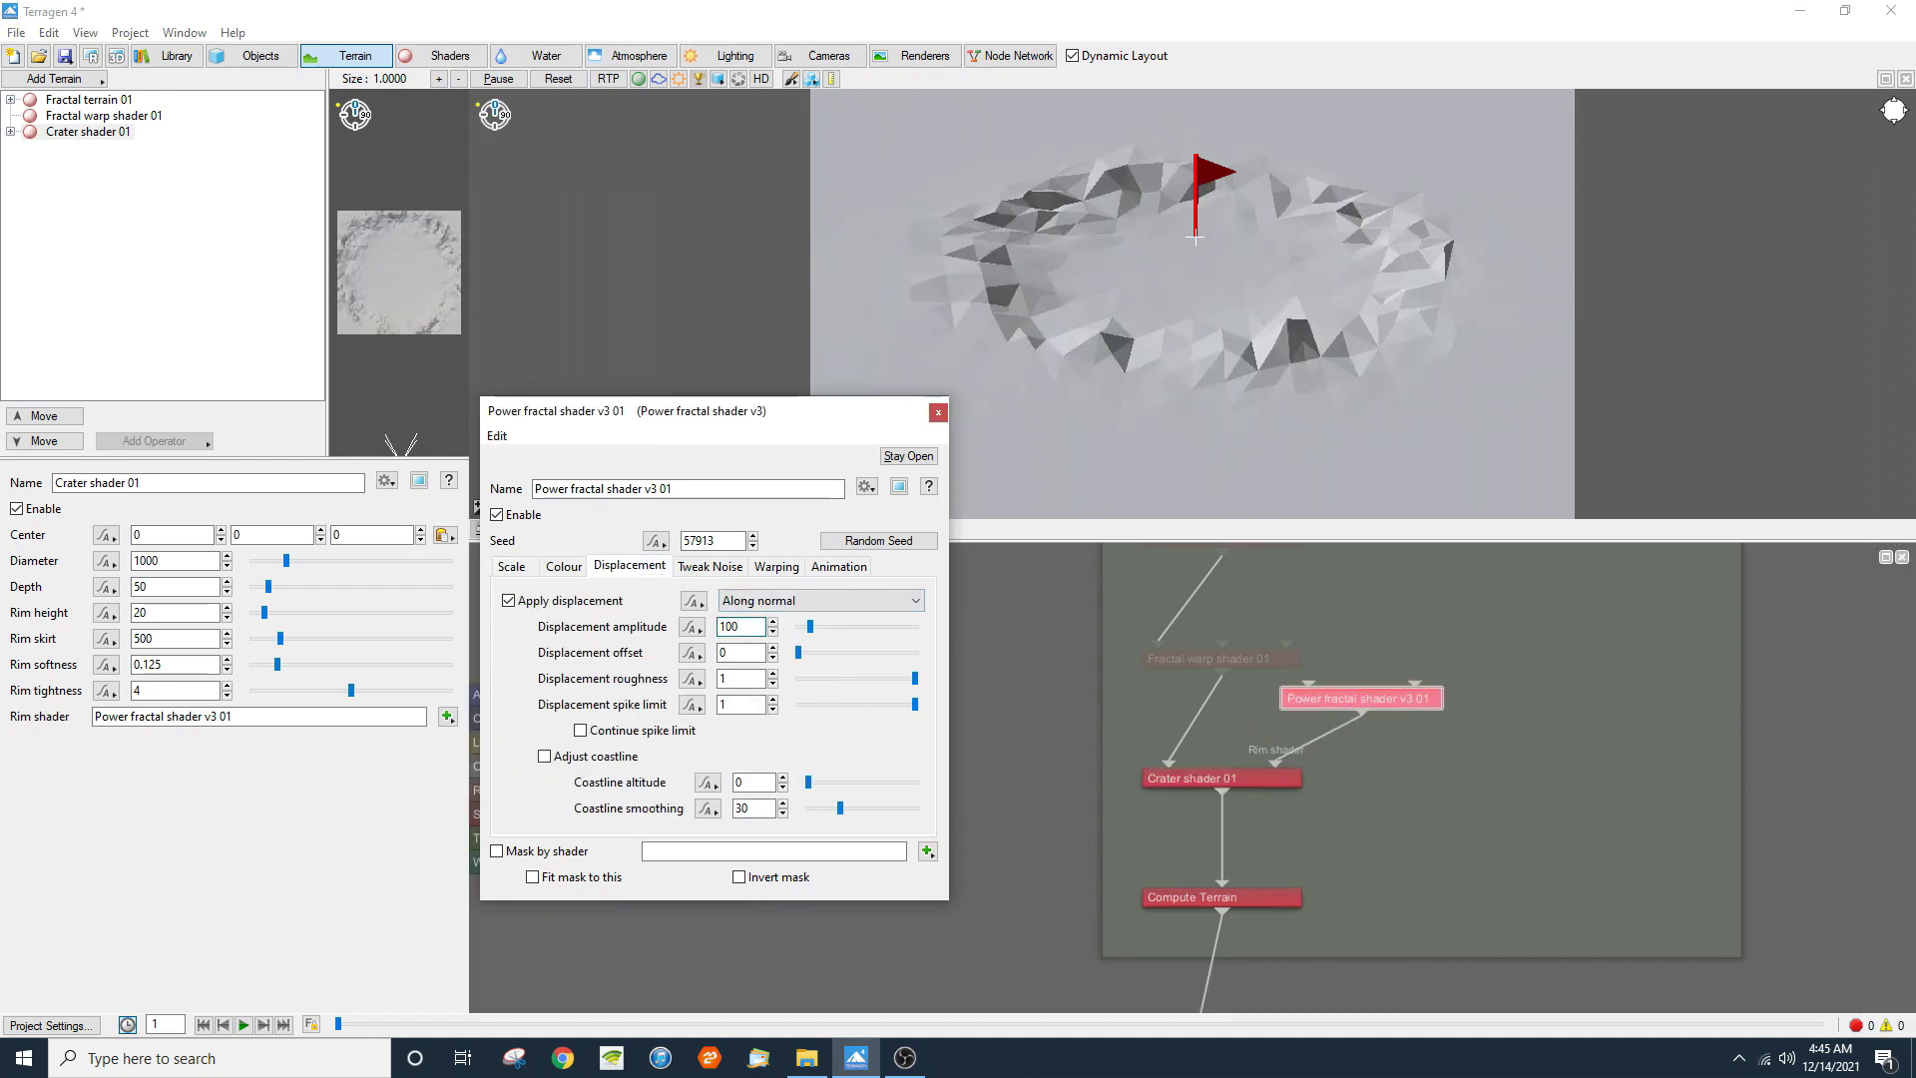
Step: Change the power fractal's noise flavour to Voronoi ridges
left_click(710, 566)
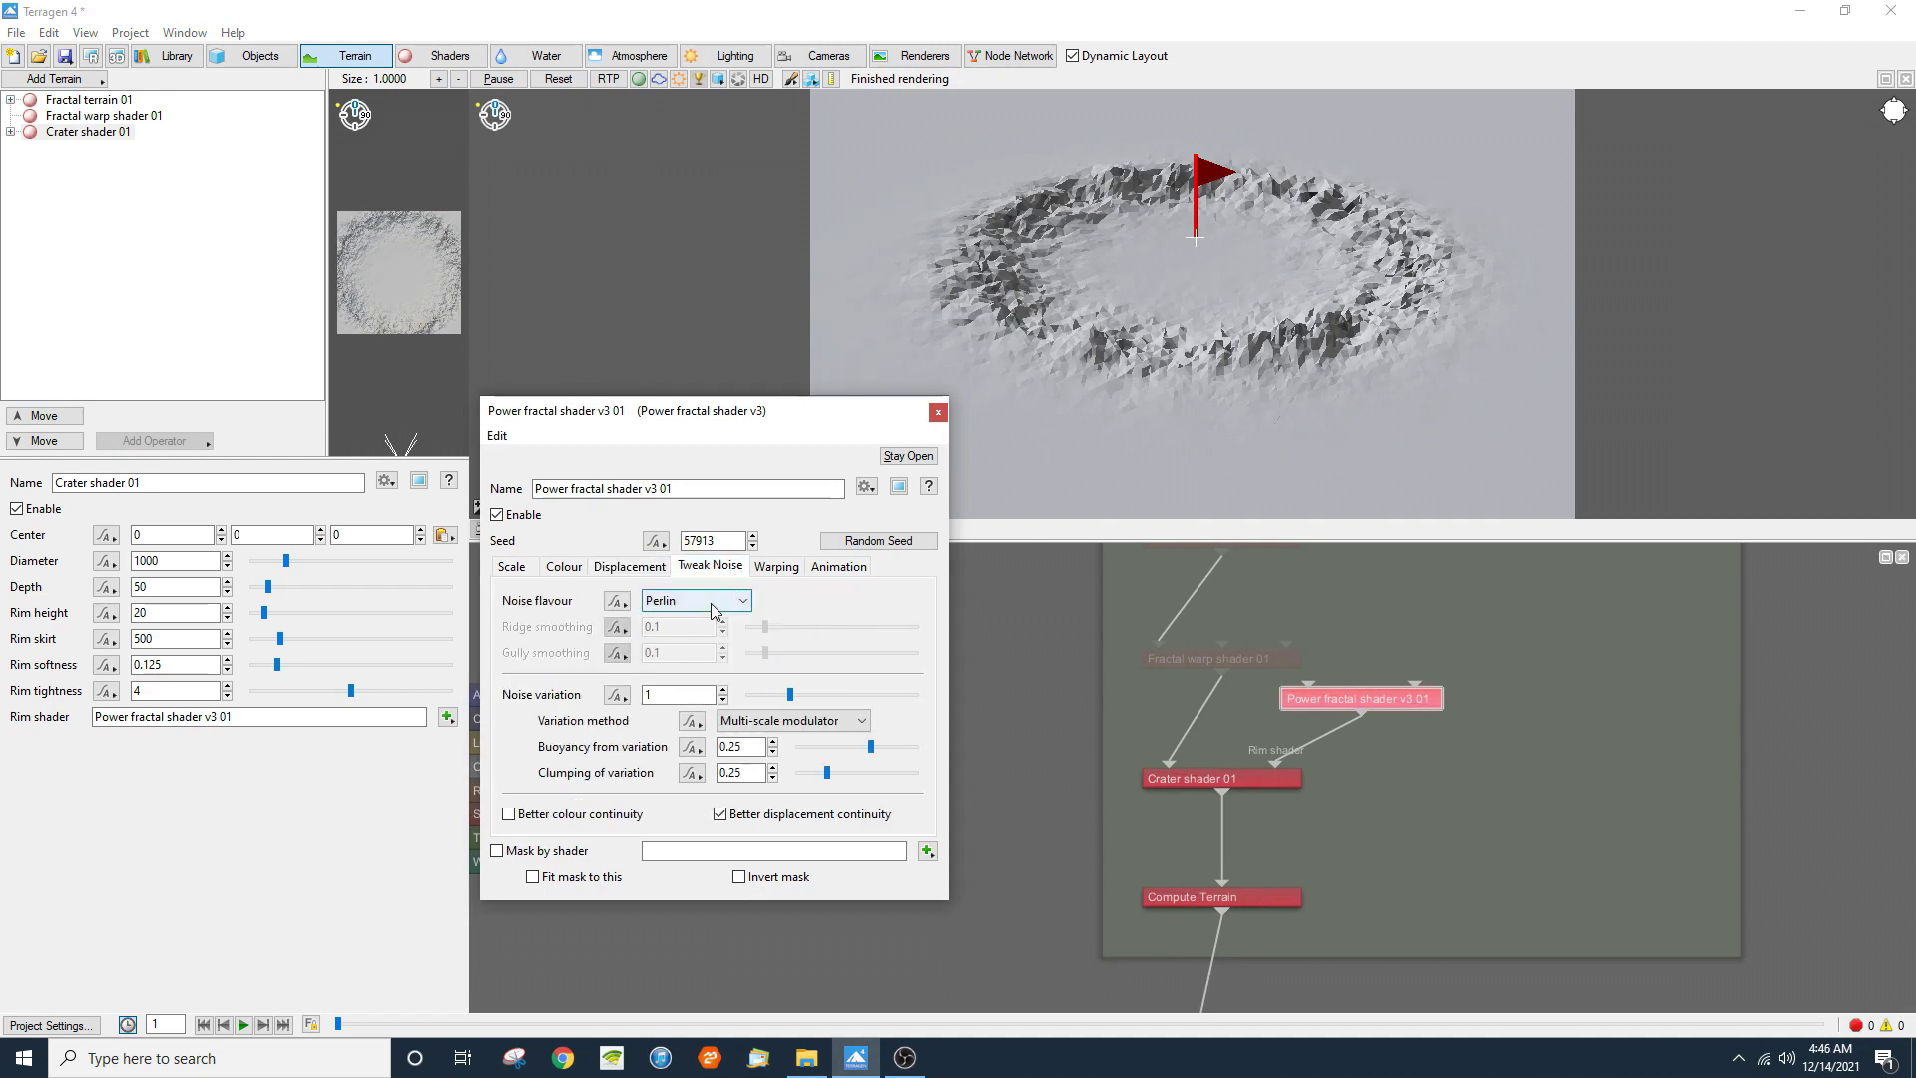
left_click(698, 600)
left_click(706, 710)
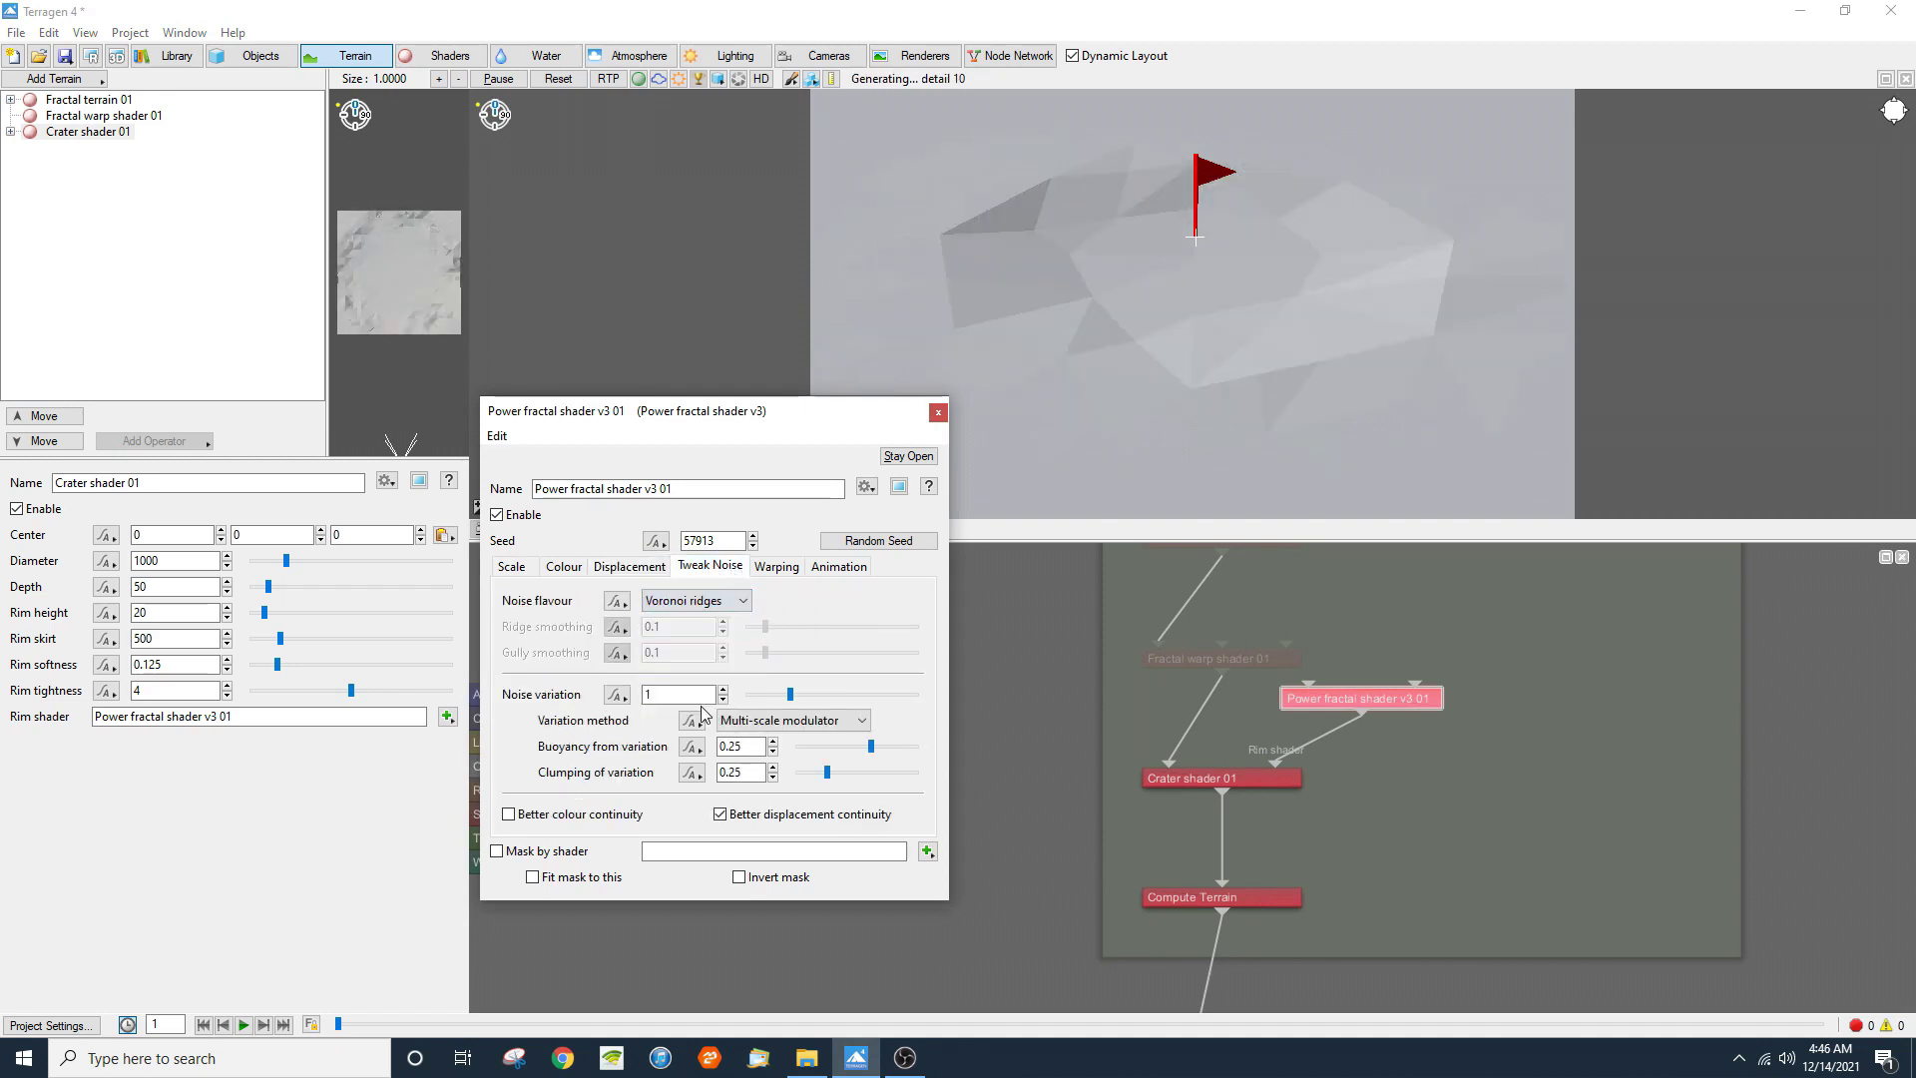
Step: Set the rim power fractal shader's feature scale to 100
left_click(561, 567)
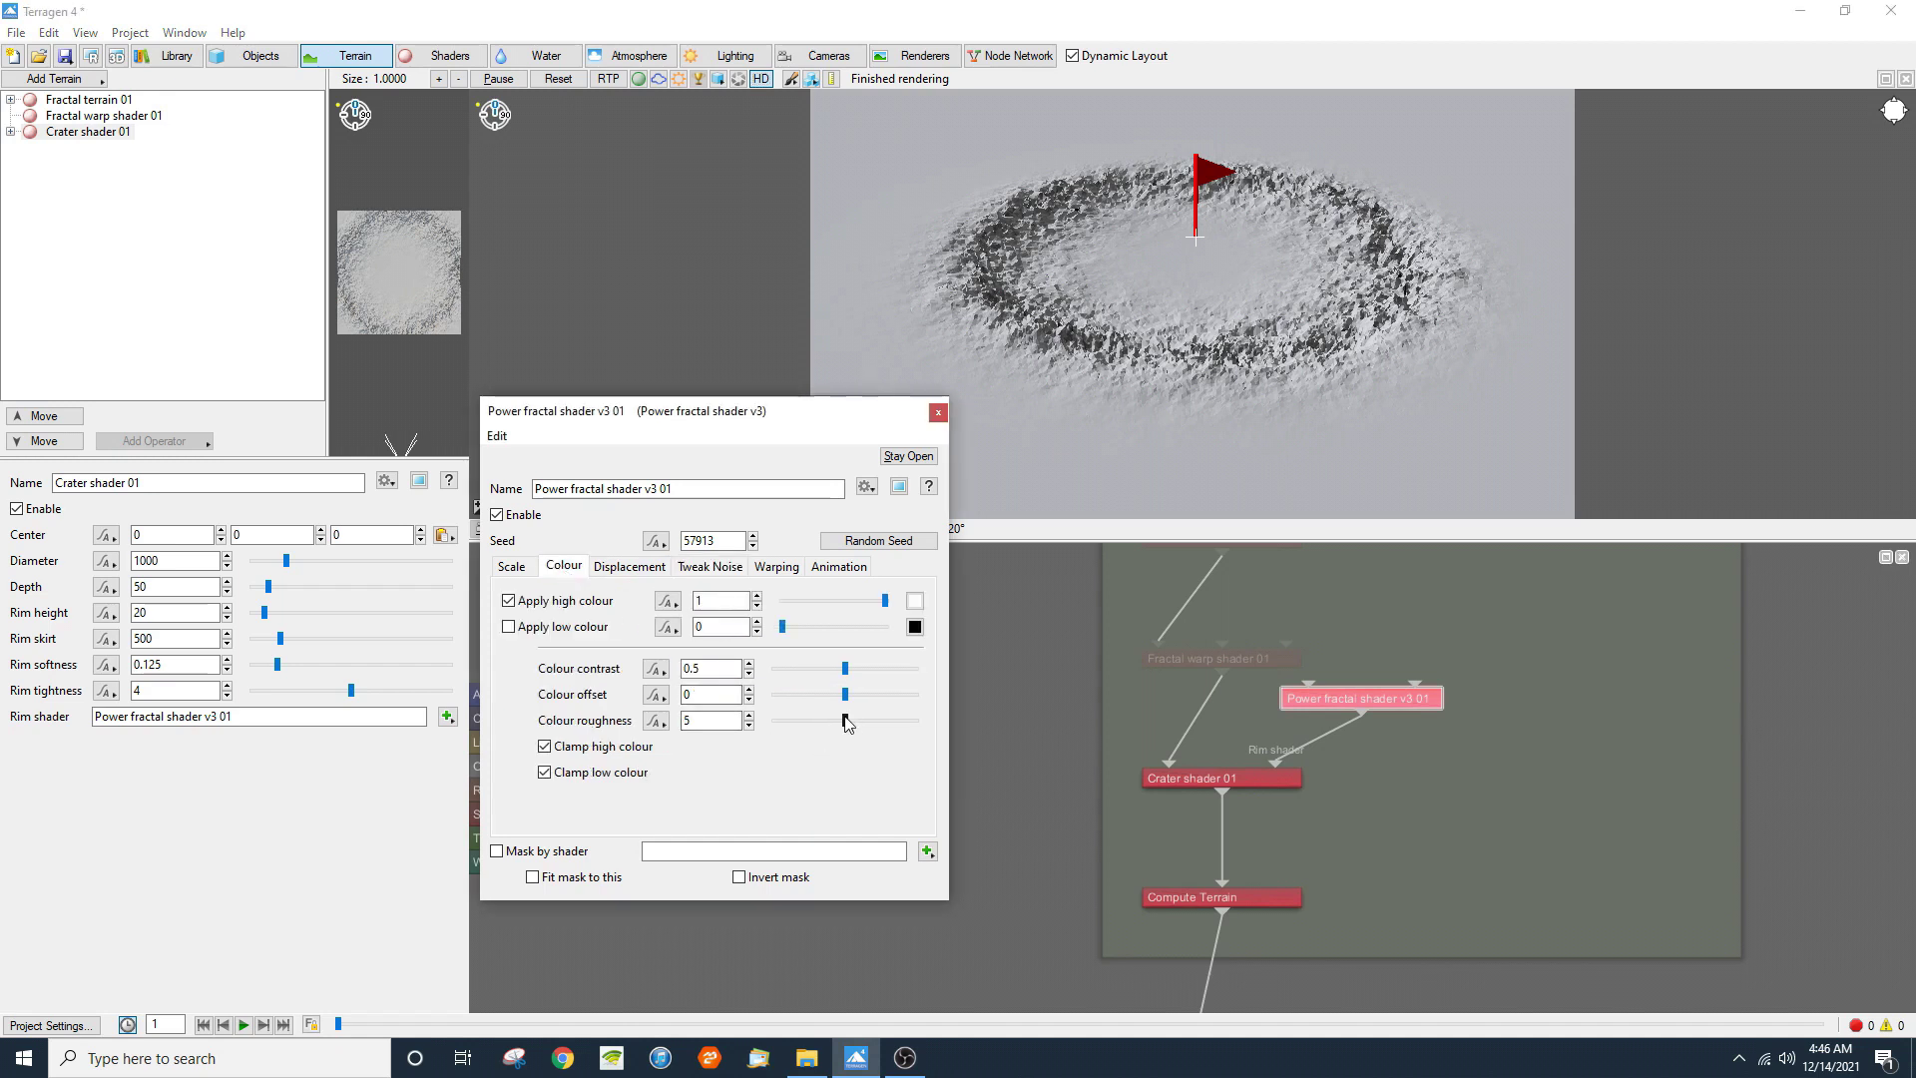
left_click_drag(798, 721, 791, 720)
left_click(511, 566)
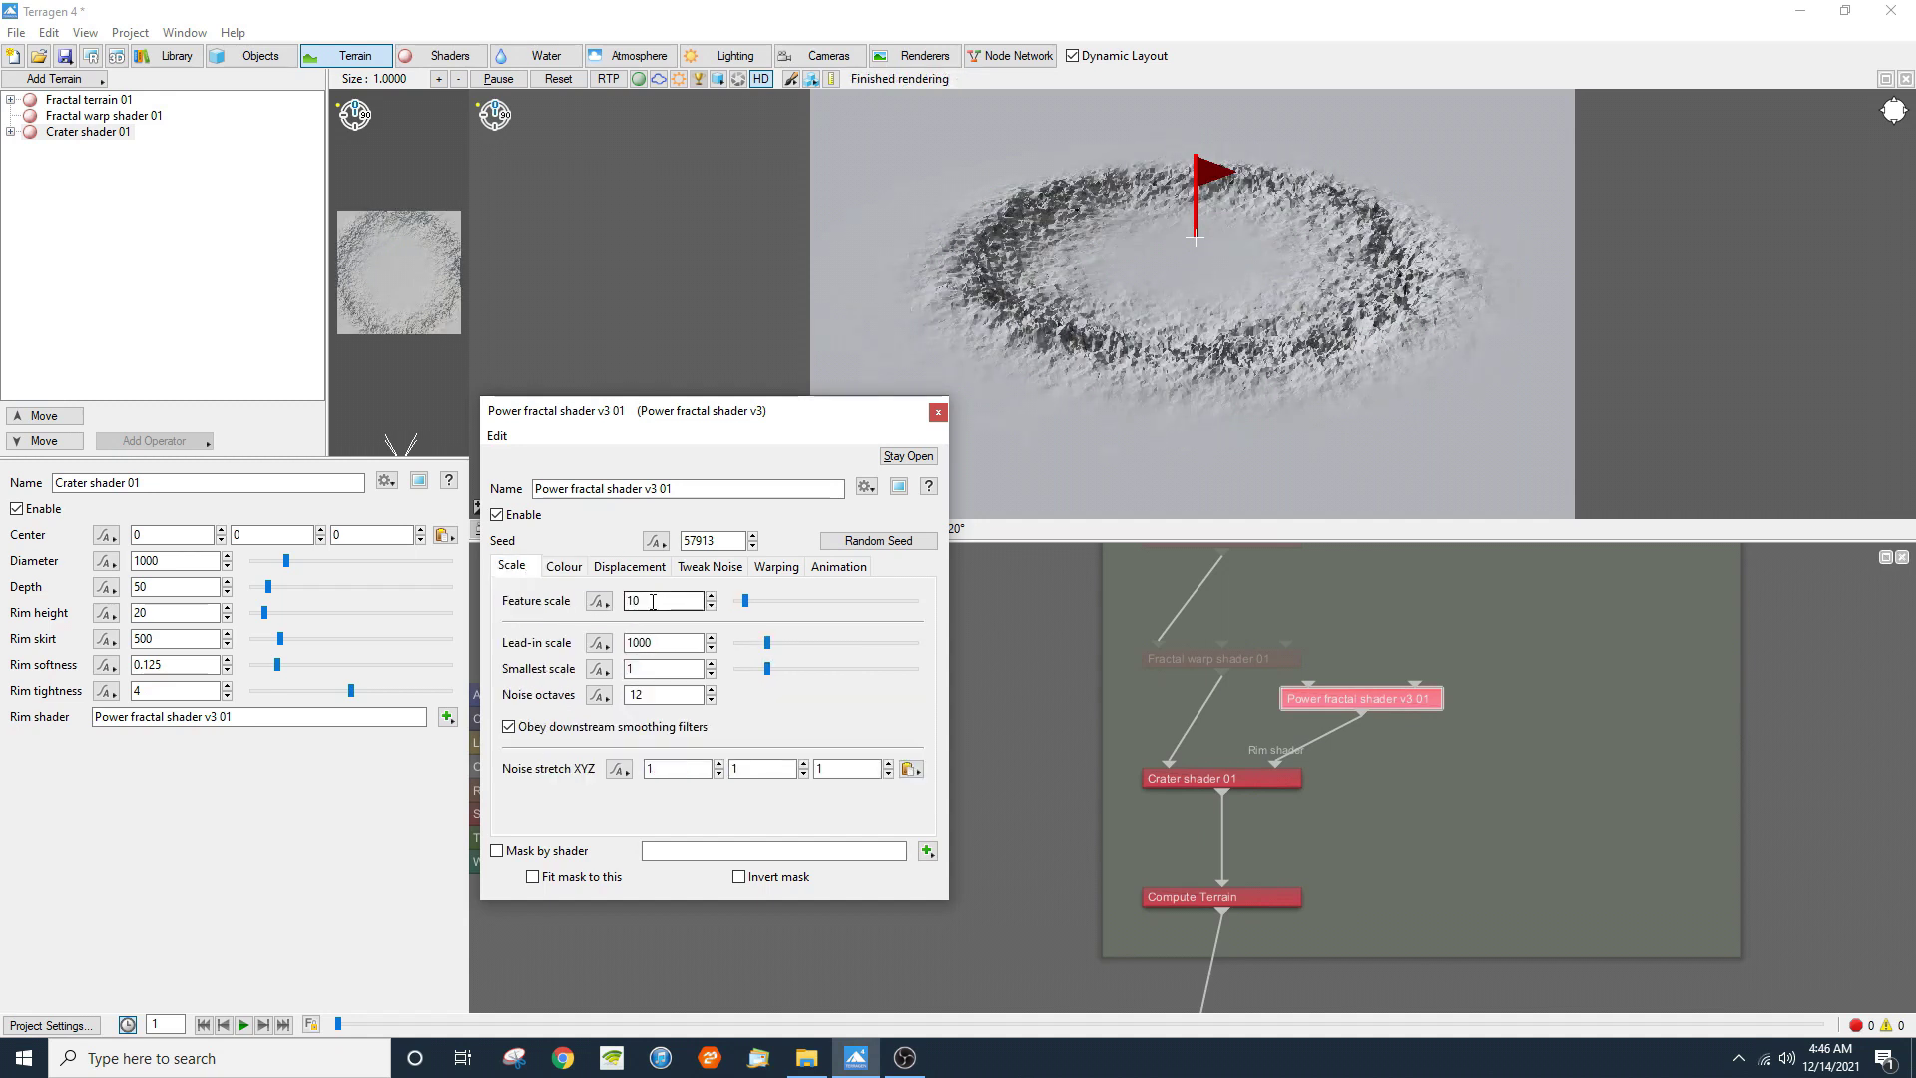
left_click(653, 601)
type("0")
left_click(1195, 237)
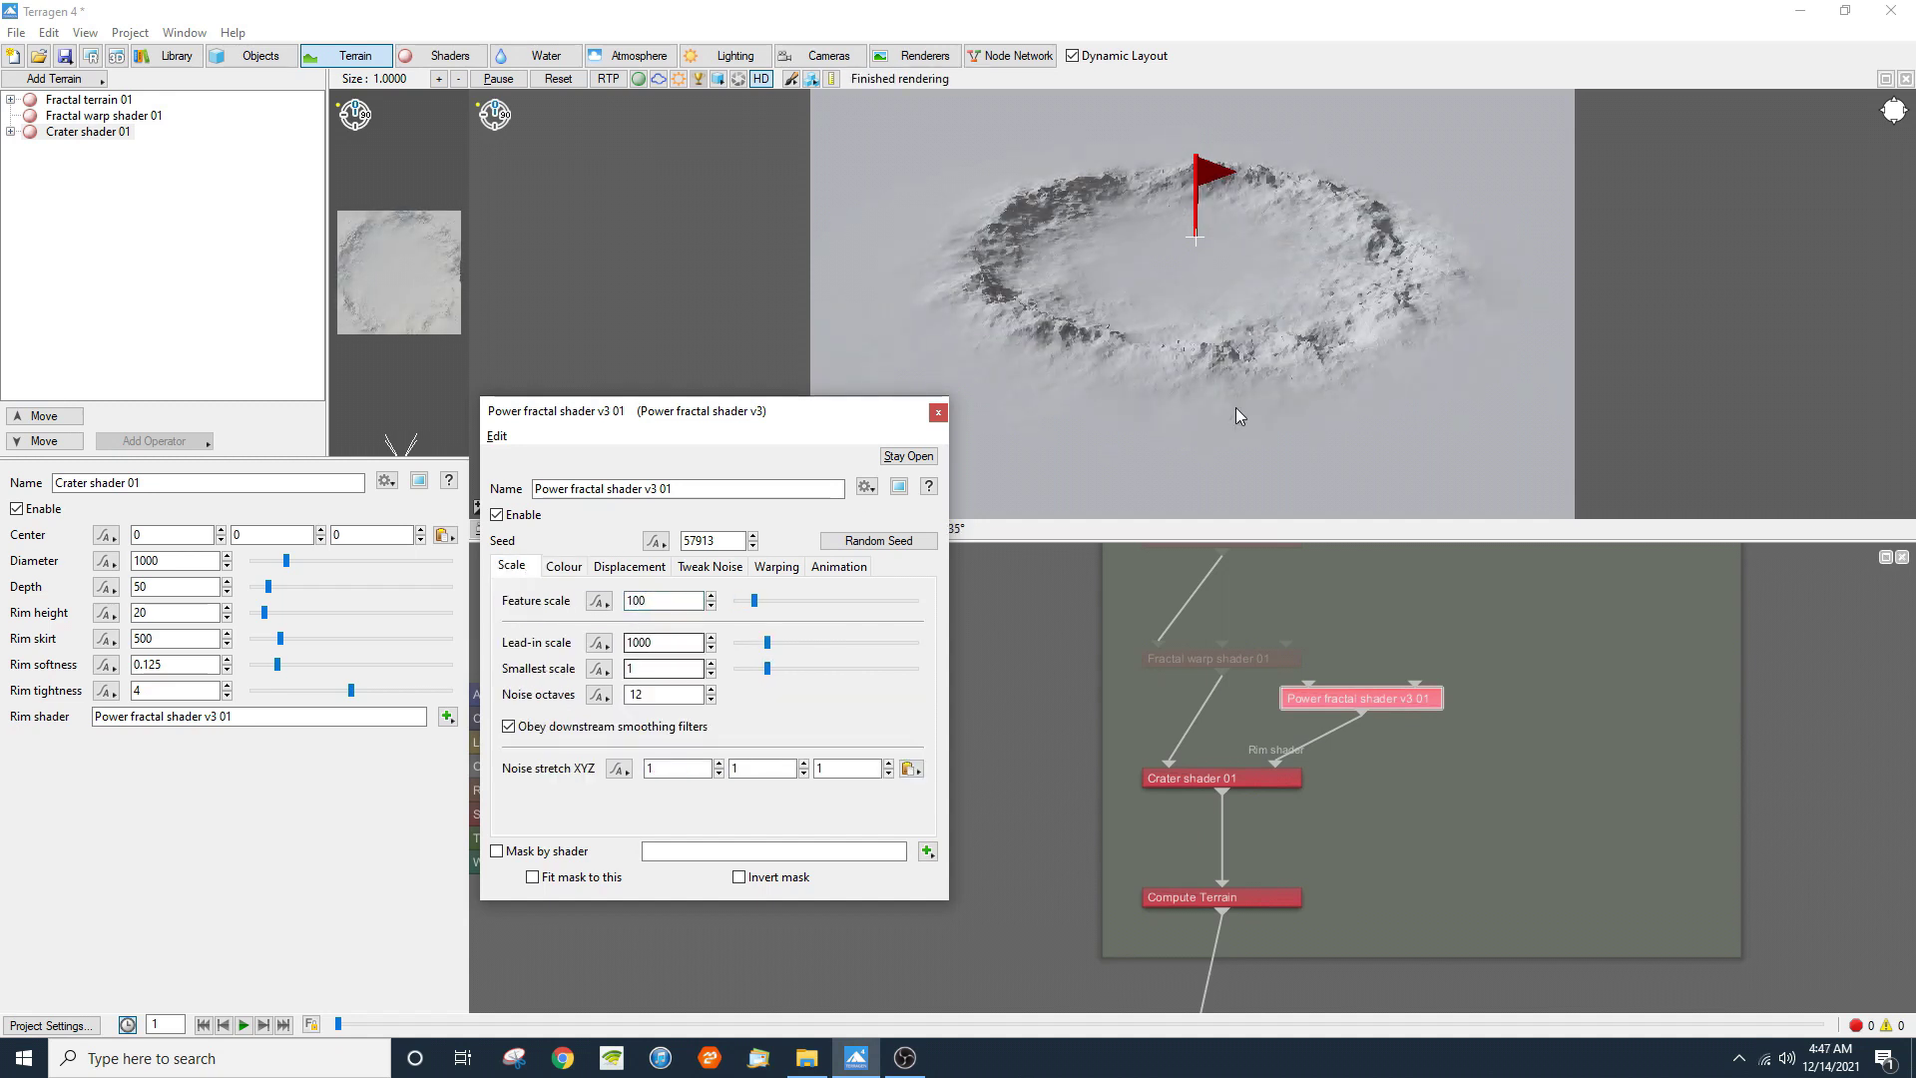
Step: Move the fractal warp shader below the crater shader in the terrain node order and enable it
scroll(1290, 405, "up", 5)
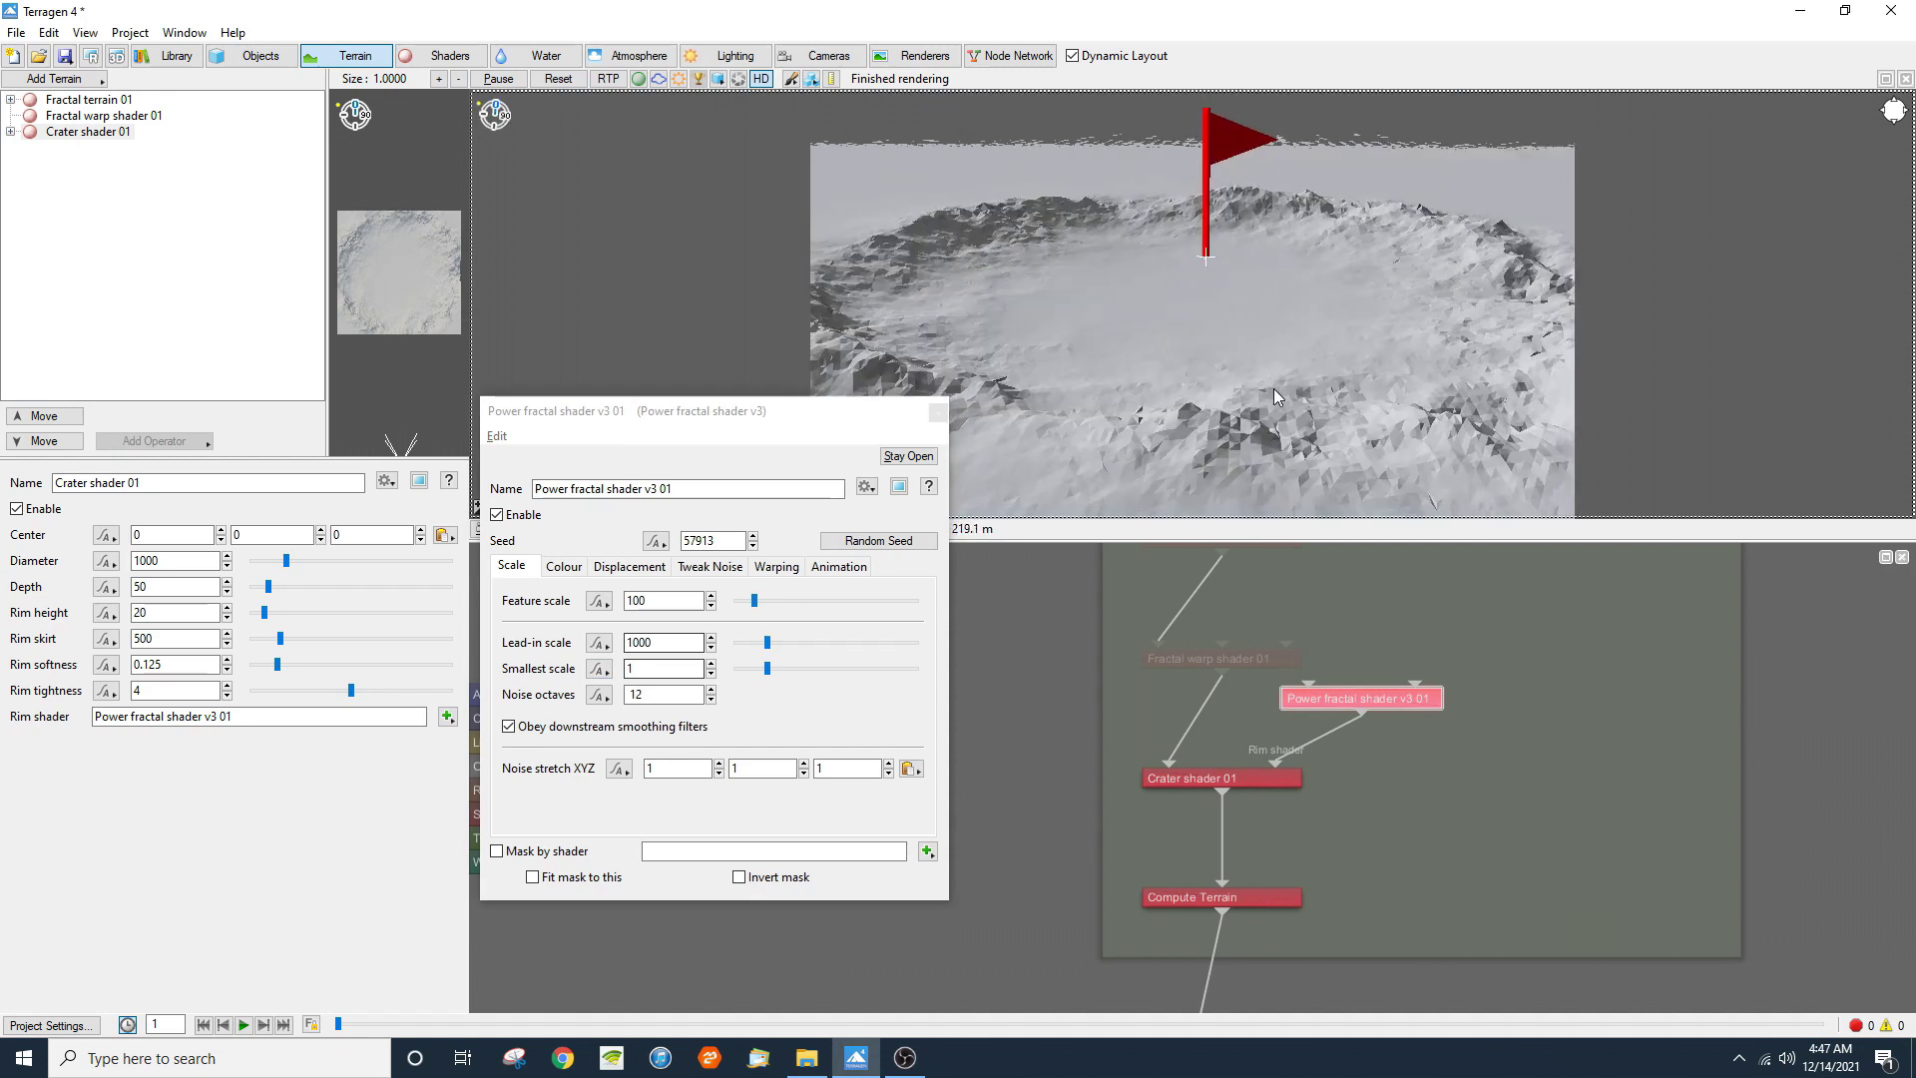
middle_click_drag(1271, 342, 1213, 489)
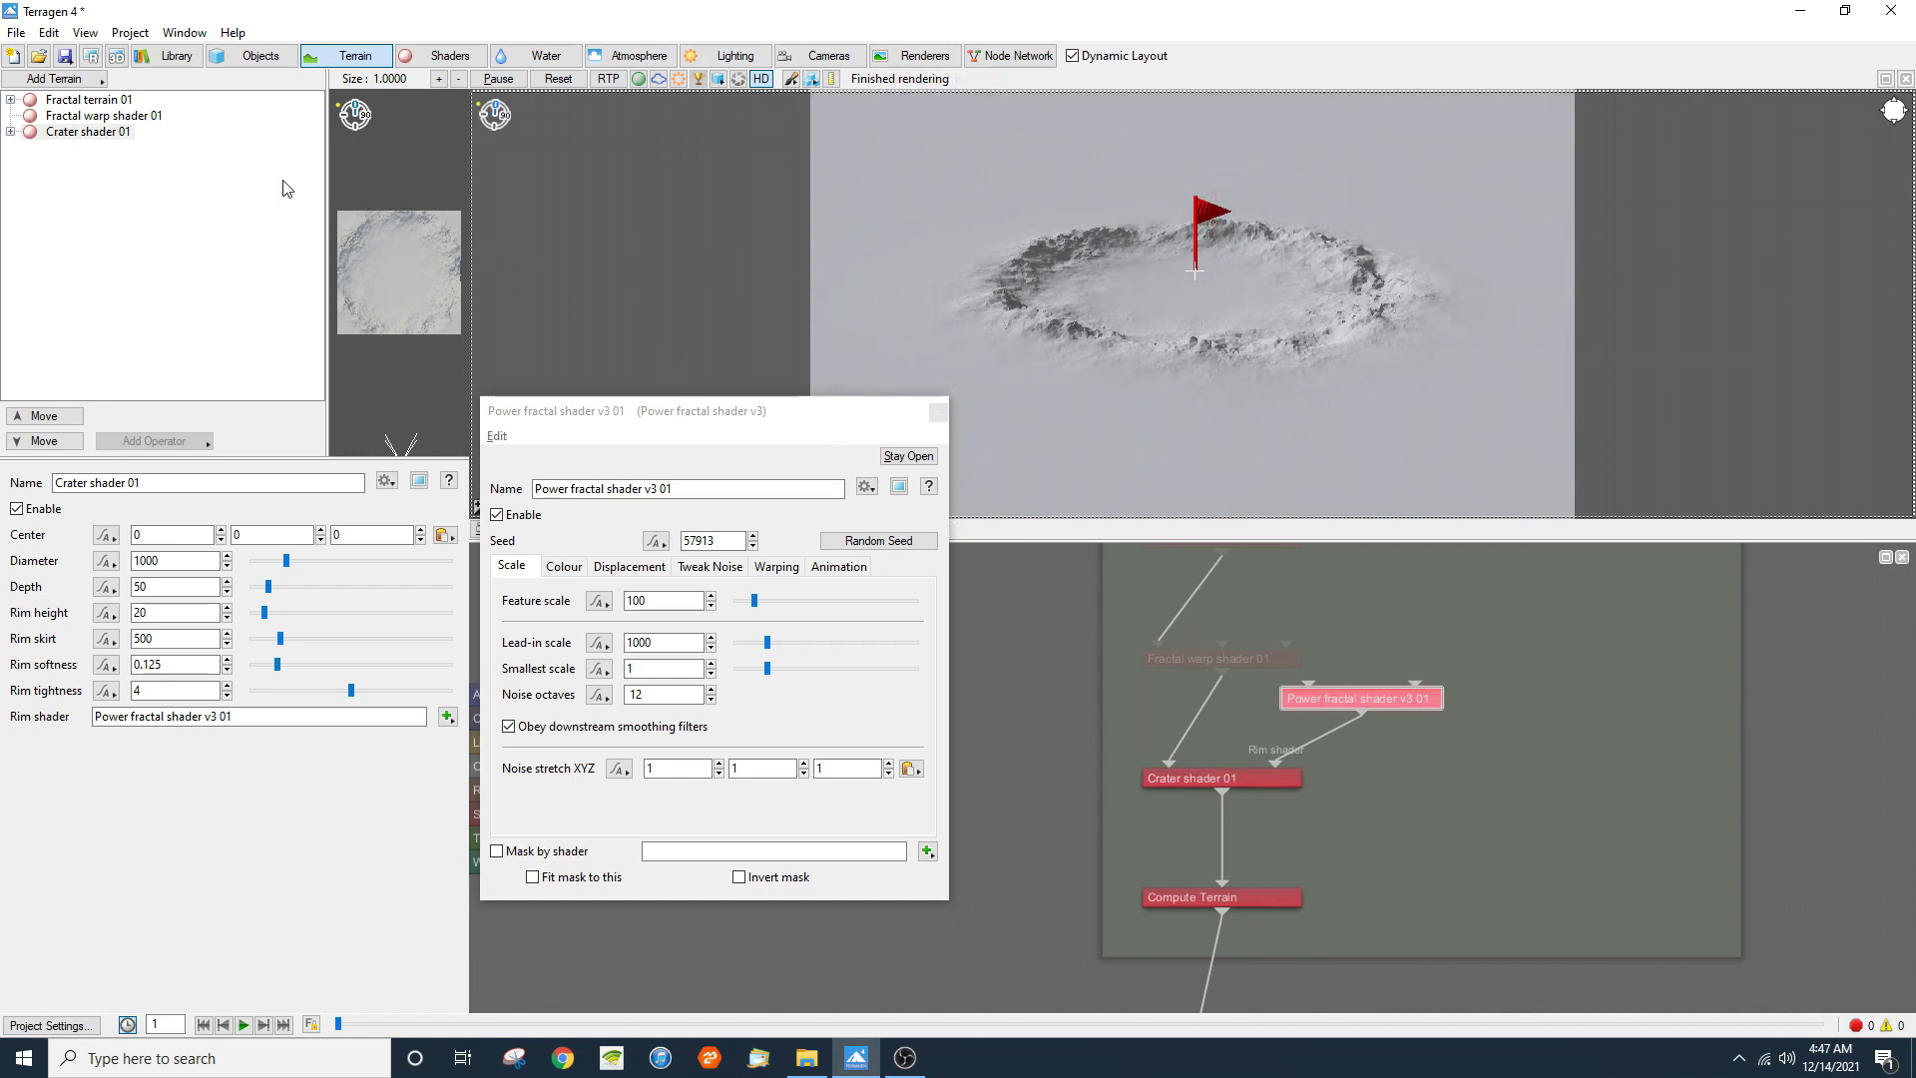
left_click(115, 117)
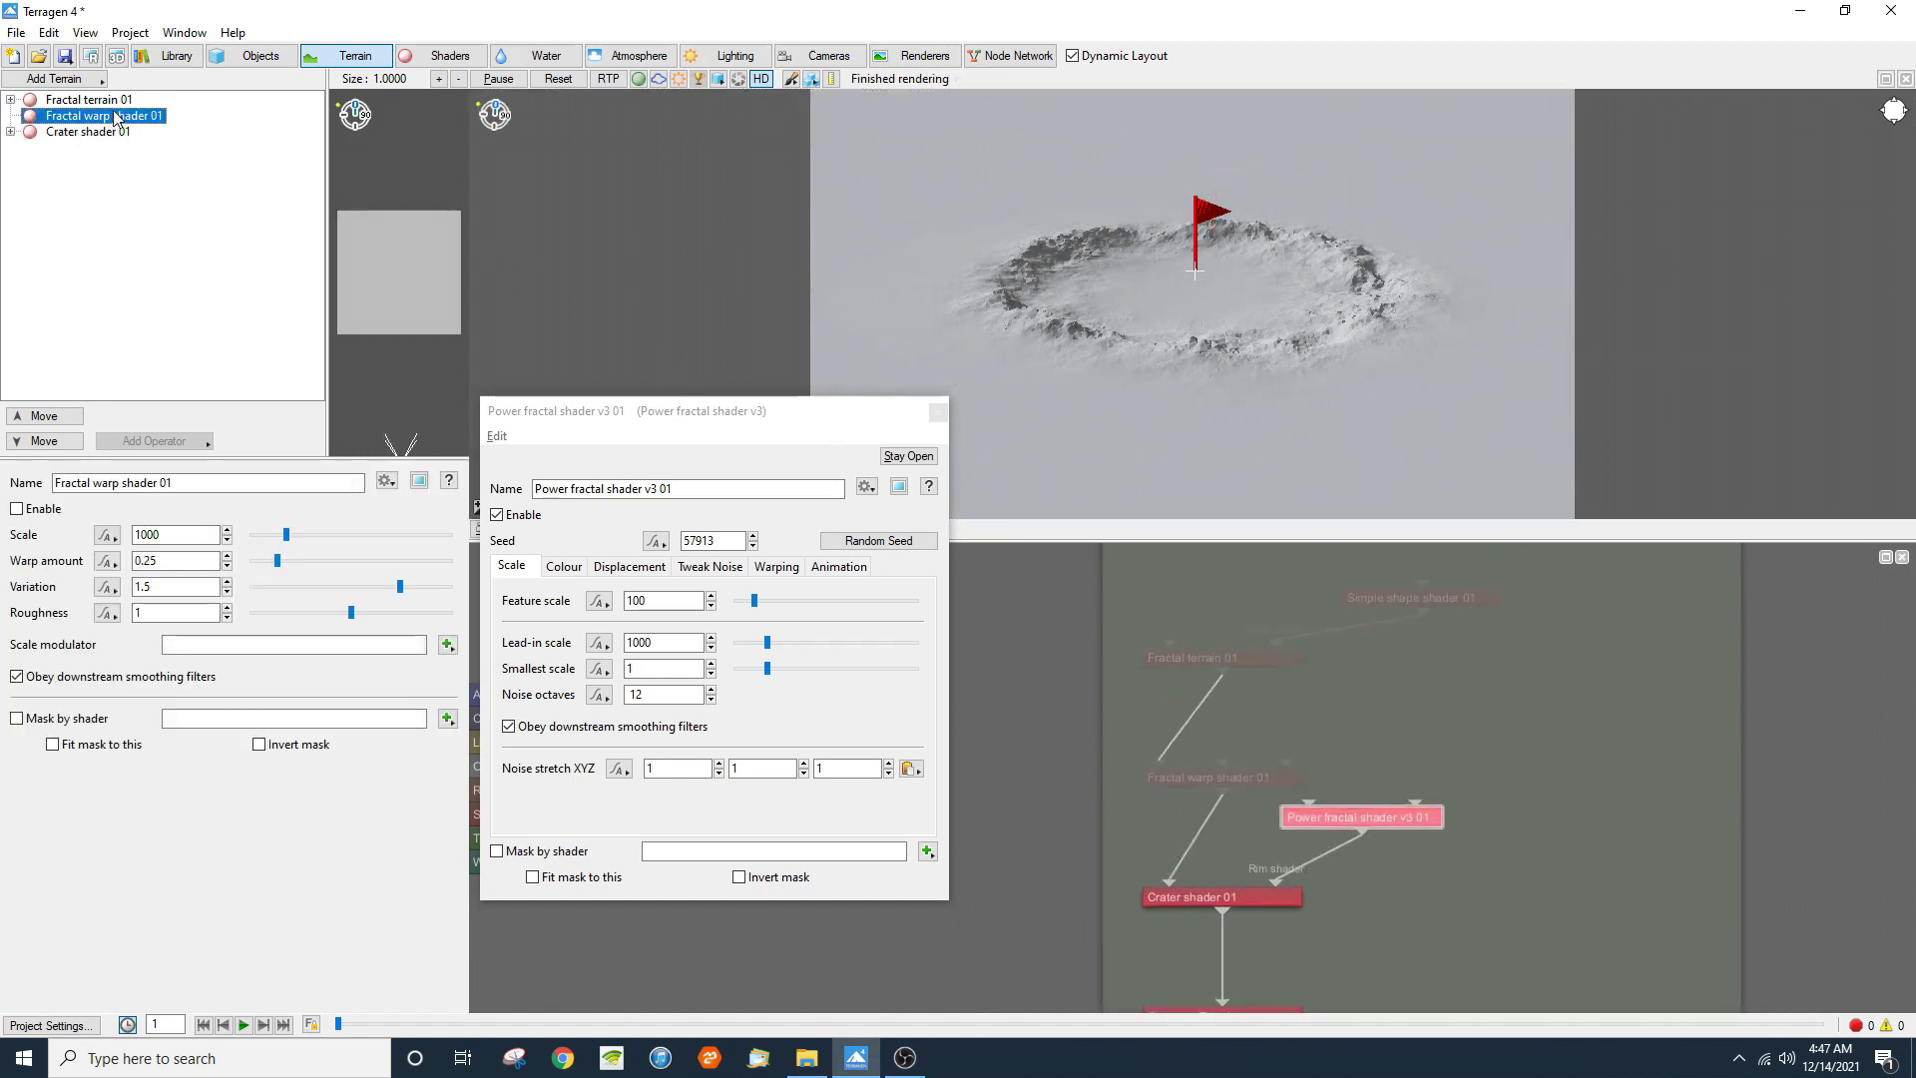
left_click(42, 441)
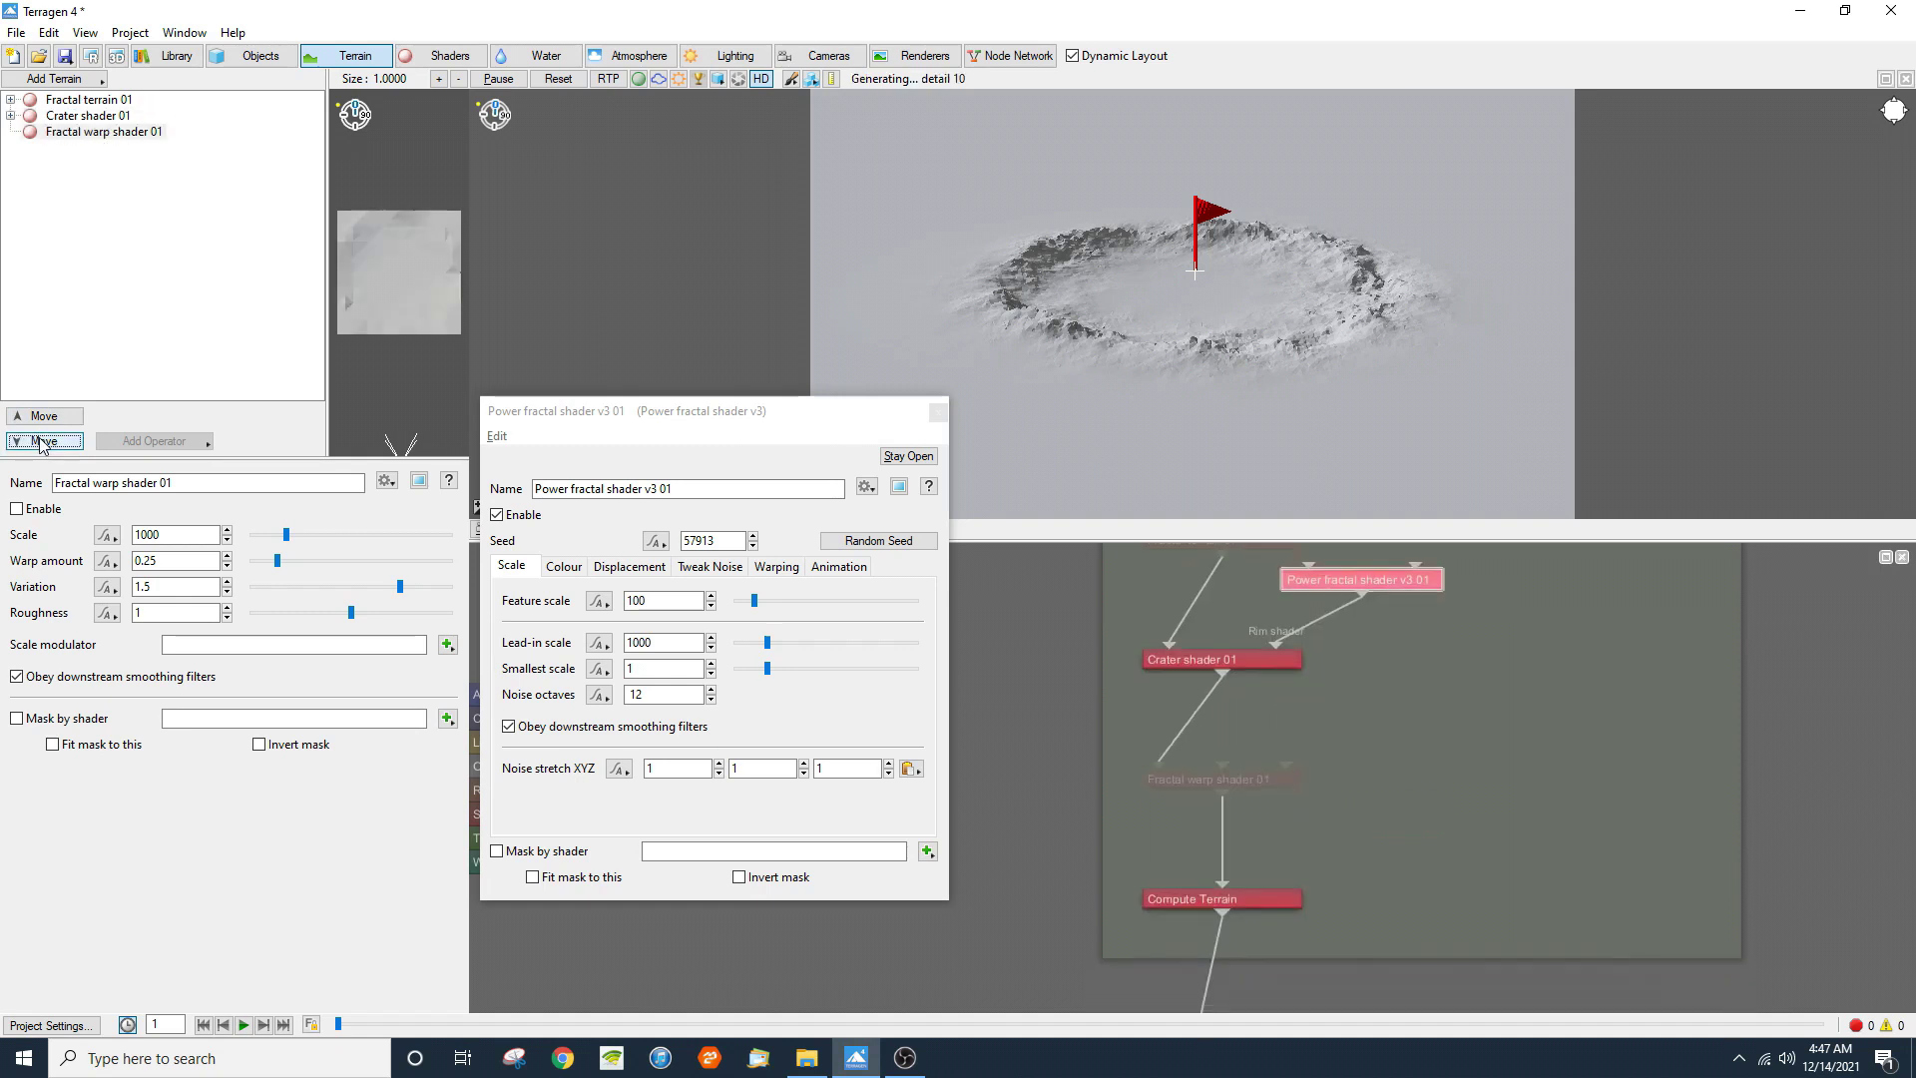
left_click(16, 509)
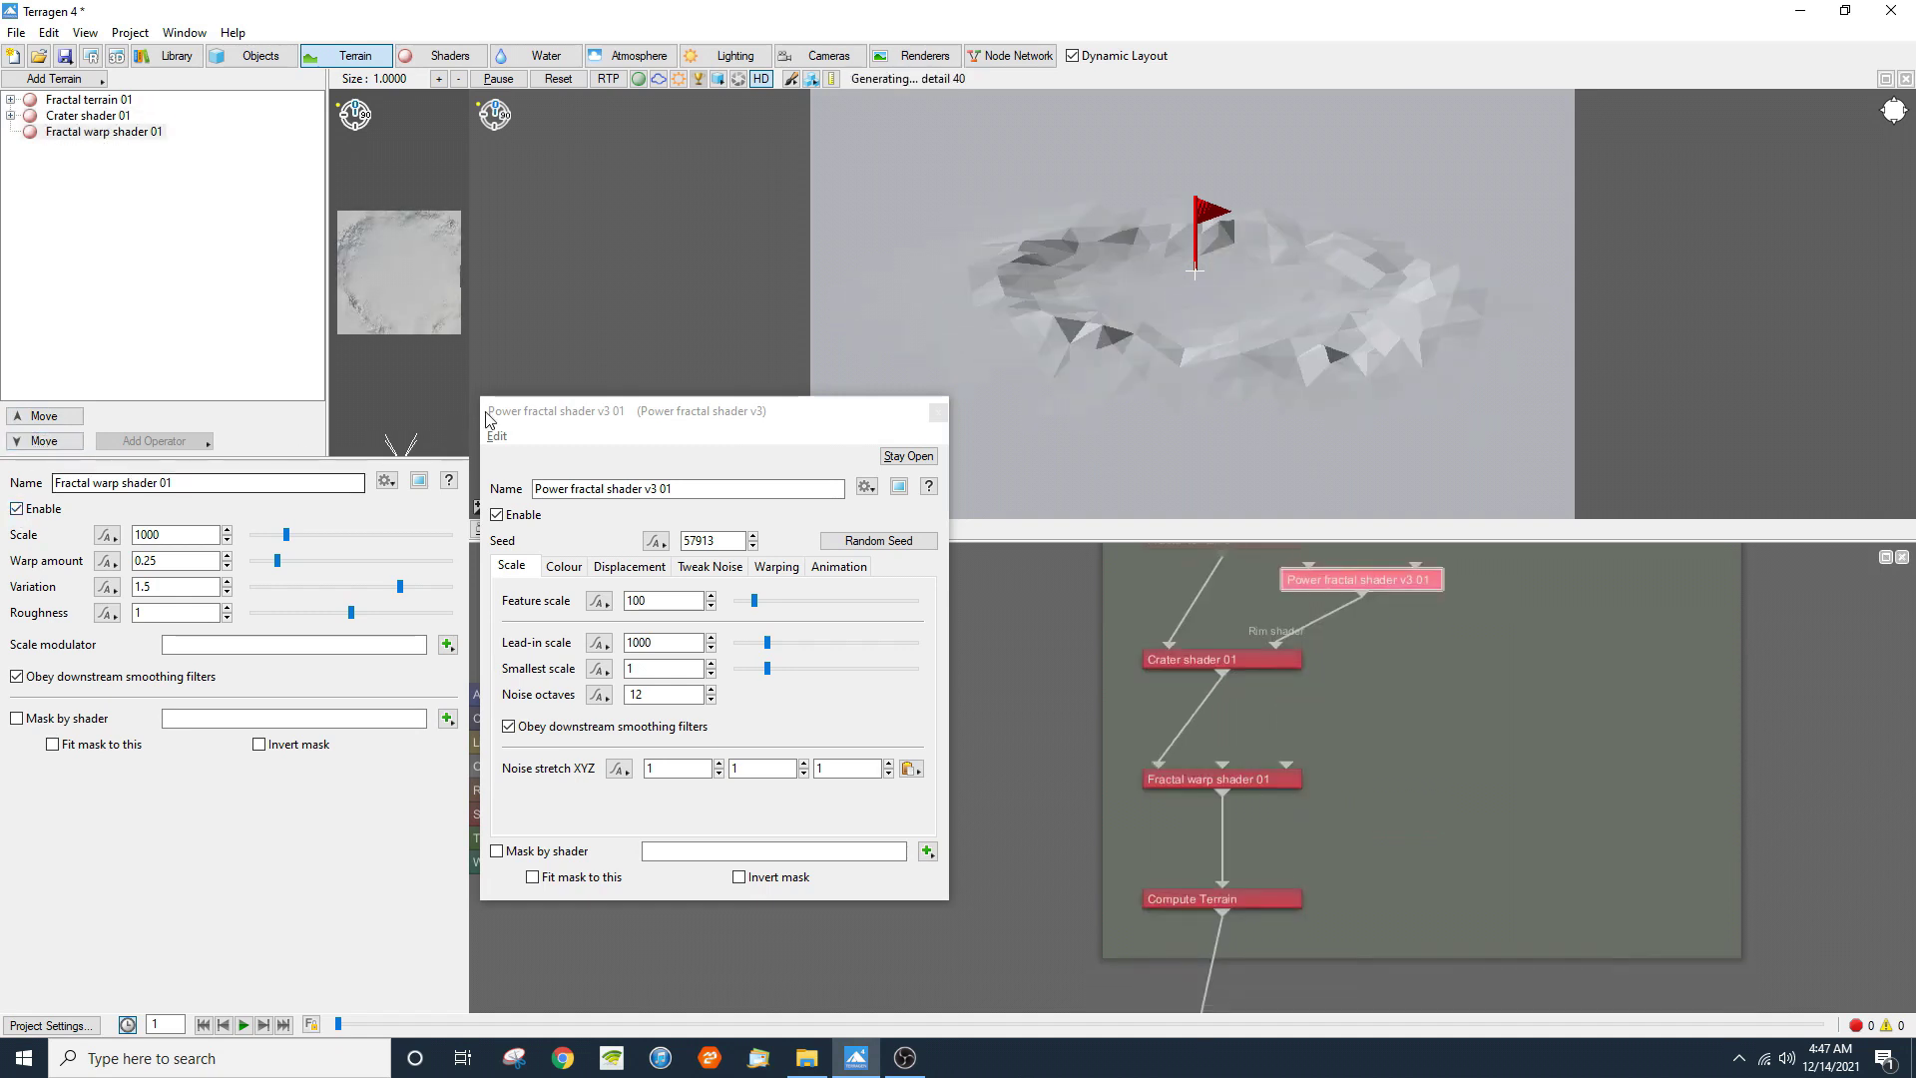
Step: Switch the 3D preview to look straight down on the crater and close the power fractal shader's settings
left_click_drag(608, 413, 620, 609)
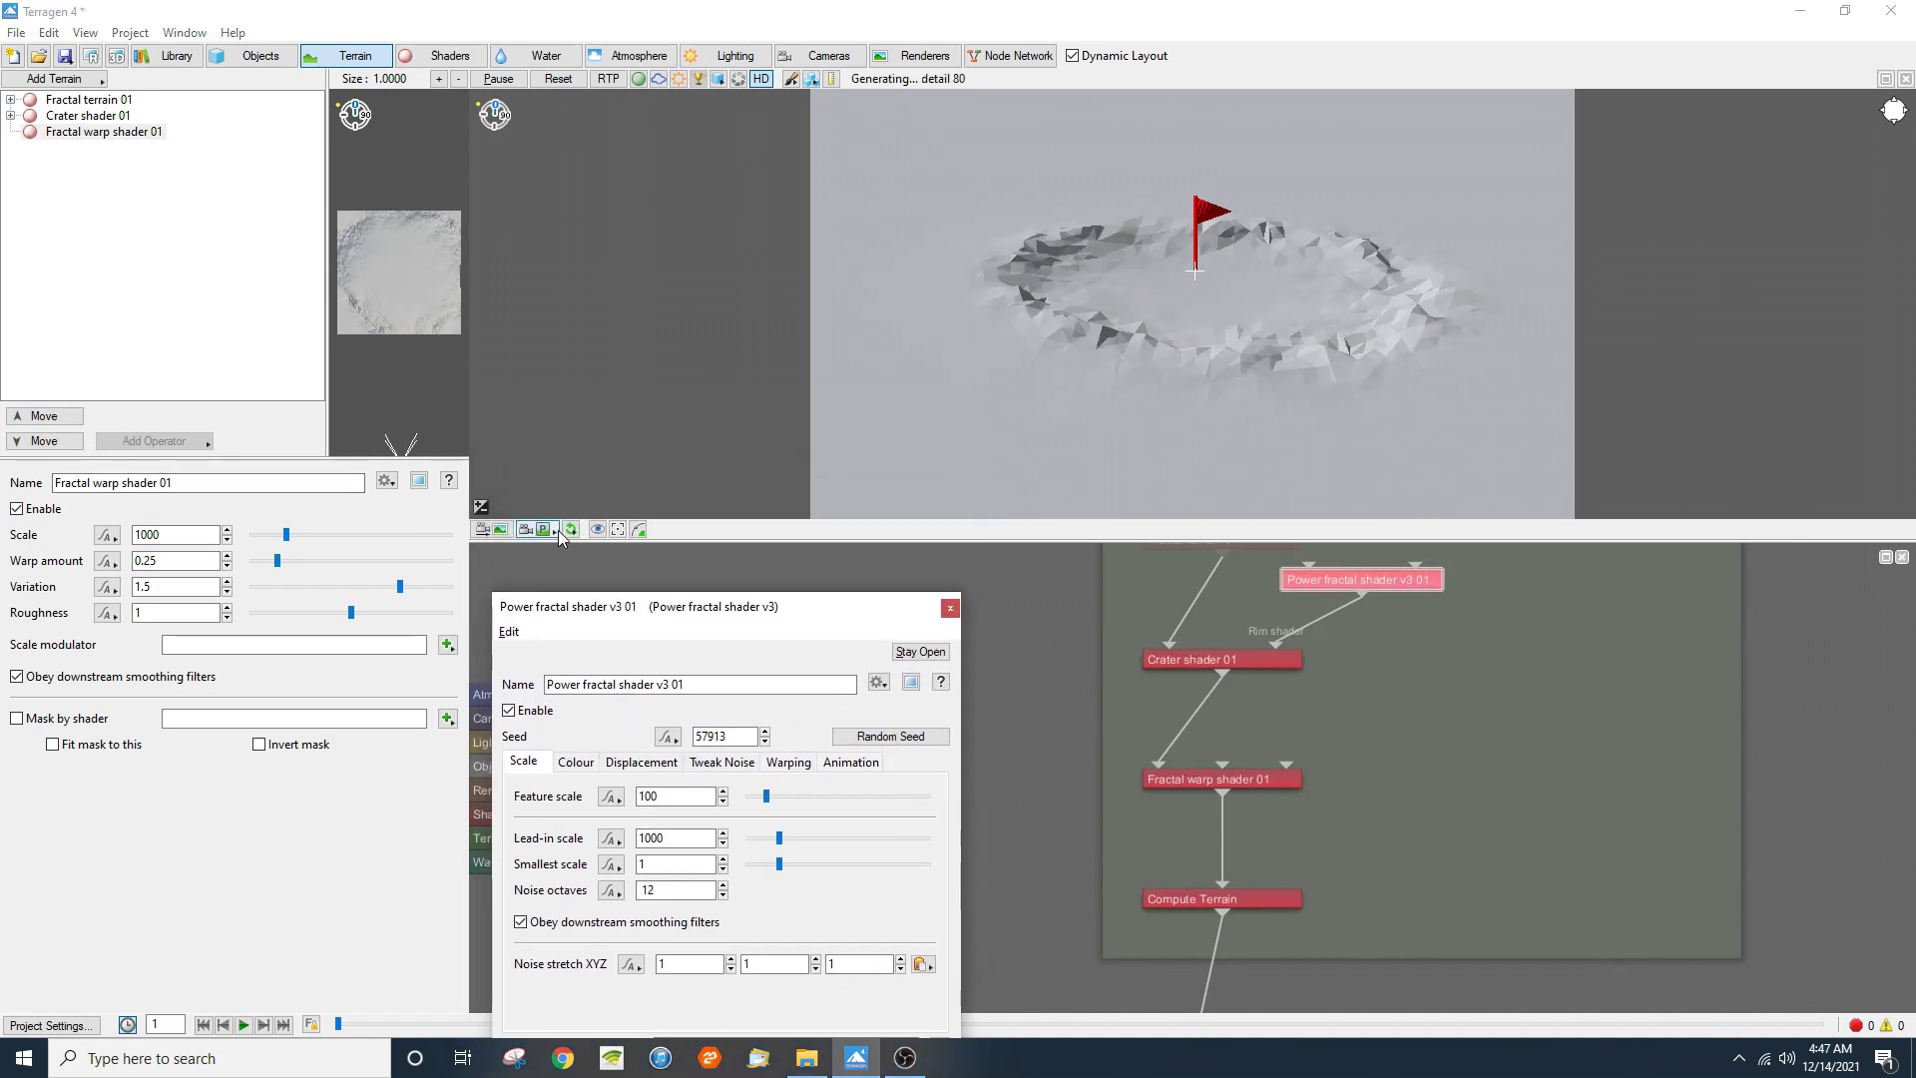
left_click(547, 529)
left_click(618, 577)
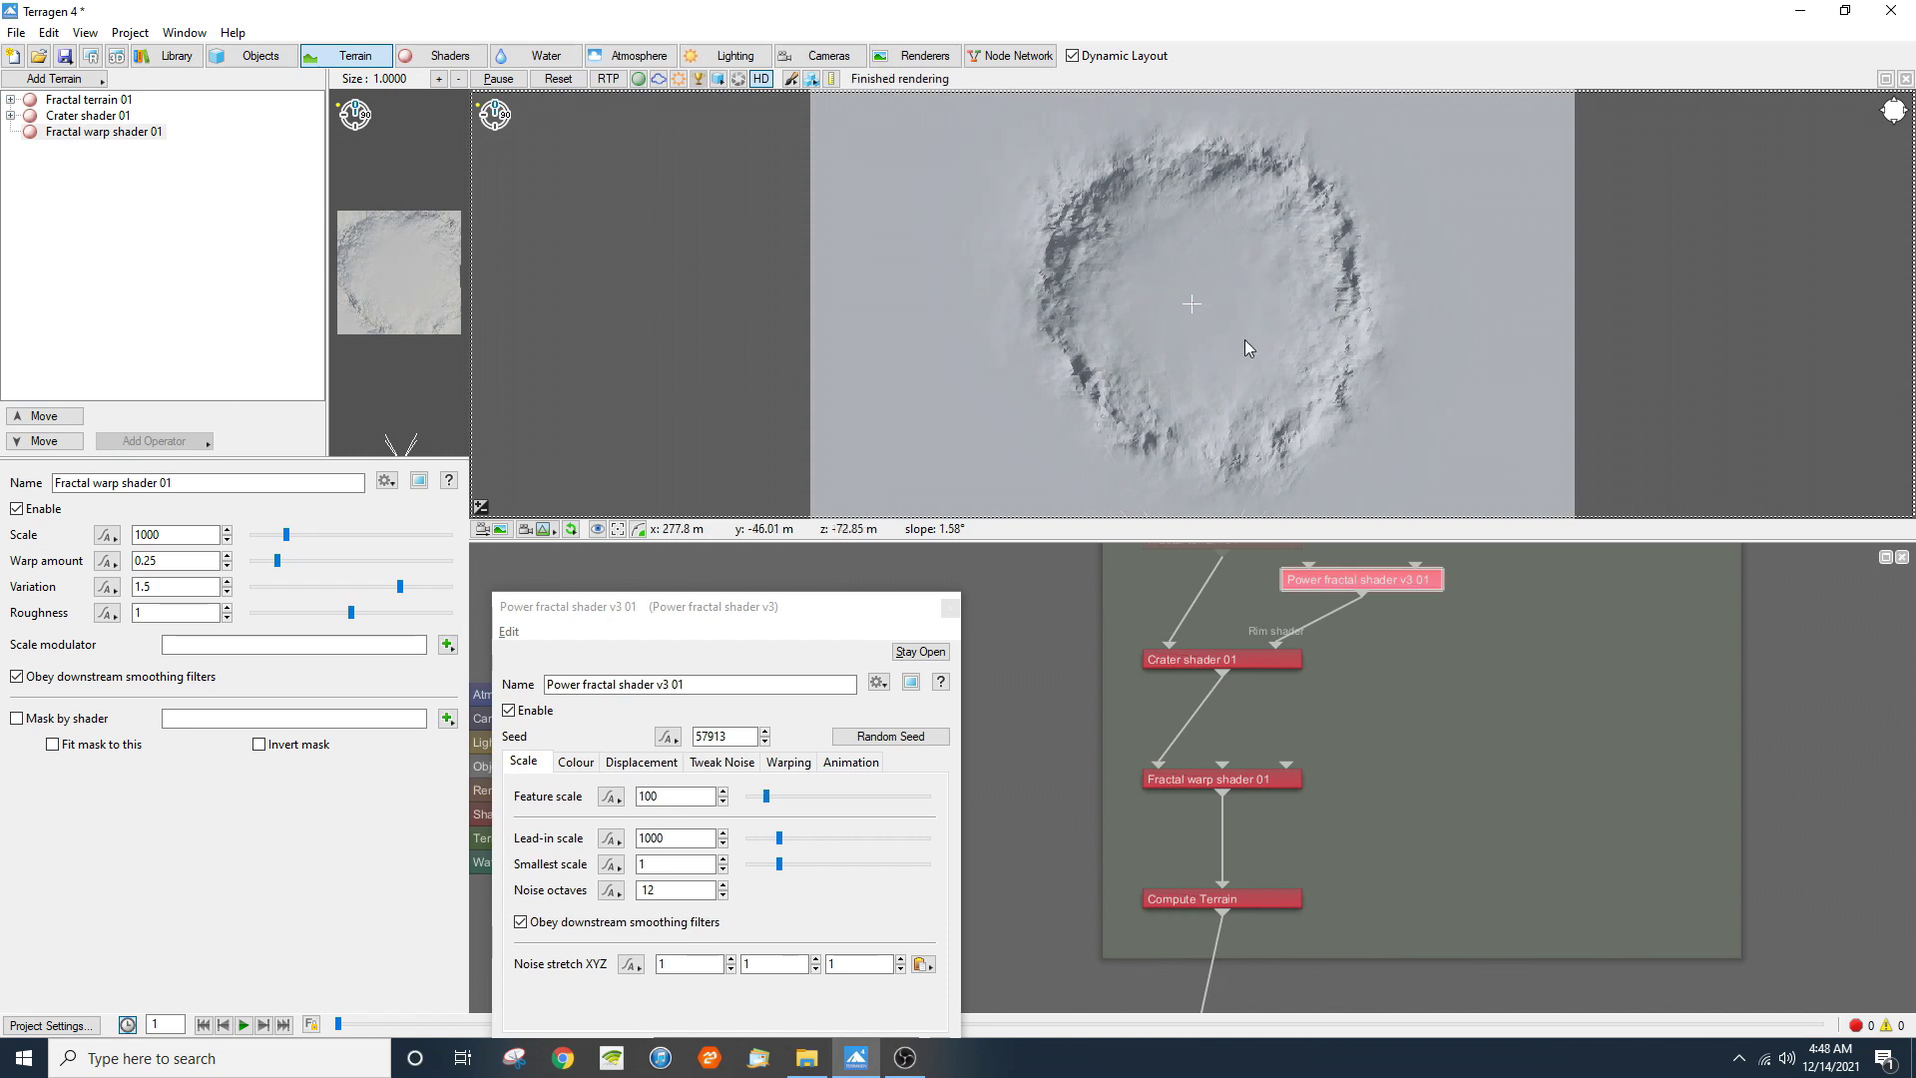
left_click_drag(815, 624, 847, 327)
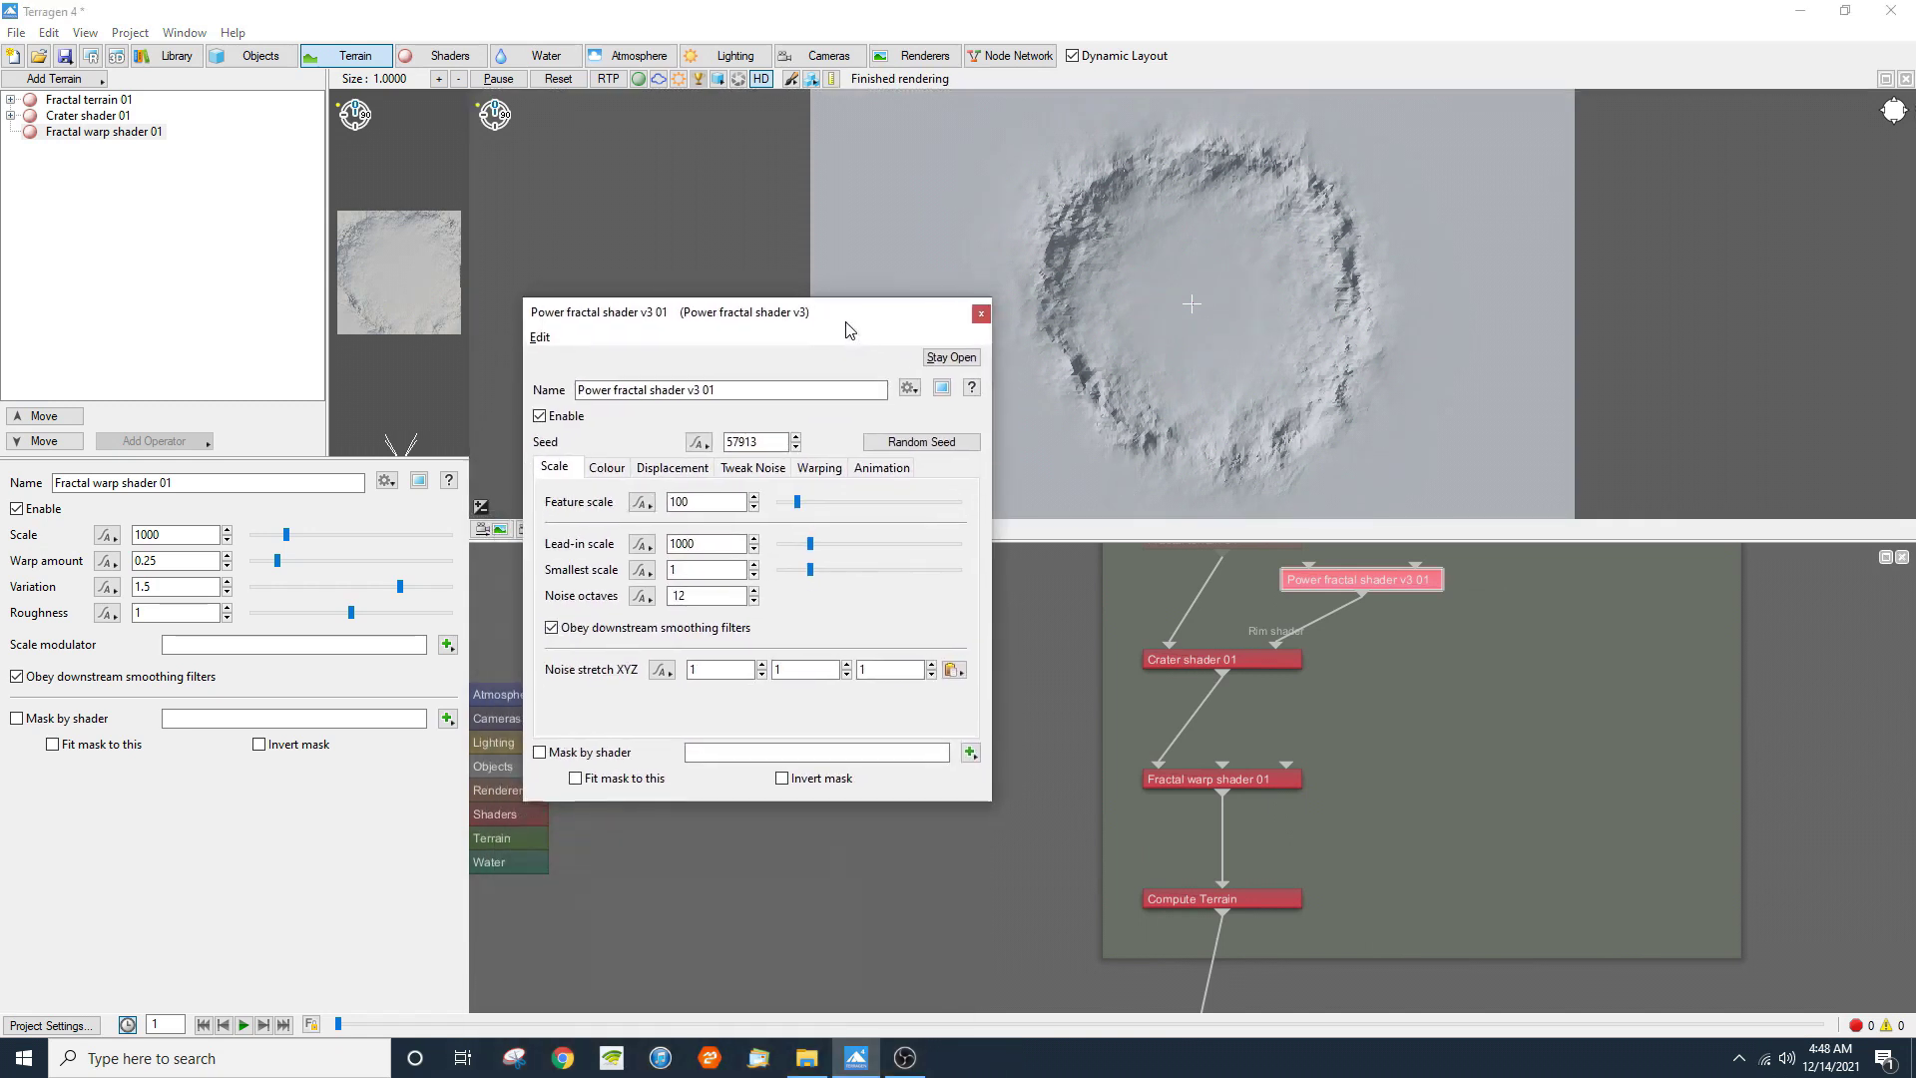
left_click(982, 315)
Step: Insert a Transform input shader after the fractal warp shader and enable its Translate option
right_click(1215, 781)
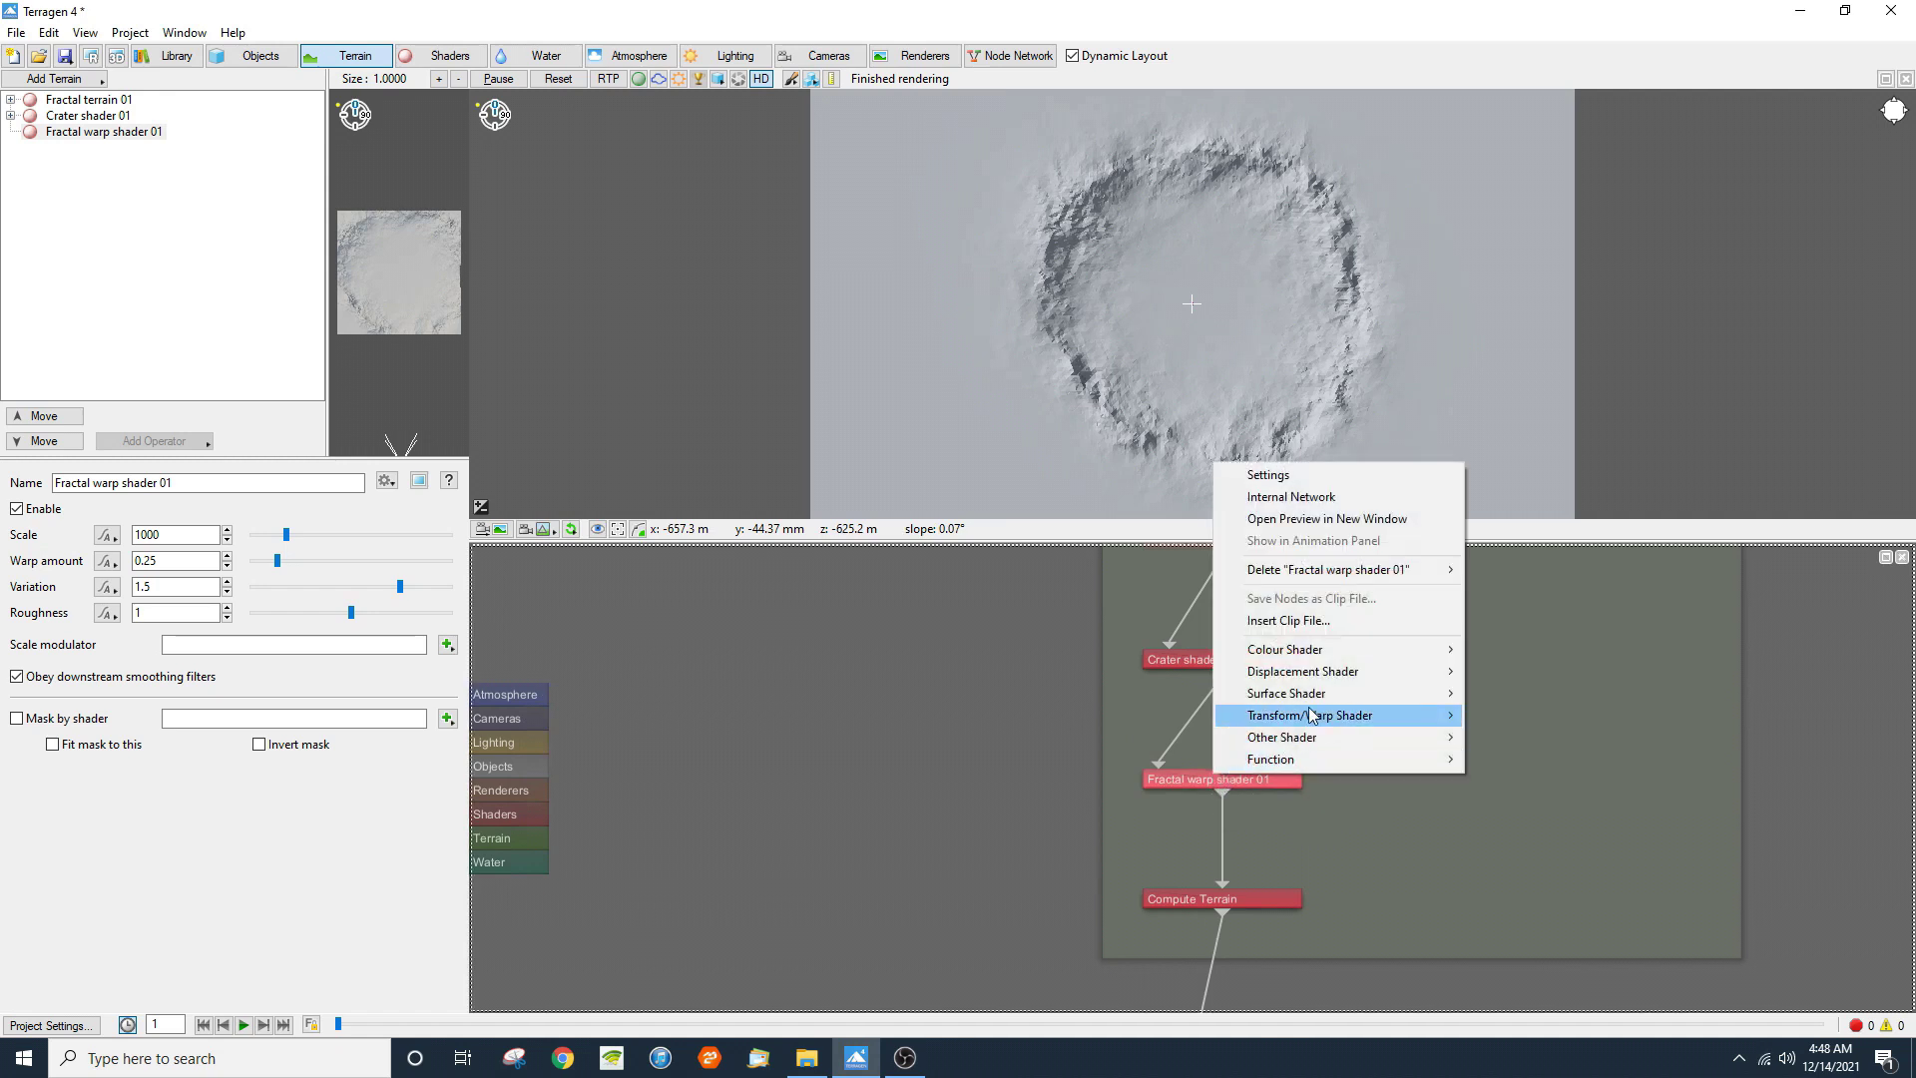
mouse_move(1317, 715)
left_click(1527, 737)
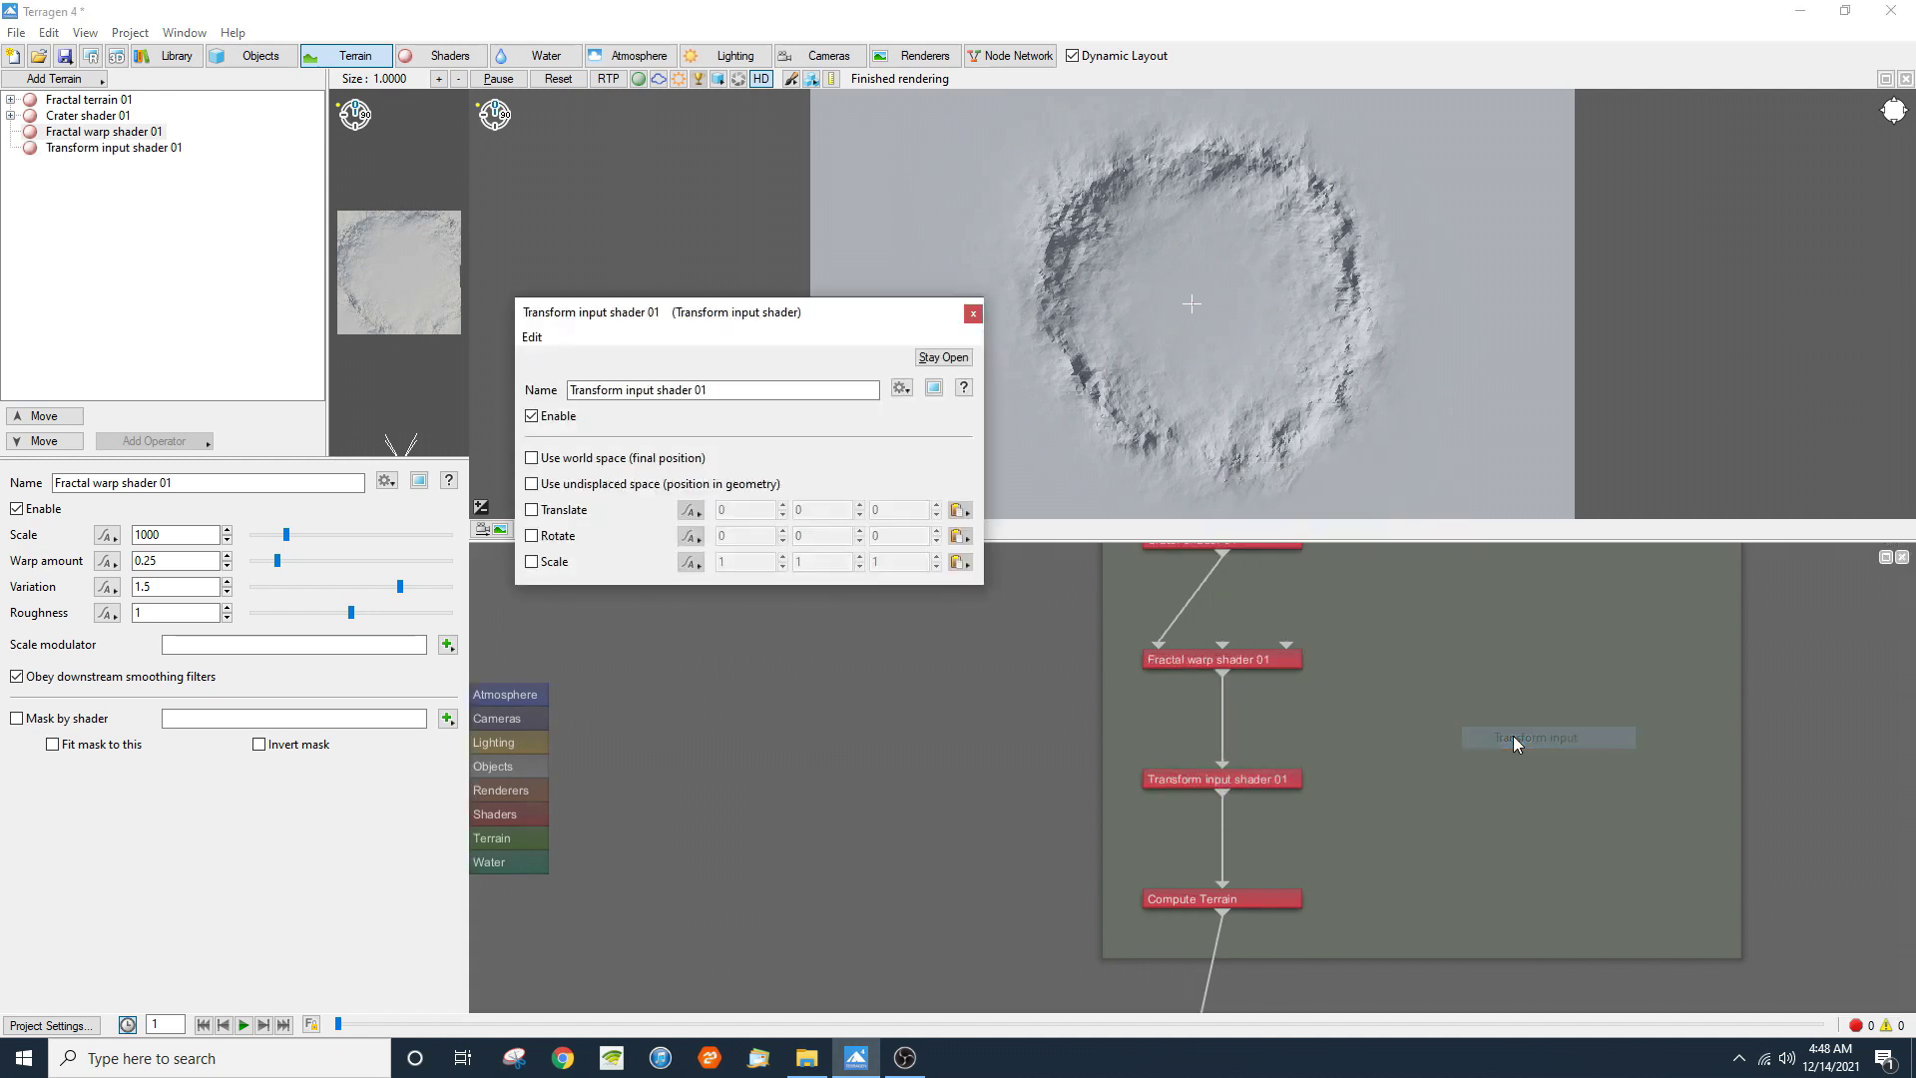
left_click(531, 509)
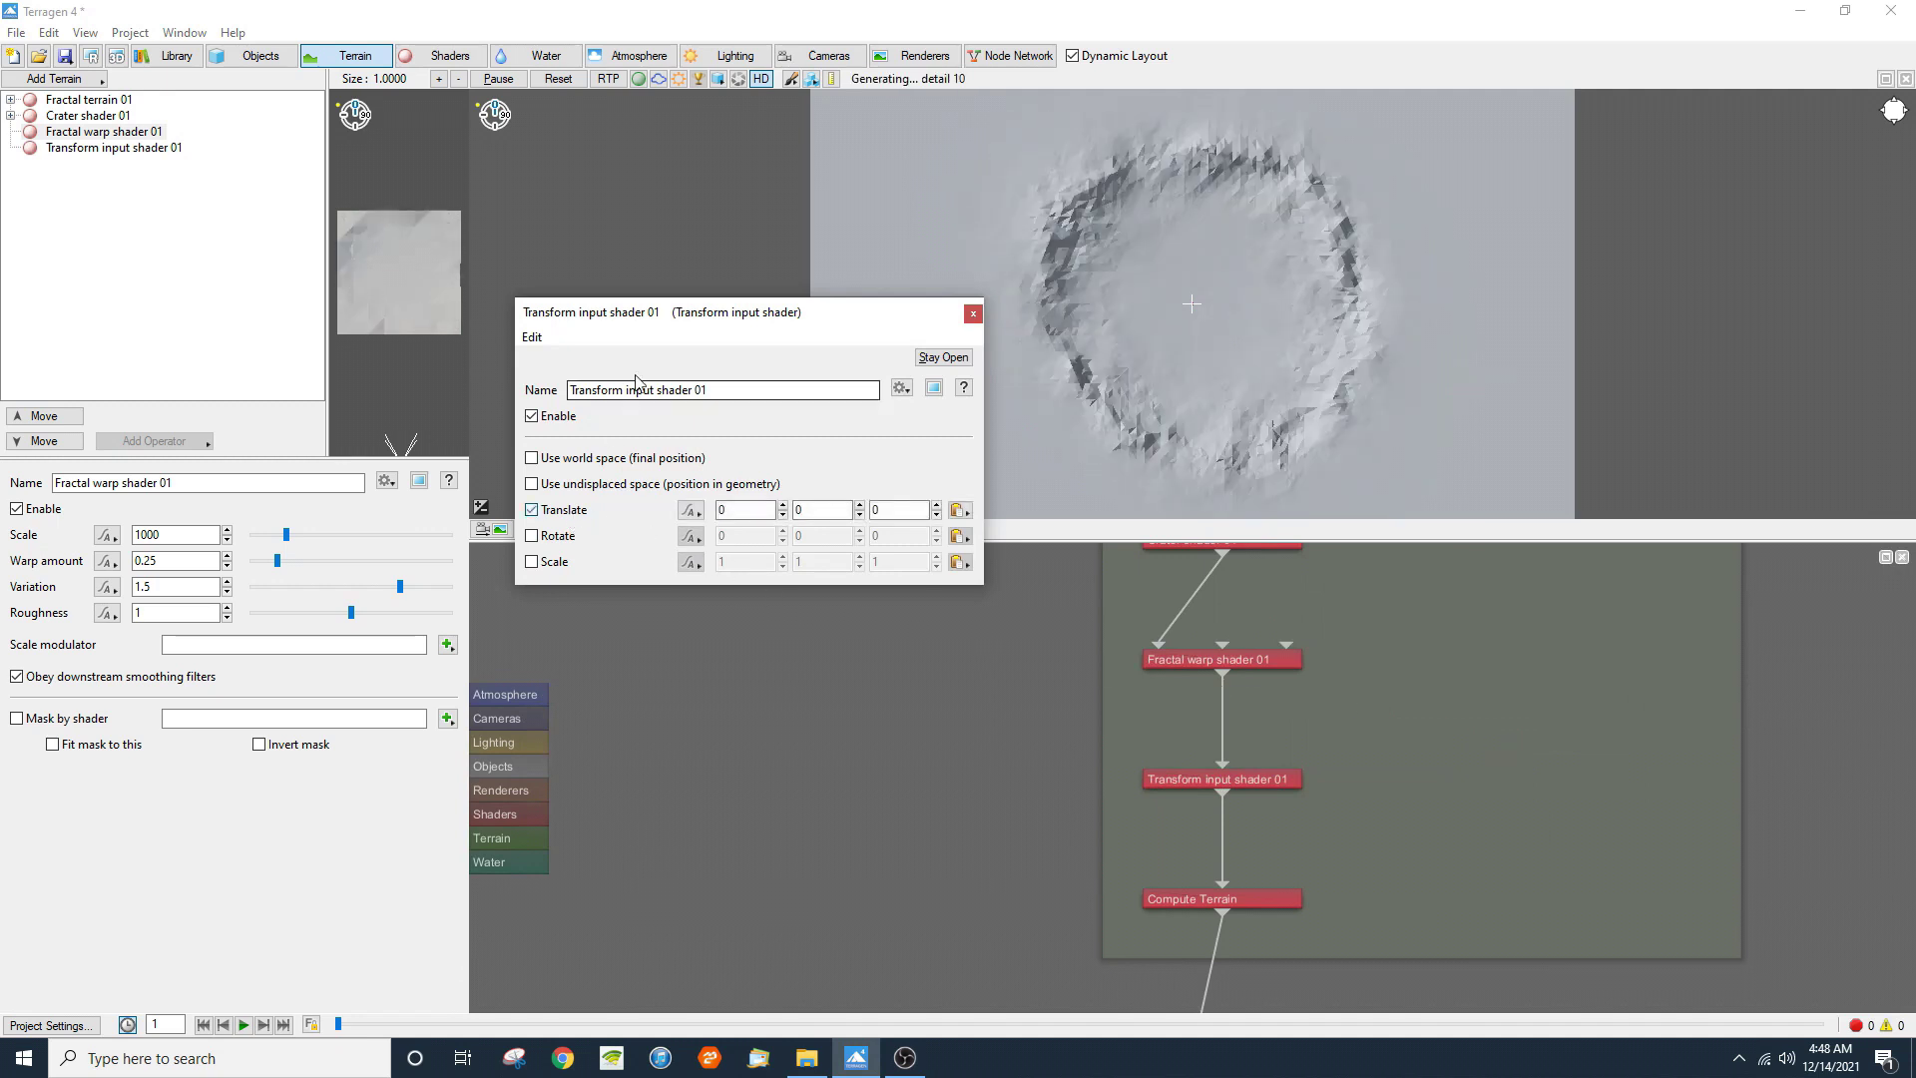
left_click_drag(686, 316, 716, 417)
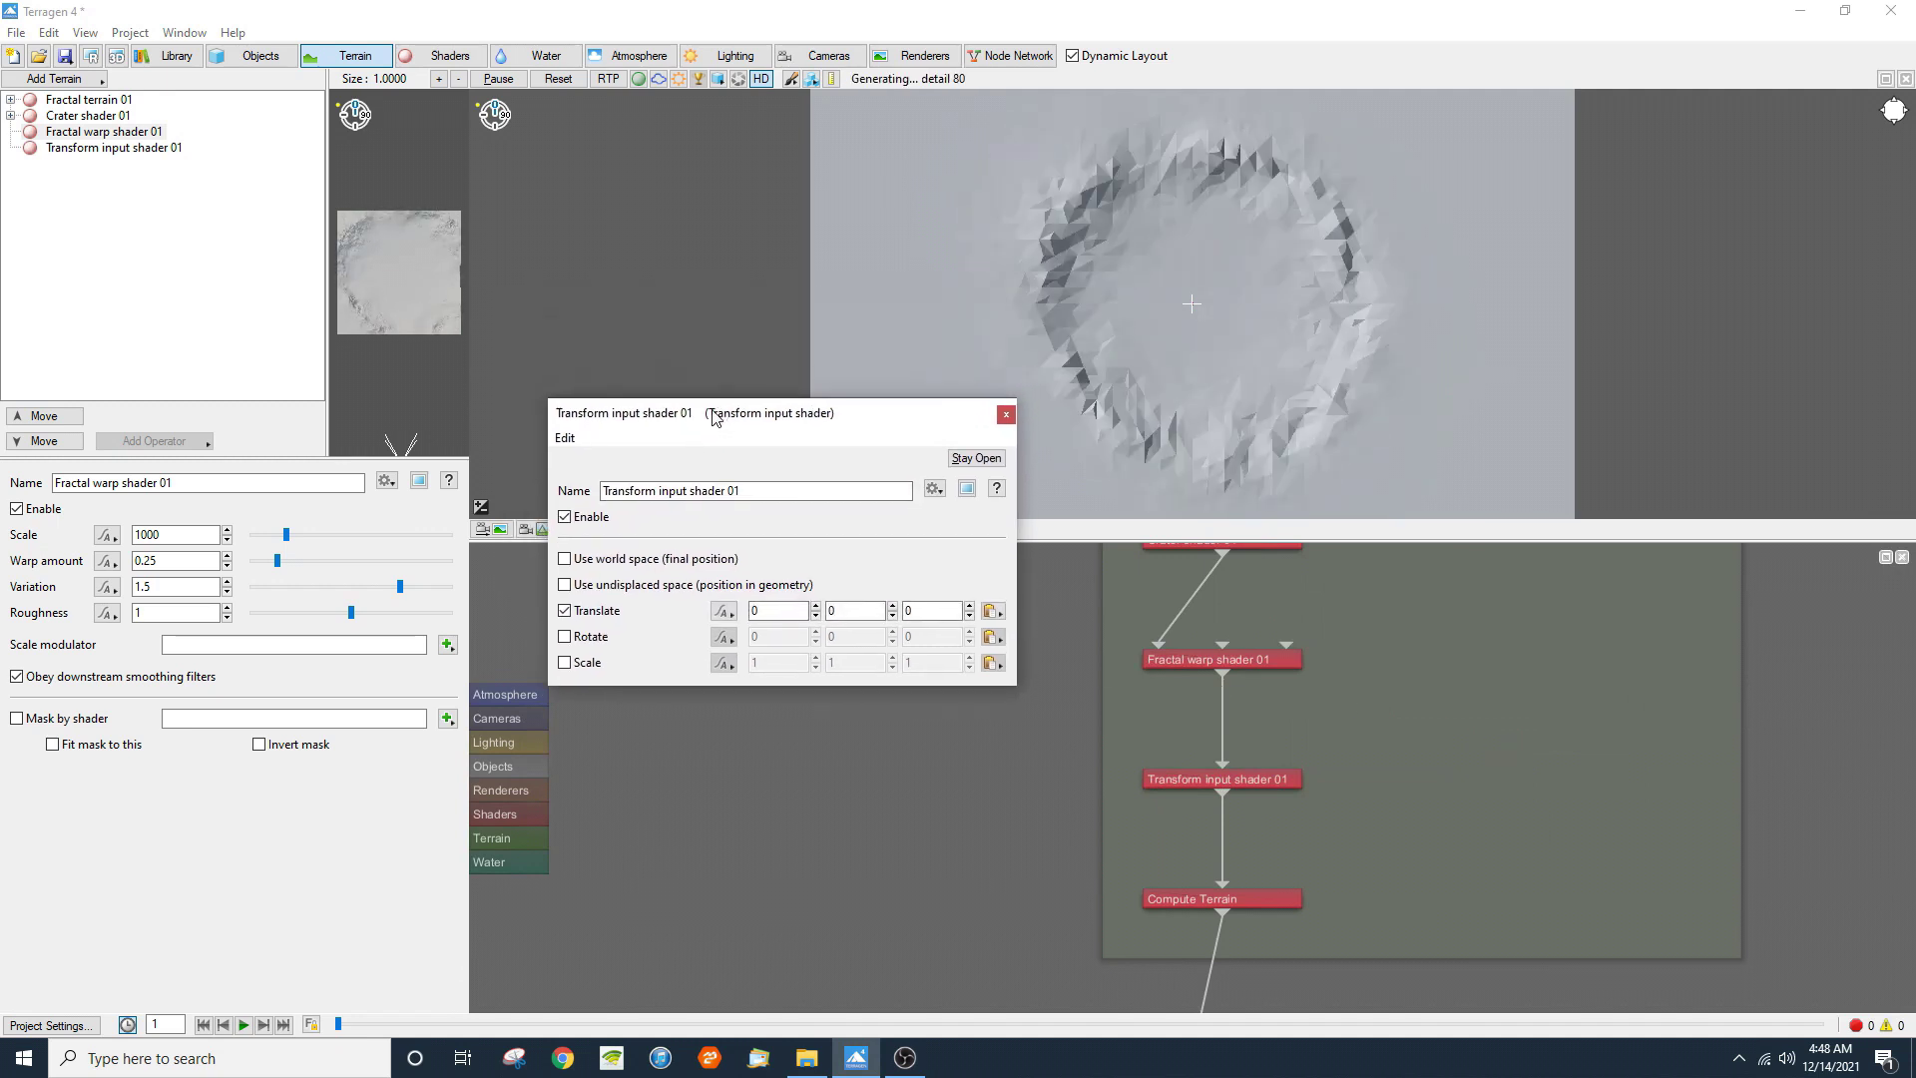
Step: Measure the distances from the scene origin to the crater's left and right rims in the top view
left_click(829, 80)
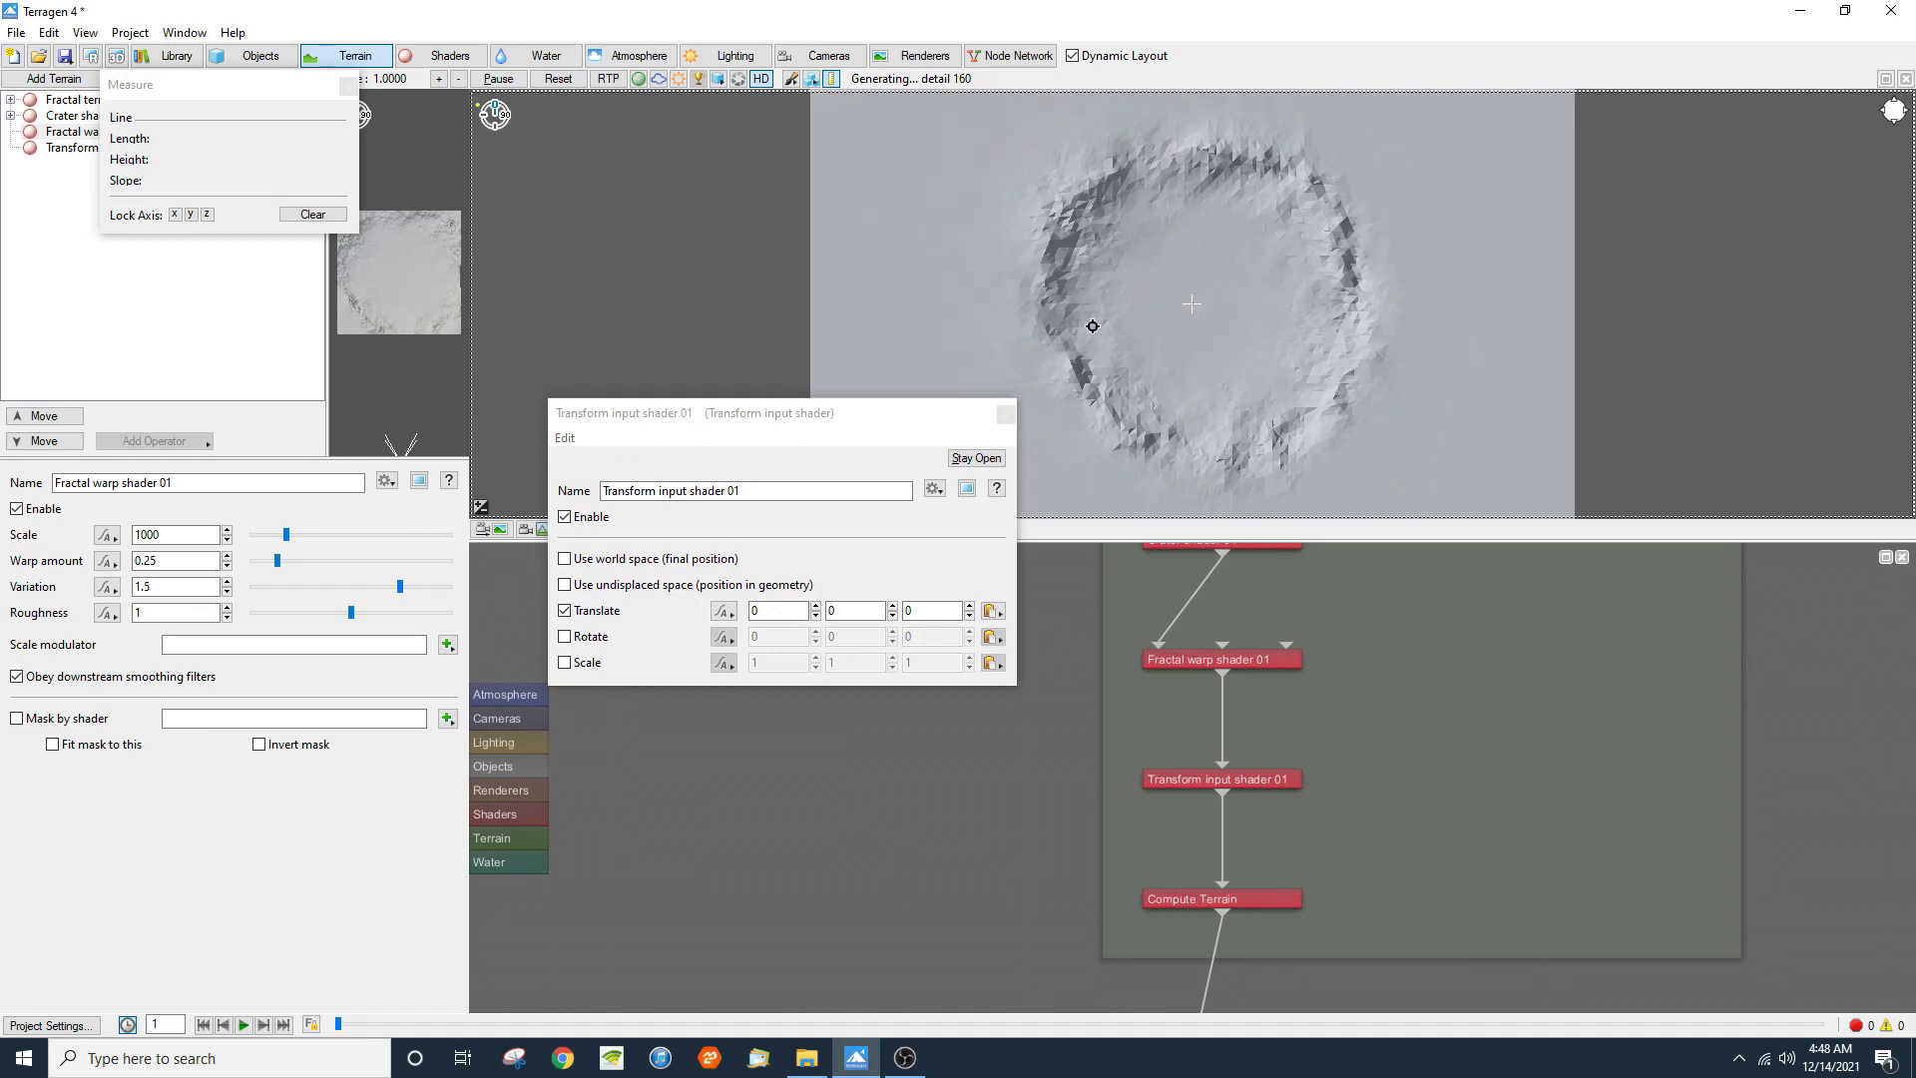
left_click_drag(1193, 310, 1042, 311)
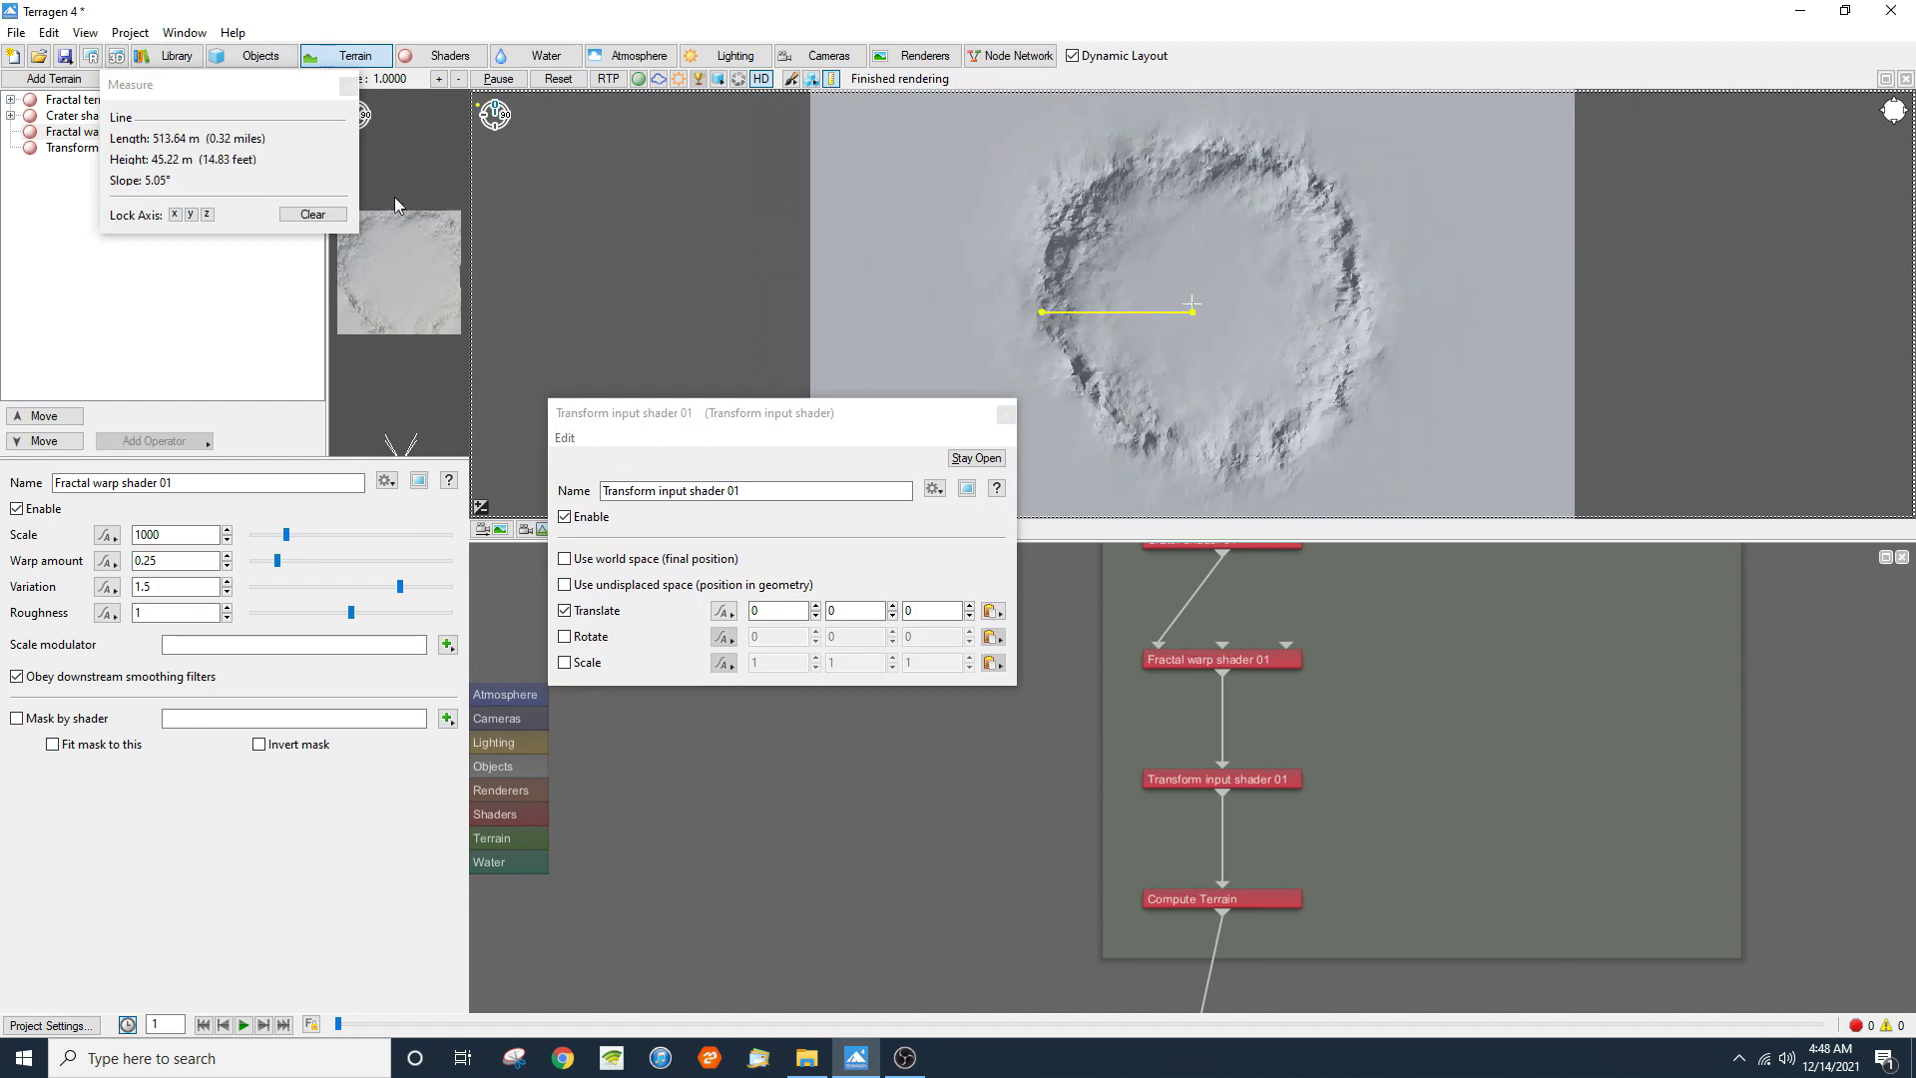
left_click_drag(255, 103, 886, 169)
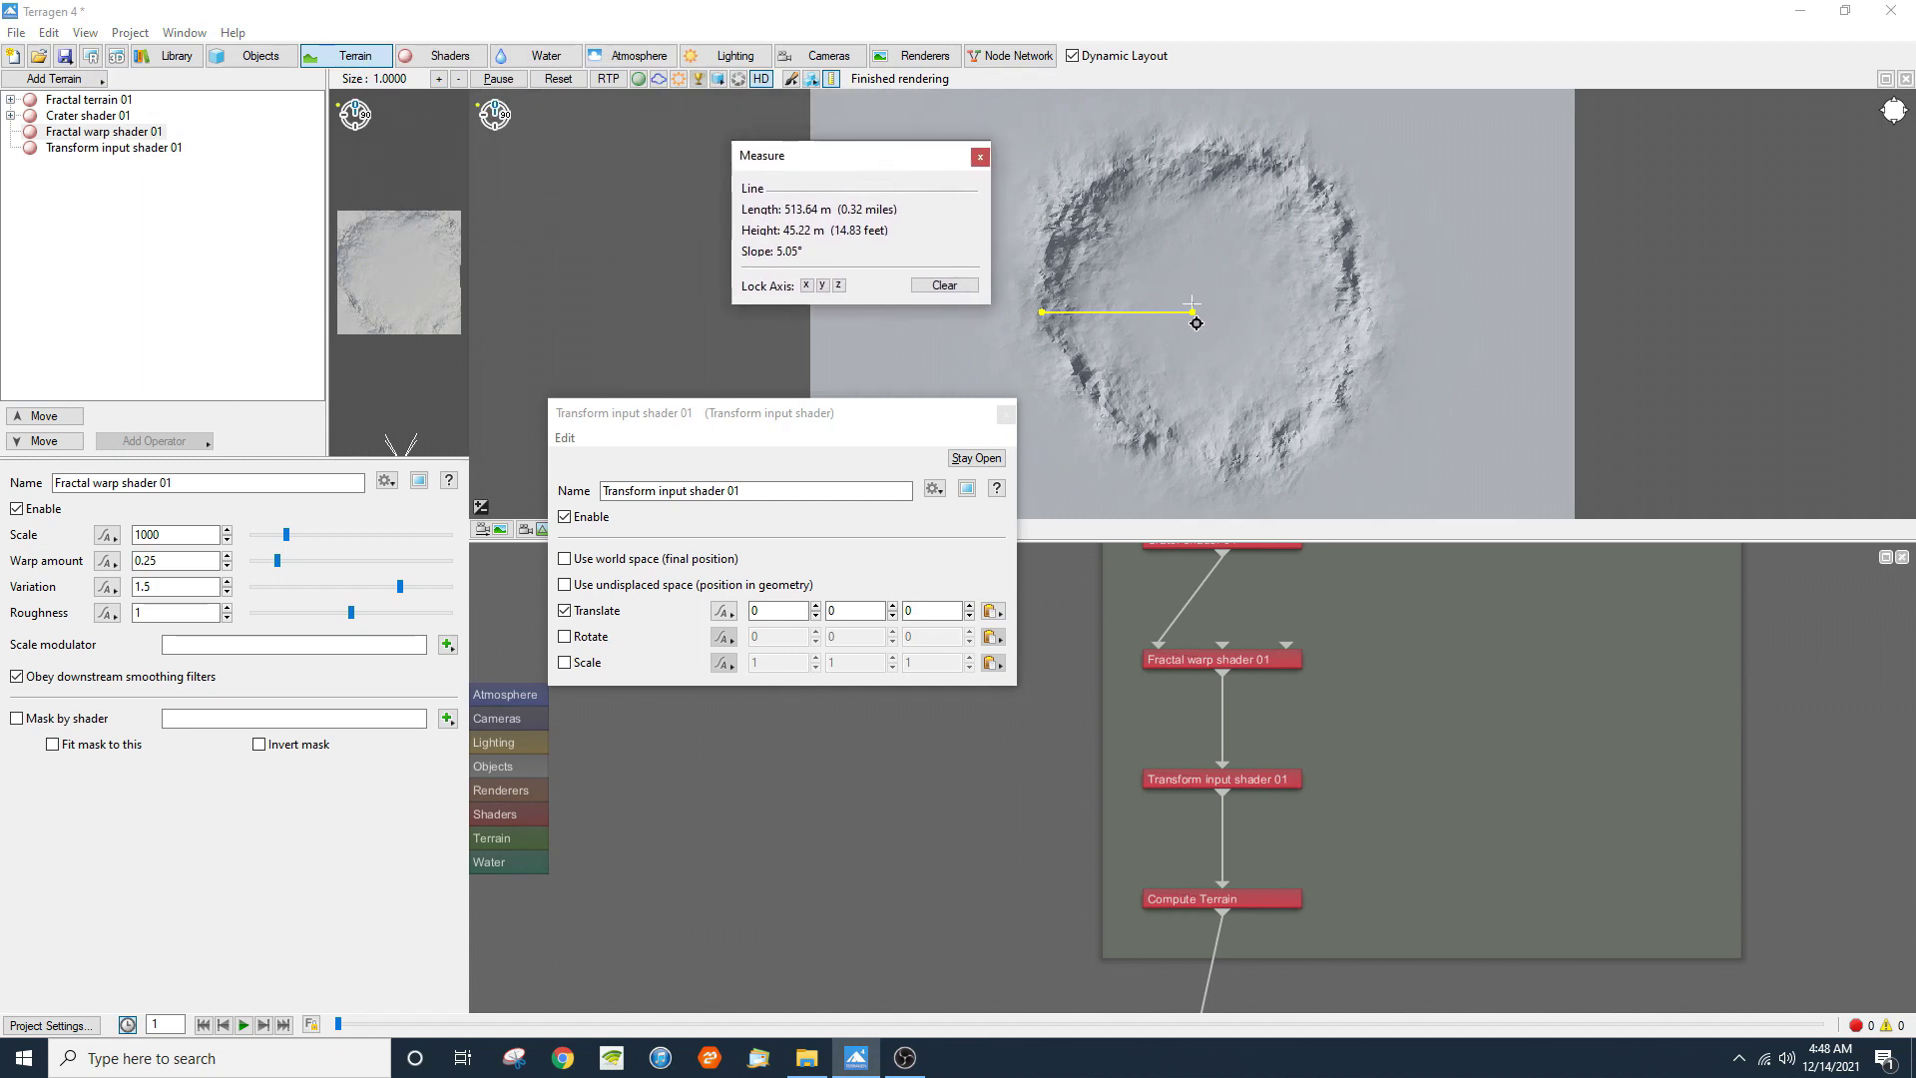
left_click_drag(1193, 296, 1376, 293)
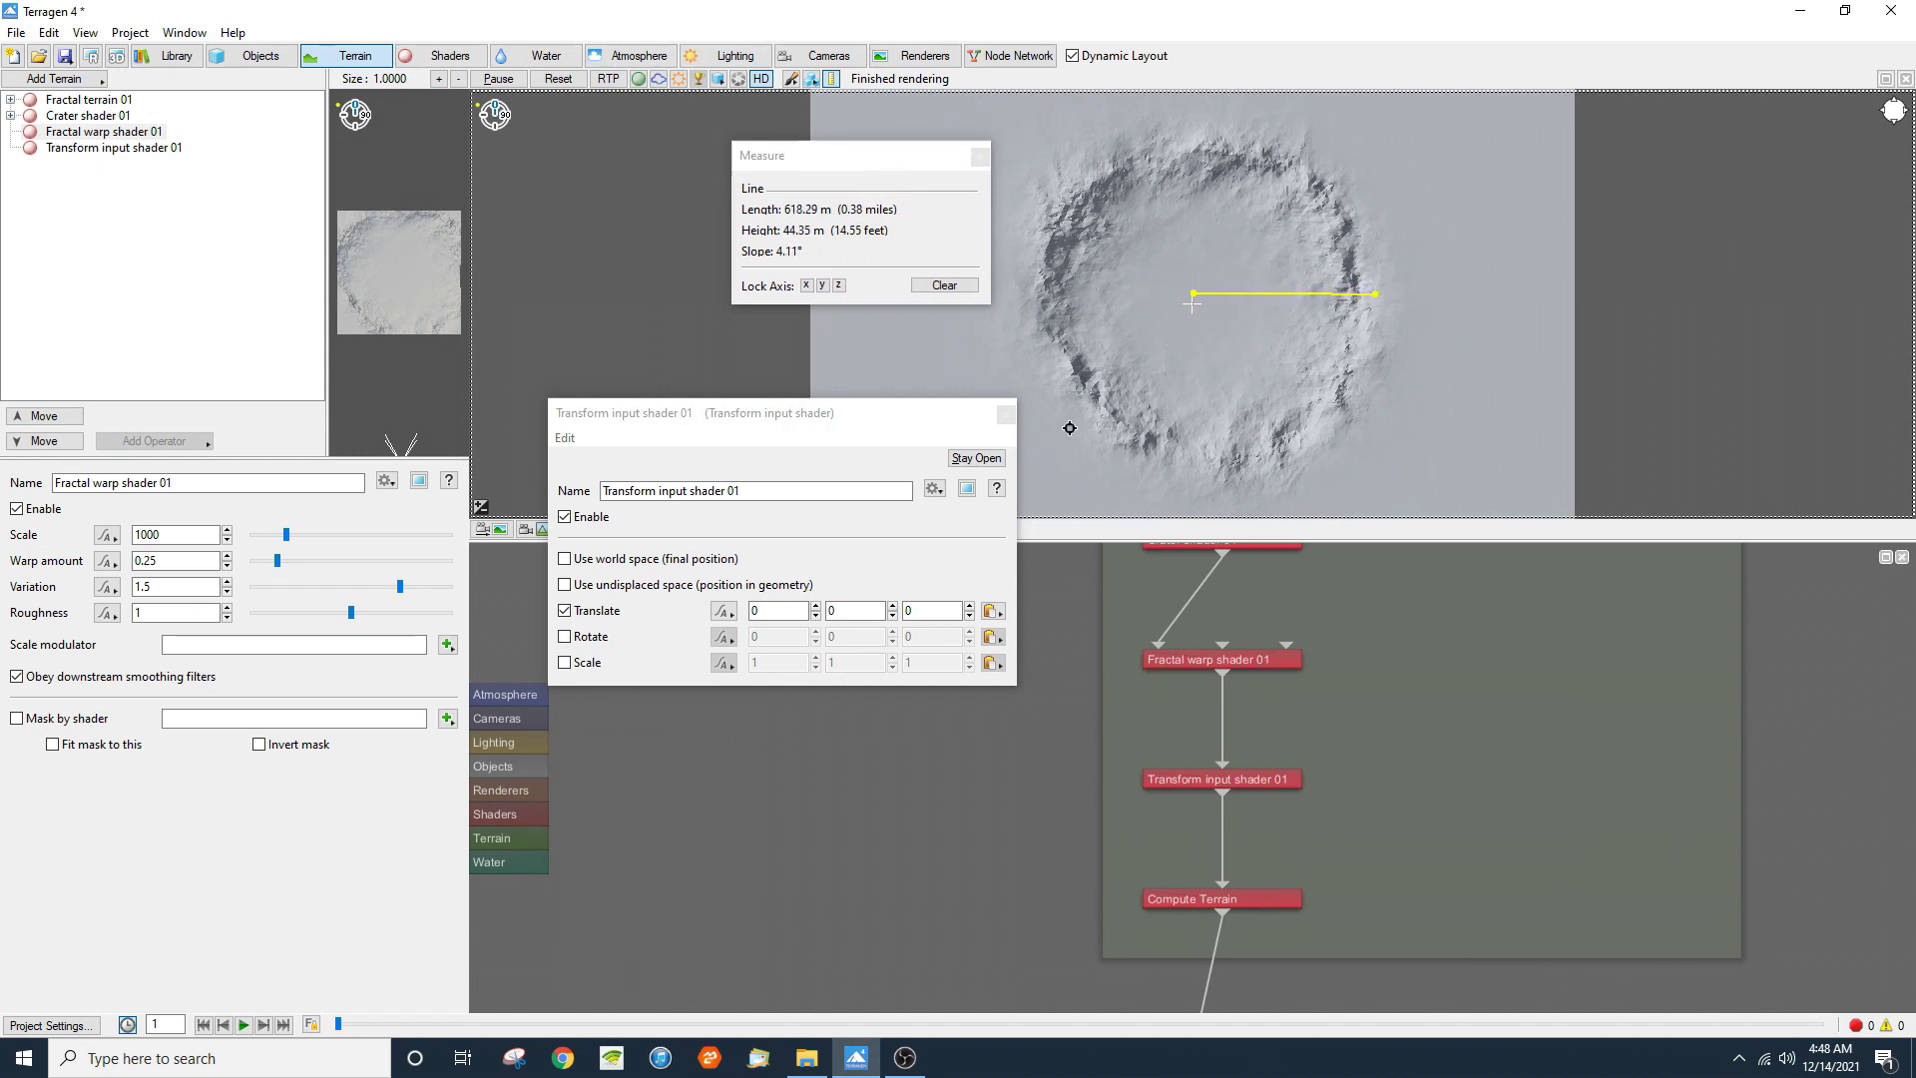
Step: Set the transform input shader's translation to -50, 0, 25 and close its settings and the measuring tool
left_click(773, 611)
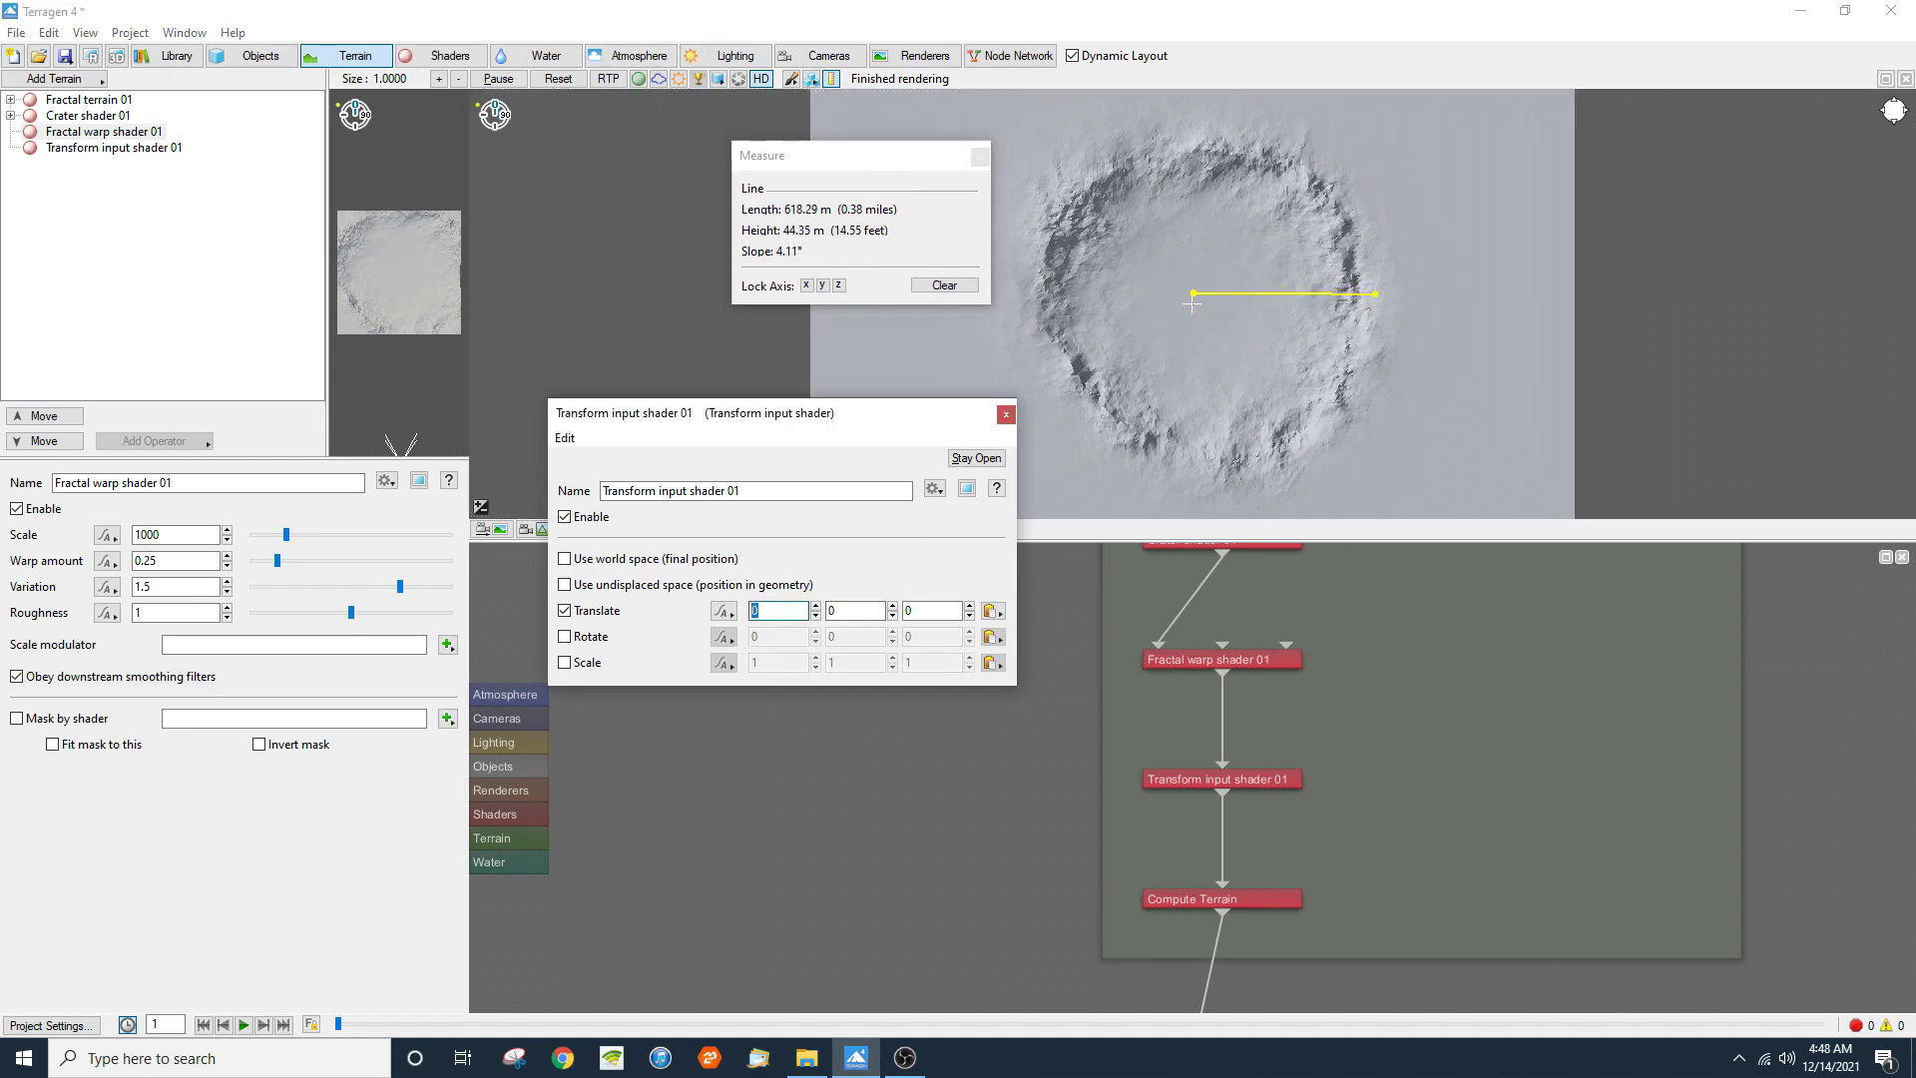
type("-50")
key("Tab")
key("Tab")
type("2")
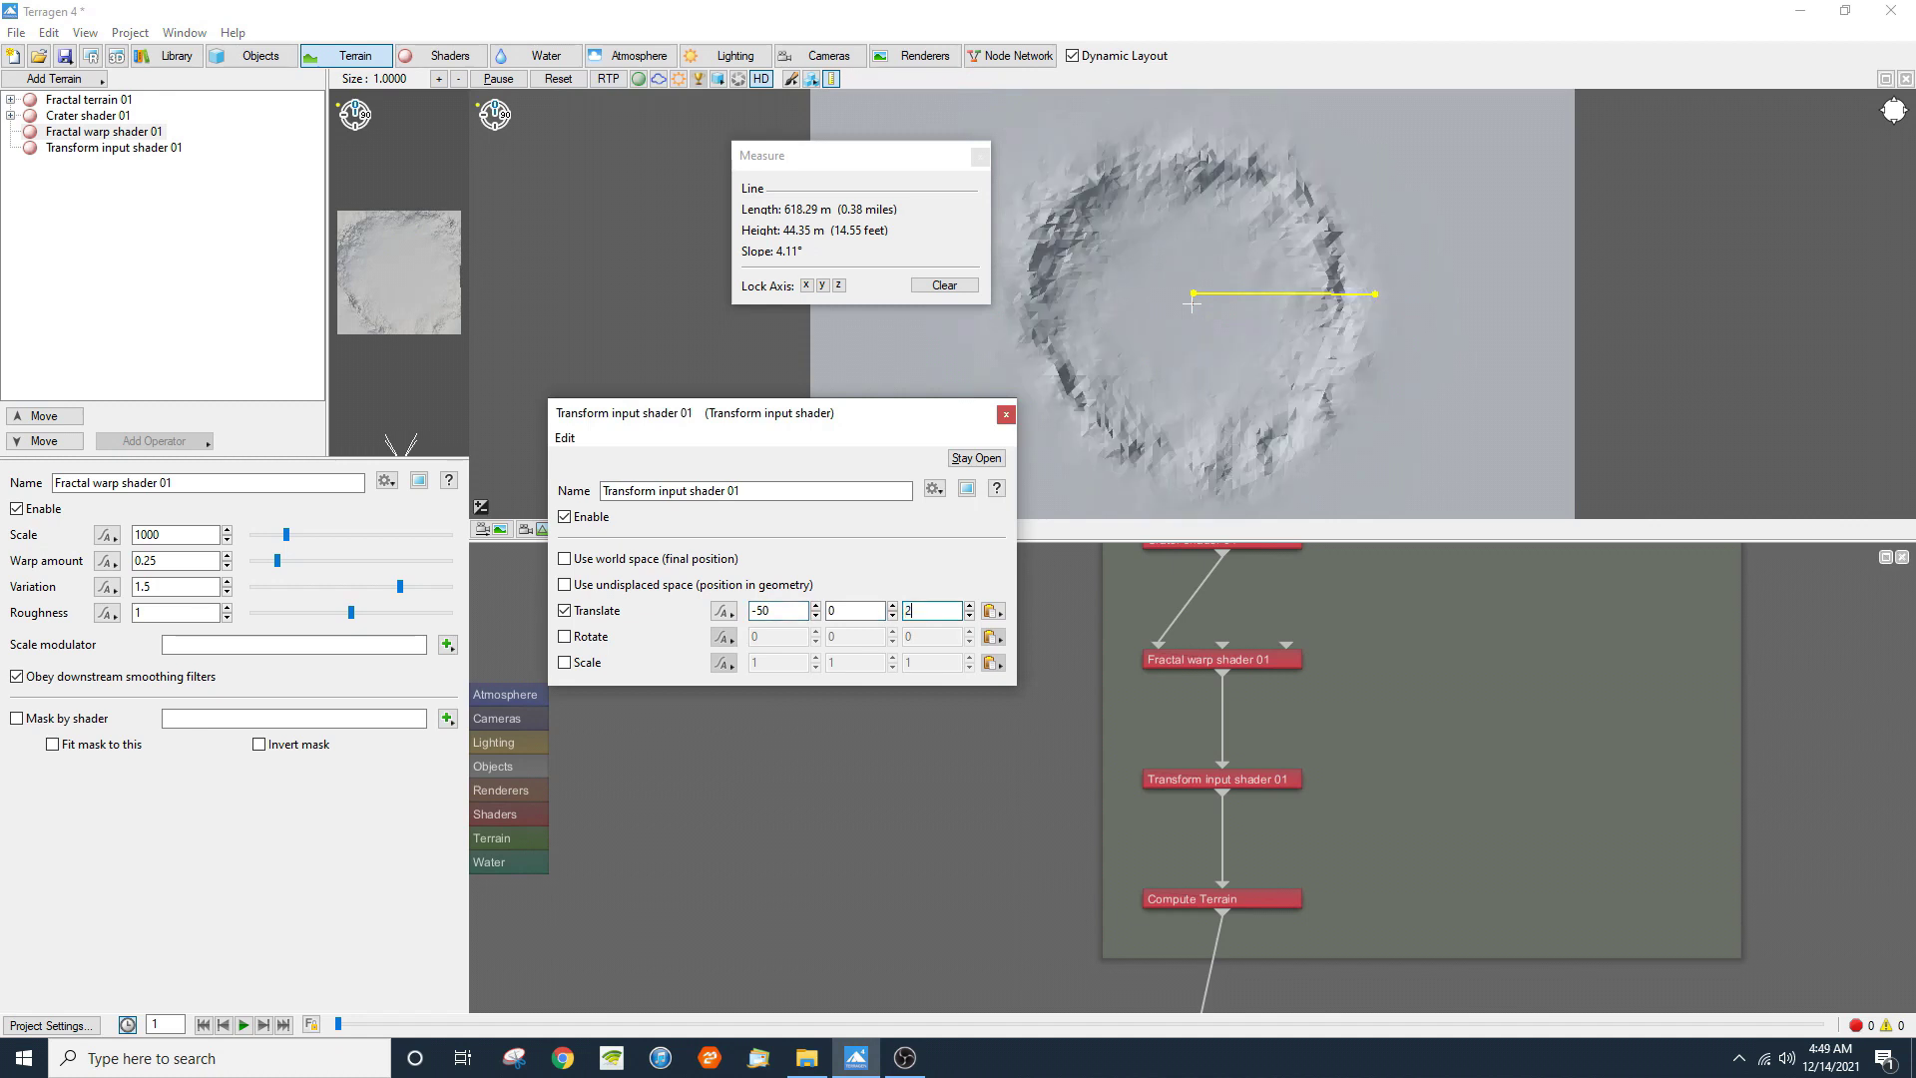
type("5")
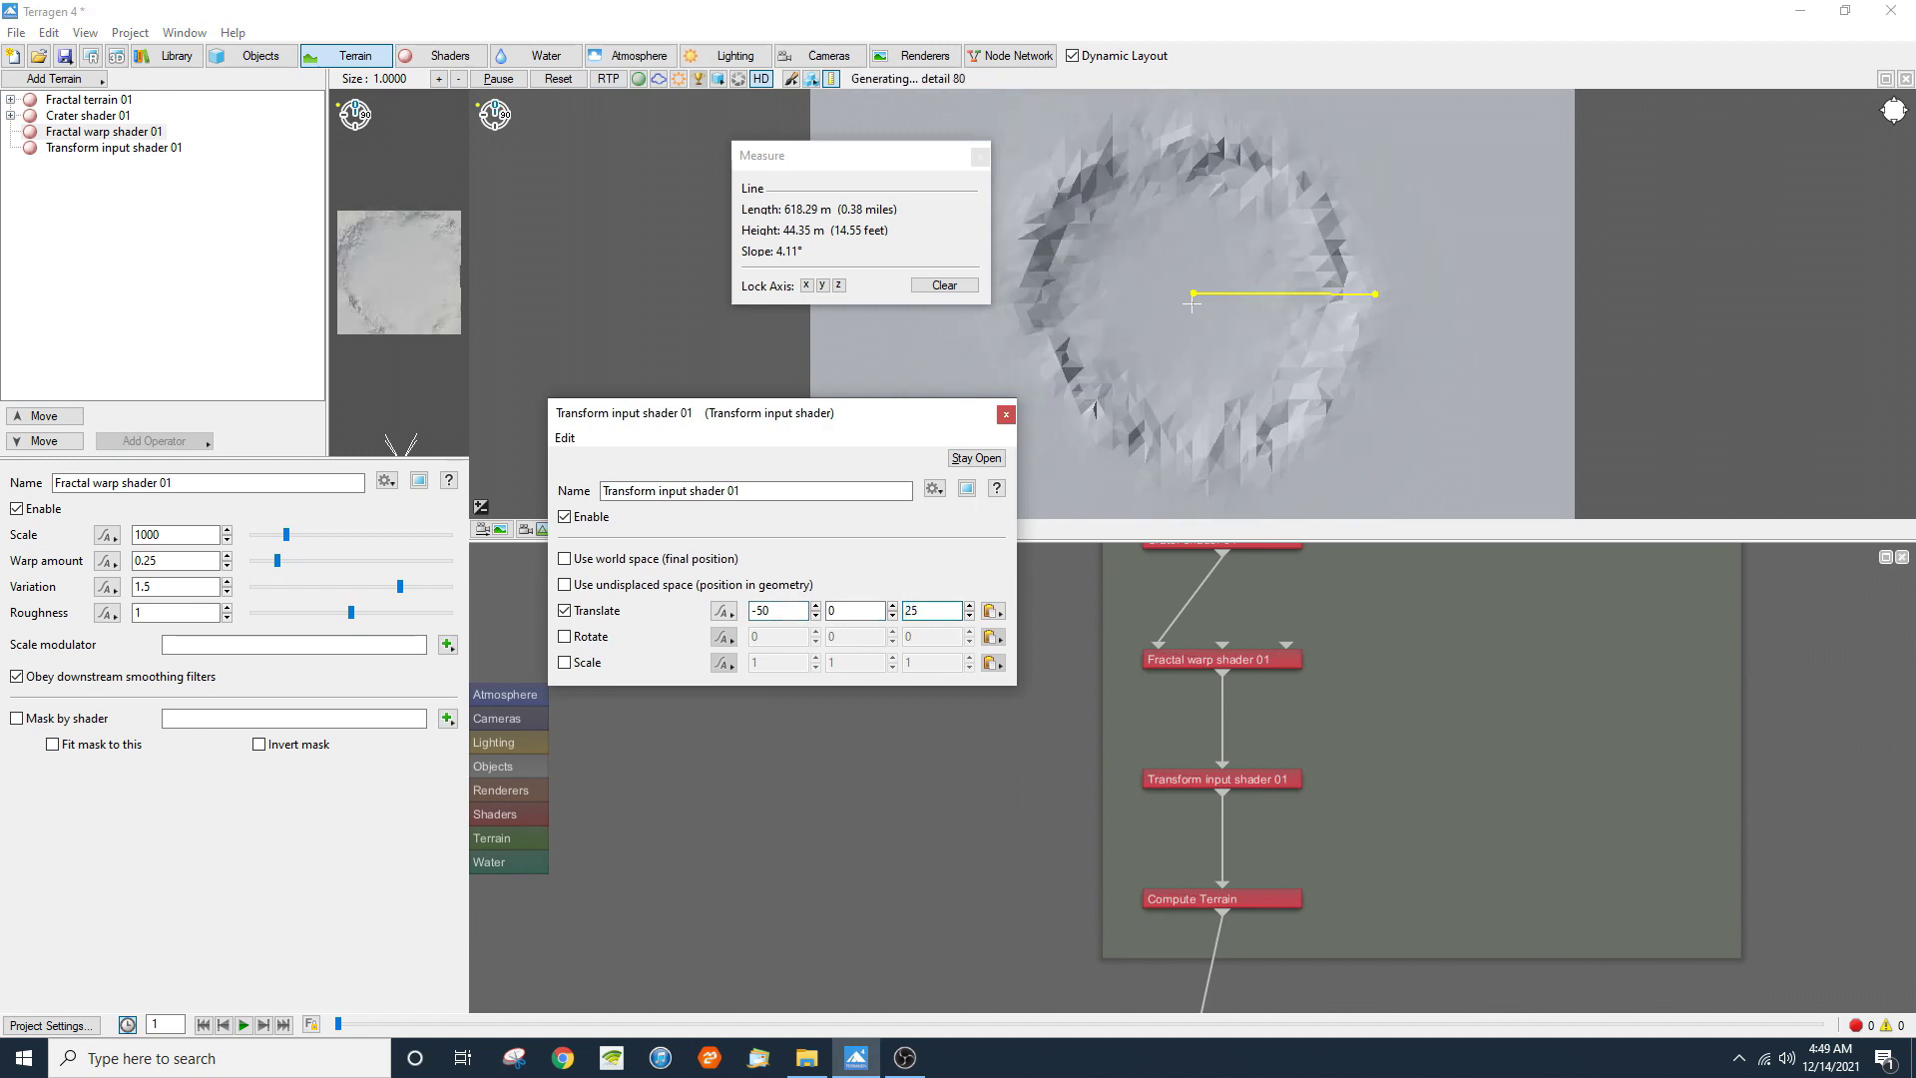
left_click(1005, 415)
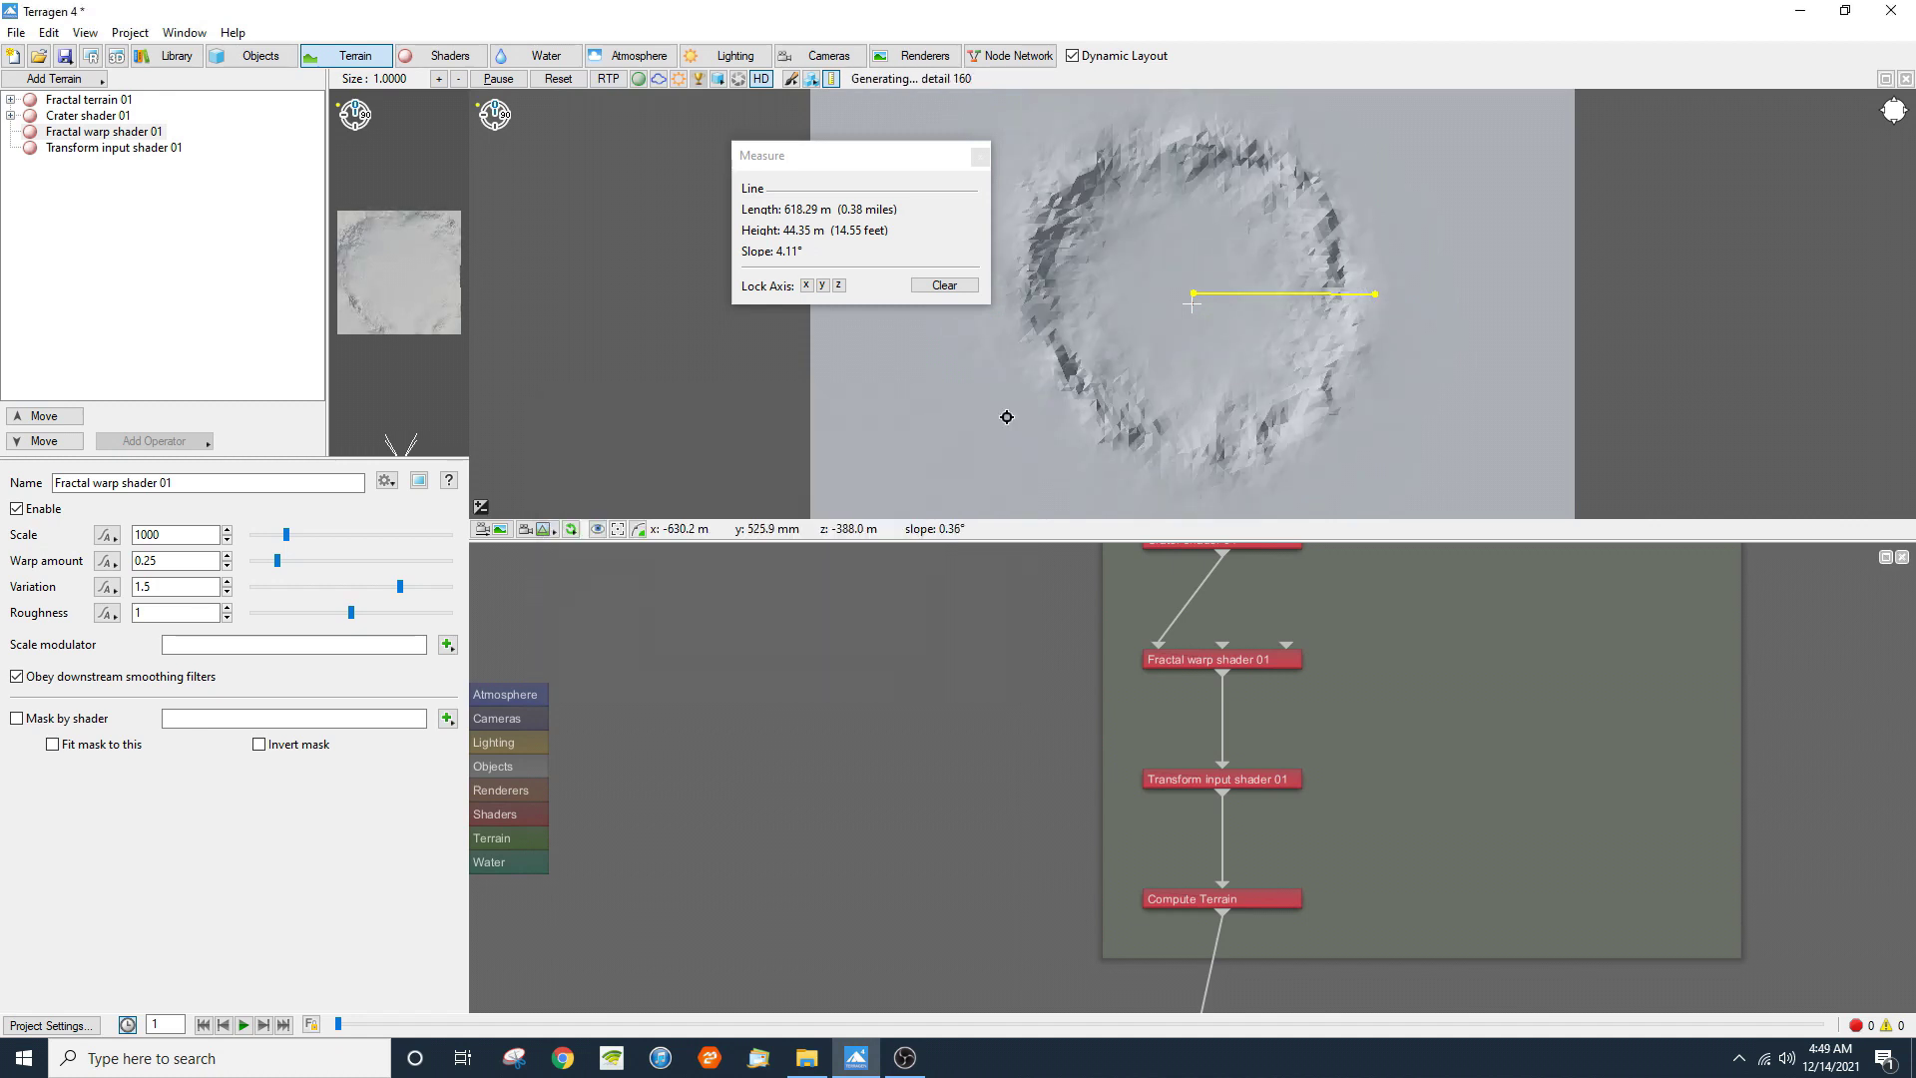
left_click(980, 158)
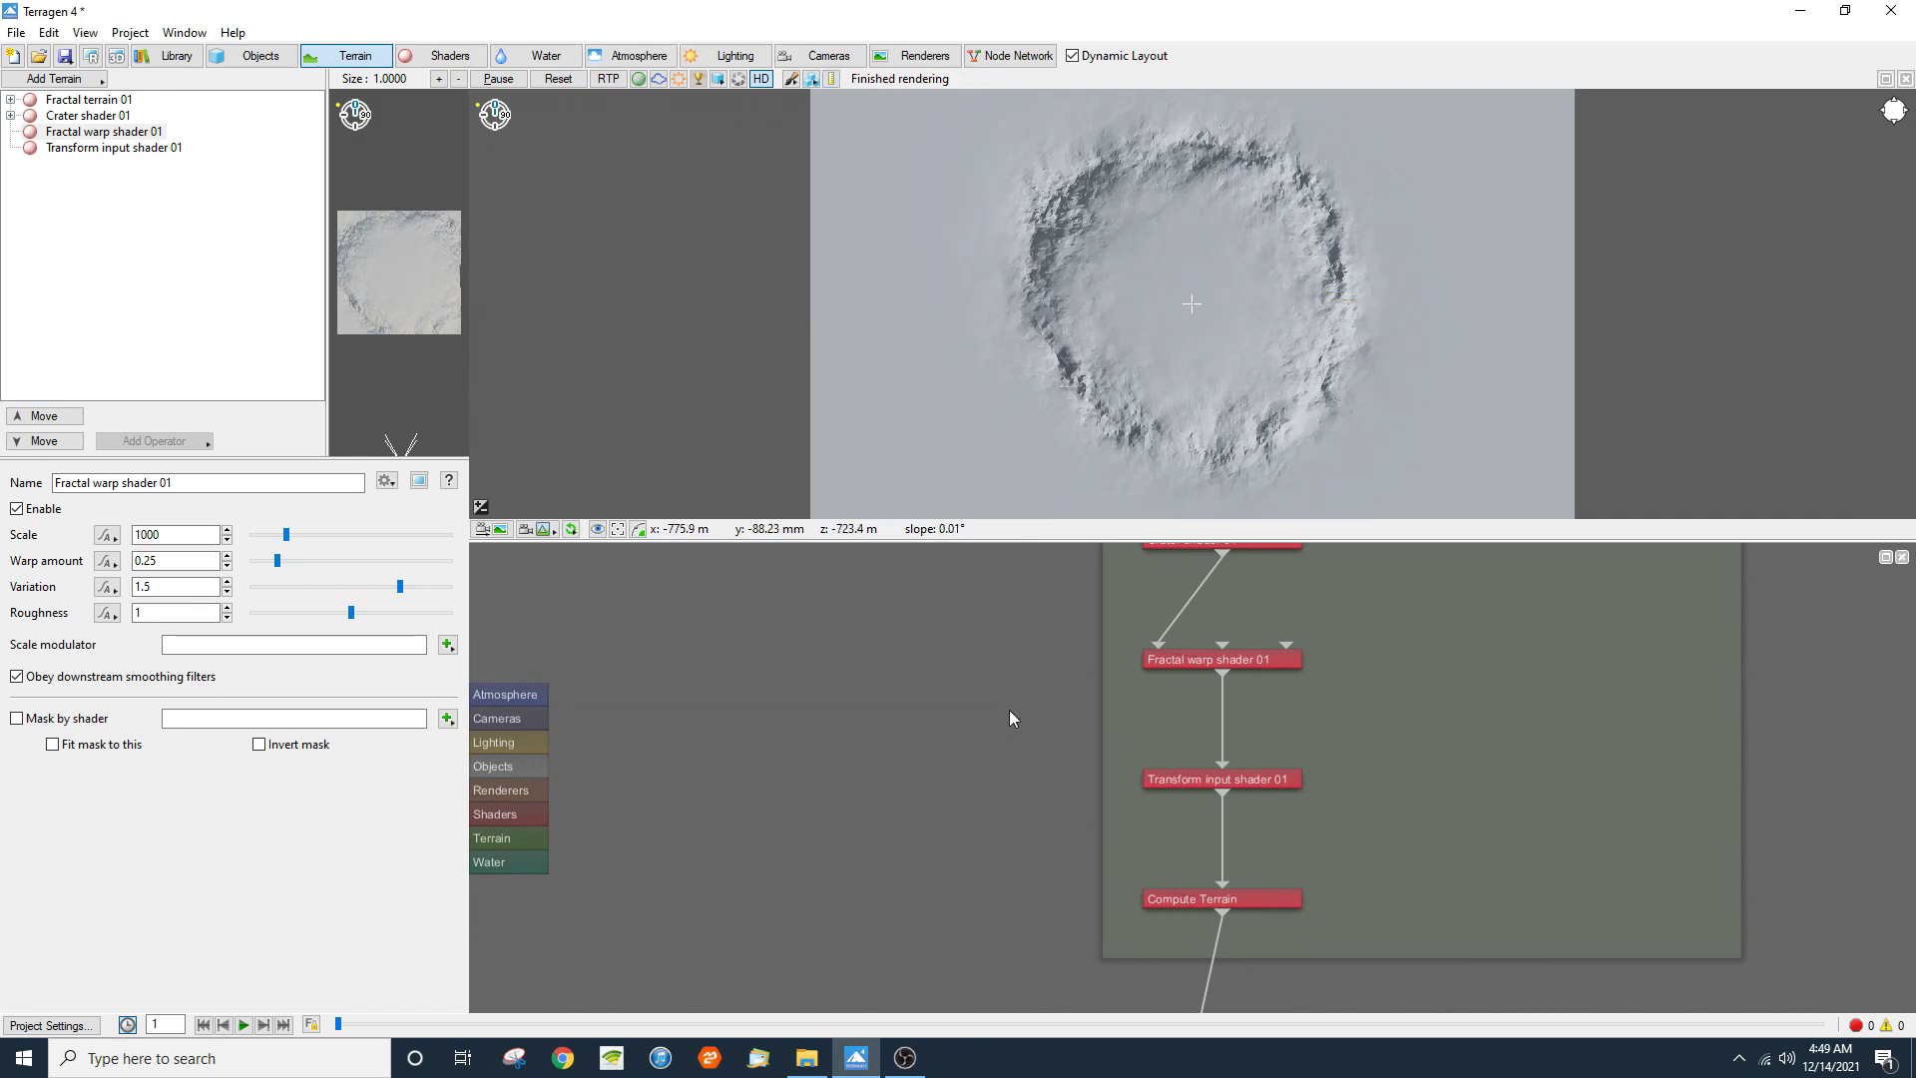
Step: Add a Displacement shader to vector node beside the terrain group and feed it from the transform input shader's output
left_click(822, 692)
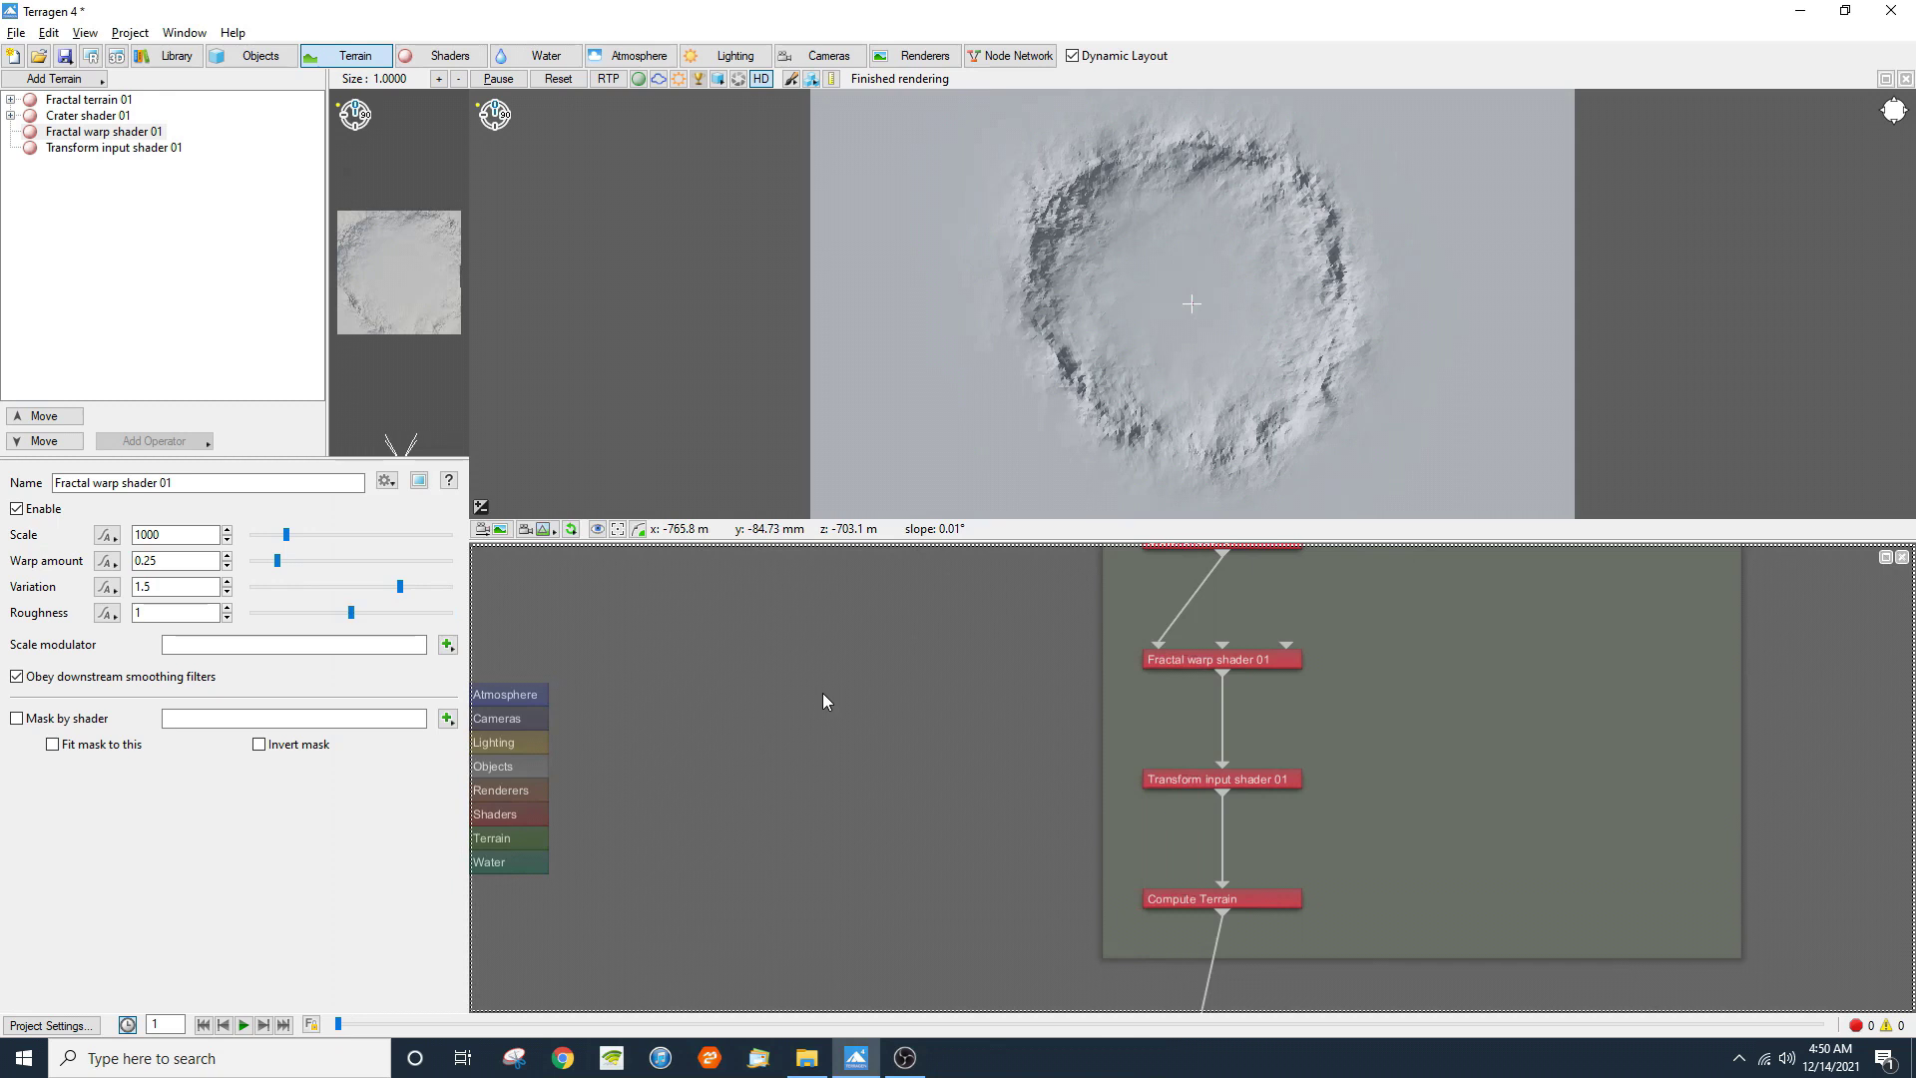
key("Tab")
type("dis")
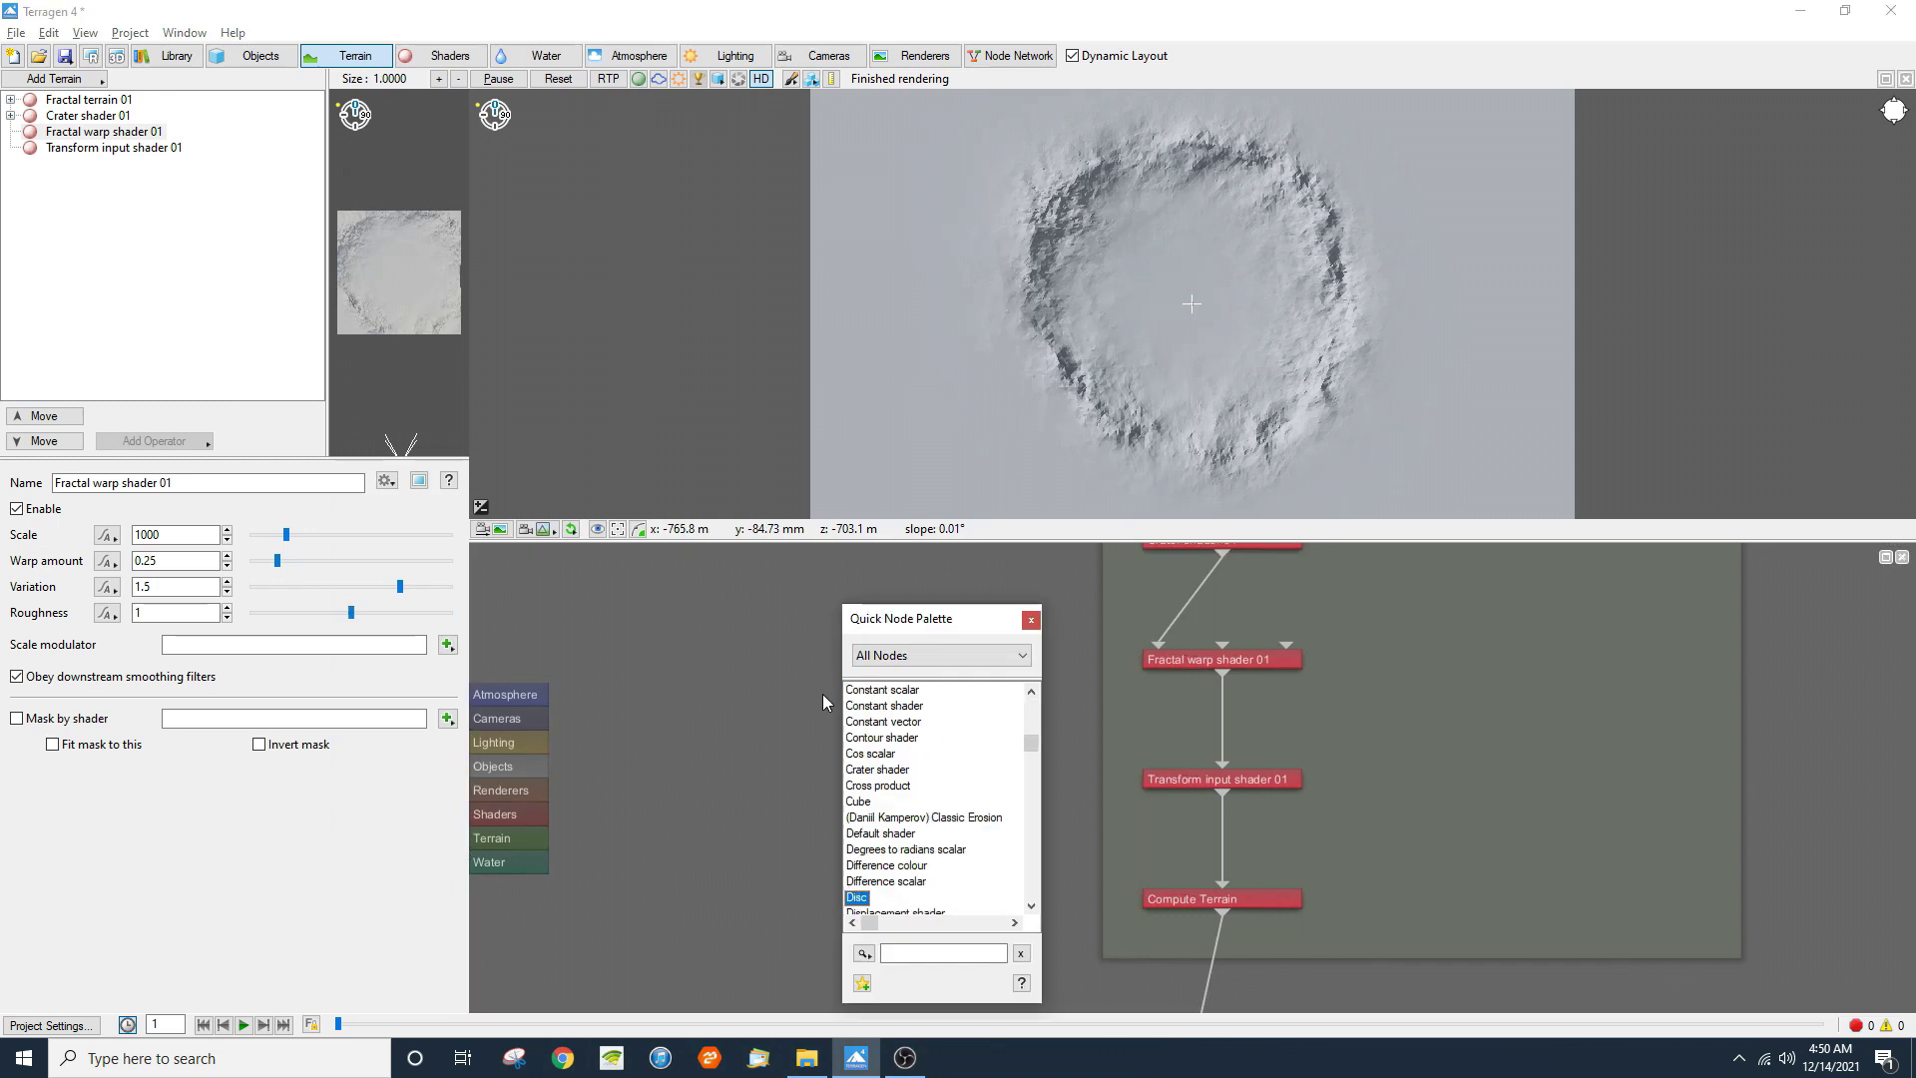
key("Down")
key("Down")
key("Down")
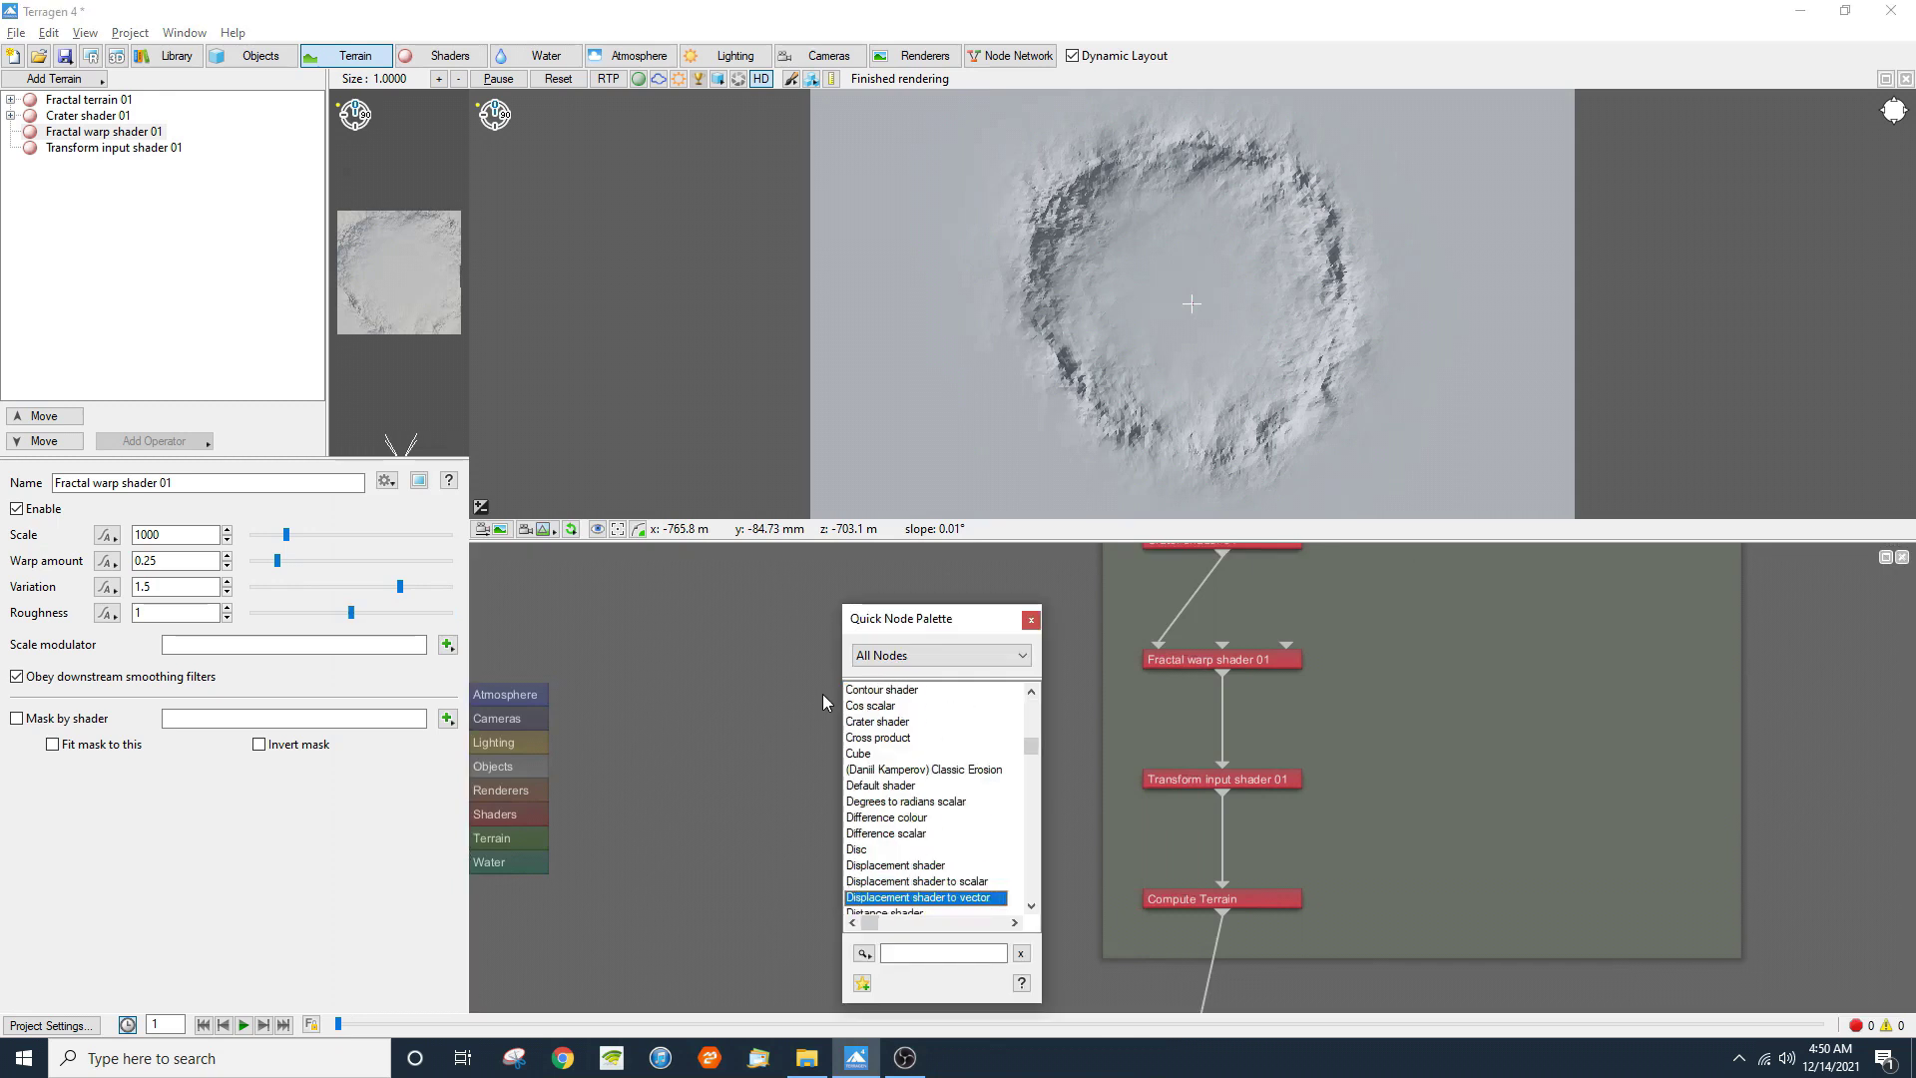
key("Return")
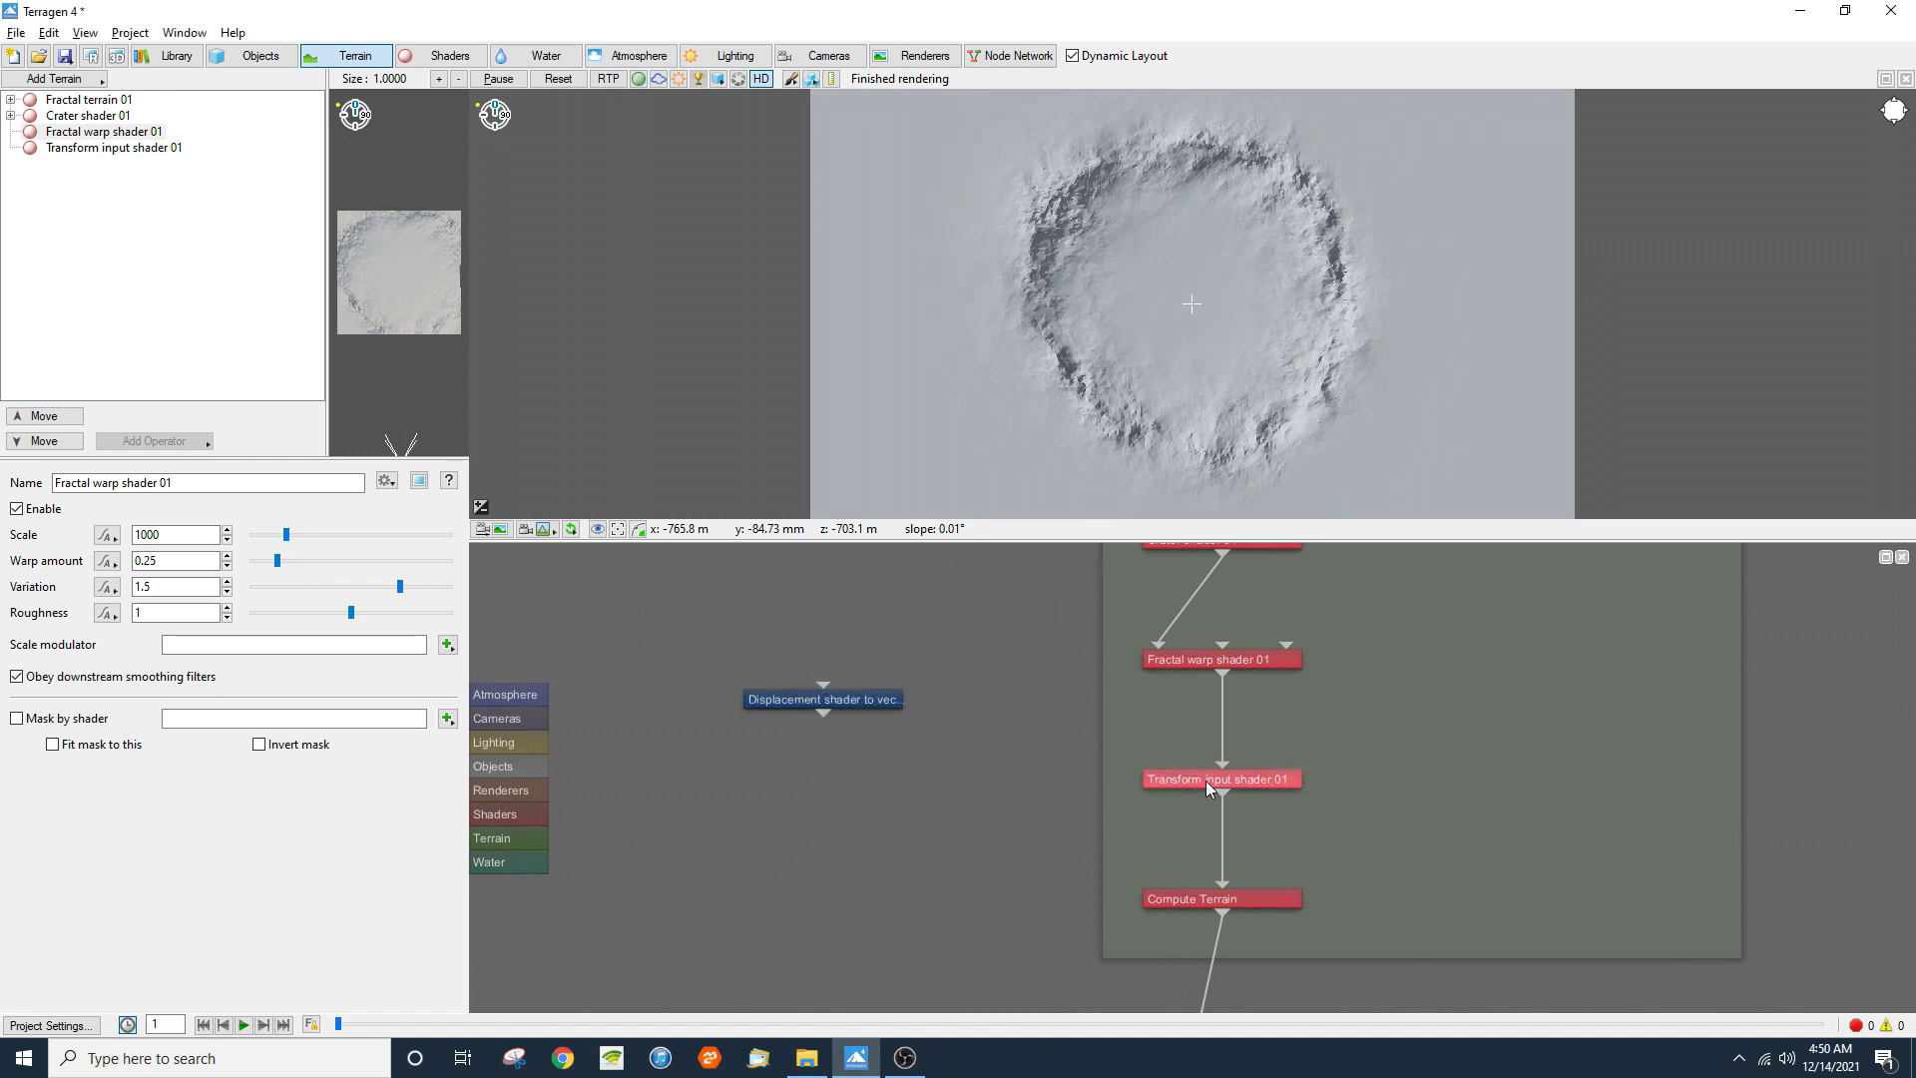
left_click_drag(1220, 790, 826, 684)
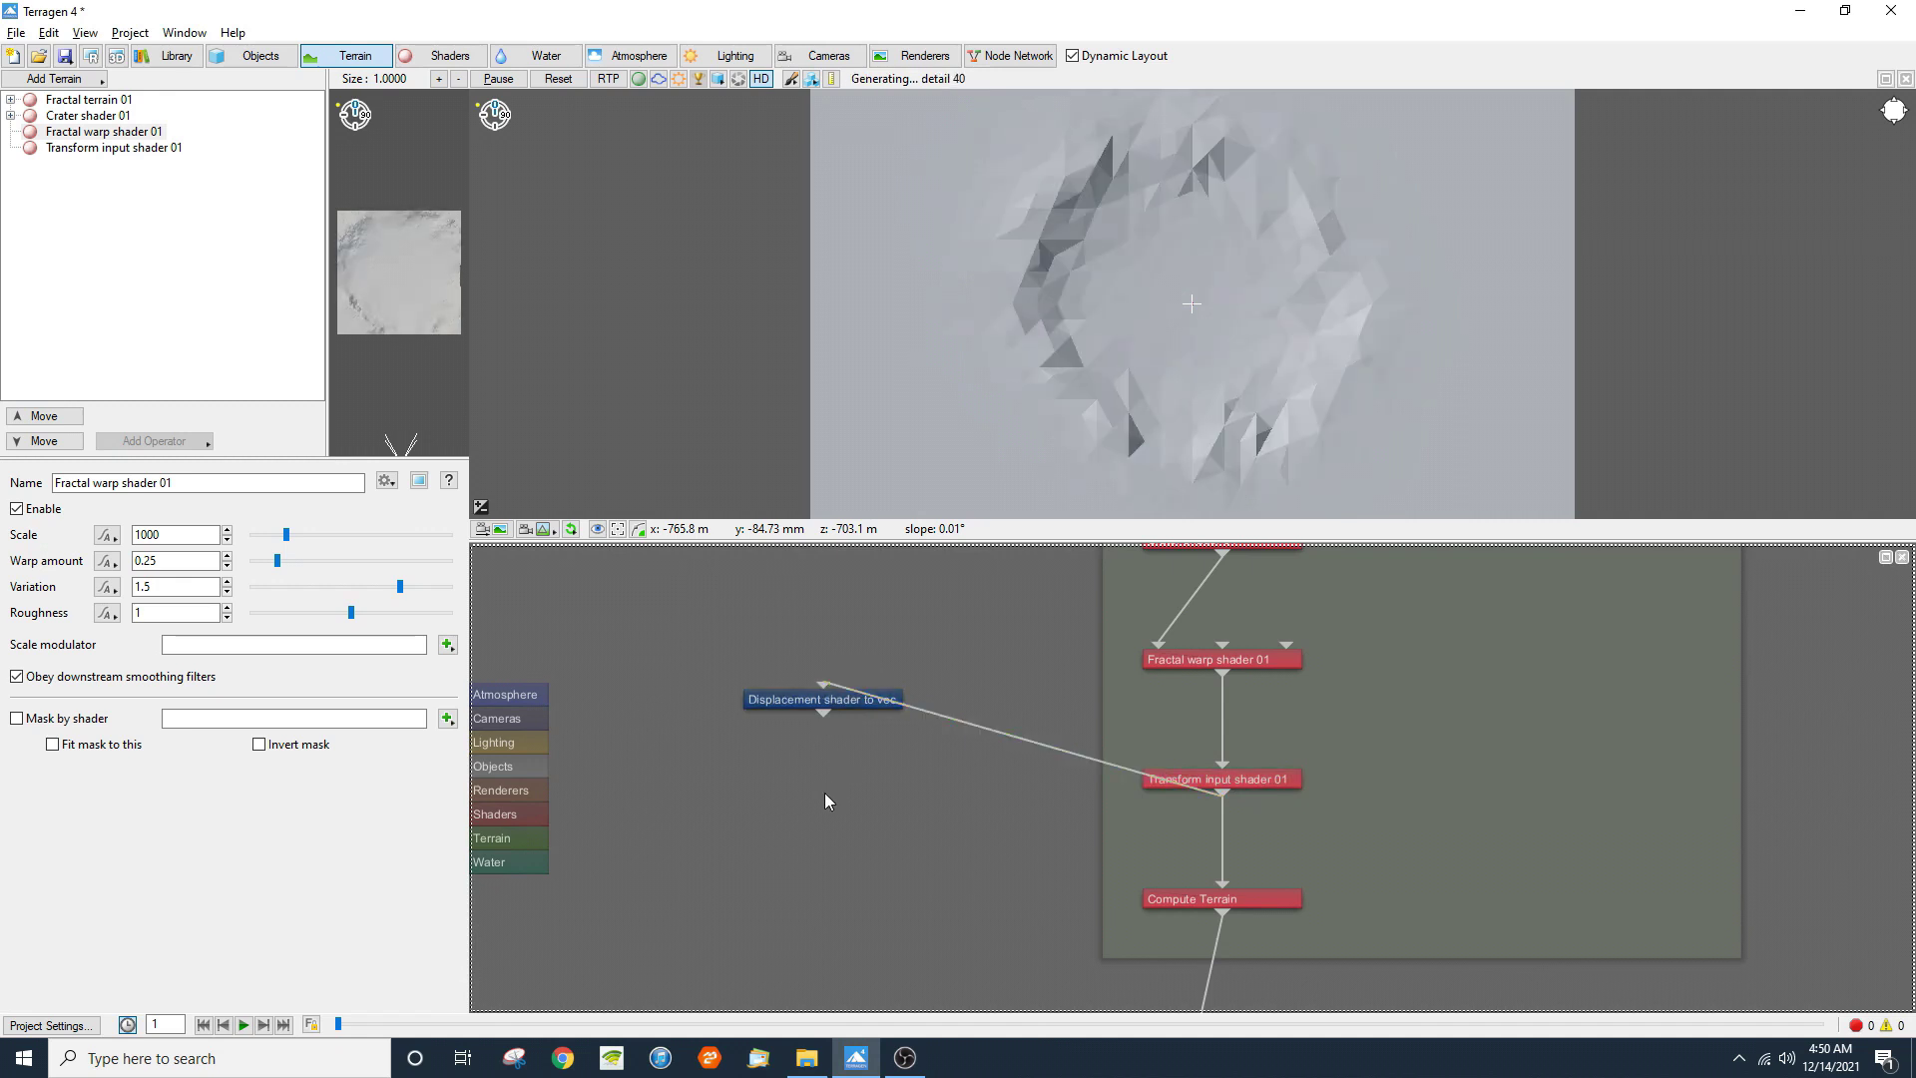
Step: Add a Constant vector node below the Displacement shader to vector node
key("Tab")
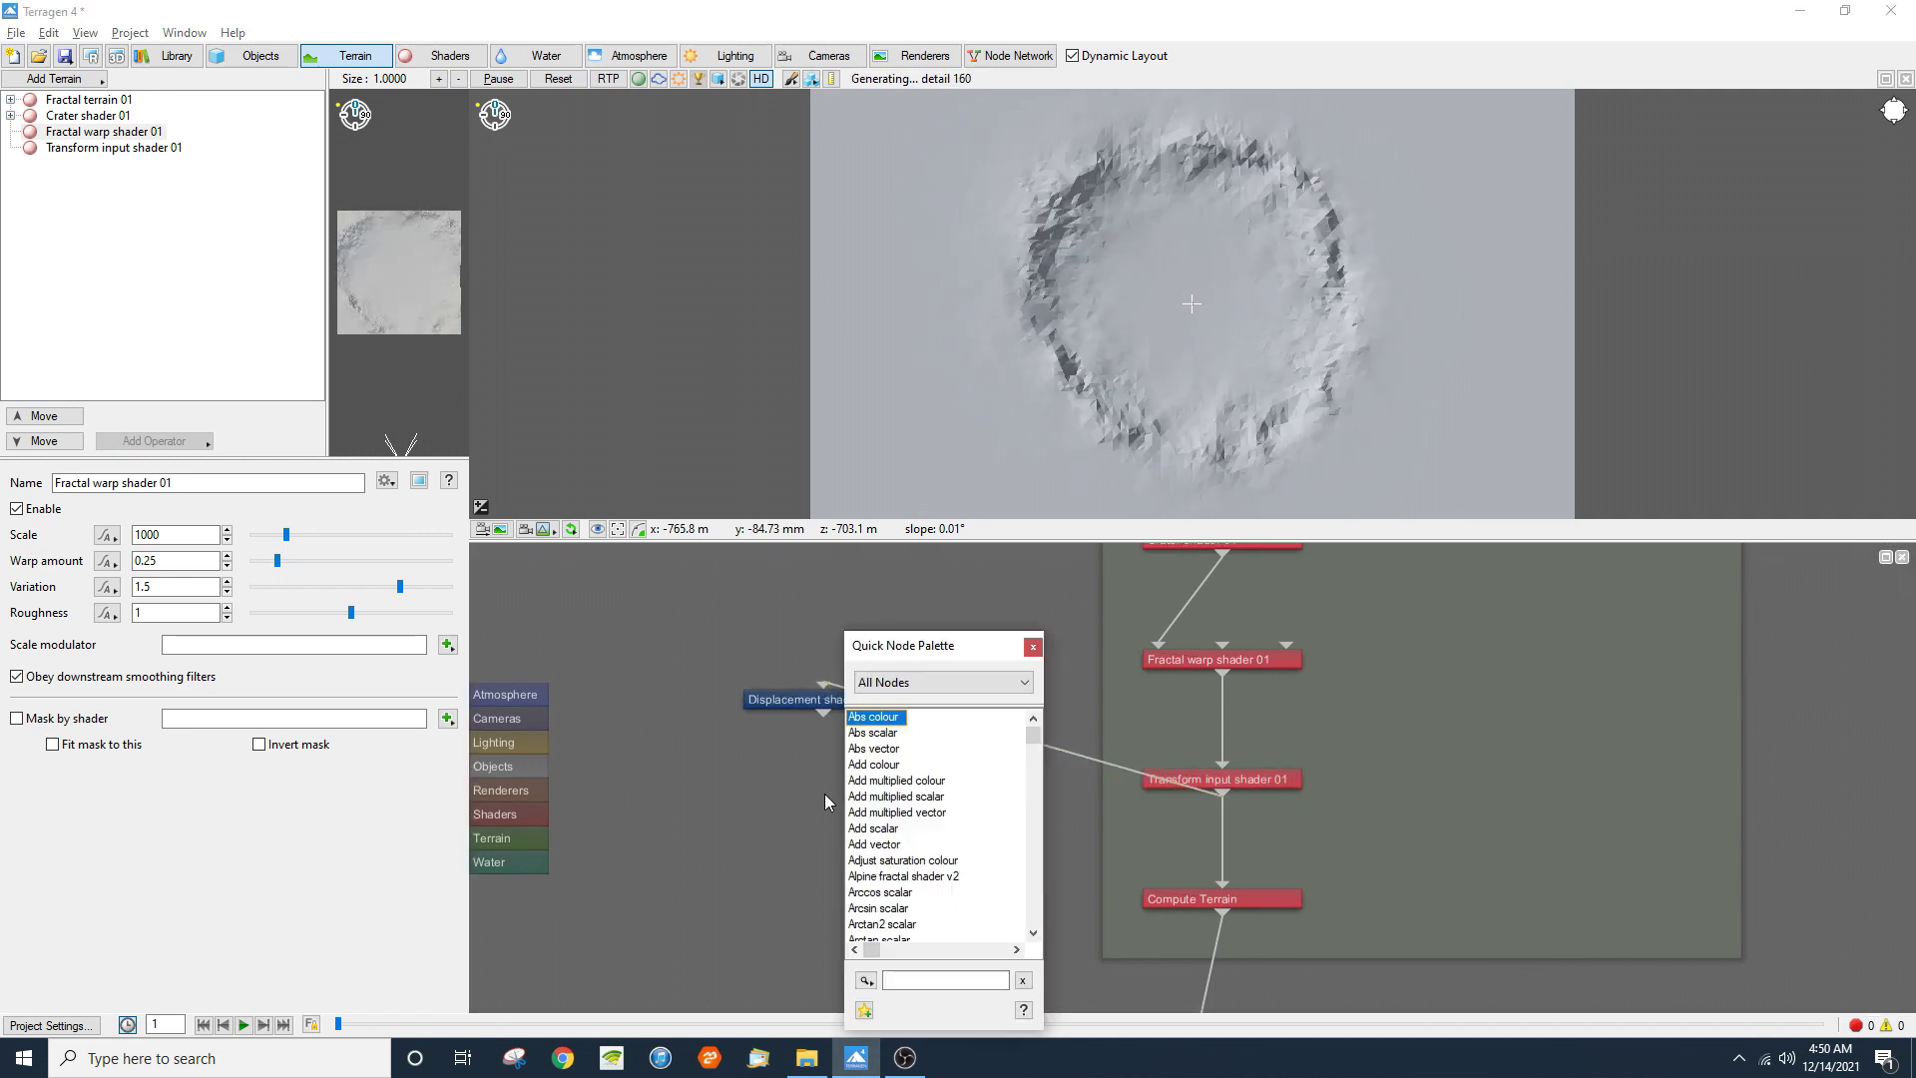
type("const")
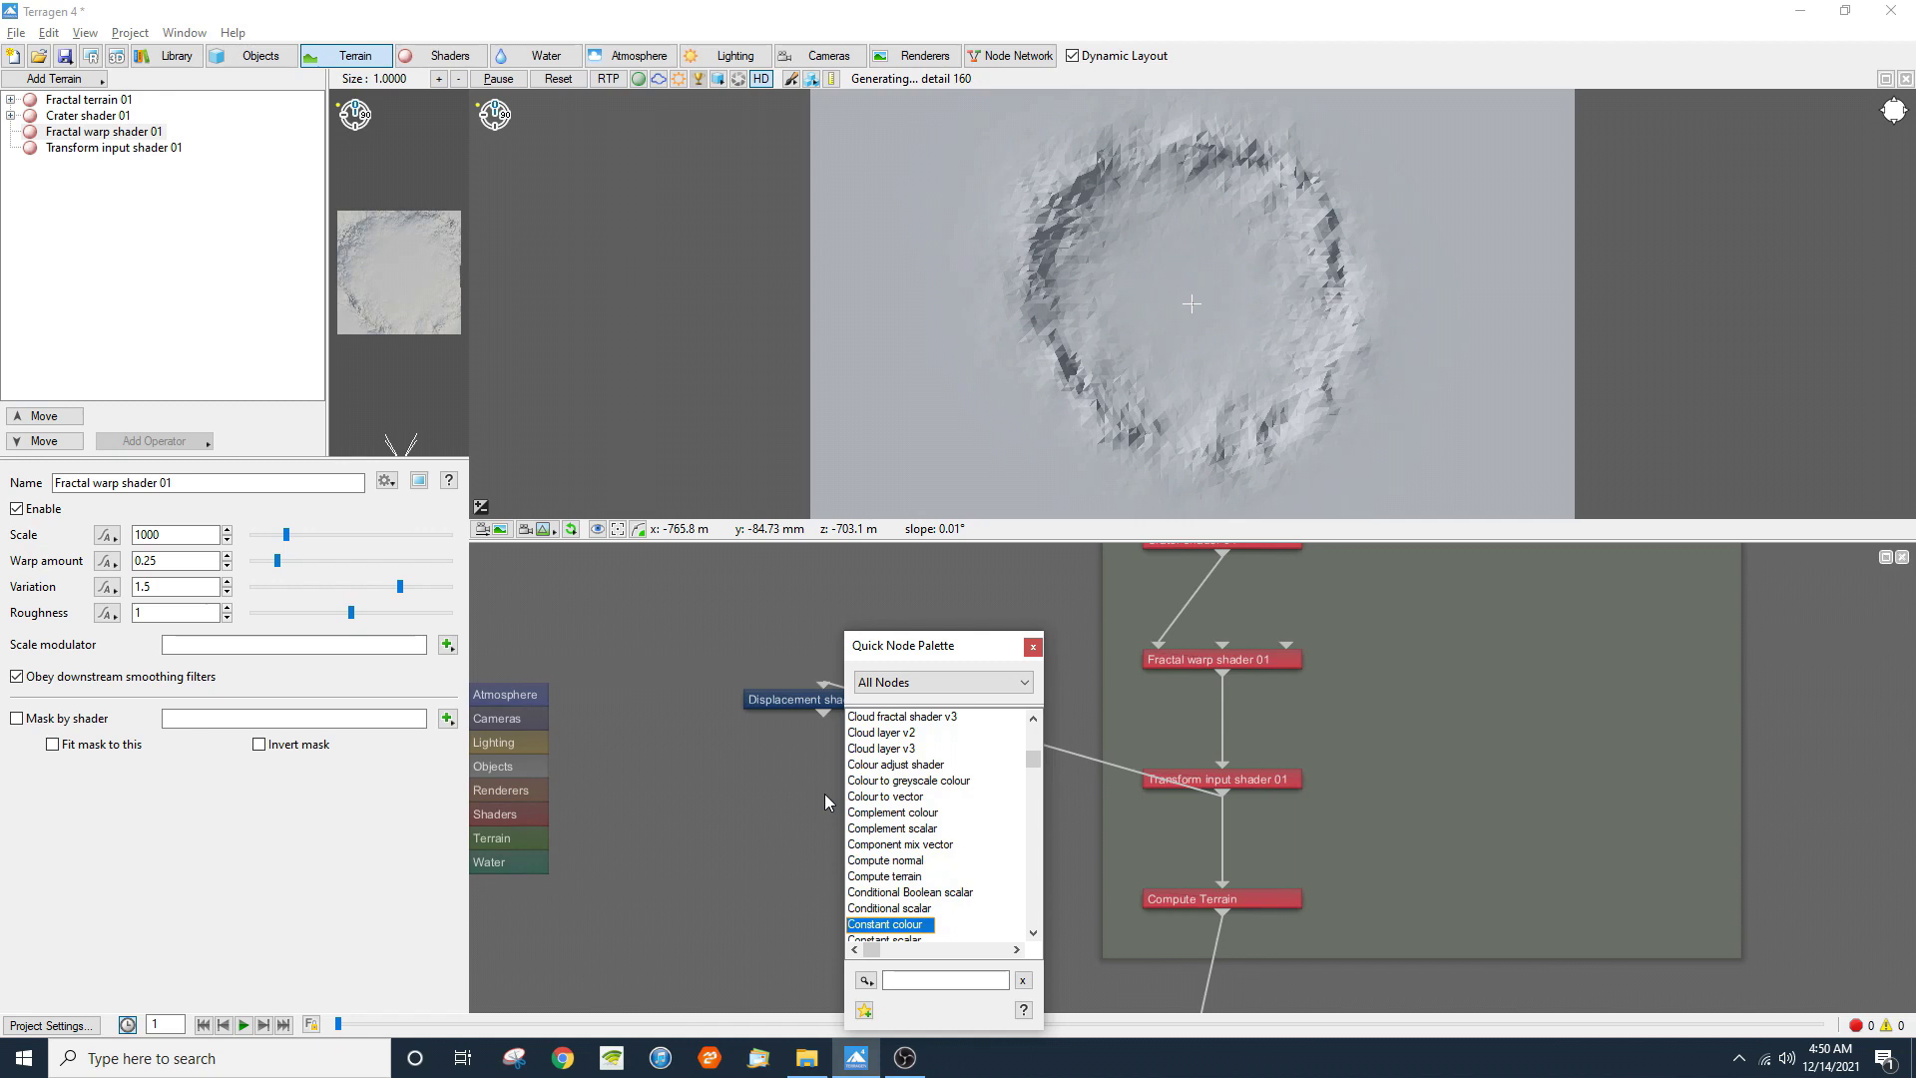
key("Down")
key("Down")
key("Down")
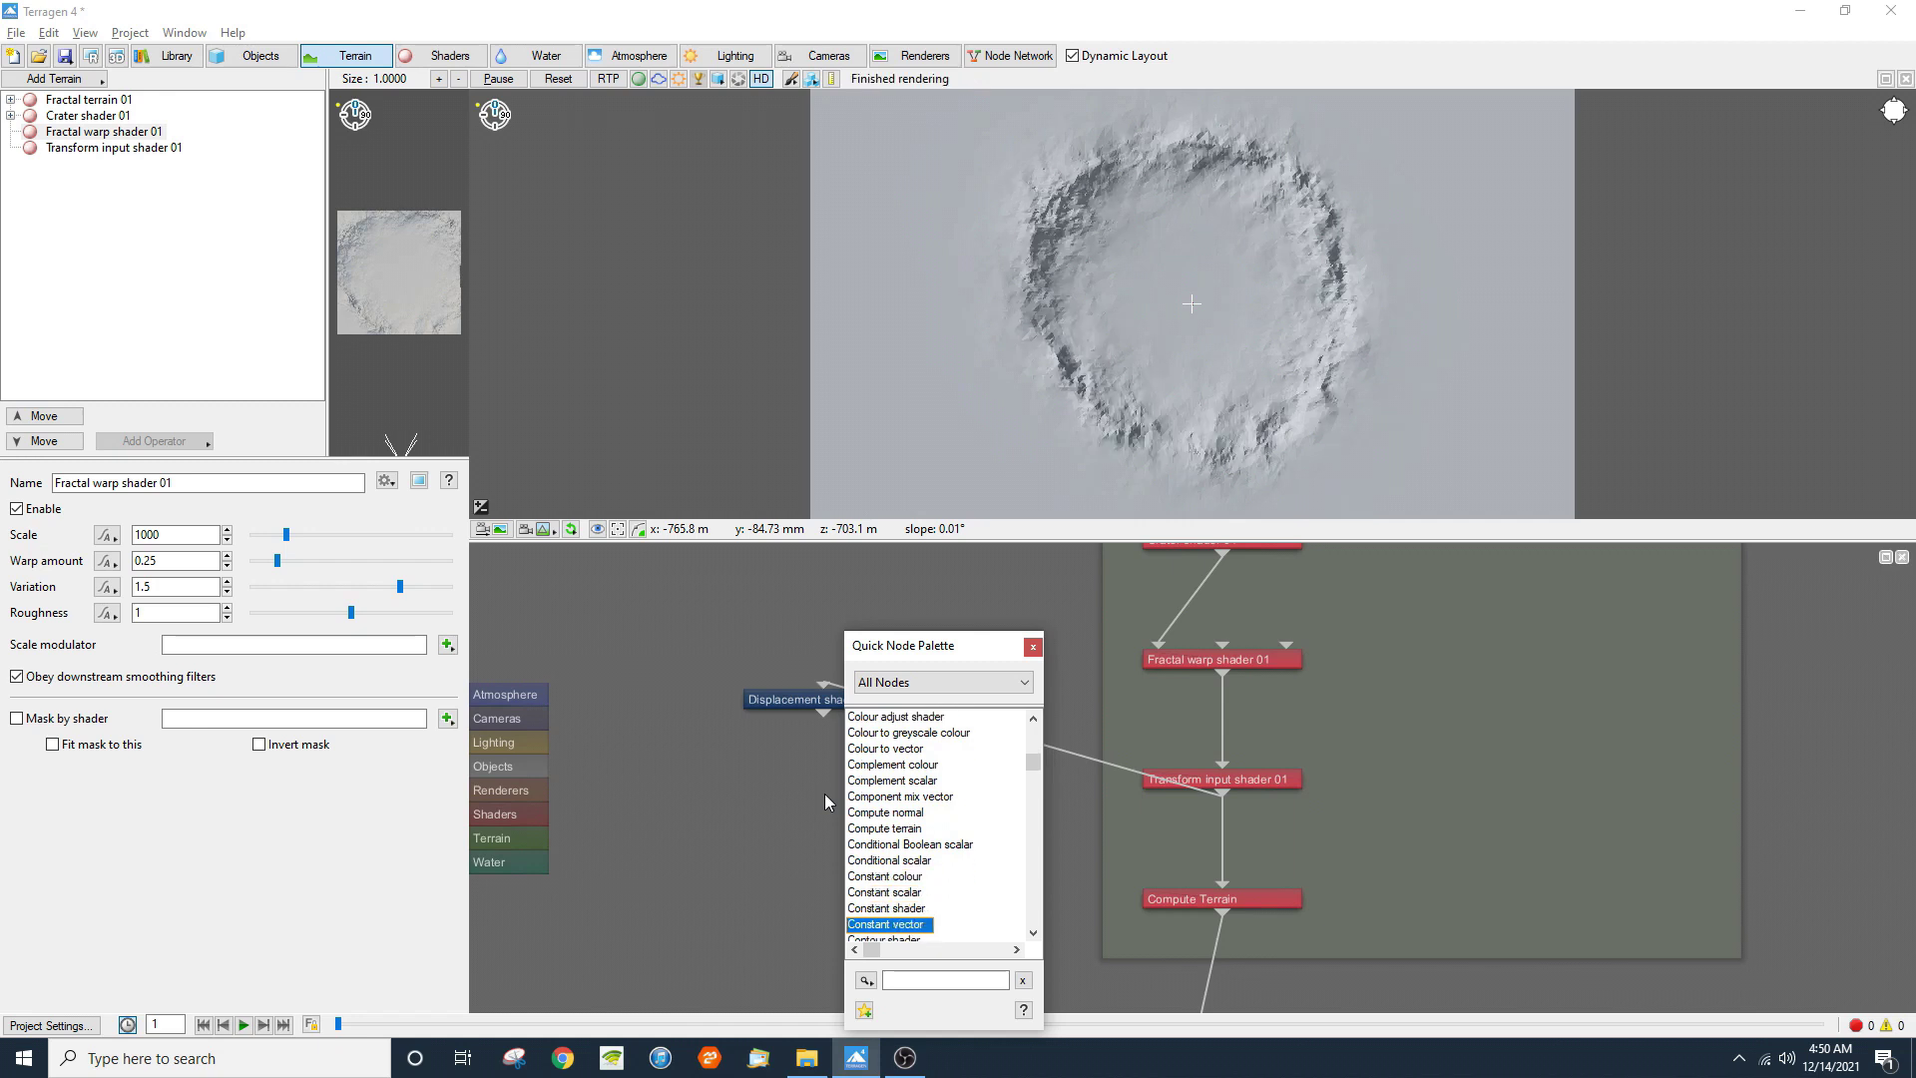
key("Return")
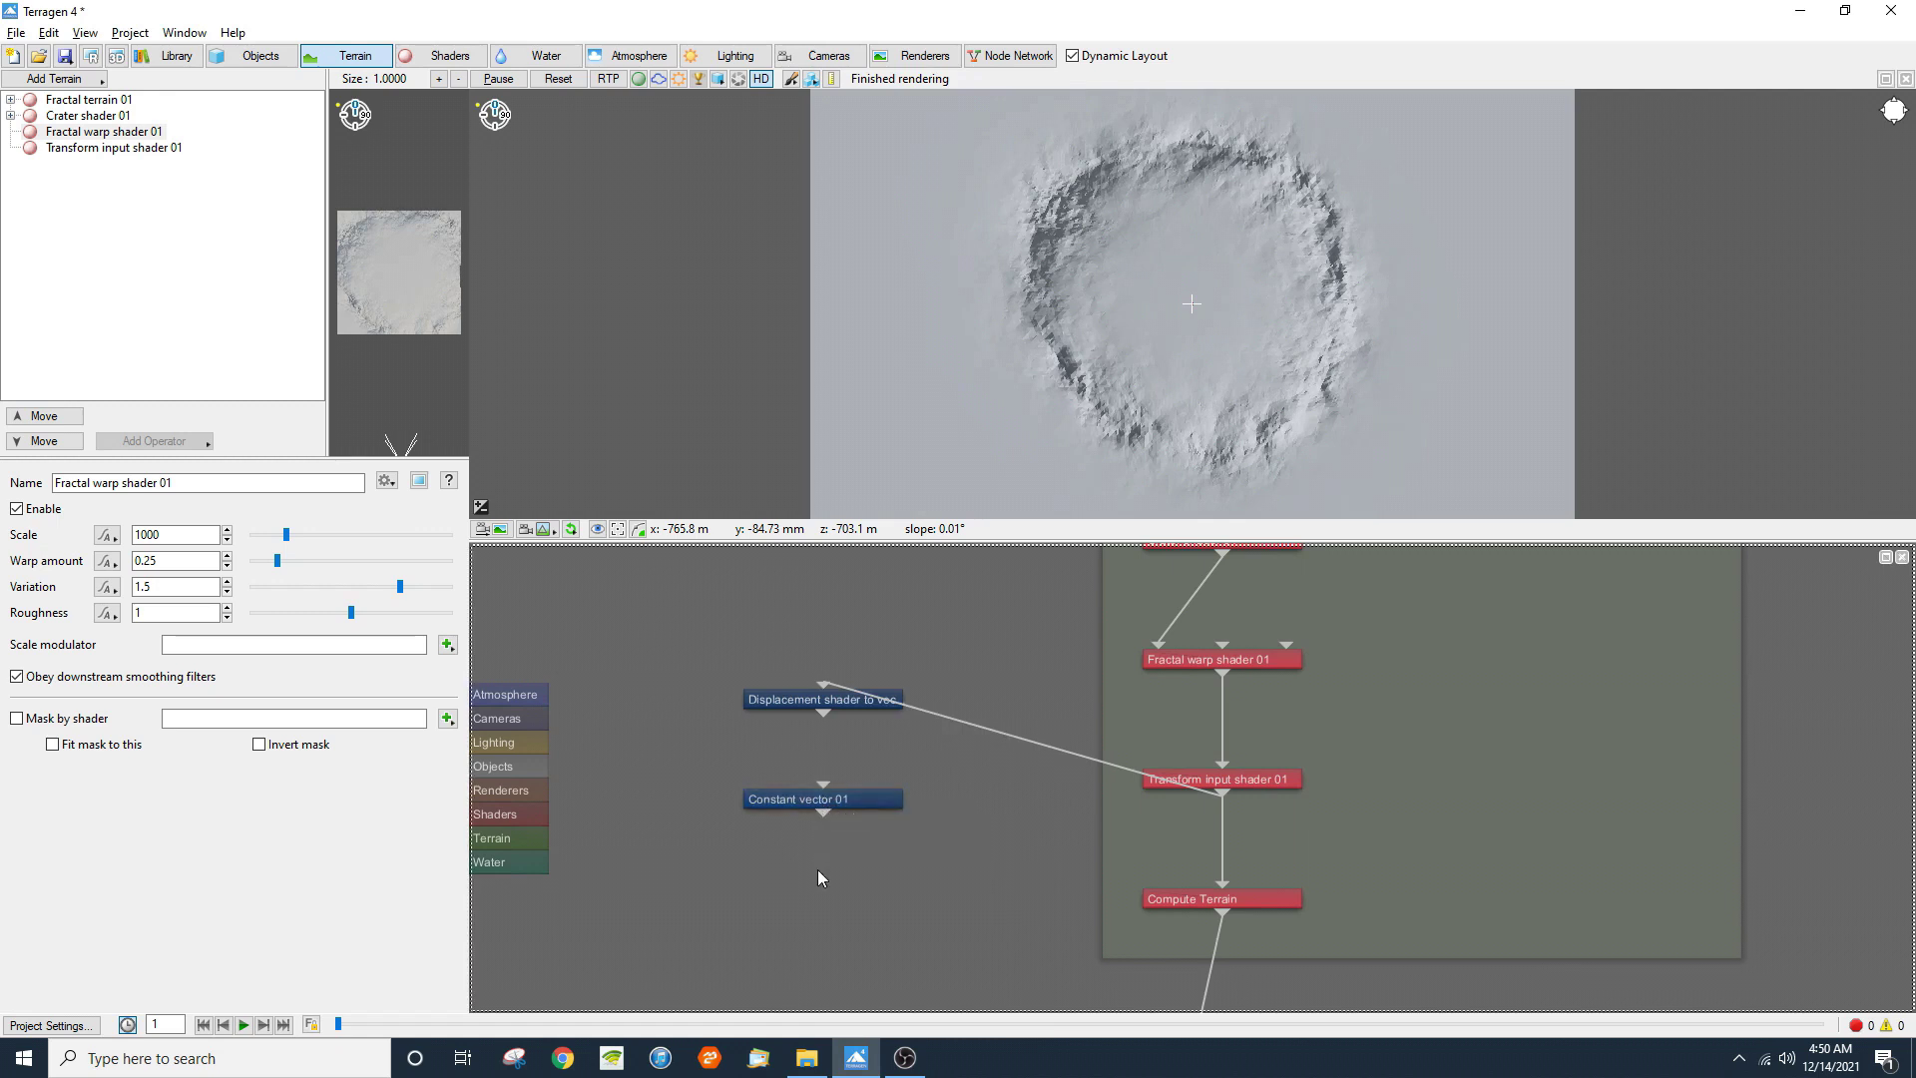
Step: Add a Multiply vector node below the Constant vector node in the network
key("Tab")
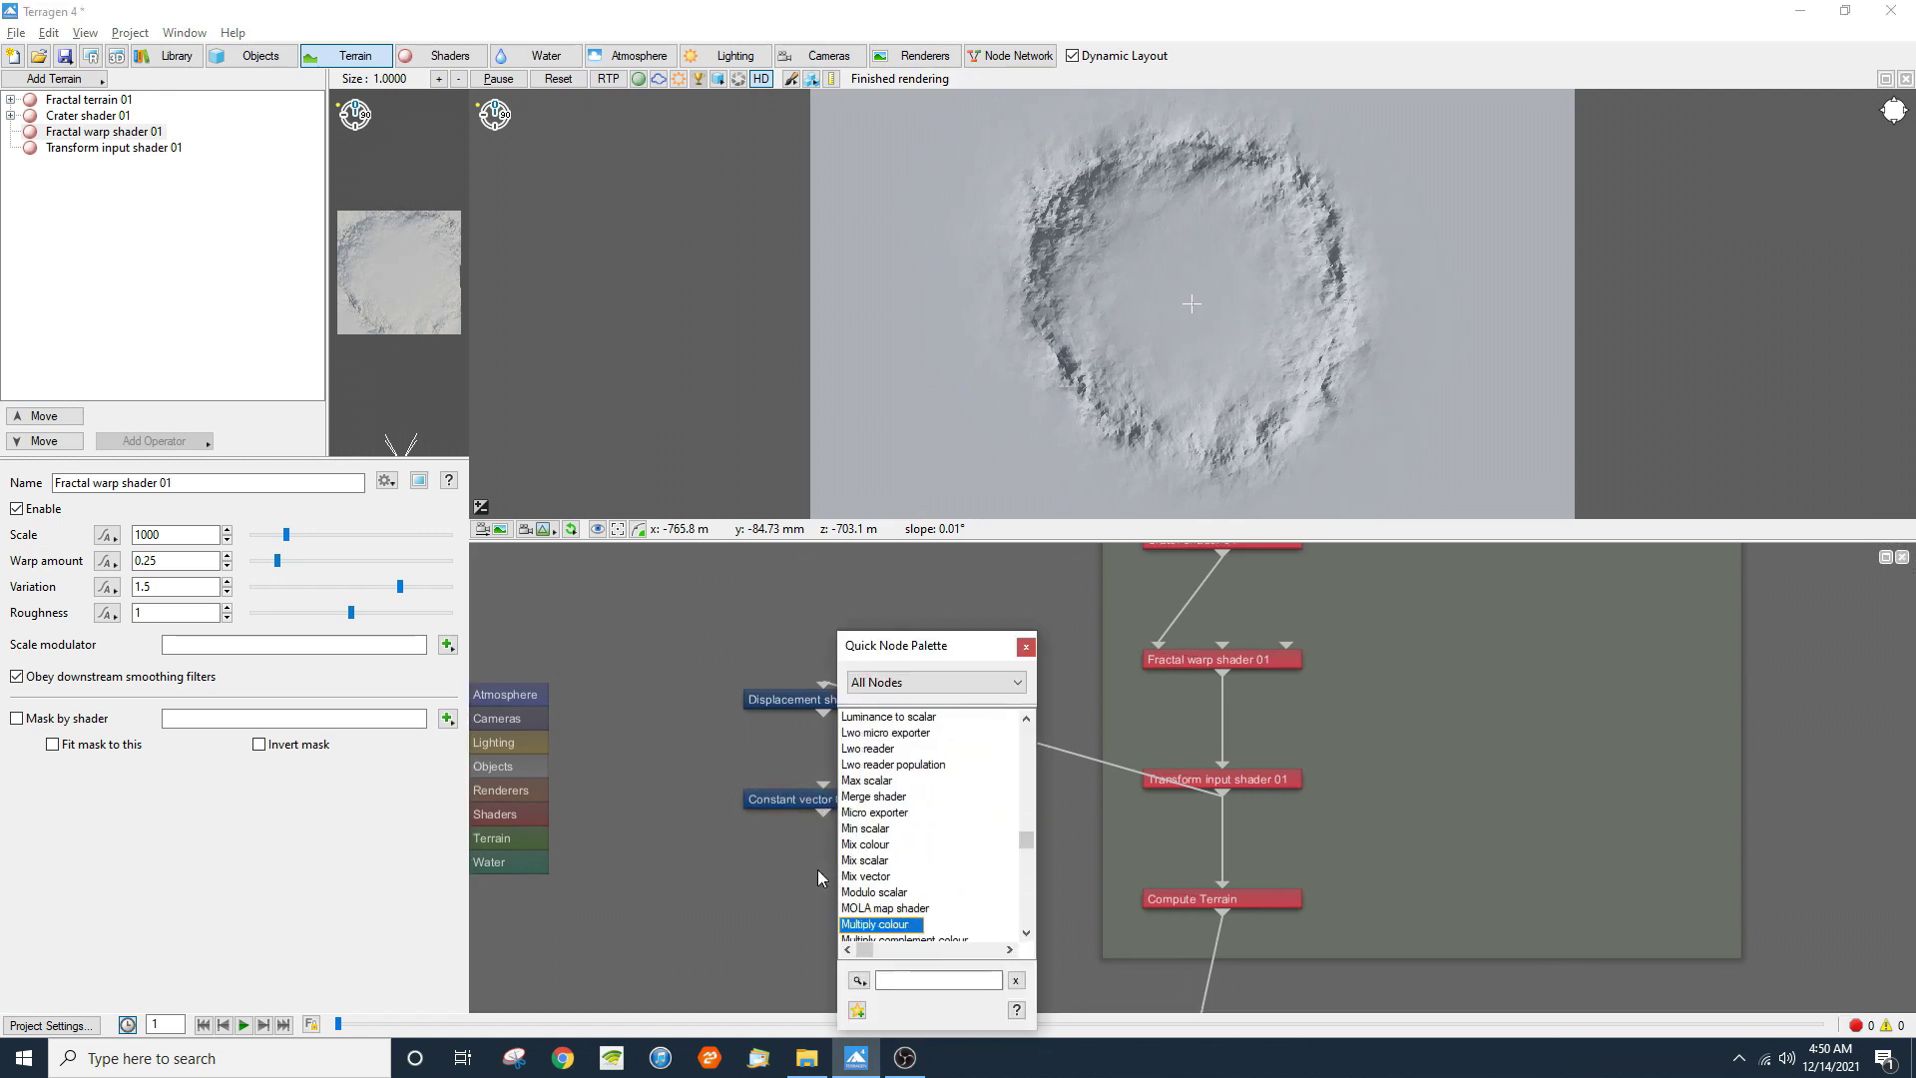
key("Down")
key("Down")
key("Down")
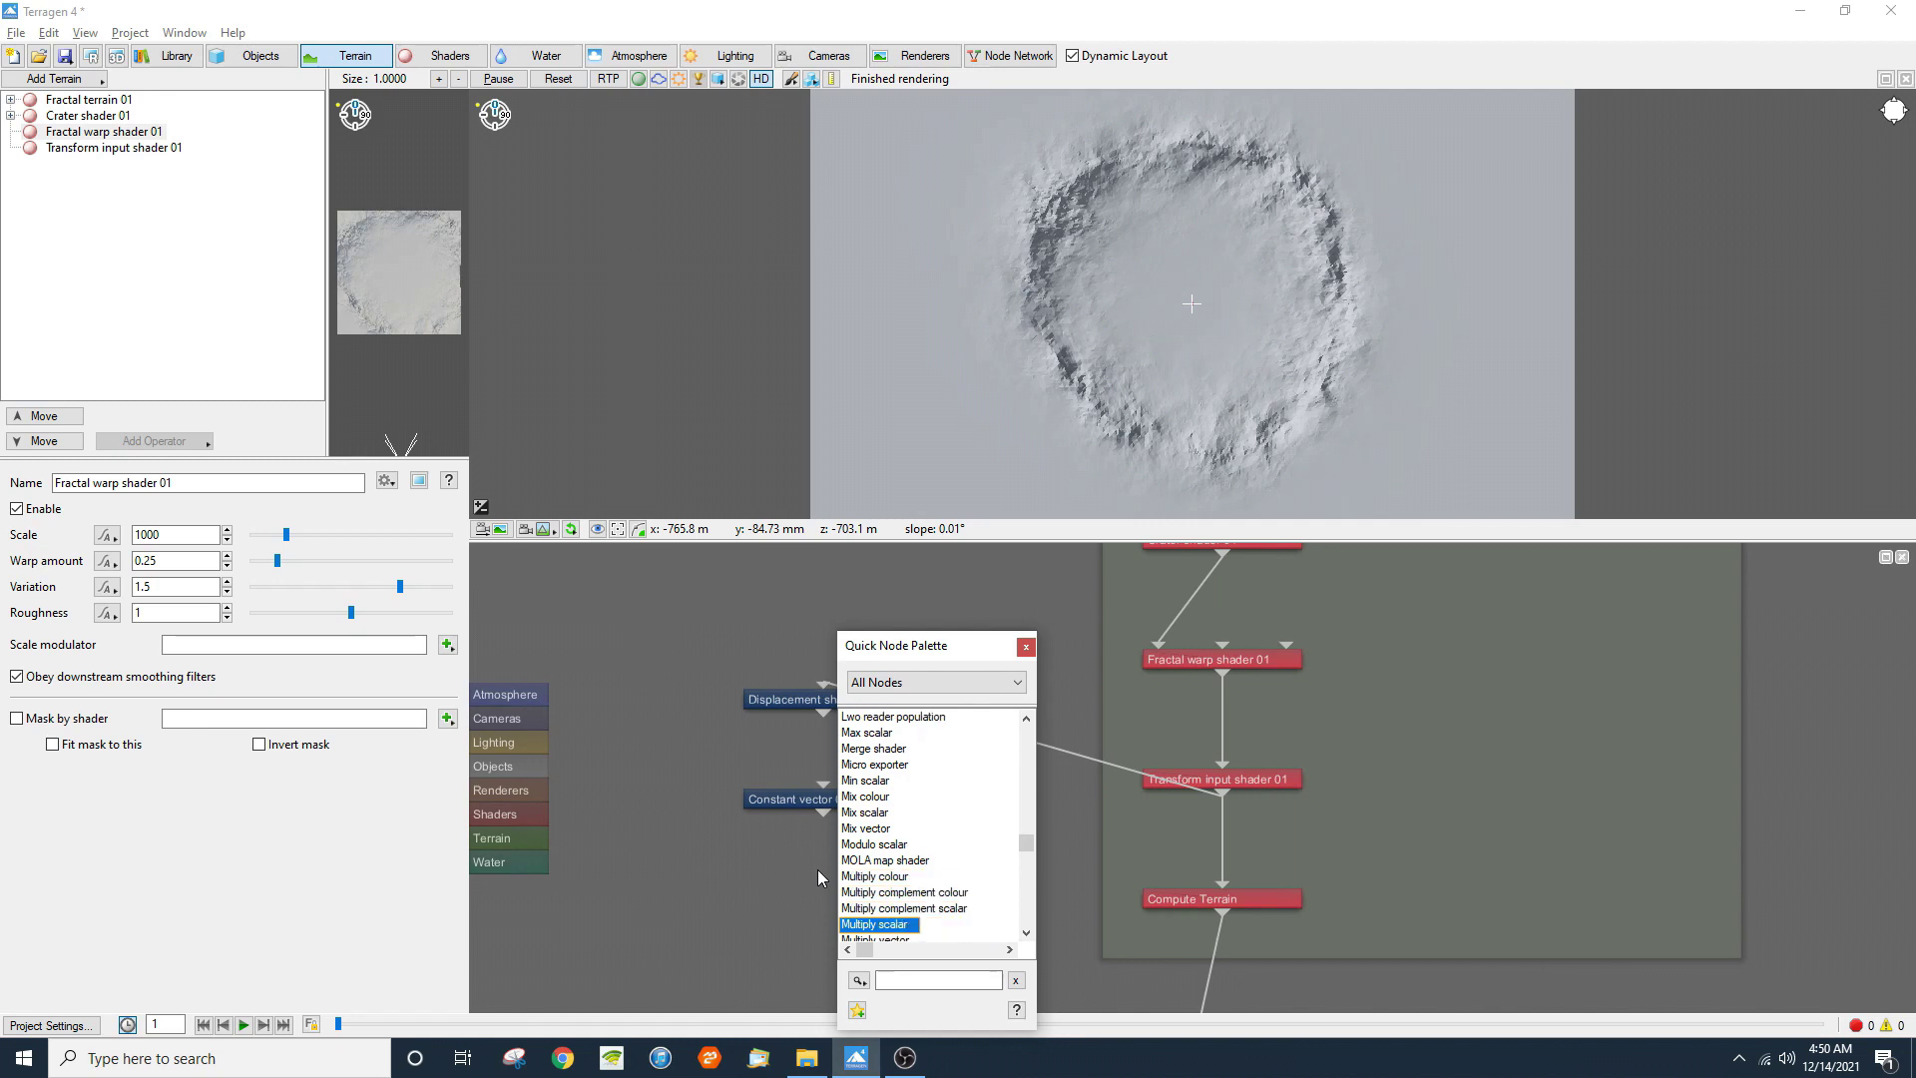
key("Down")
key("Return")
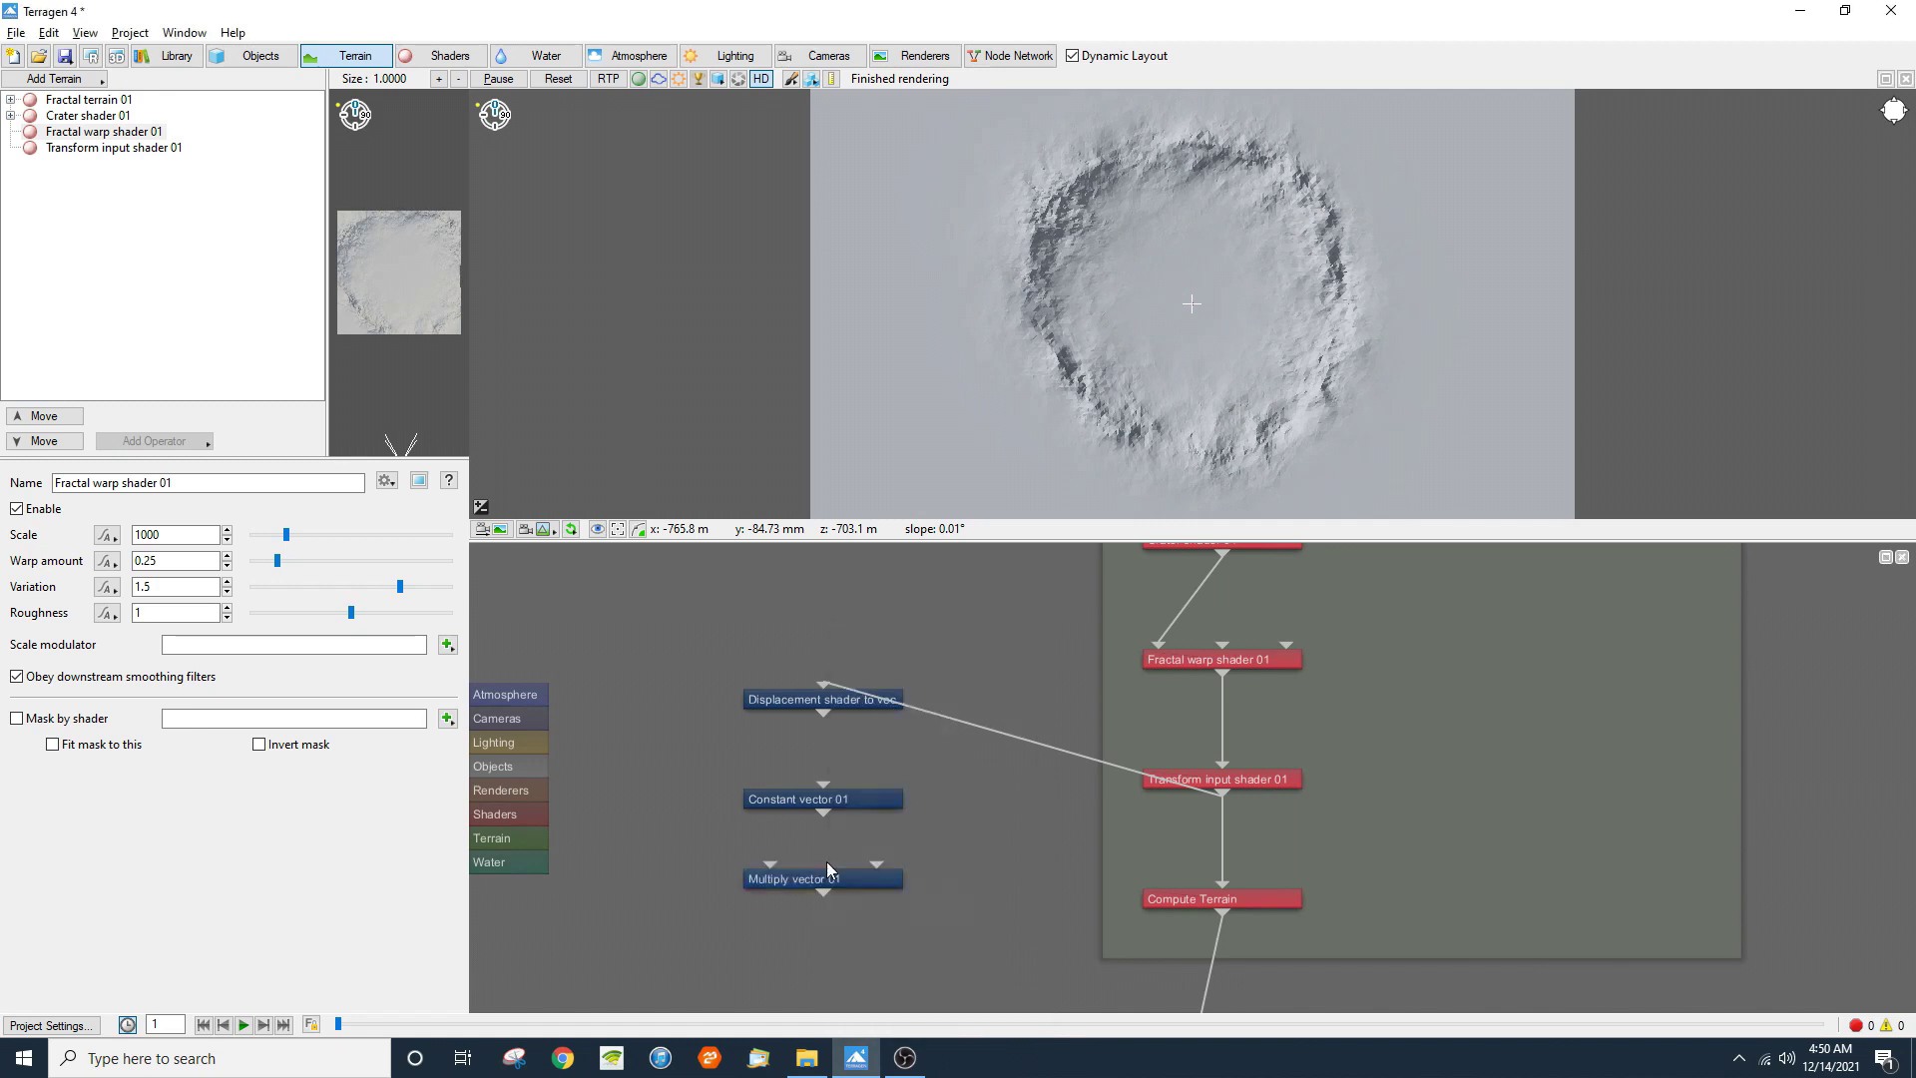
Step: Feed Displacement shader to vector into the Multiply vector's first input and Constant vector into its second, arranging the nodes compactly
left_click_drag(824, 815, 871, 874)
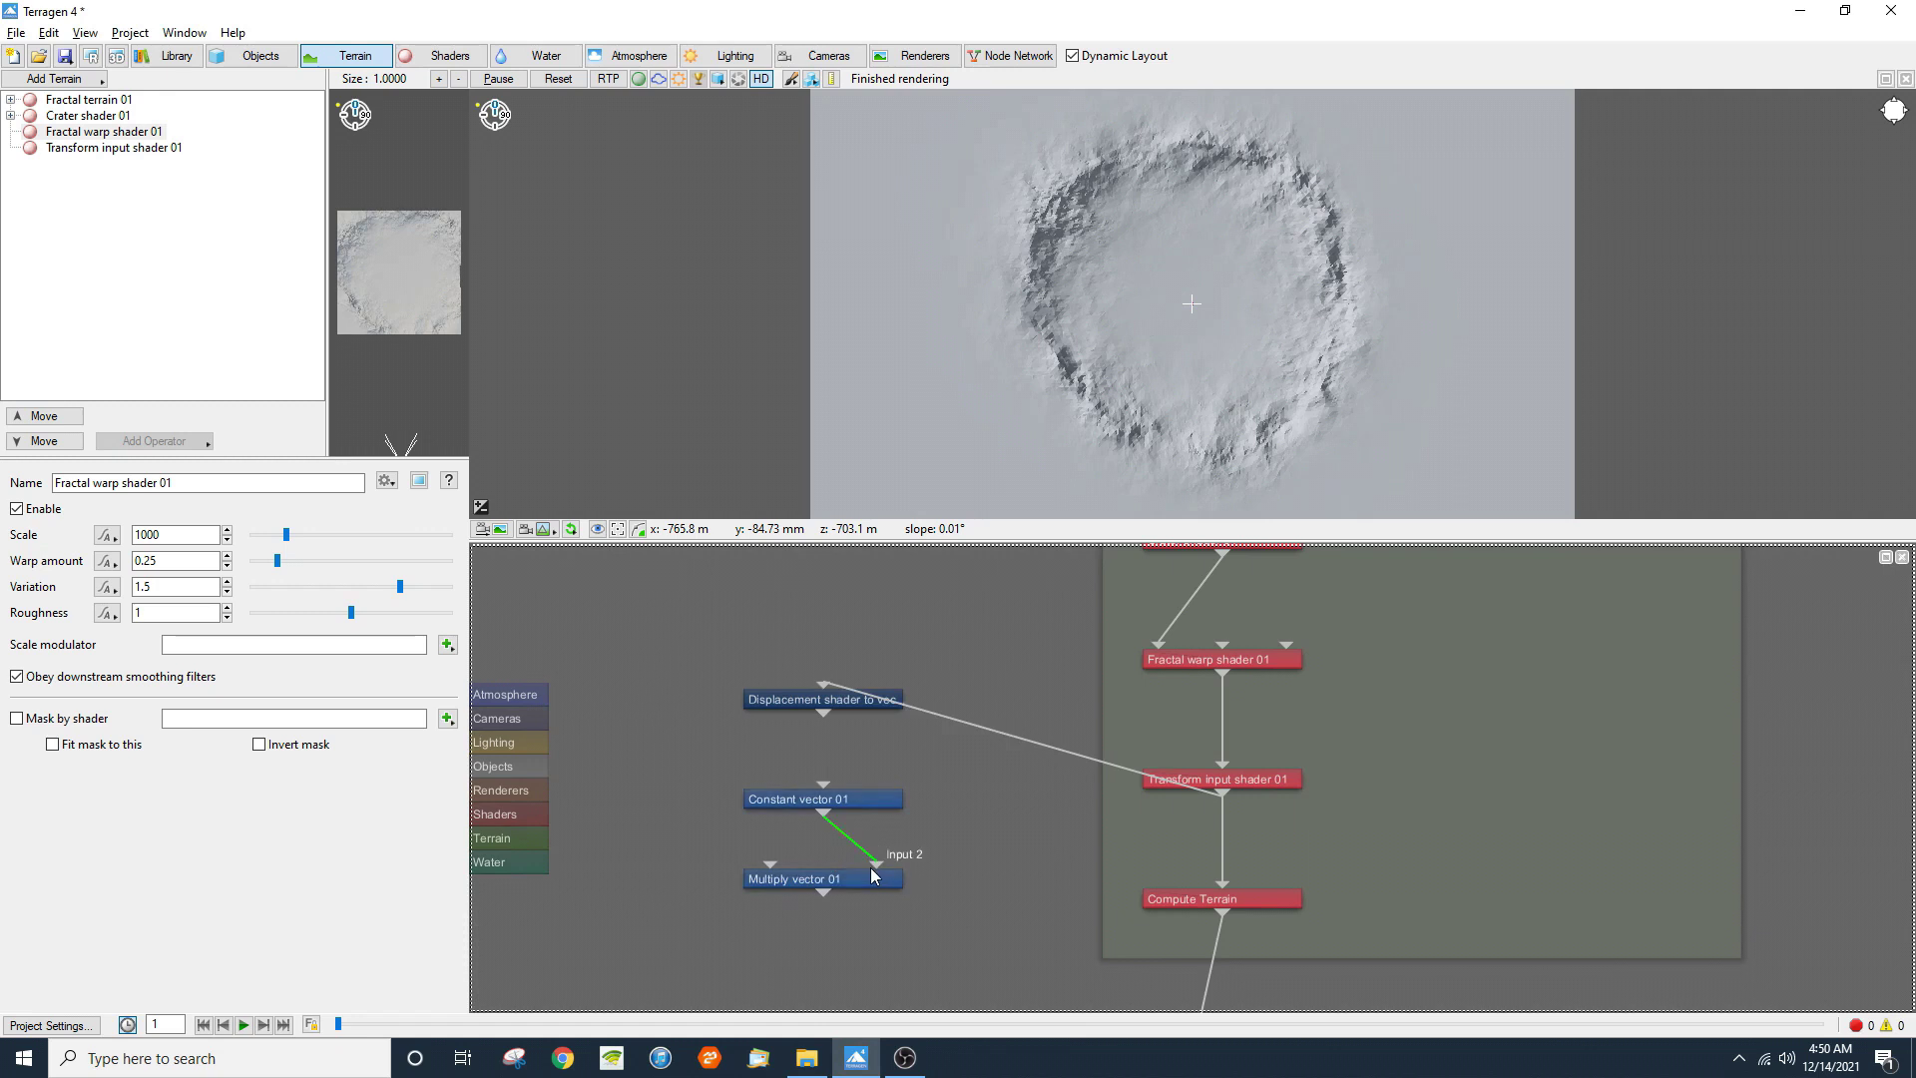
left_click_drag(871, 875, 875, 866)
left_click_drag(823, 714, 769, 864)
left_click_drag(851, 804, 991, 765)
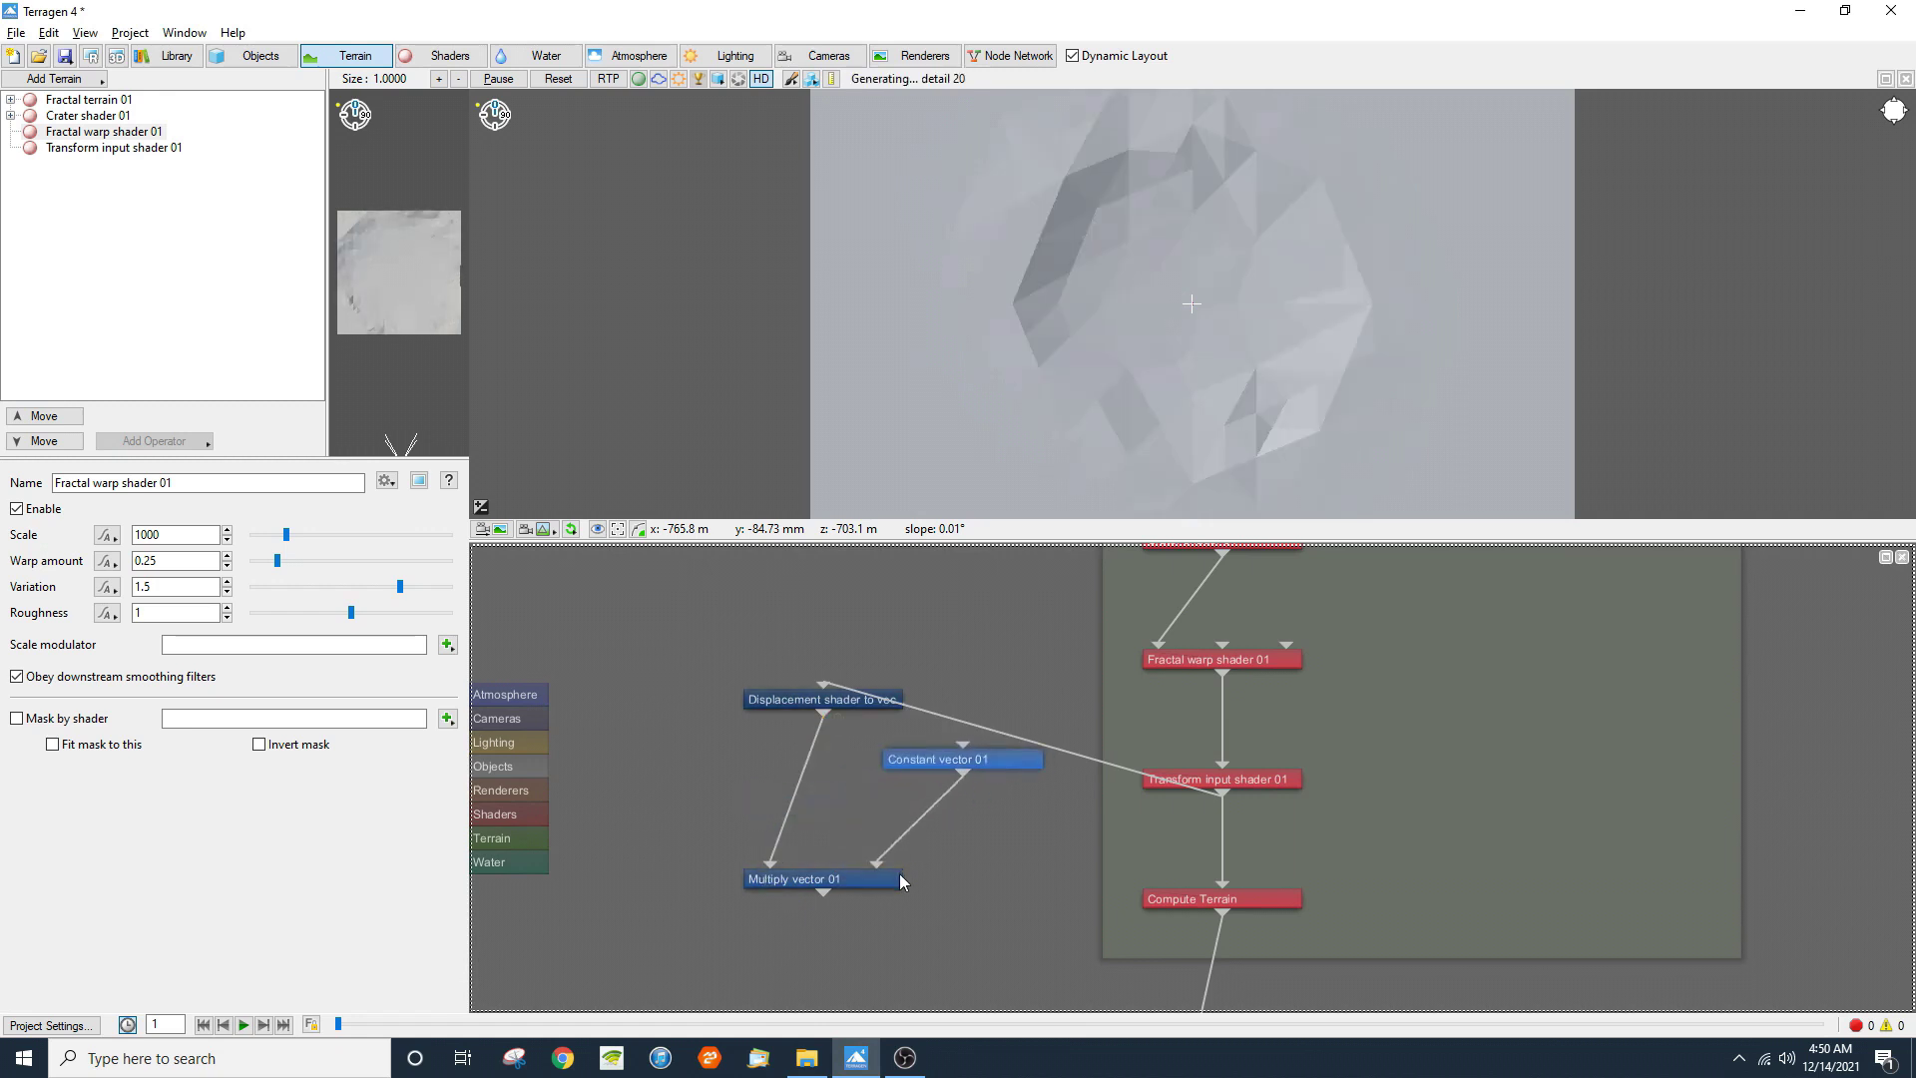
left_click_drag(862, 886, 901, 826)
left_click_drag(949, 761, 929, 781)
Step: Set the Constant vector's three components to 0.001 each and close its settings
double_click(929, 781)
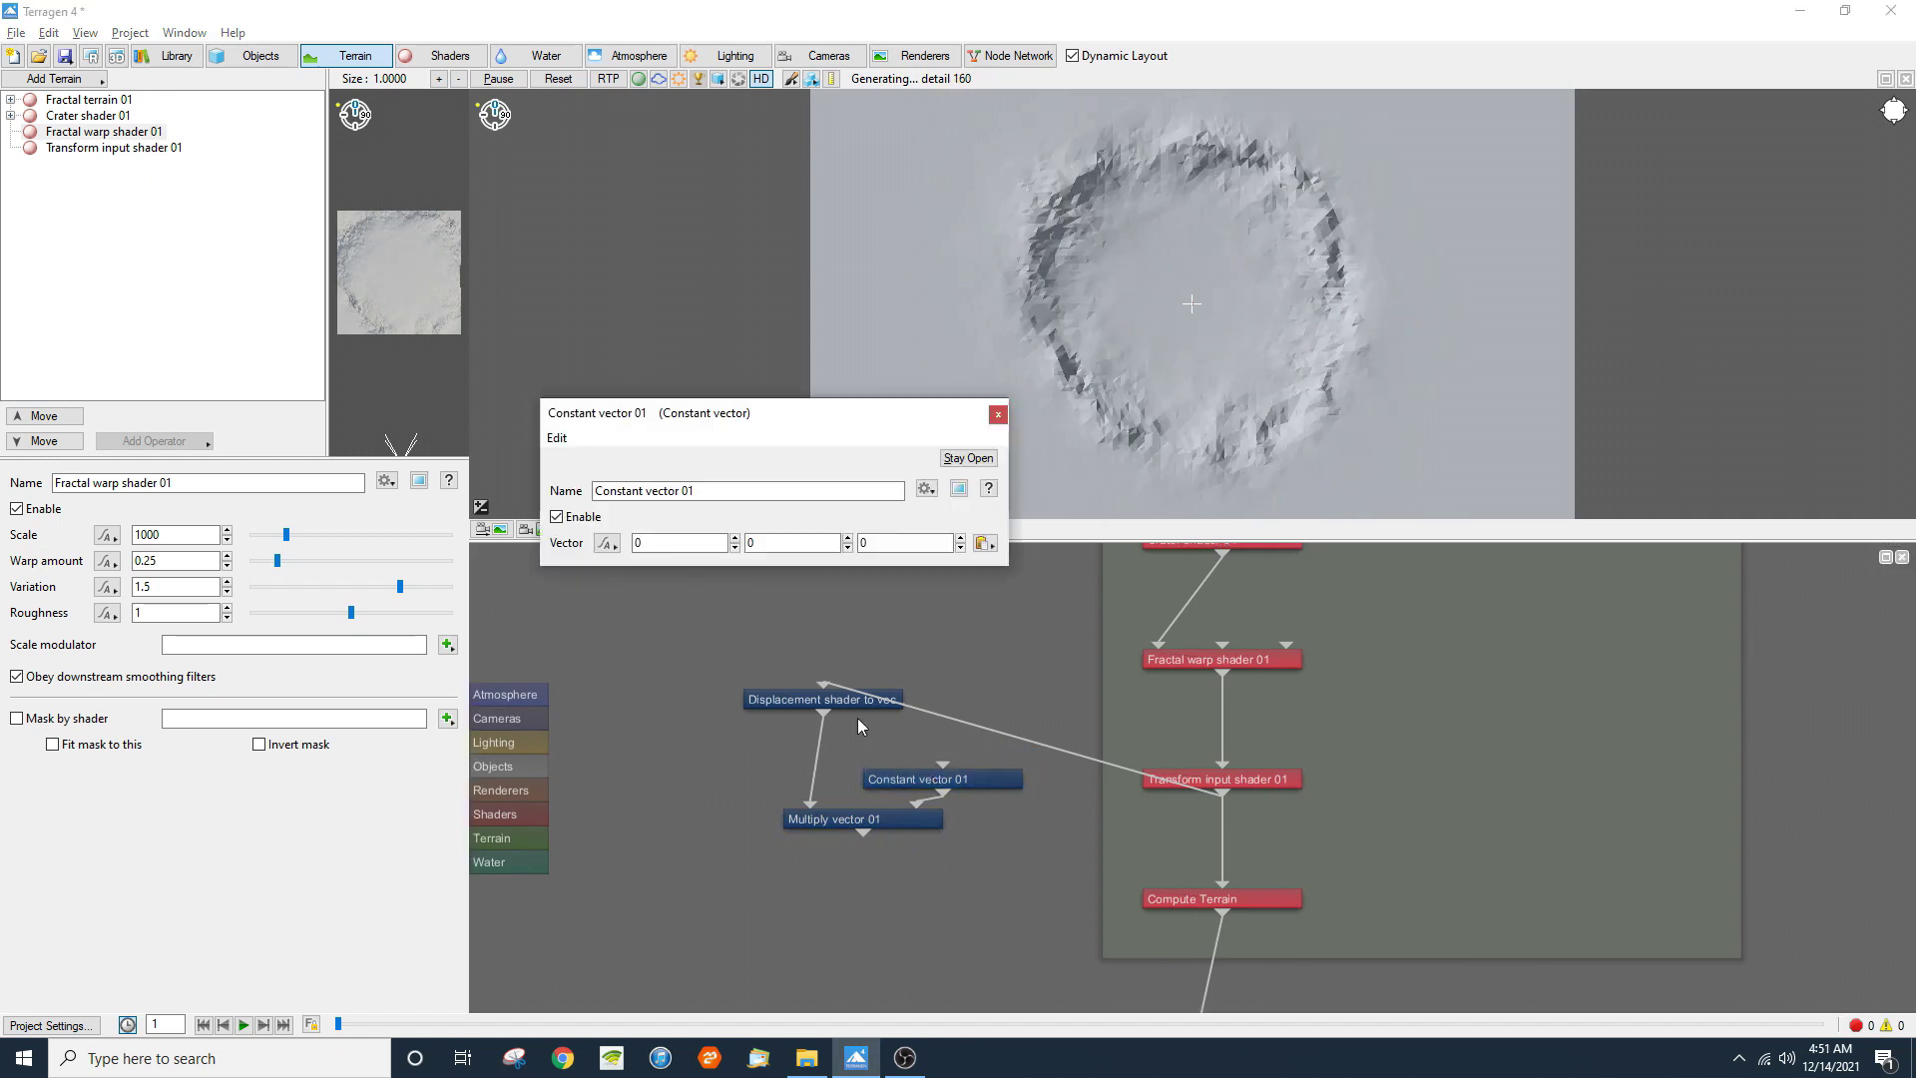
left_click(661, 547)
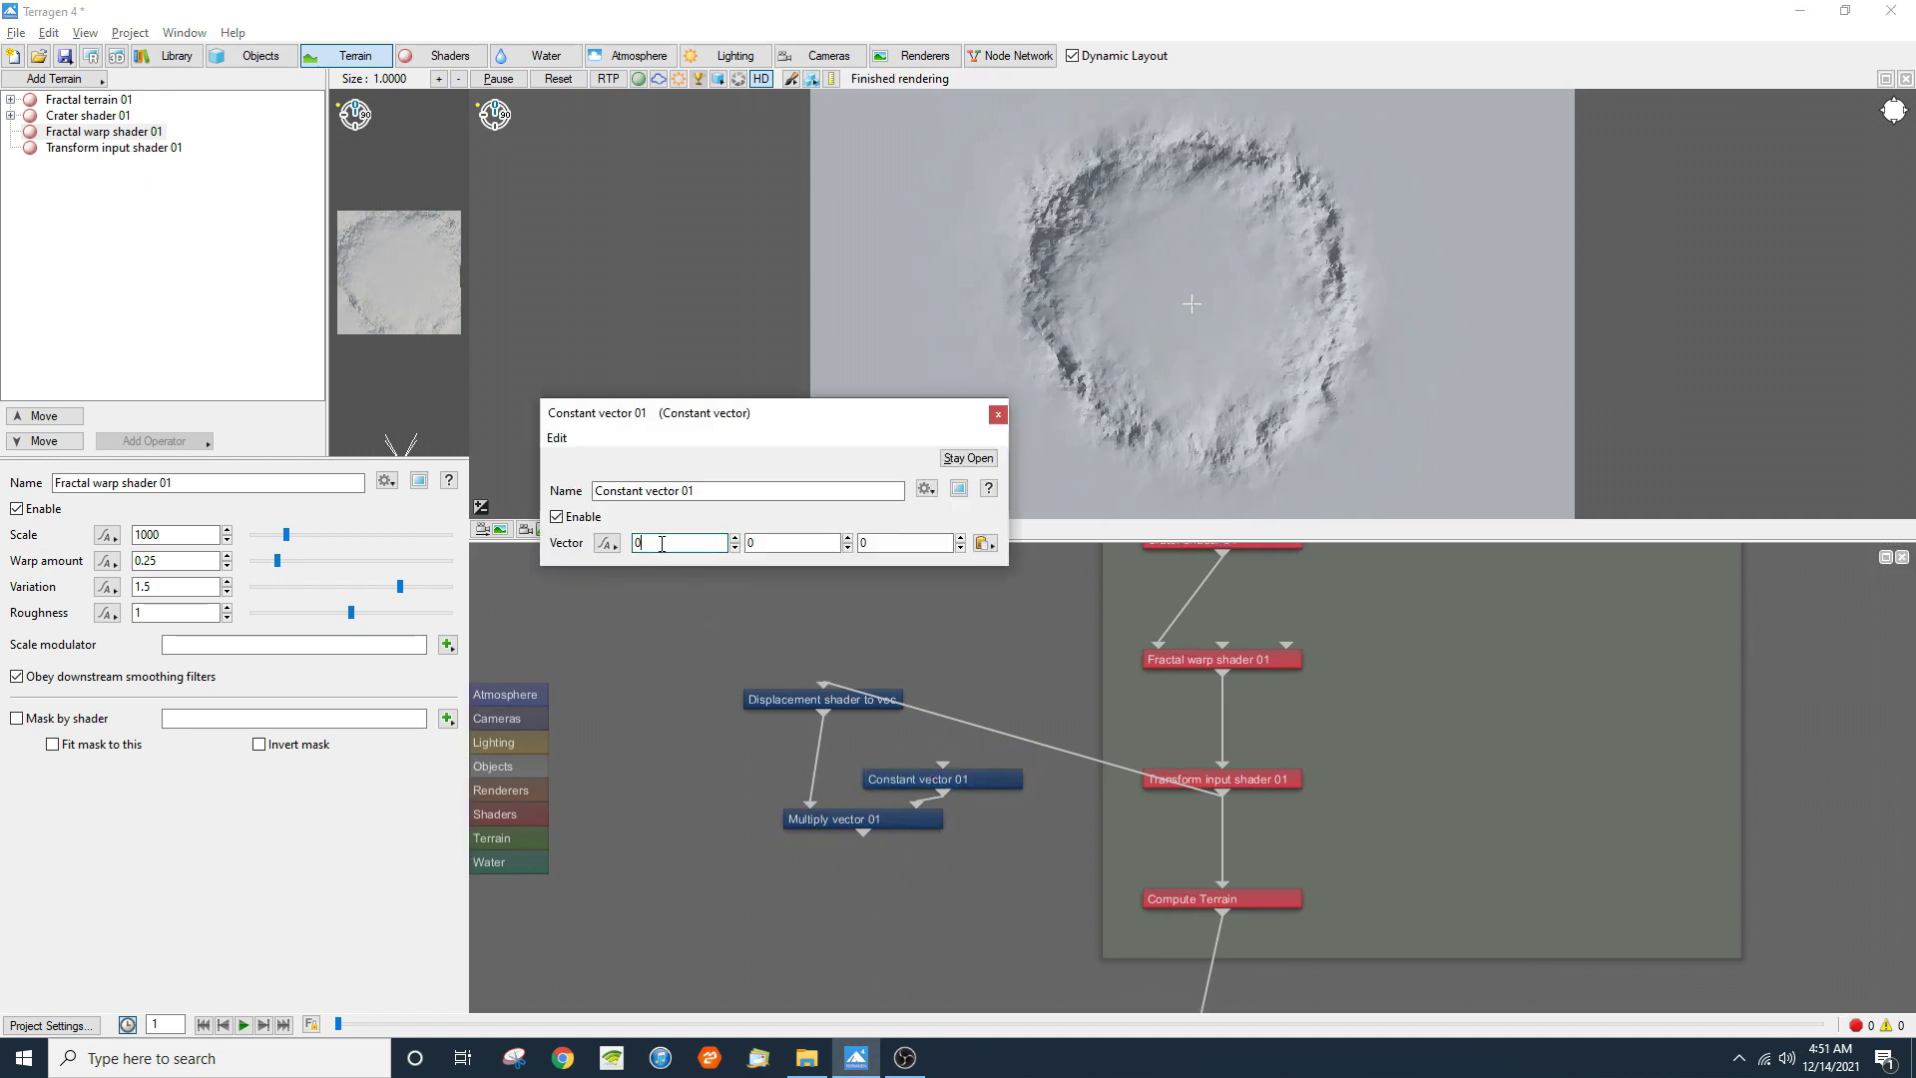
type(".00")
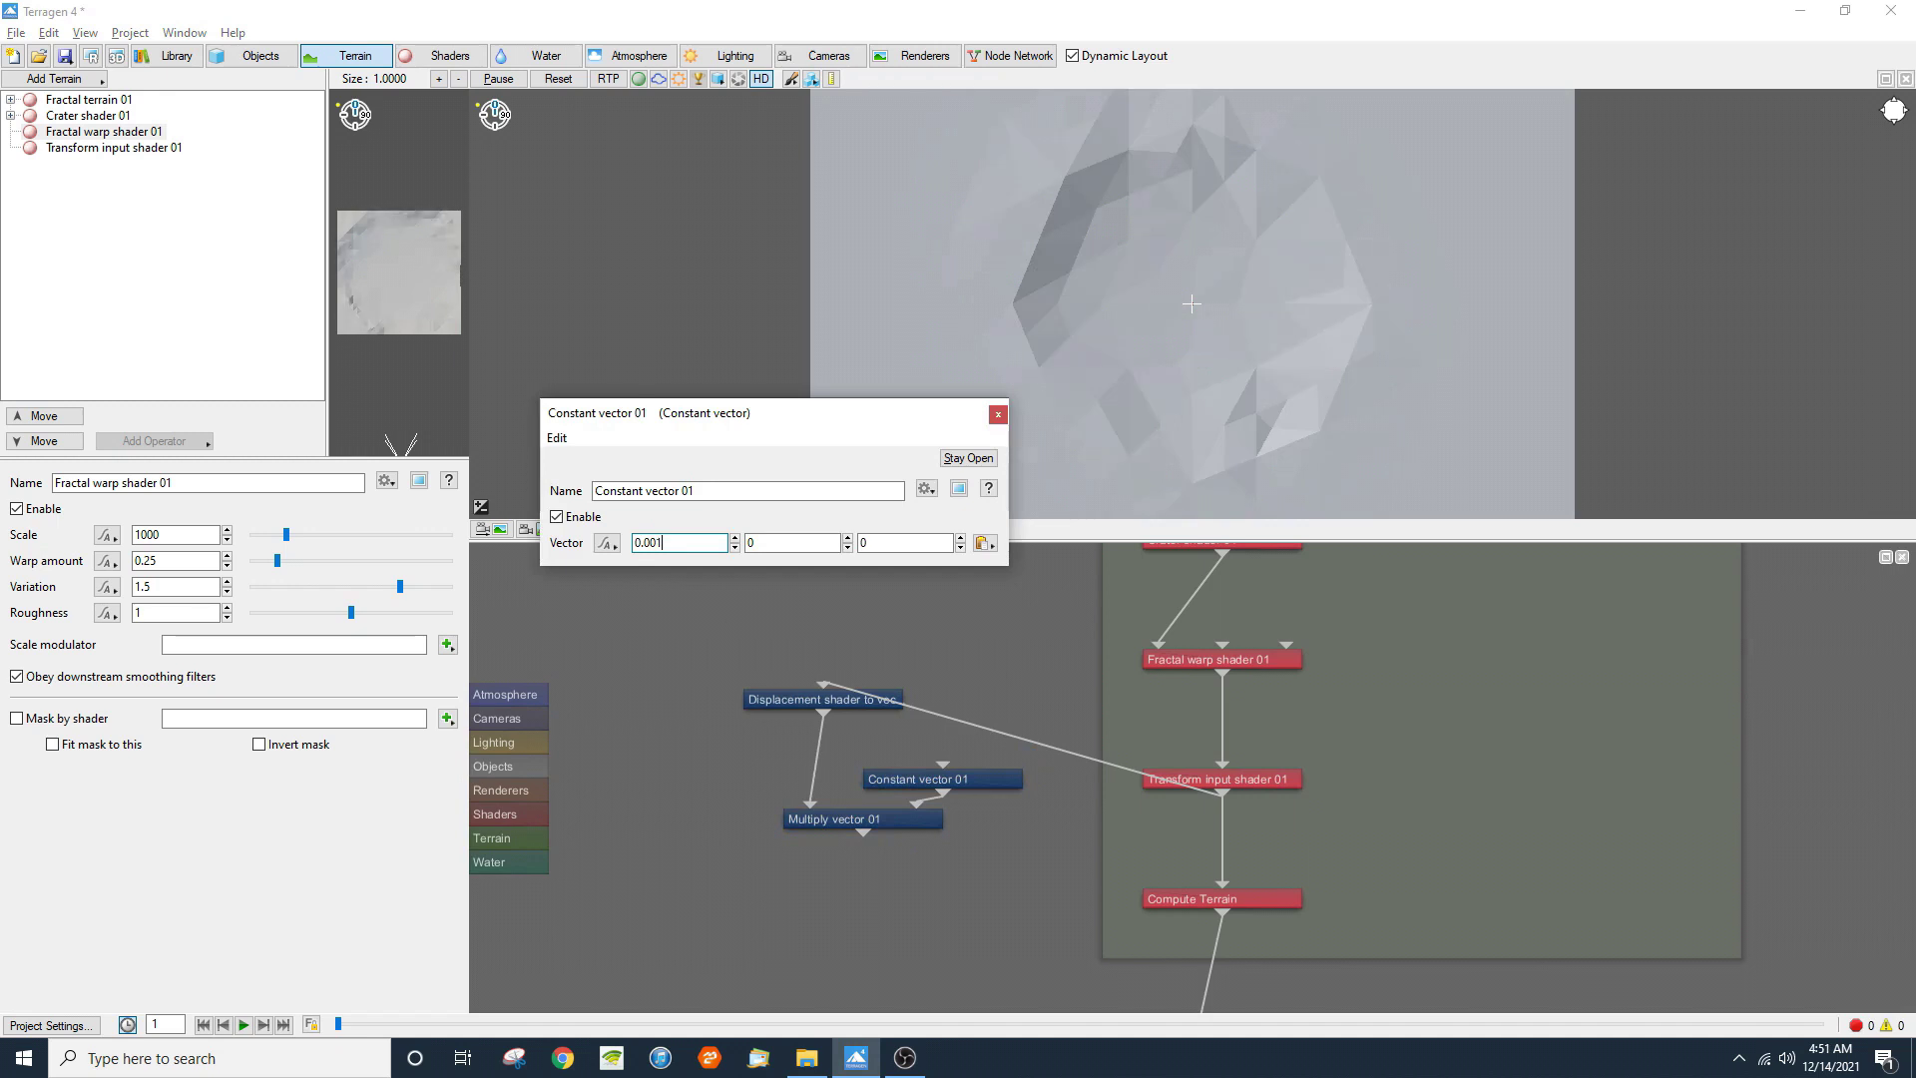
type("1")
key("Tab")
type(".0041")
key("Tab")
type(".0041")
key("BackSpace")
key("BackSpace")
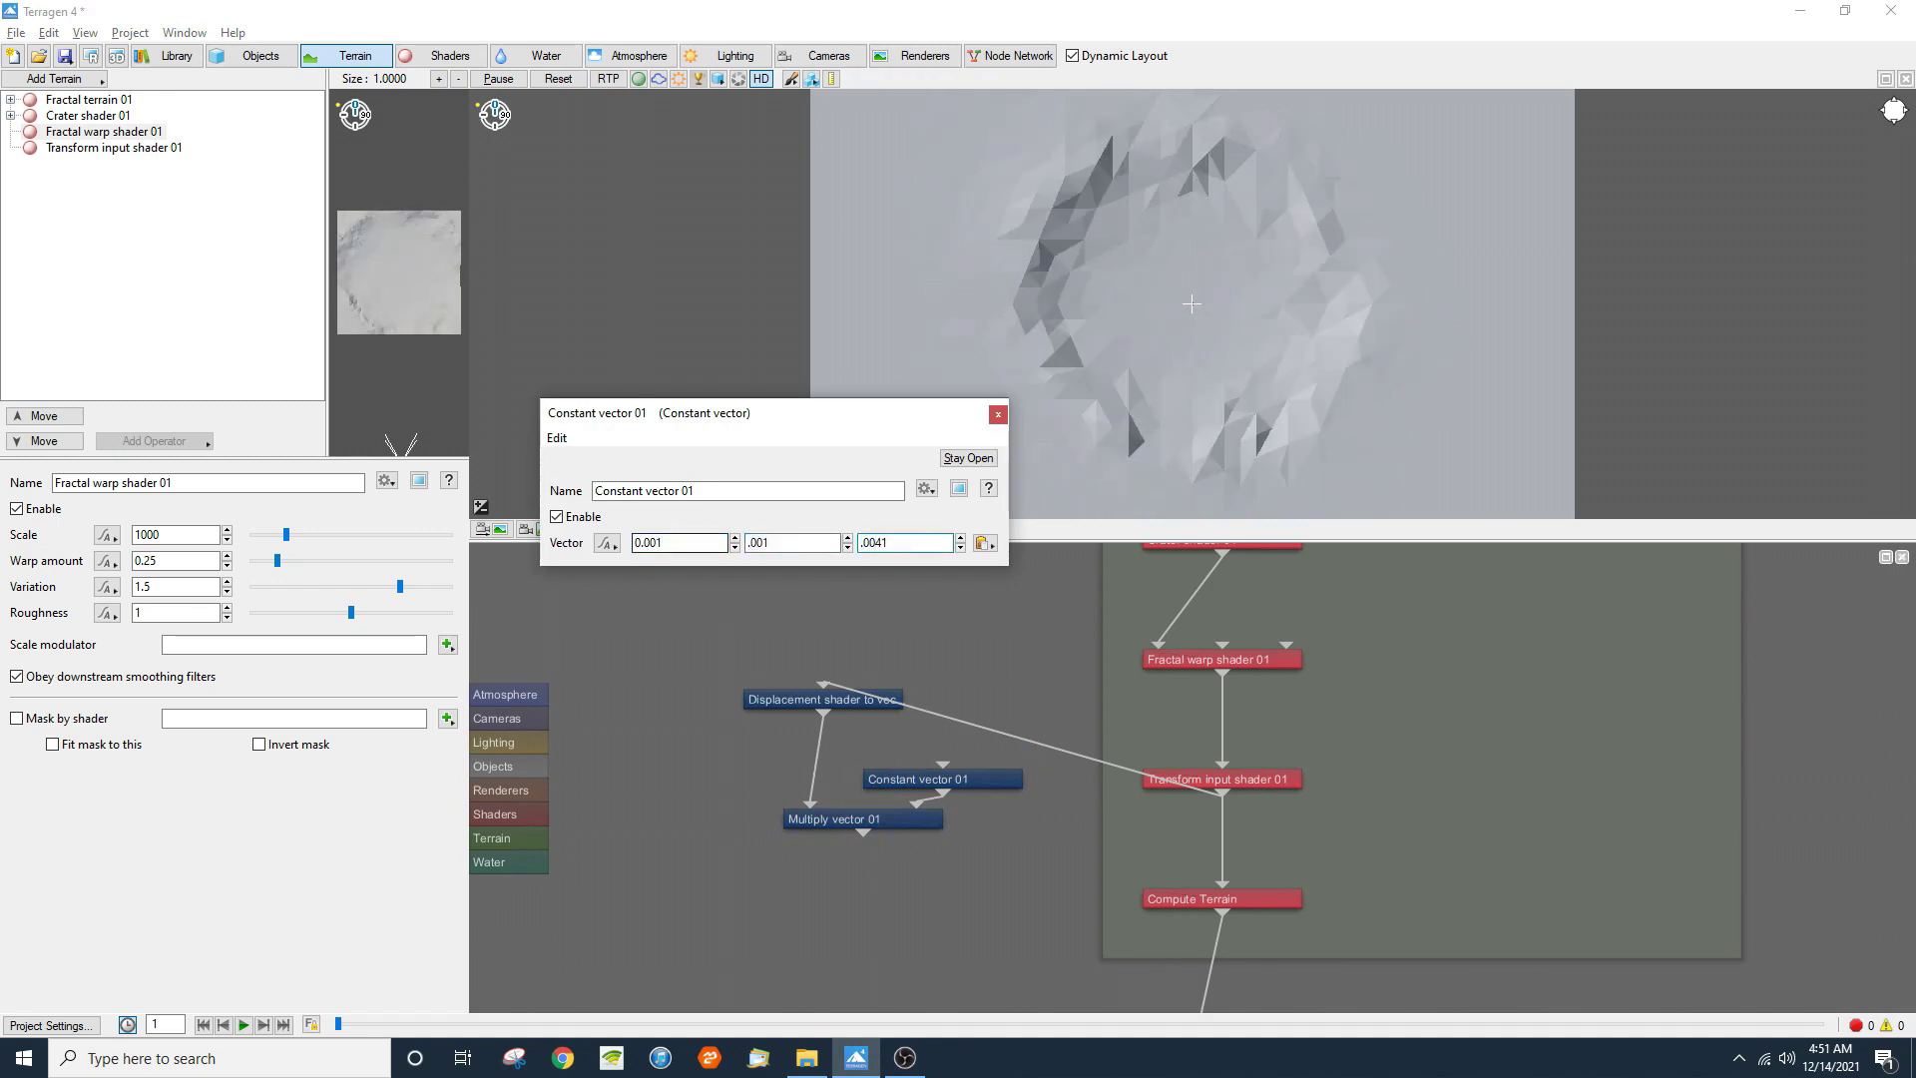
type("1")
left_click(998, 415)
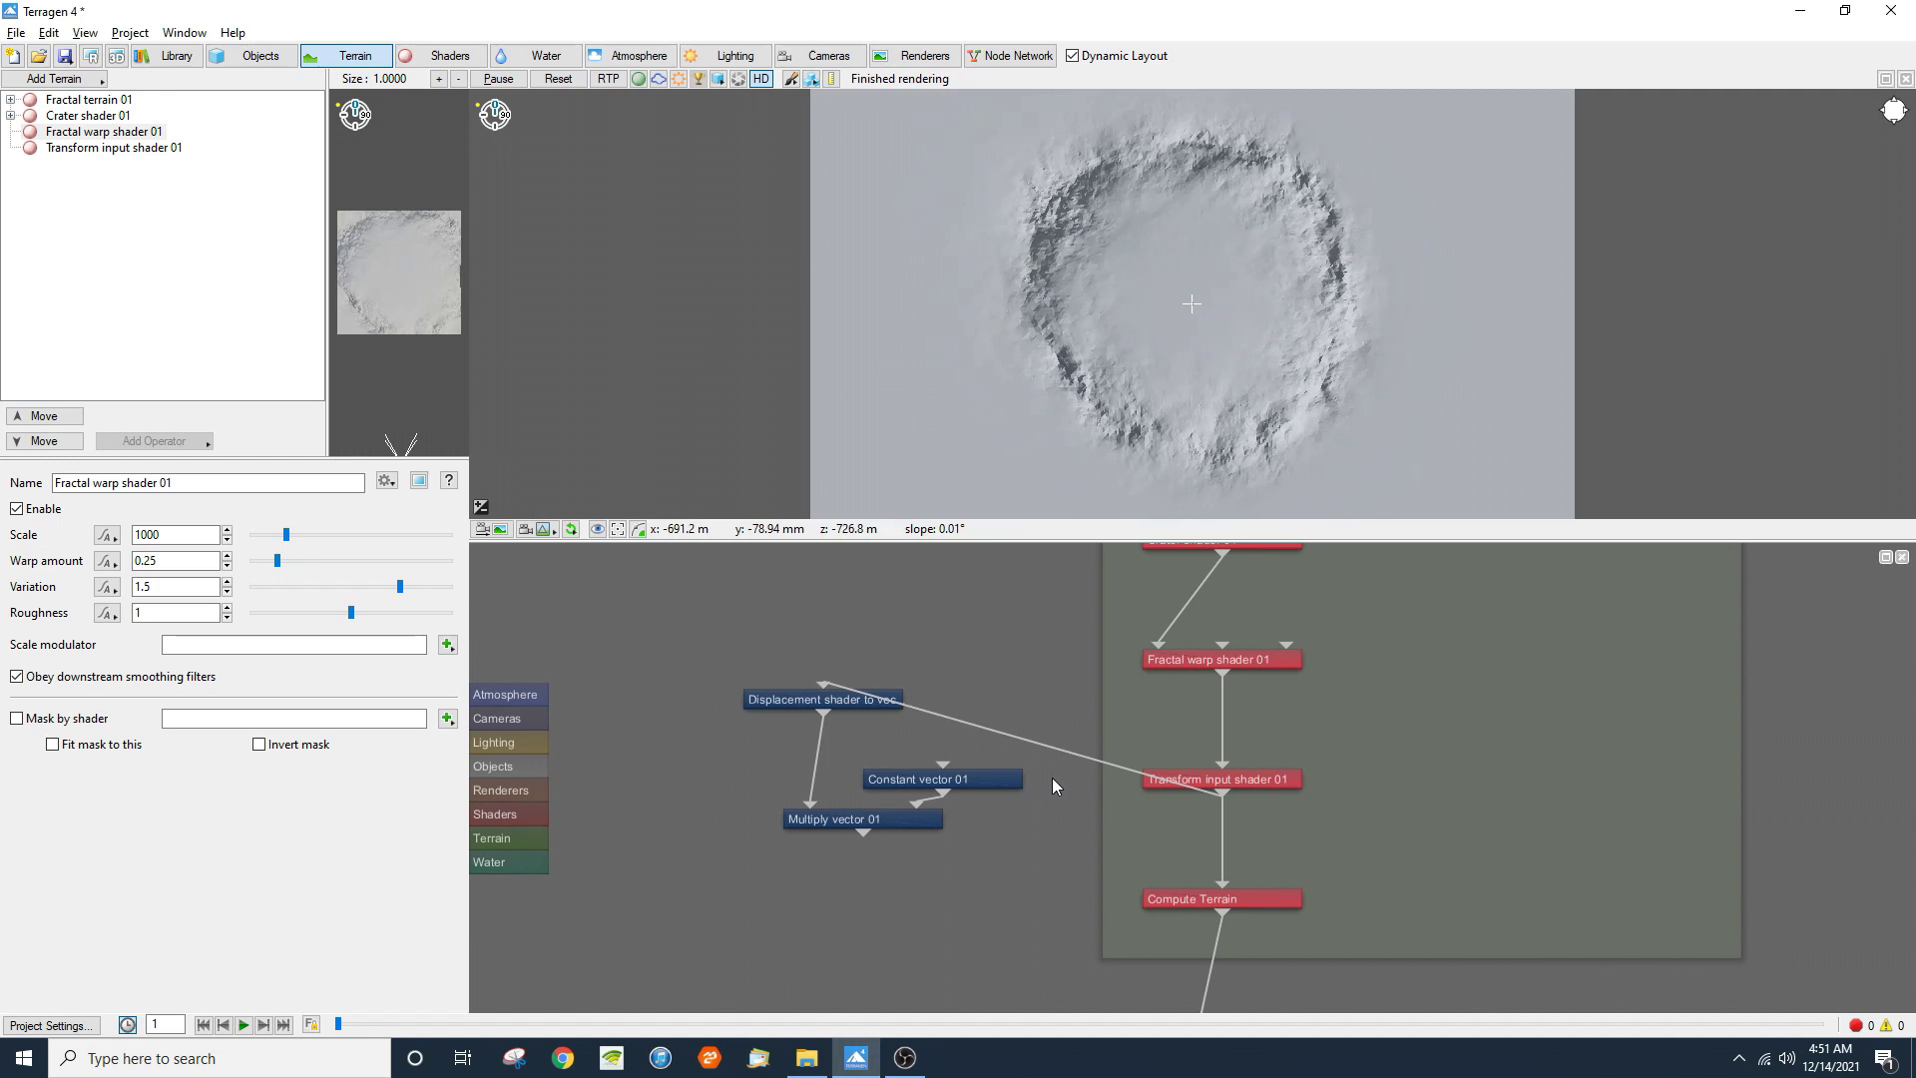
Step: Add a Default shader below the Multiply vector node and feed its luminosity function from the Multiply vector's output
key("Tab")
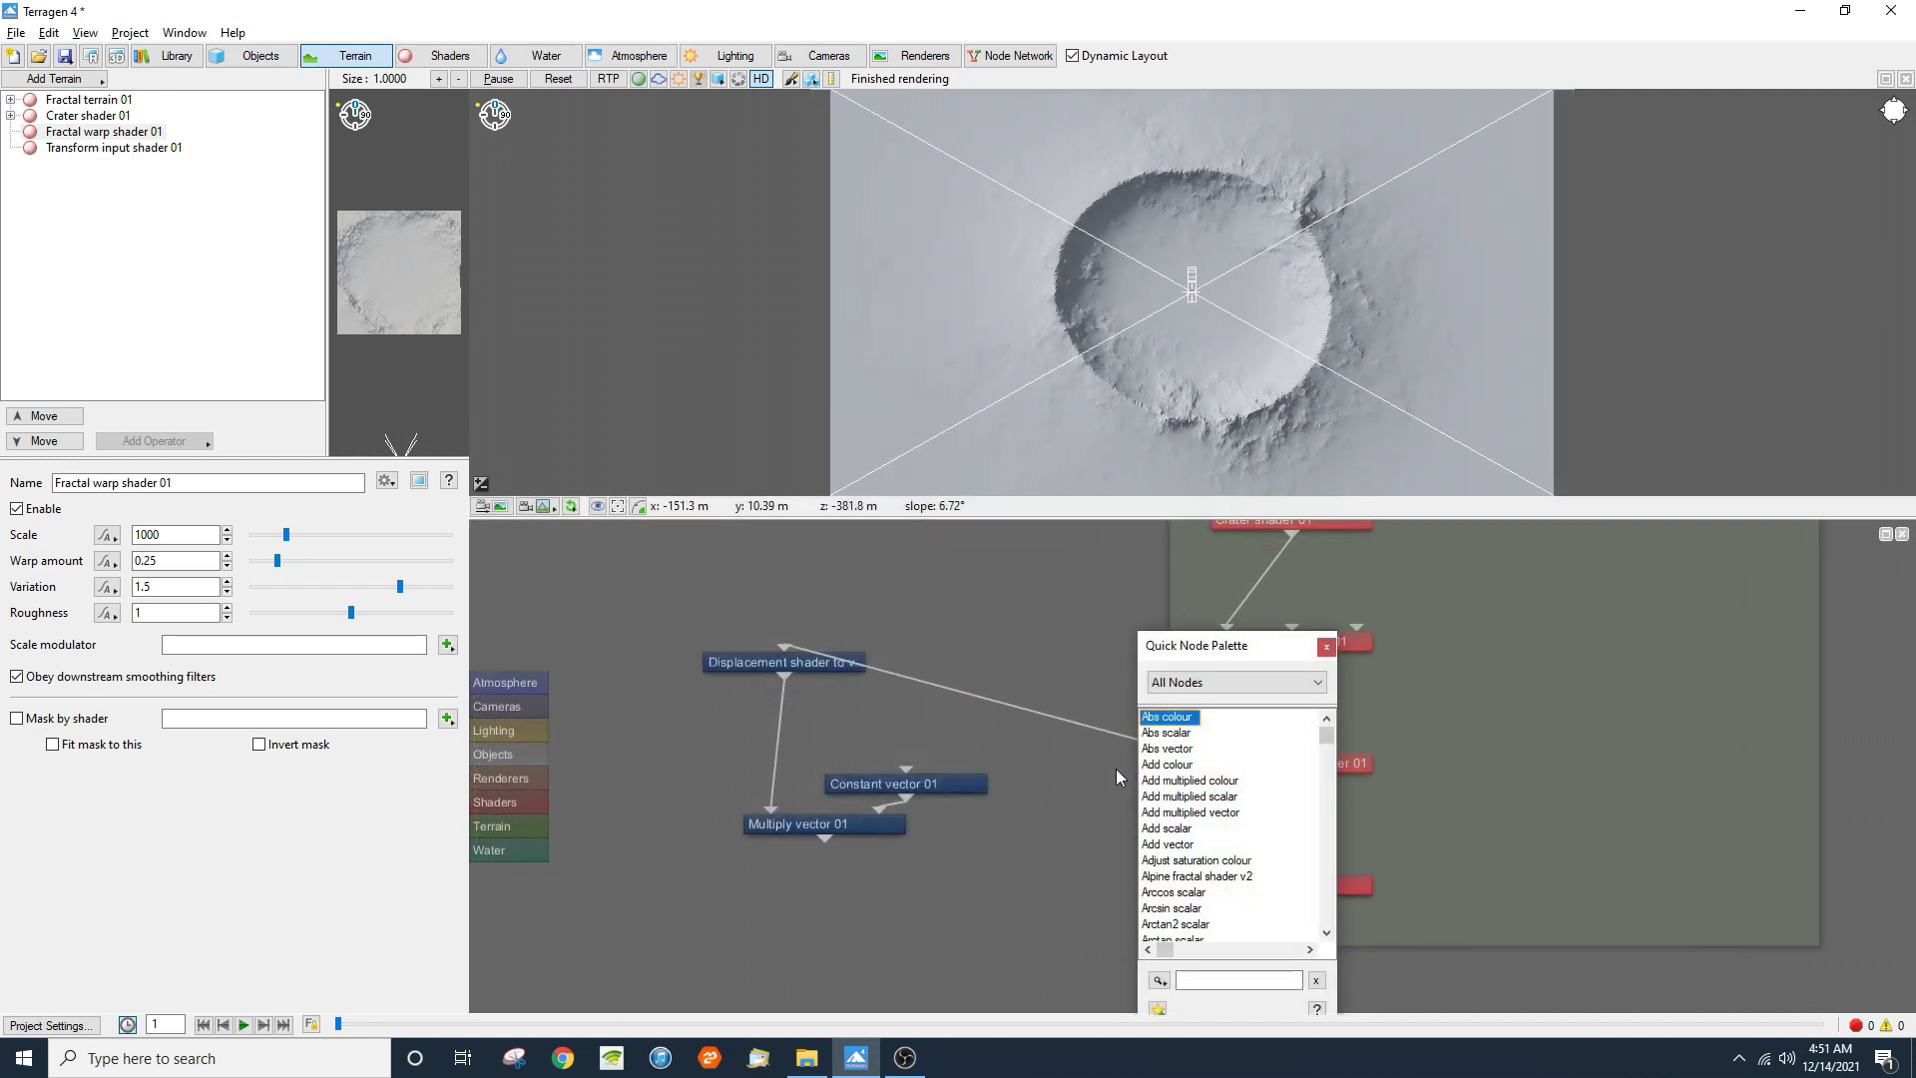
type("default")
key("Return")
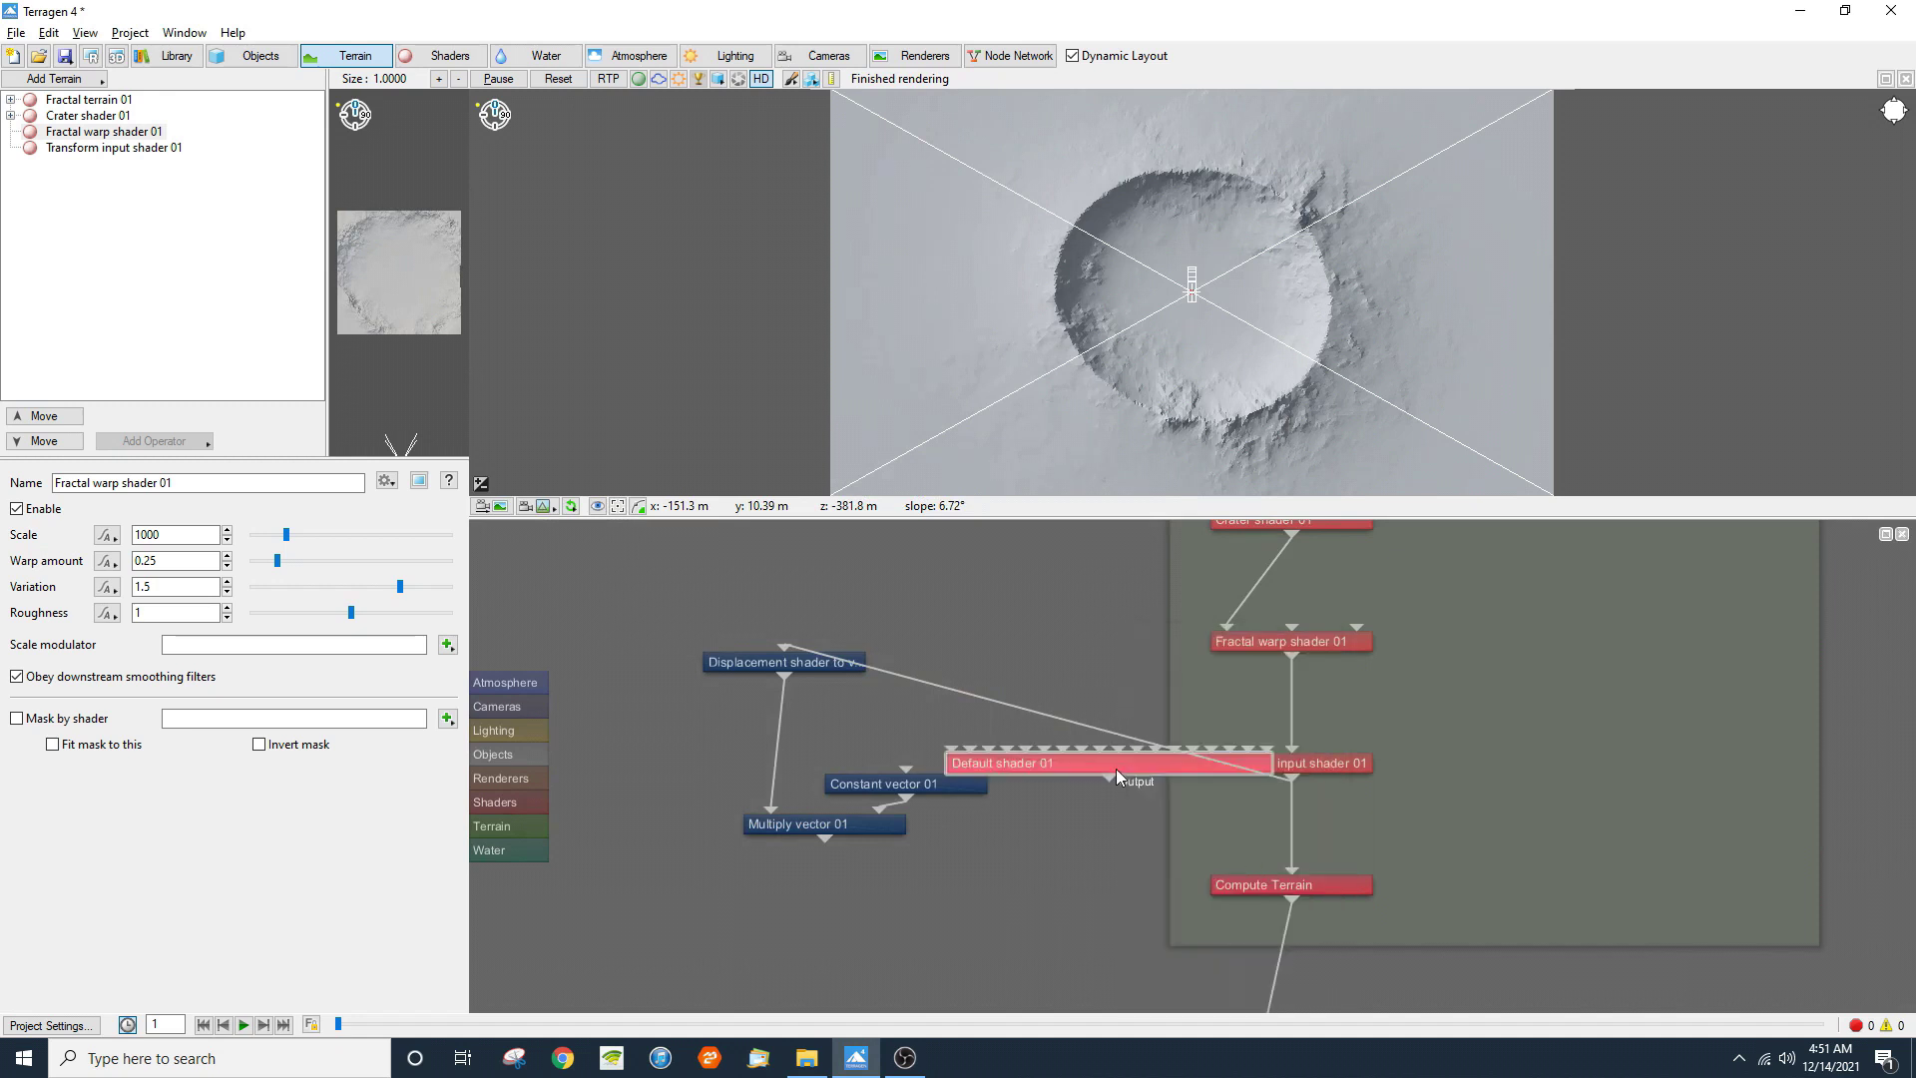
left_click_drag(1110, 769, 912, 913)
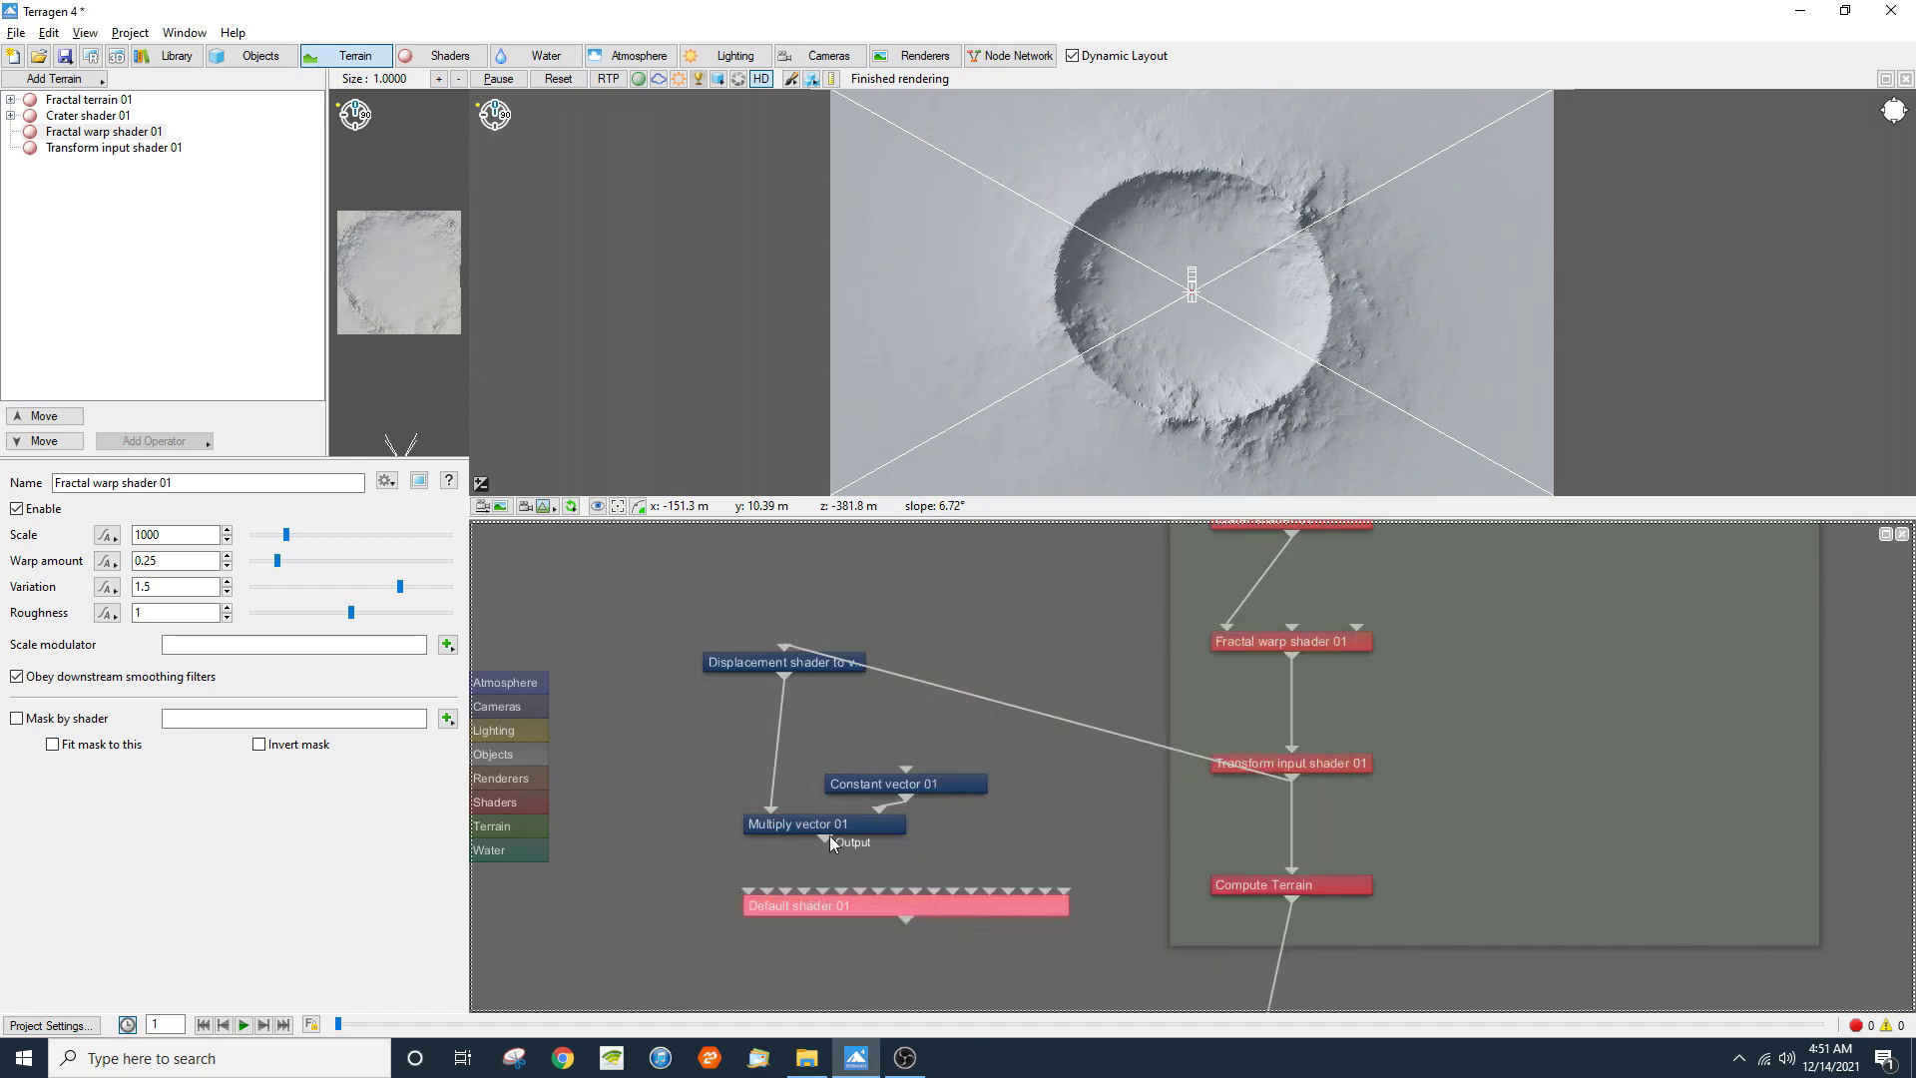
left_click_drag(860, 872, 863, 890)
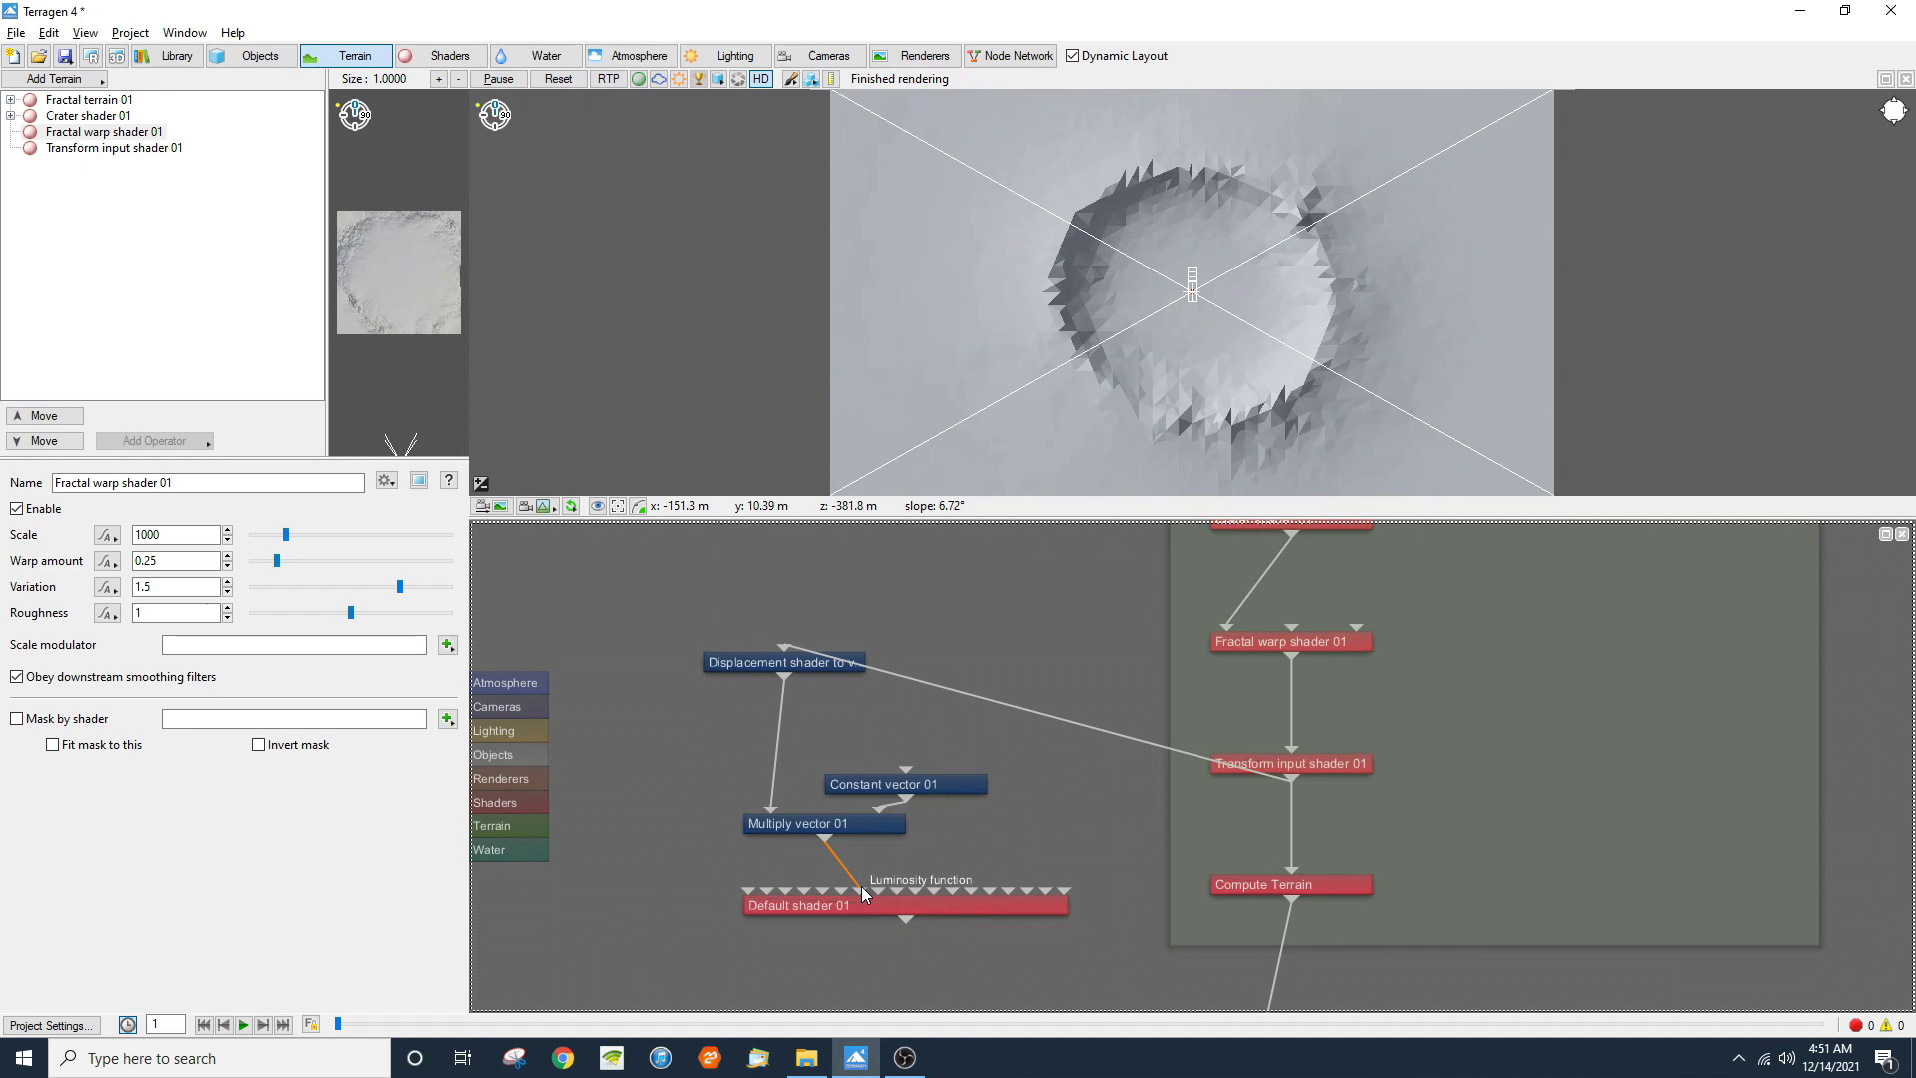
Step: Set the Default shader's luminosity to 1 and its base colour to 0
double_click(870, 904)
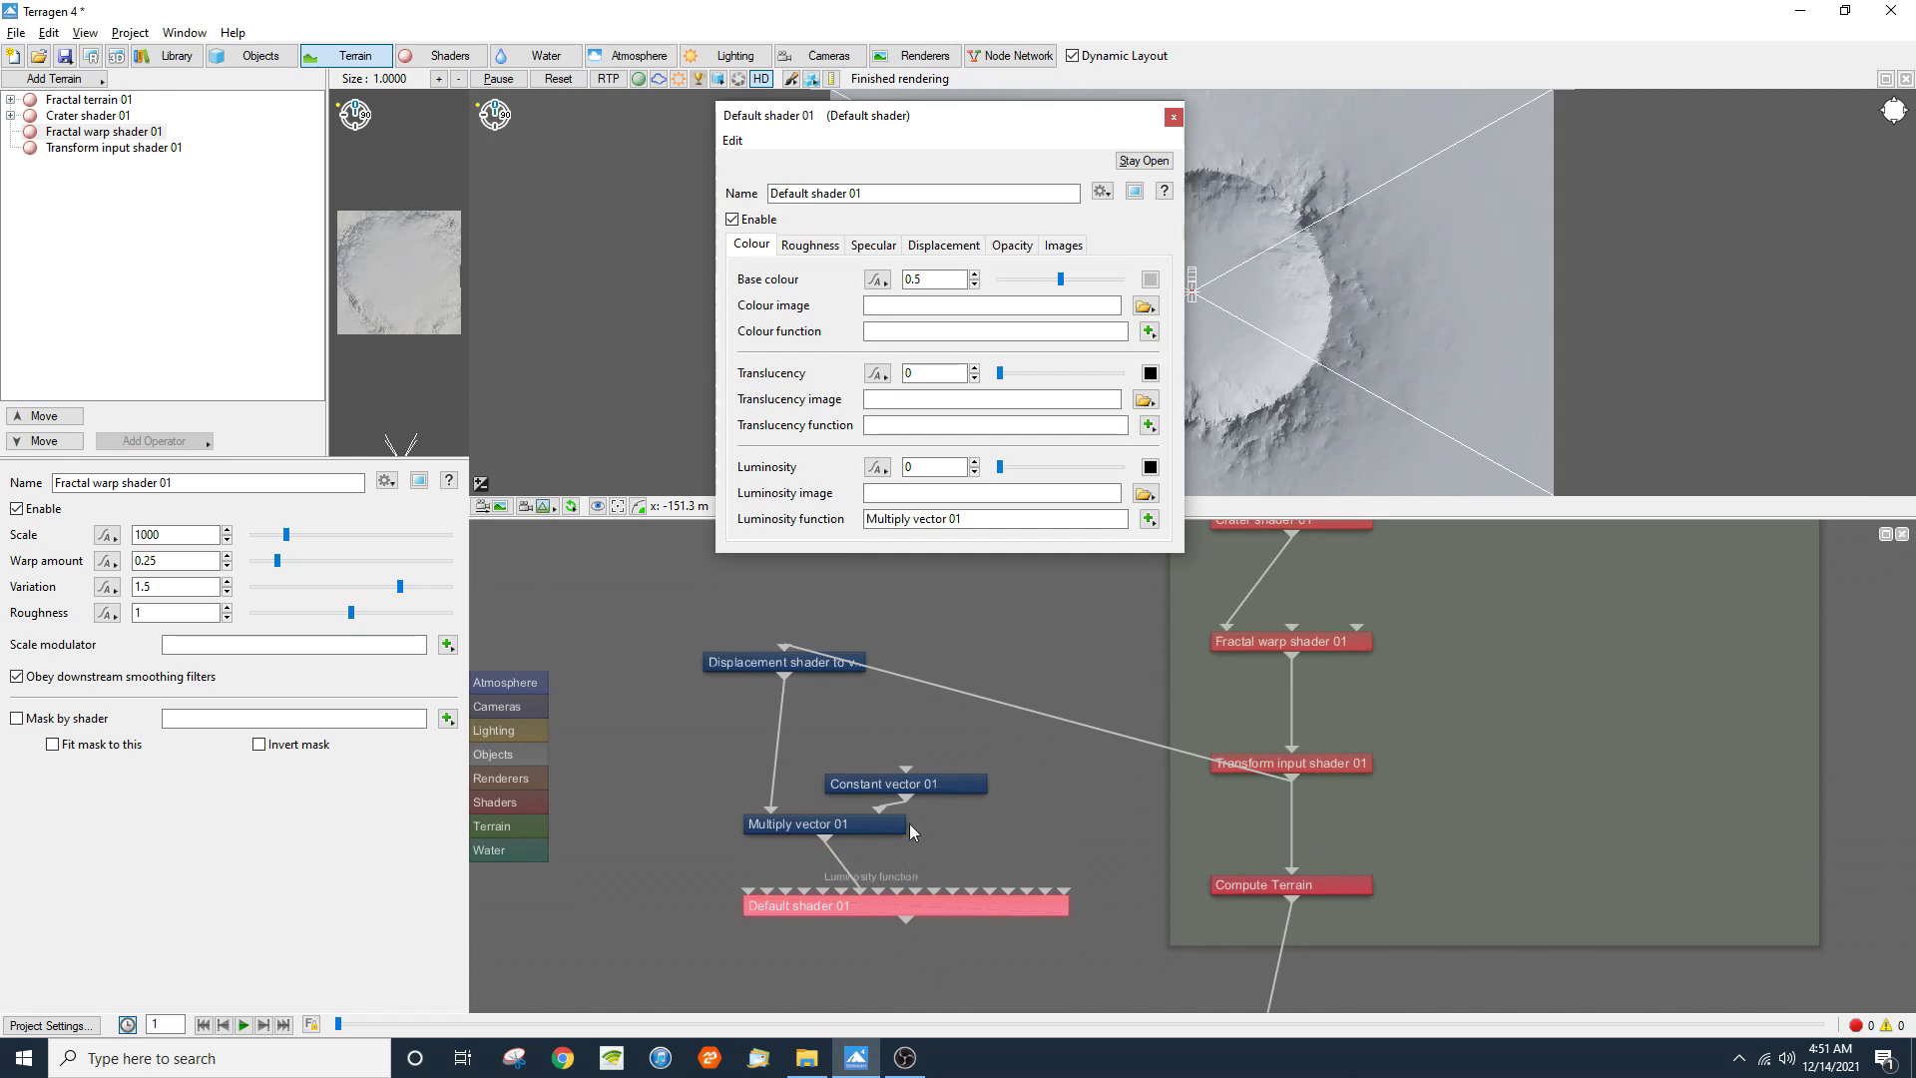
double_click(908, 469)
type("1")
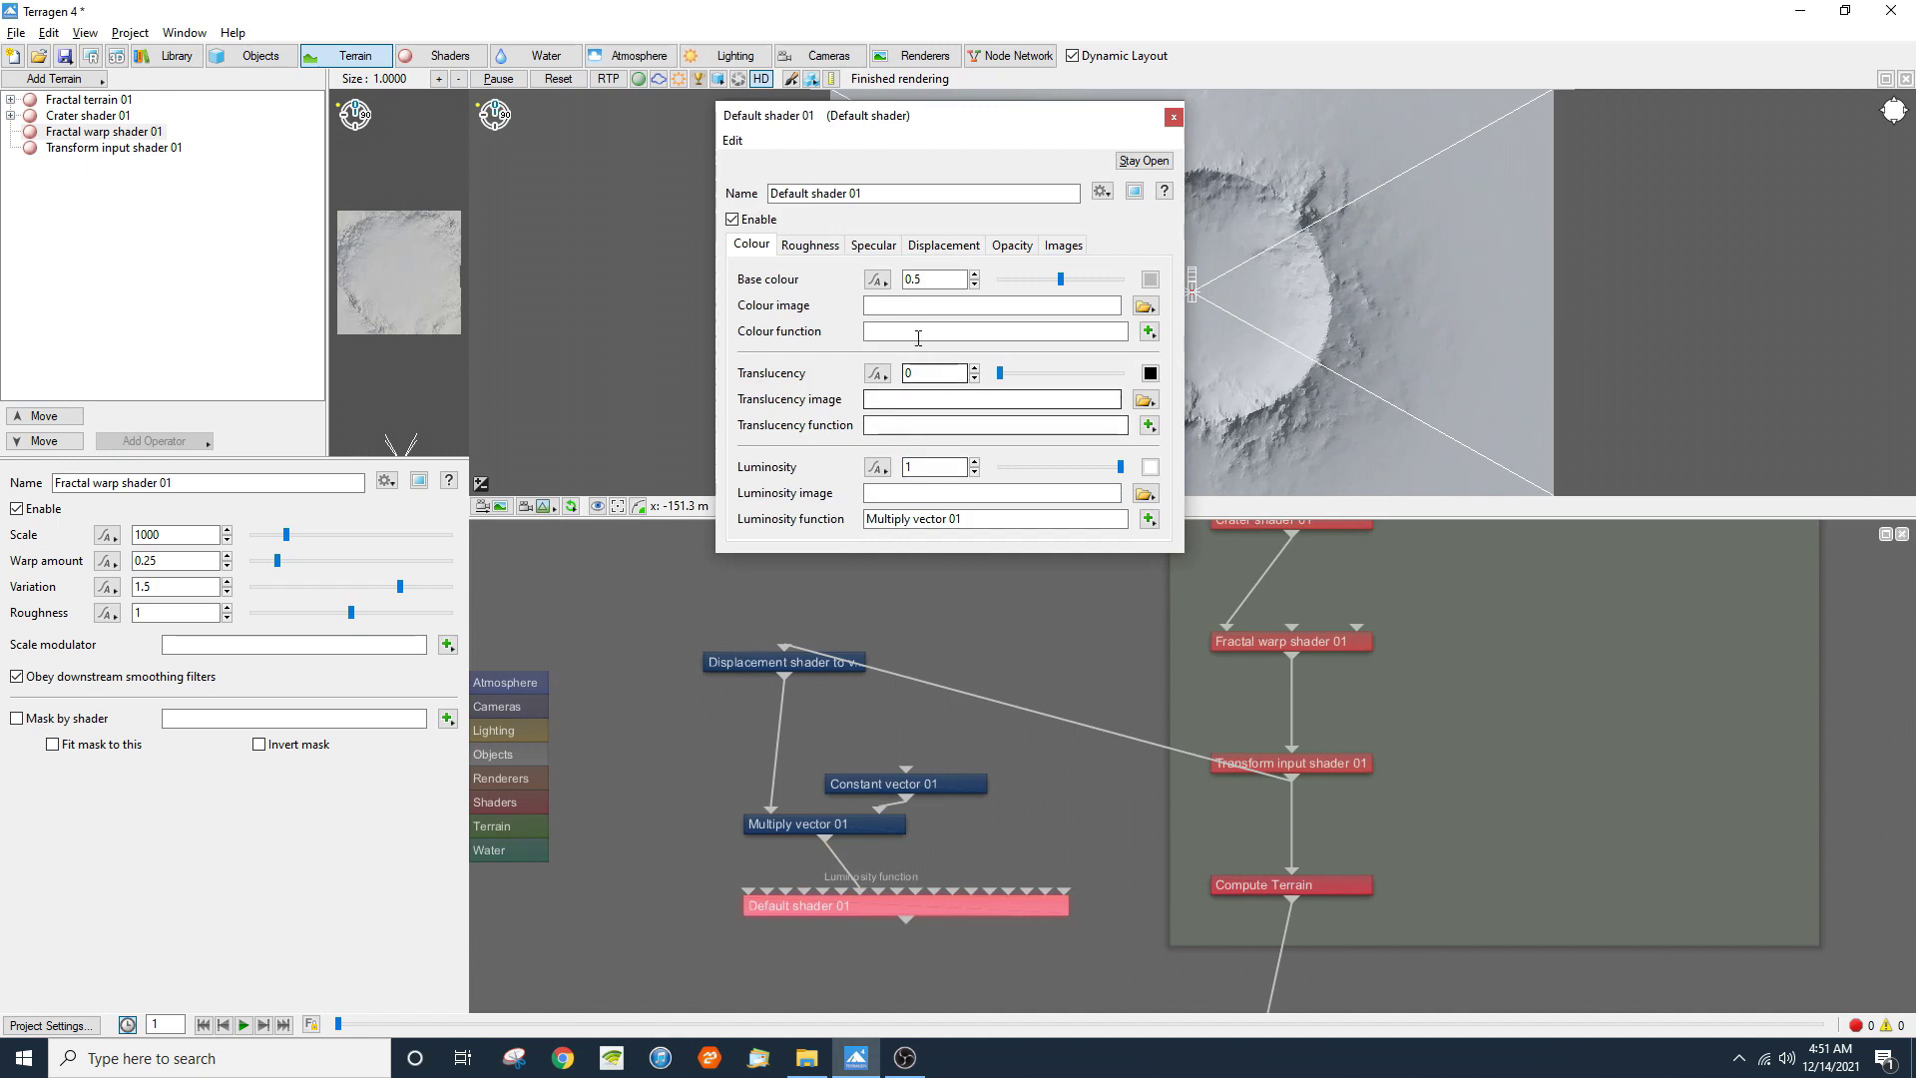
double_click(918, 279)
type("0")
key("Return")
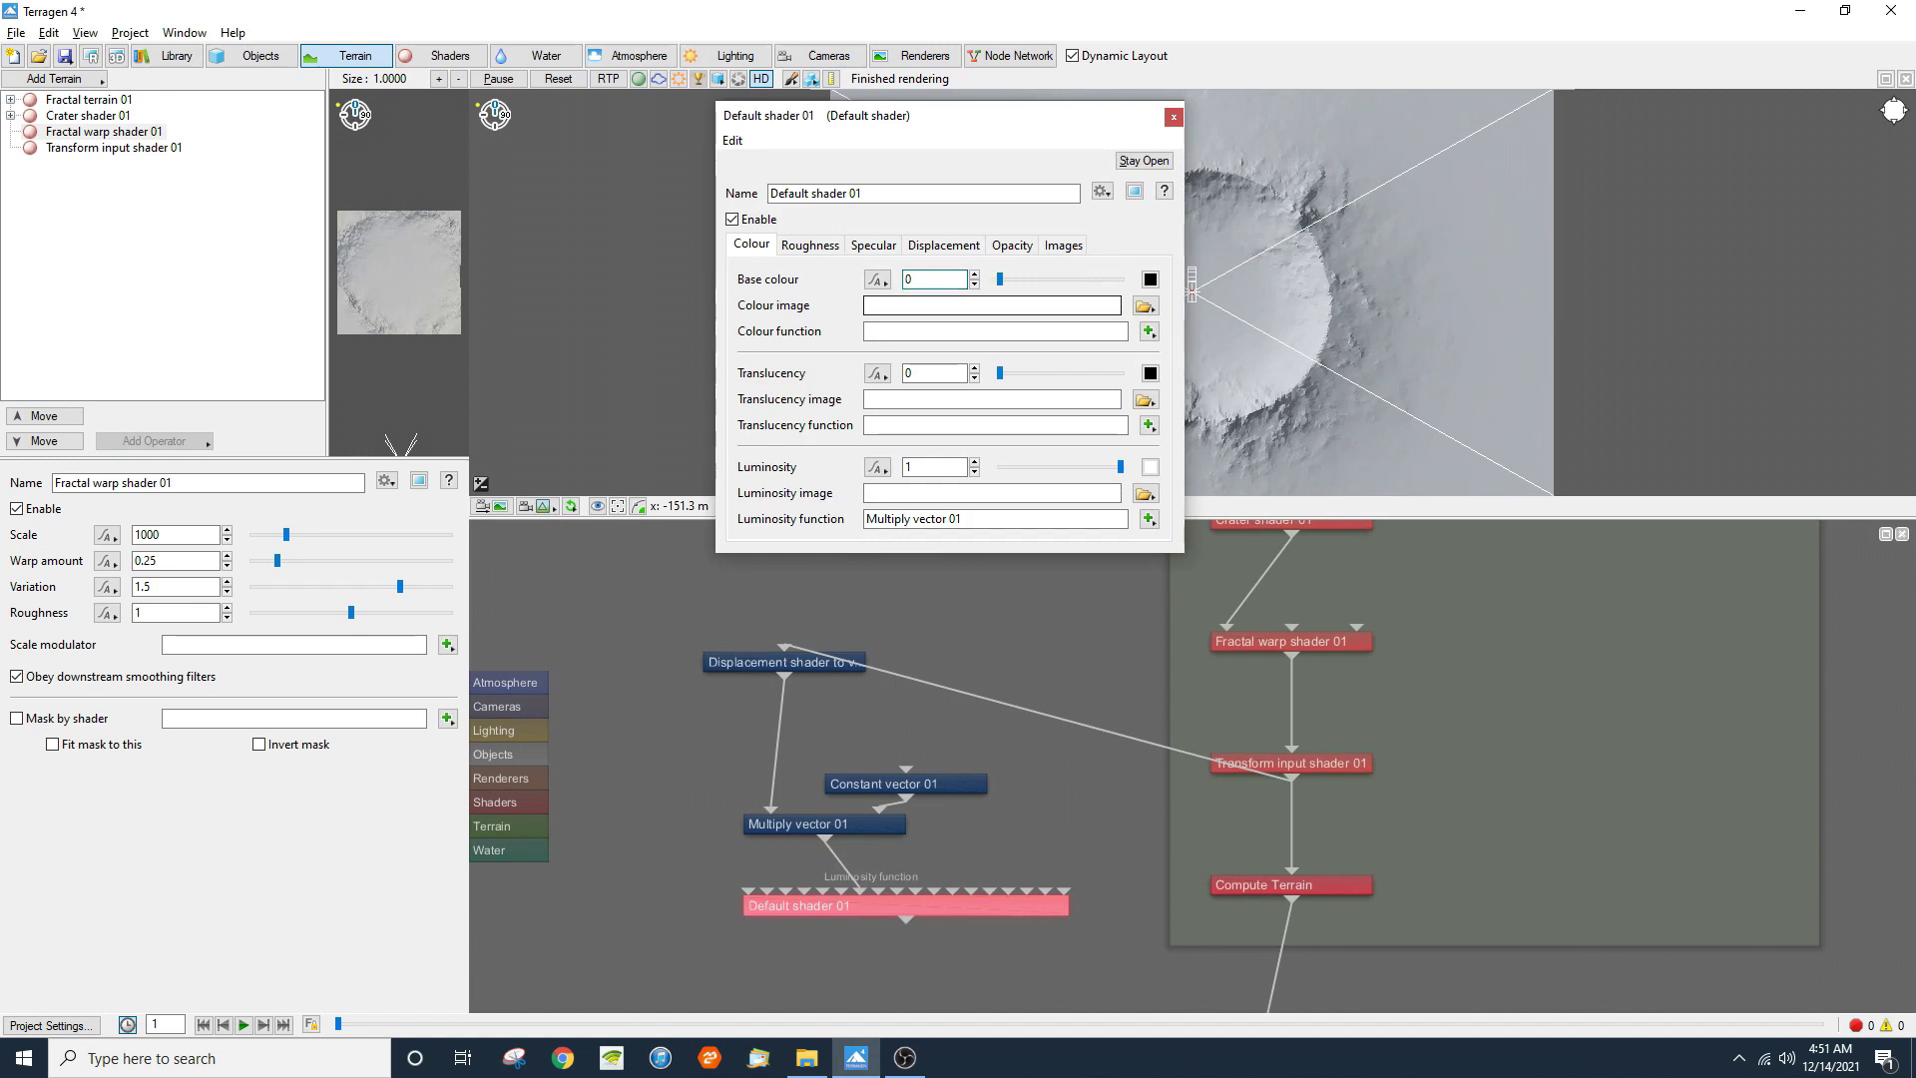
Step: Set the Default shader's Fresnel reflectivity to 0 and index of refraction to 1, and close its settings
left_click(883, 249)
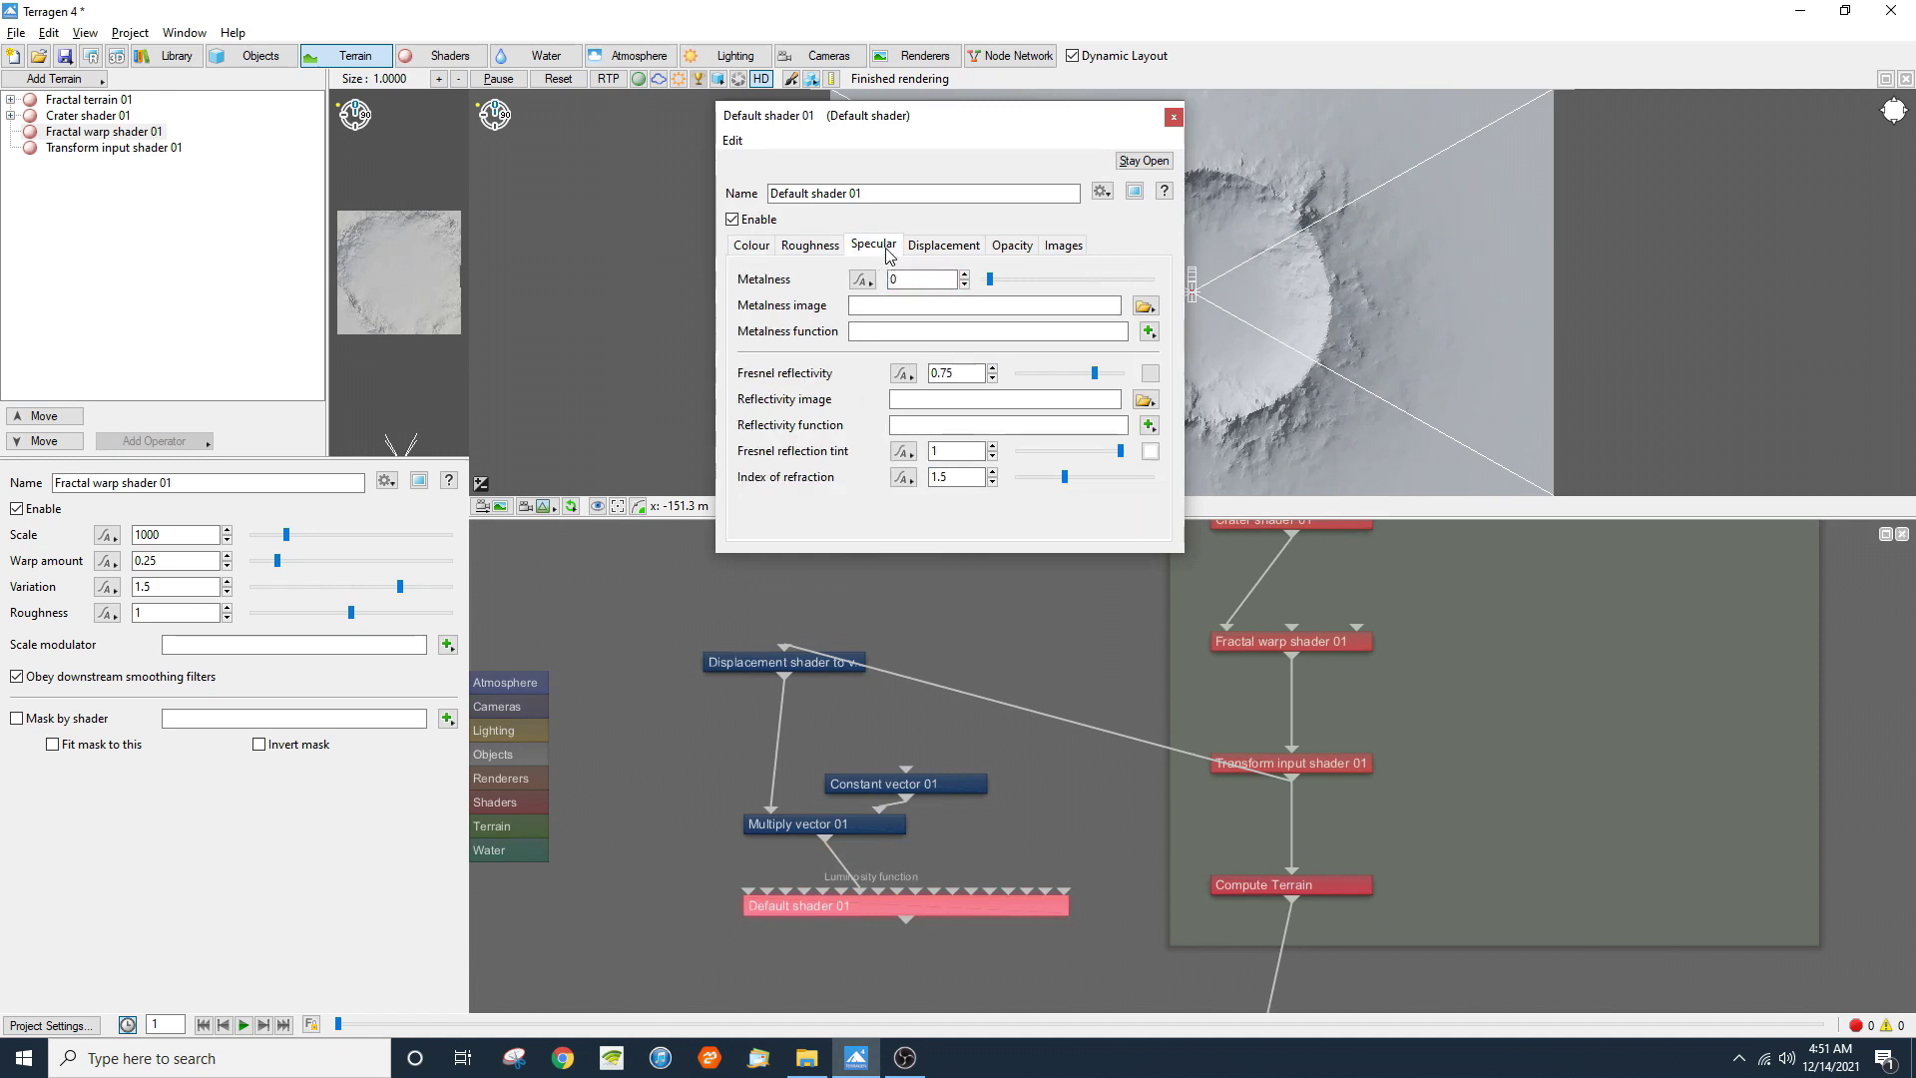
double_click(943, 373)
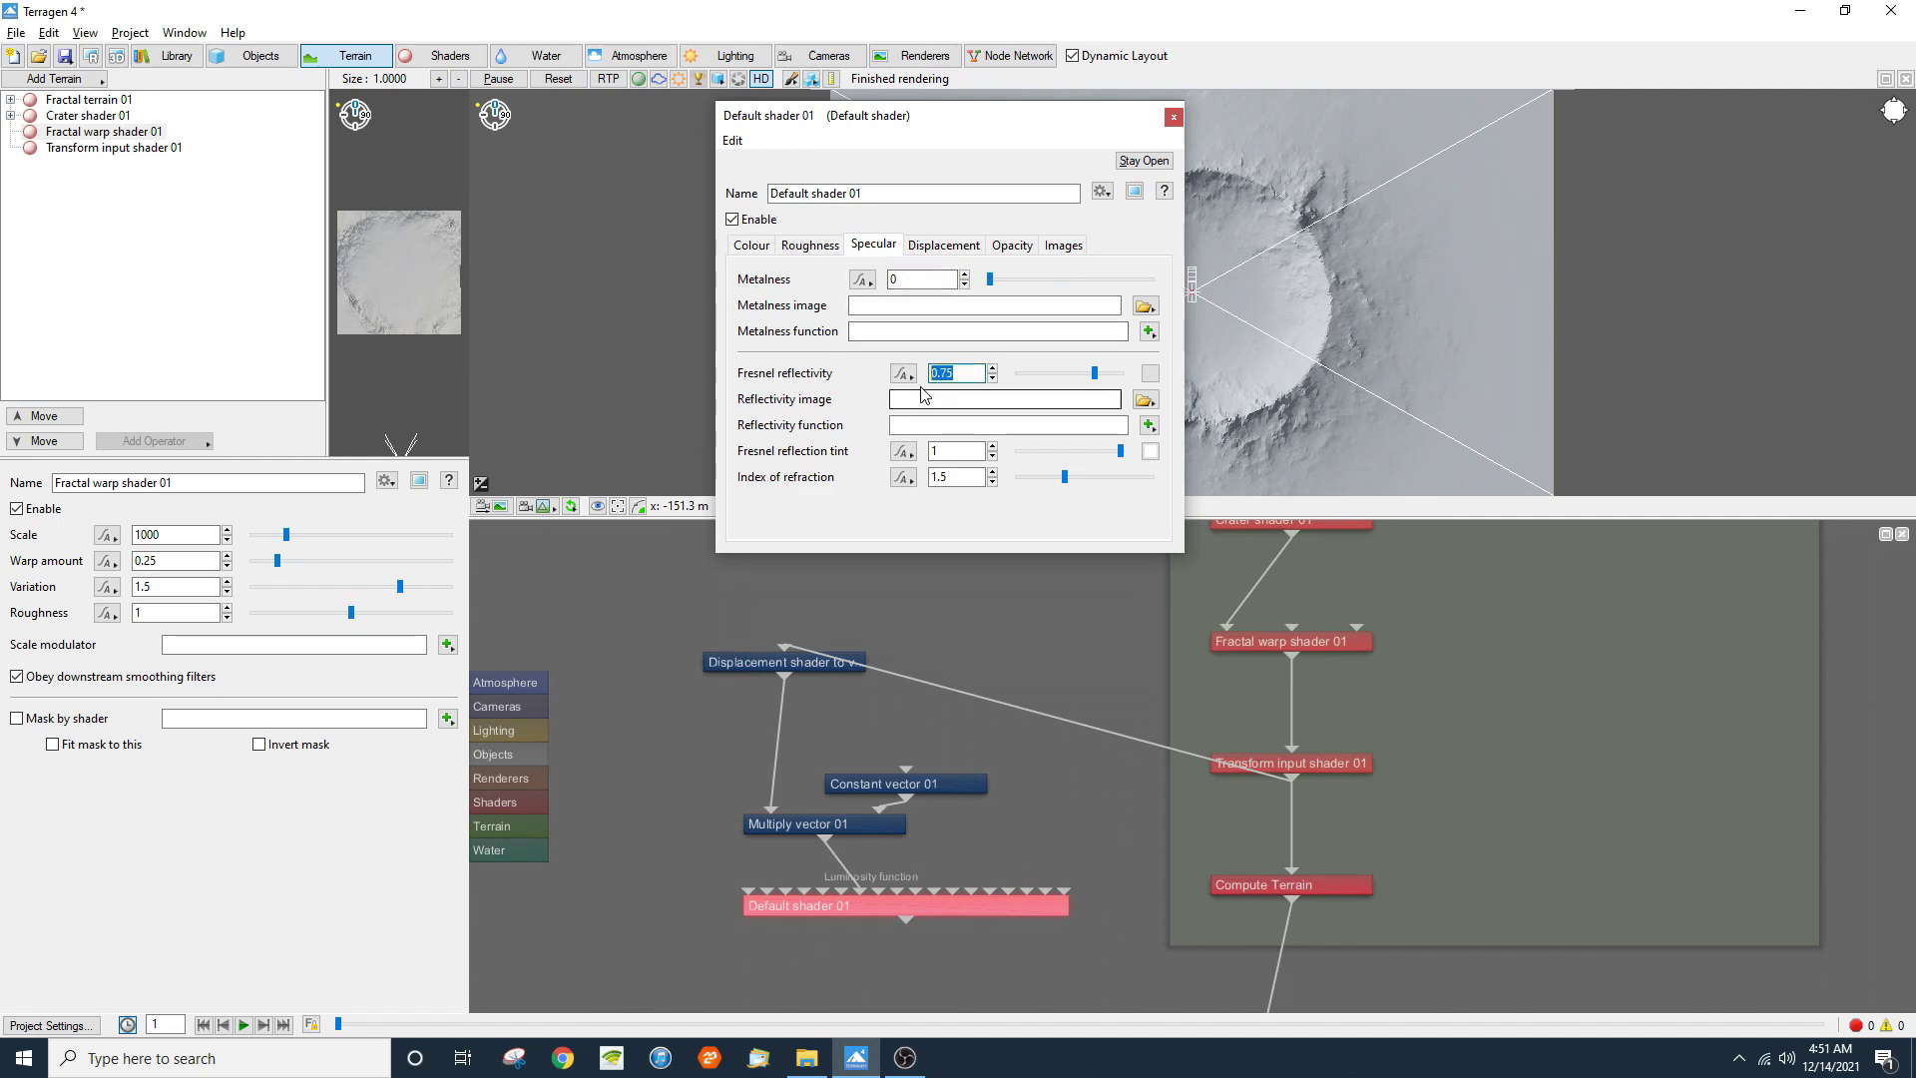
type("0")
key("Return")
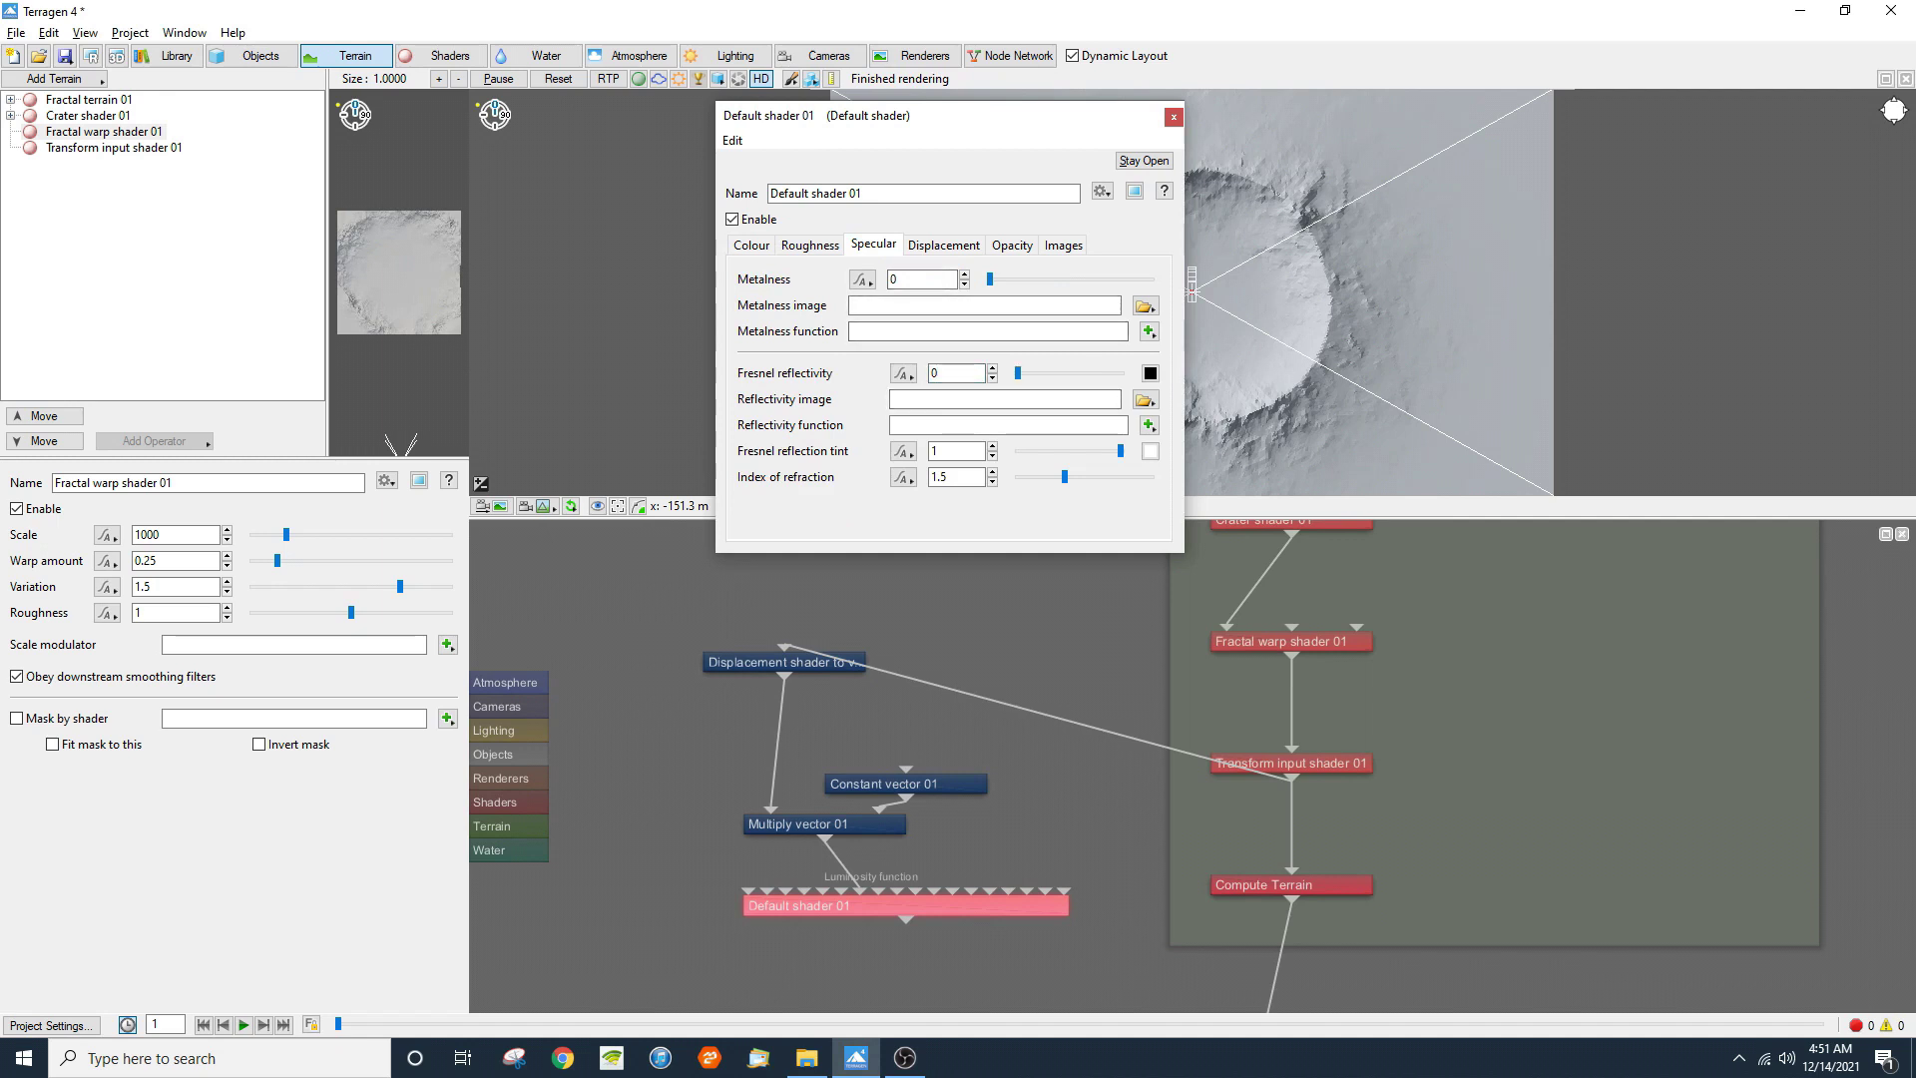
double_click(938, 477)
type("1")
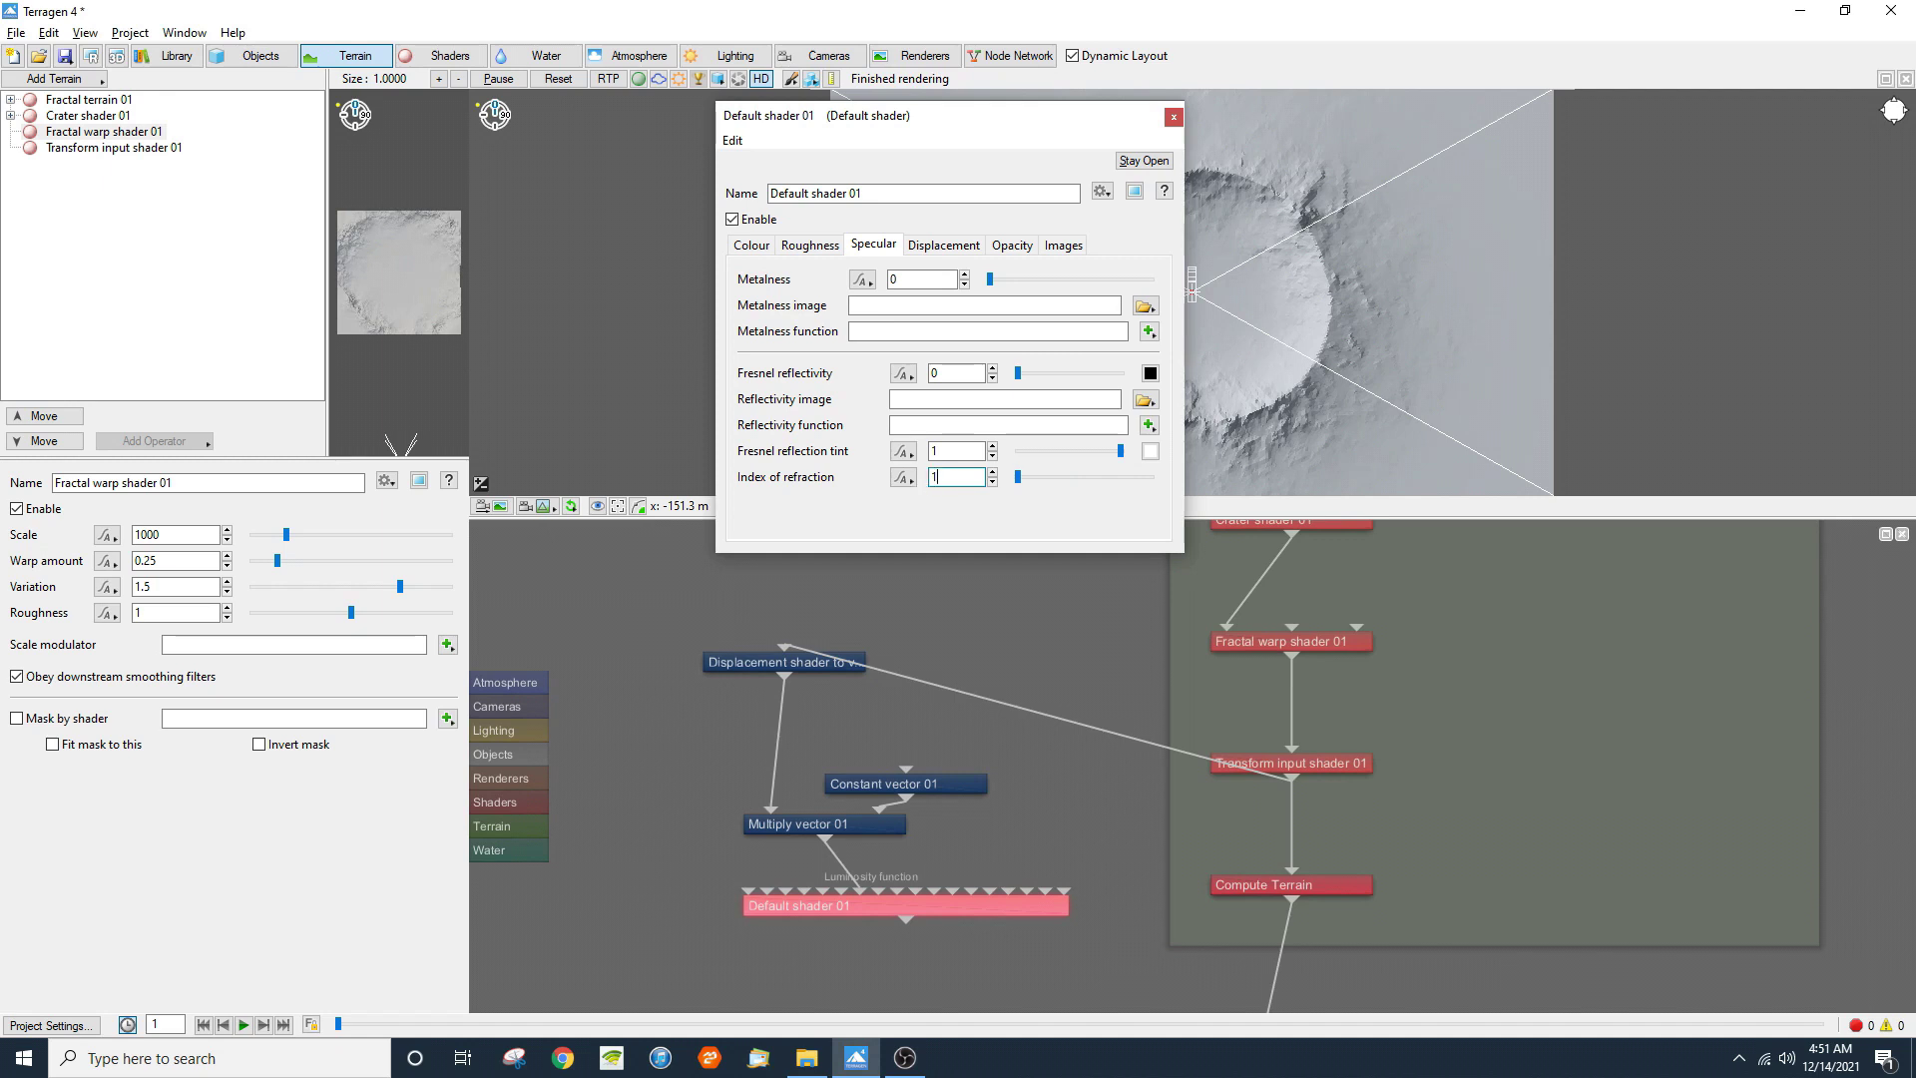
left_click(1174, 118)
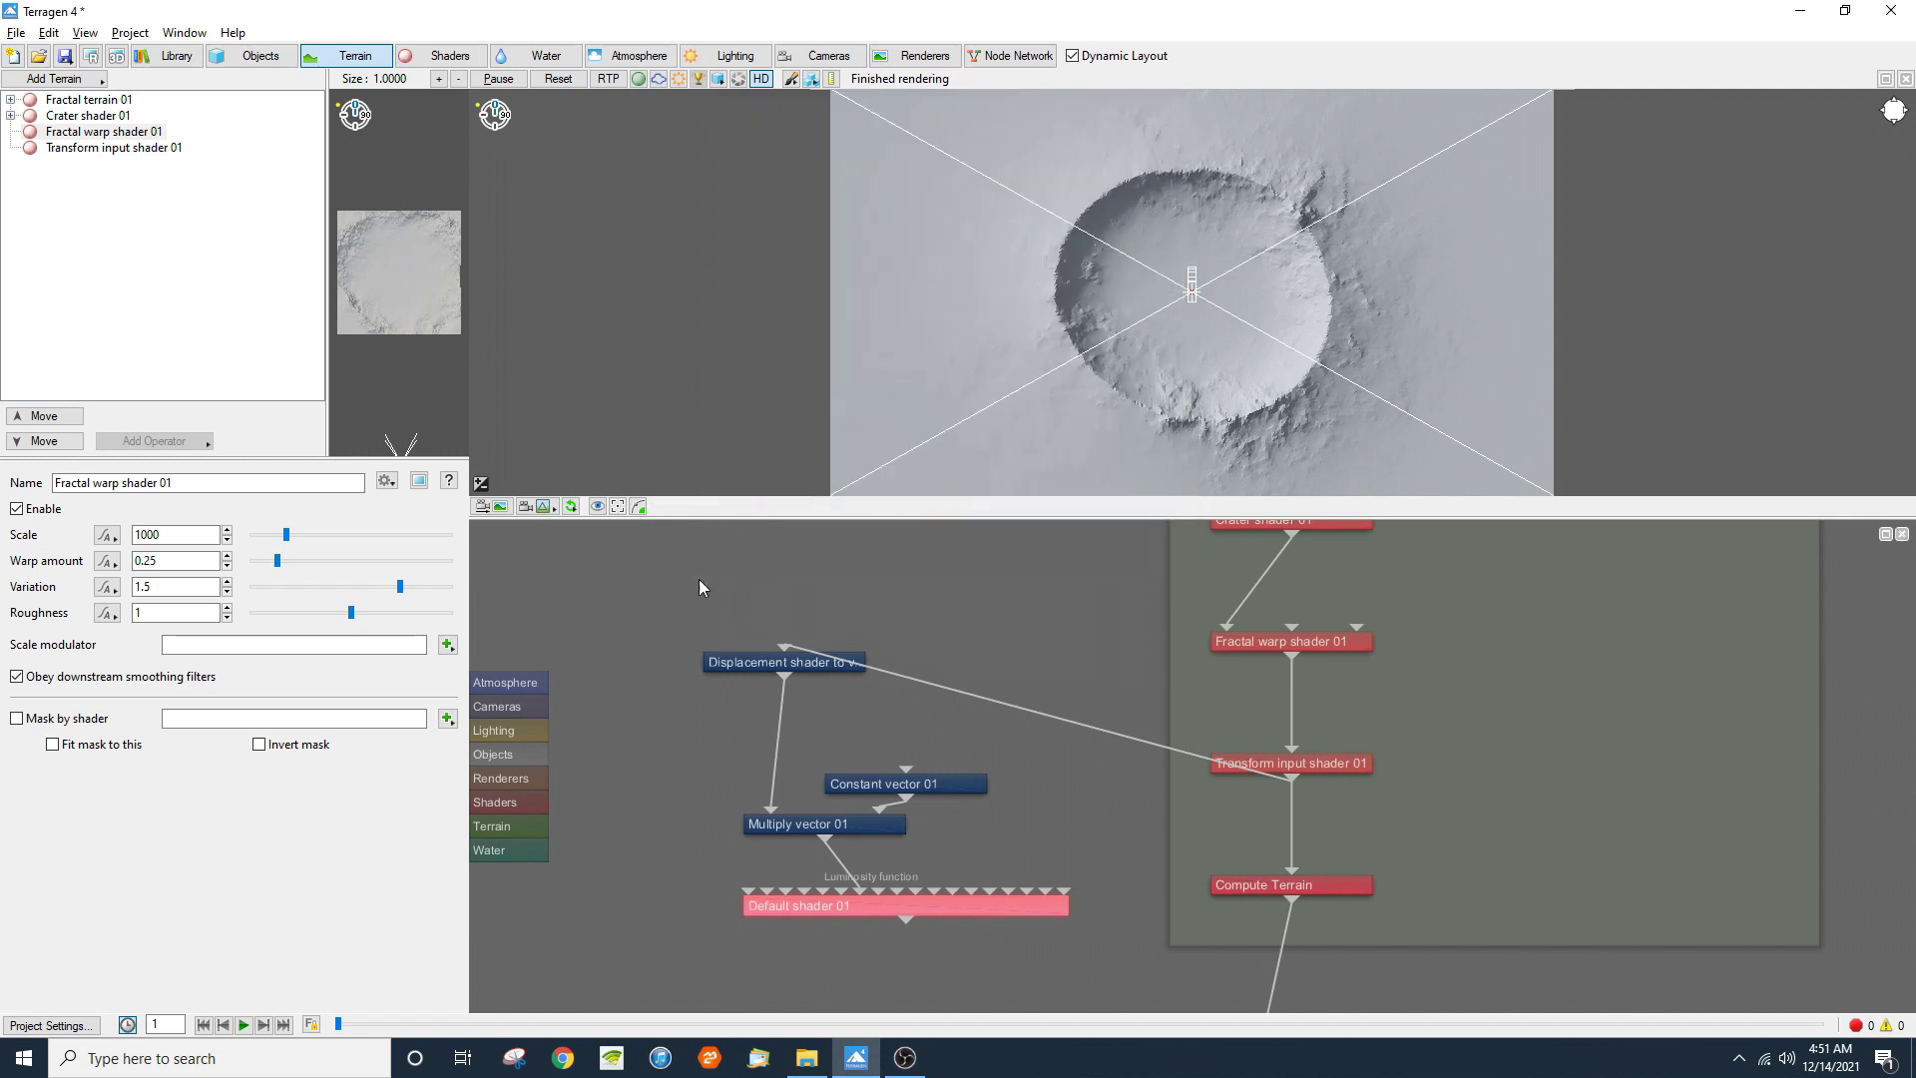
Step: Place a copy of the planet below the Default shader with that shader as its surface shader, and preview the Multiply vector node
left_click(539, 755)
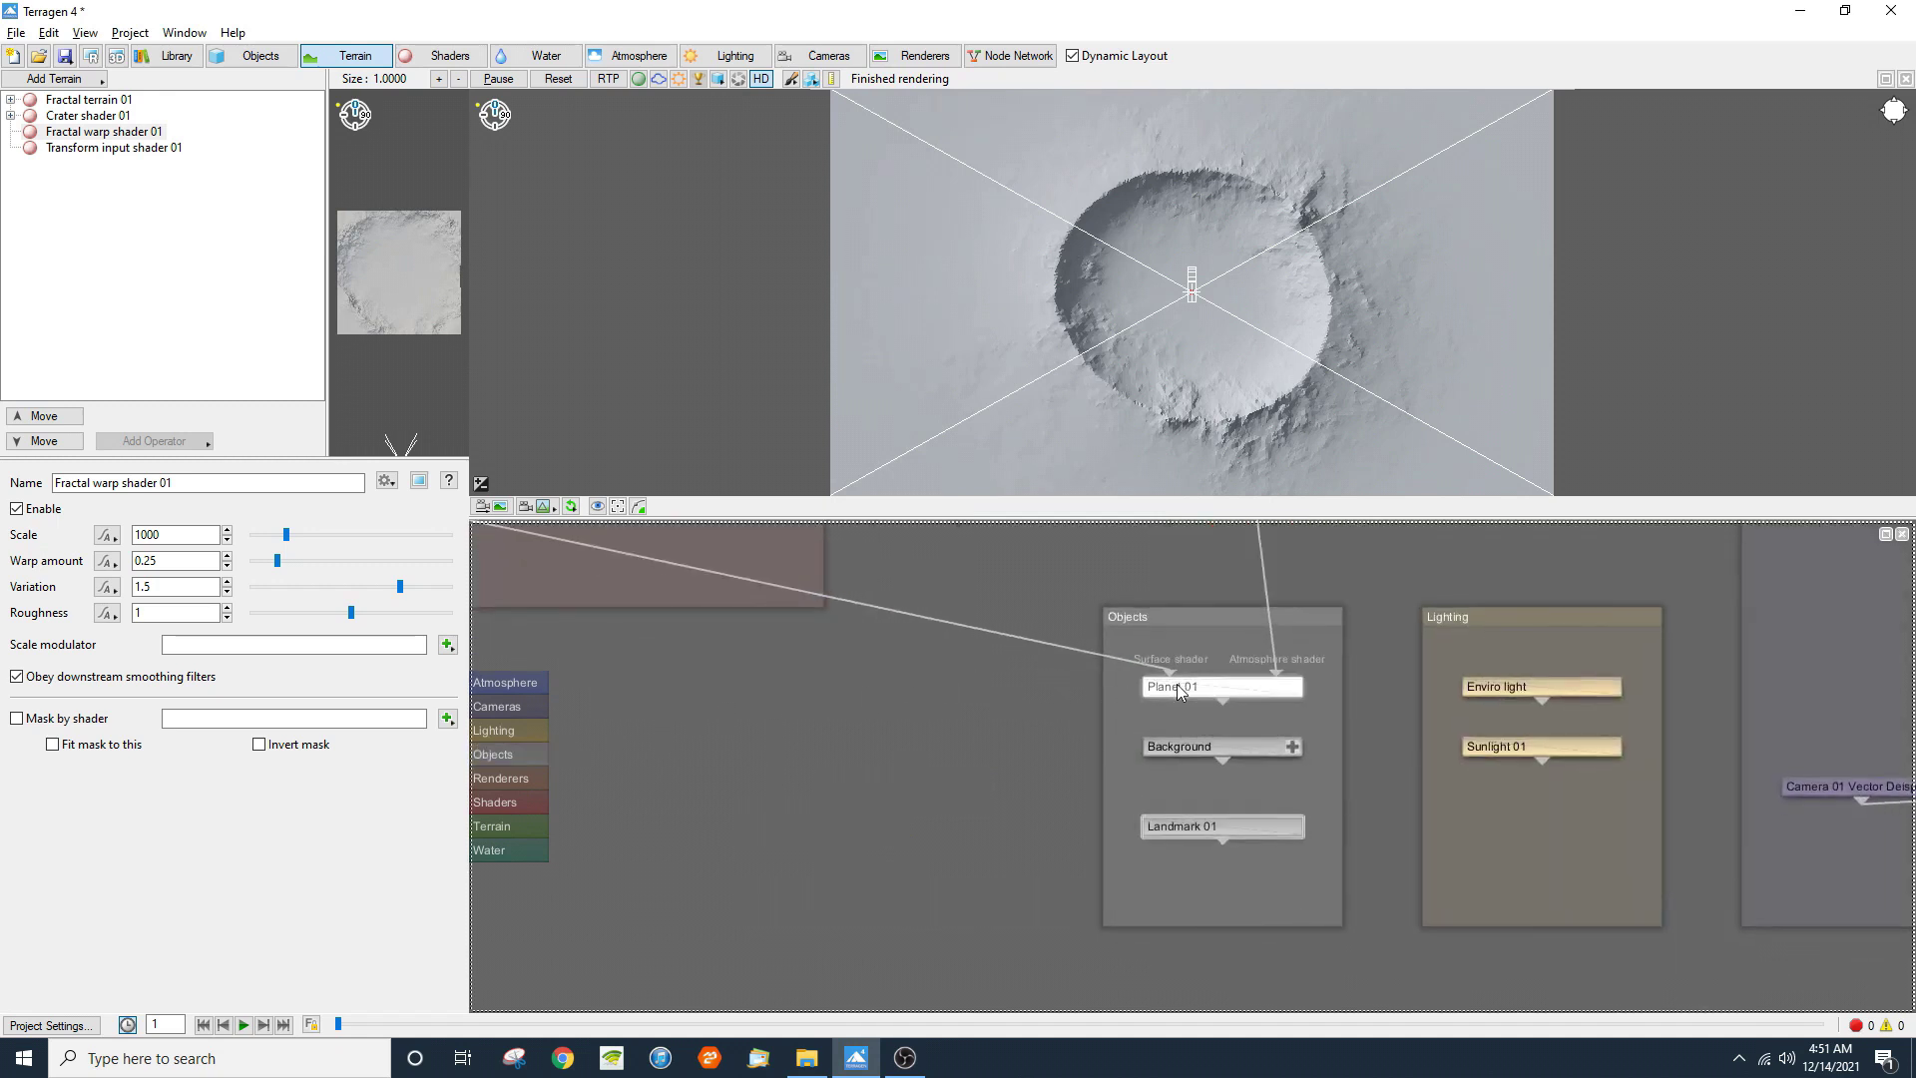
left_click_drag(1181, 688, 1058, 846)
left_click_drag(1092, 733, 1028, 828)
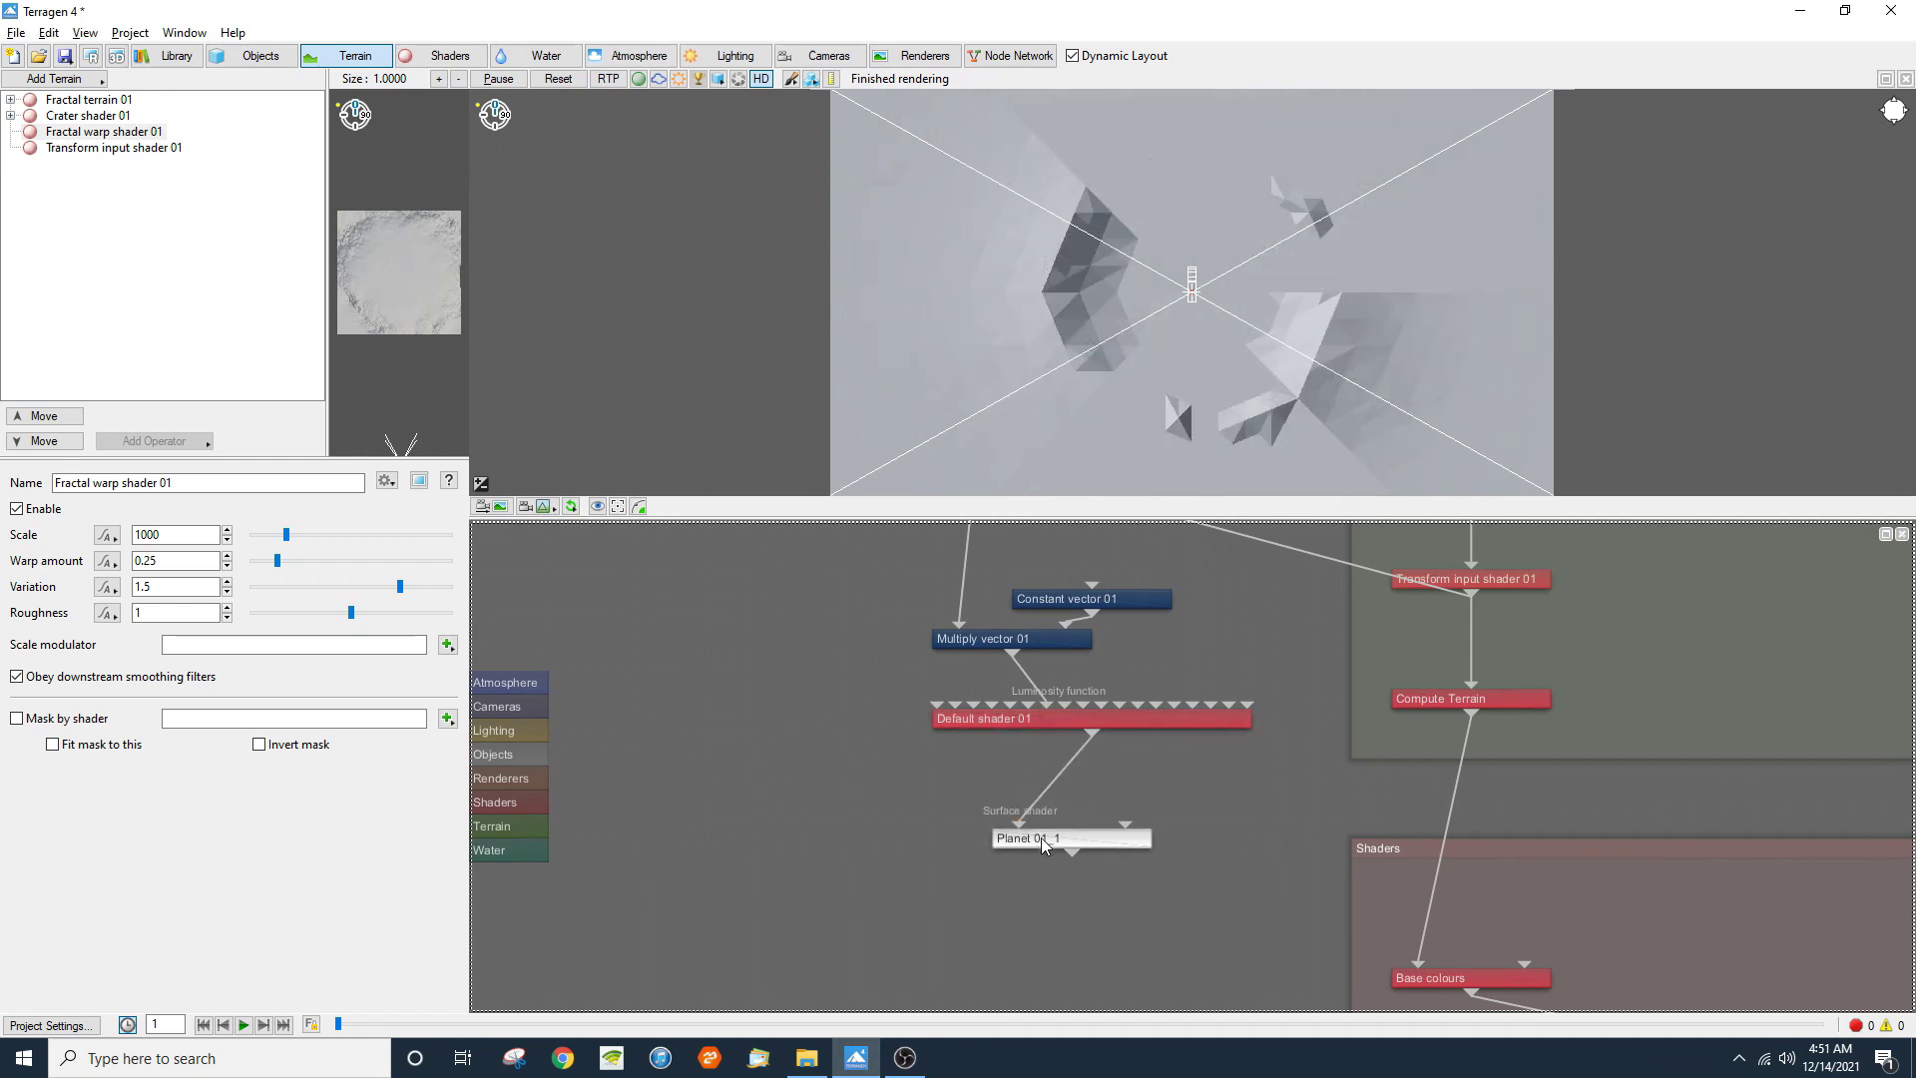
key("p")
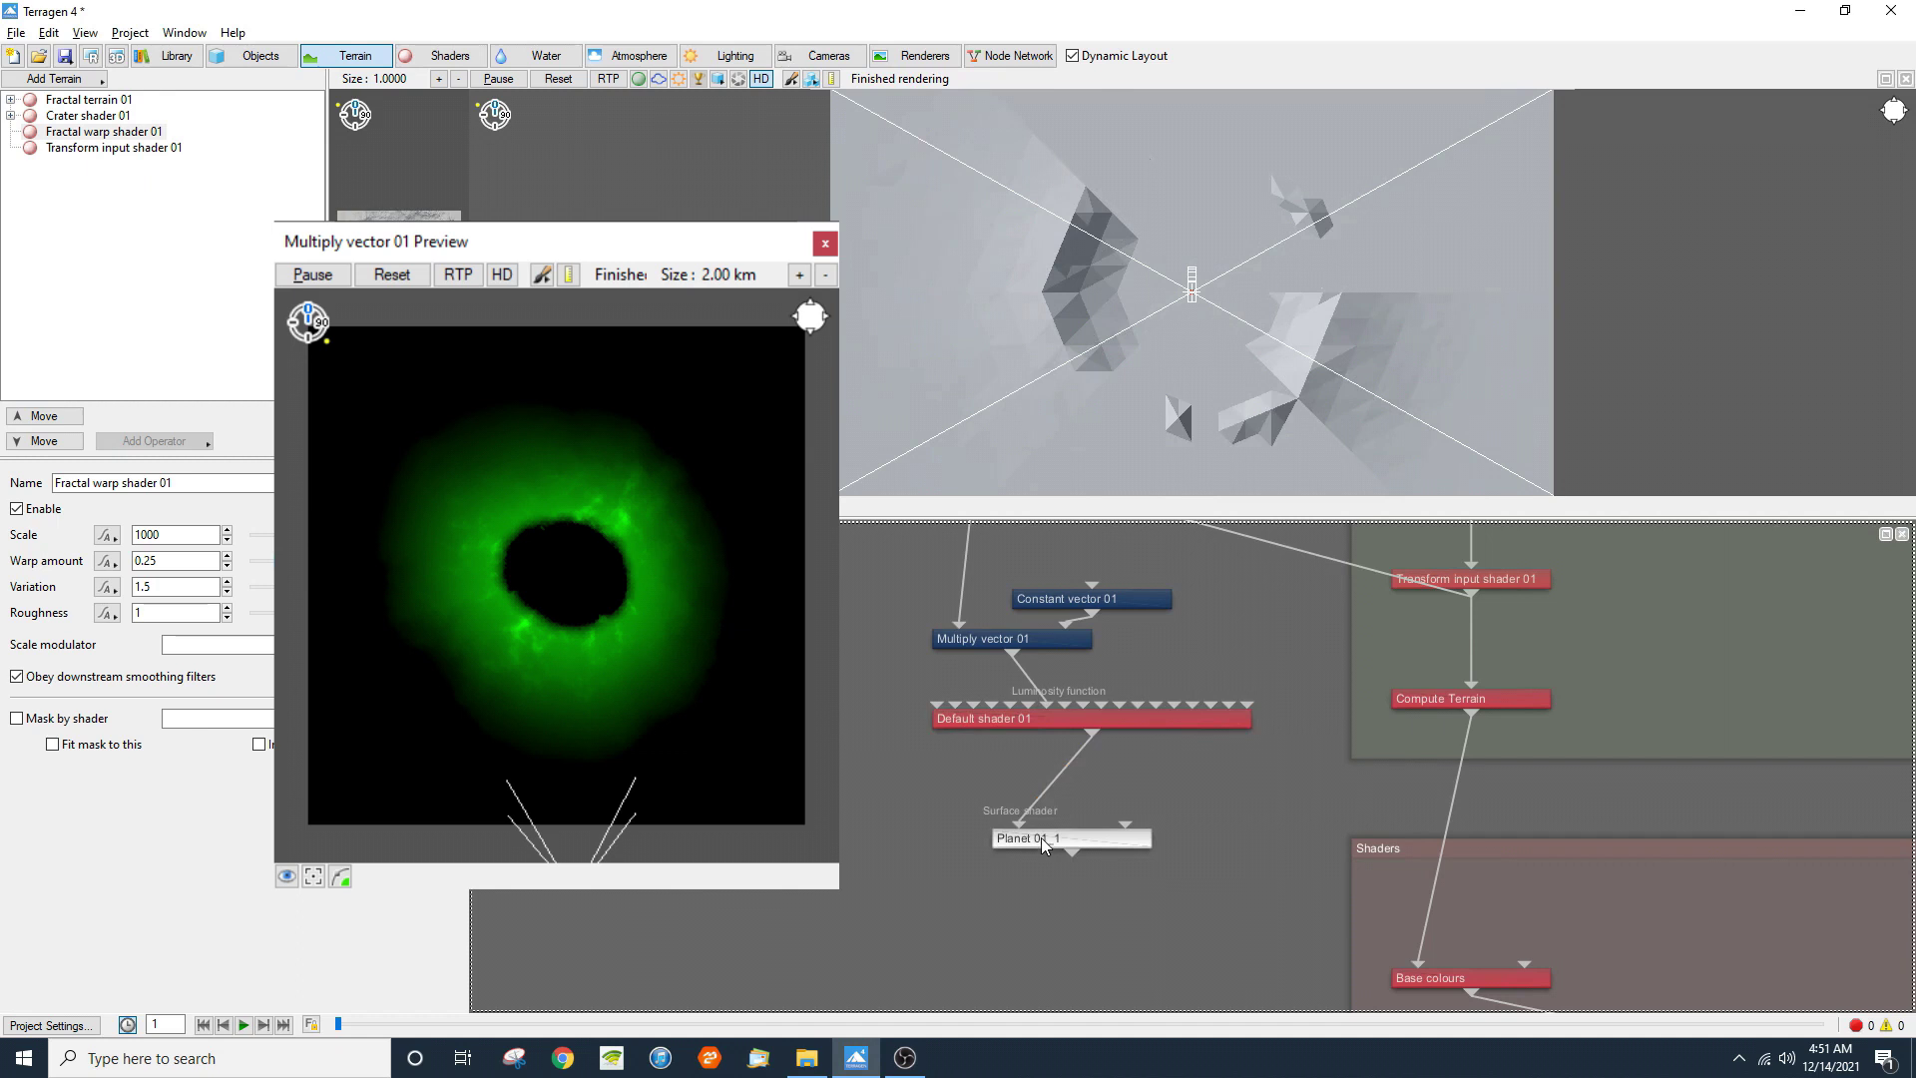
key("p")
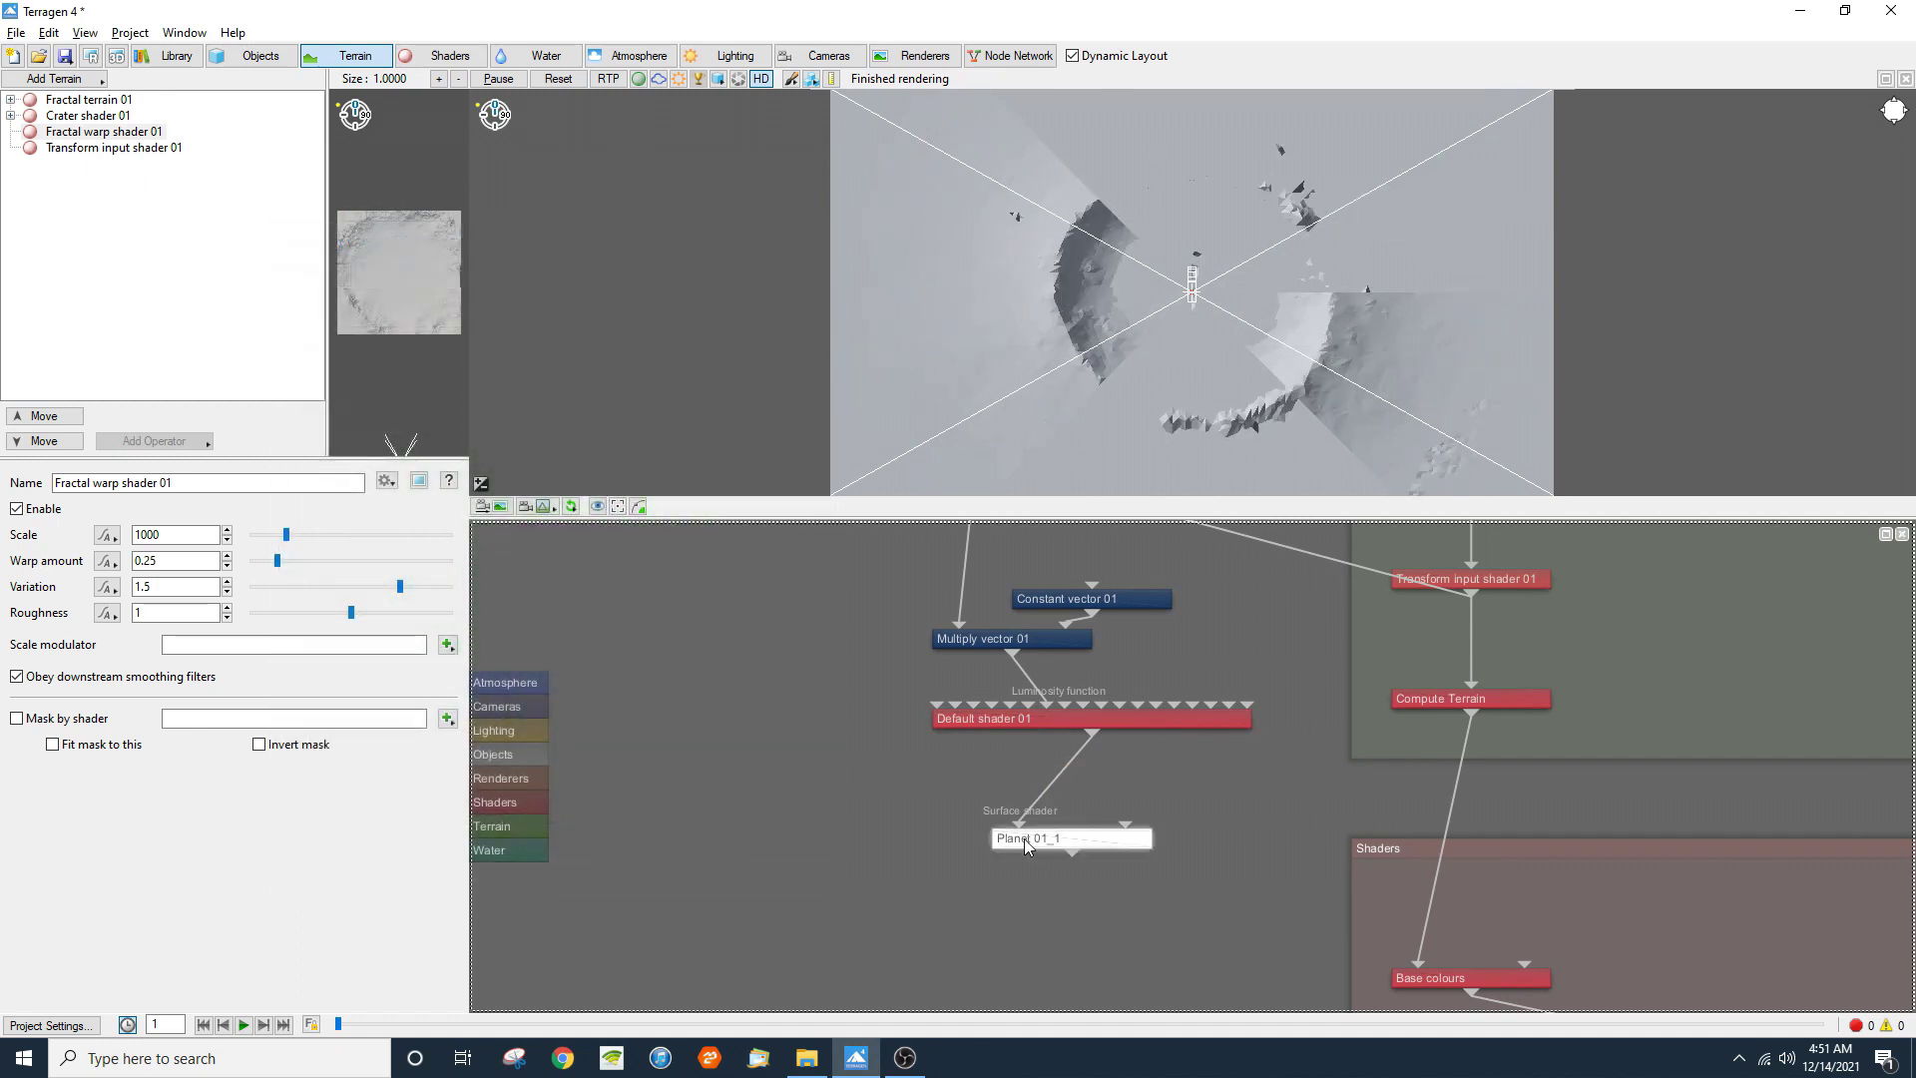
Step: Put the copied planet into a new group named Group 01 Vector Displacement and close the group's settings
key("ctrl+g")
left_click(1035, 779)
double_click(1035, 779)
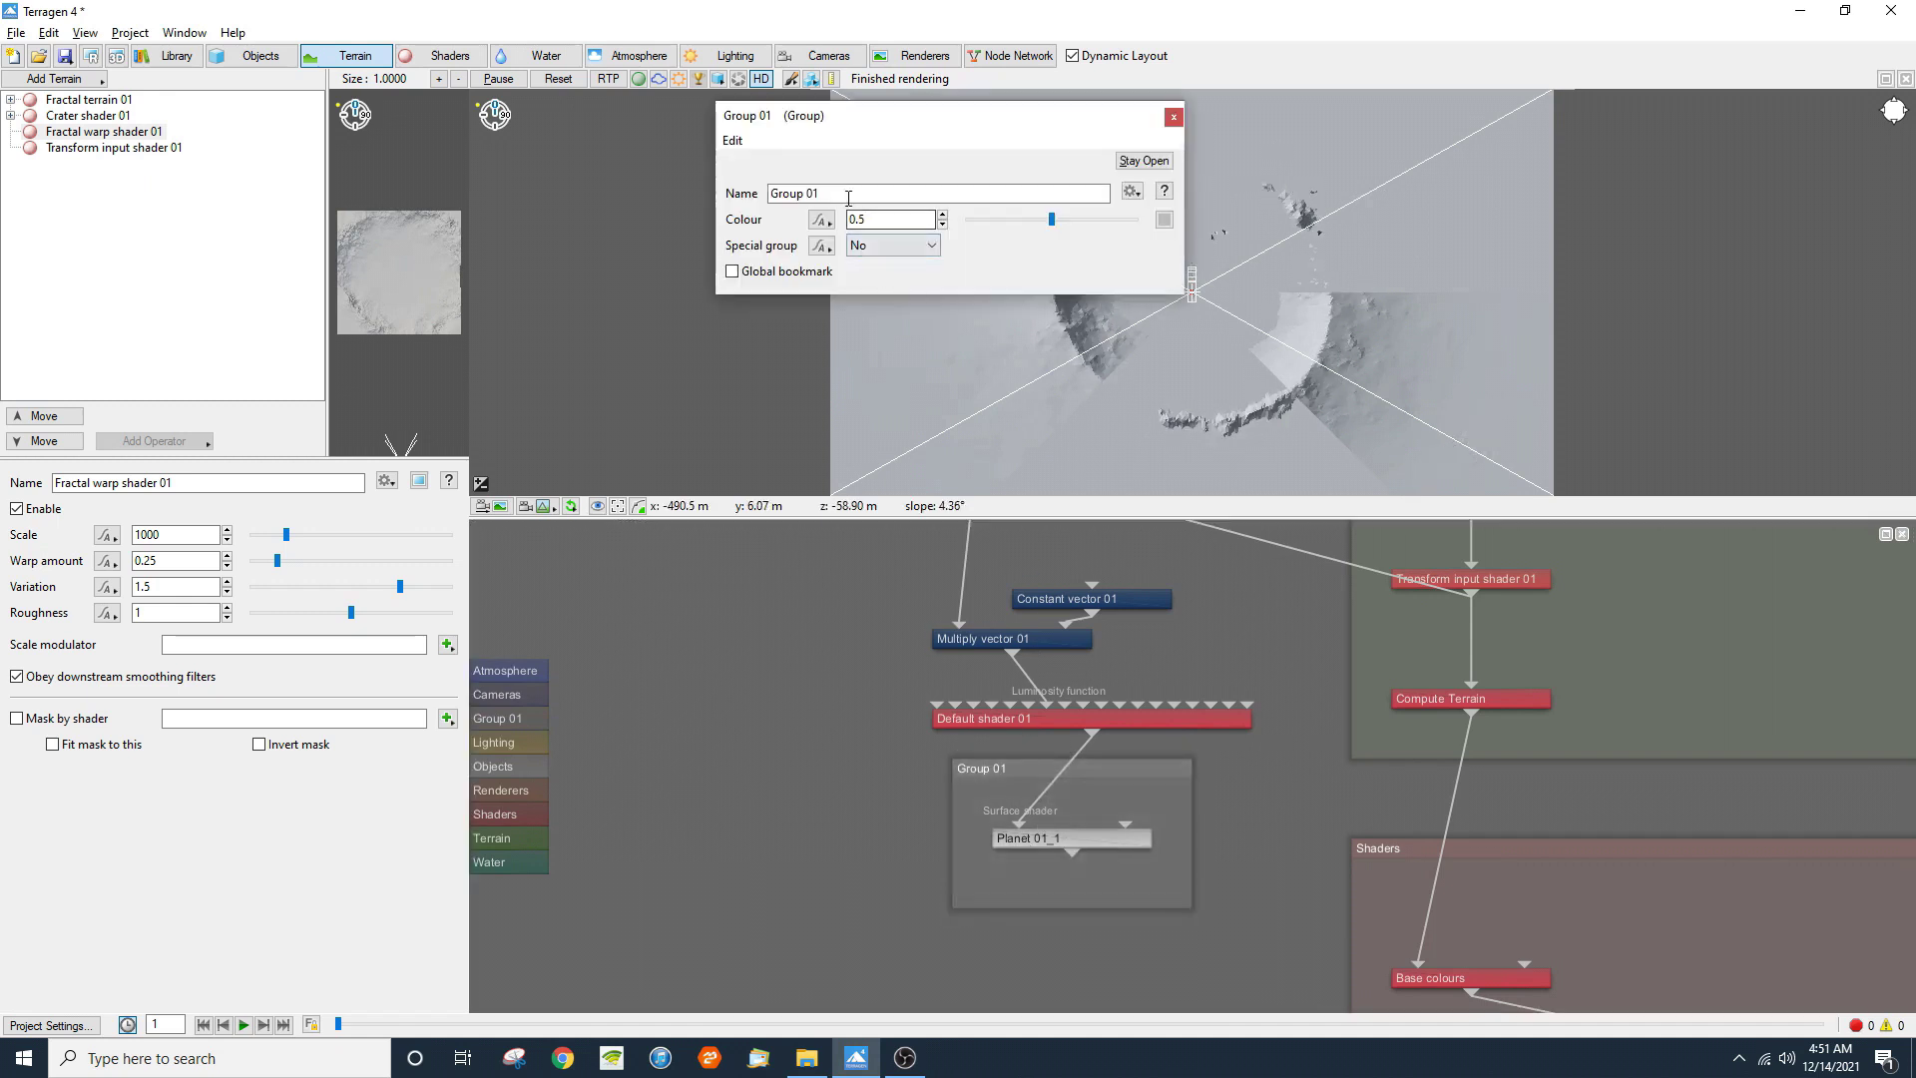
left_click(845, 194)
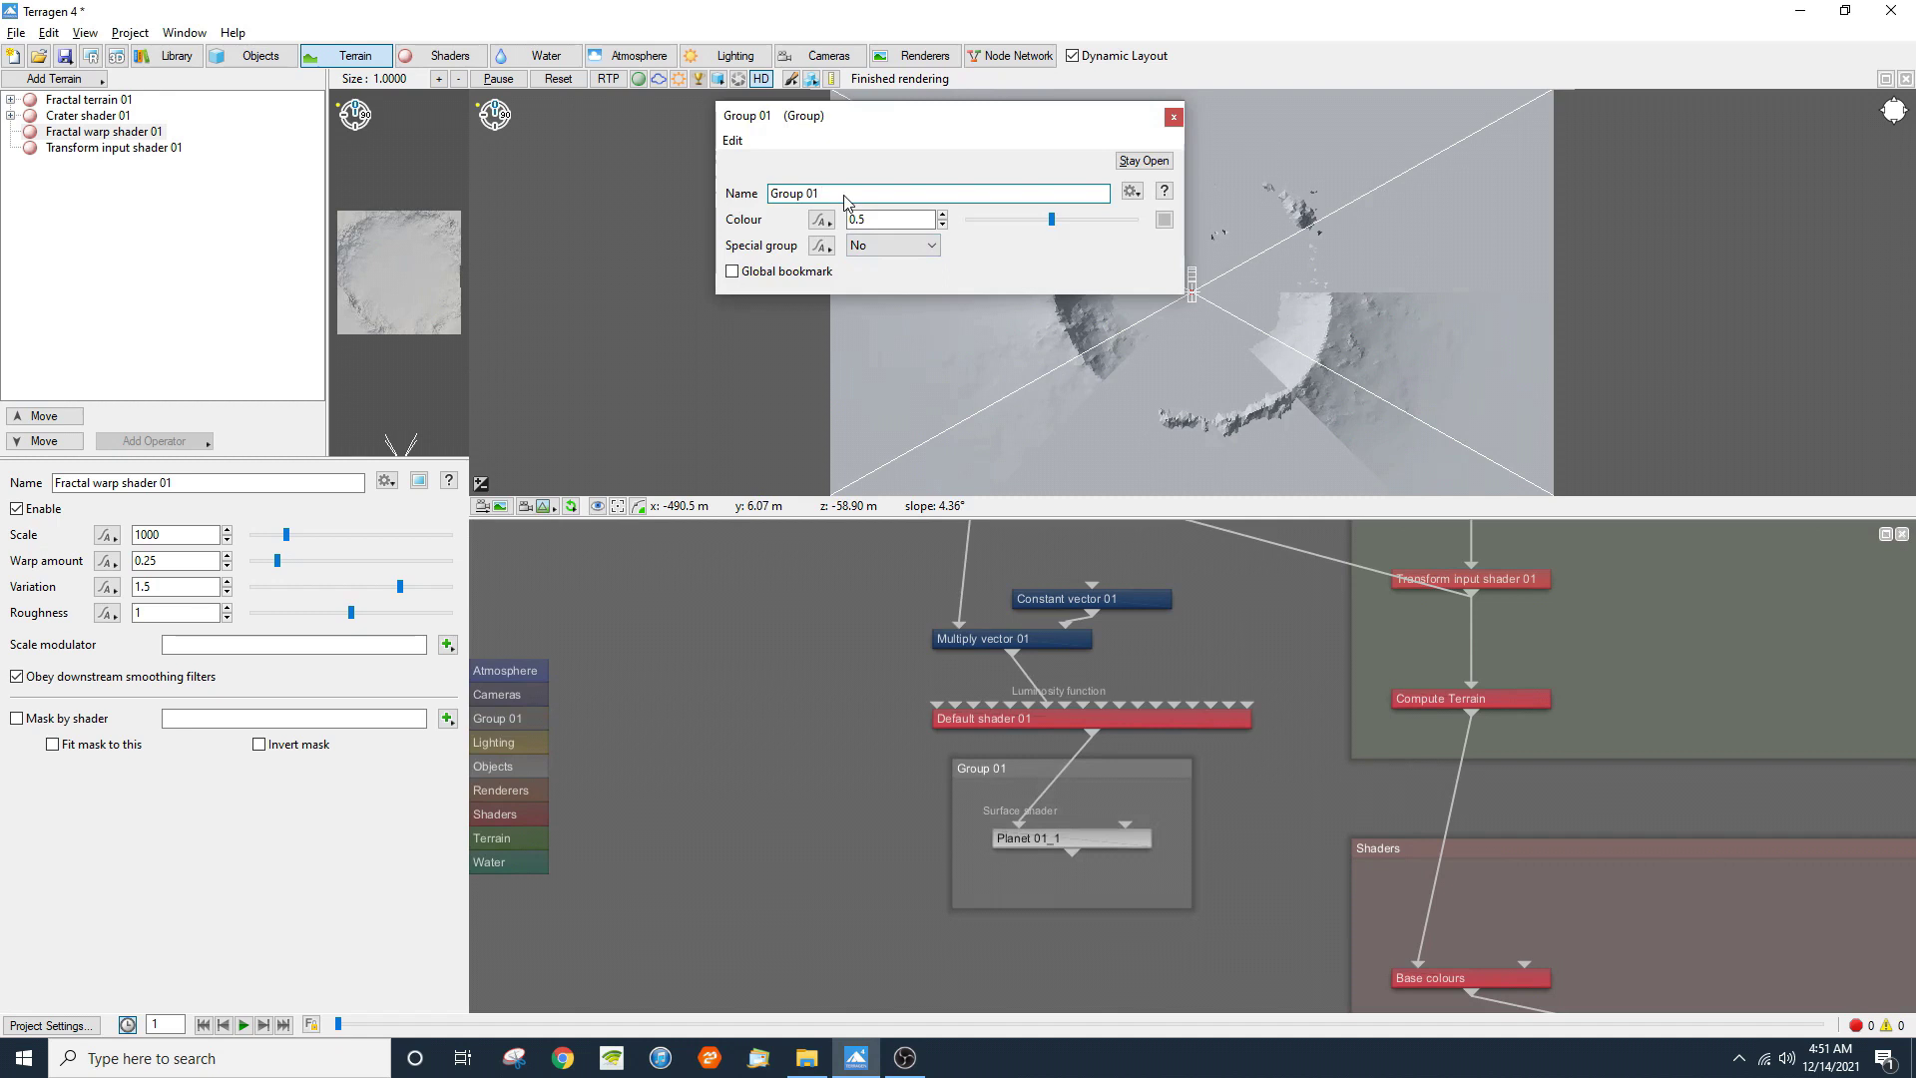
type("Vector Displacement")
left_click(1177, 115)
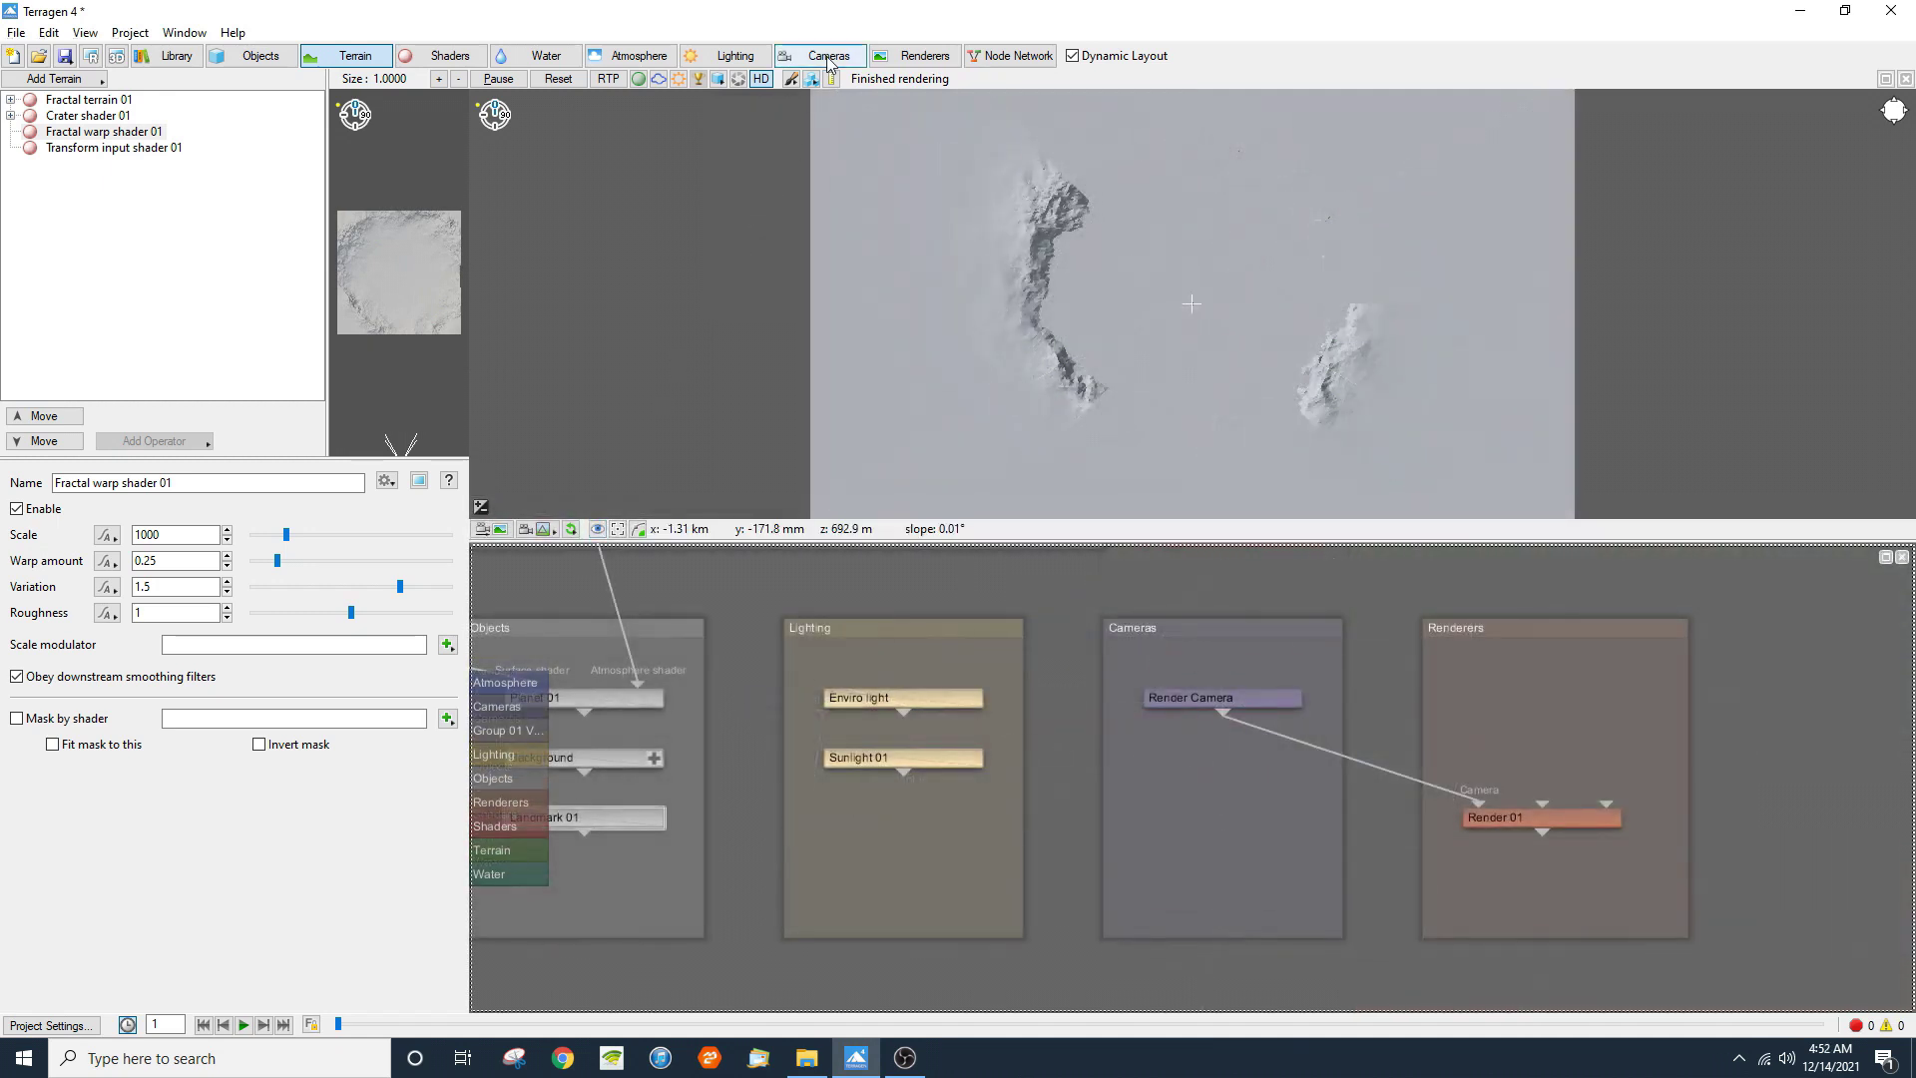
Step: Add a new camera and name it Camera 01 vector displacement
left_click(827, 57)
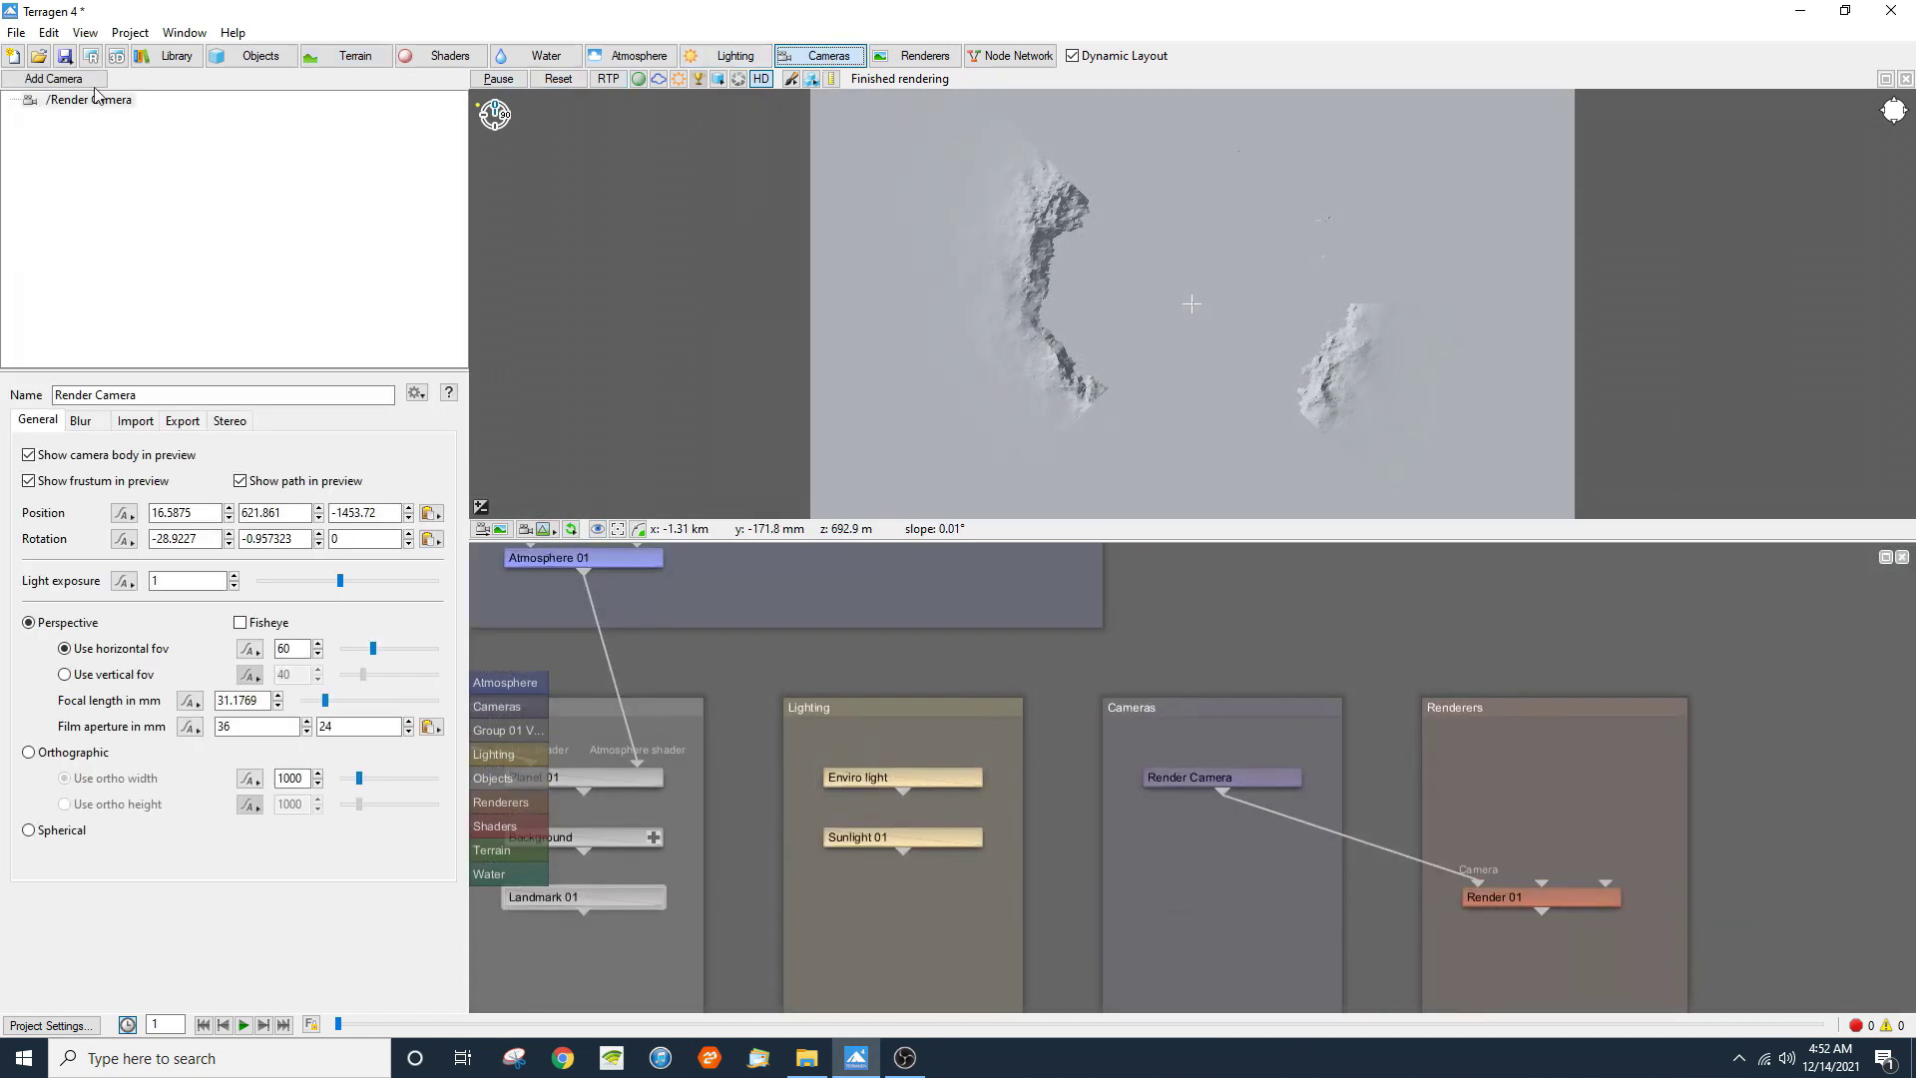
left_click(70, 79)
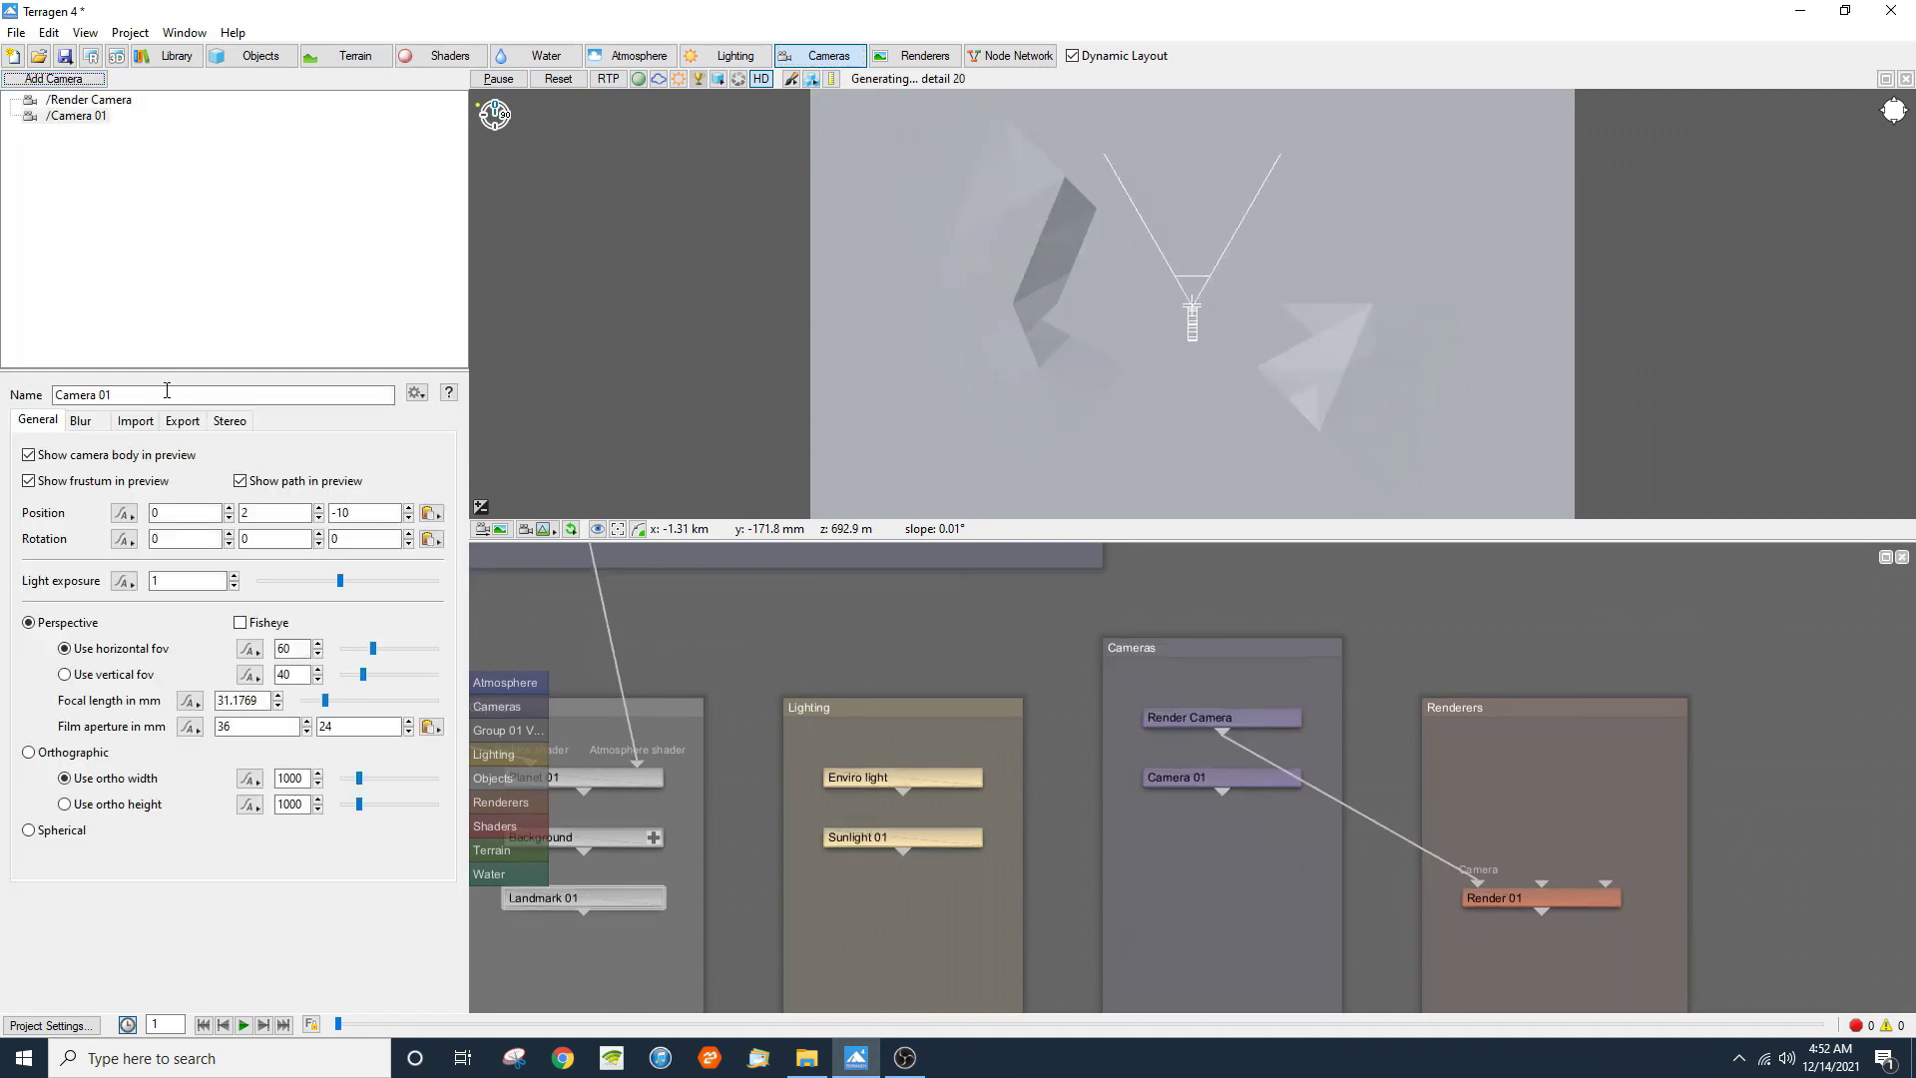
left_click(167, 395)
type("vector displacement")
key("Return")
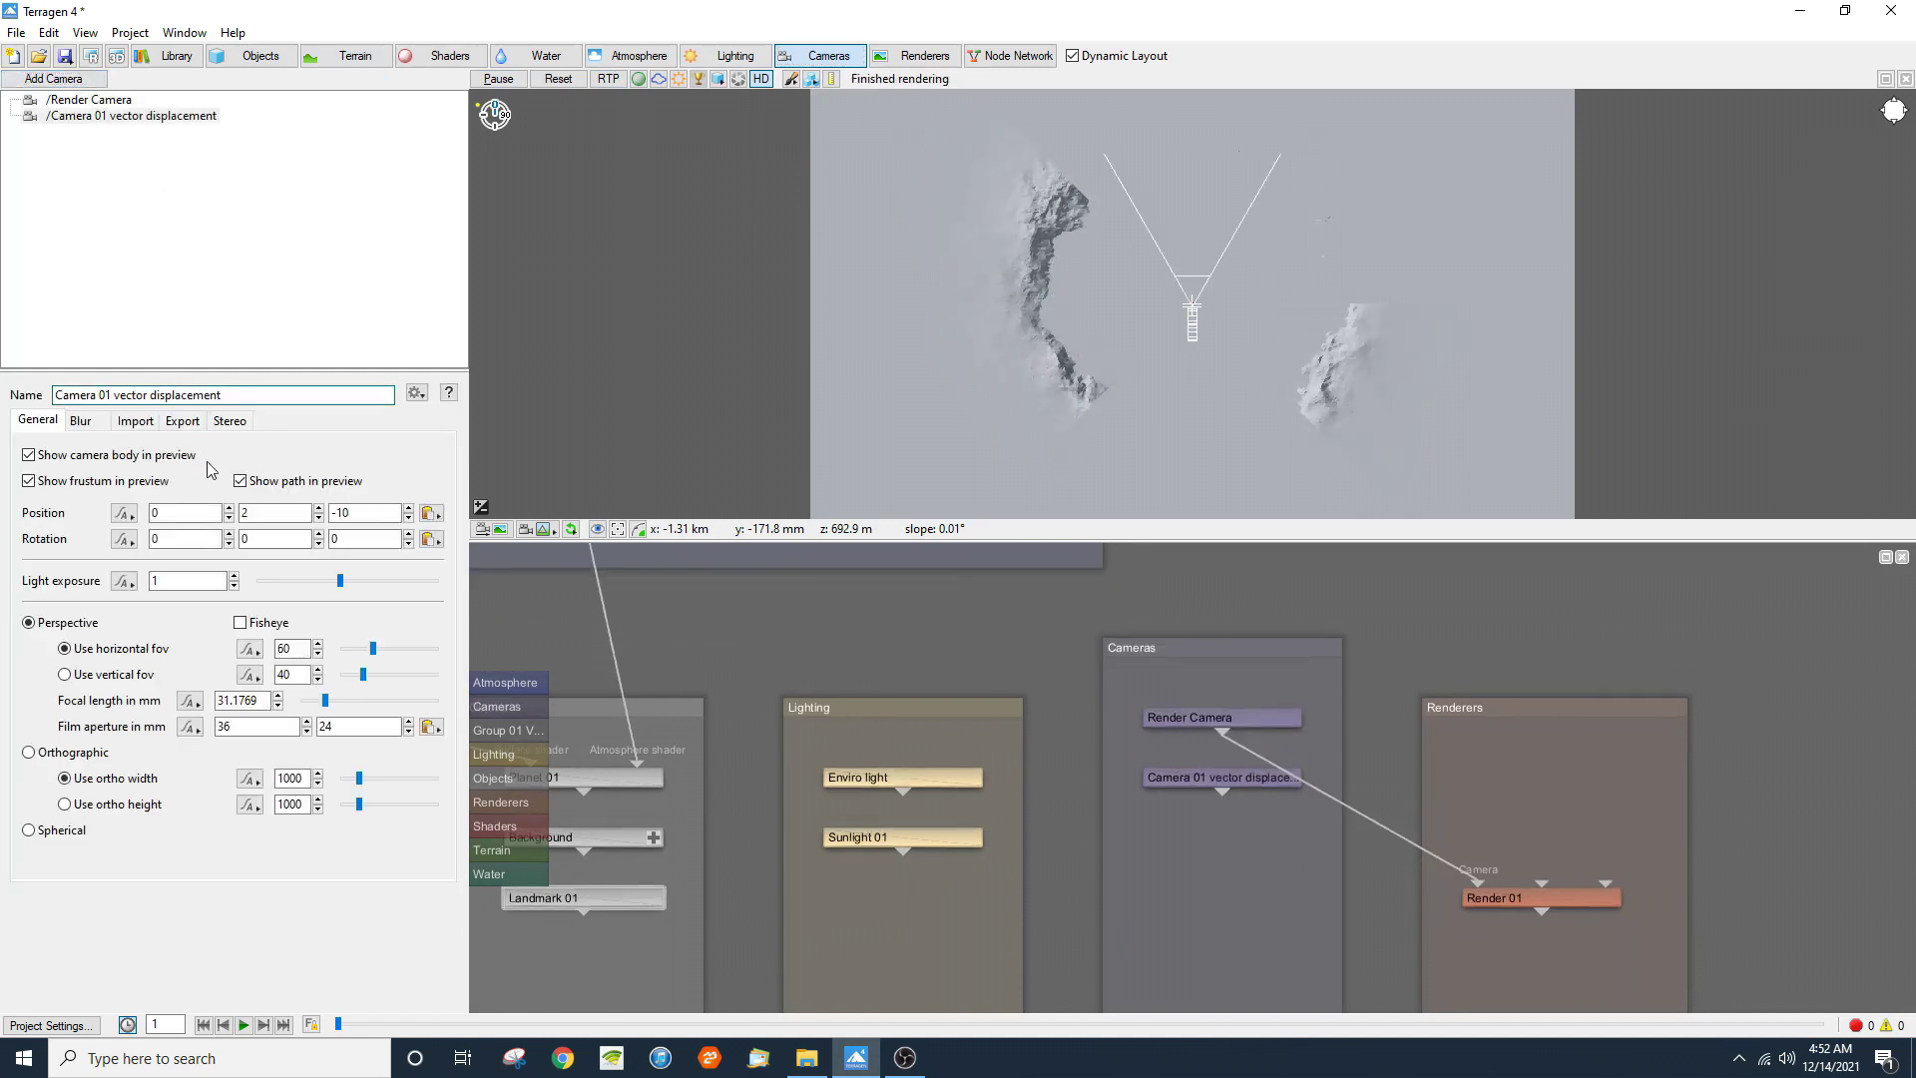
Step: Position the vector displacement camera at 0, 1000, 0 and set its X rotation to -90 so it looks straight down
double_click(246, 513)
type("1000")
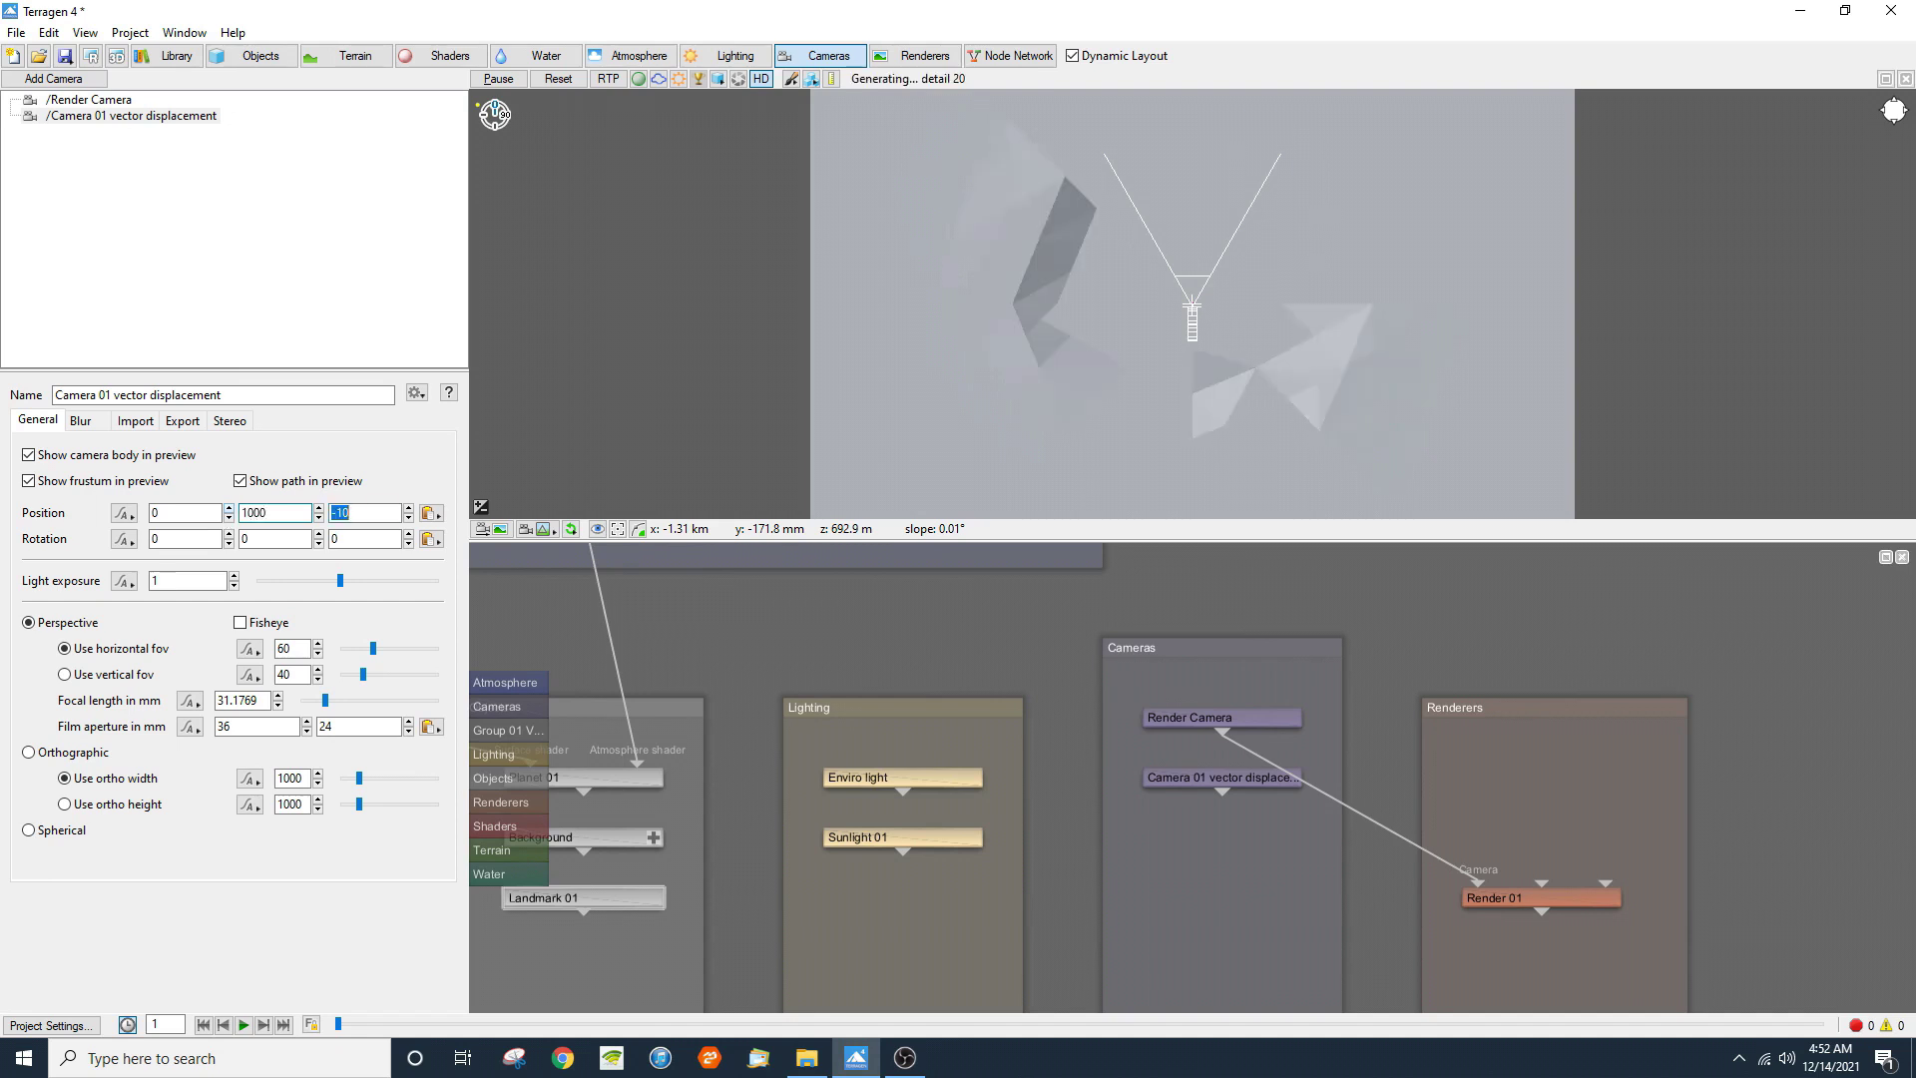
key("Tab")
type("0")
key("Tab")
type("-90")
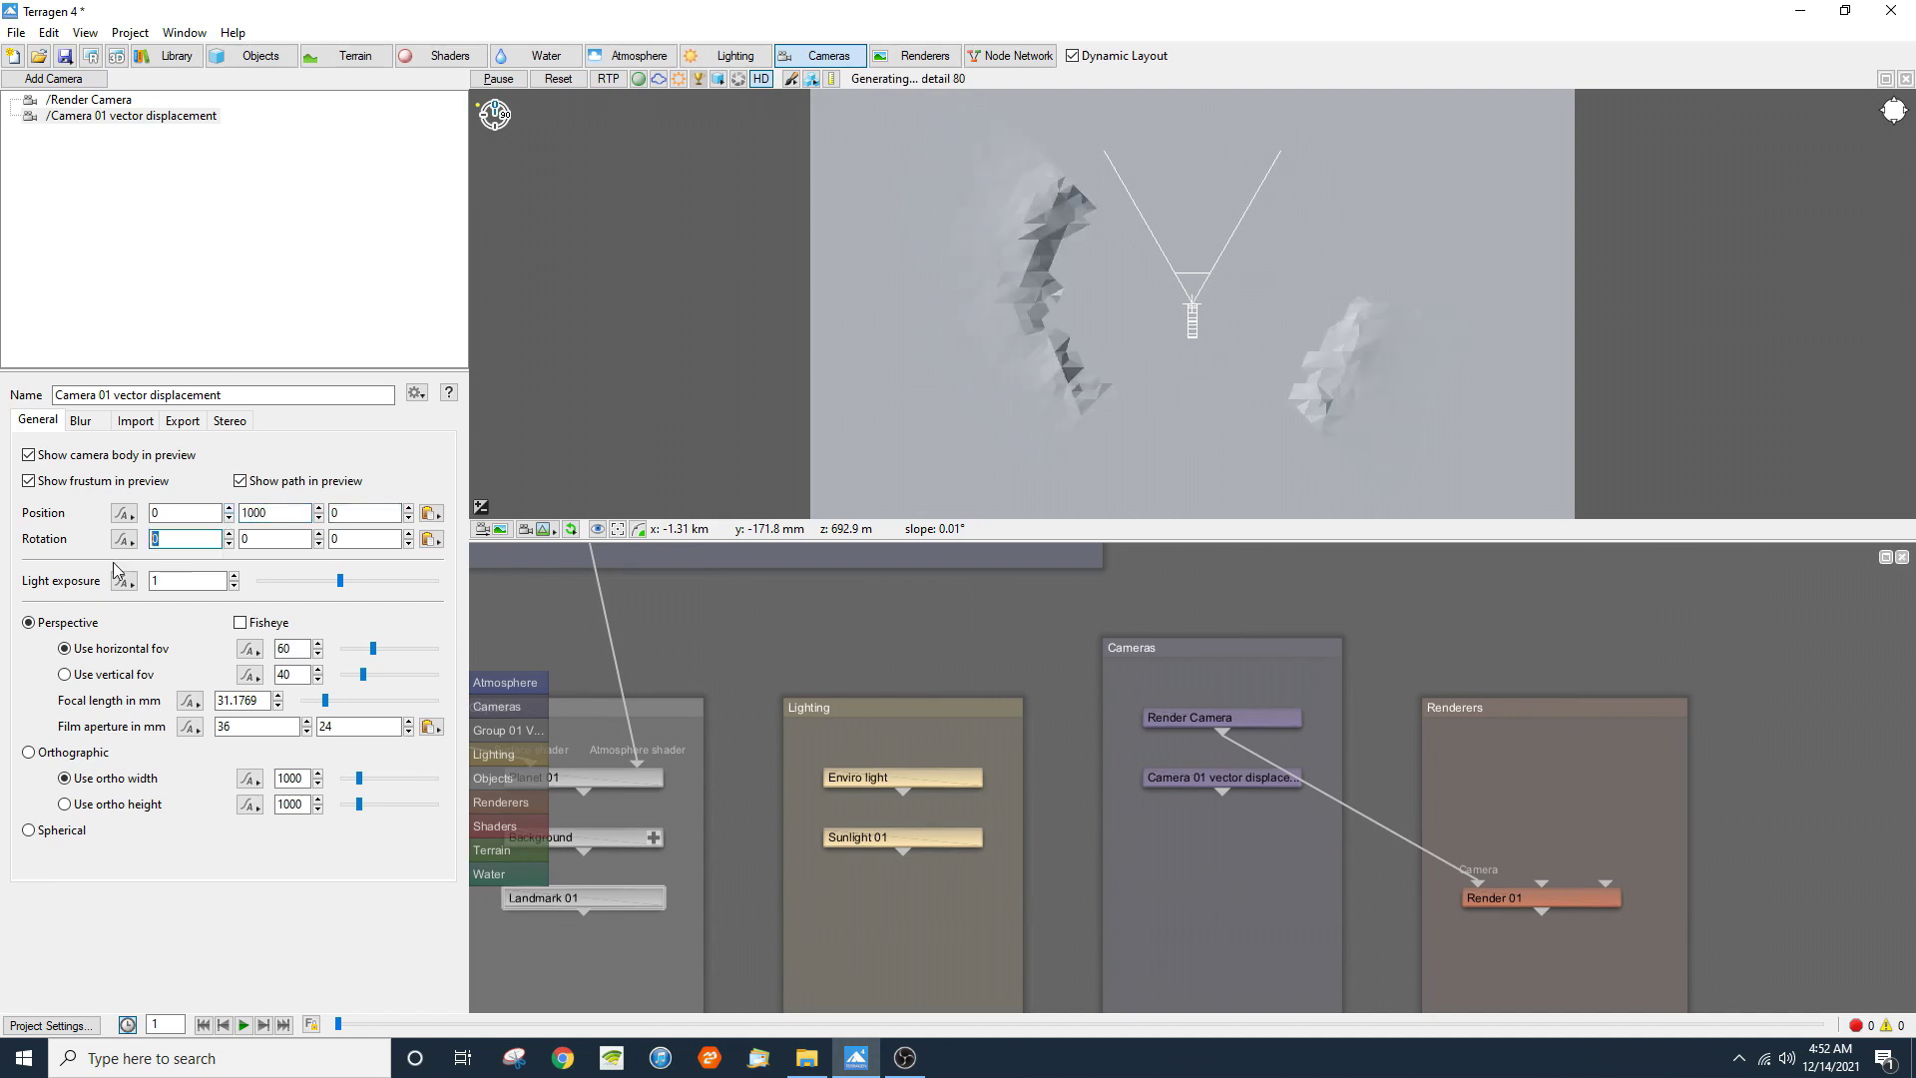
key("Tab")
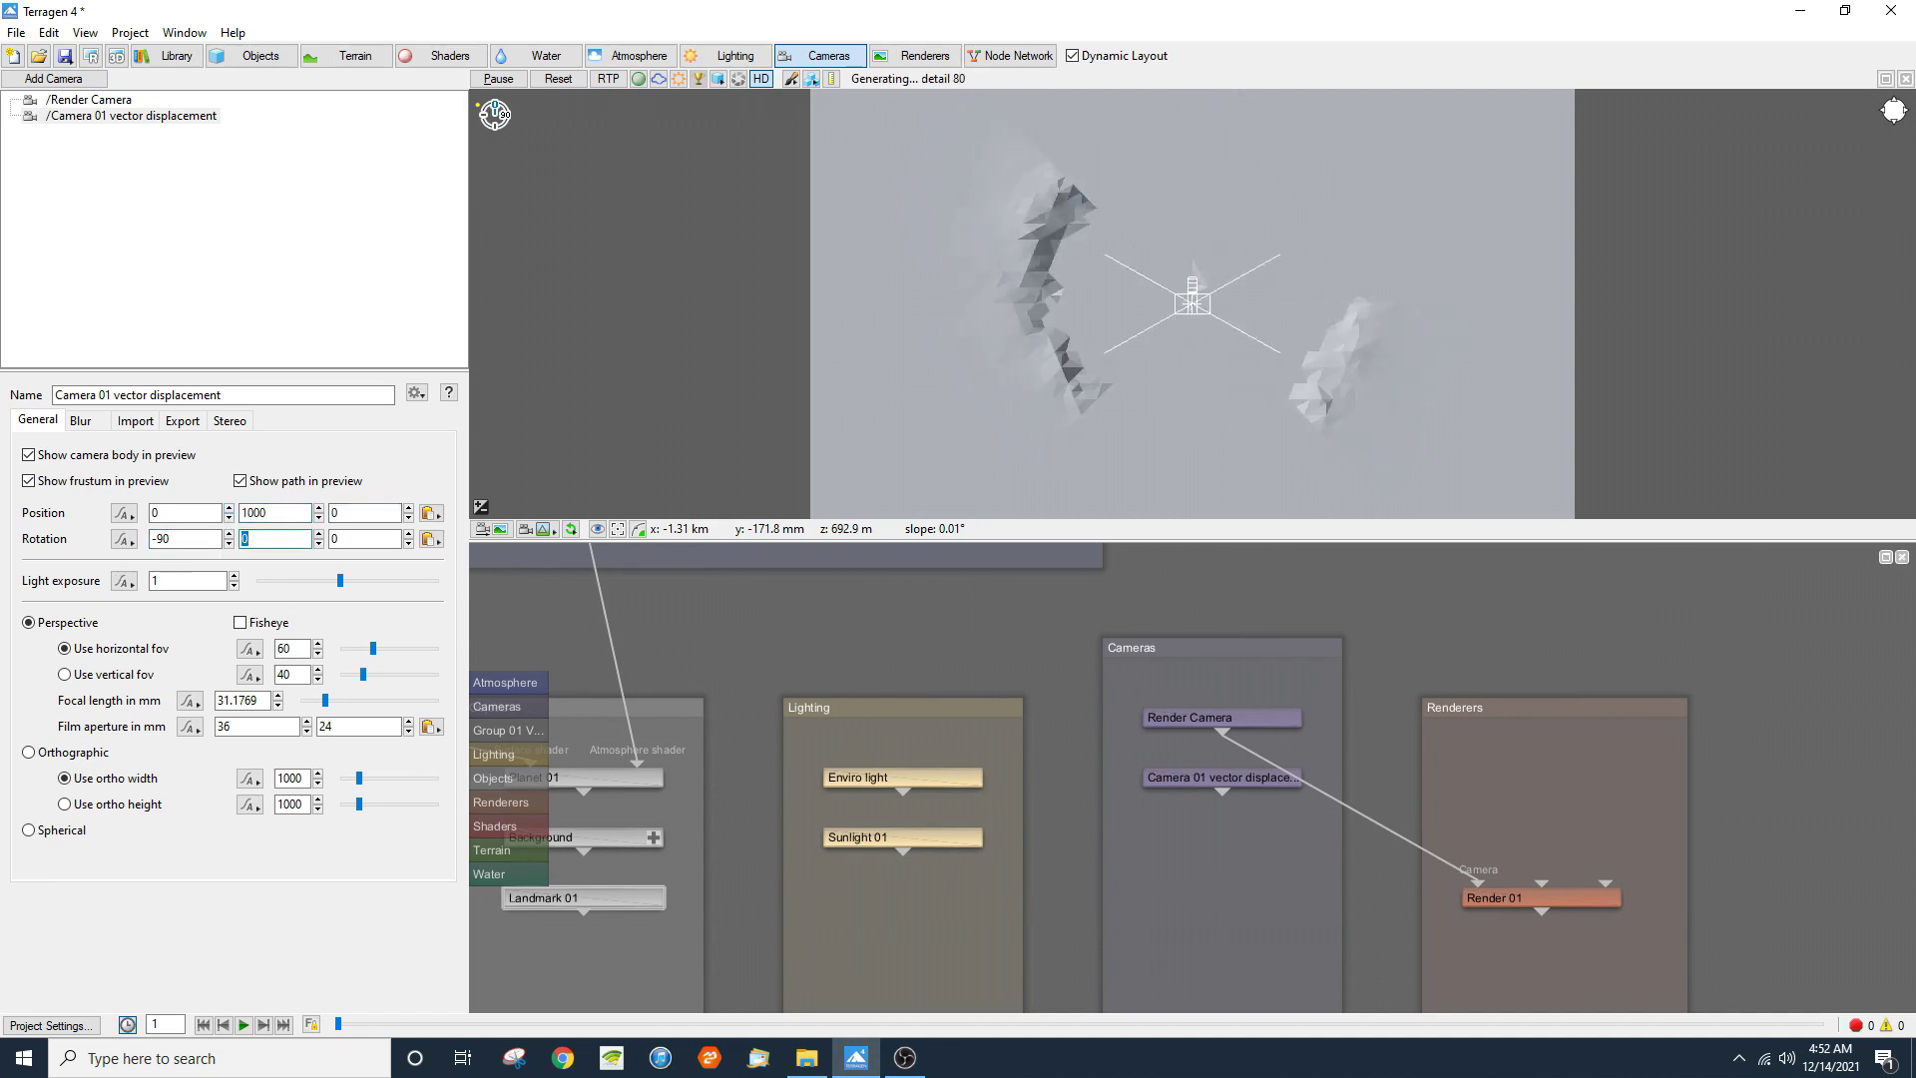
Step: Switch the vector displacement camera to orthographic projection and set its ortho width to 2000
left_click(28, 752)
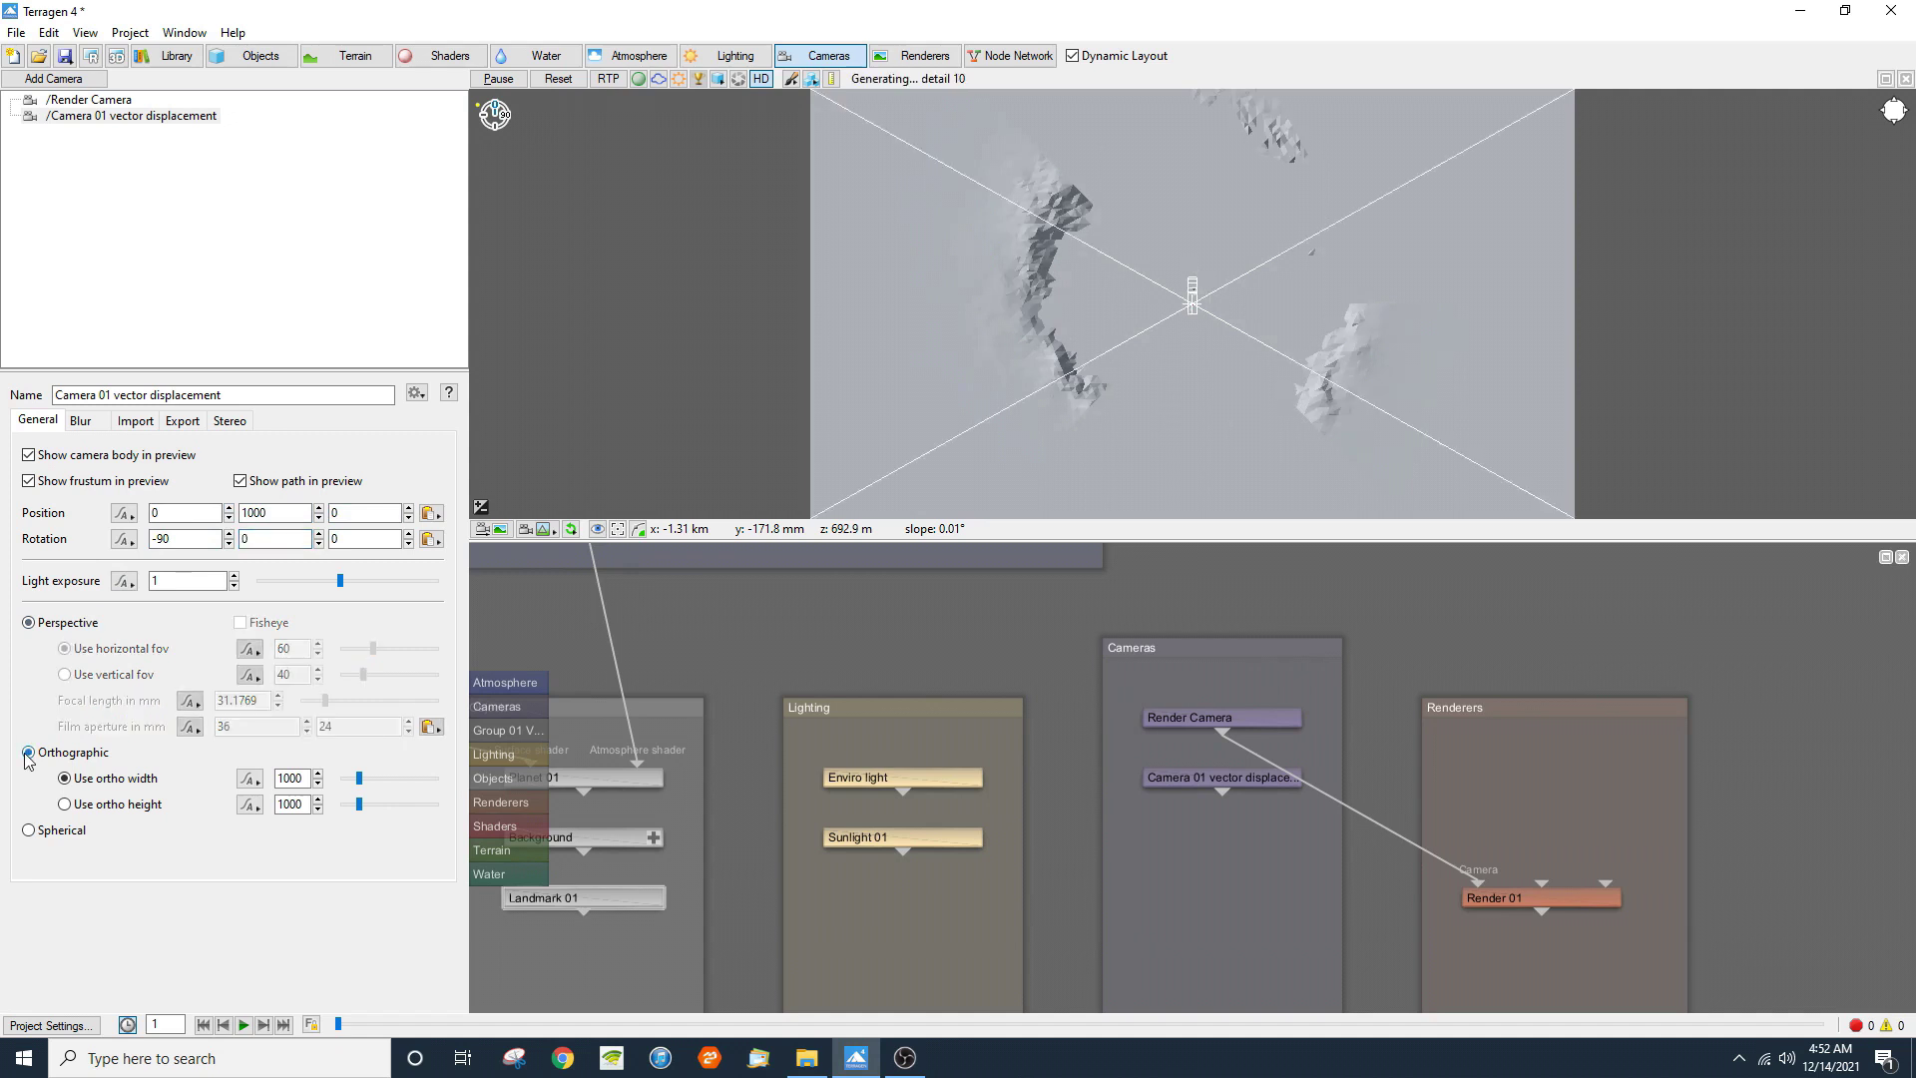
left_click(301, 779)
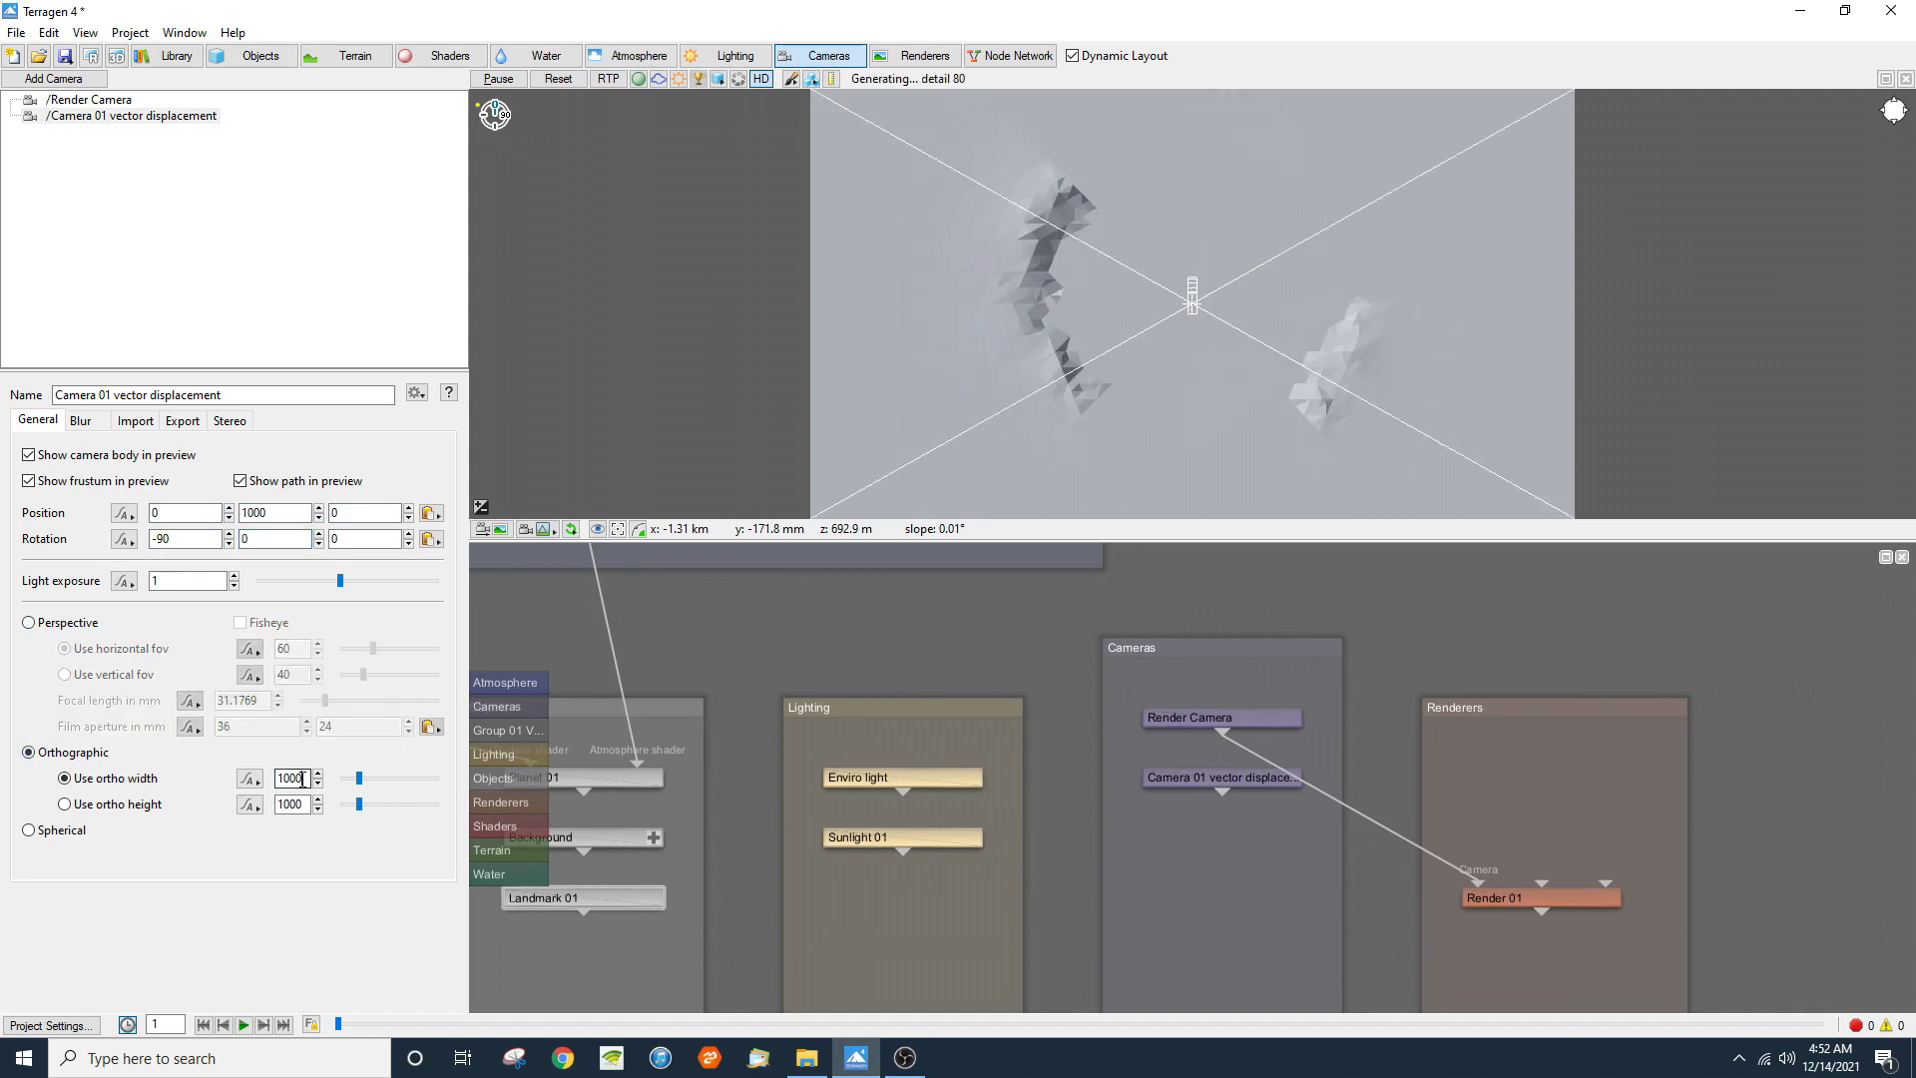
double_click(302, 779)
type("200")
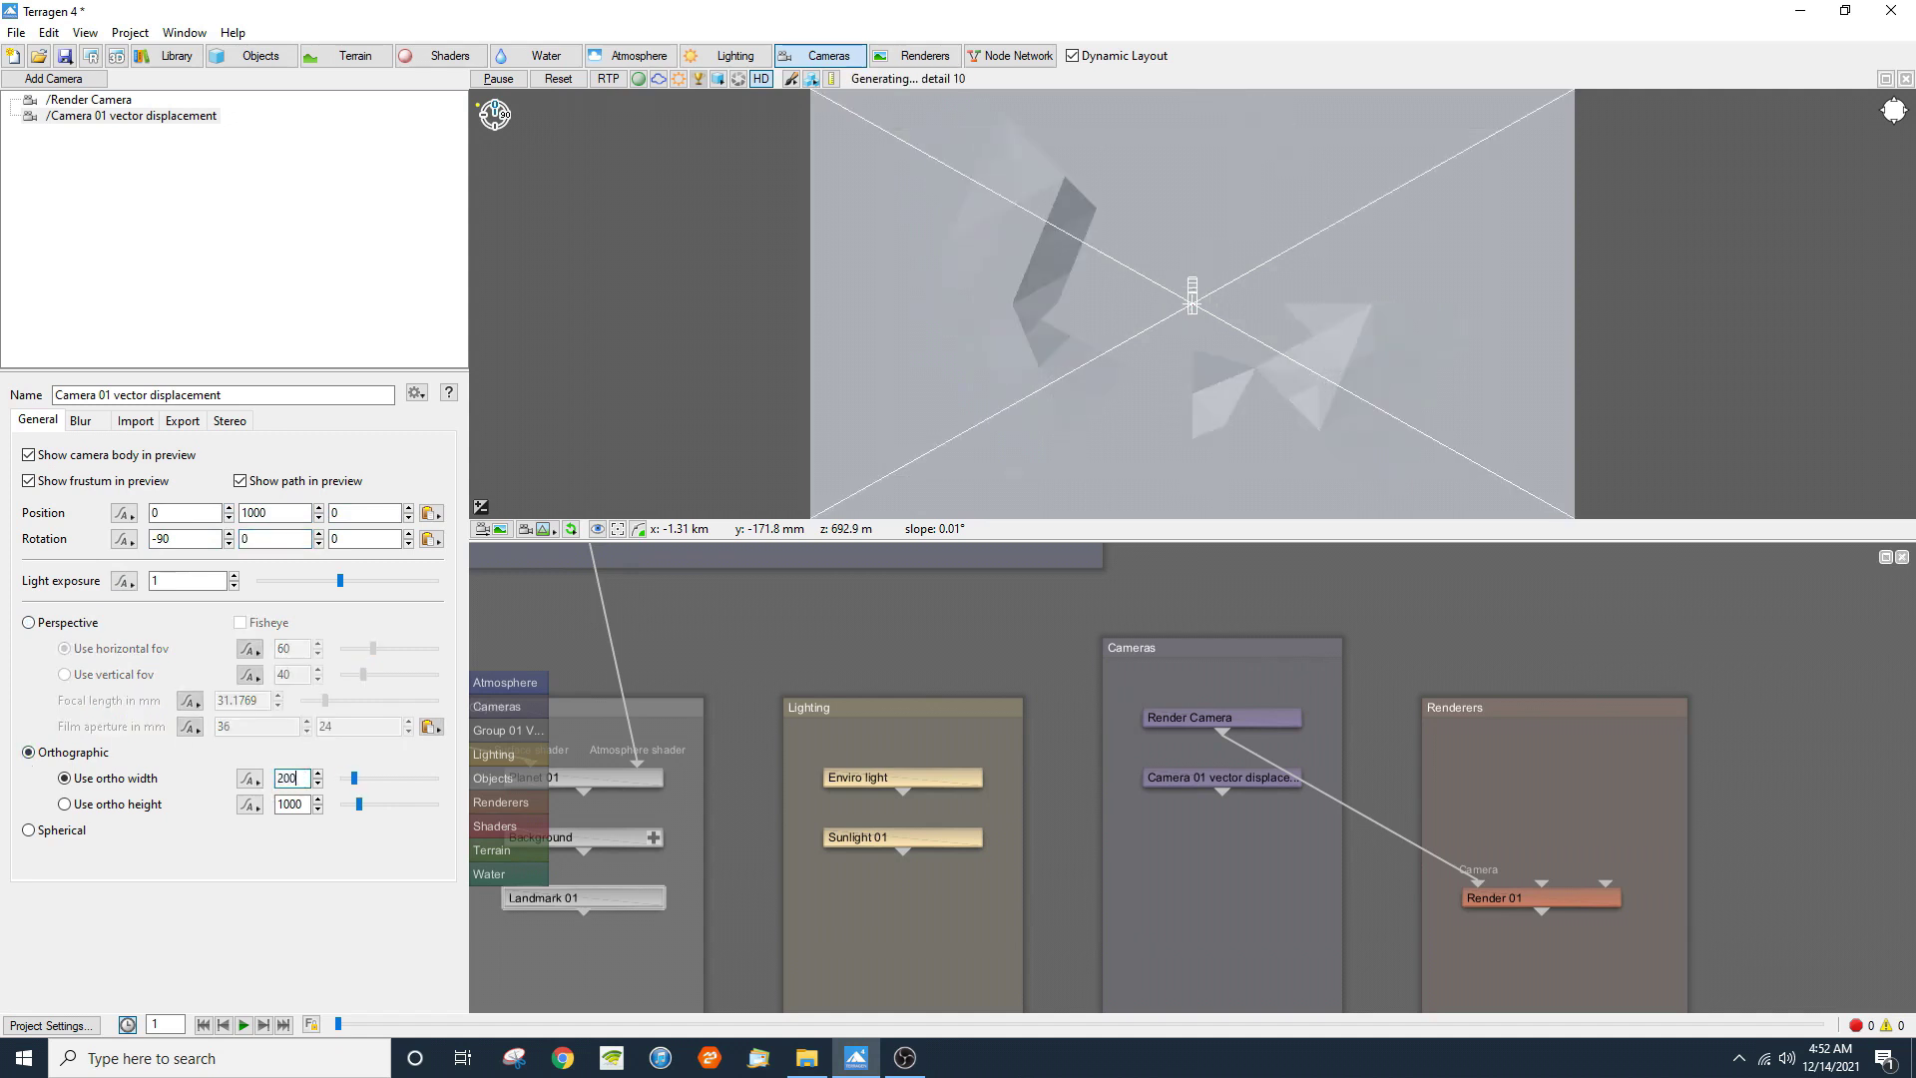
type("0")
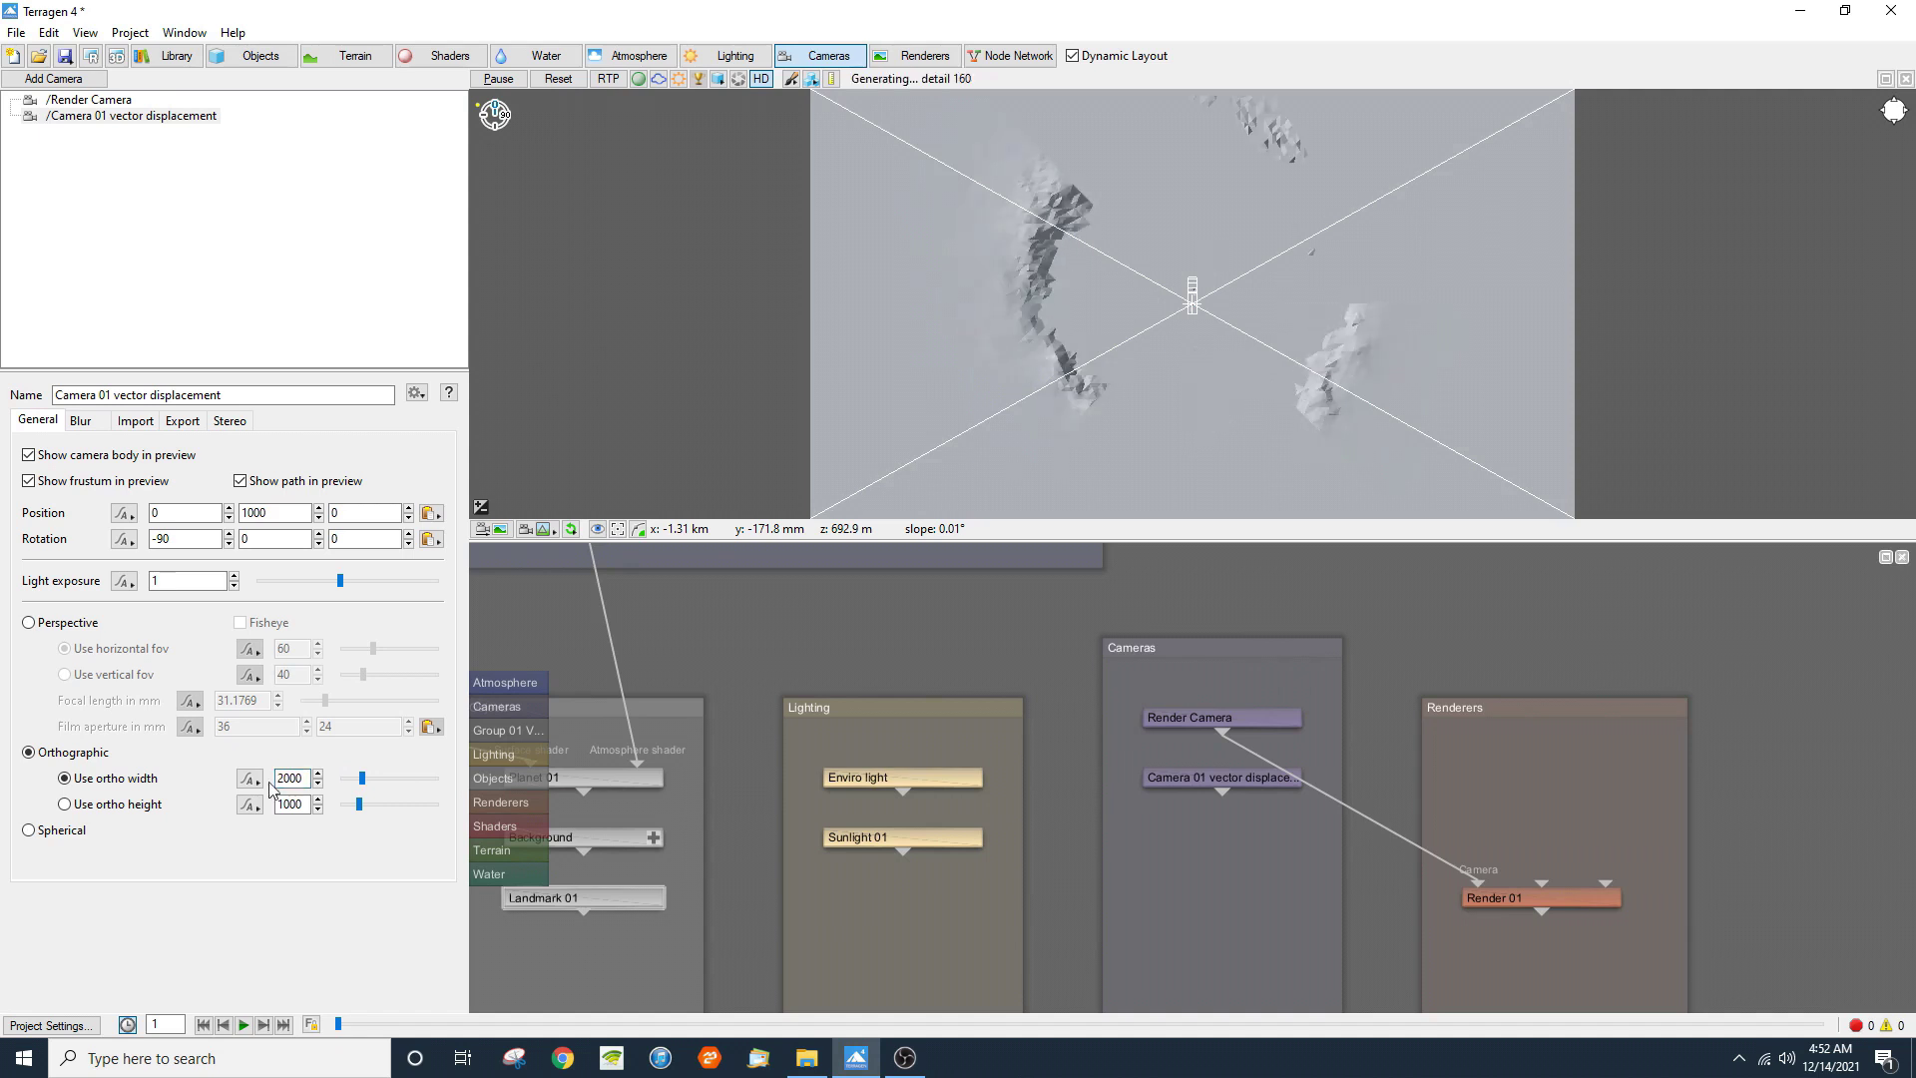
Step: Rearrange the node network, moving the vector displacement camera lower in the Cameras group and Render 01 higher in the Renderers group
left_click_drag(1175, 840, 1050, 741)
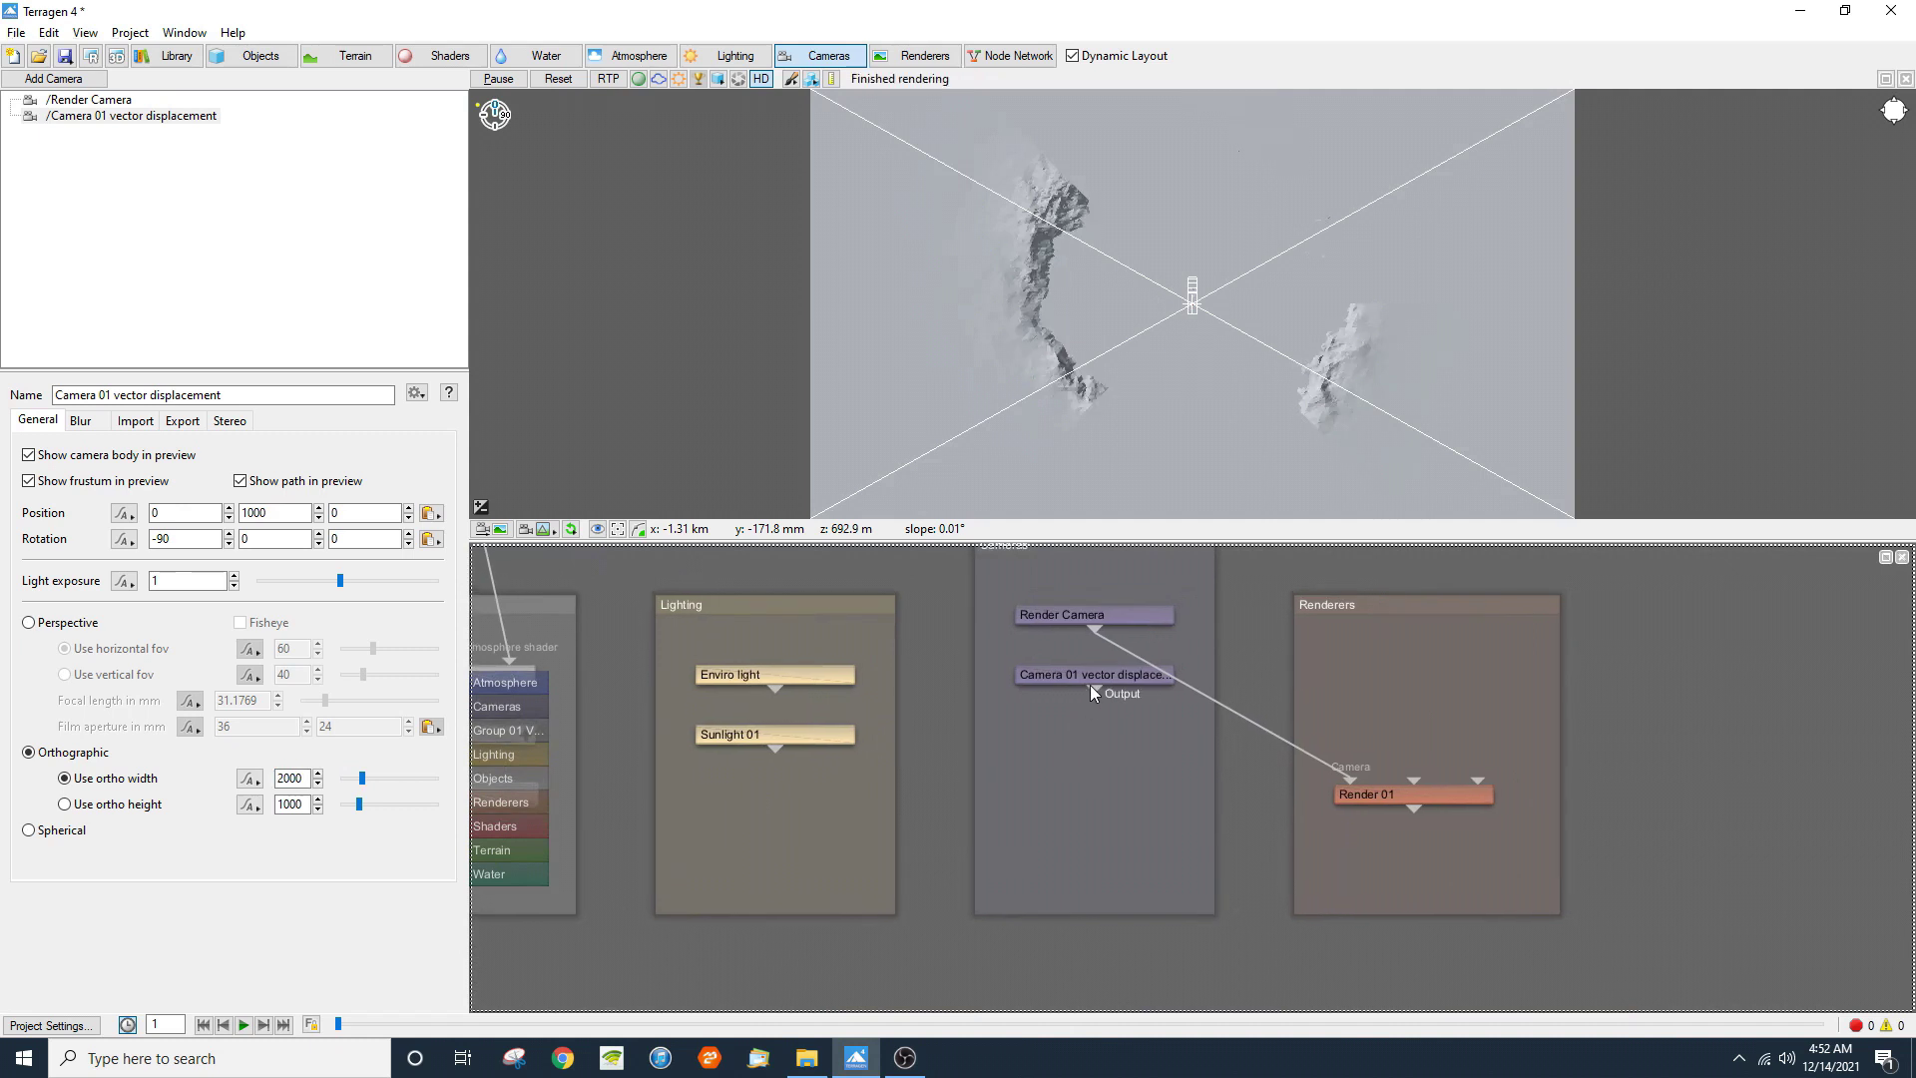
left_click_drag(1098, 674, 1104, 850)
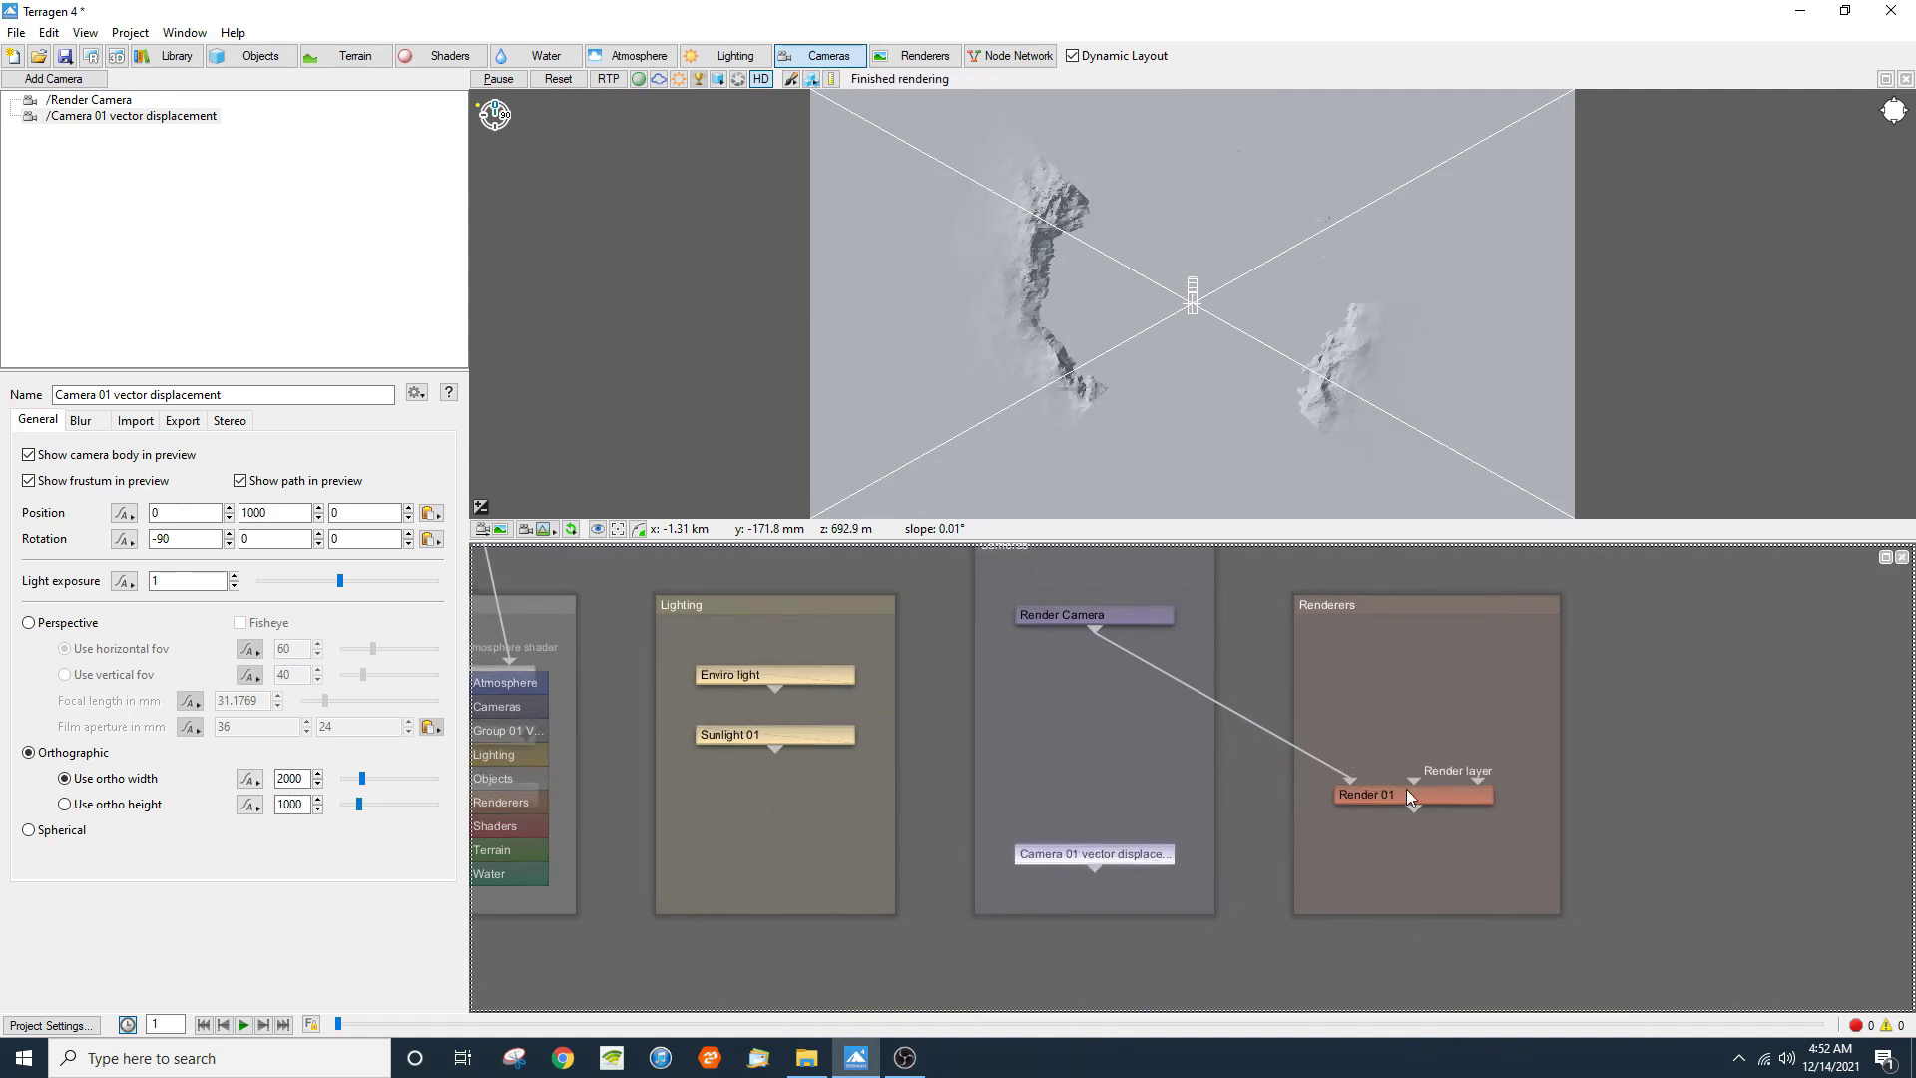
left_click_drag(1408, 796, 1411, 673)
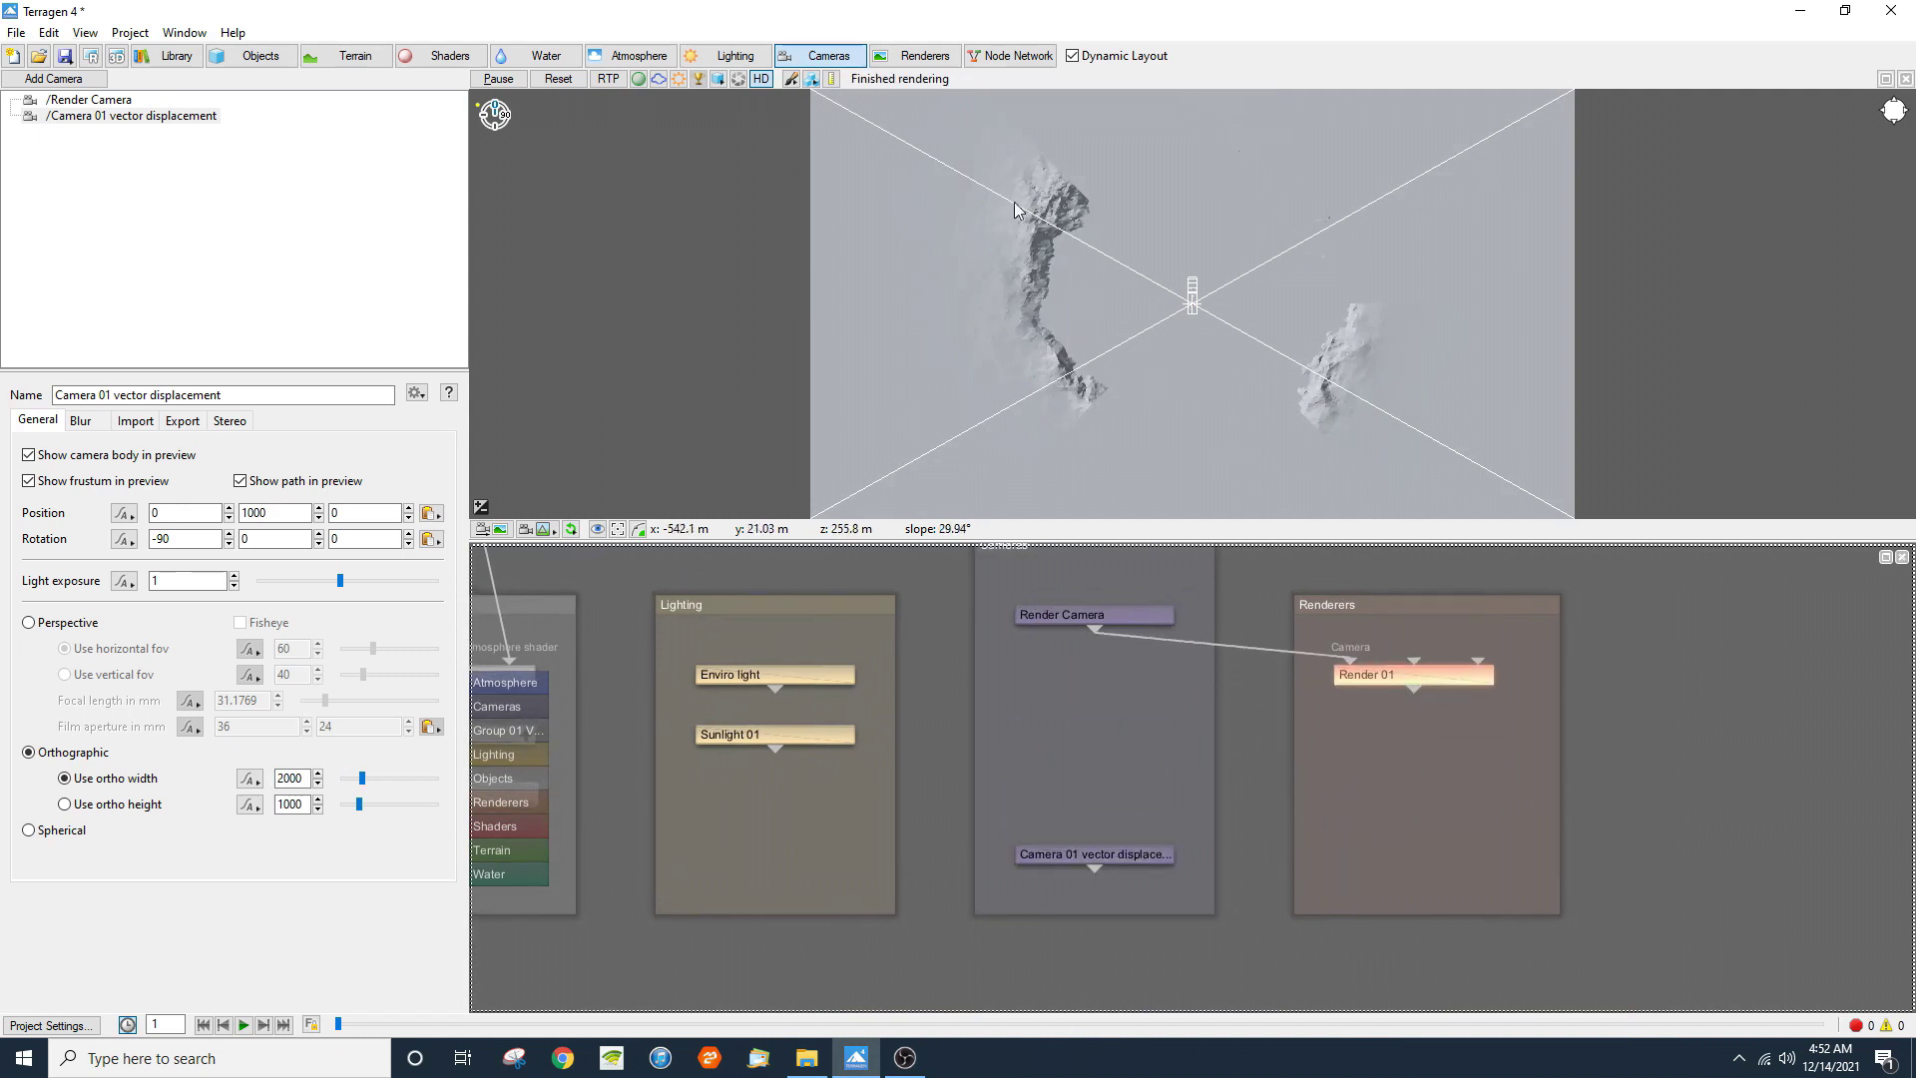
Step: Add a second renderer and name it Render 02 vector displacement
left_click(924, 56)
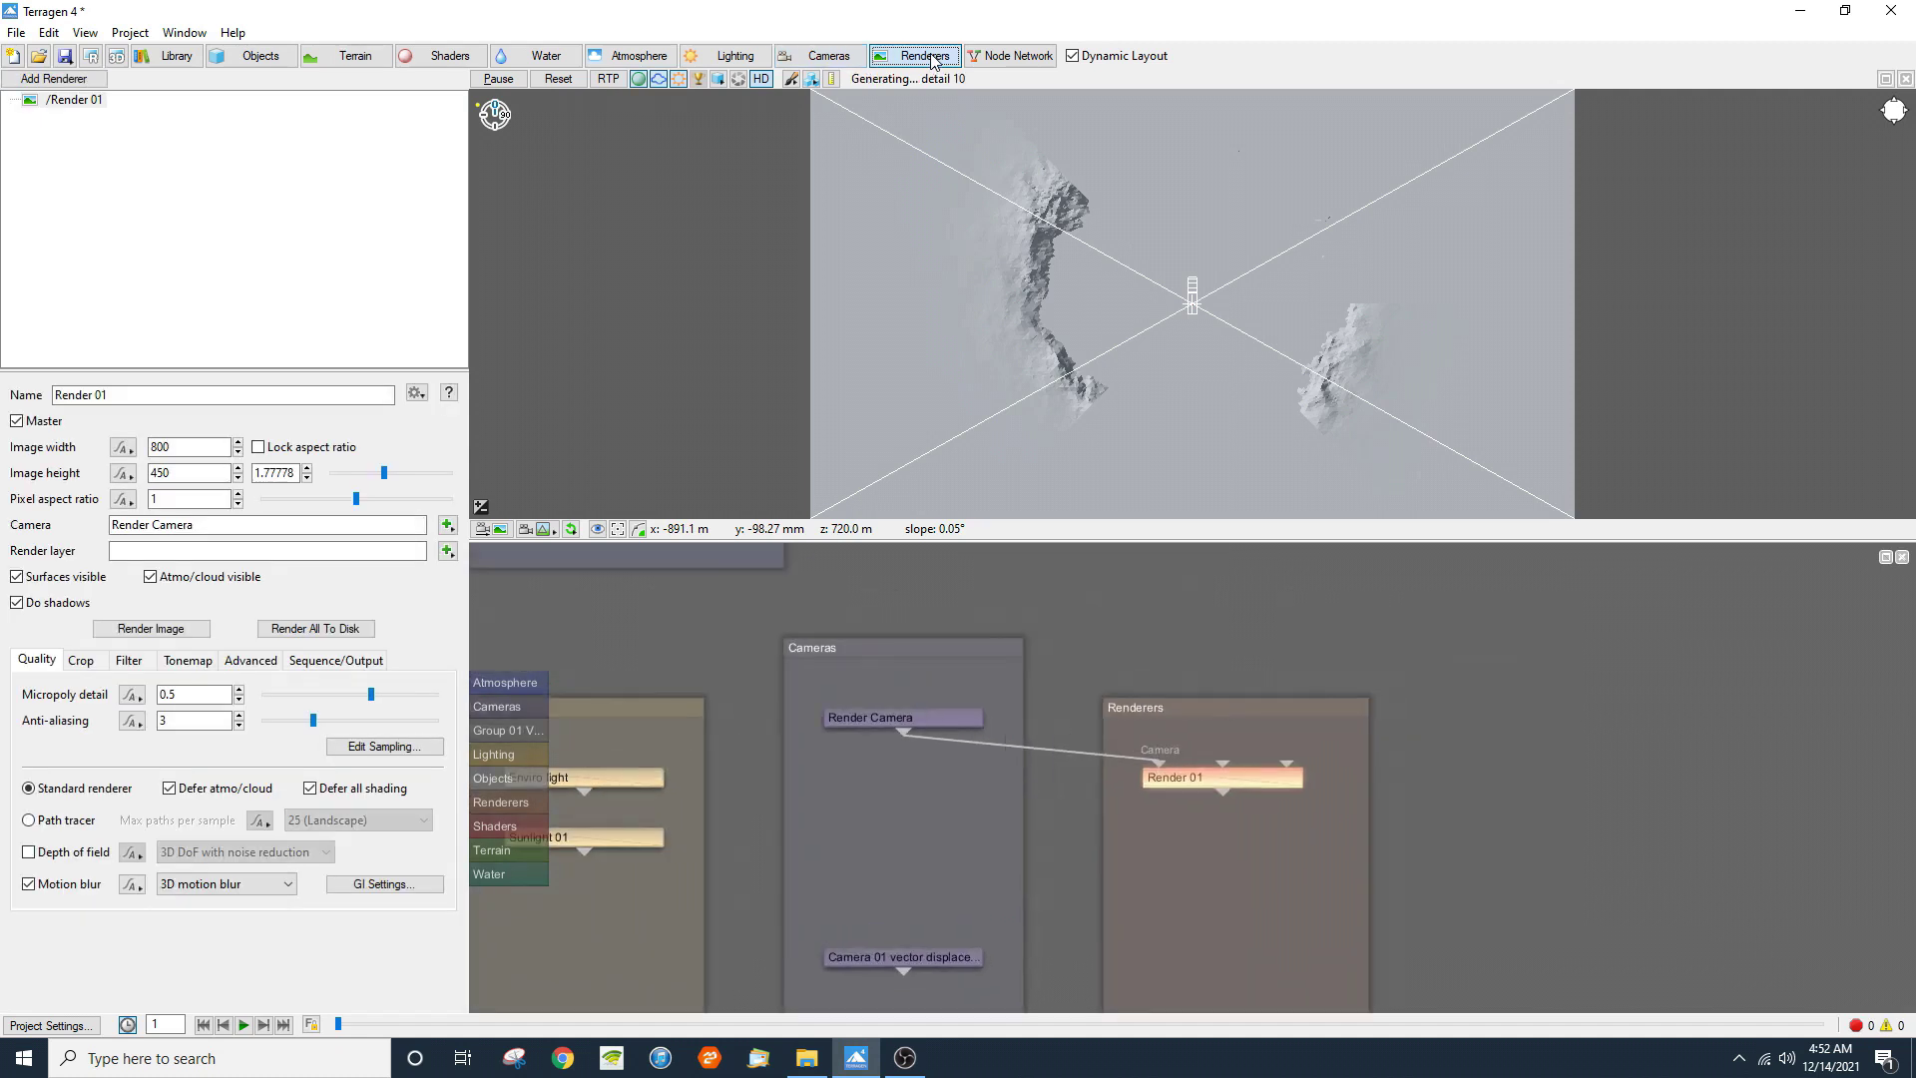
left_click(77, 81)
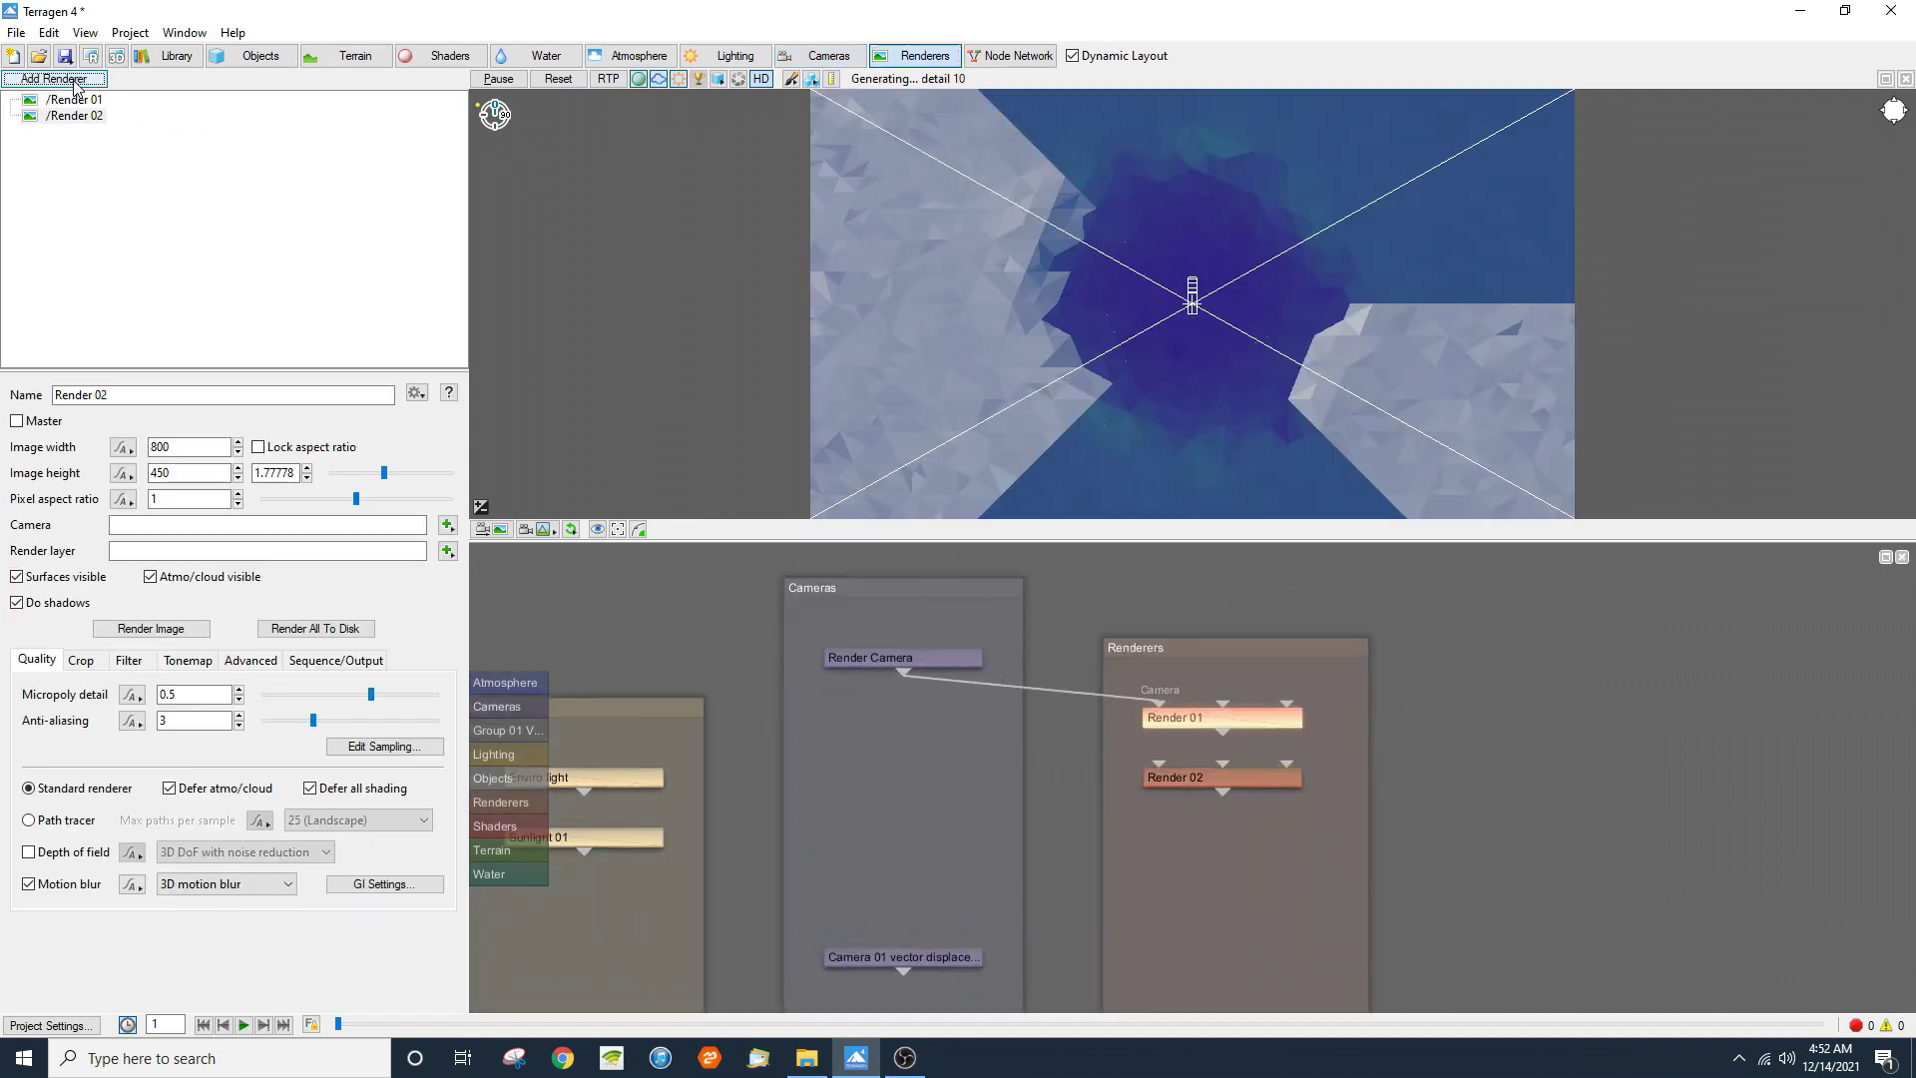
left_click(140, 395)
type("vector displacement")
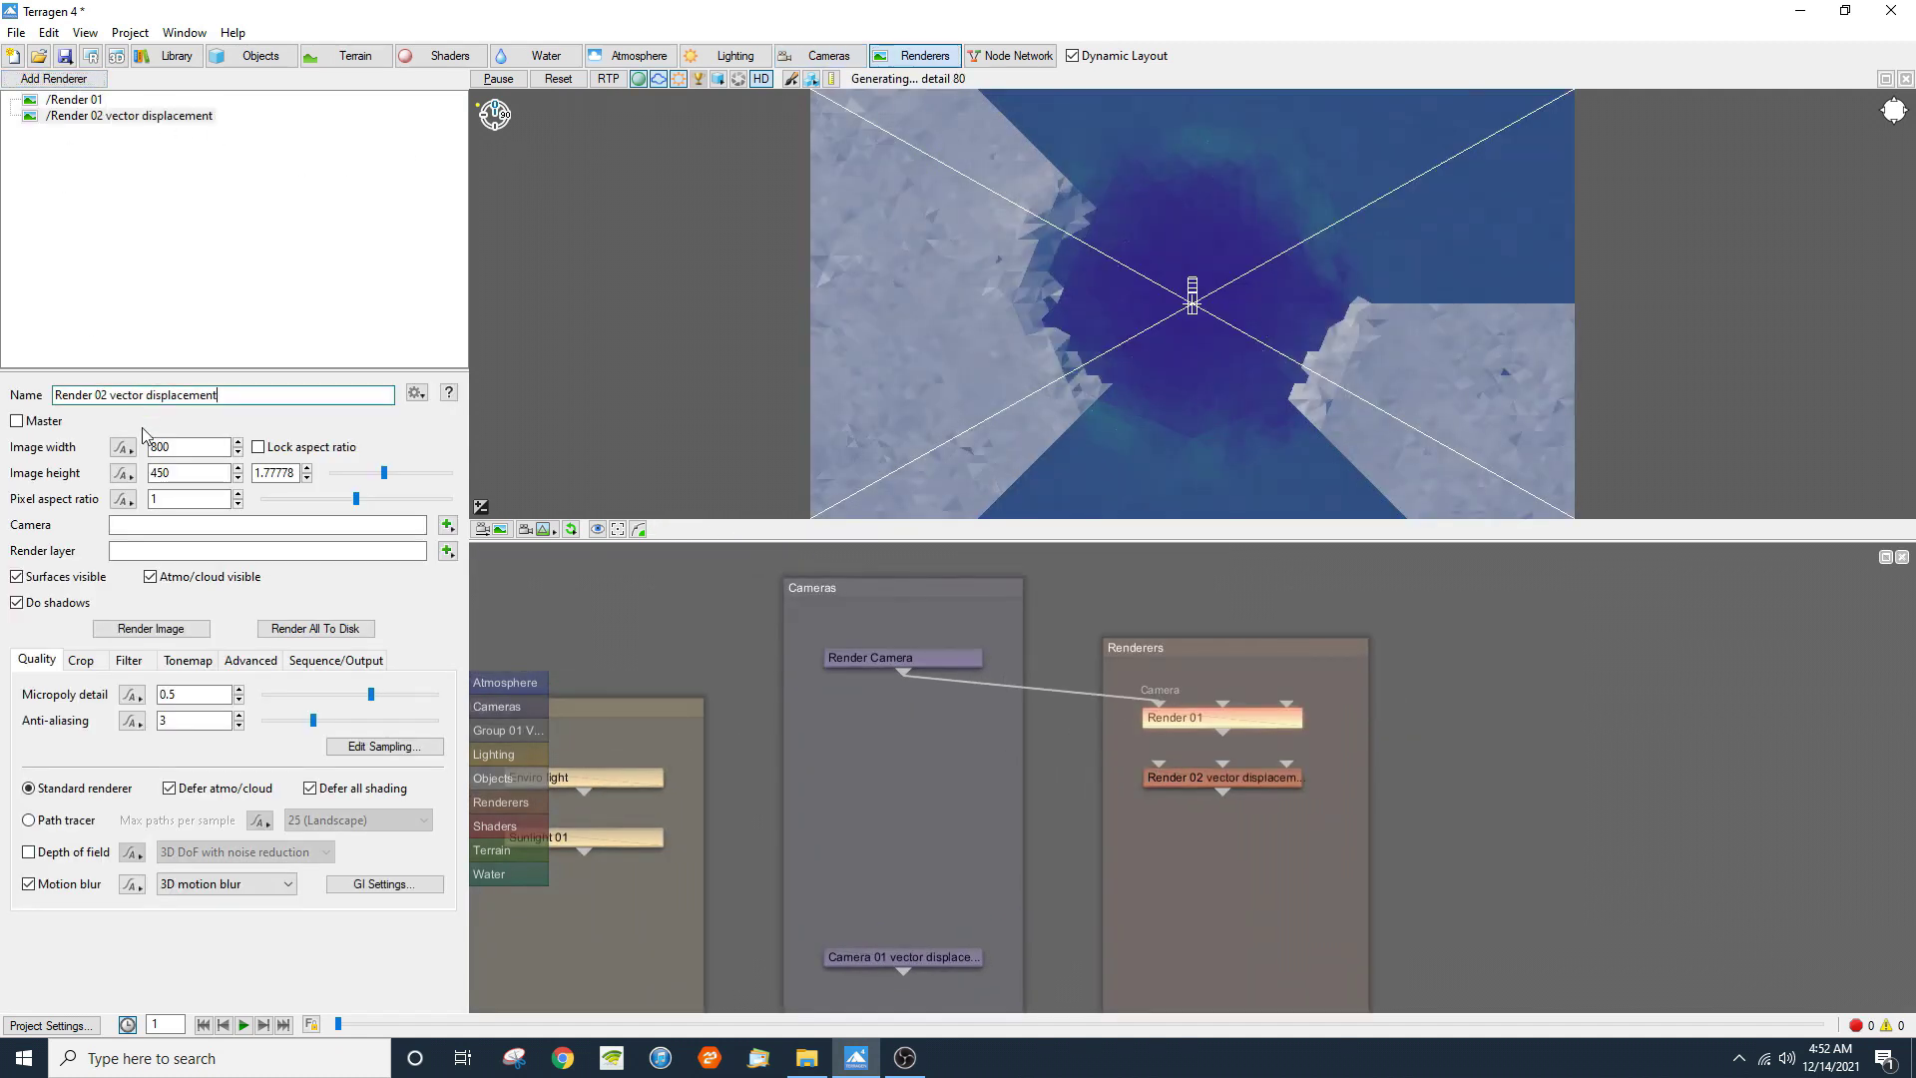
Step: Set the new renderer's image width and height to 1024 and lock the aspect ratio
left_click(161, 448)
double_click(172, 448)
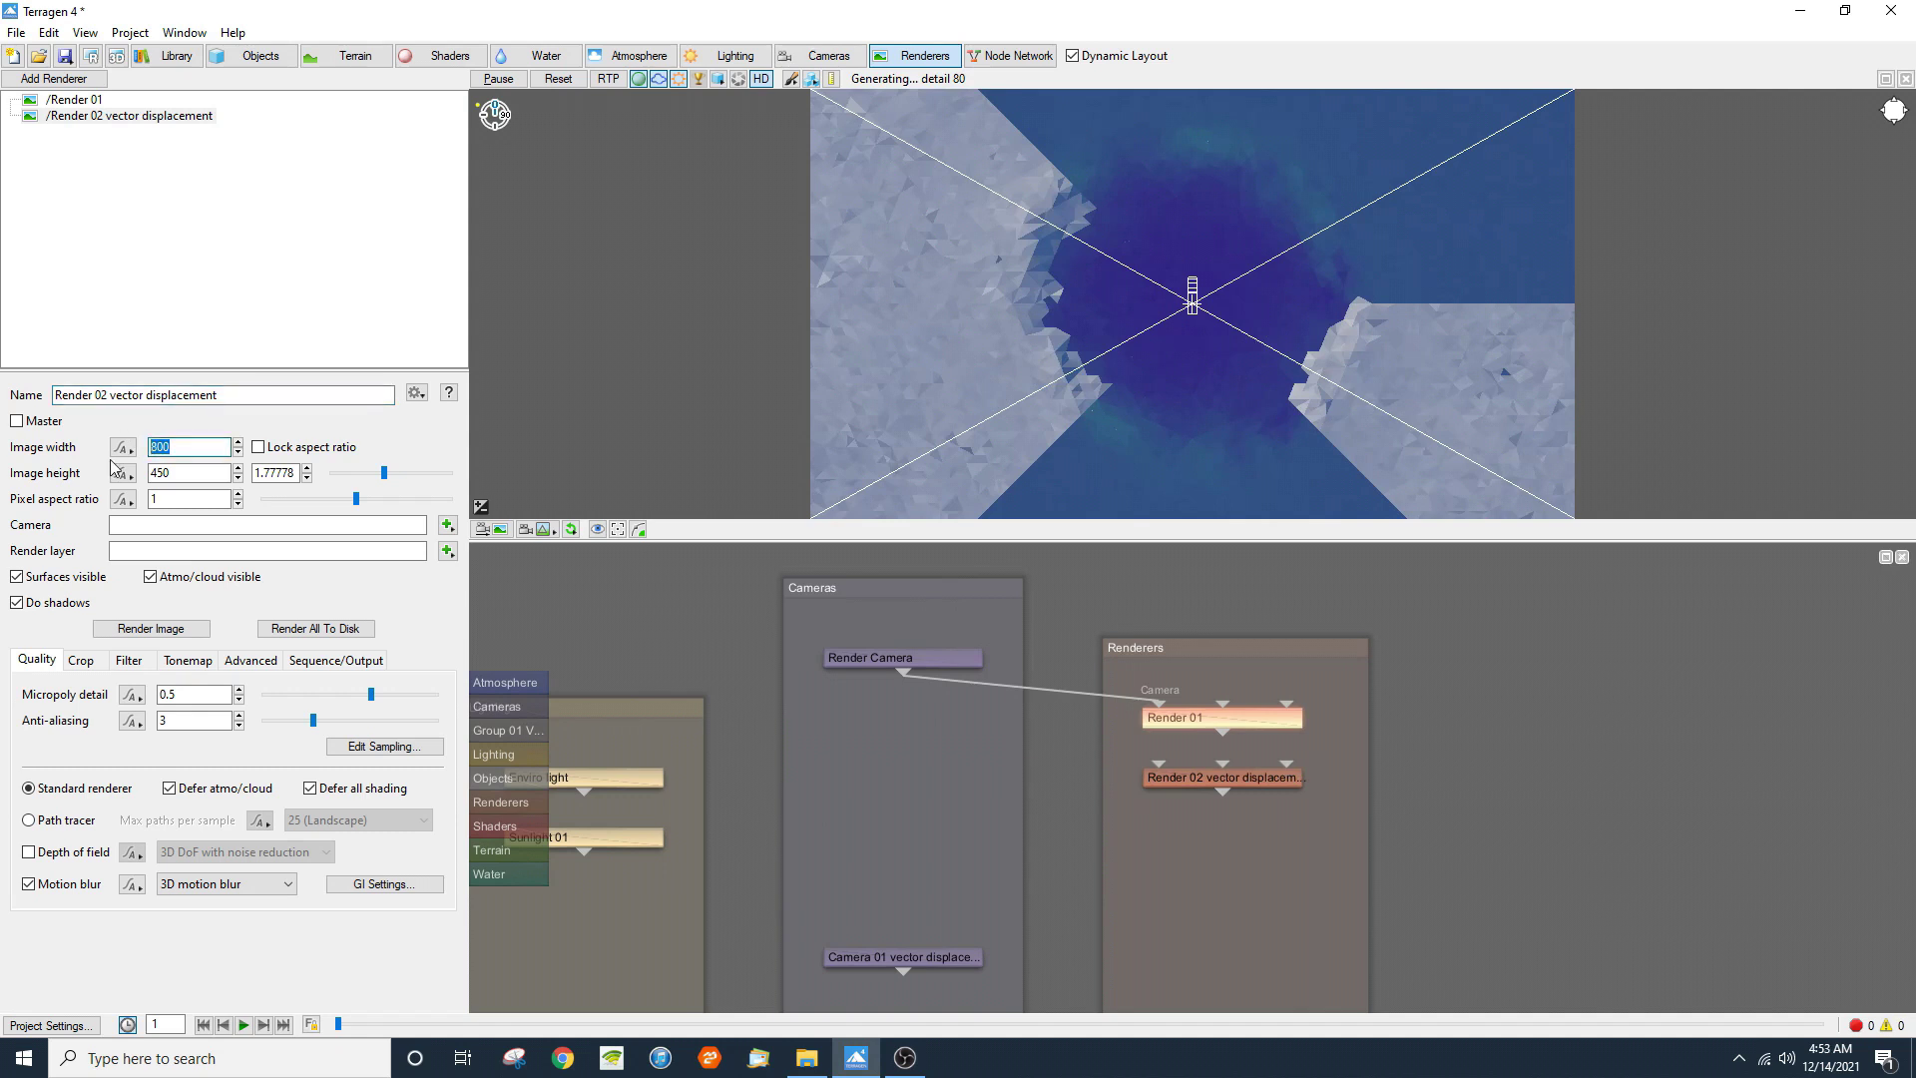
type("1024")
key("Tab")
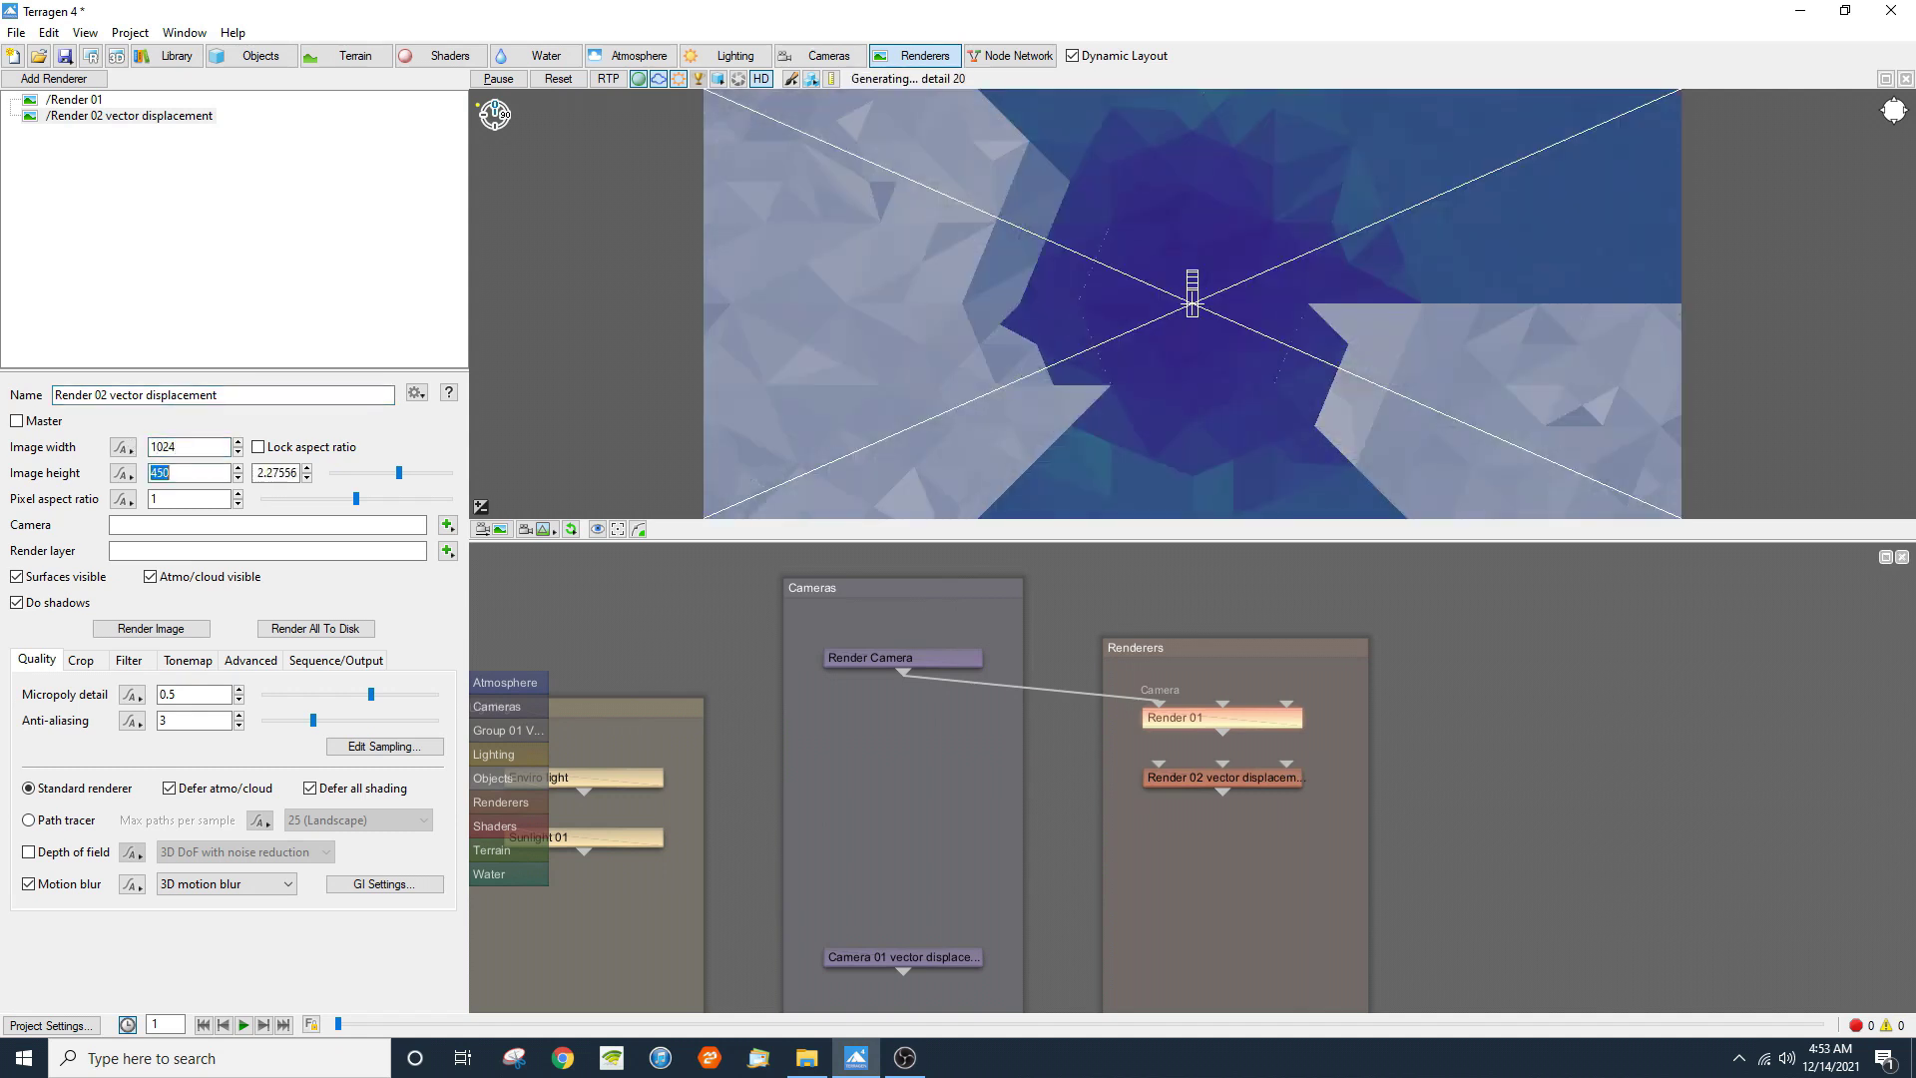
type("1024")
key("Tab")
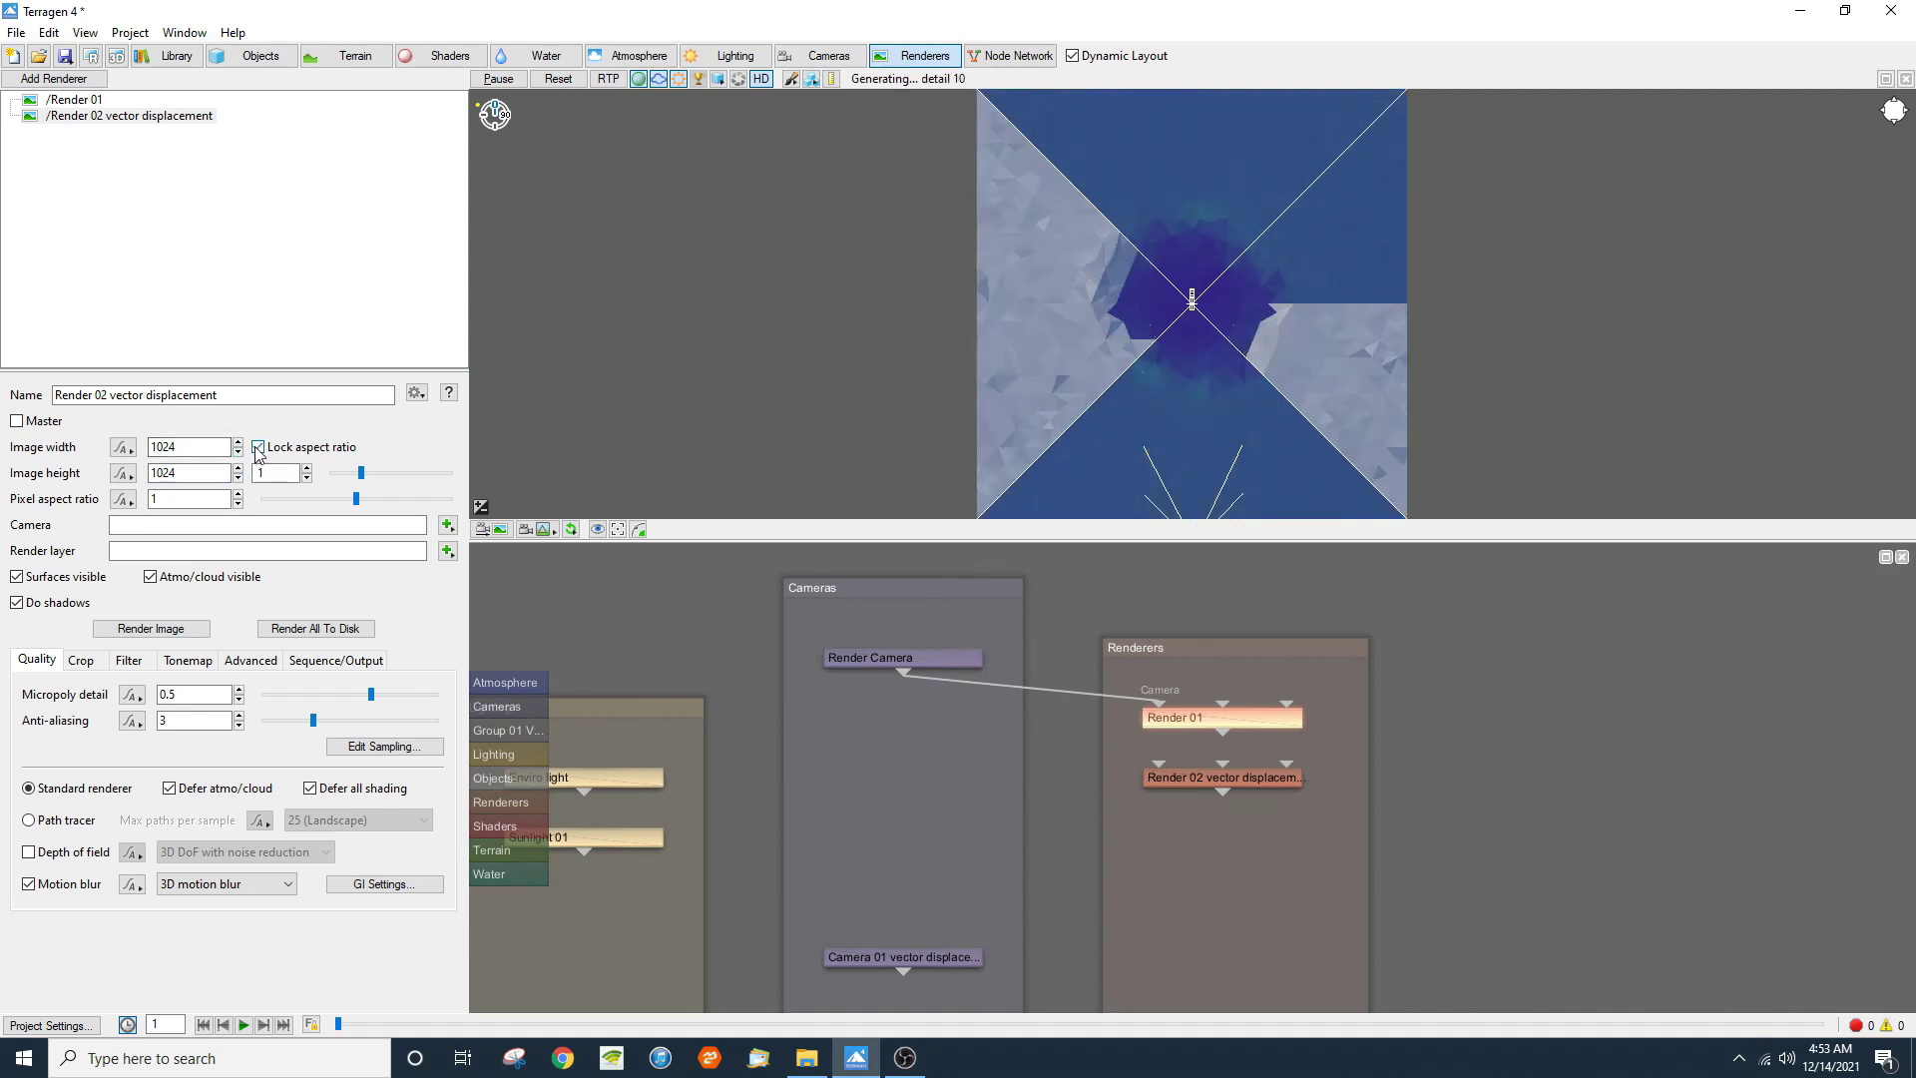
left_click(259, 448)
Step: Assign Camera 01 vector displacement as the camera of the new renderer
left_click(448, 525)
mouse_move(524, 582)
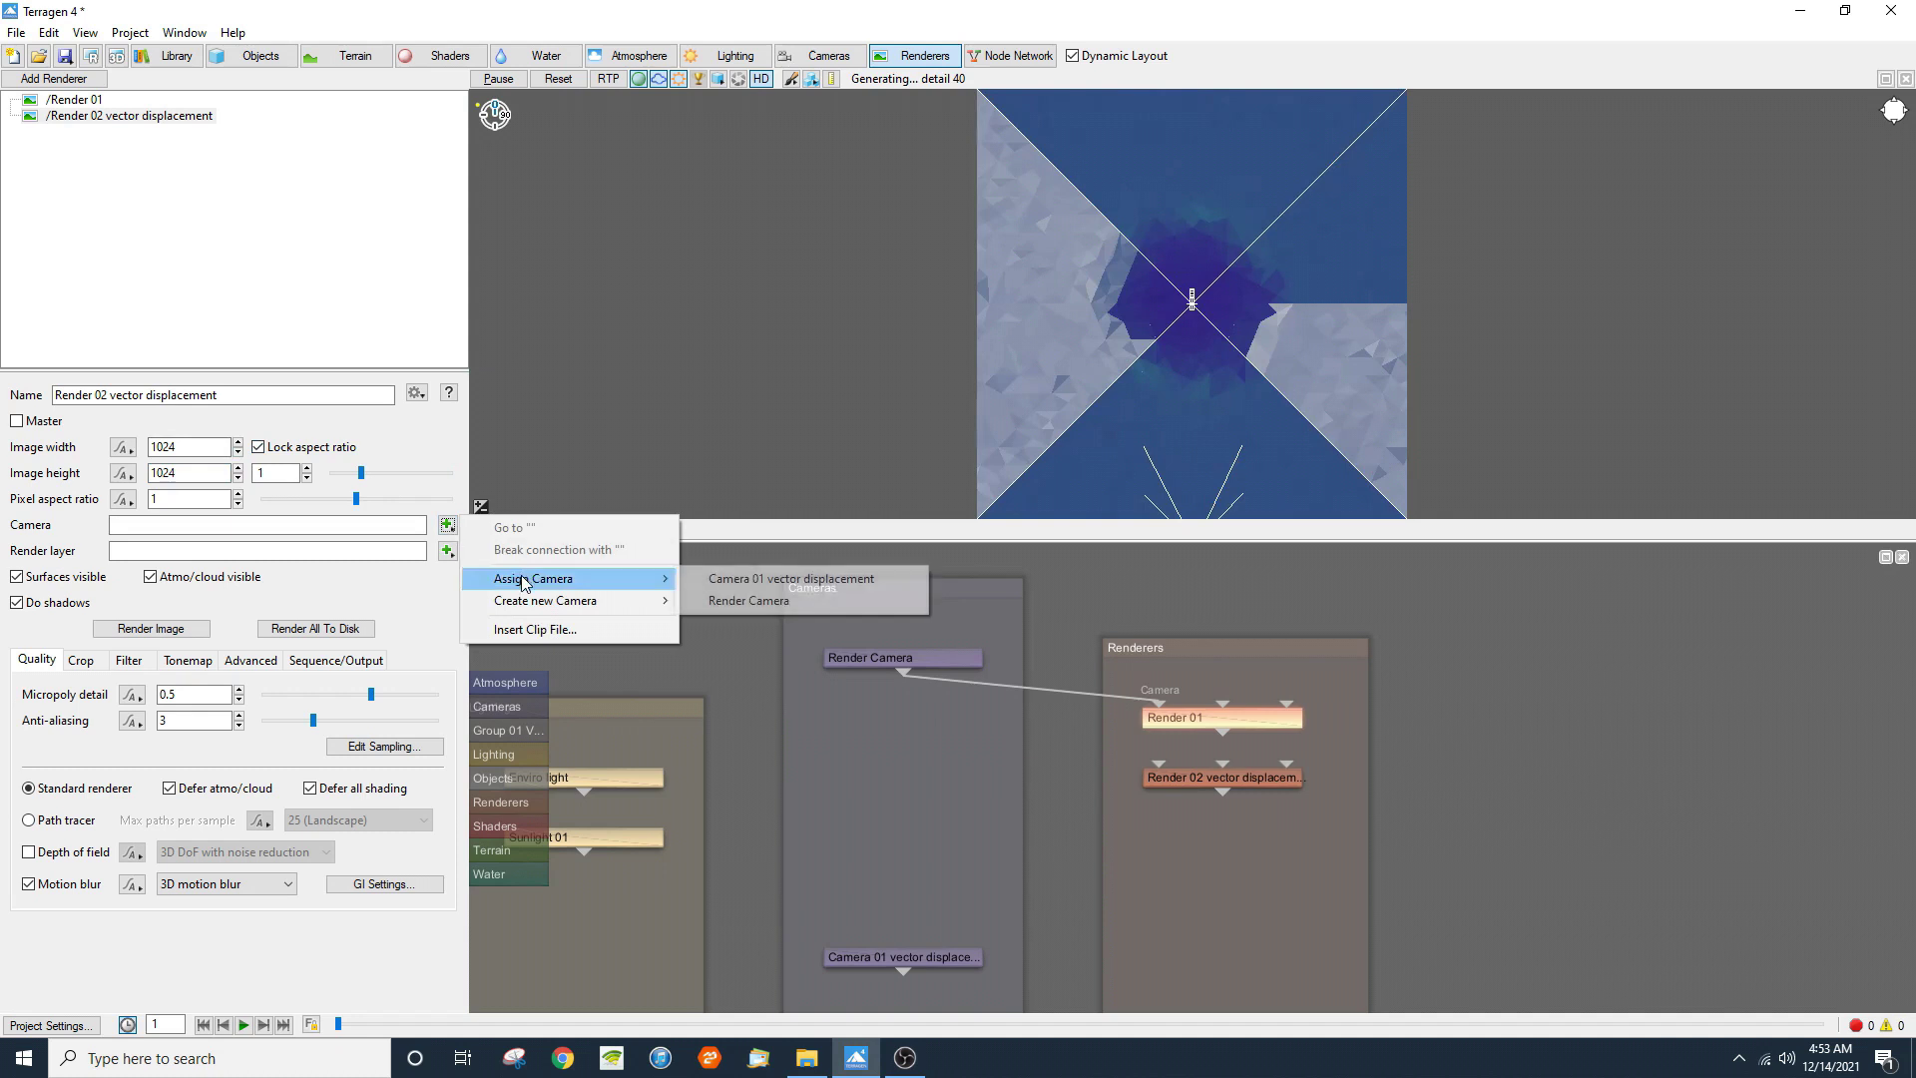
left_click(712, 579)
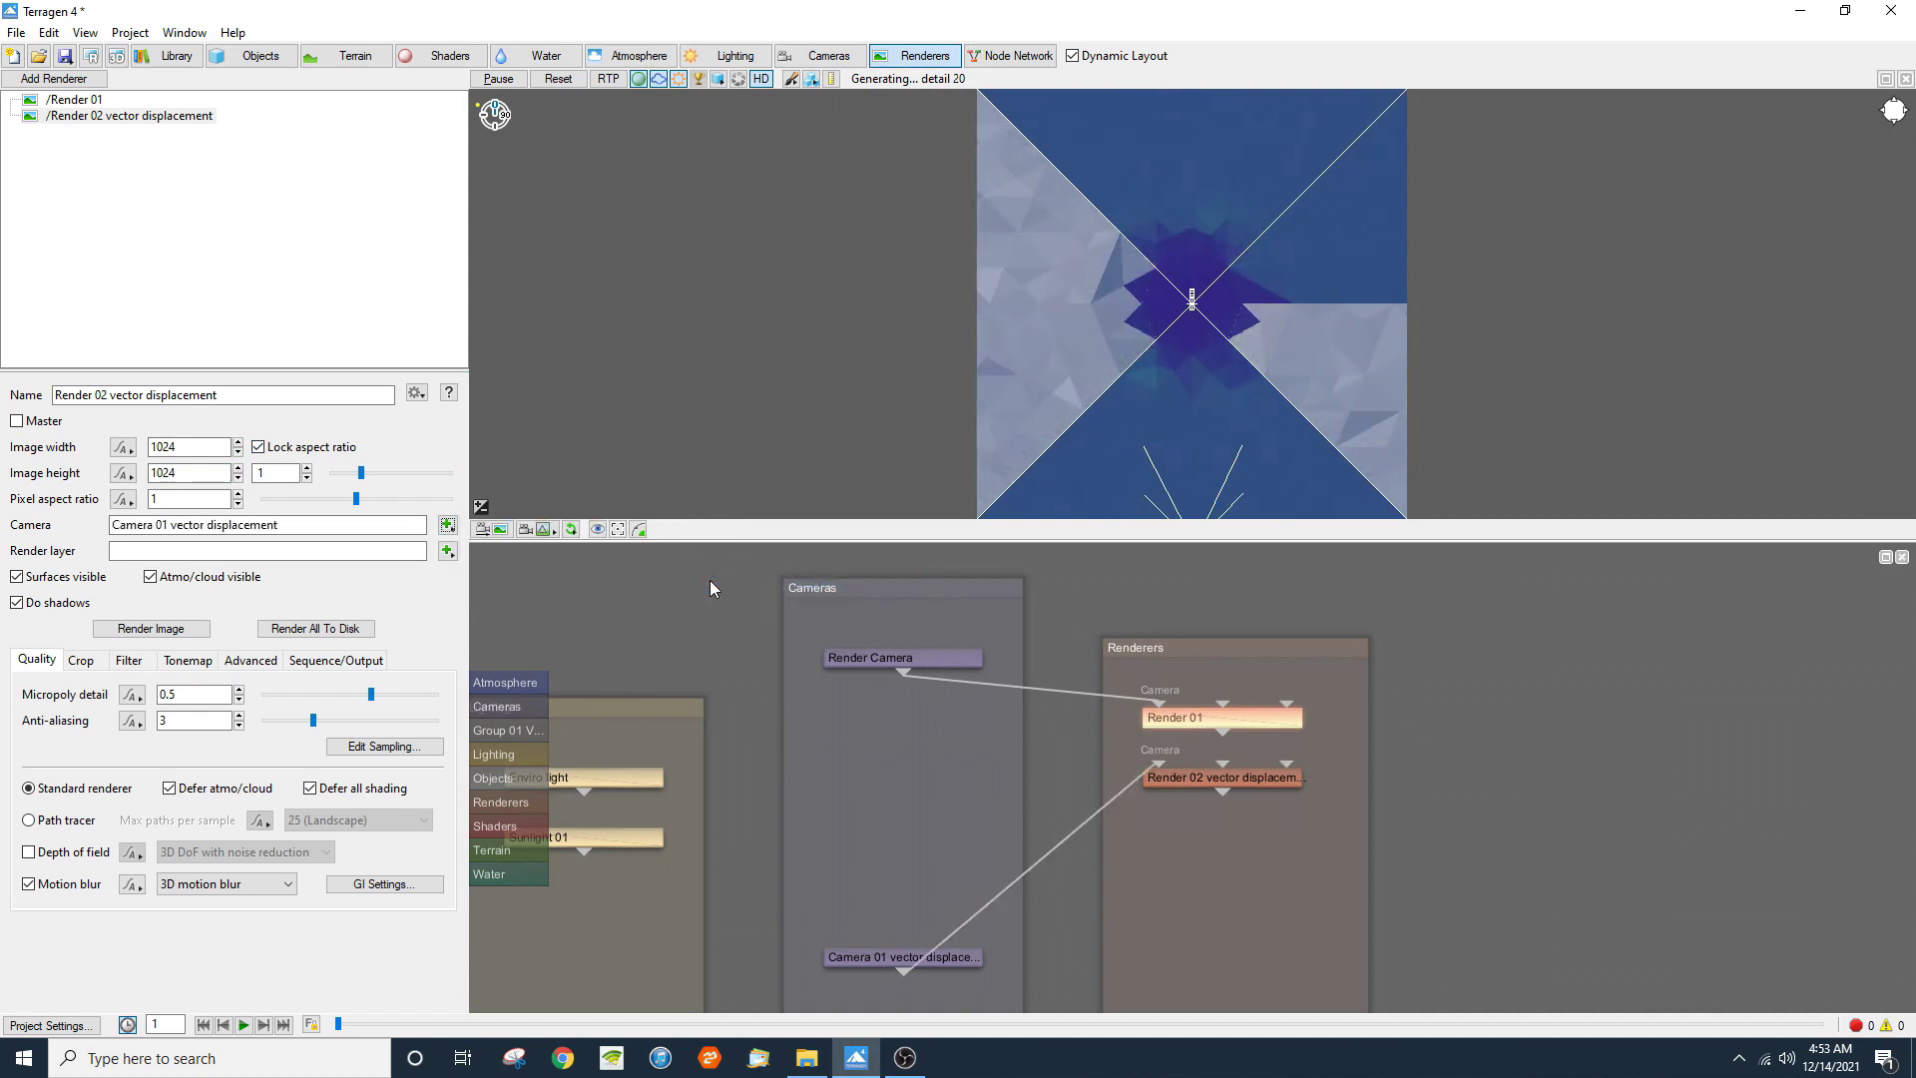
Step: Create a new render layer for Render 02 and arrange the layer node above the renderer node
left_click(447, 551)
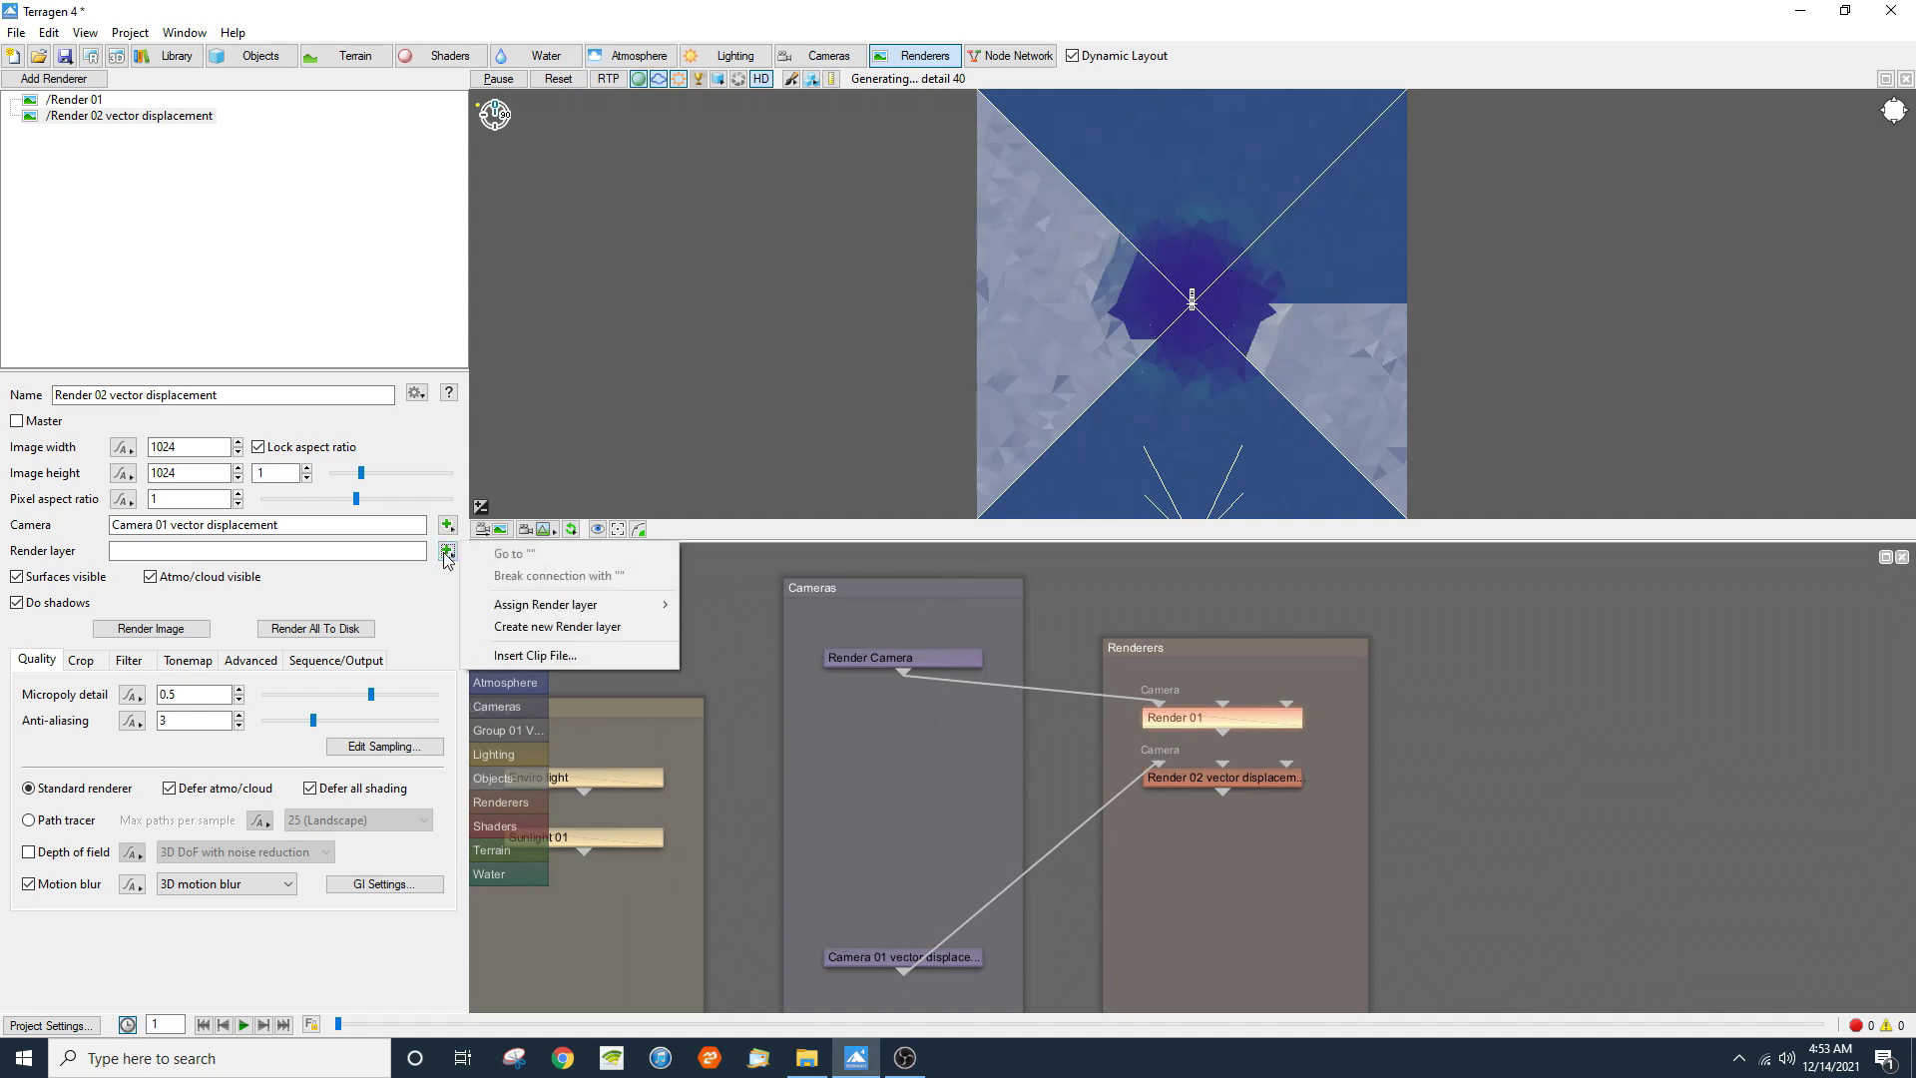
left_click(545, 627)
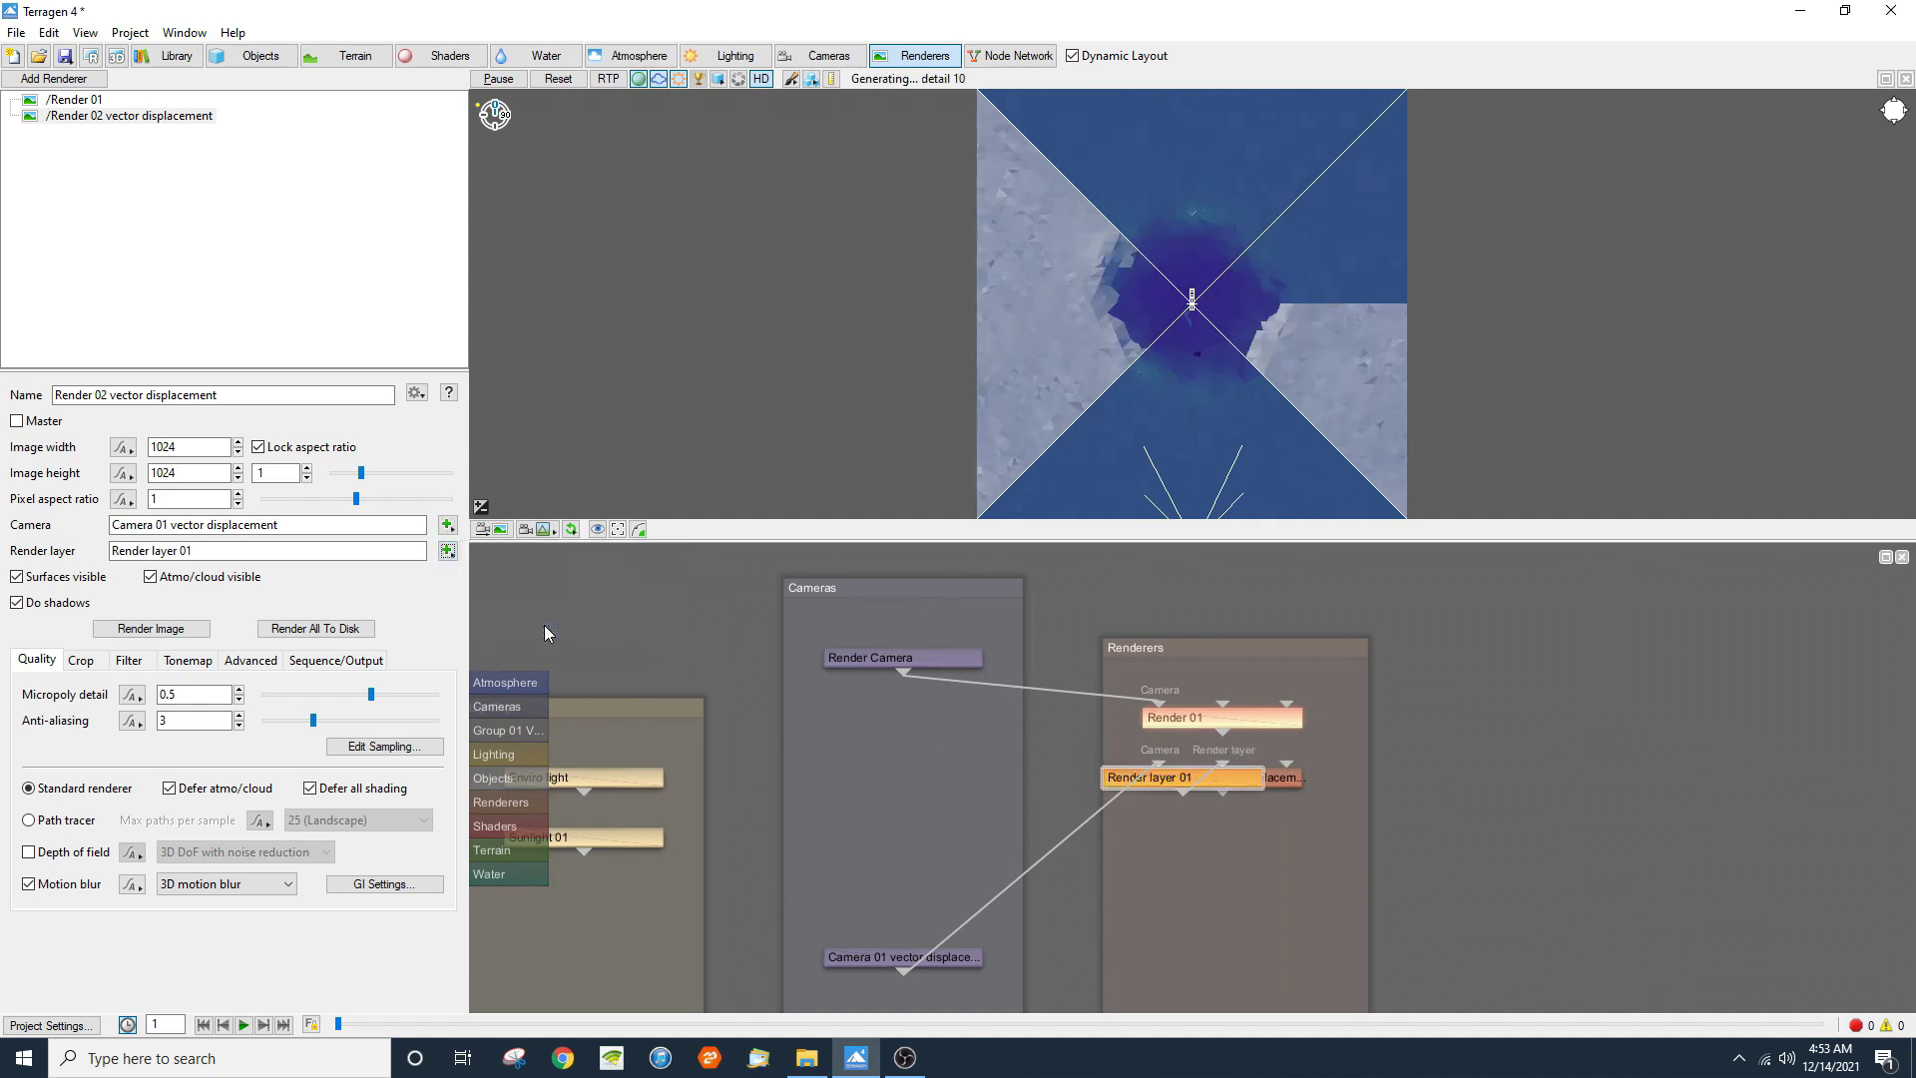
left_click_drag(1282, 779, 1298, 907)
left_click_drag(1235, 785, 1278, 840)
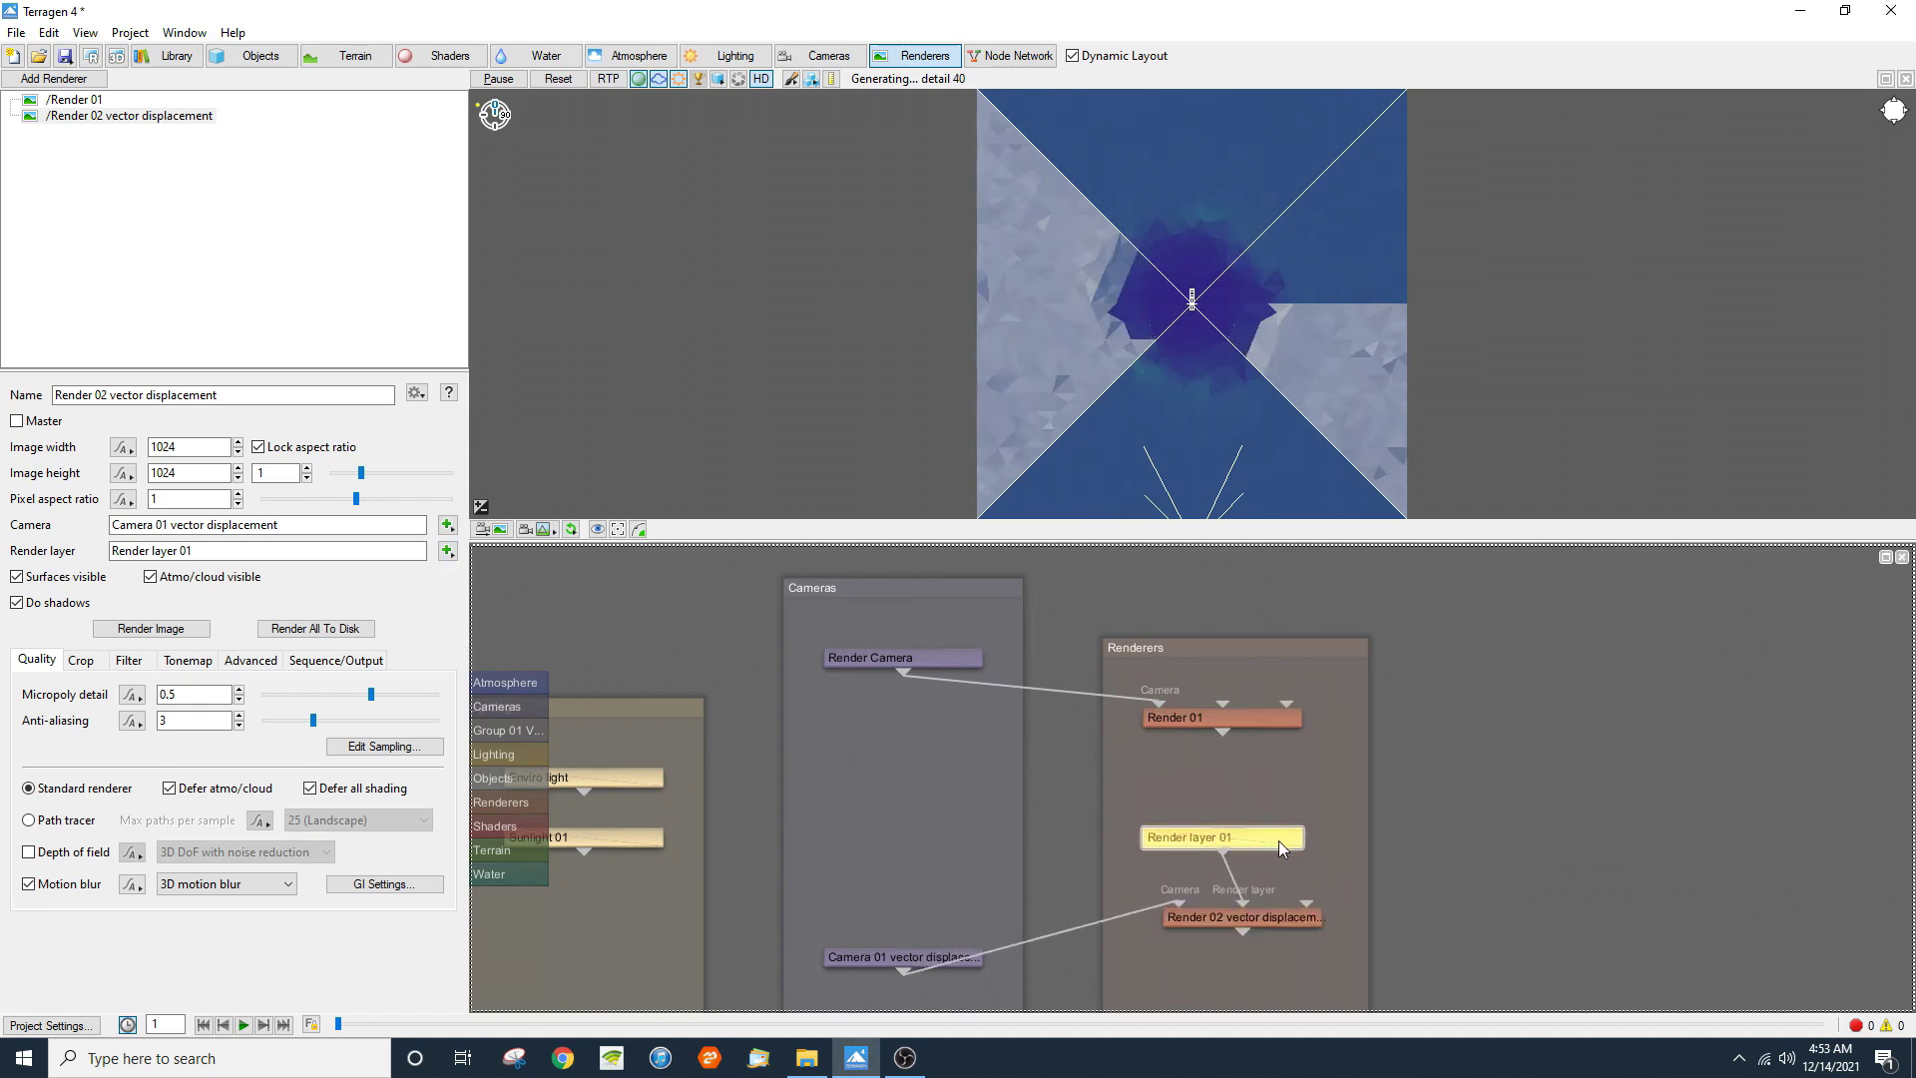
Step: Assign Group 01 Vector Displacement as the render layer's object group 1, turn off its shadow and ray casting, and close the layer settings
double_click(1278, 840)
left_click_drag(869, 421, 826, 158)
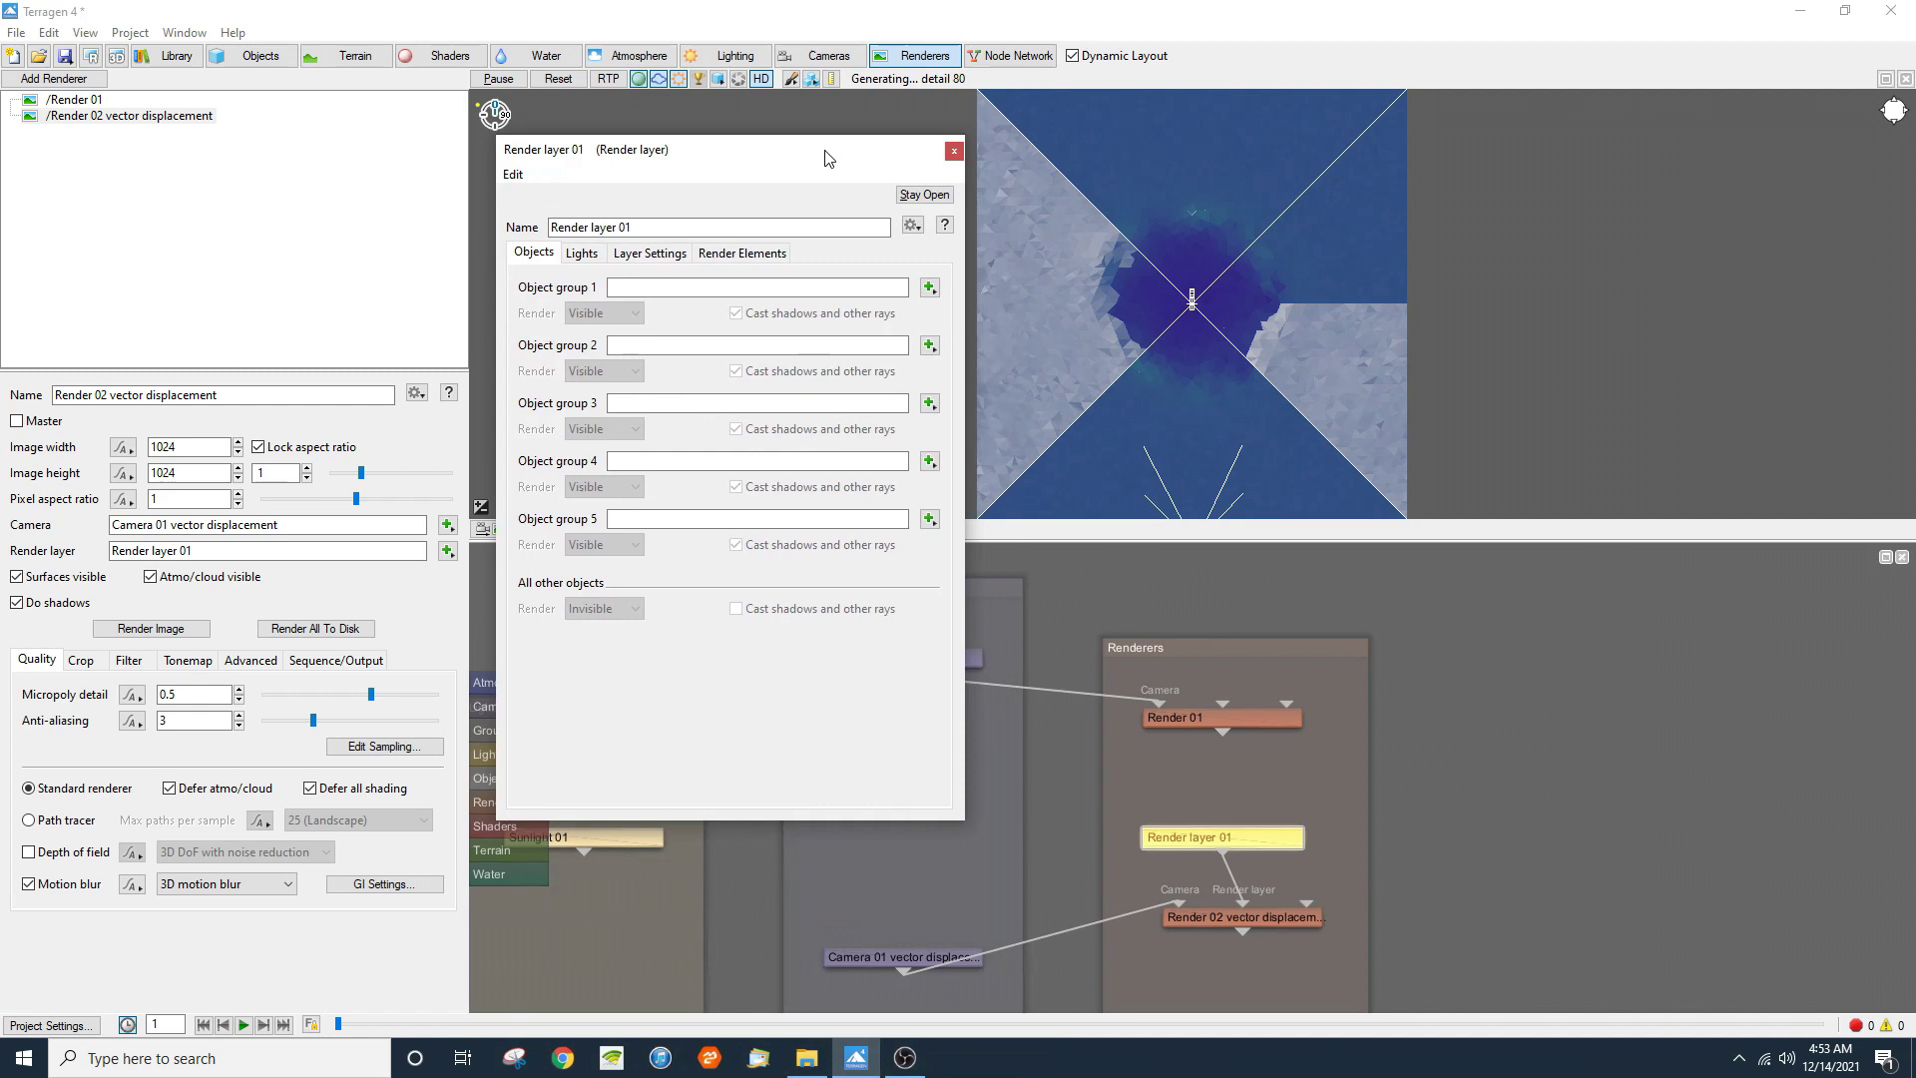
left_click(929, 288)
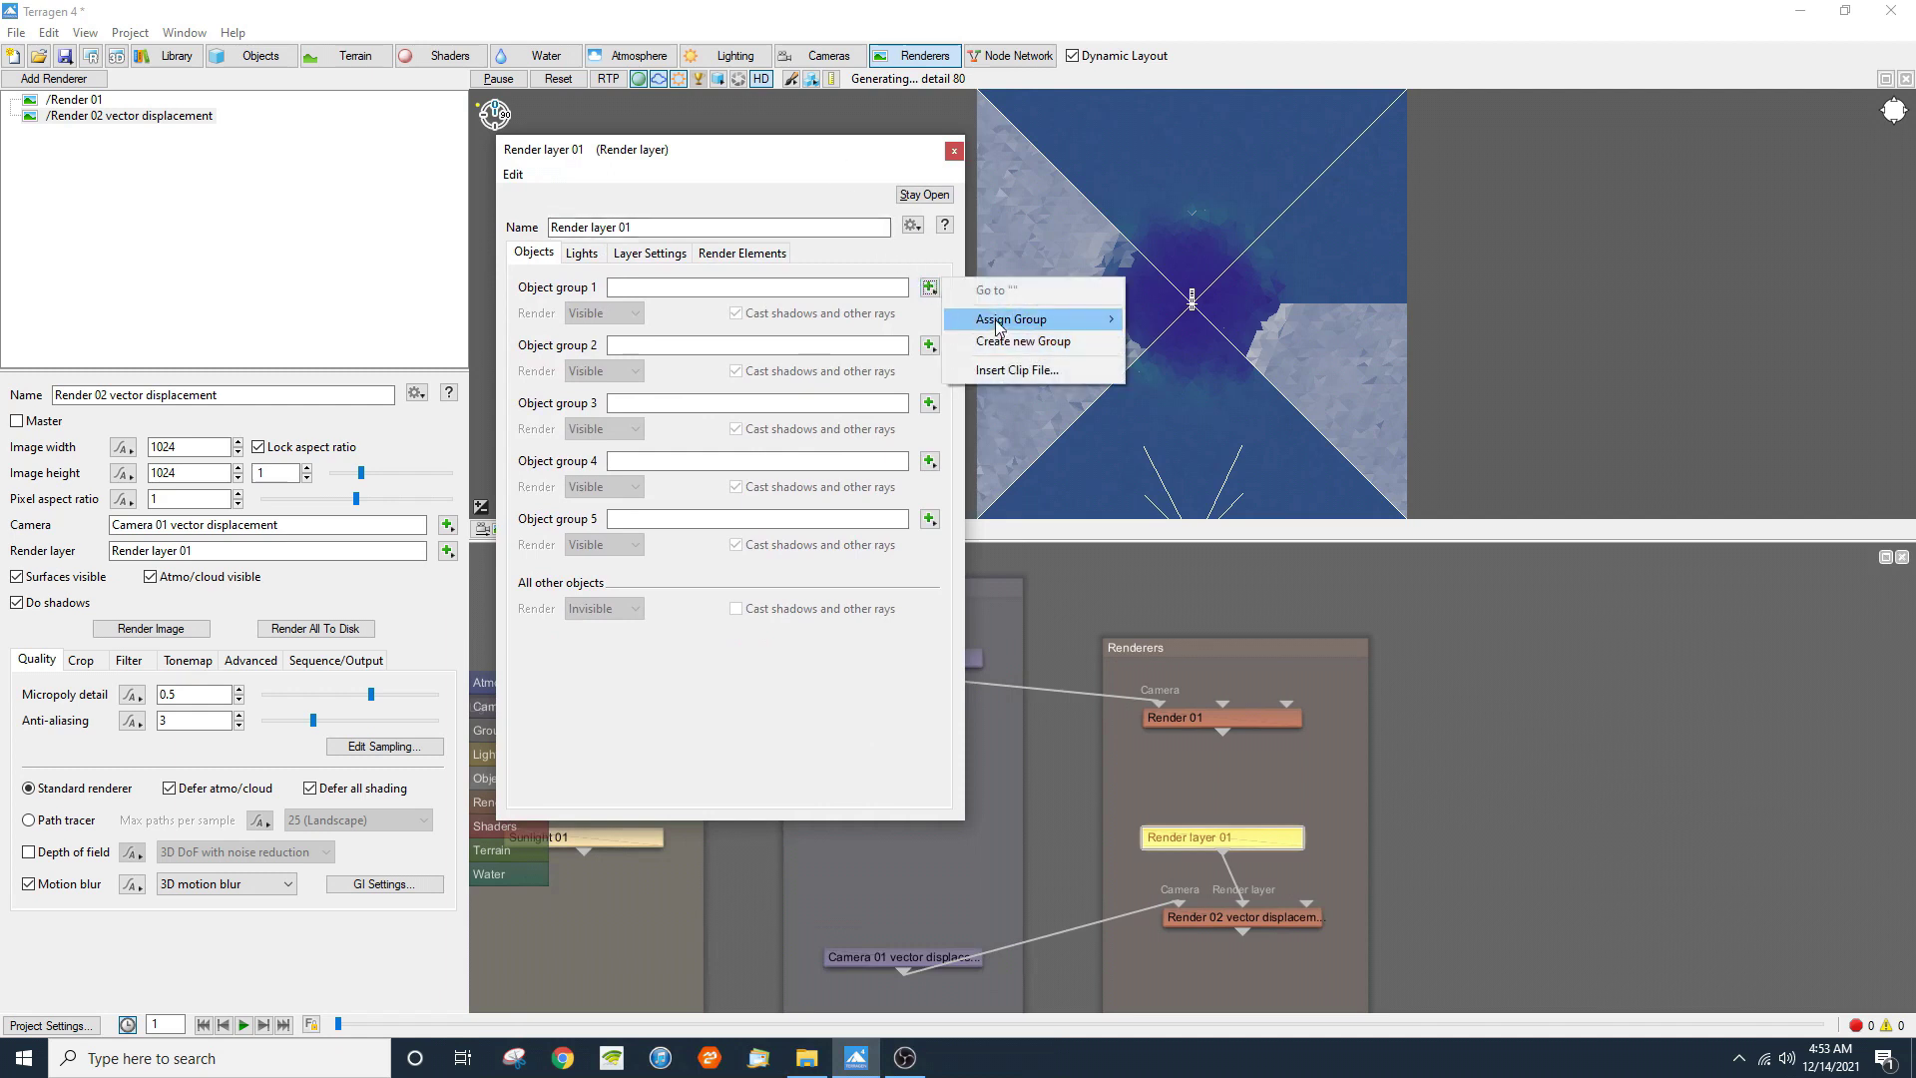
mouse_move(1001, 321)
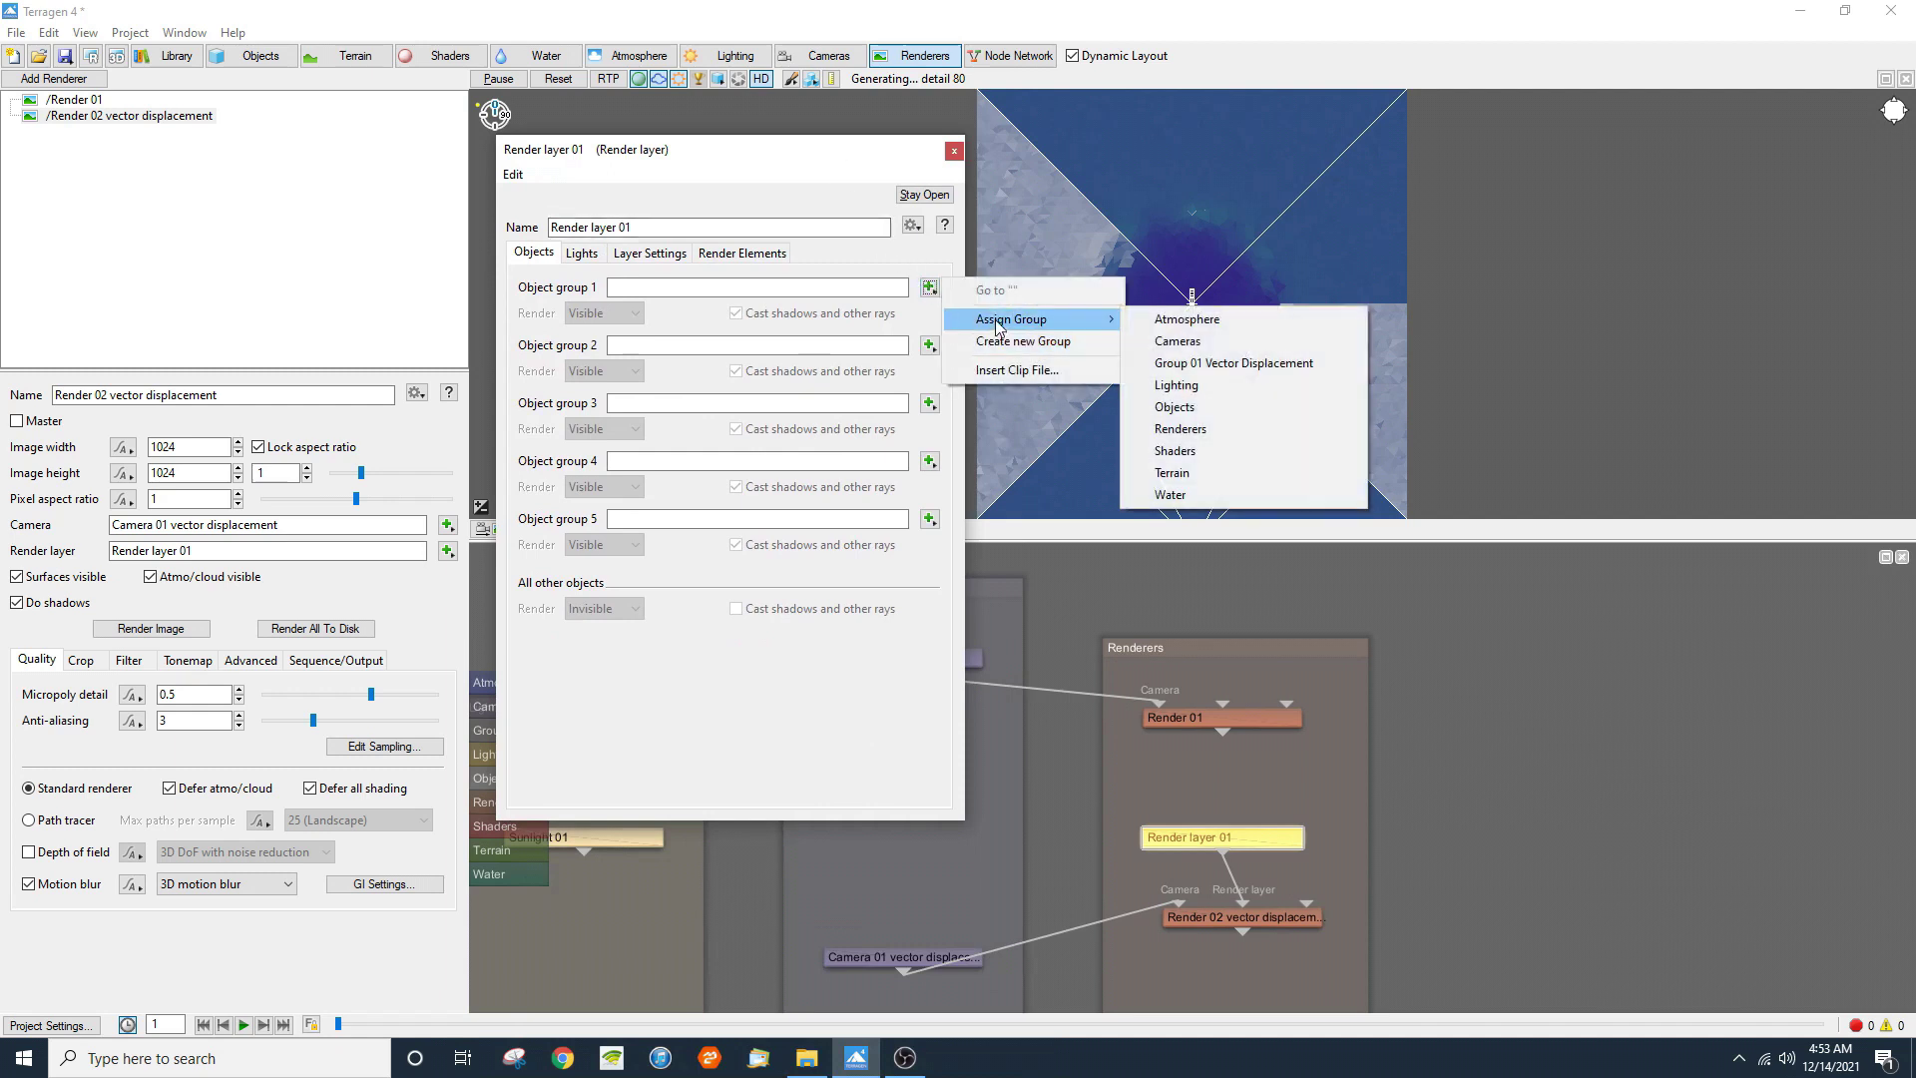
left_click(1207, 364)
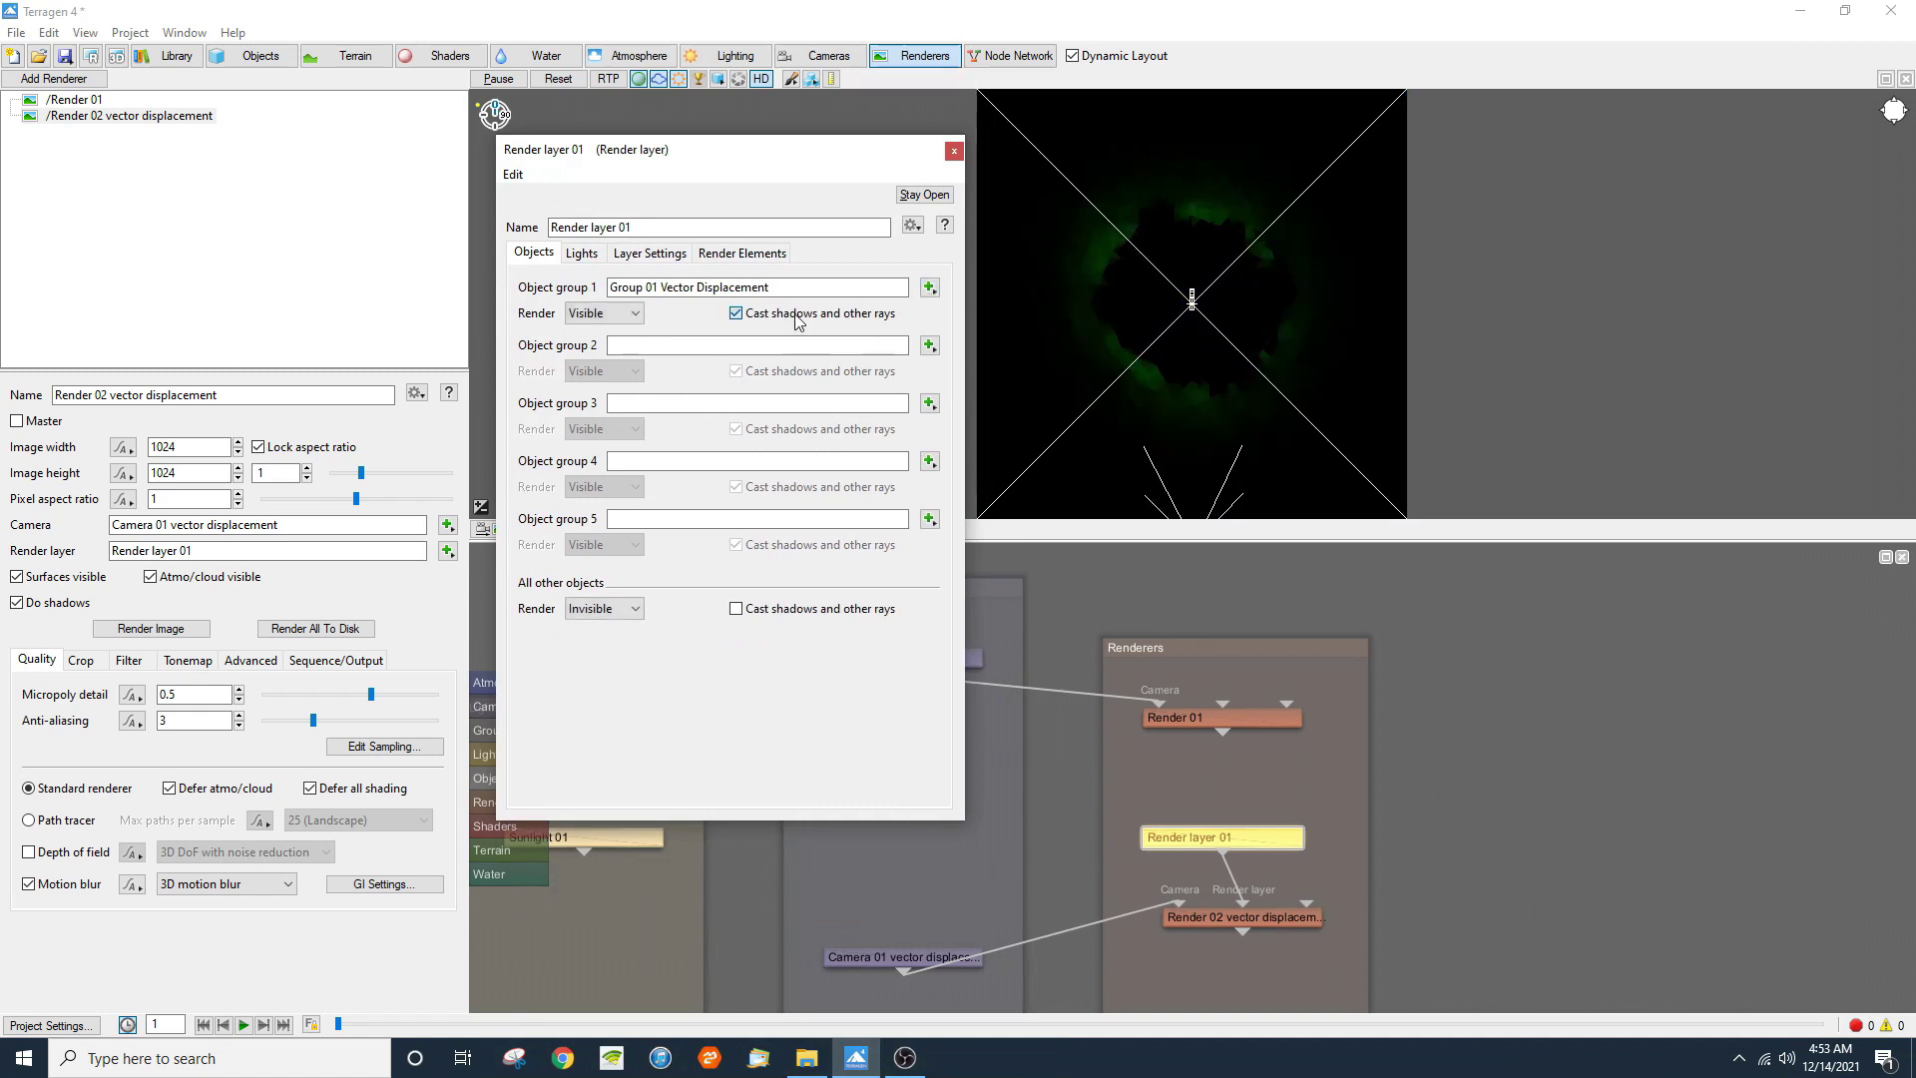
left_click(736, 313)
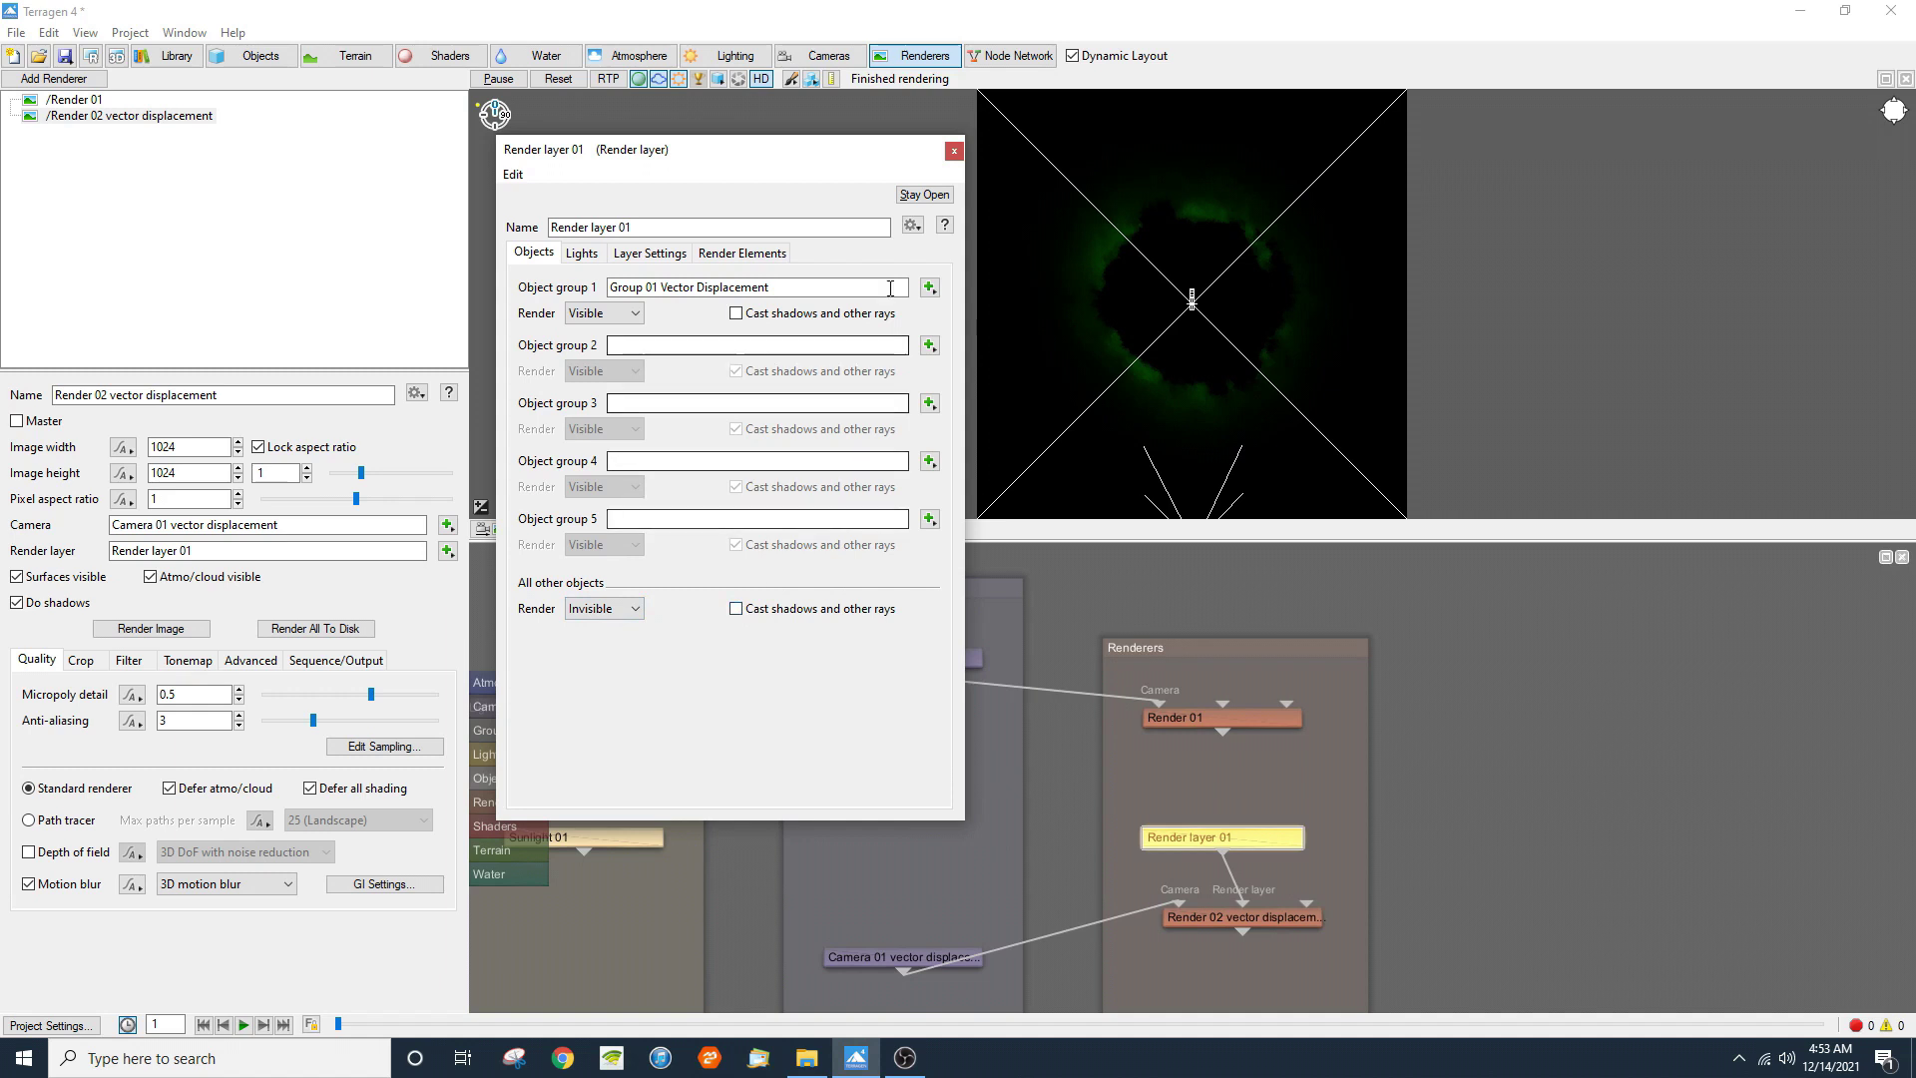
left_click(955, 151)
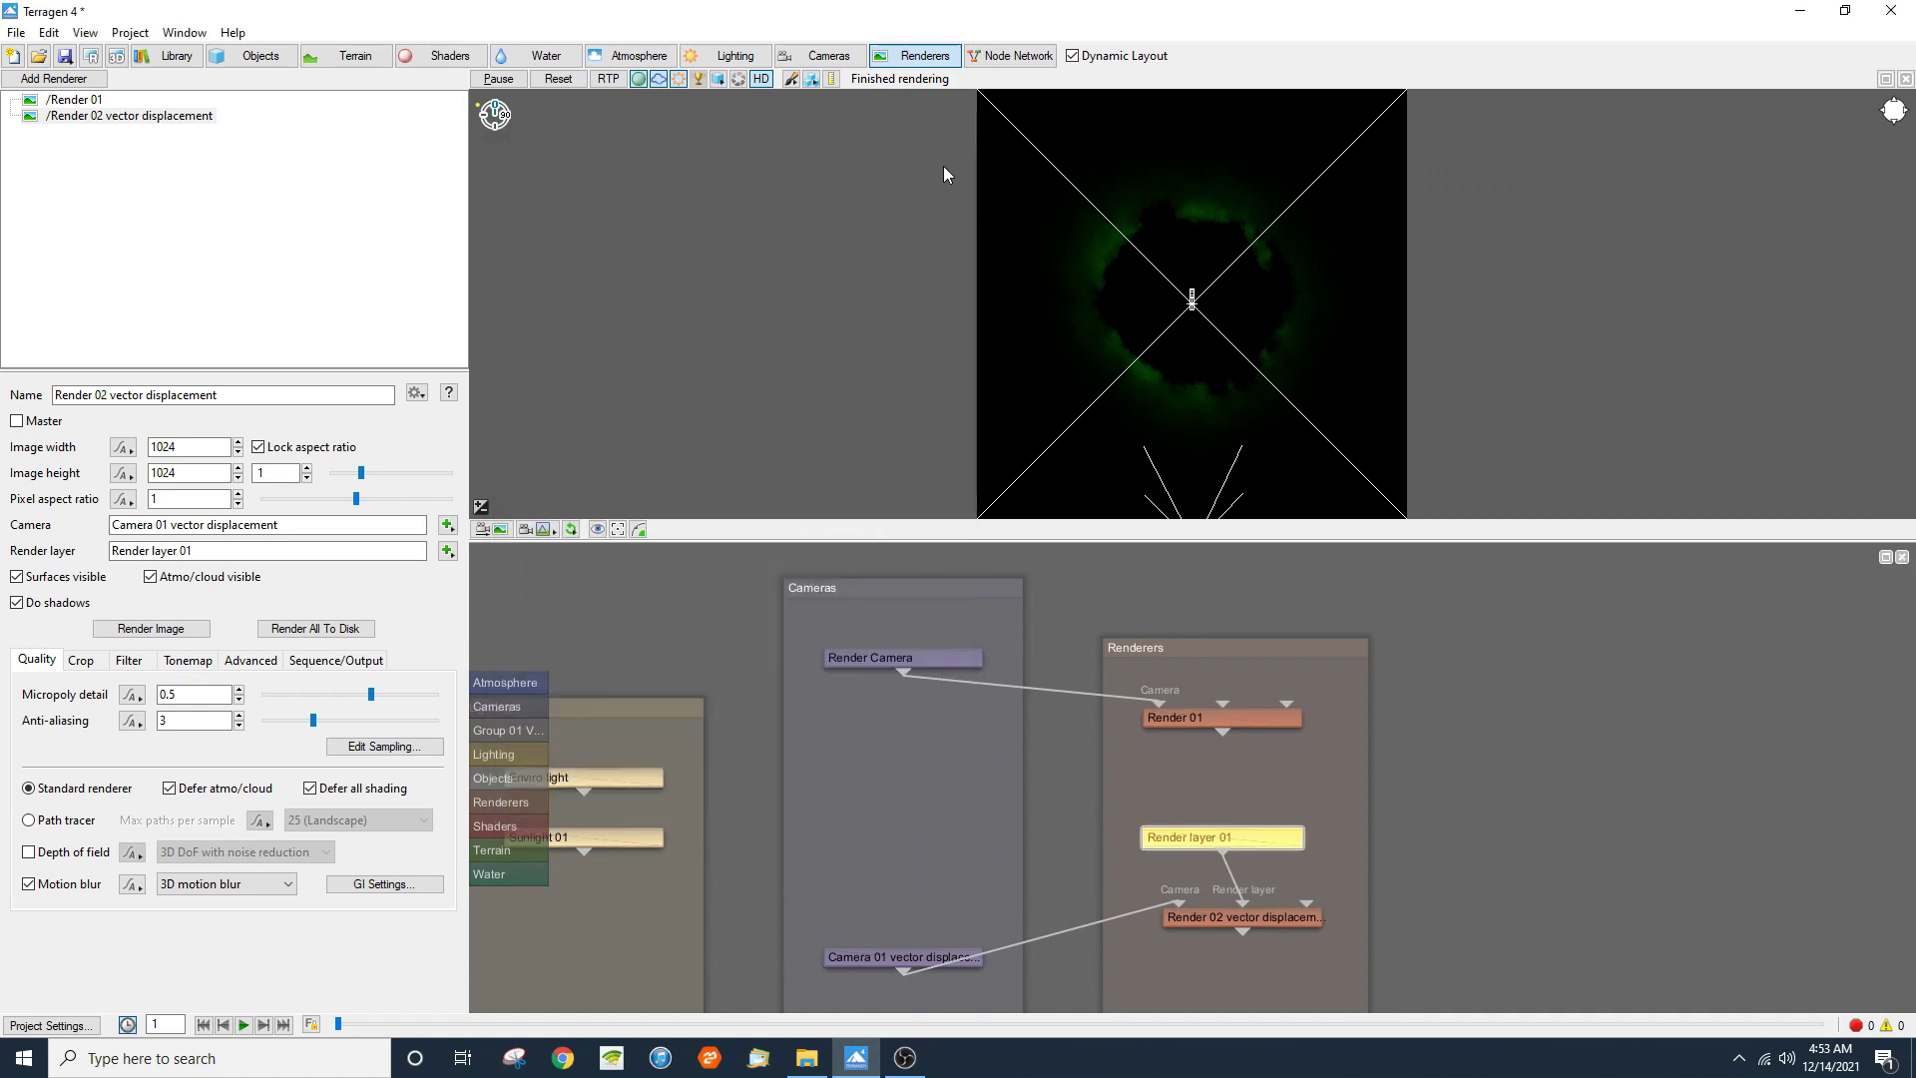
Step: Disable atmosphere/cloud visibility and shadows for Render 02, and set its micropoly detail to 1
left_click(150, 578)
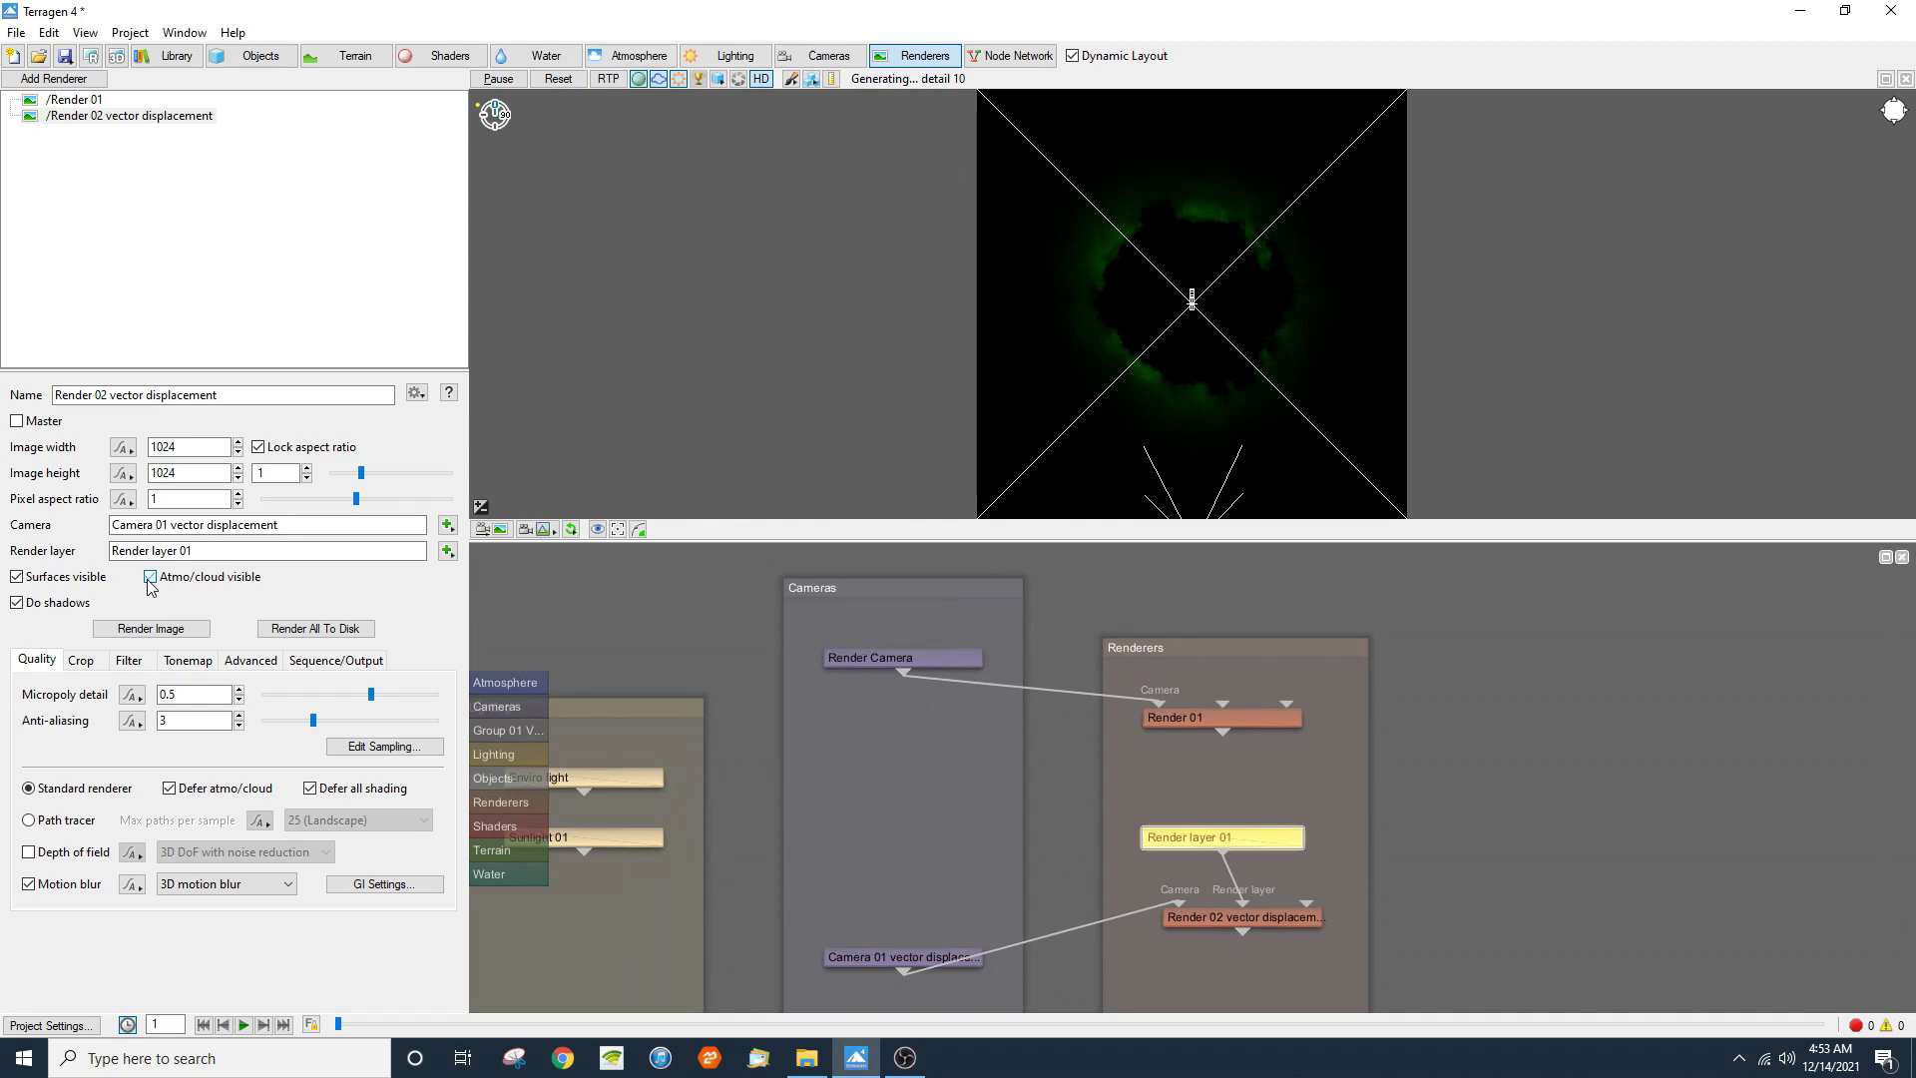
left_click(17, 603)
double_click(162, 693)
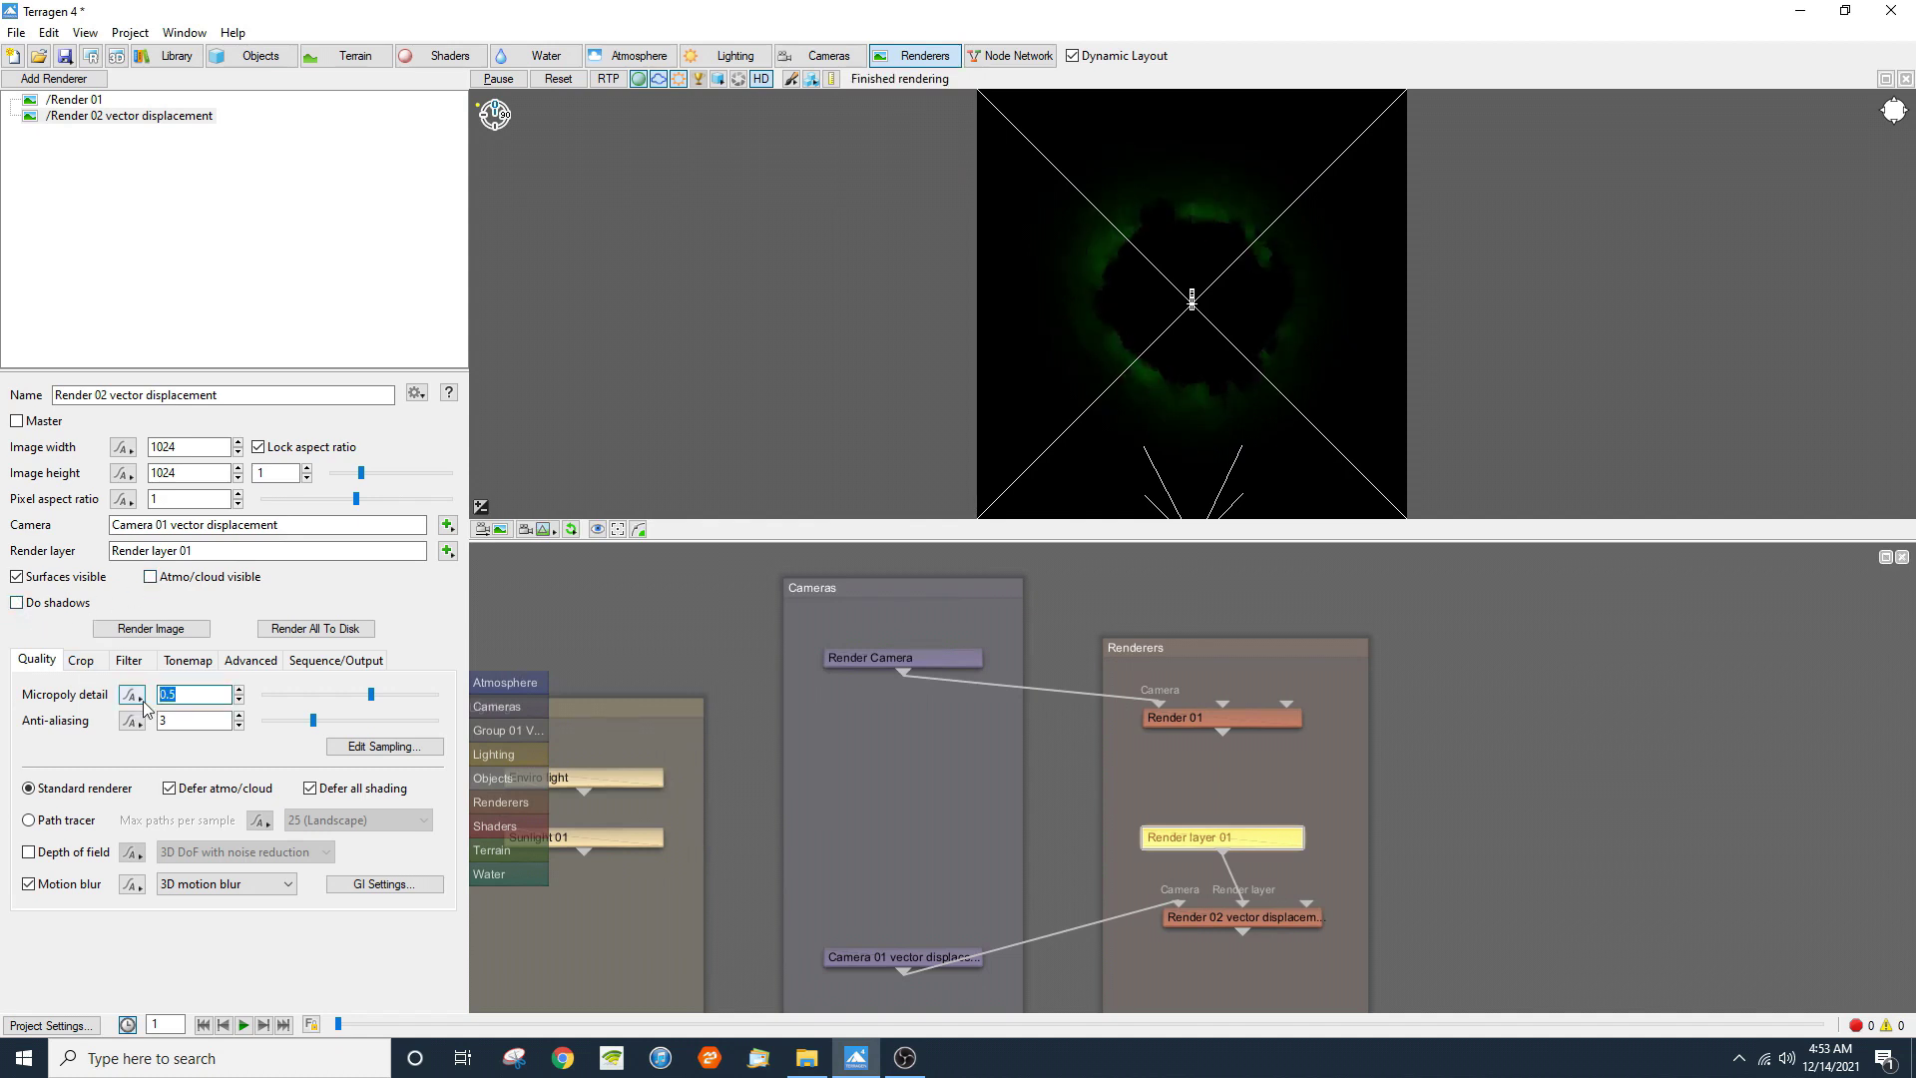
type("1")
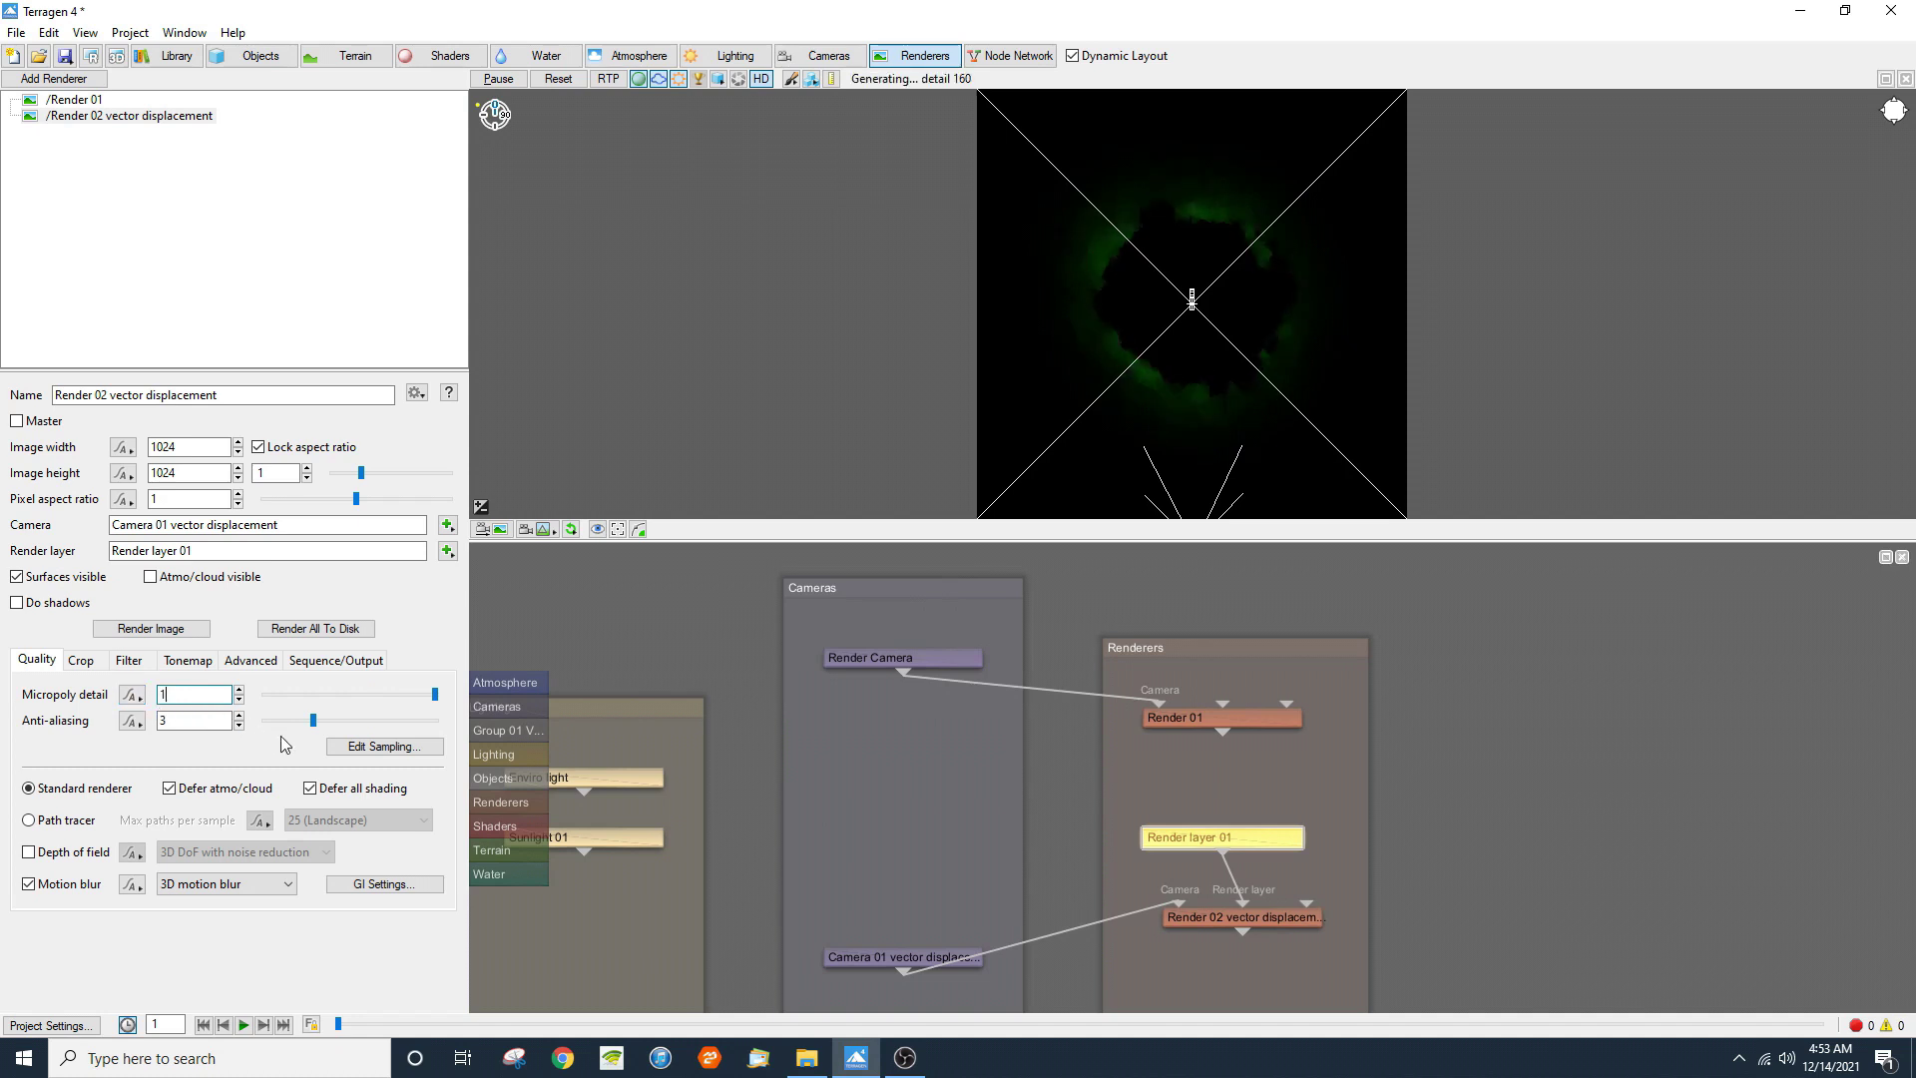
Step: Customise Render 02's sampling with first sampling level Max samples (non-adaptive) and anti-aliasing 4, then close the sampler settings
left_click(350, 748)
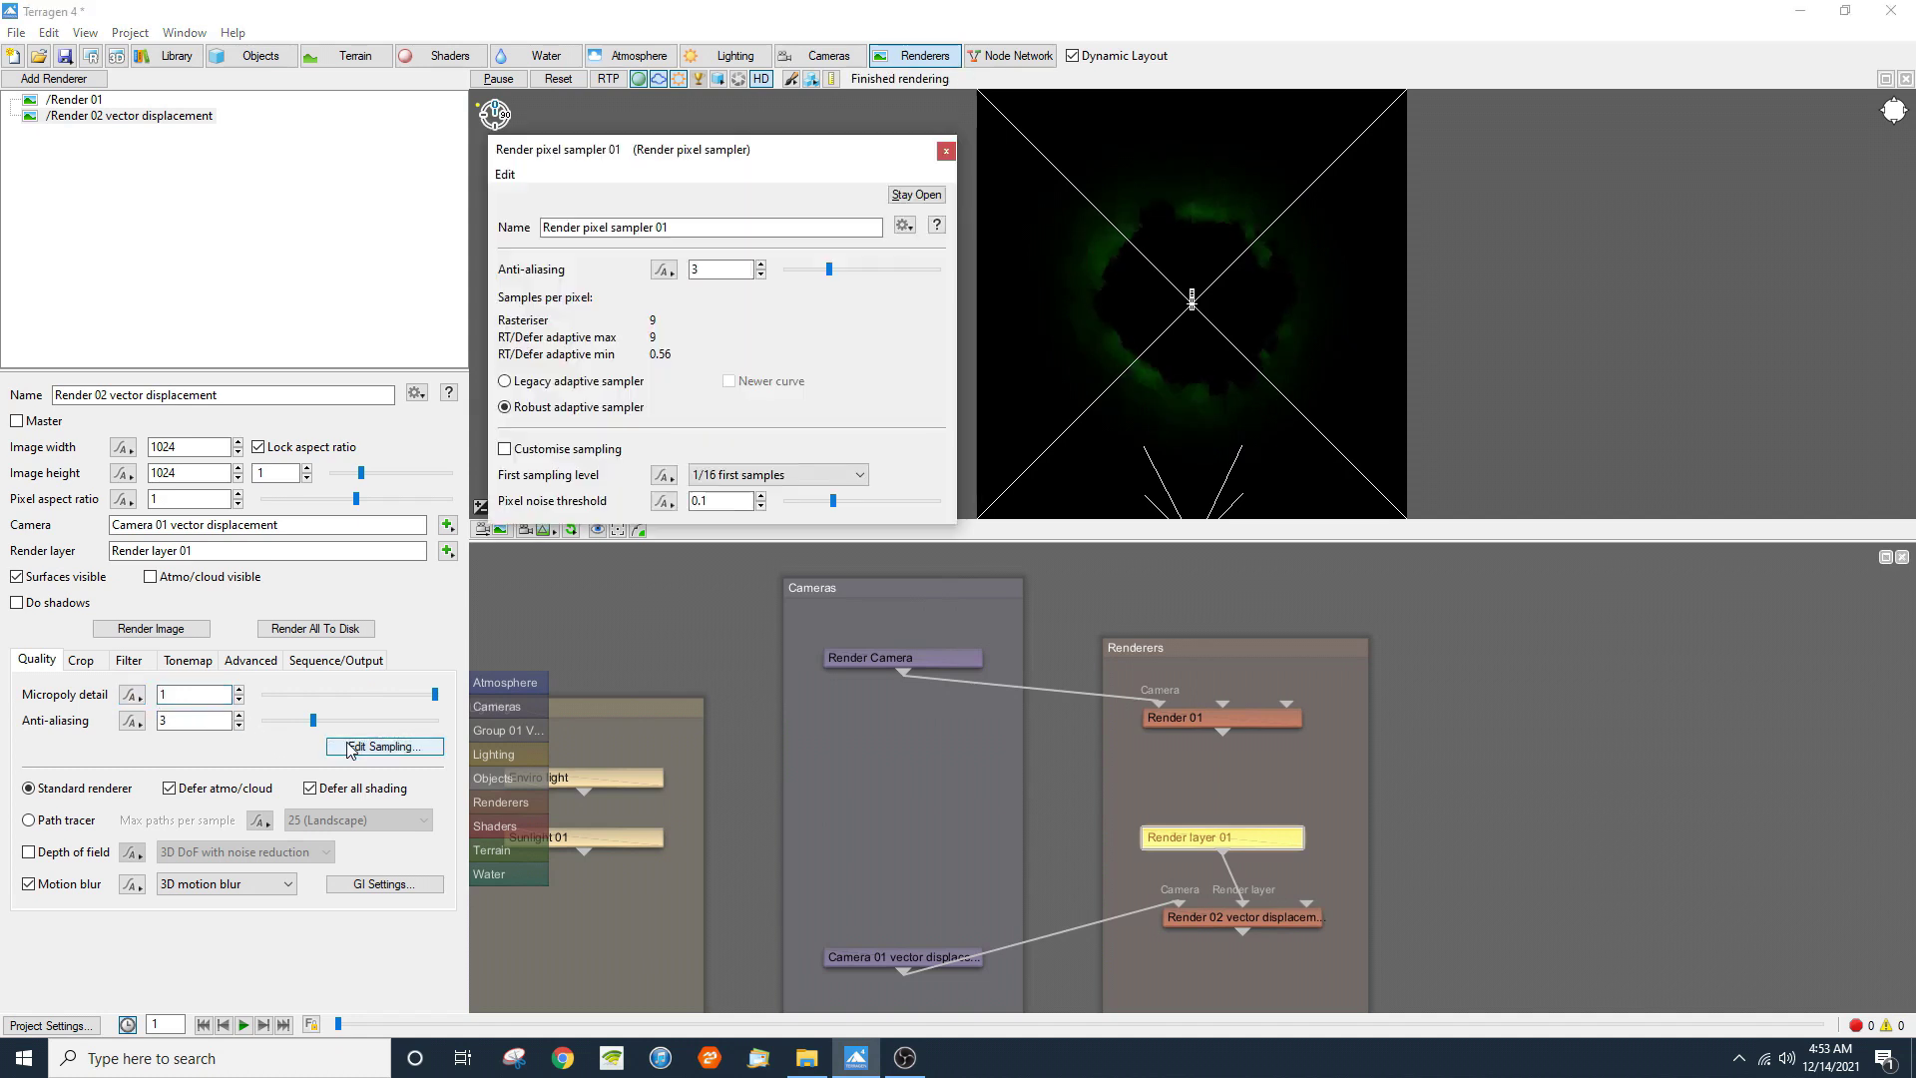
left_click(712, 477)
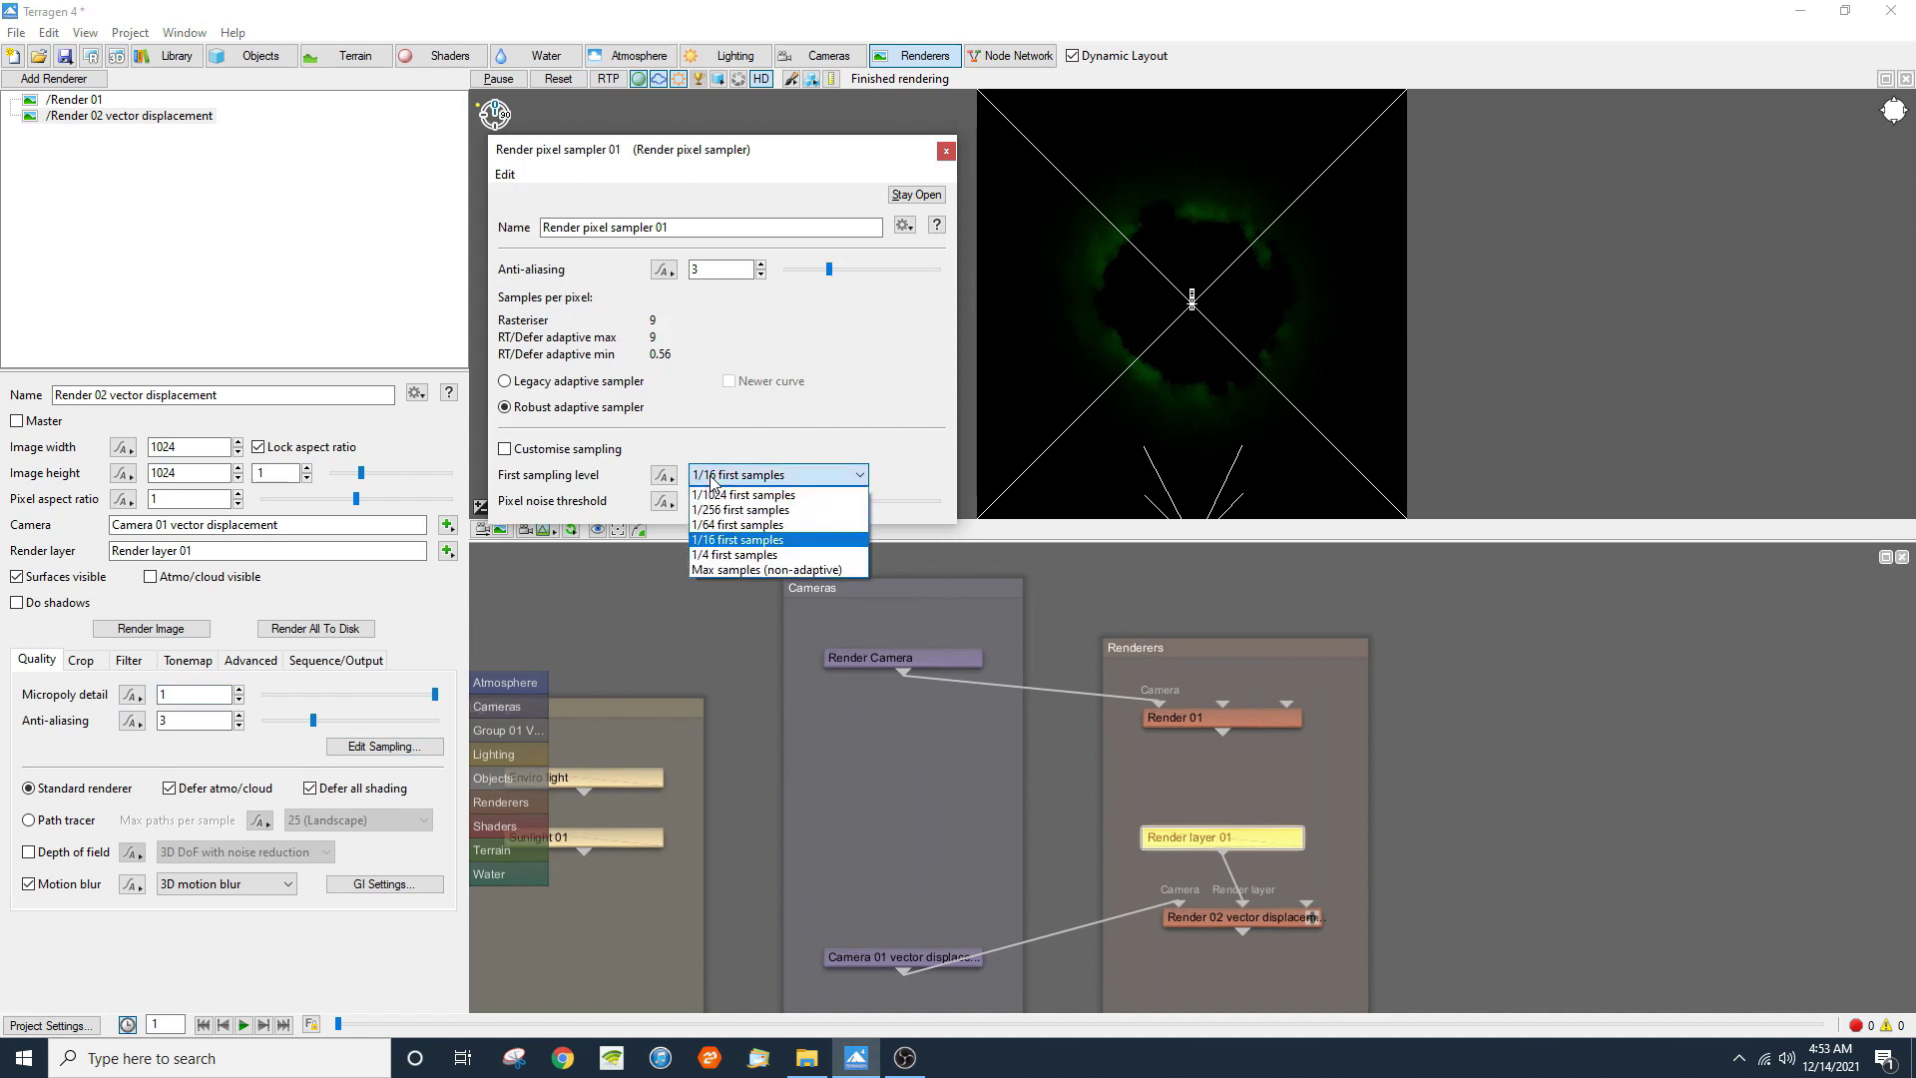
left_click(732, 571)
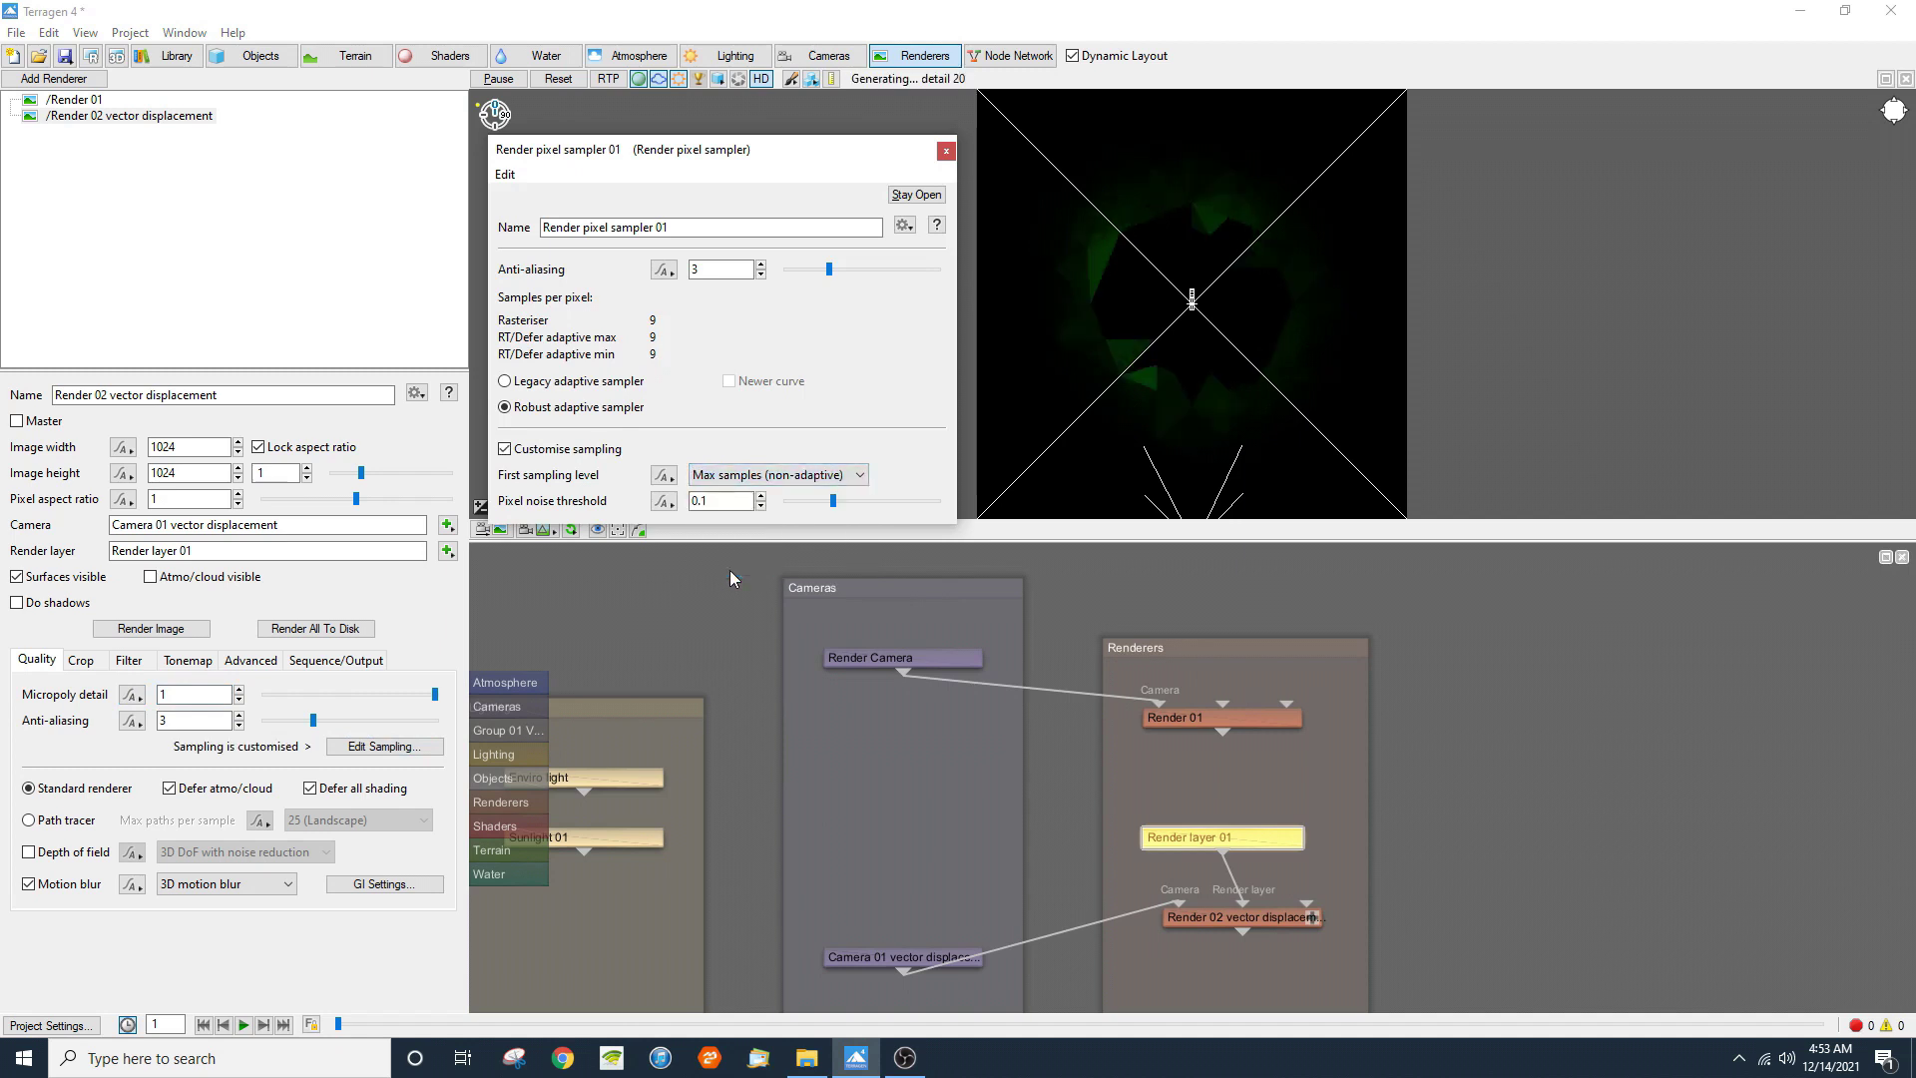
left_click(761, 266)
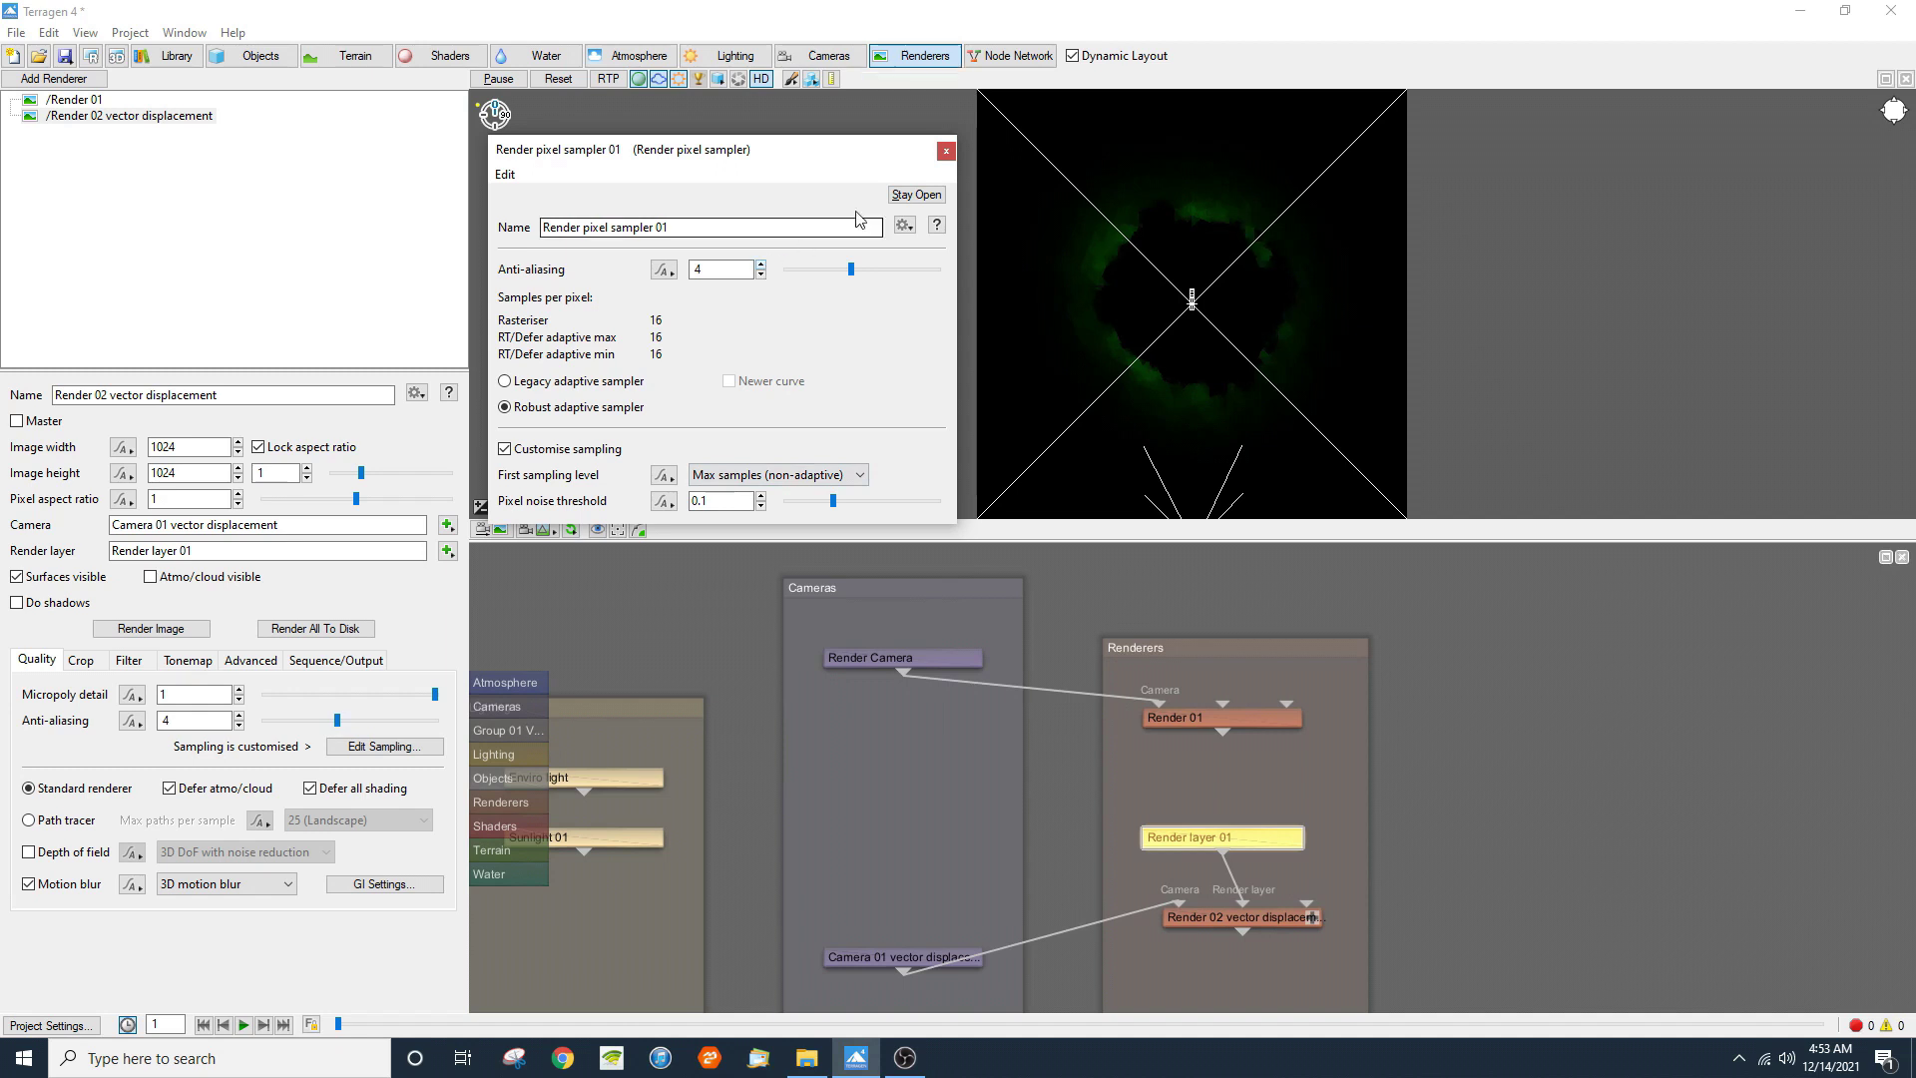
left_click(946, 153)
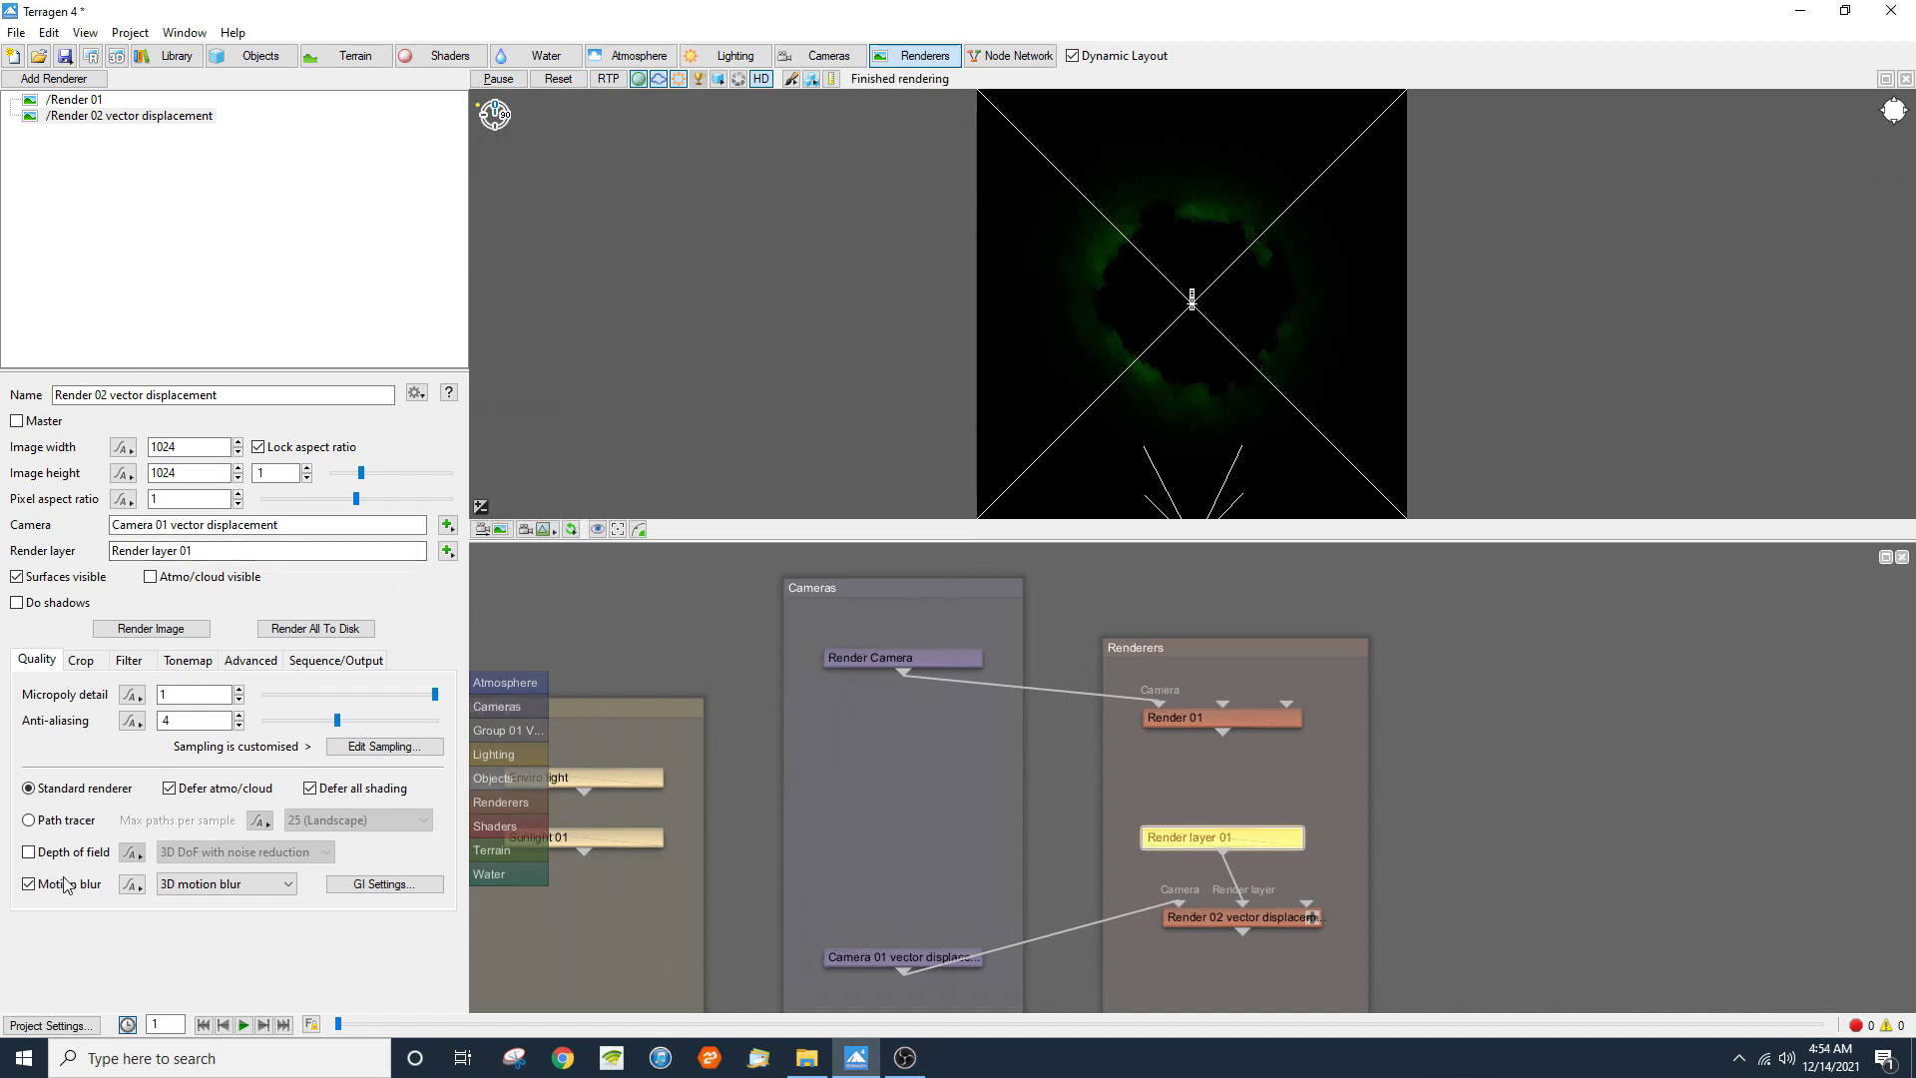
Step: Turn off Render 02's motion blur and minimise its GI: cache detail 0, sample quality 0, and GI surface details disabled
left_click(57, 889)
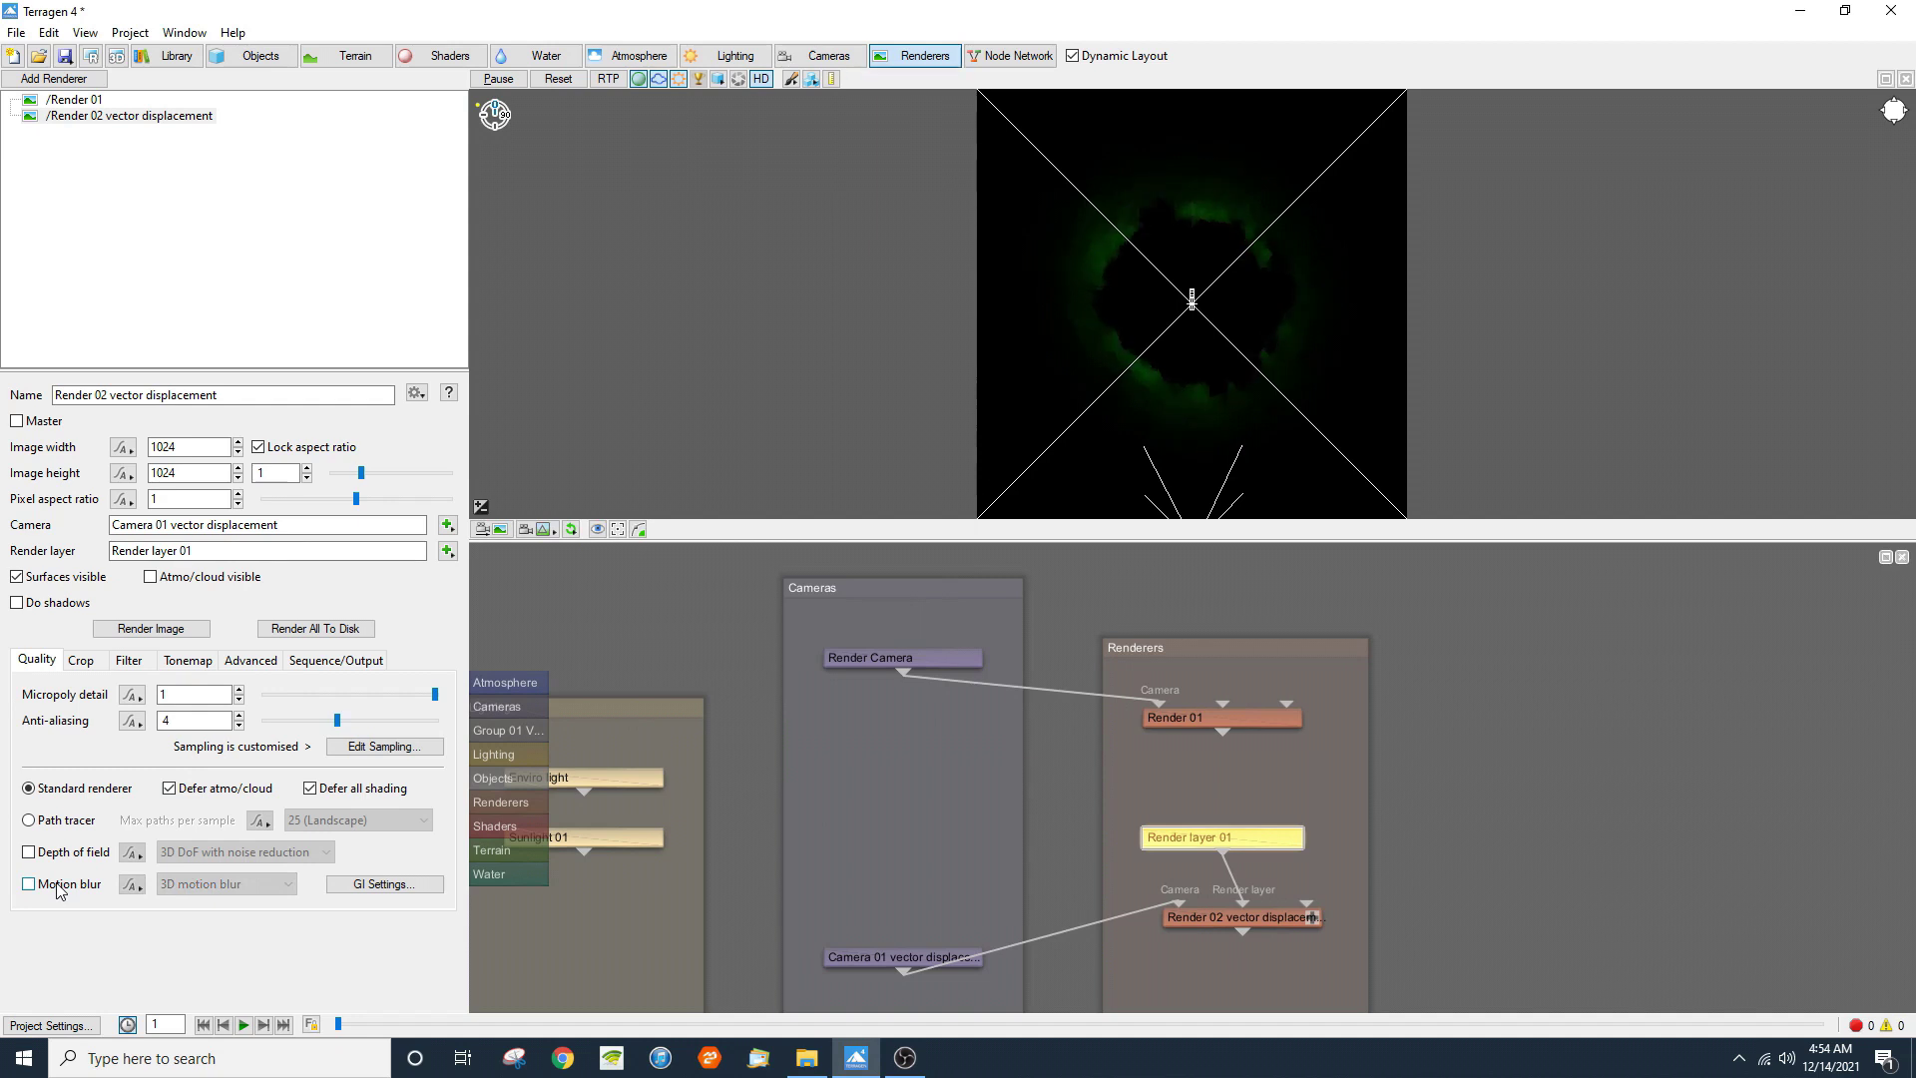
left_click(379, 884)
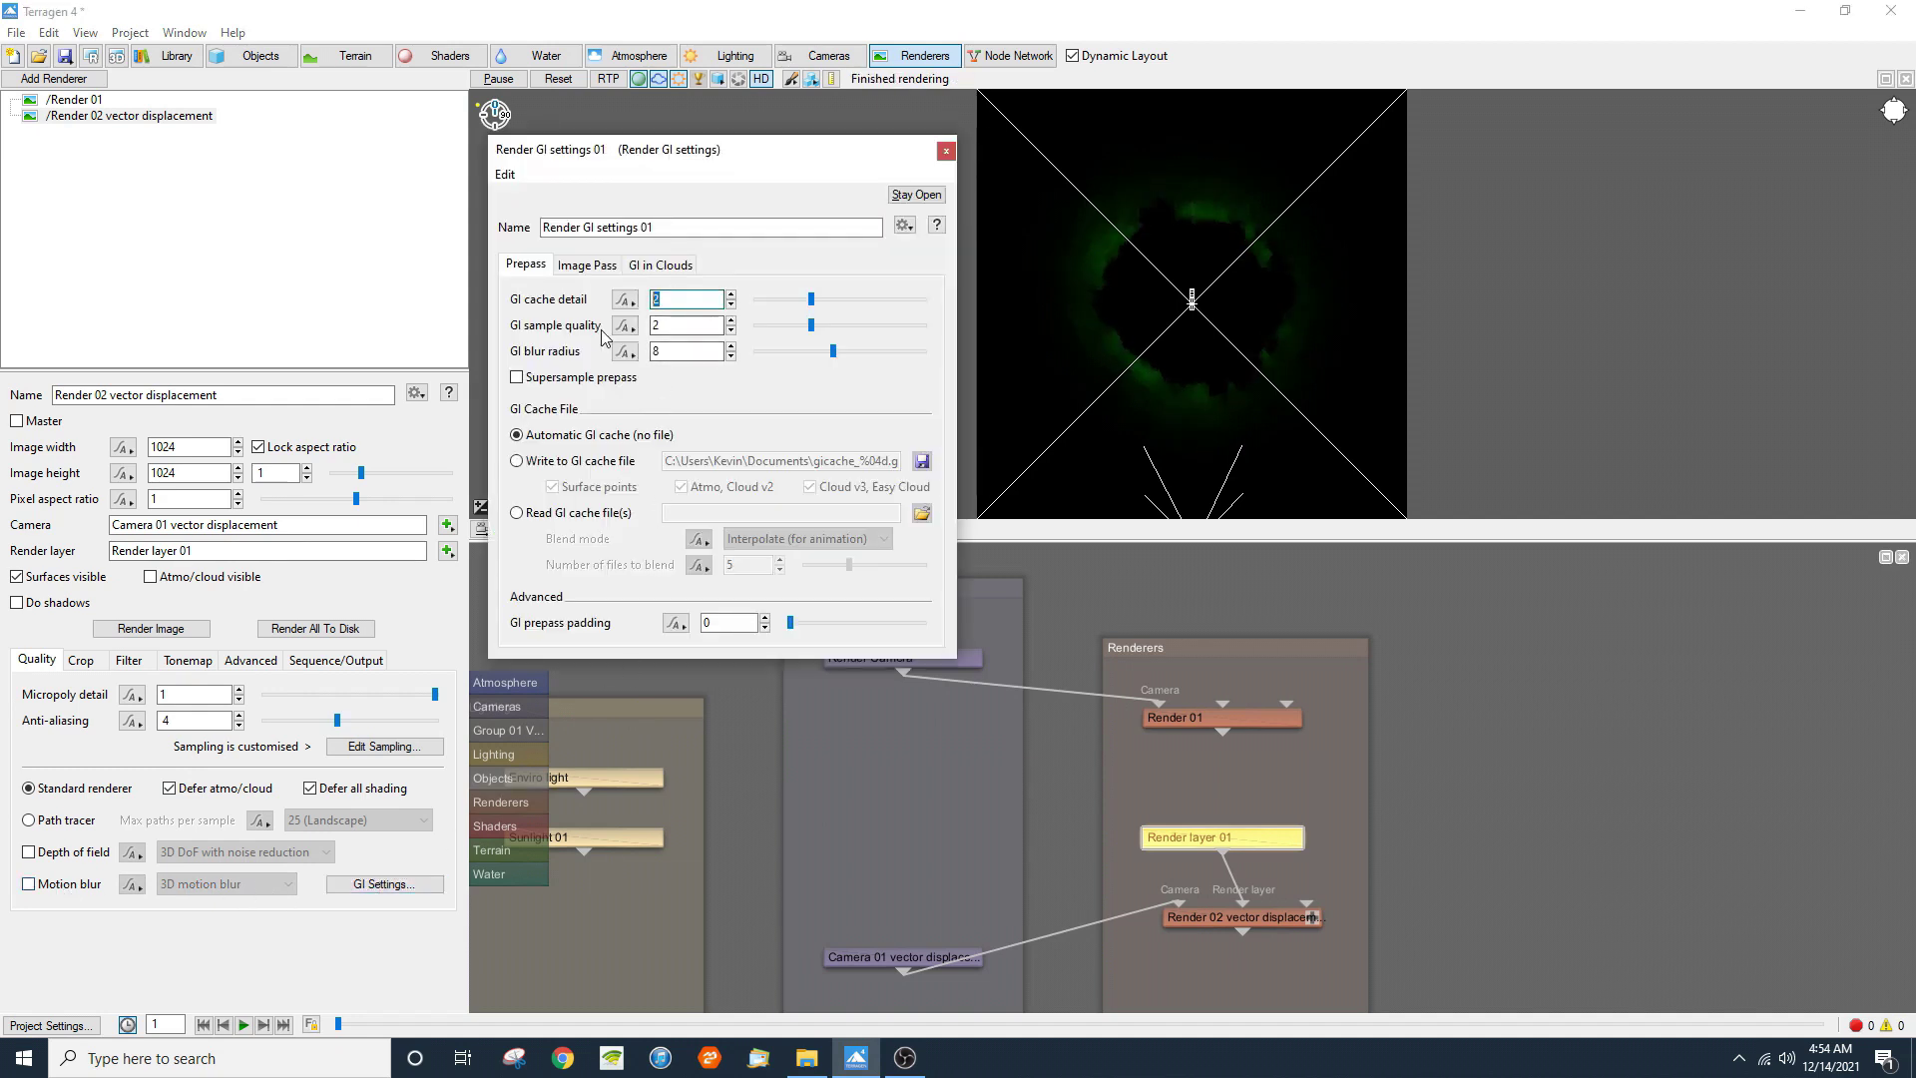
type("0")
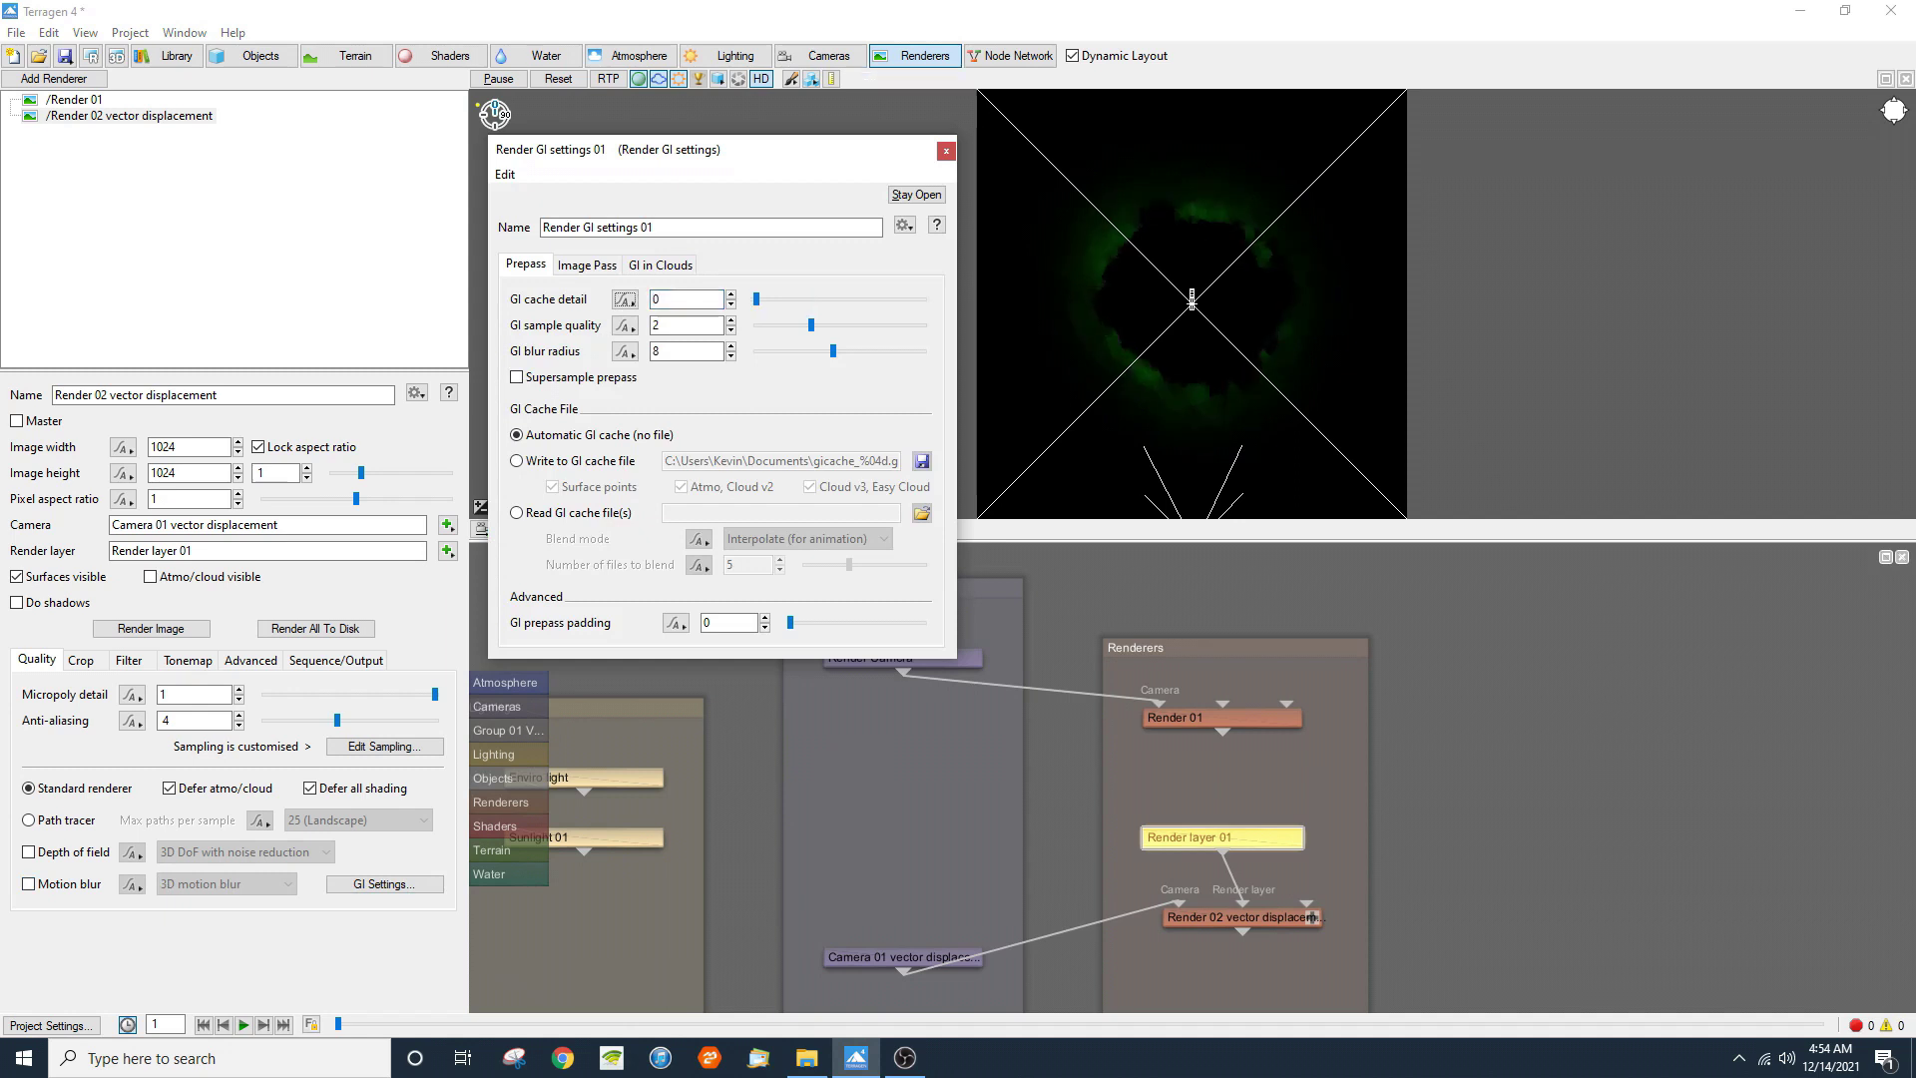
key("Tab")
type("0")
key("ctrl+Tab")
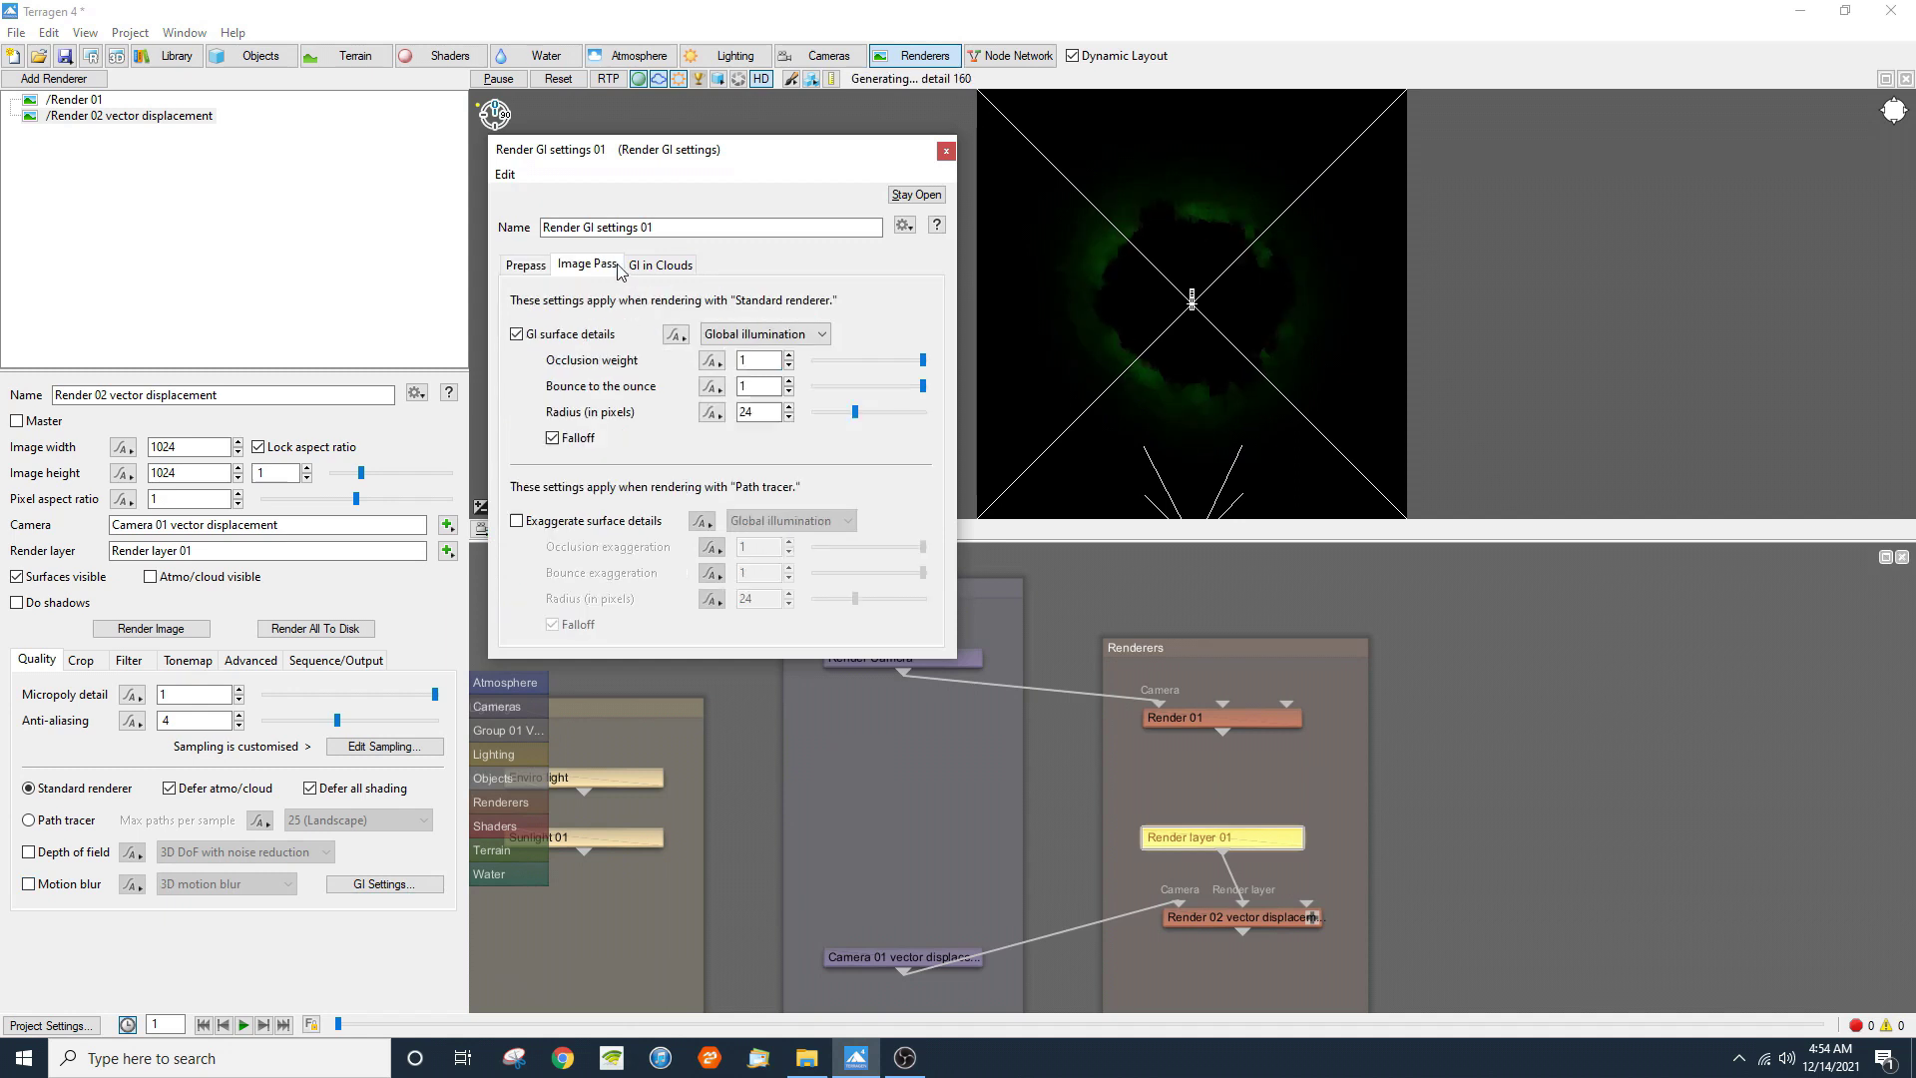
left_click(588, 335)
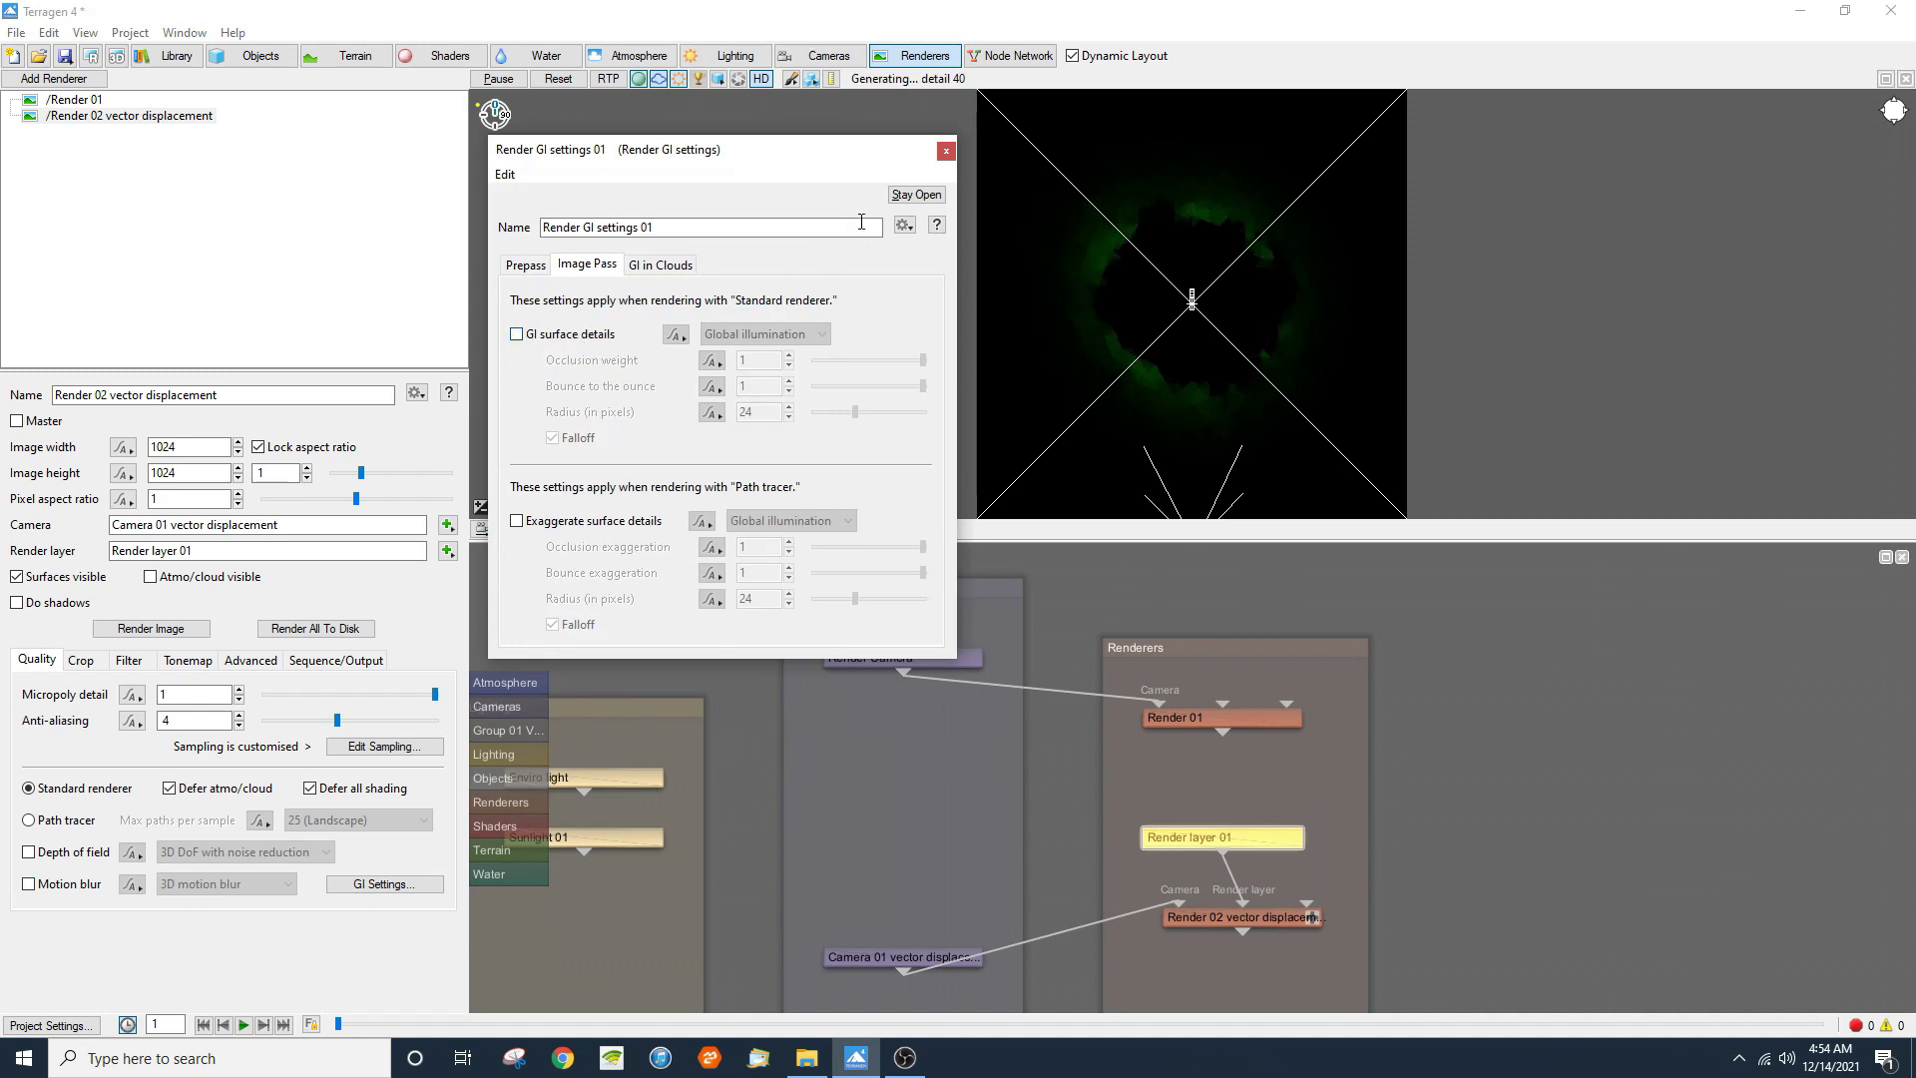
left_click(946, 151)
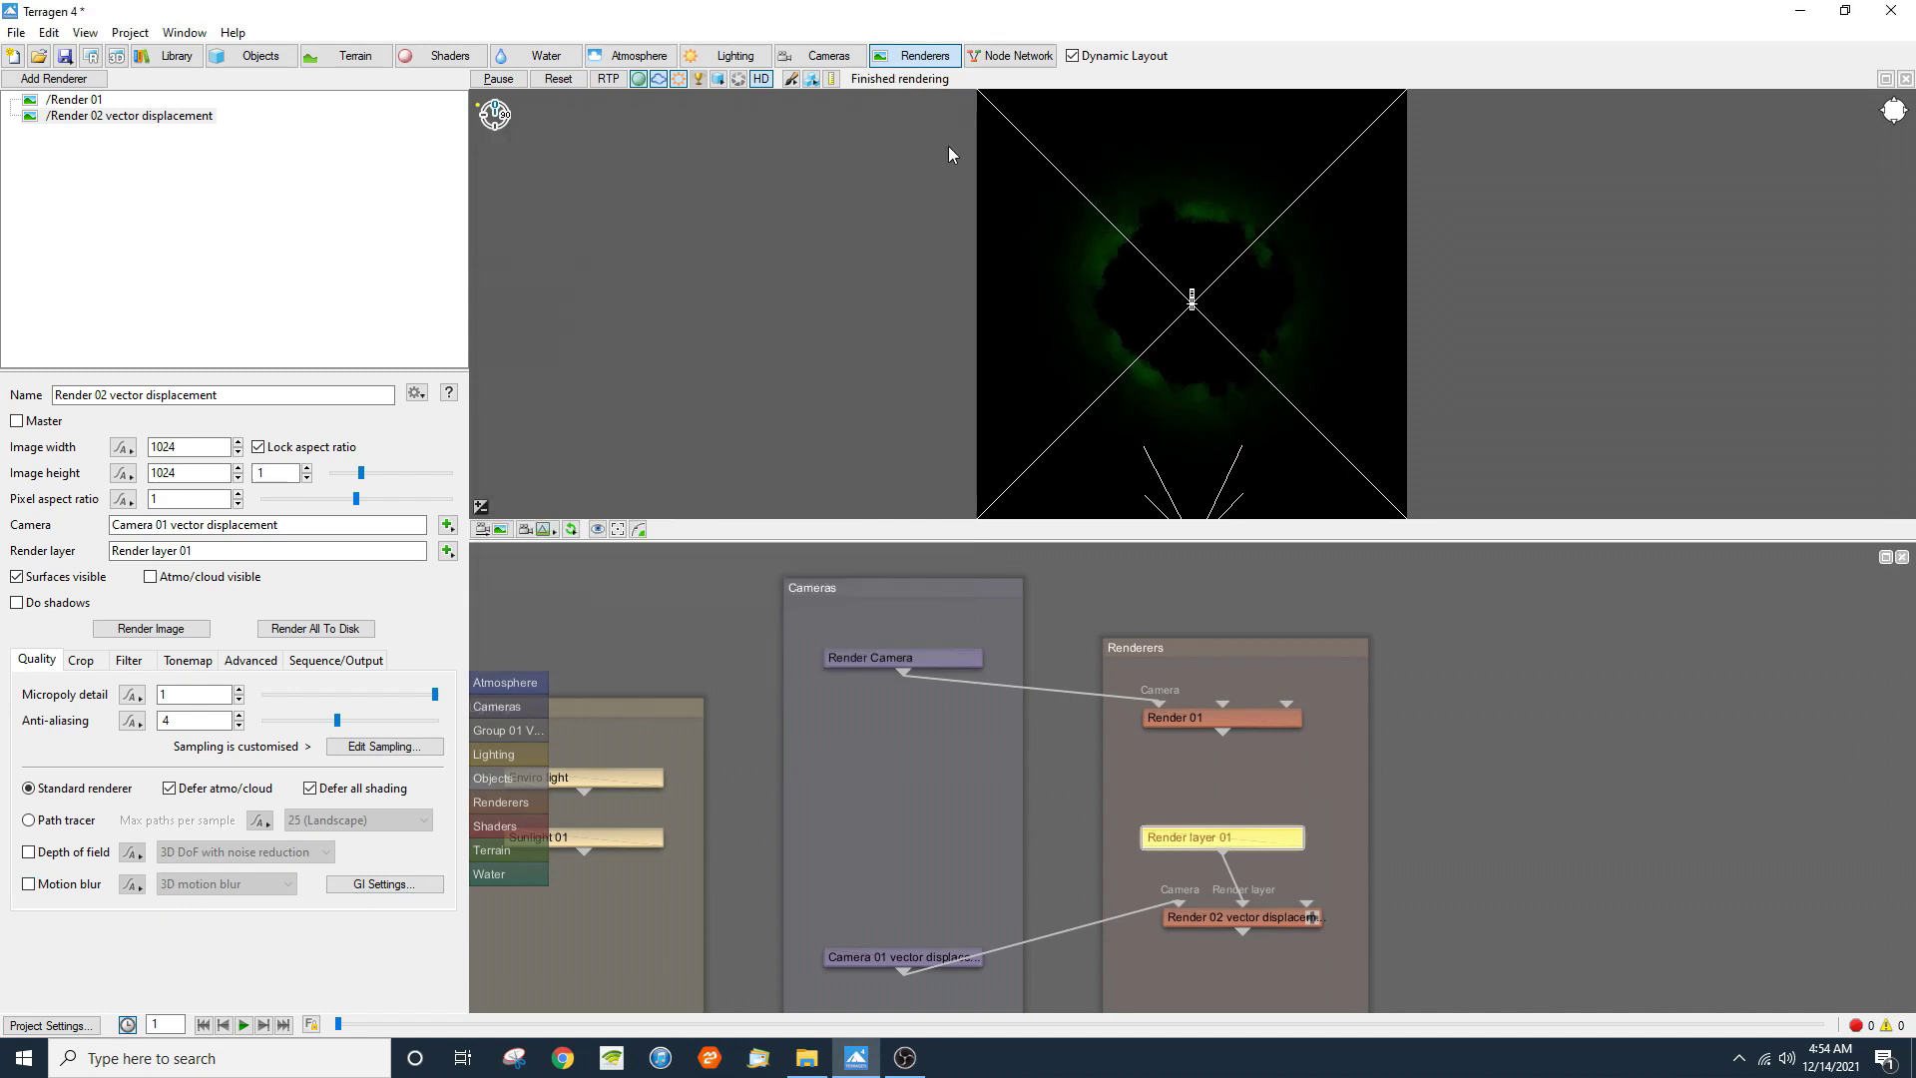
Step: Create a new render layer for Render 01 and assign Group 01 Vector Displacement as its object group 1
right_click(1224, 705)
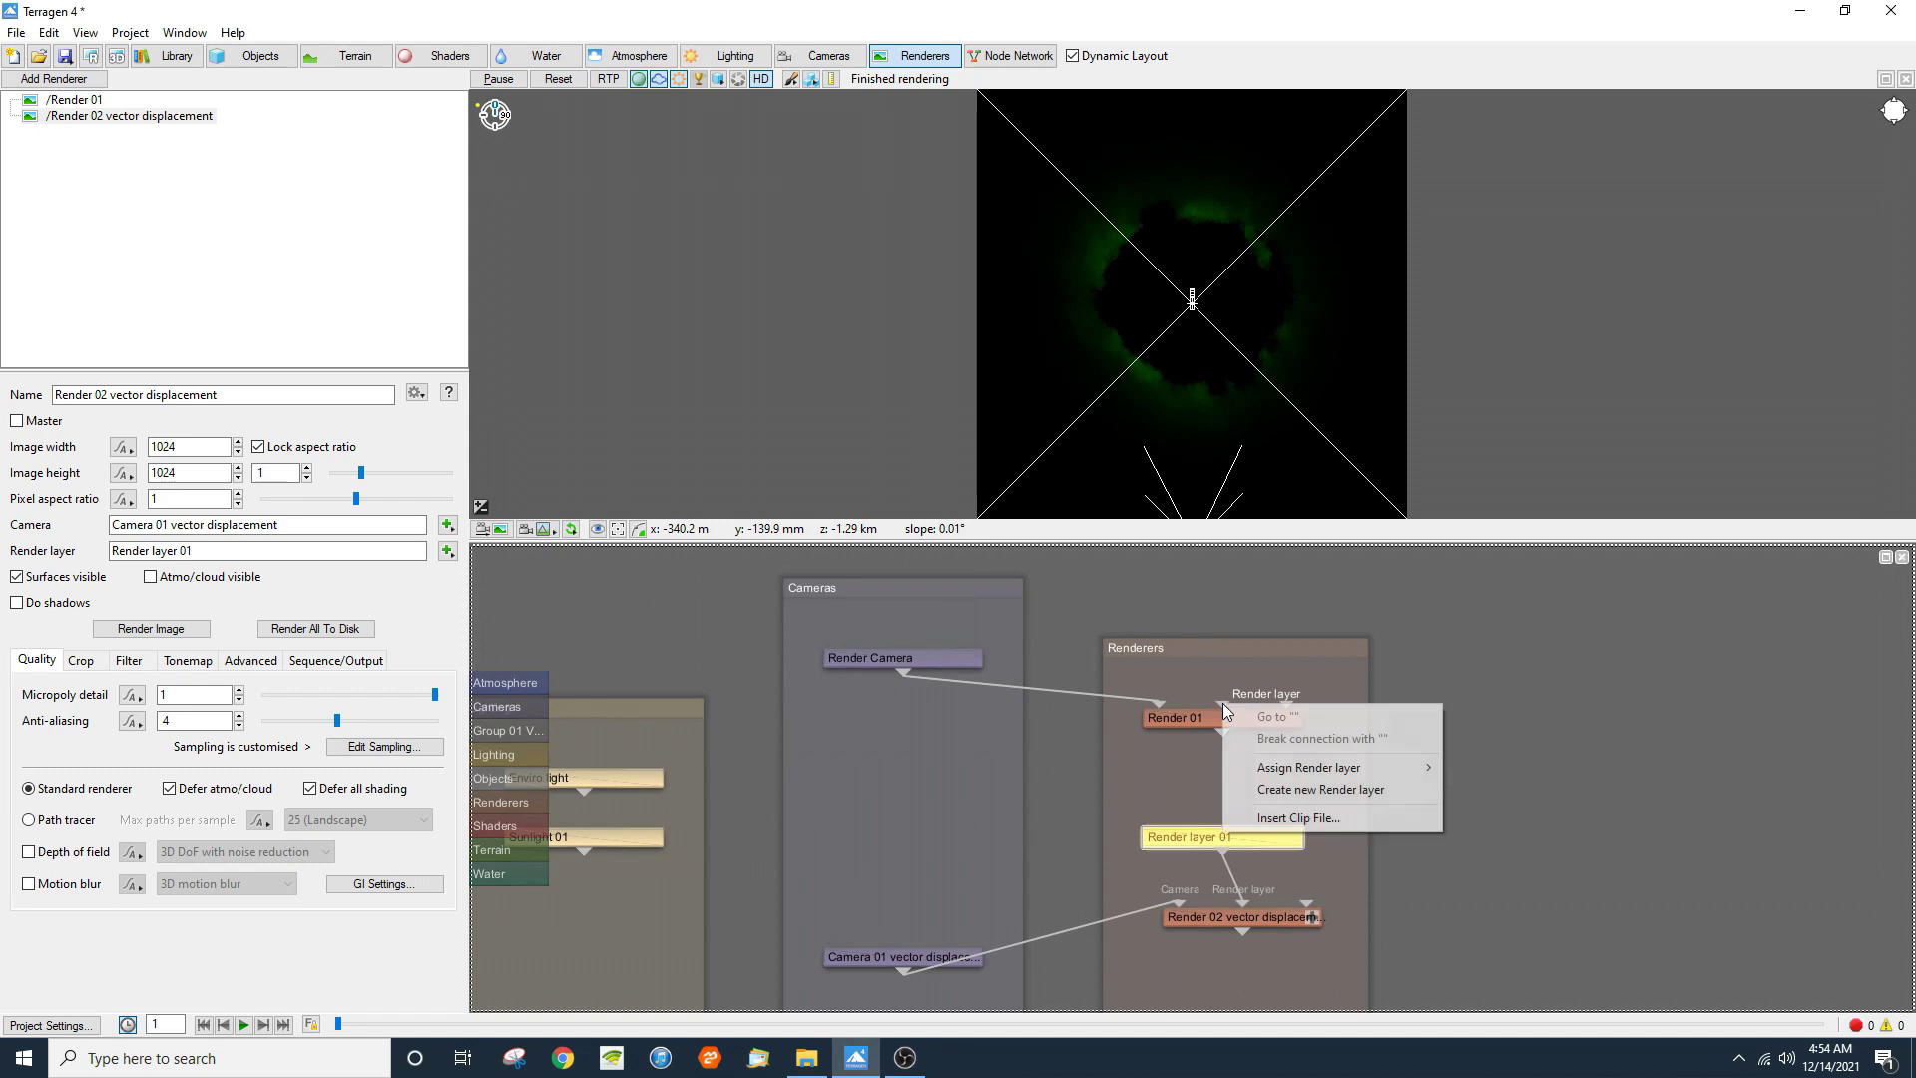
left_click(1274, 789)
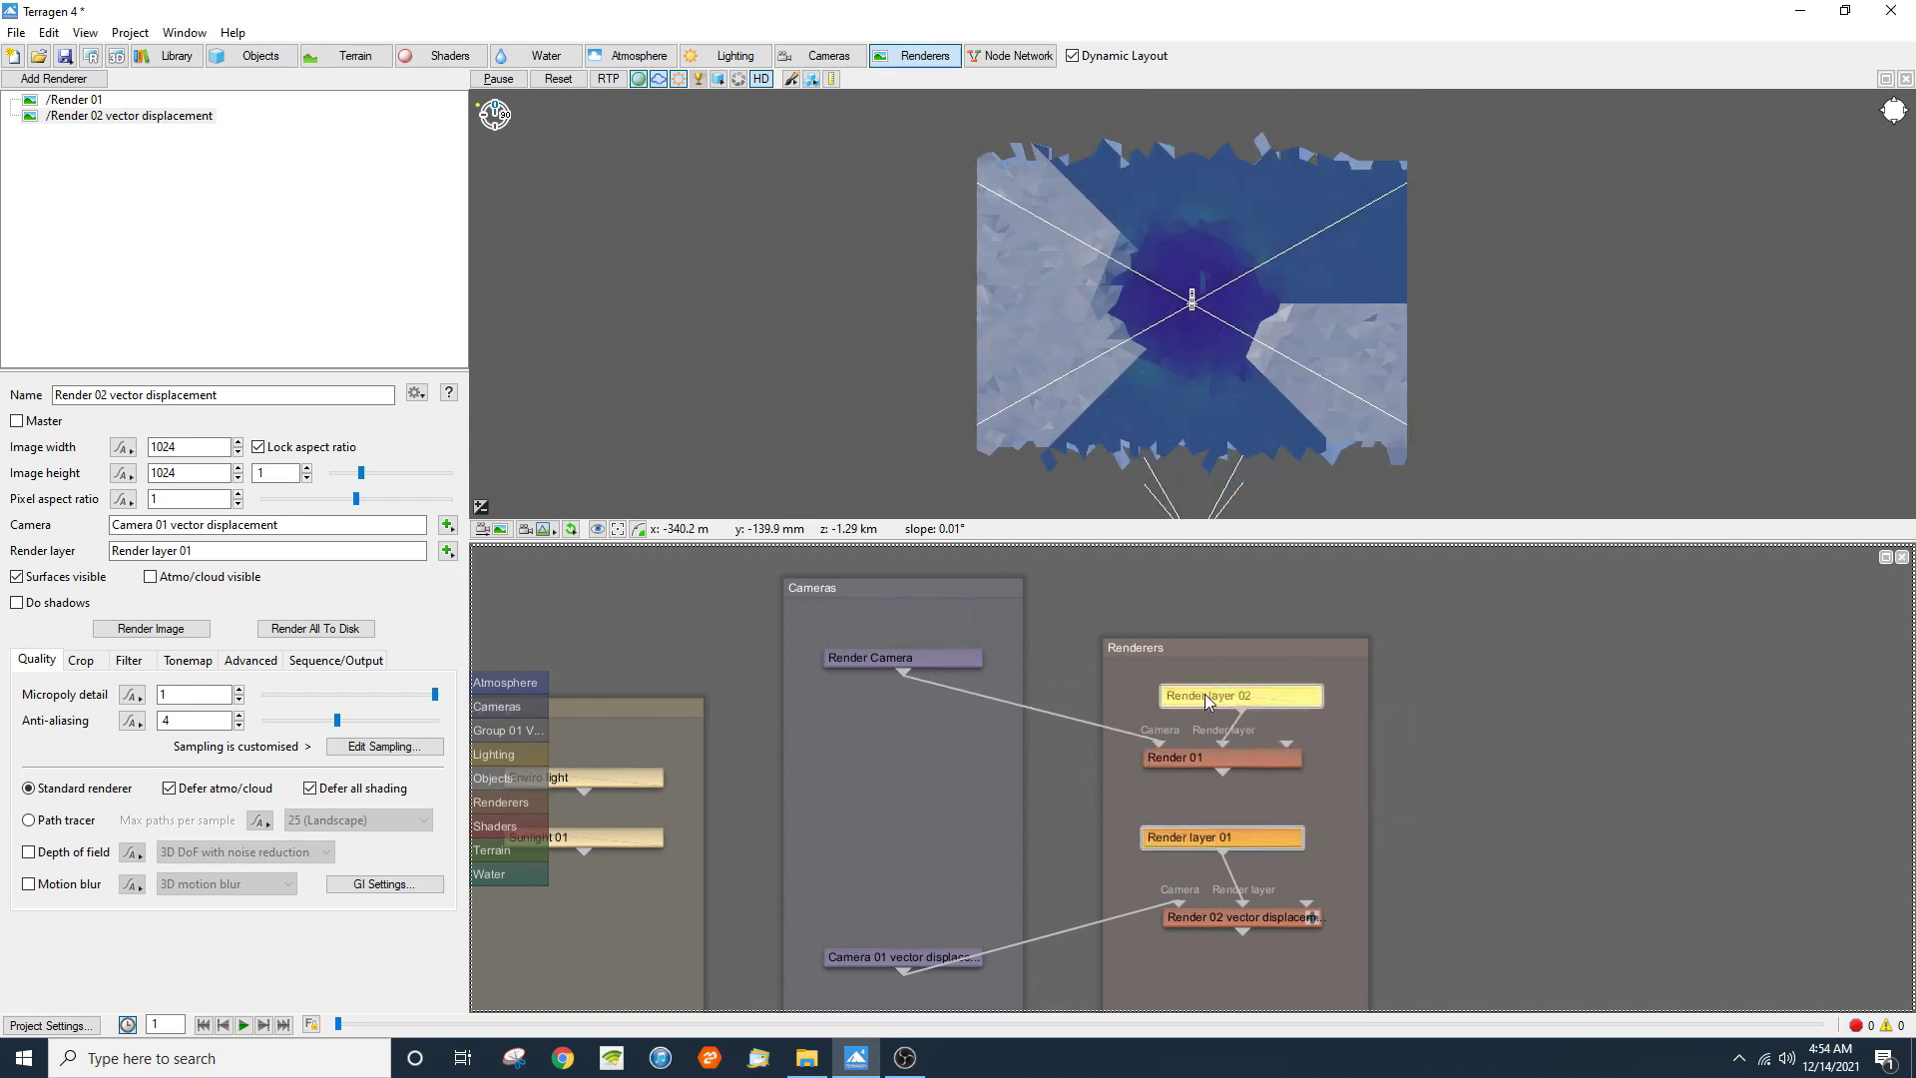
double_click(1213, 698)
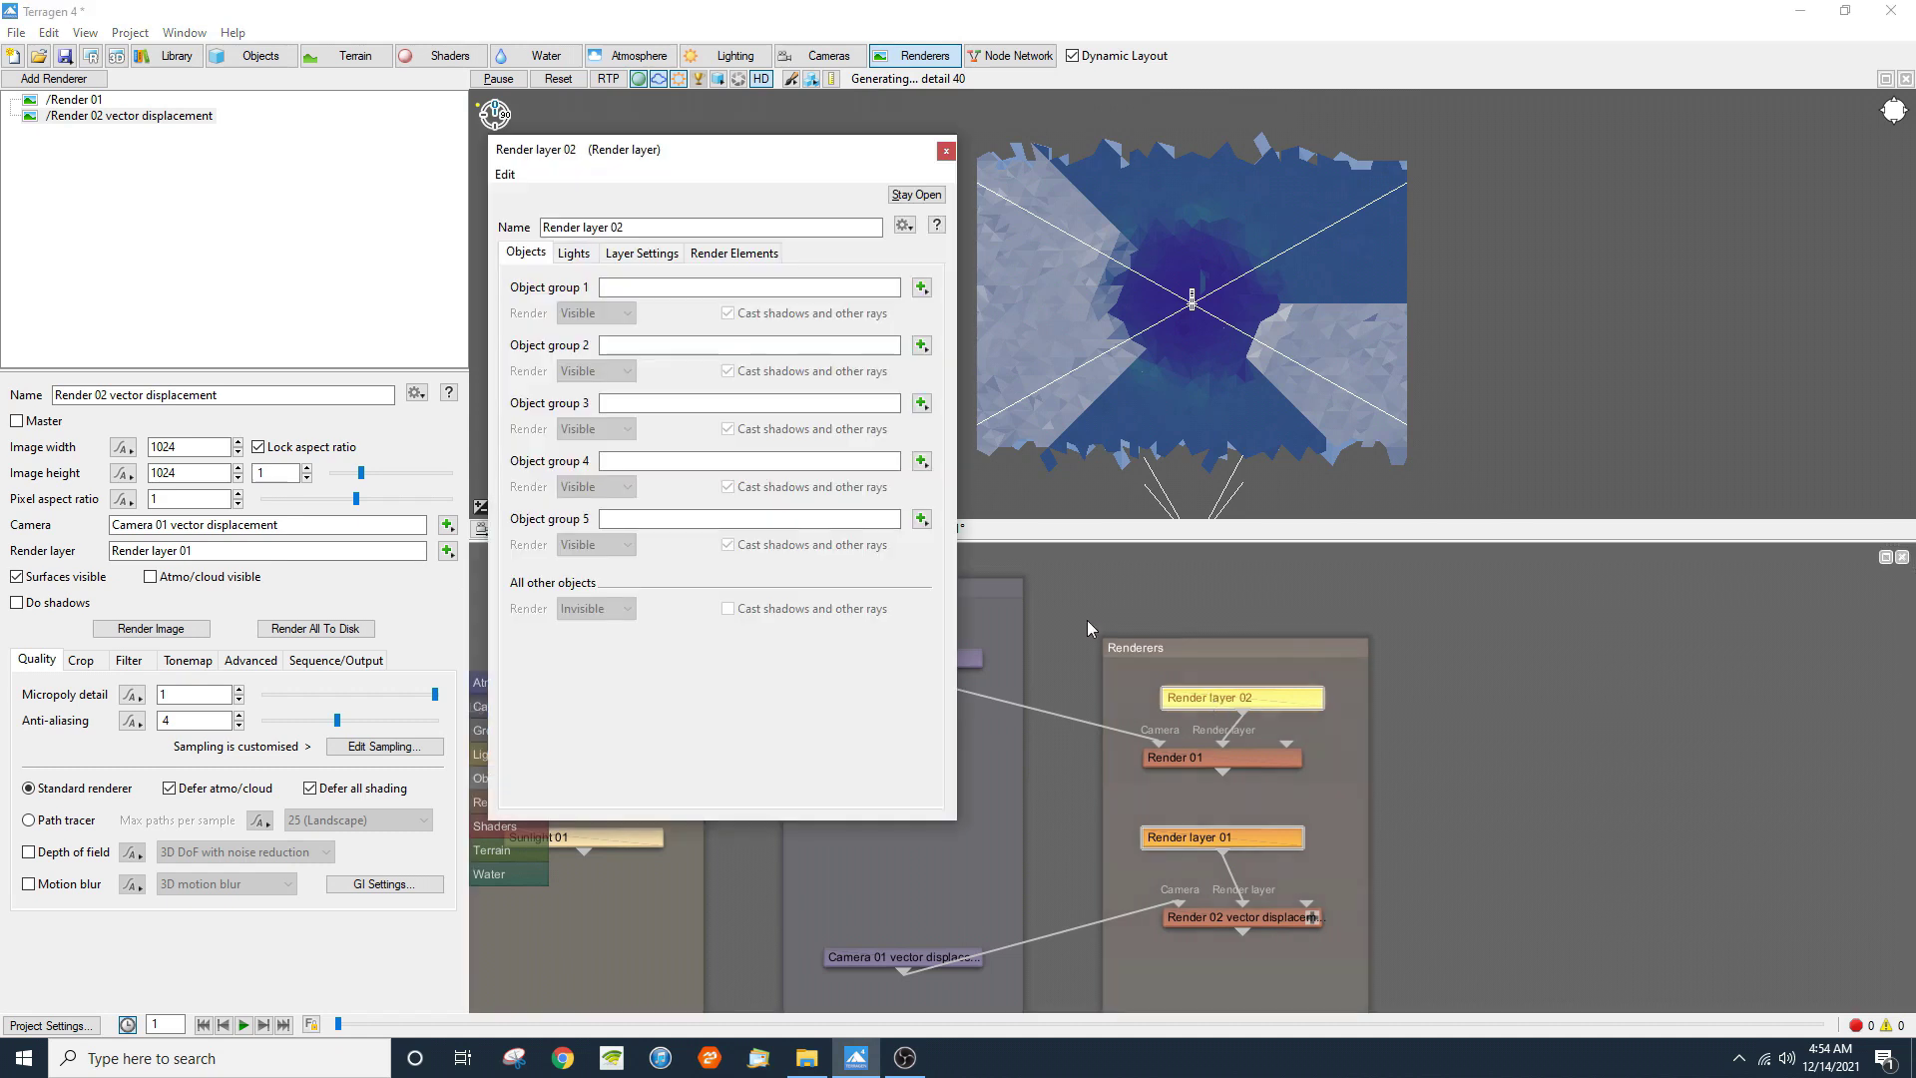
left_click(922, 289)
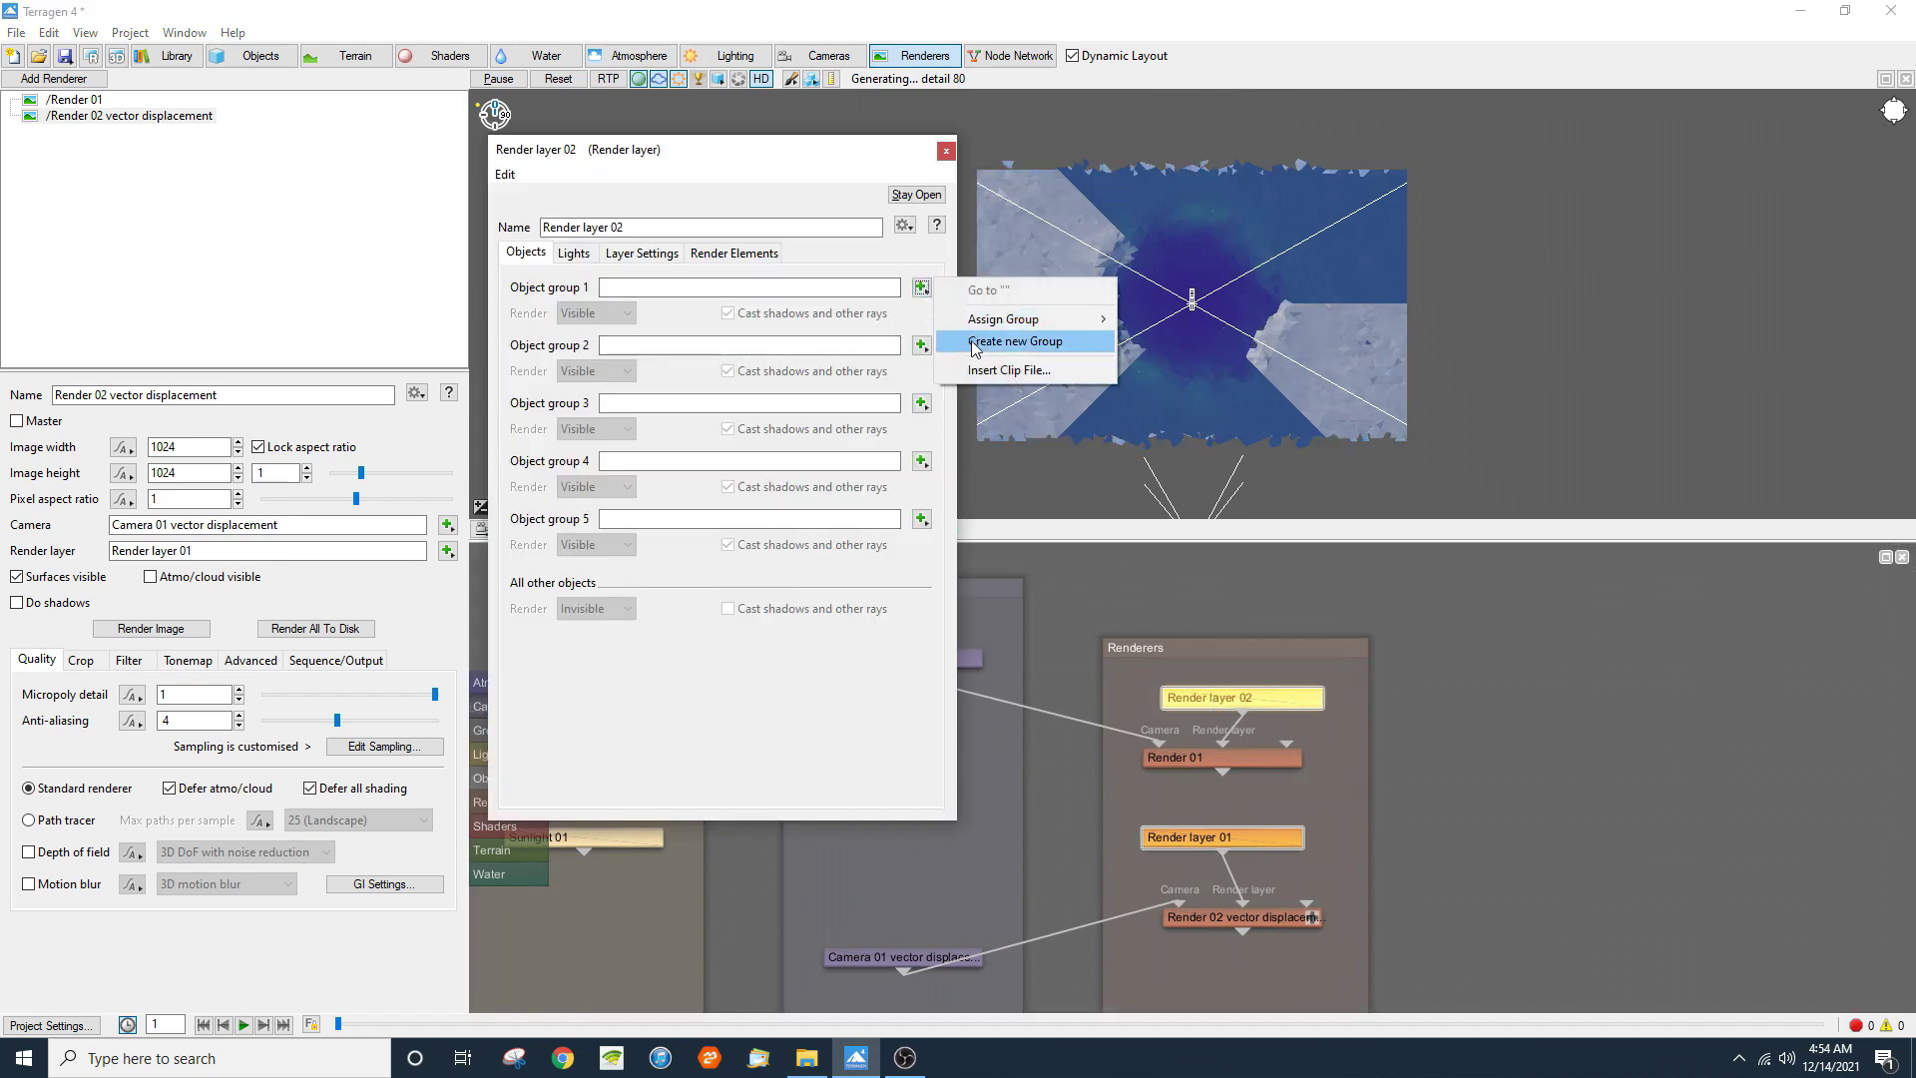
mouse_move(1008, 319)
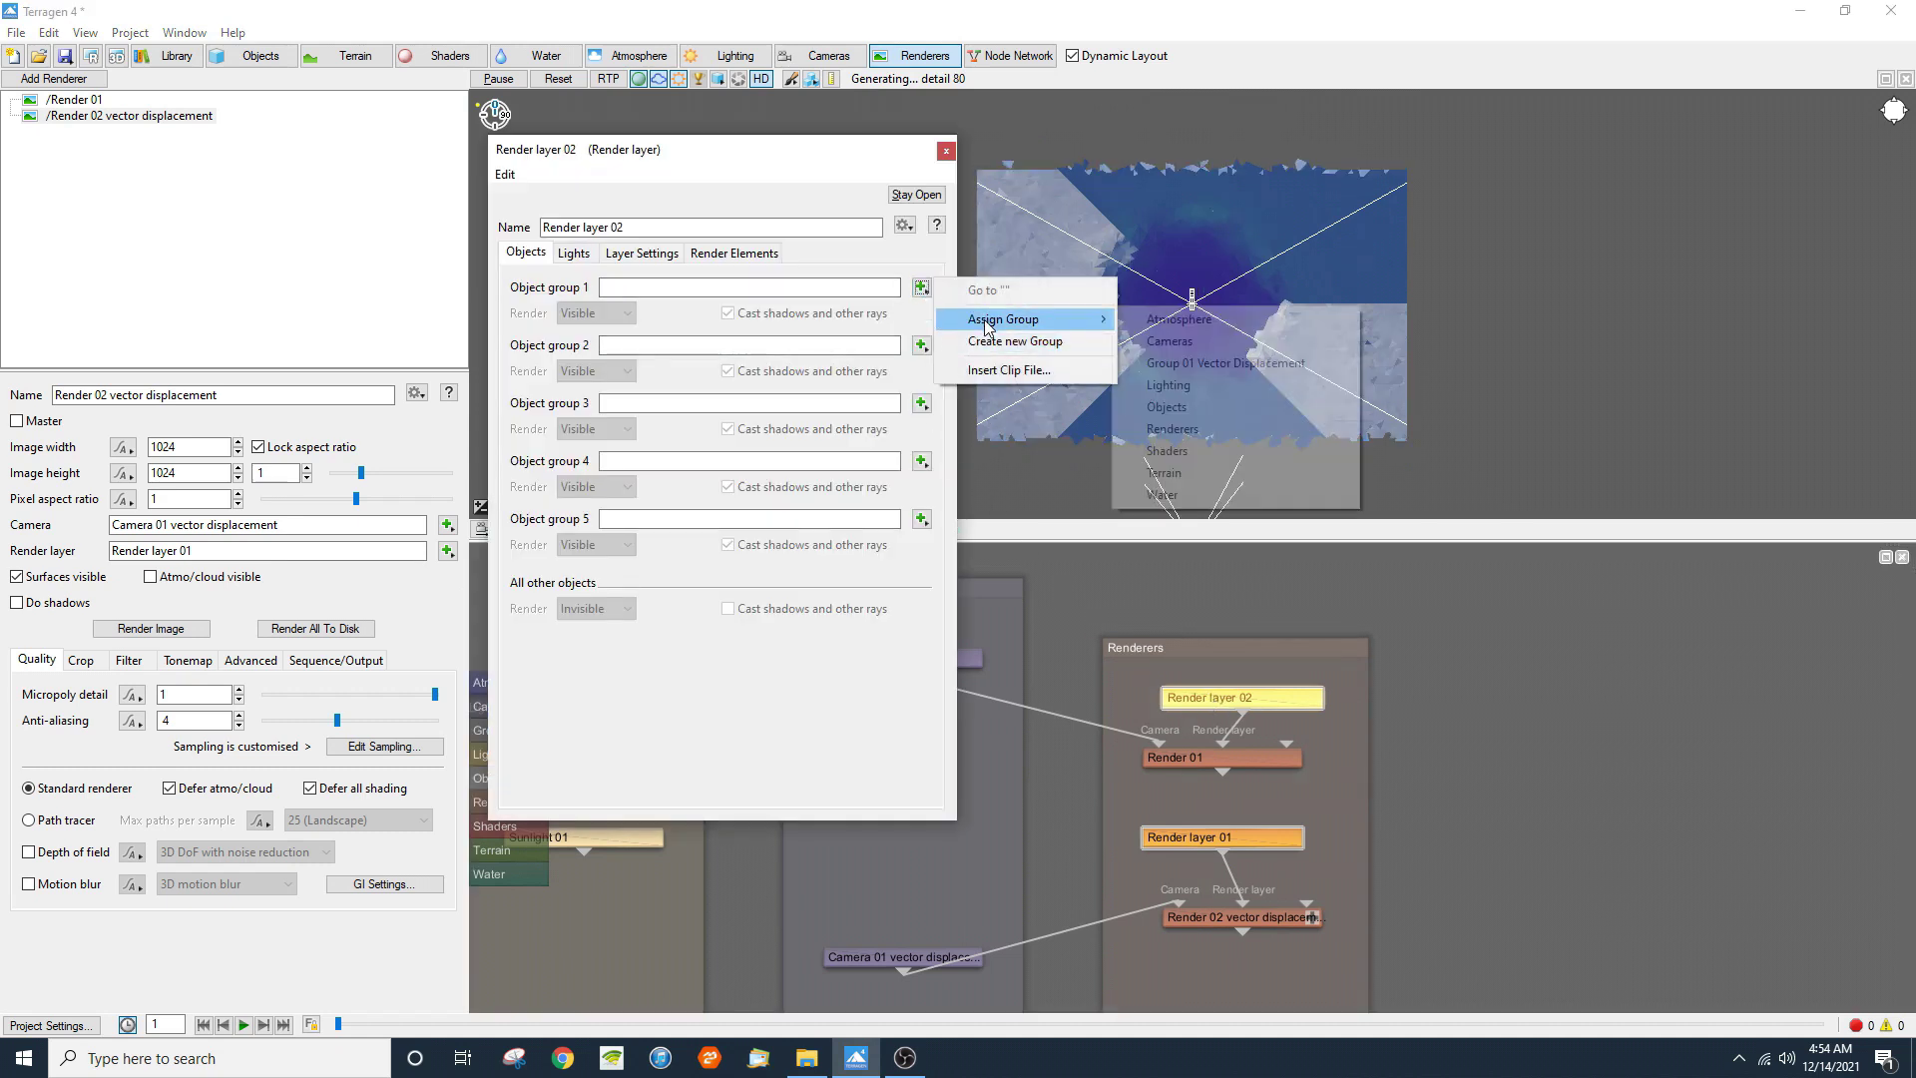
left_click(1186, 363)
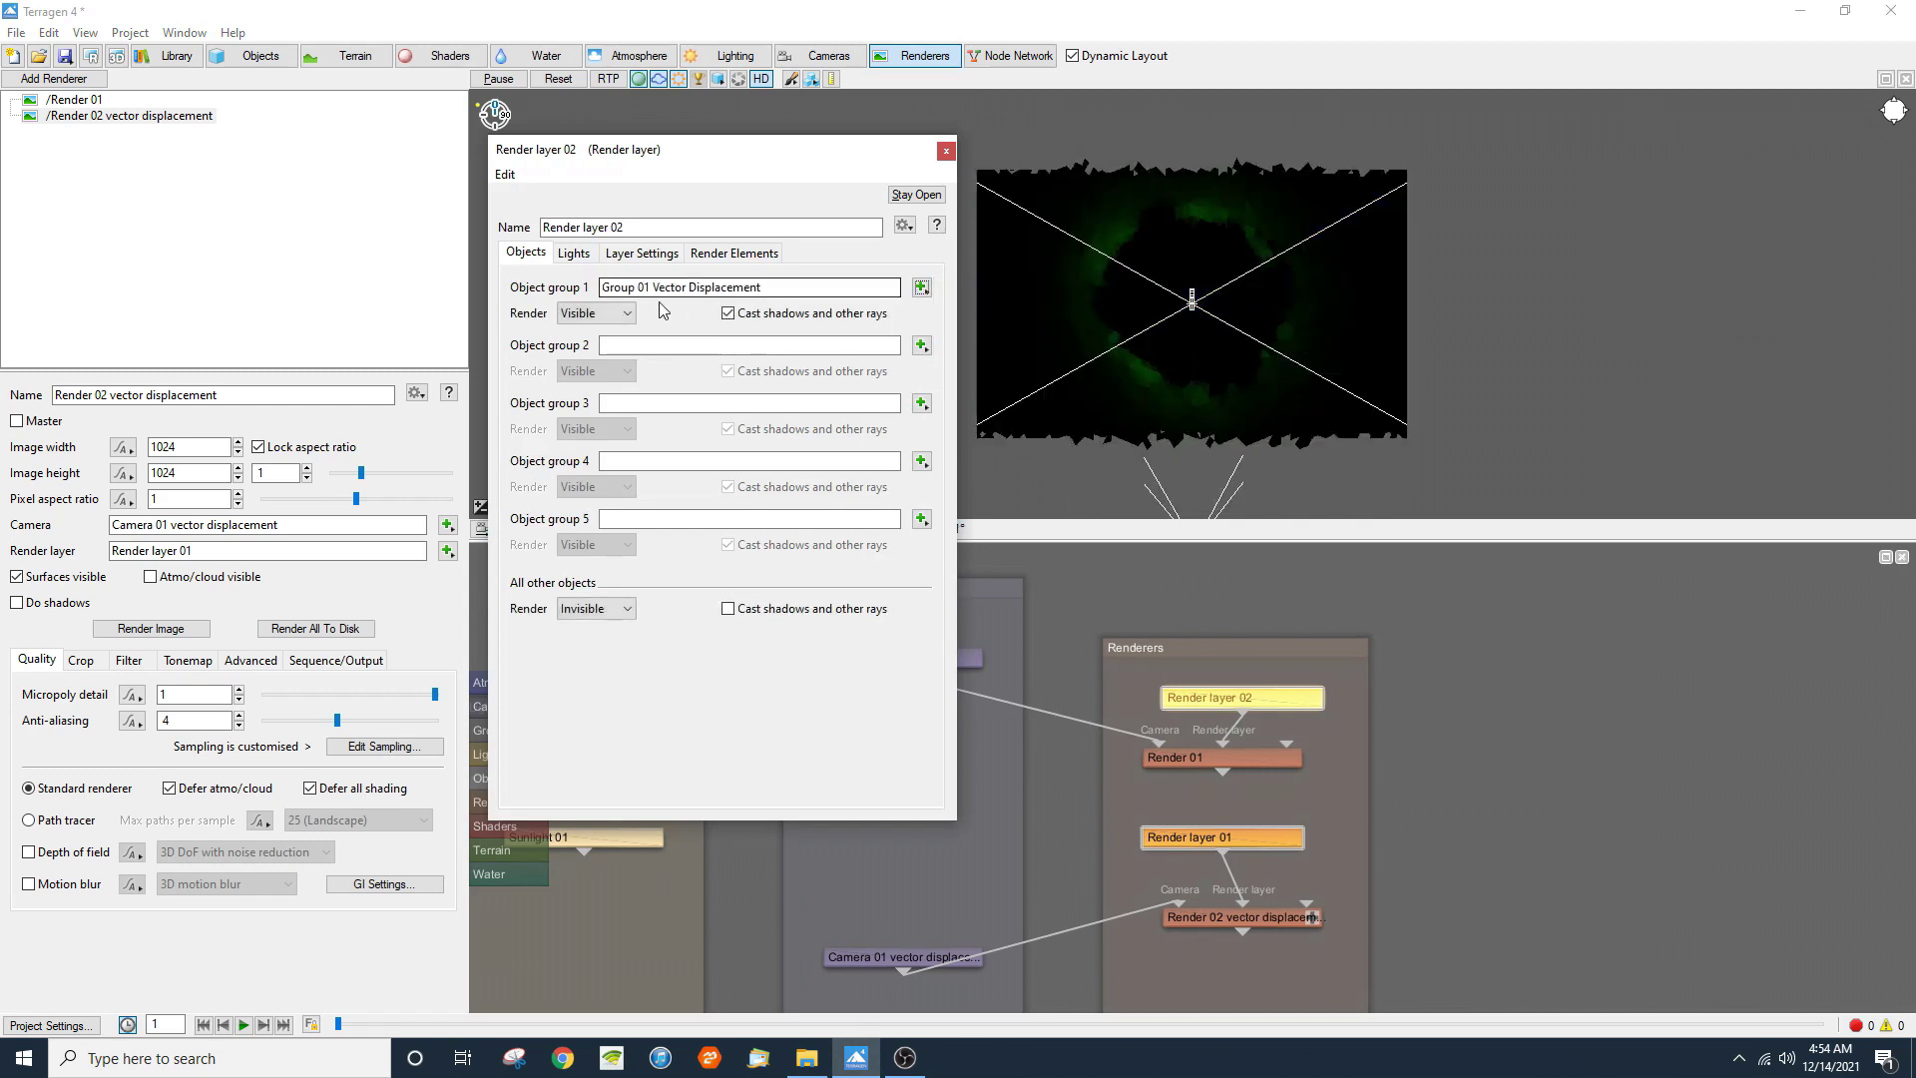
Step: In Render layer 02, make object group 1 invisible without shadow and ray casting, and make all other objects visible with casting enabled
left_click(613, 315)
left_click(617, 333)
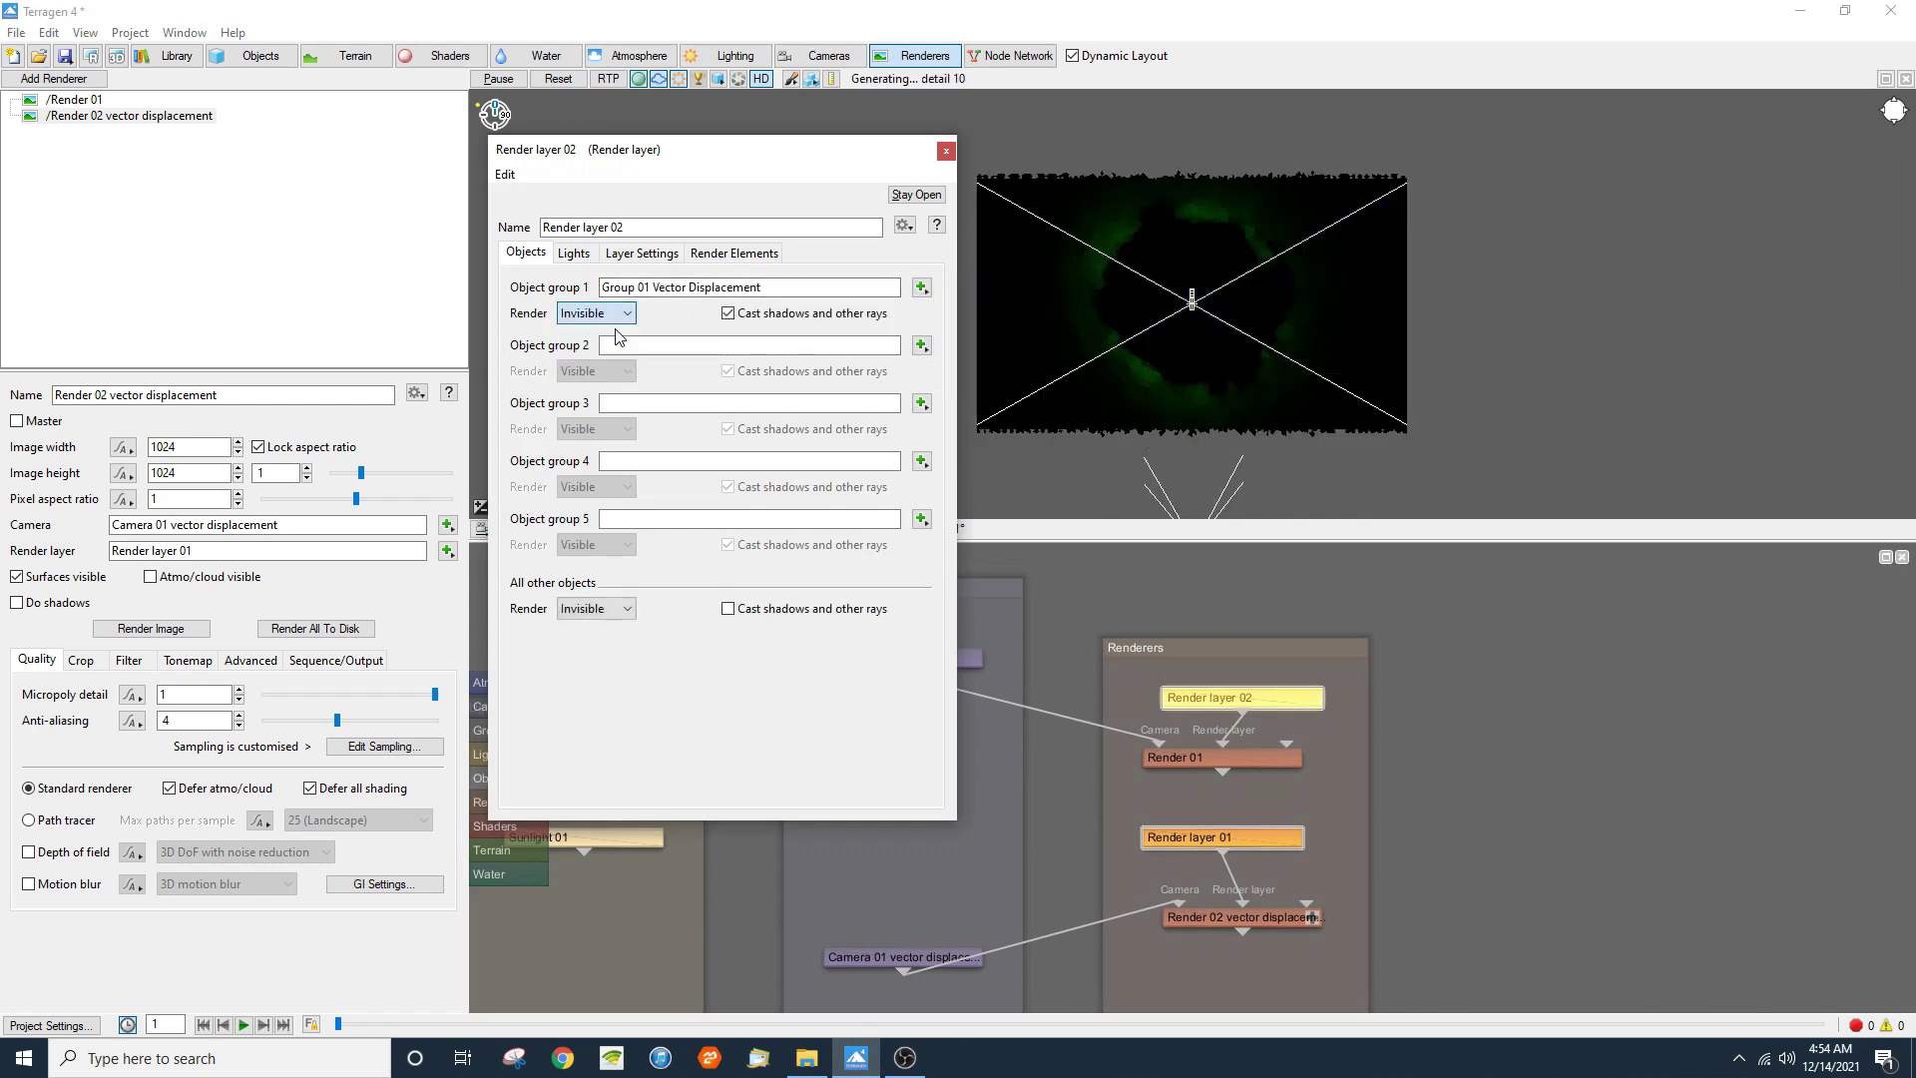
left_click(729, 313)
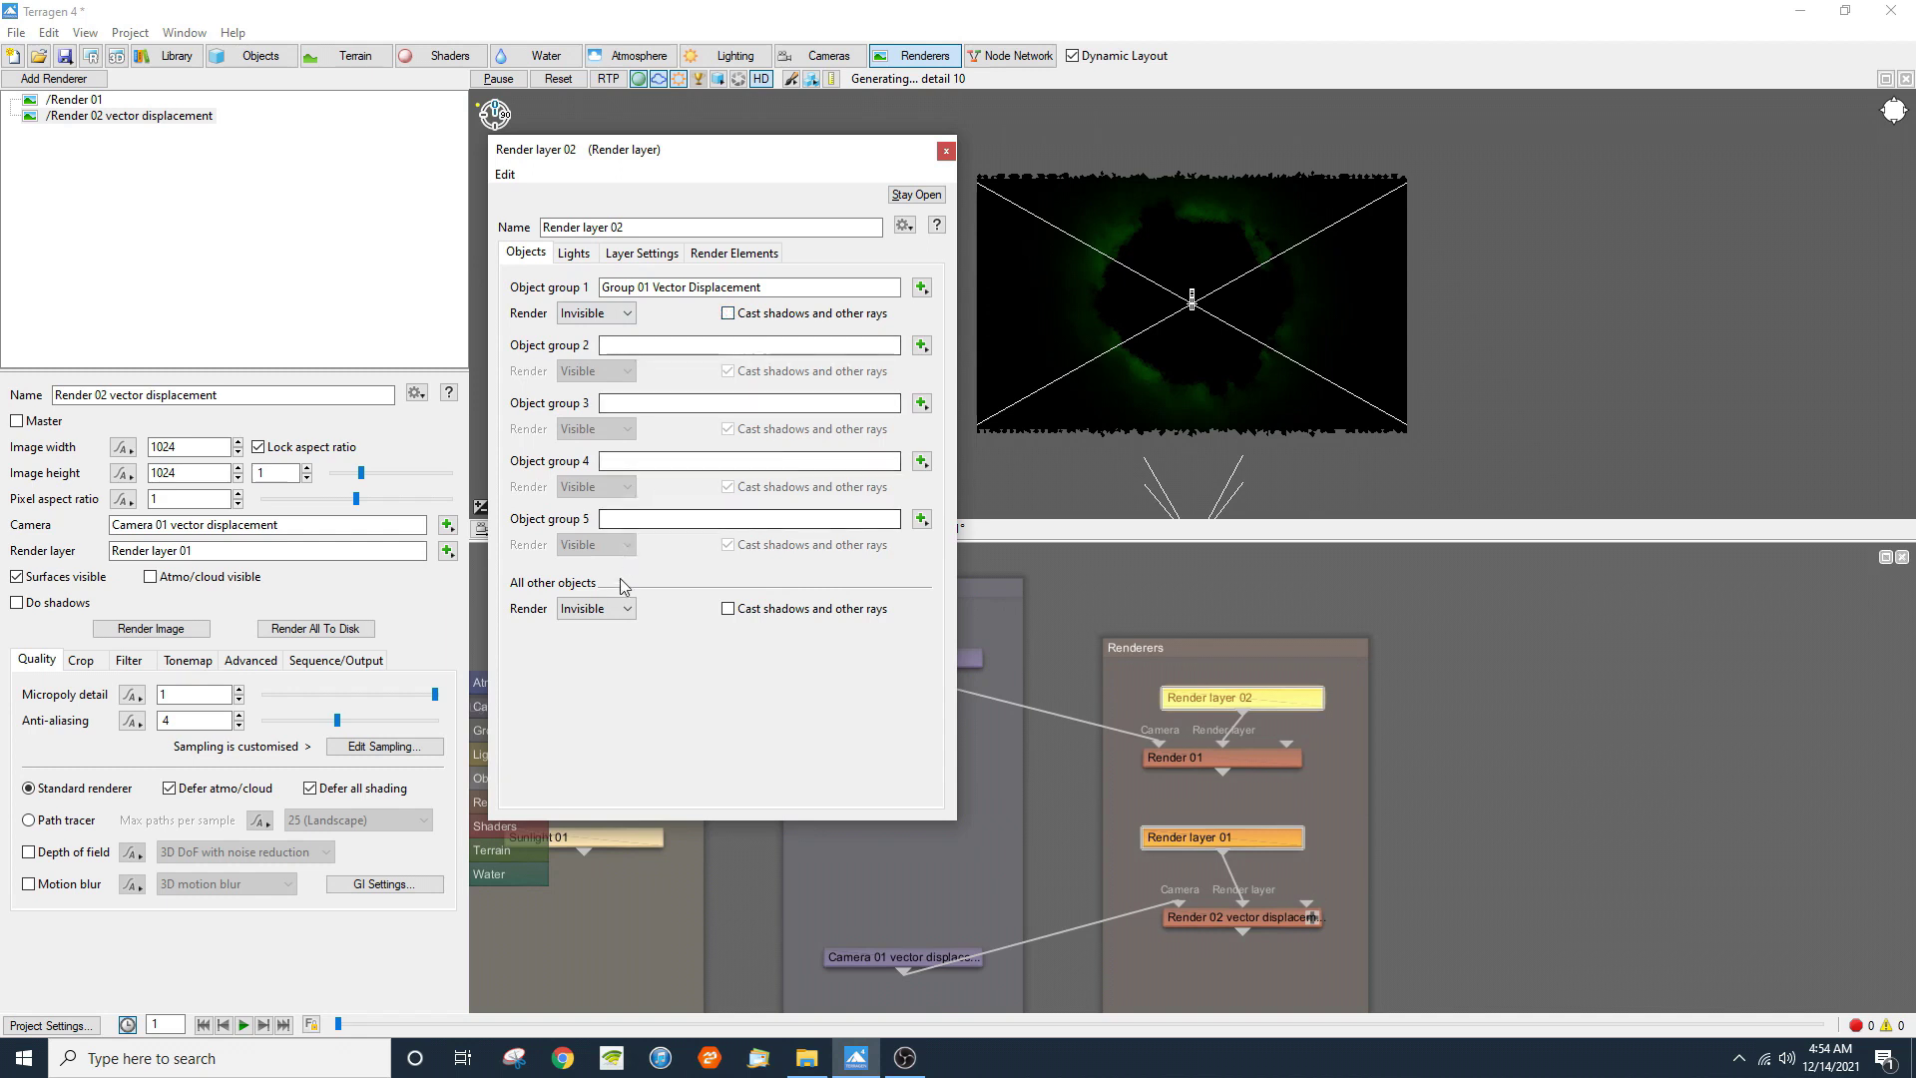
left_click(596, 609)
left_click(600, 659)
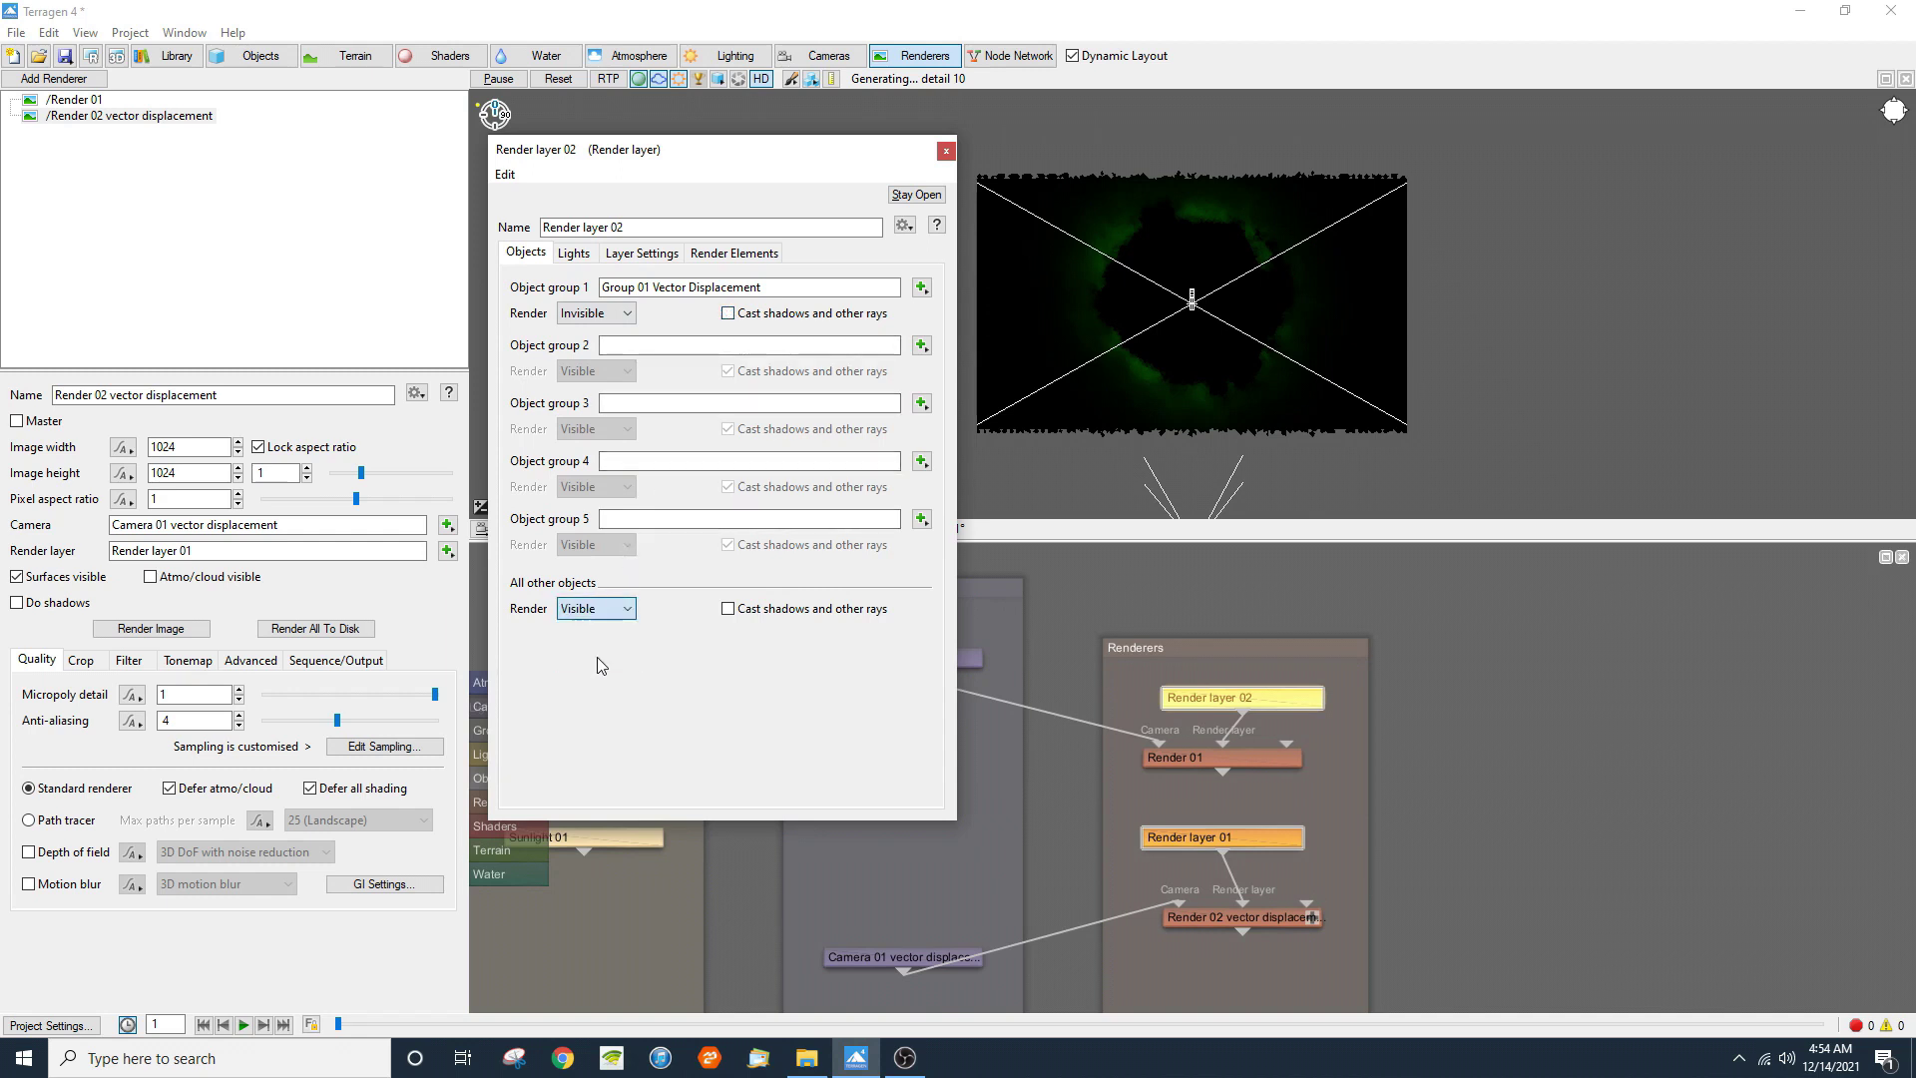
left_click(729, 608)
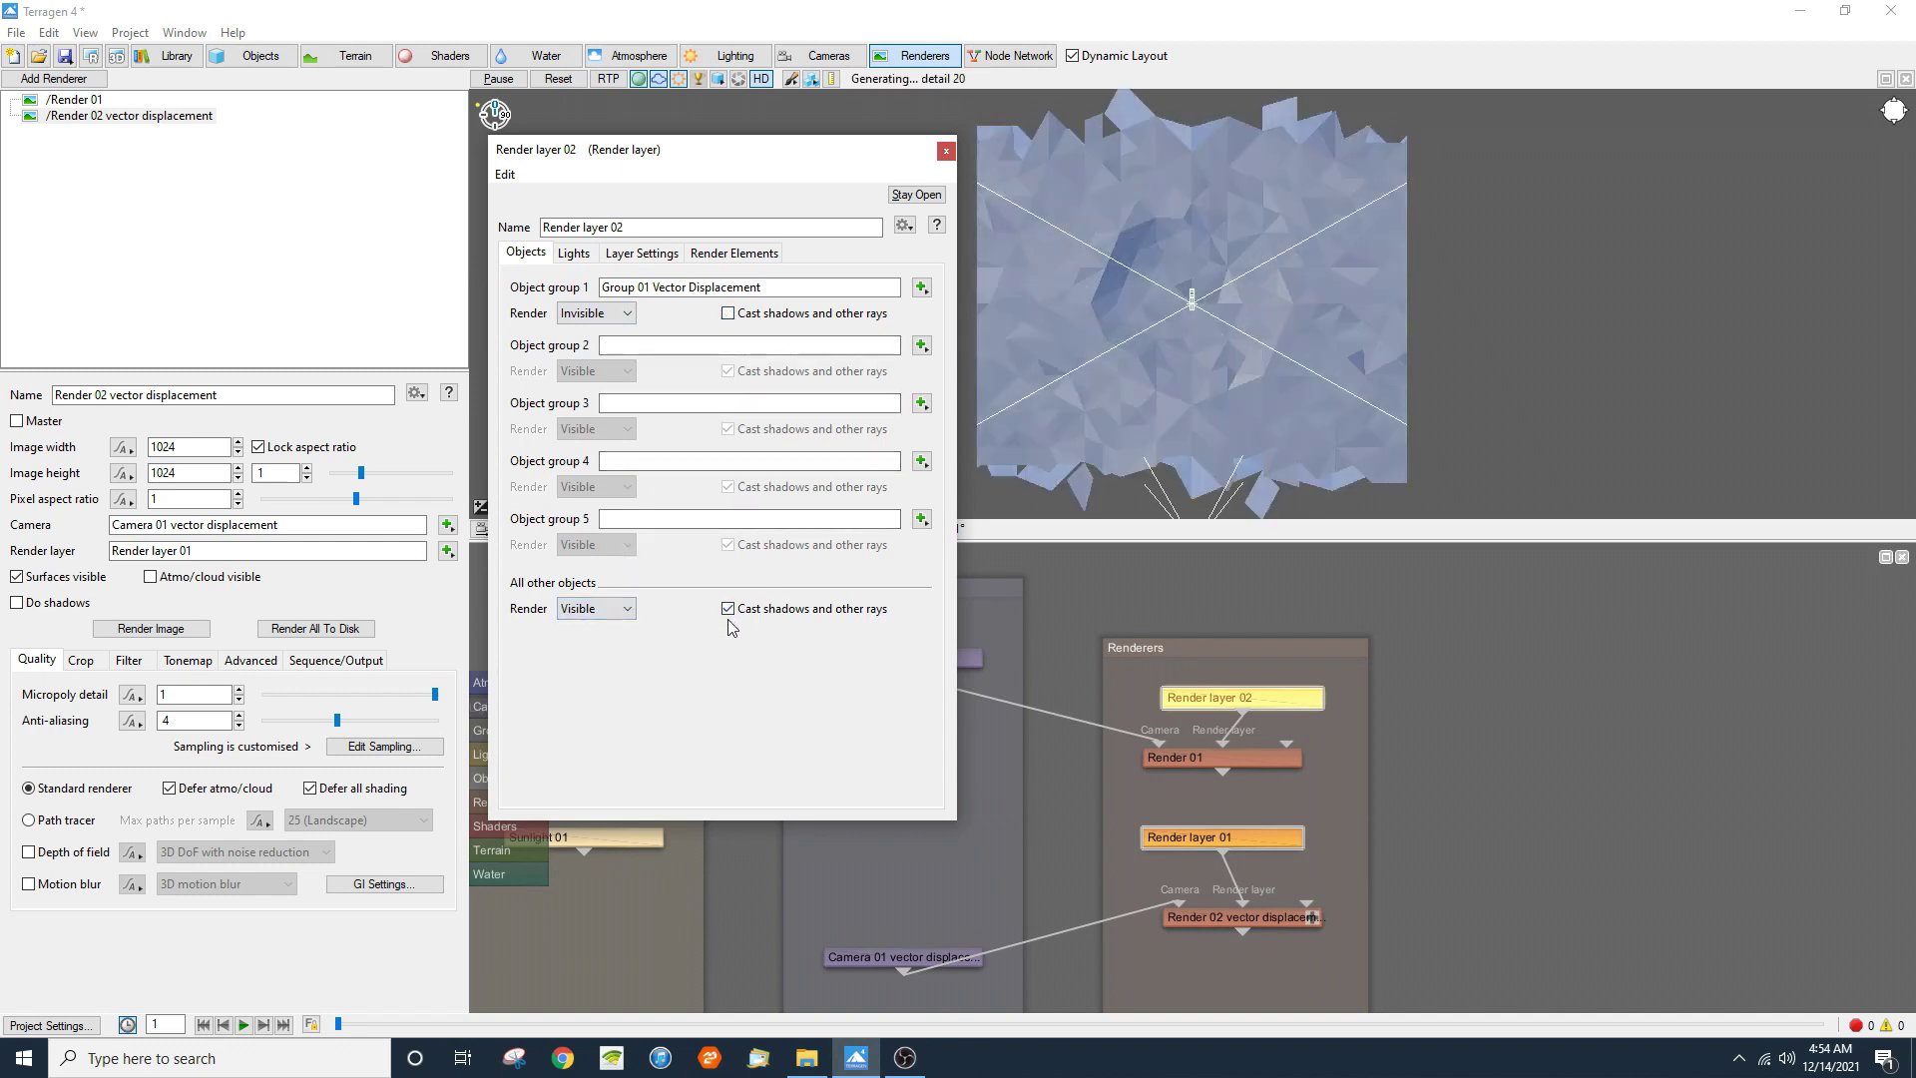
left_click(945, 151)
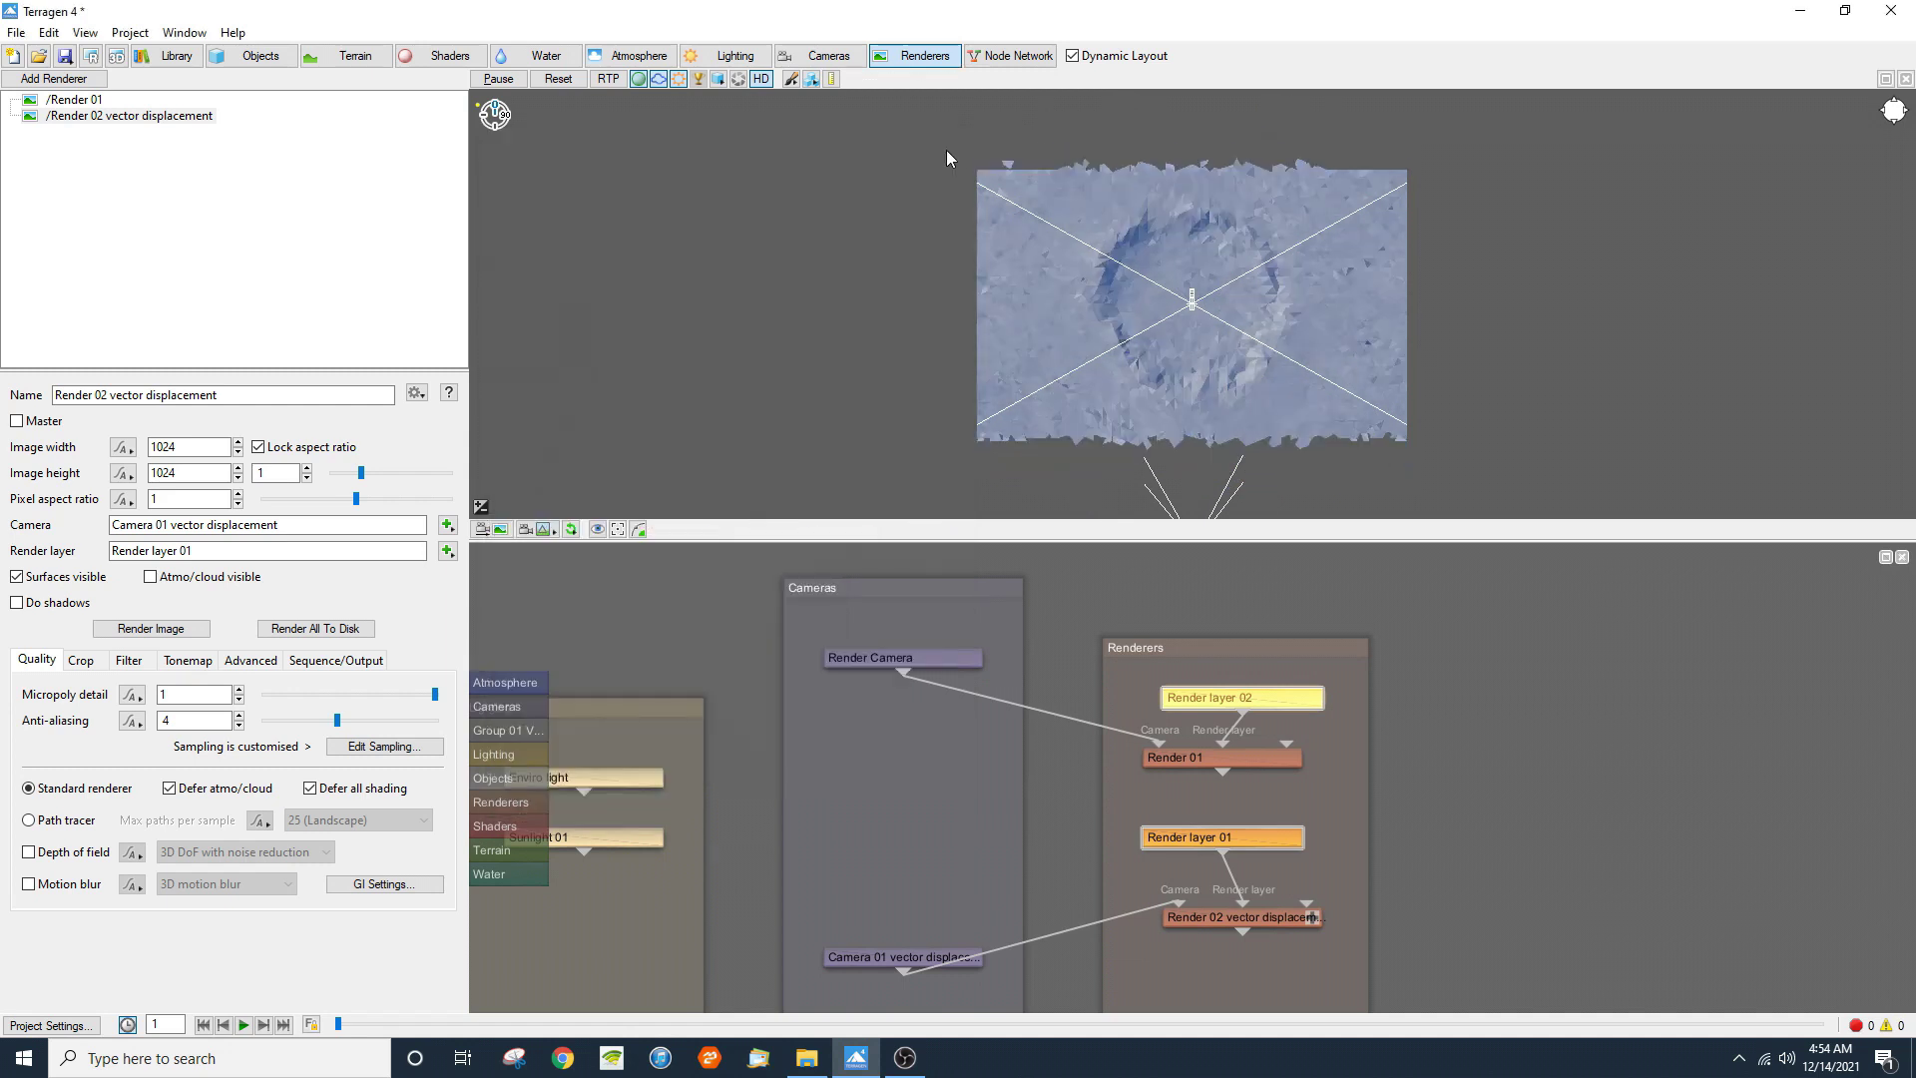
Step: Set Render 02's output image file to OpenEXR format in the 121421 folder
left_click(191, 120)
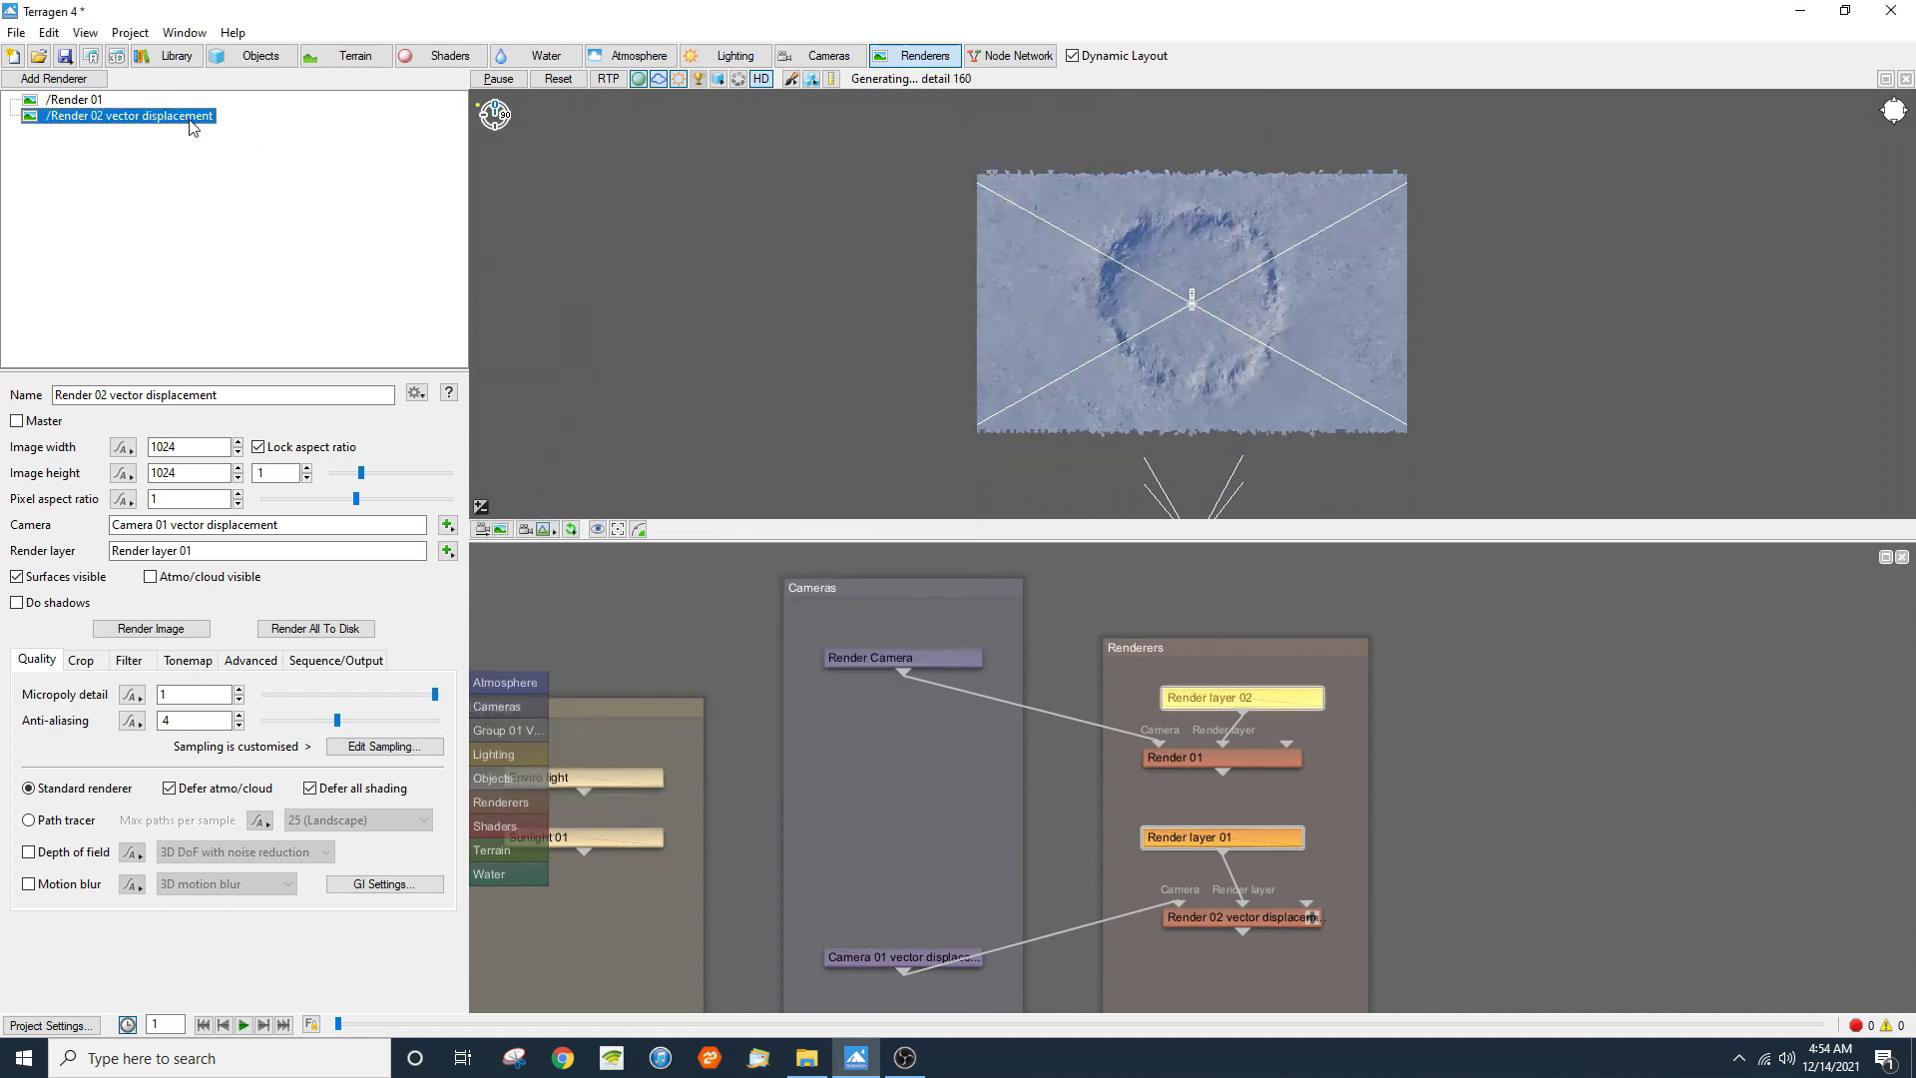
left_click(334, 660)
left_click(434, 696)
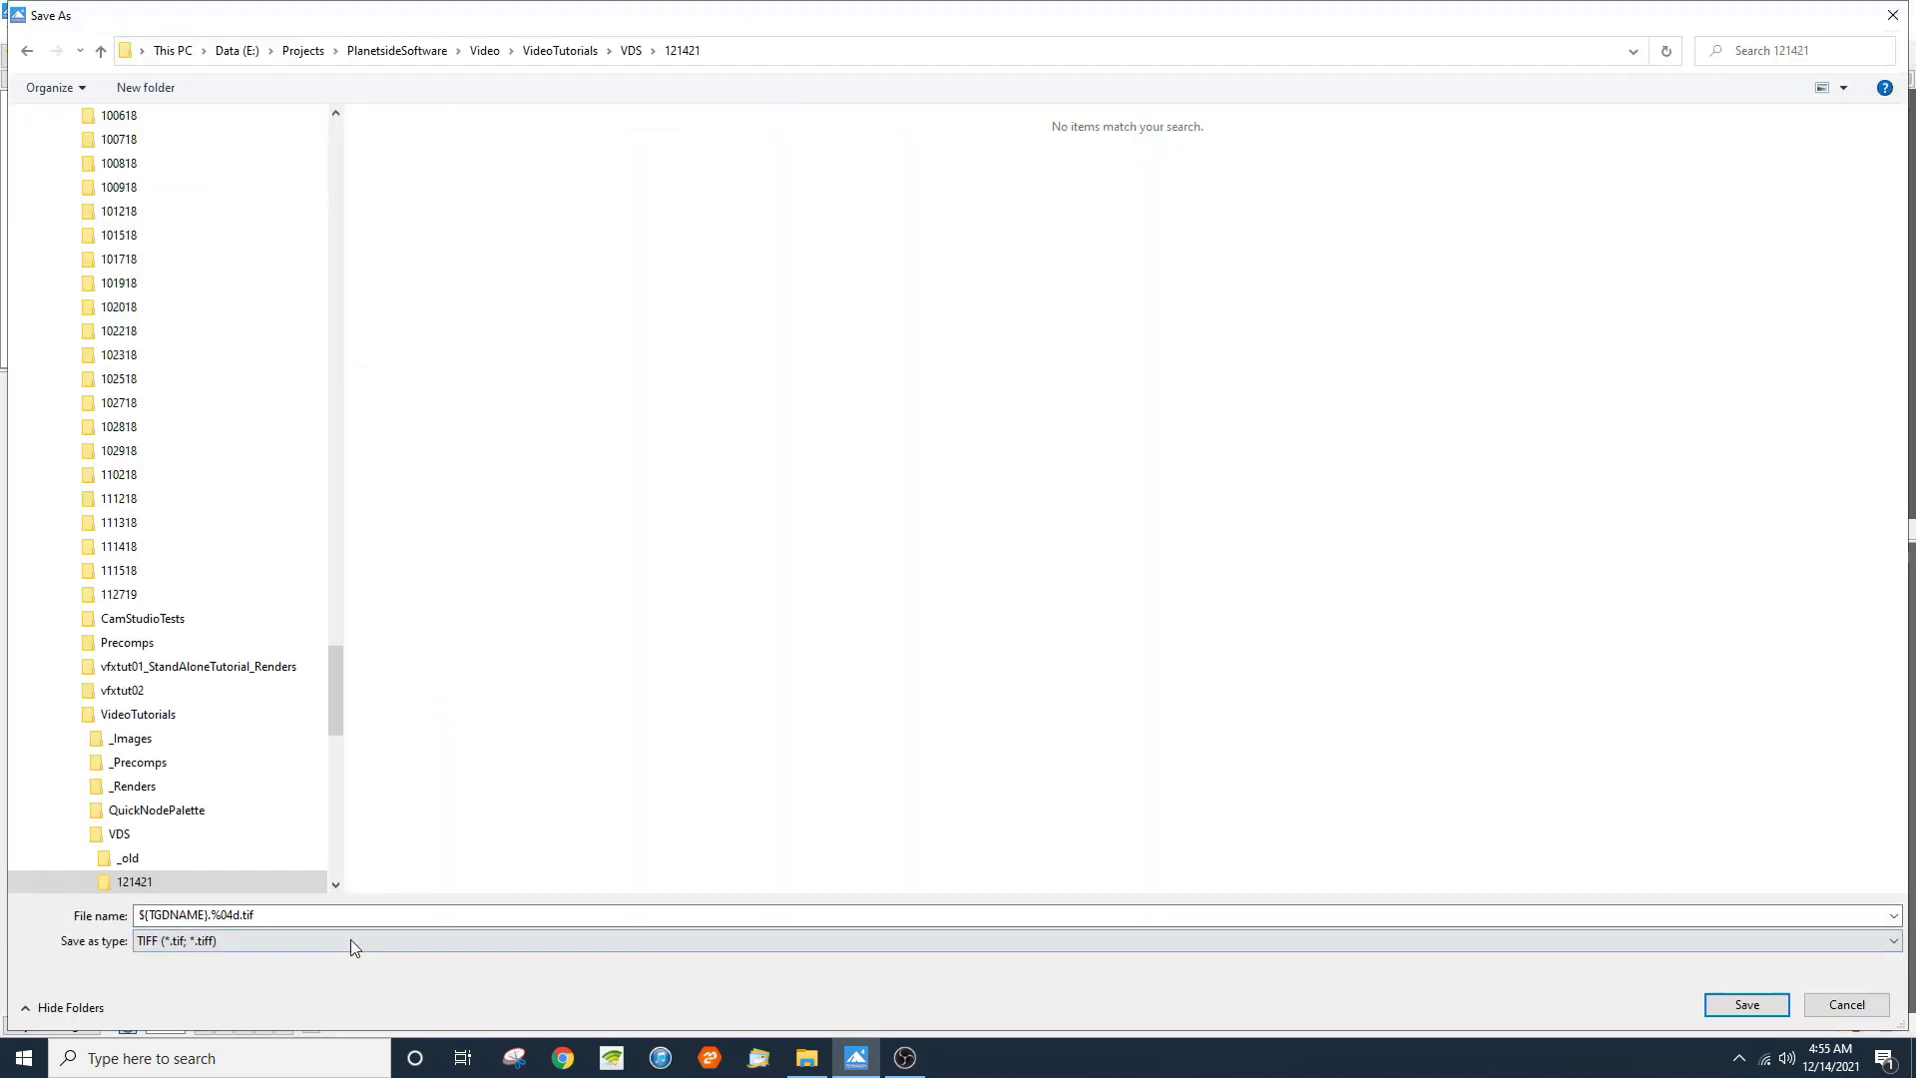
left_click(350, 941)
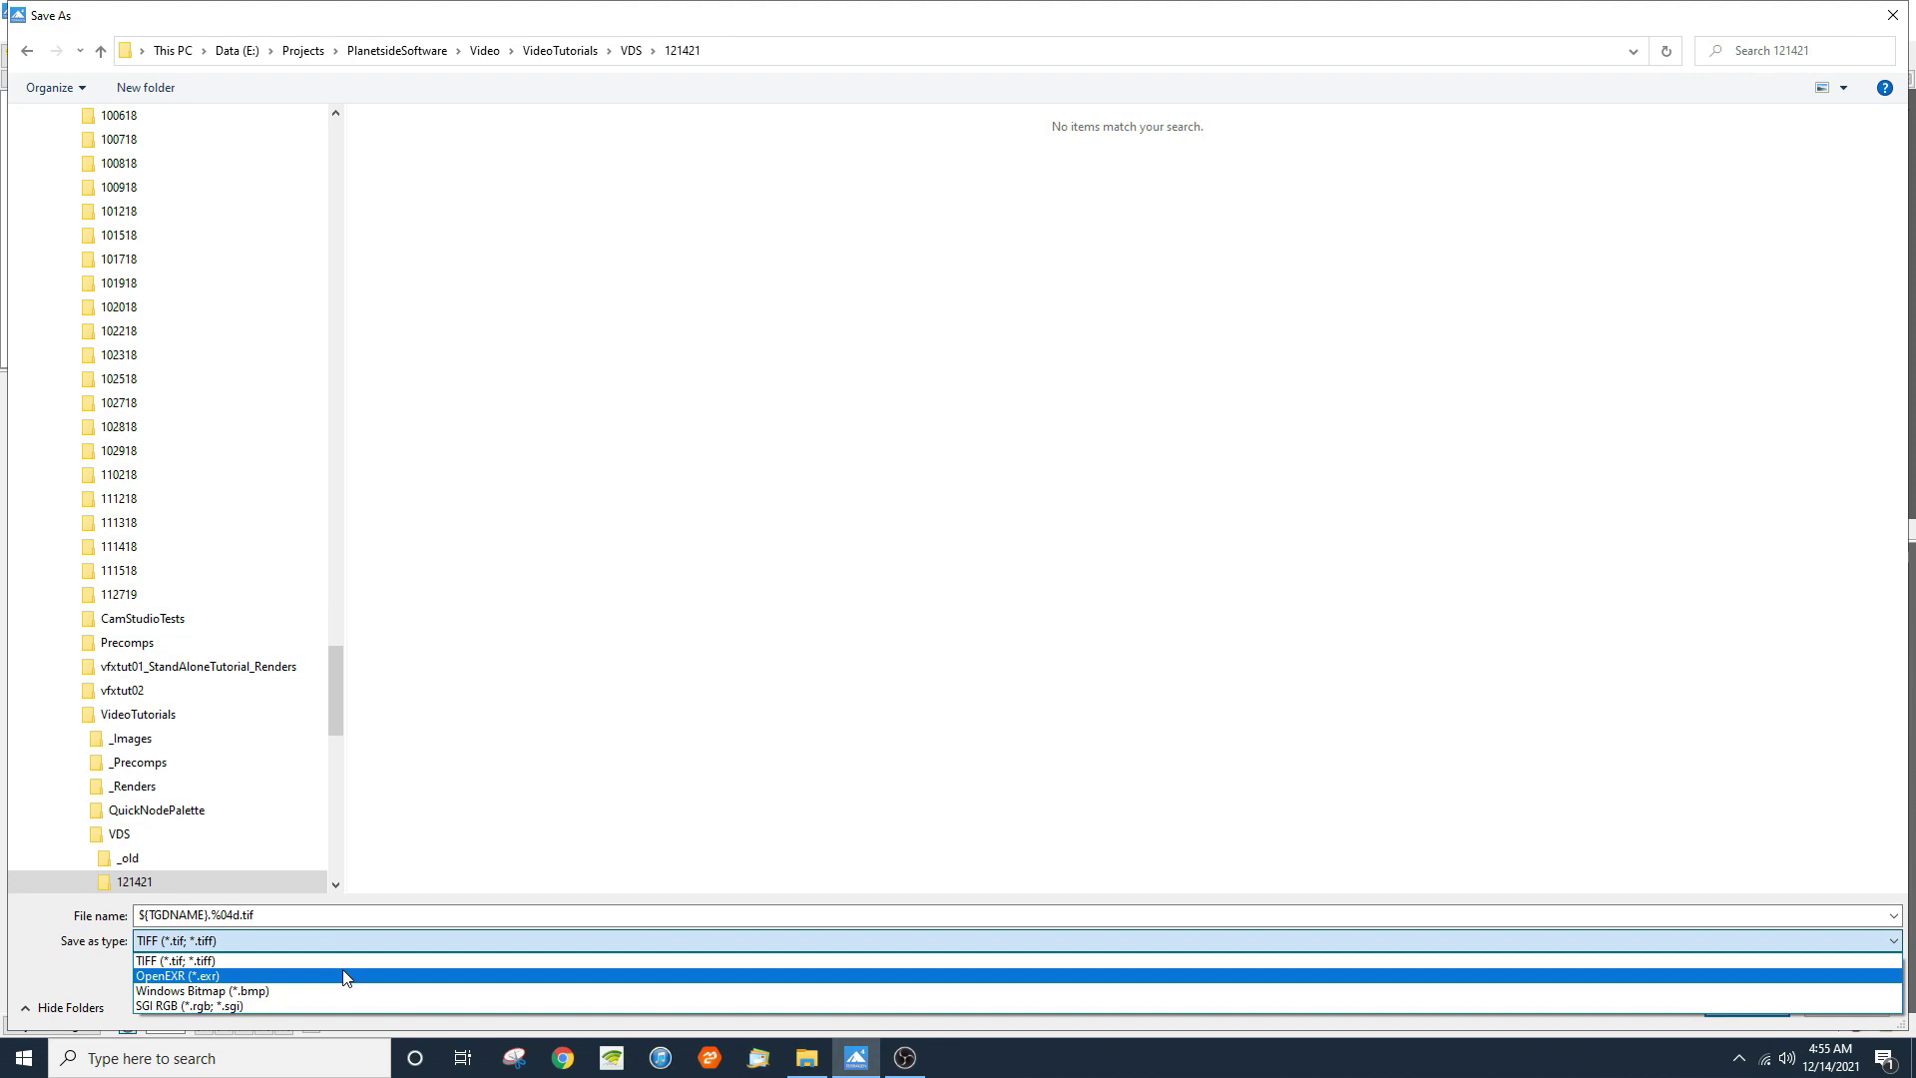
left_click(343, 976)
left_click(1730, 1006)
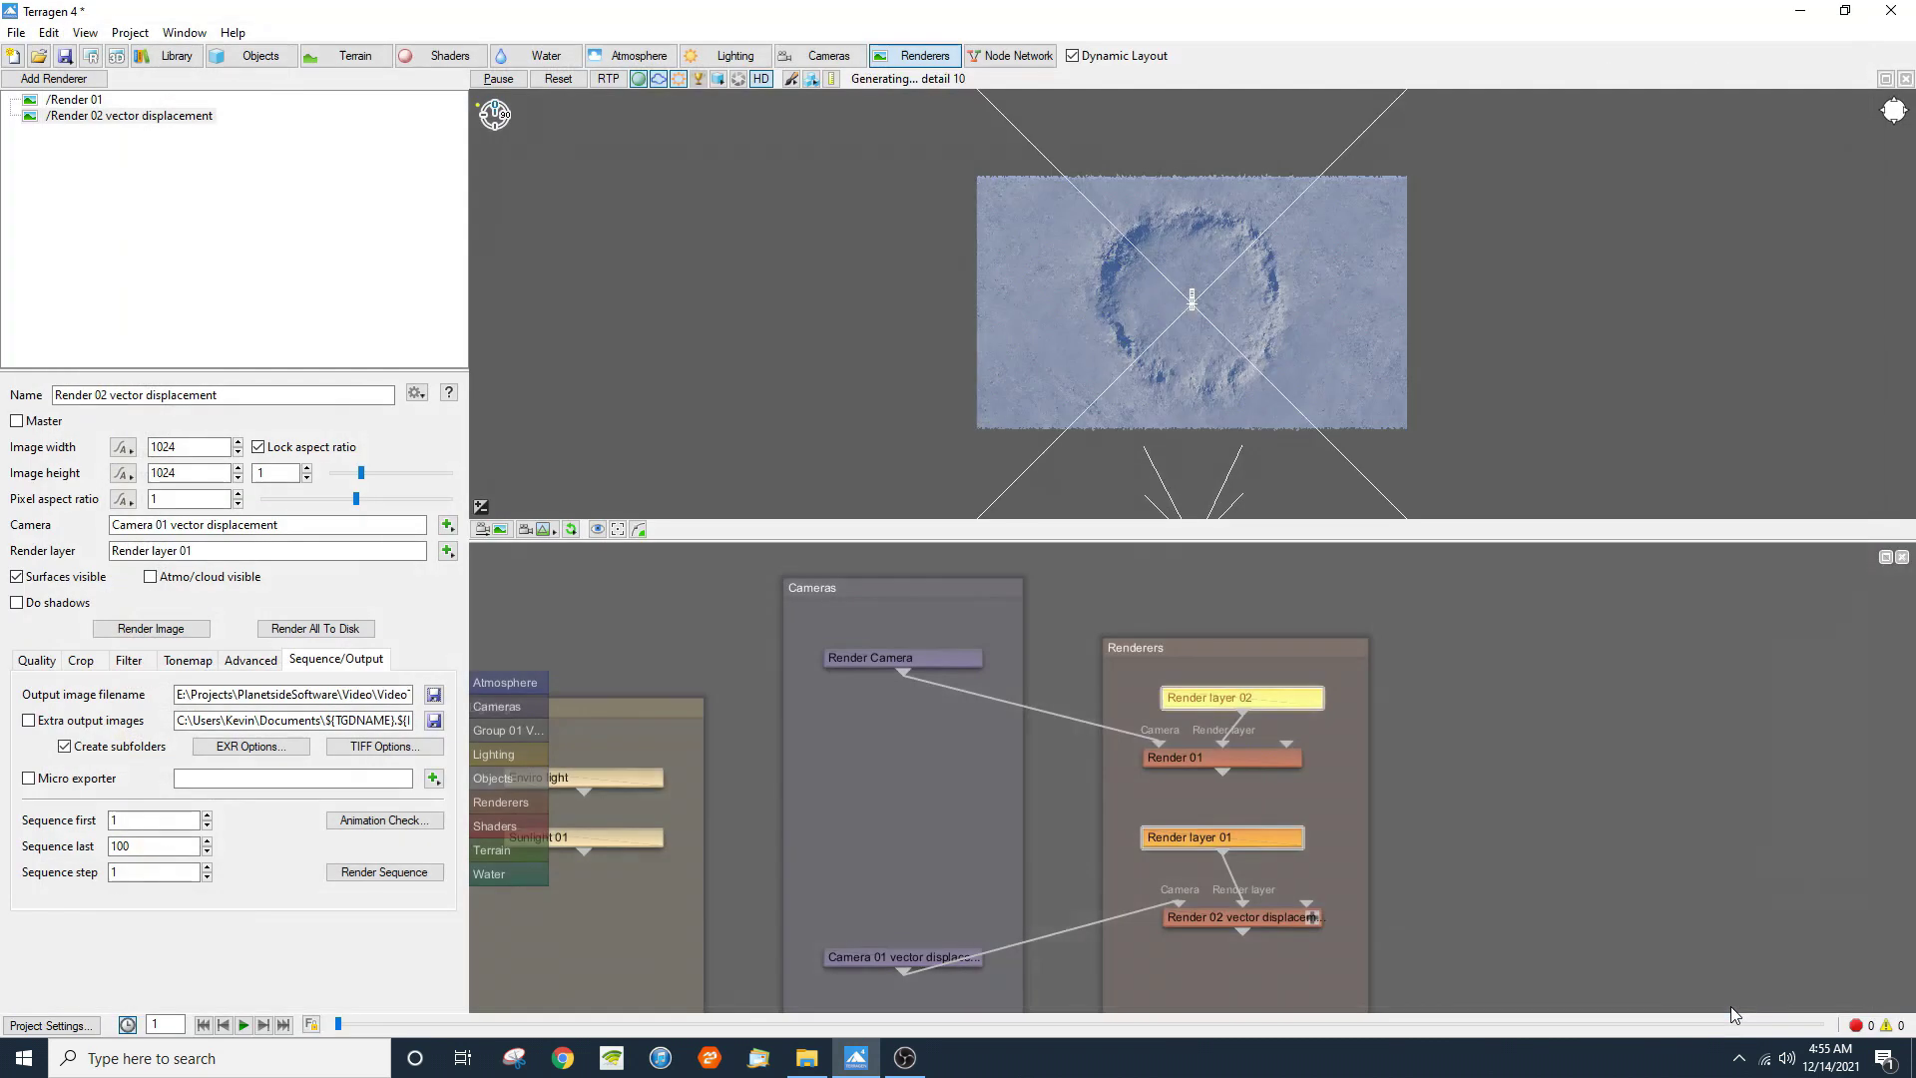
Step: Set Render 02's last sequence frame to 1 and render the sequence
double_click(119, 846)
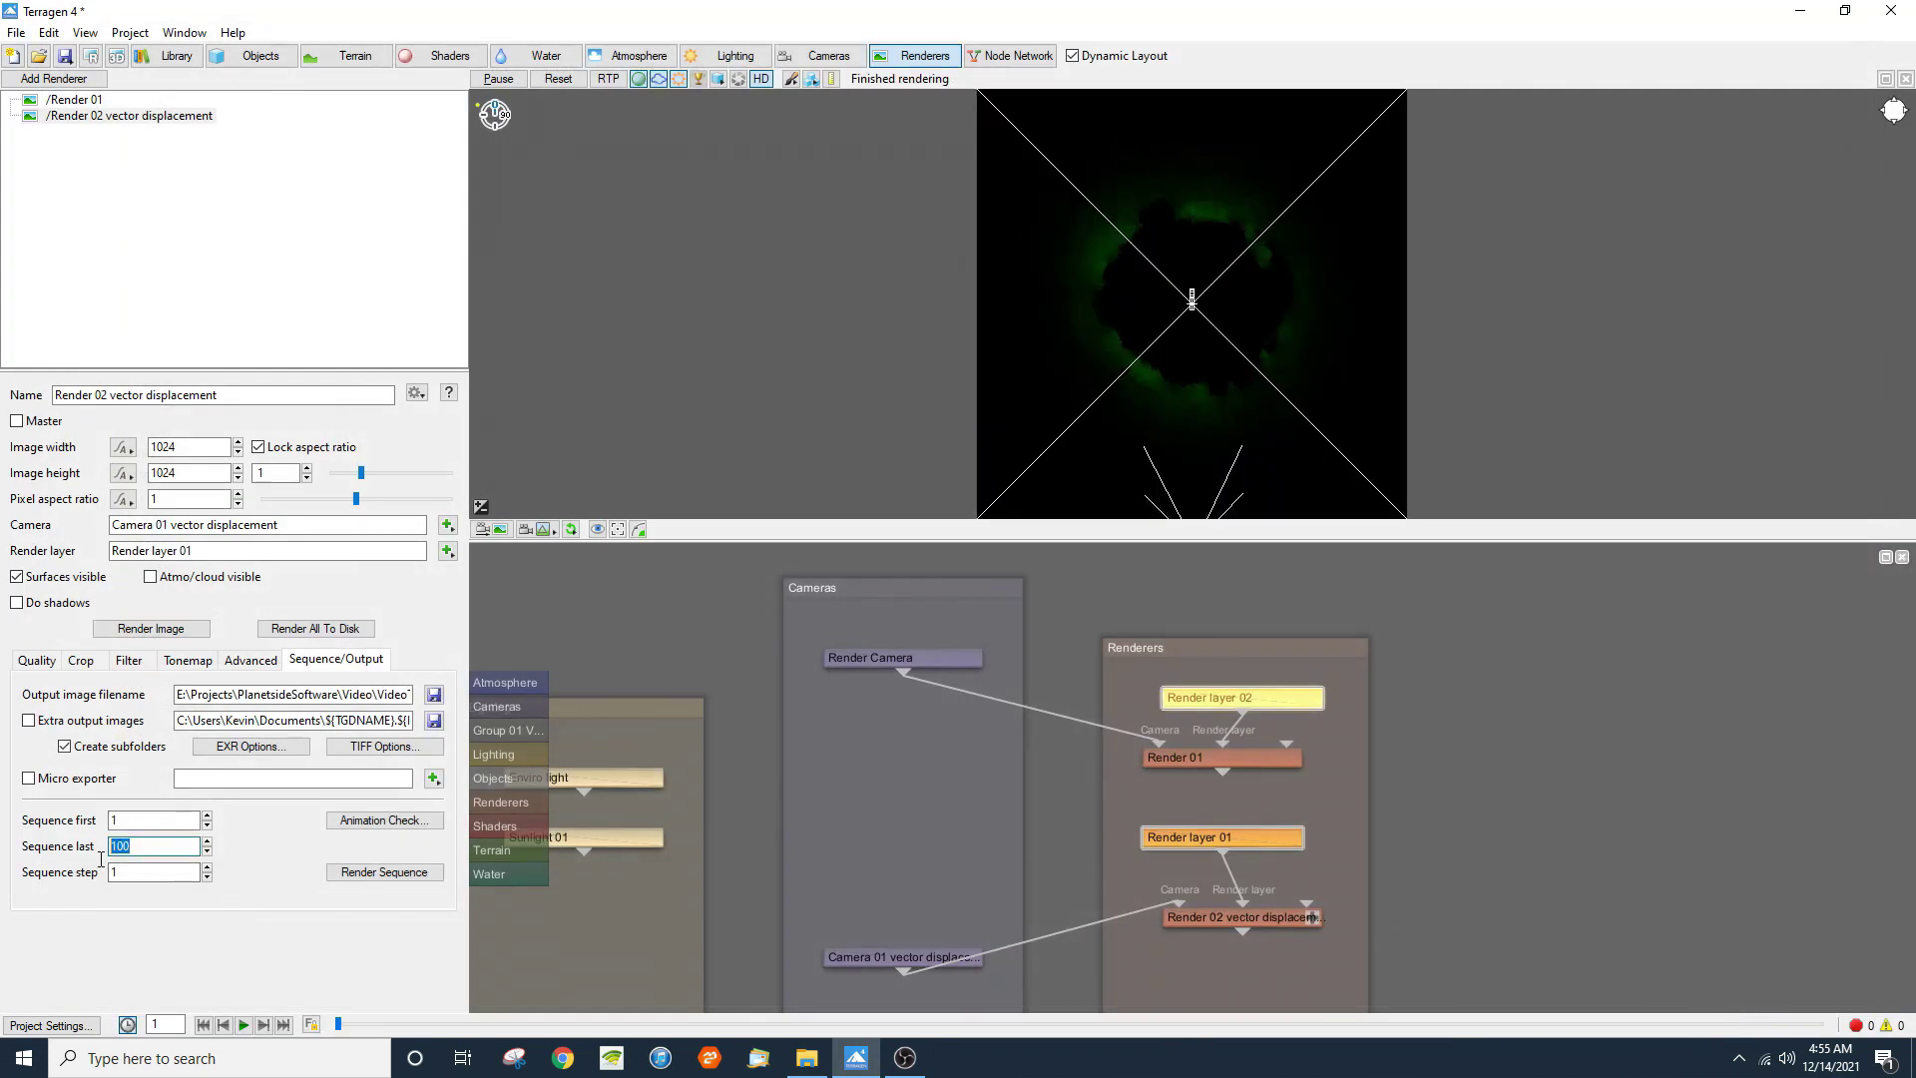
type("1")
left_click(408, 875)
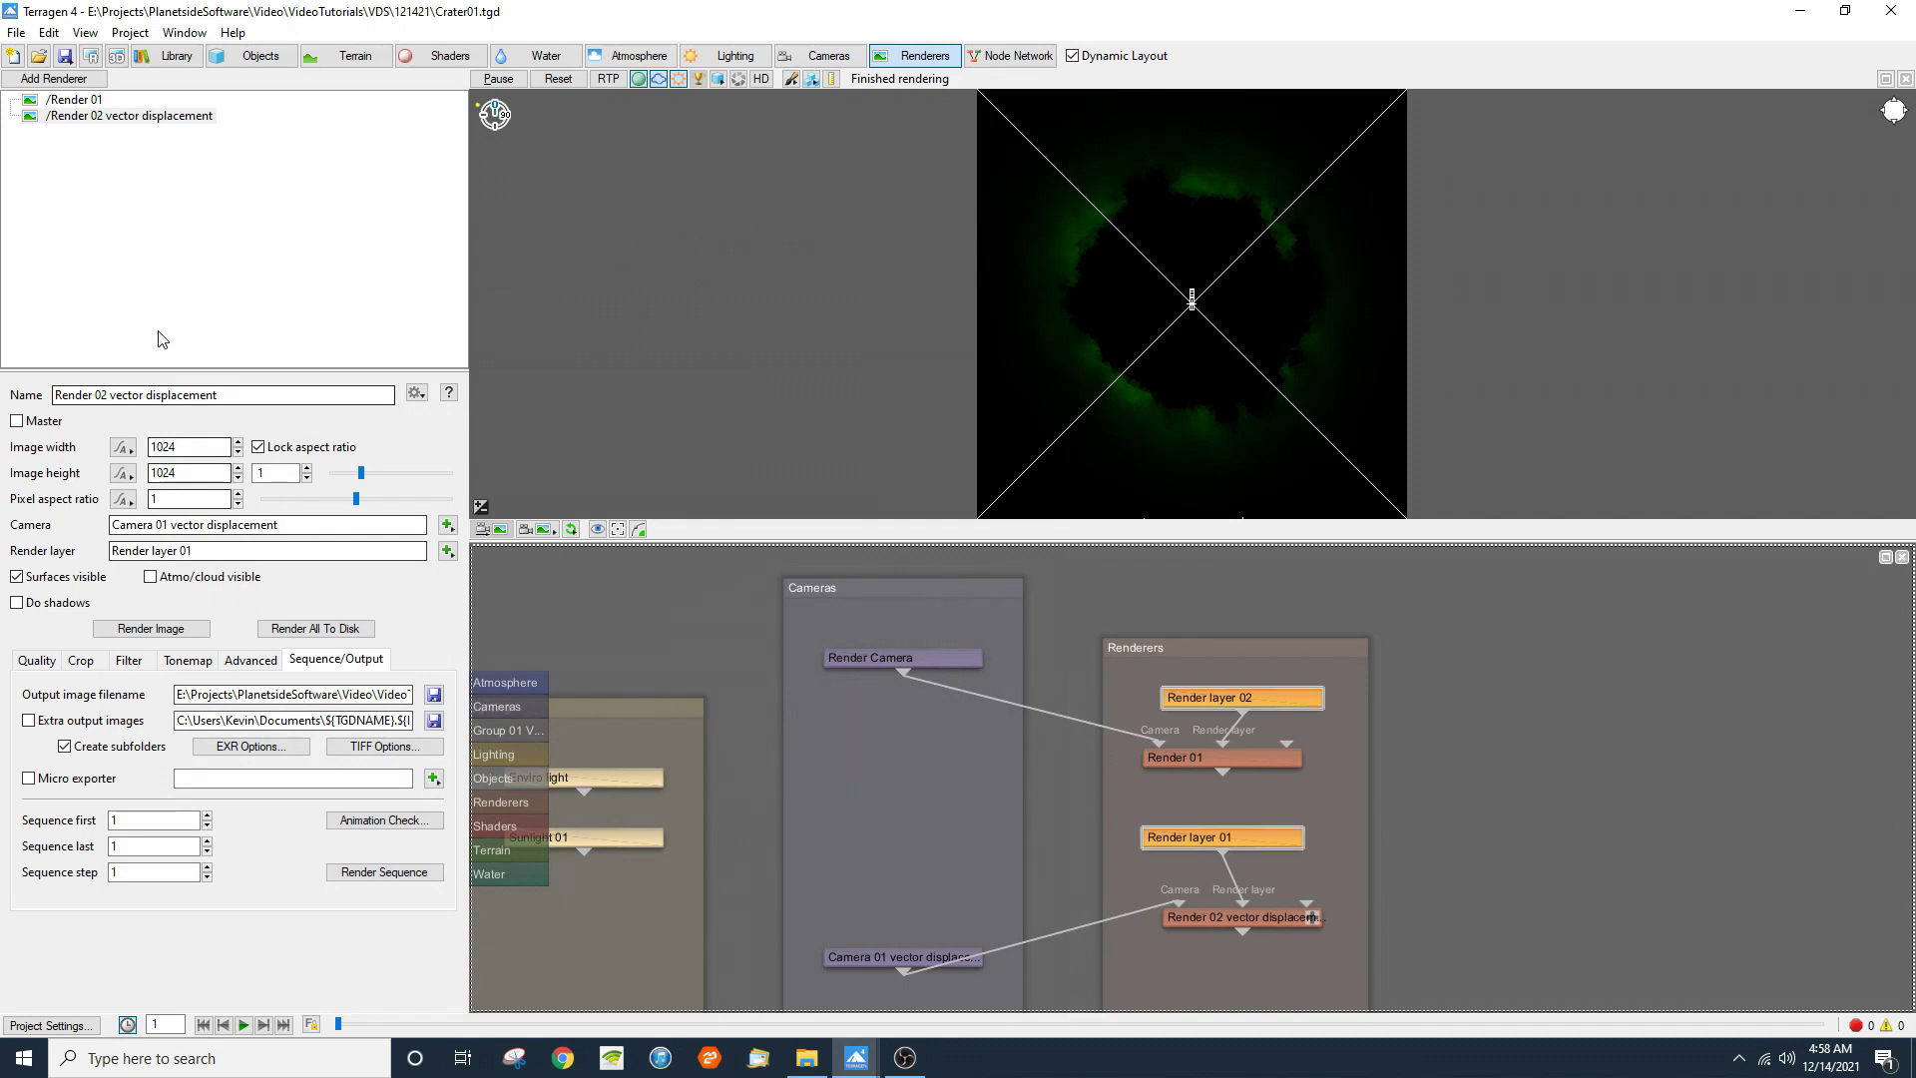
Step: Select Render 01 and reset the 3D preview, accepting the confirmation
left_click(83, 104)
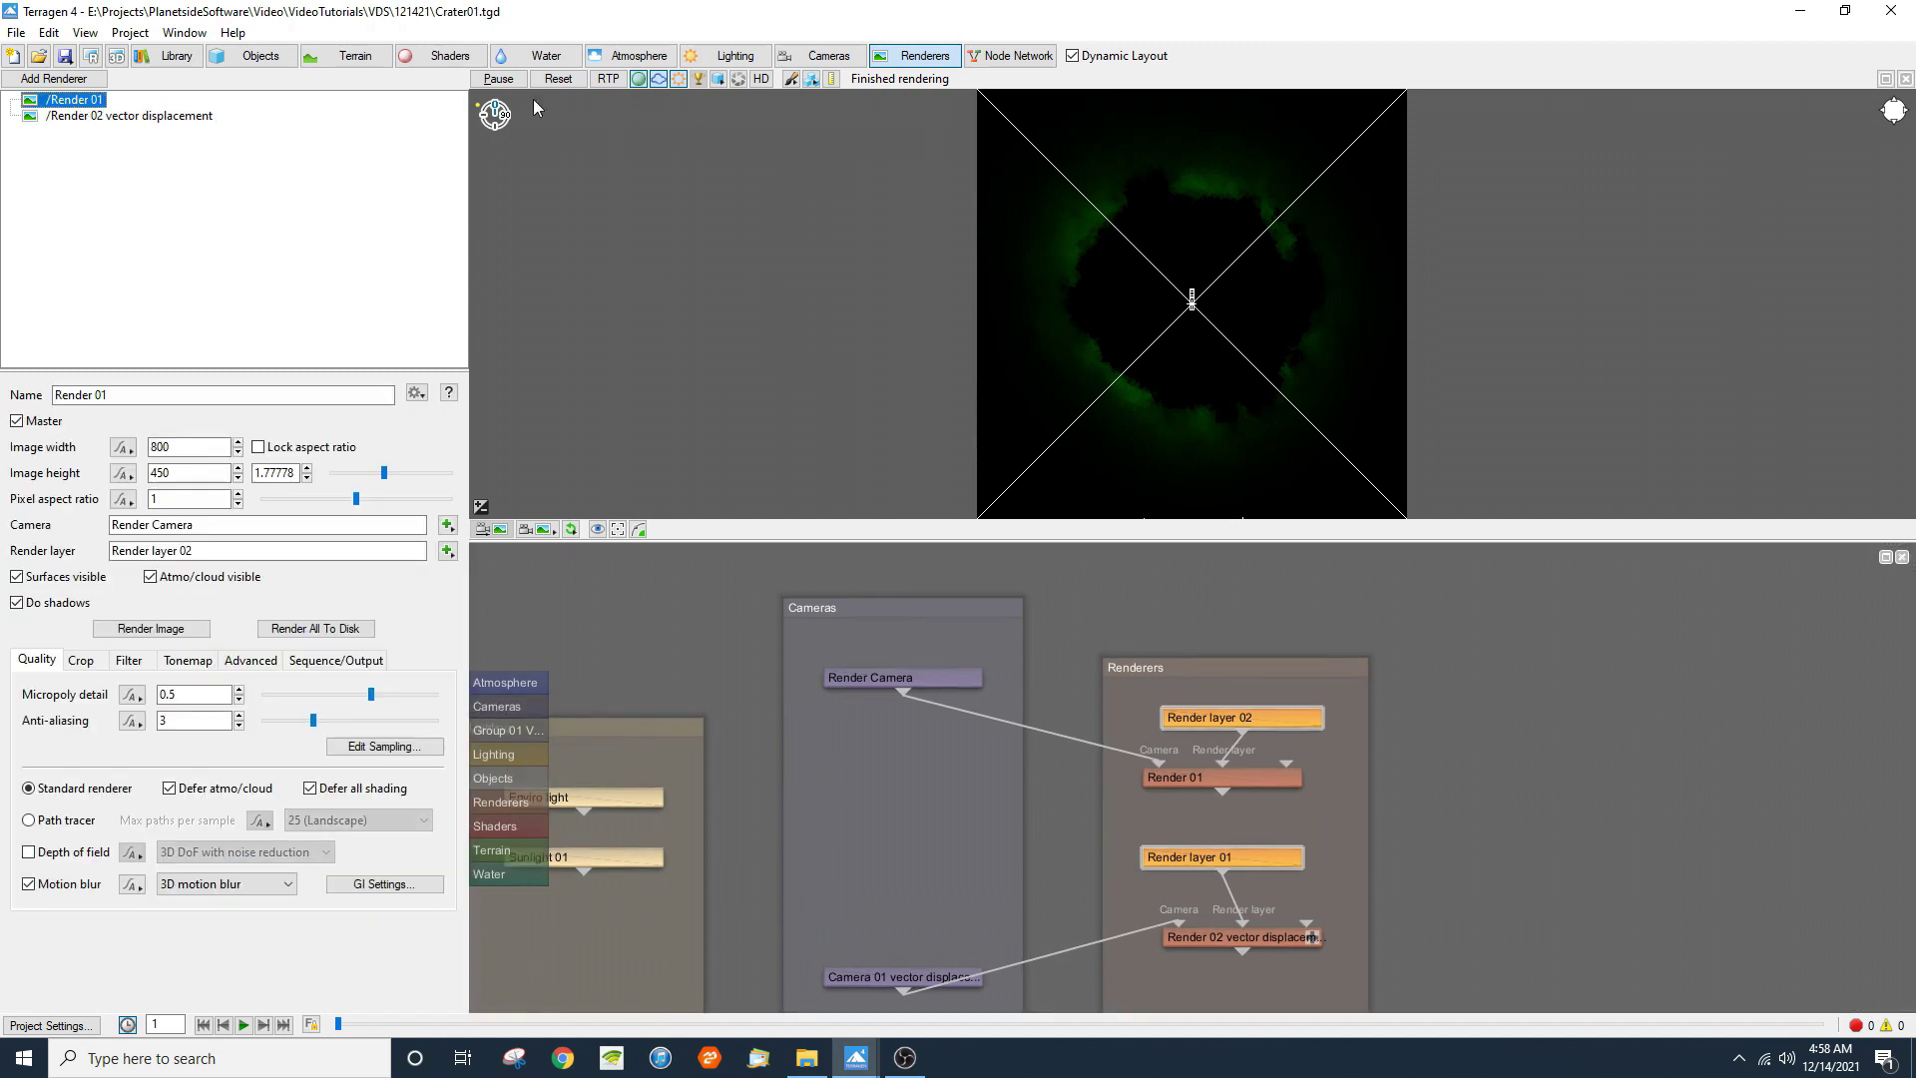
left_click(559, 80)
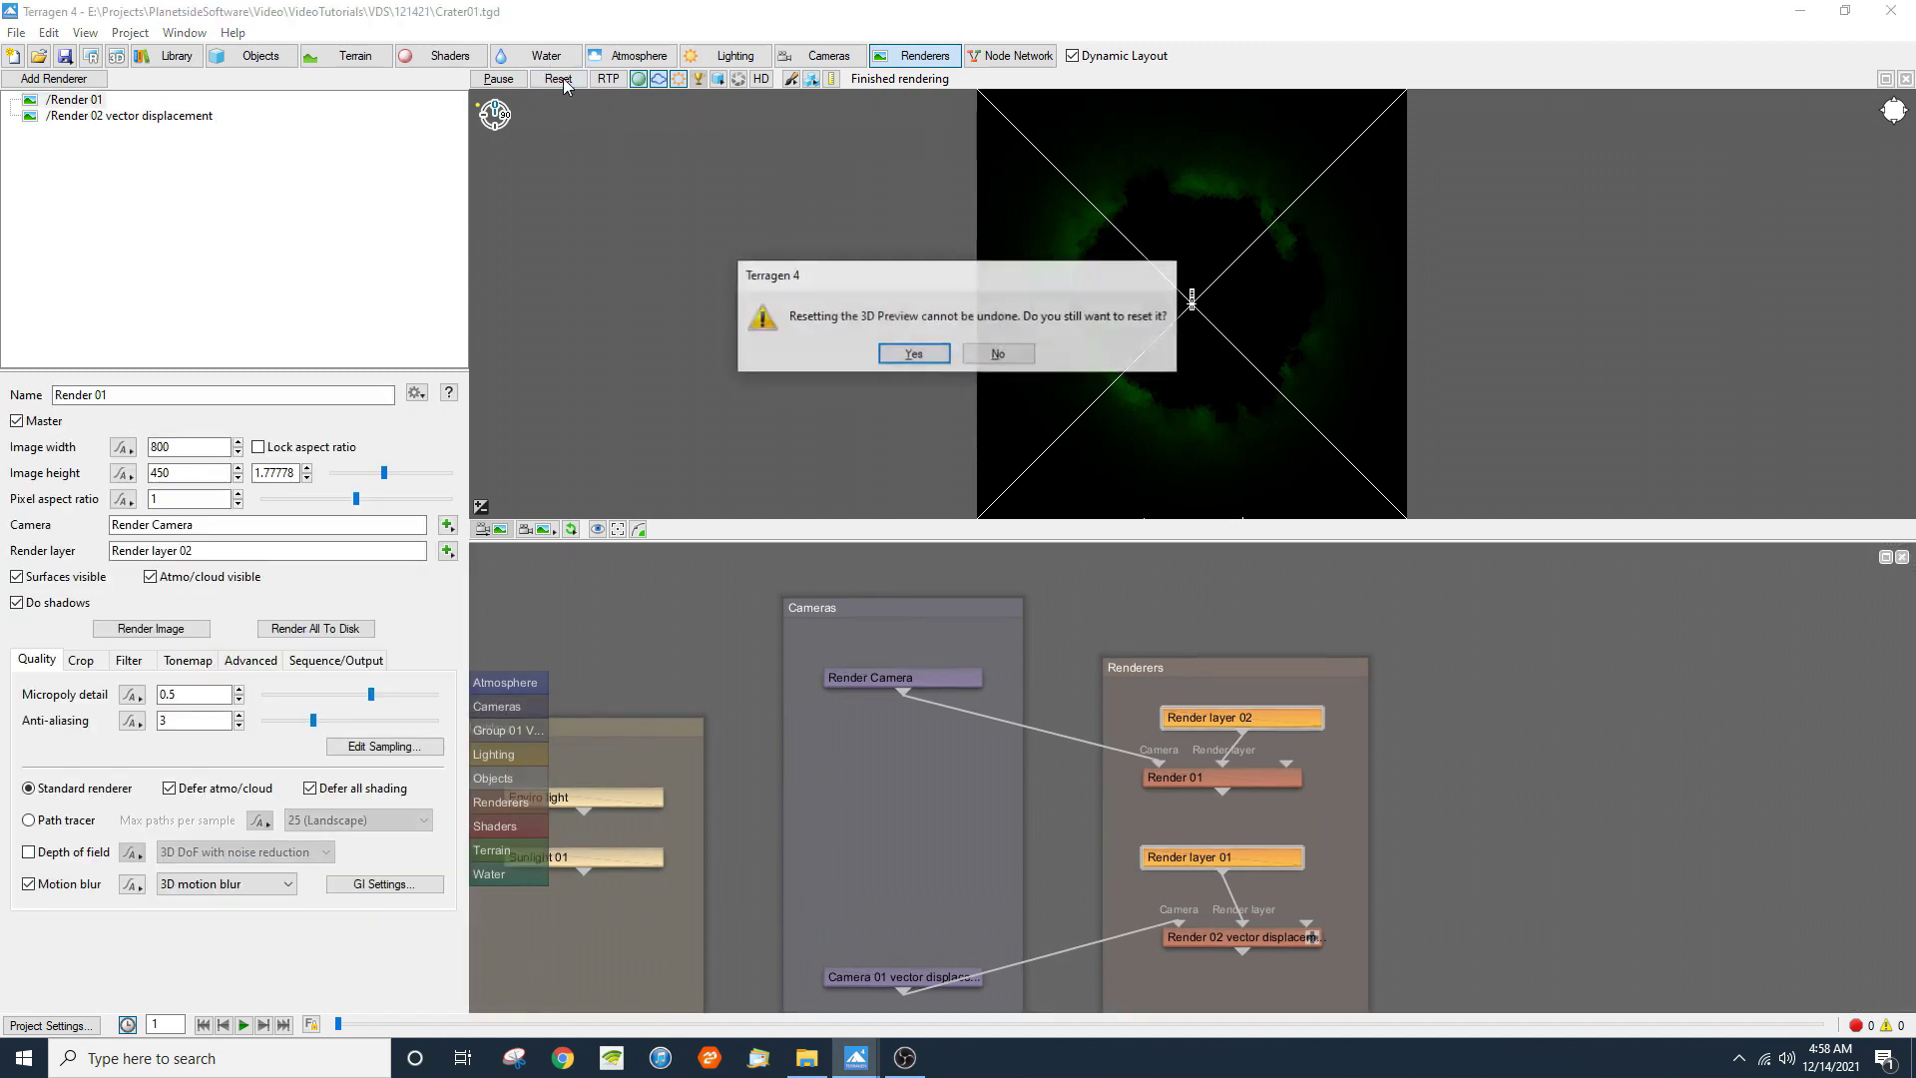
left_click(908, 355)
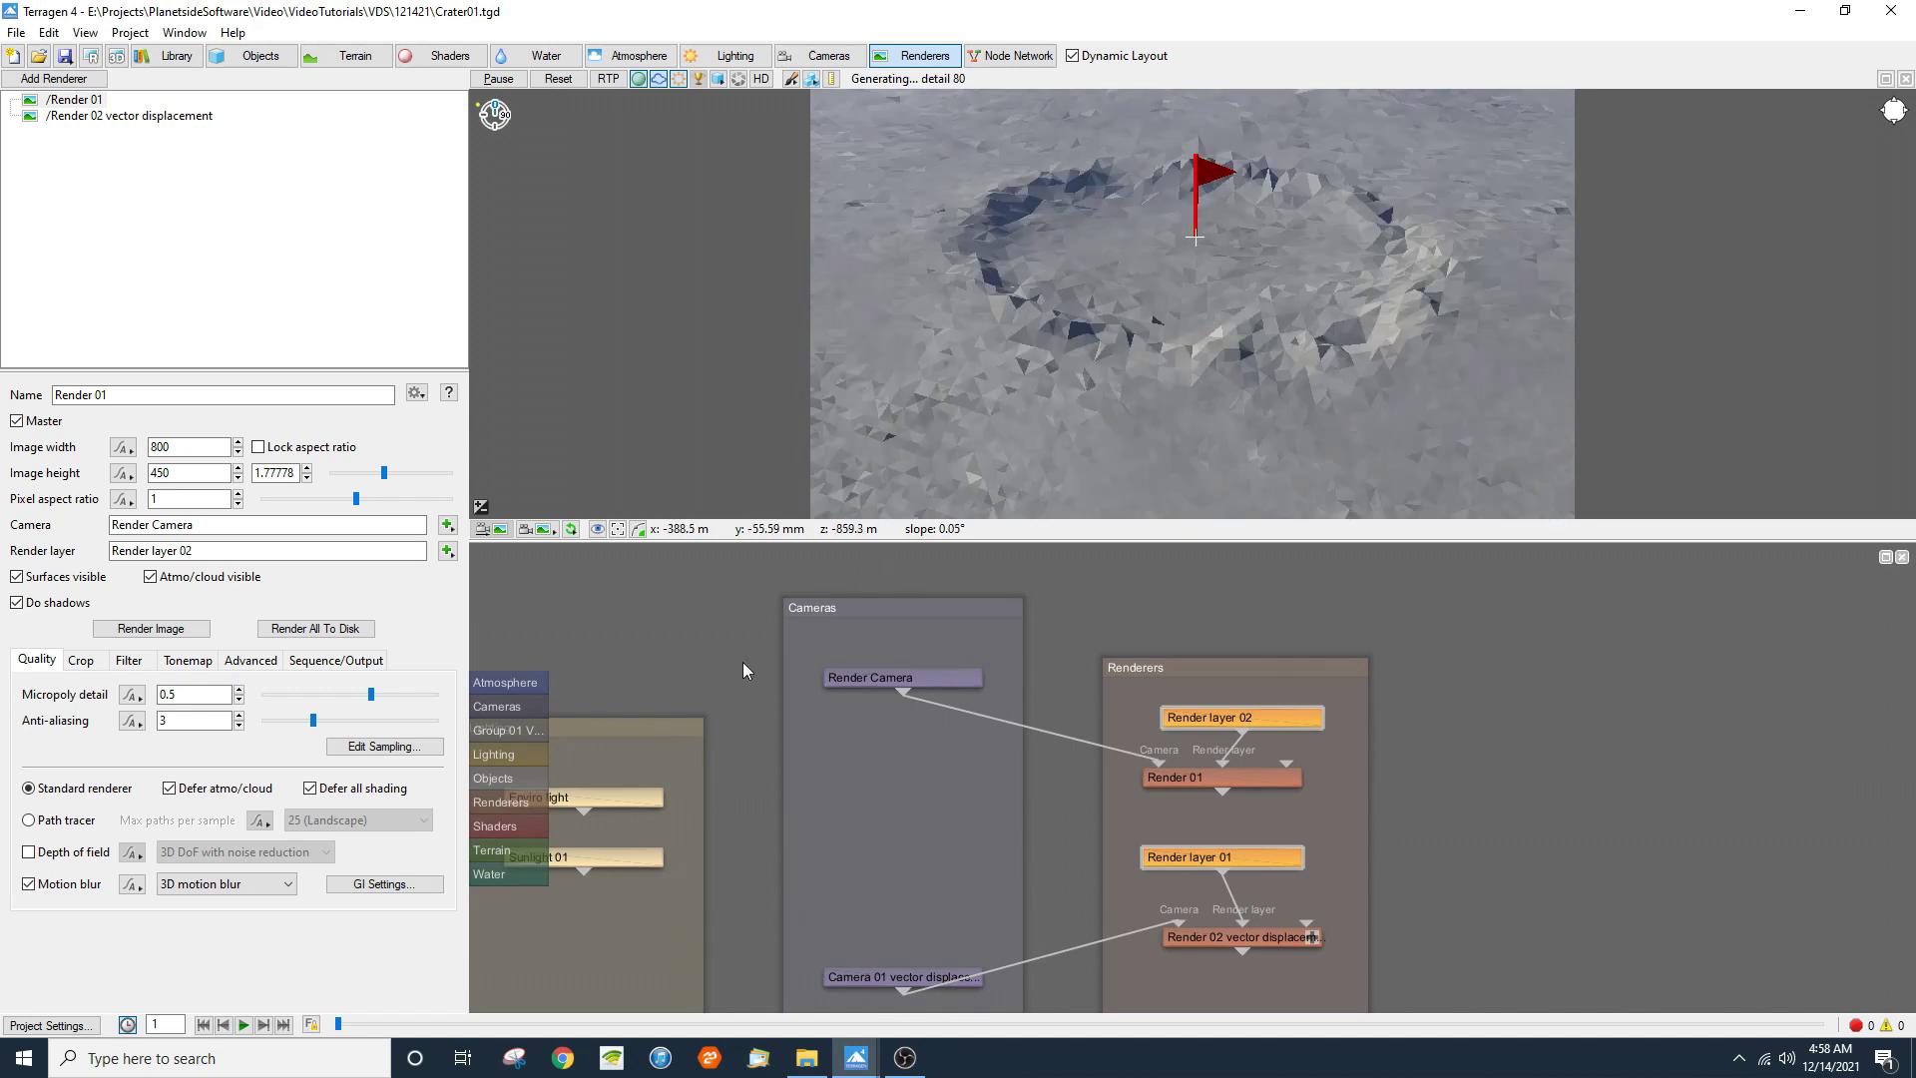
Step: Open Crater shader 01 from the terrain nodes, keep its settings window open, and set the diameter to 800 and depth to 25
left_click(493, 853)
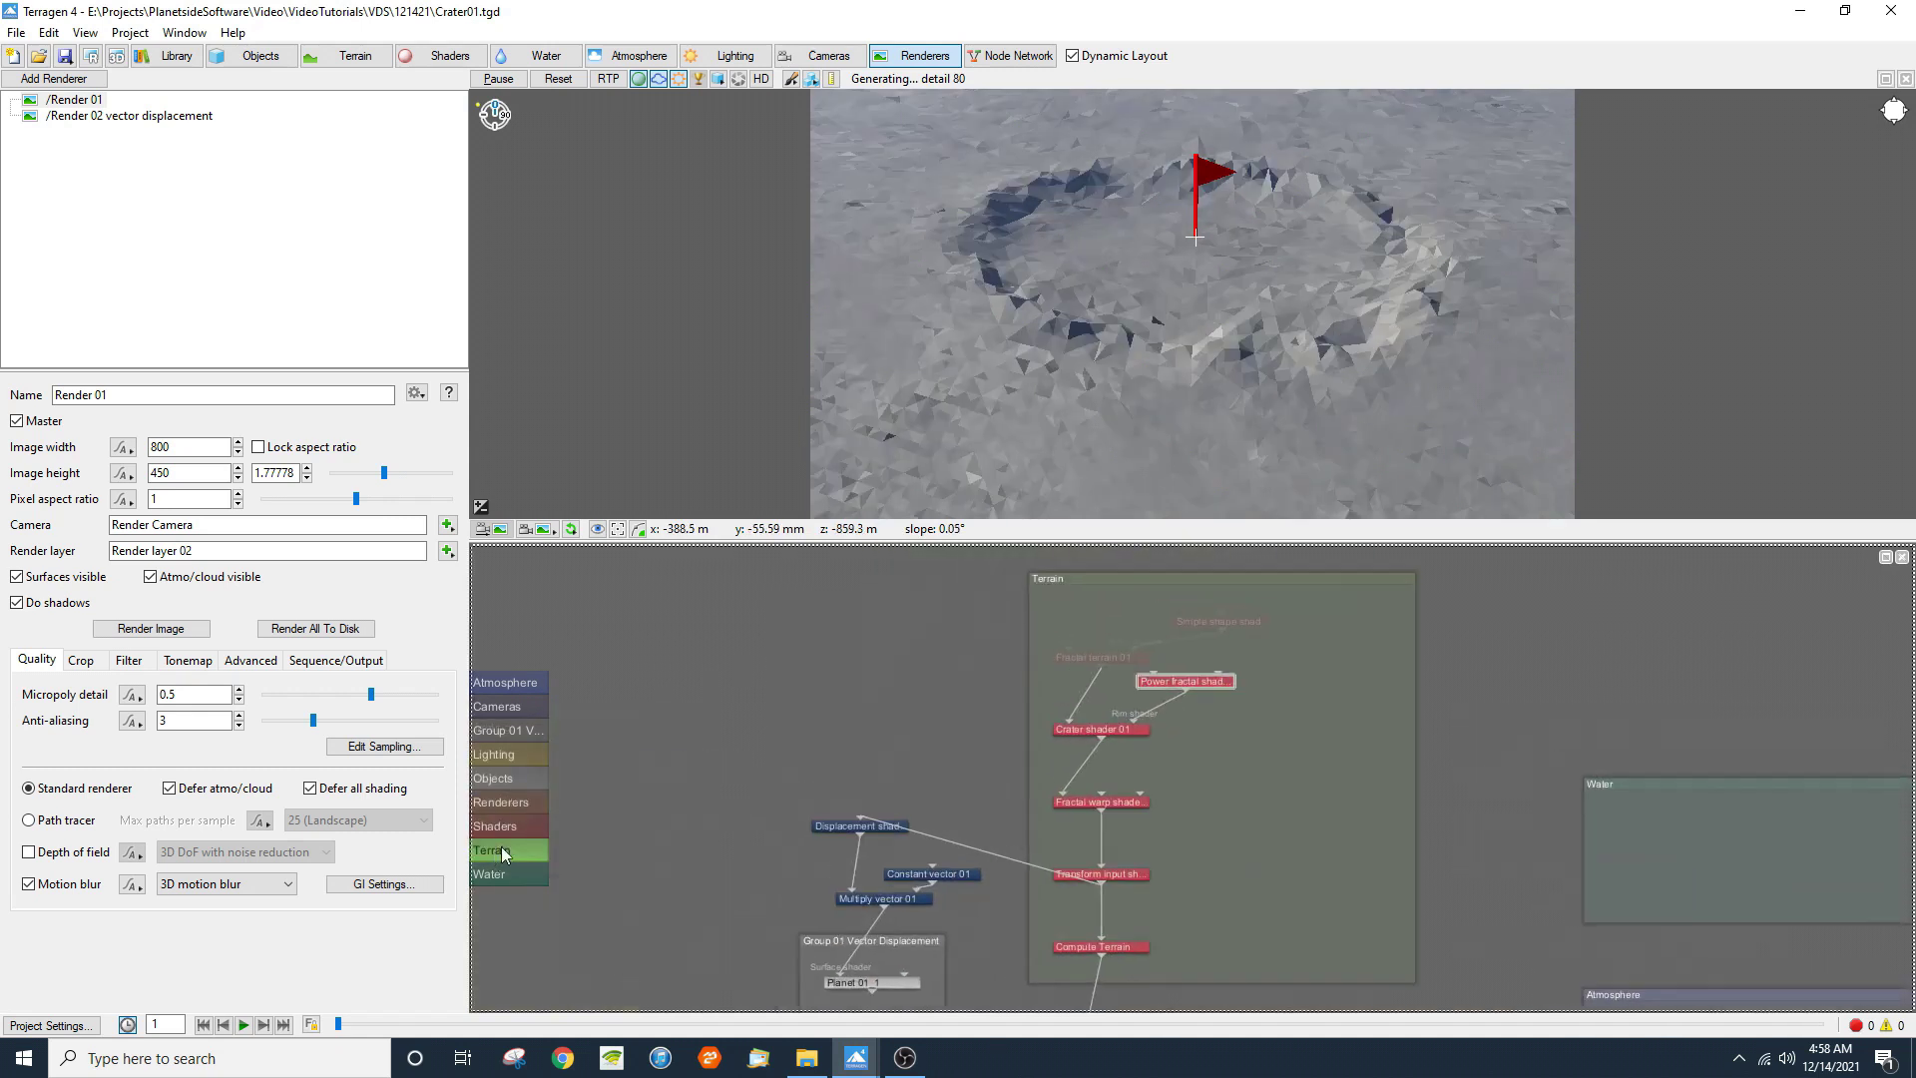
scroll(1096, 749, "up", 3)
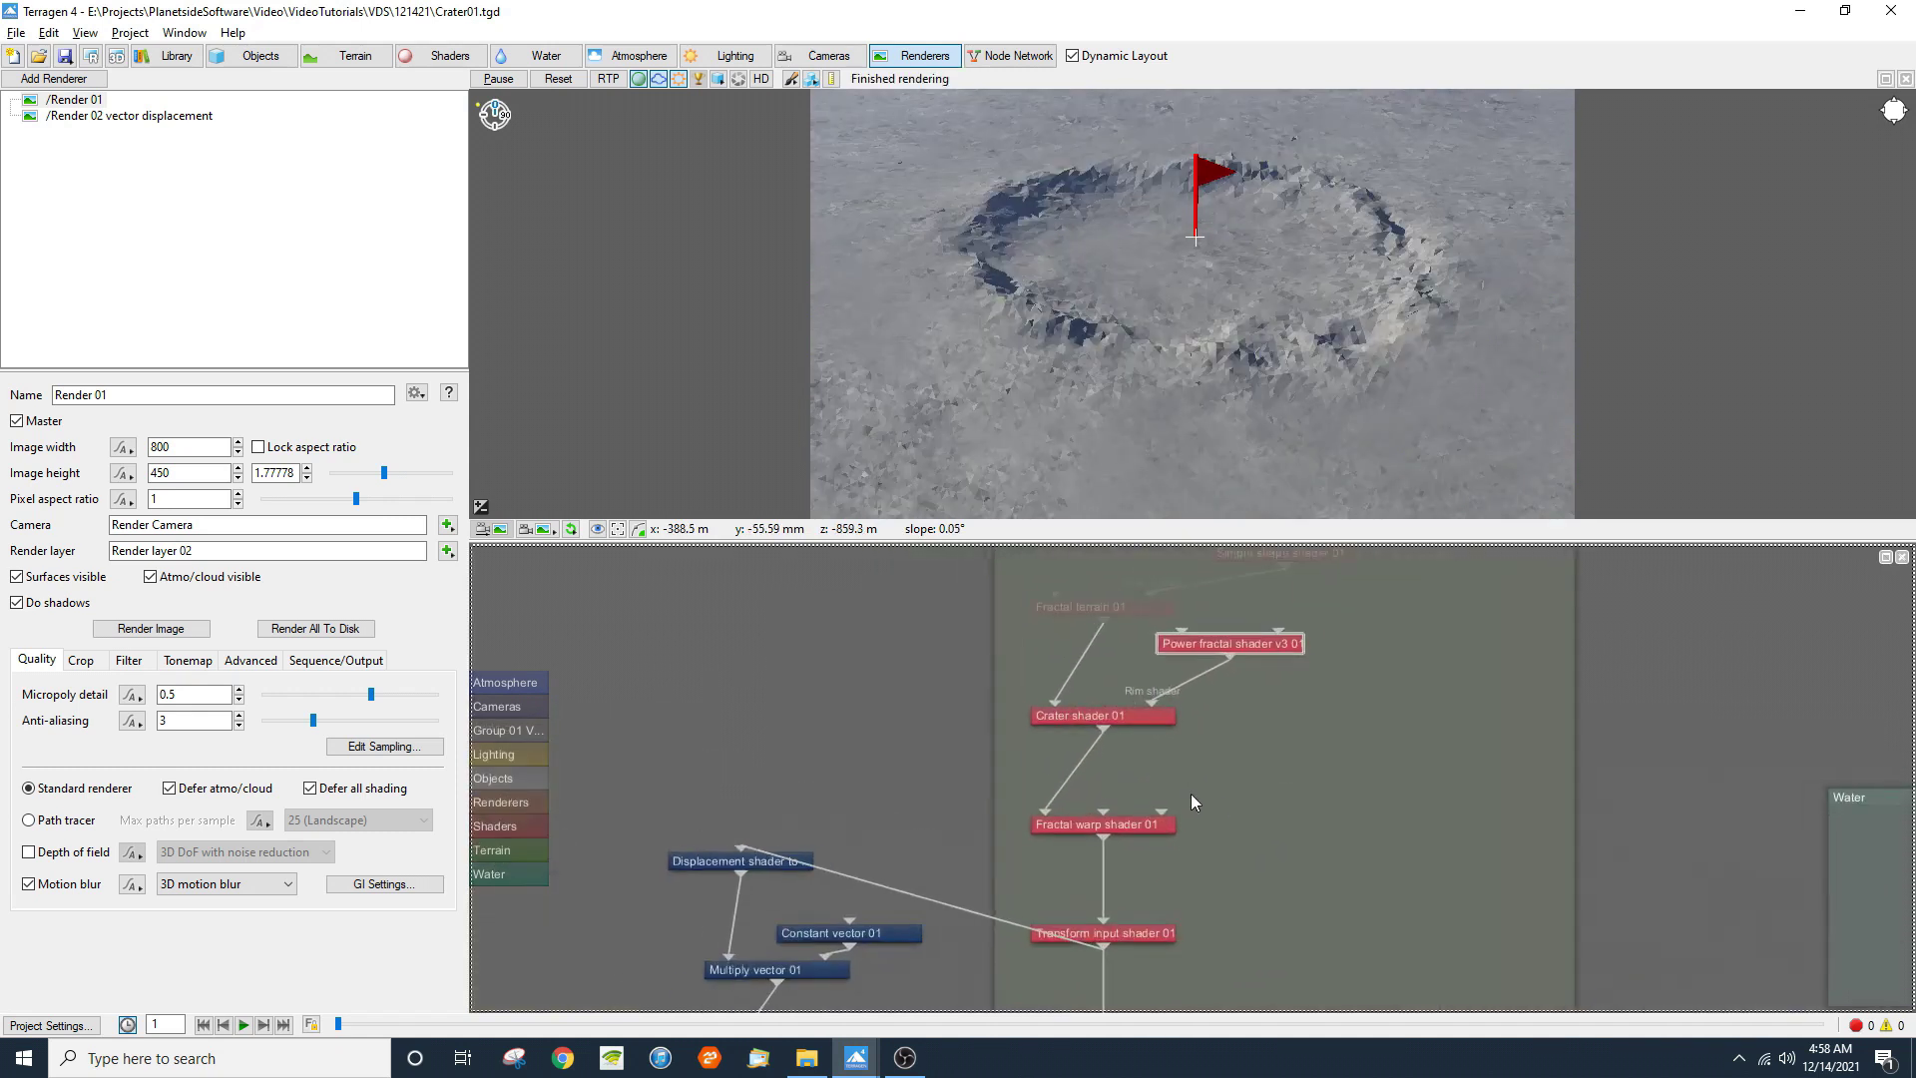
double_click(1064, 699)
left_click(916, 195)
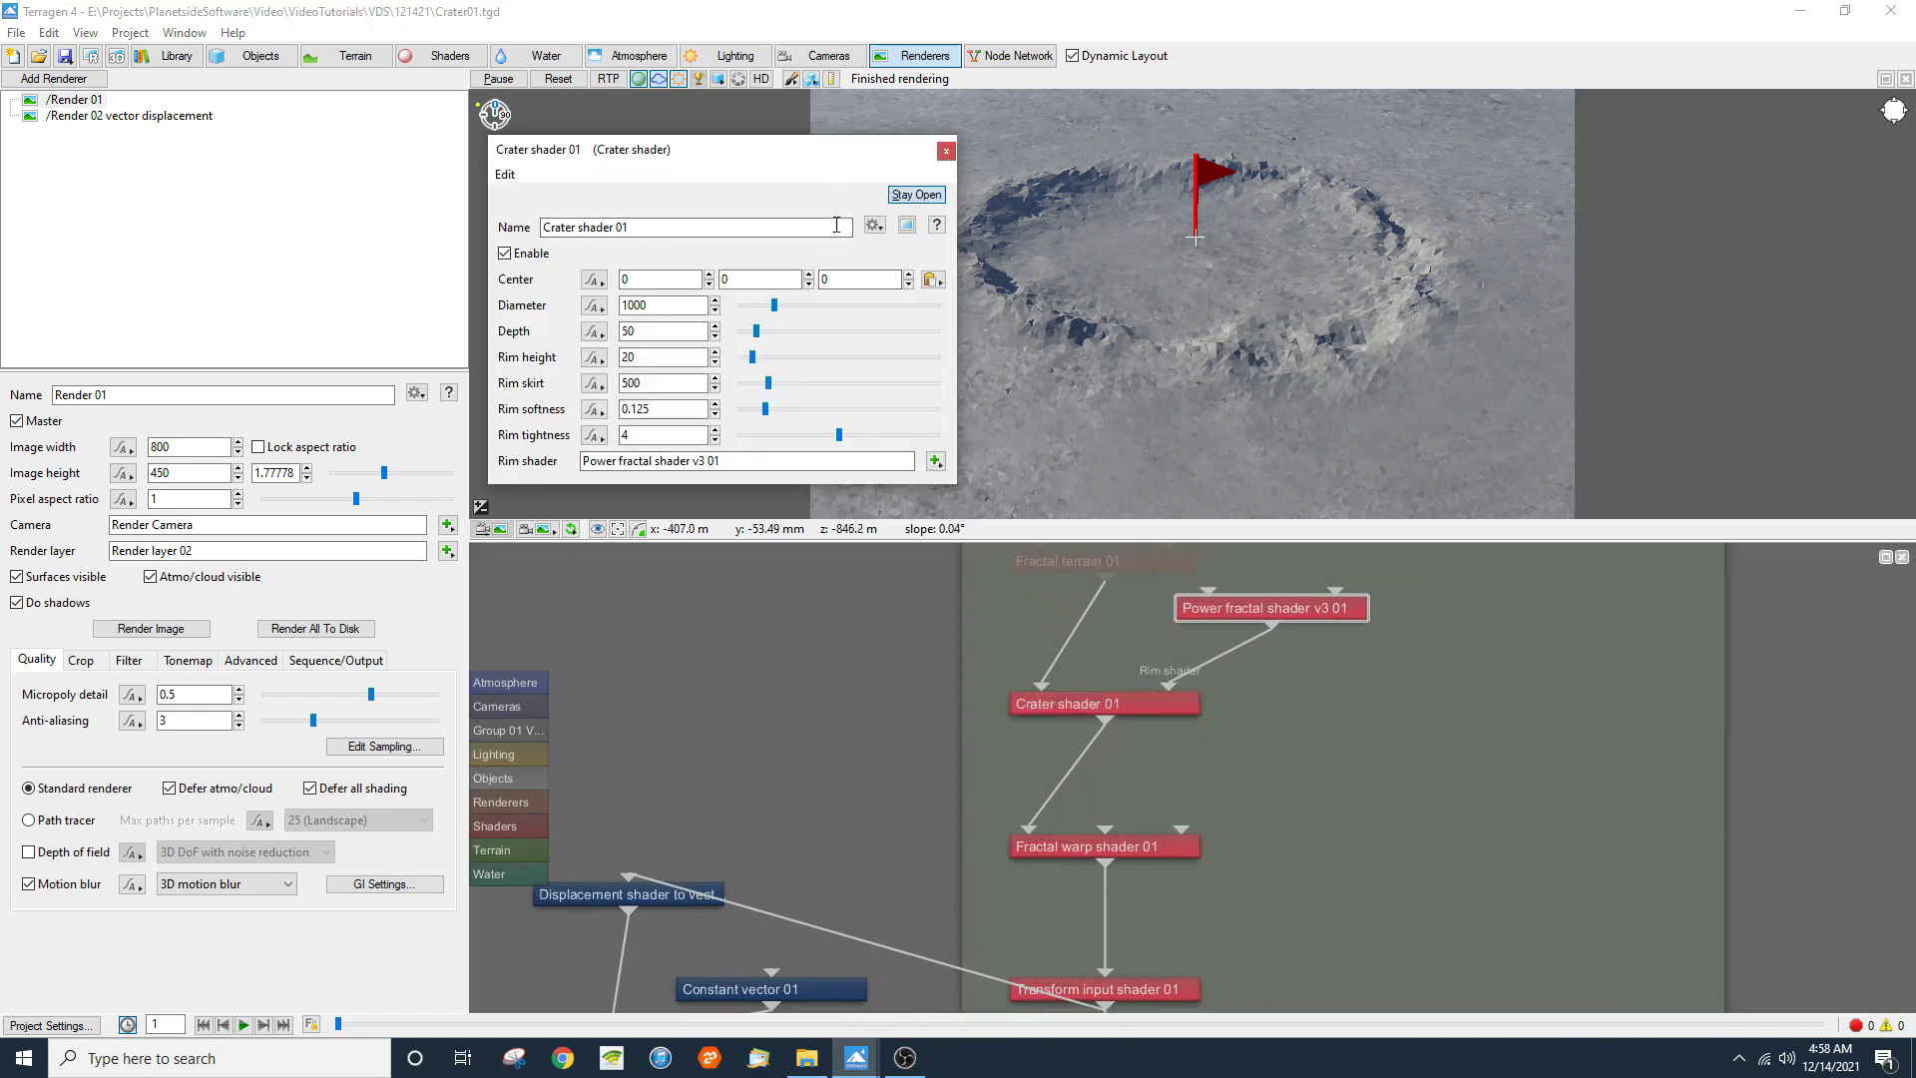
double_click(654, 305)
type("800")
key("Return")
key("Tab")
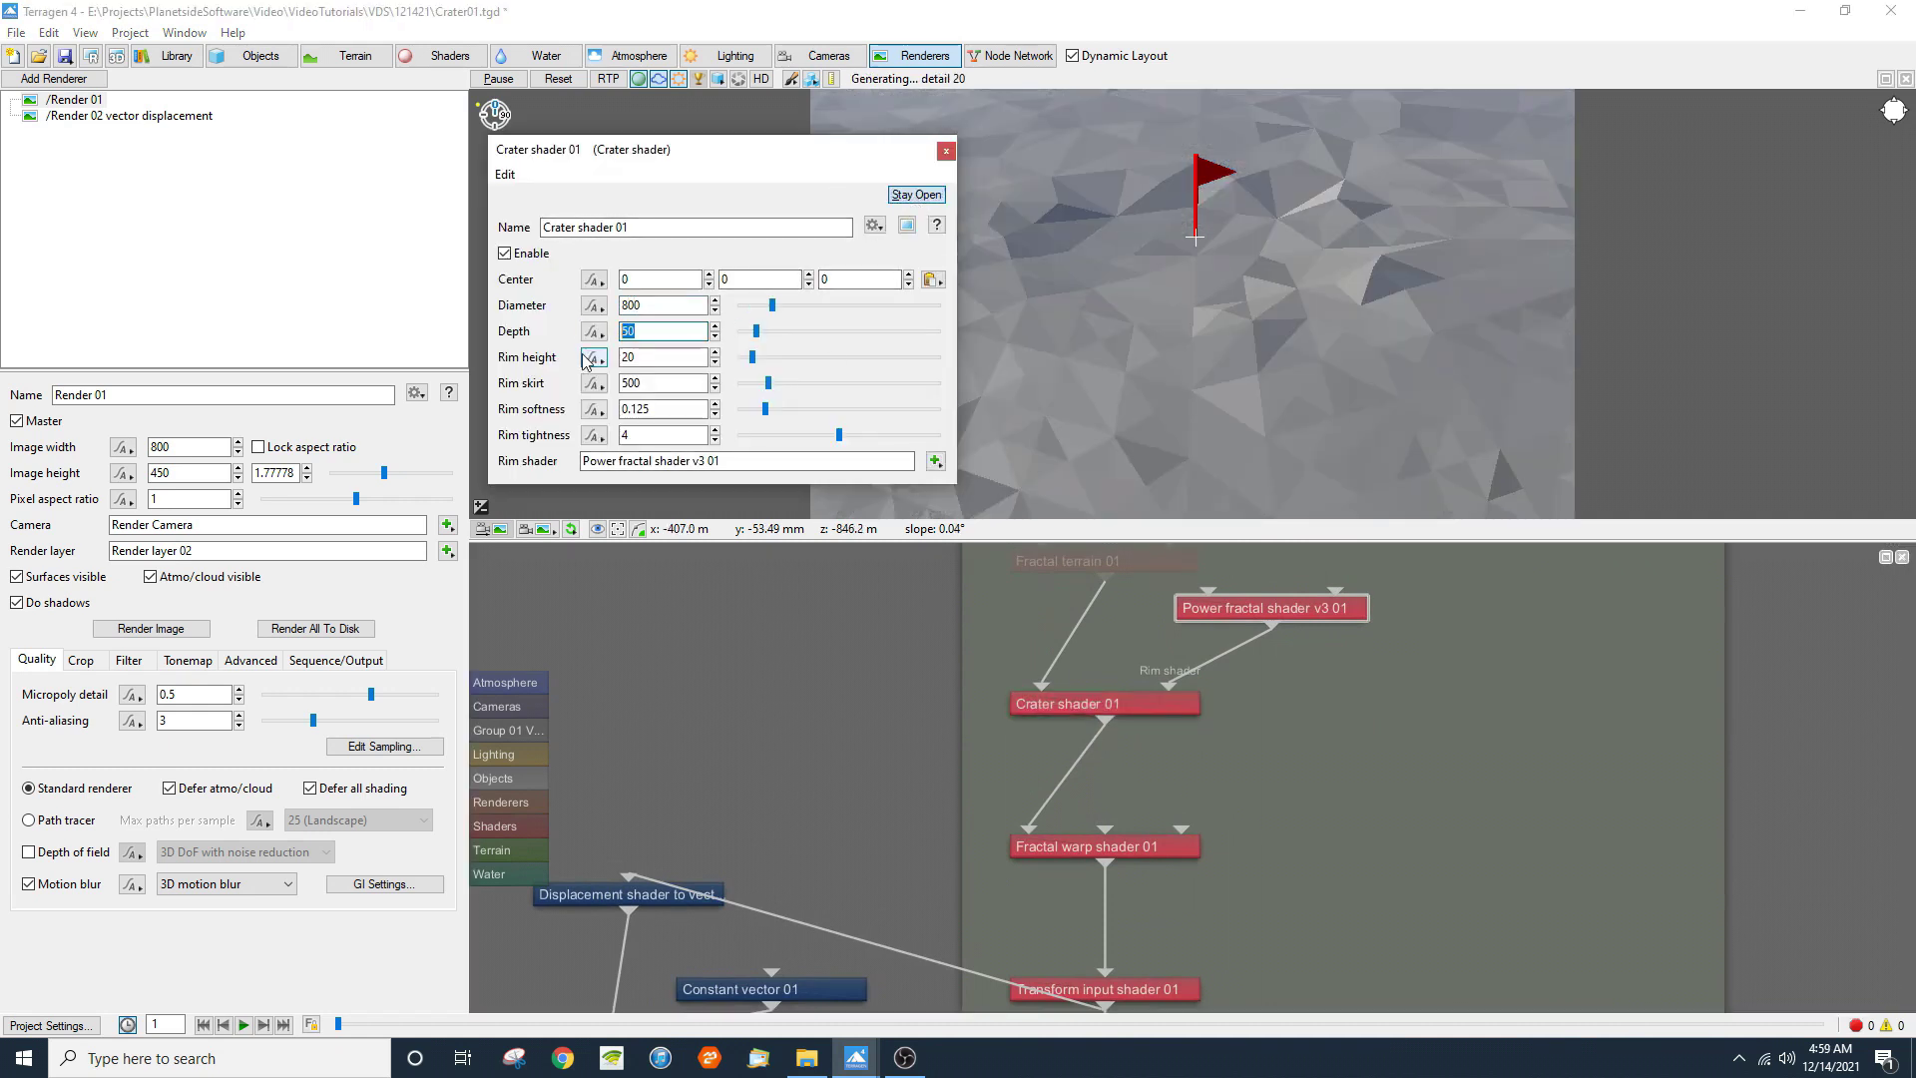
type("25")
key("Return")
Step: Set the crater's rim height to 40 and rim skirt to 250
key("Tab")
type("40")
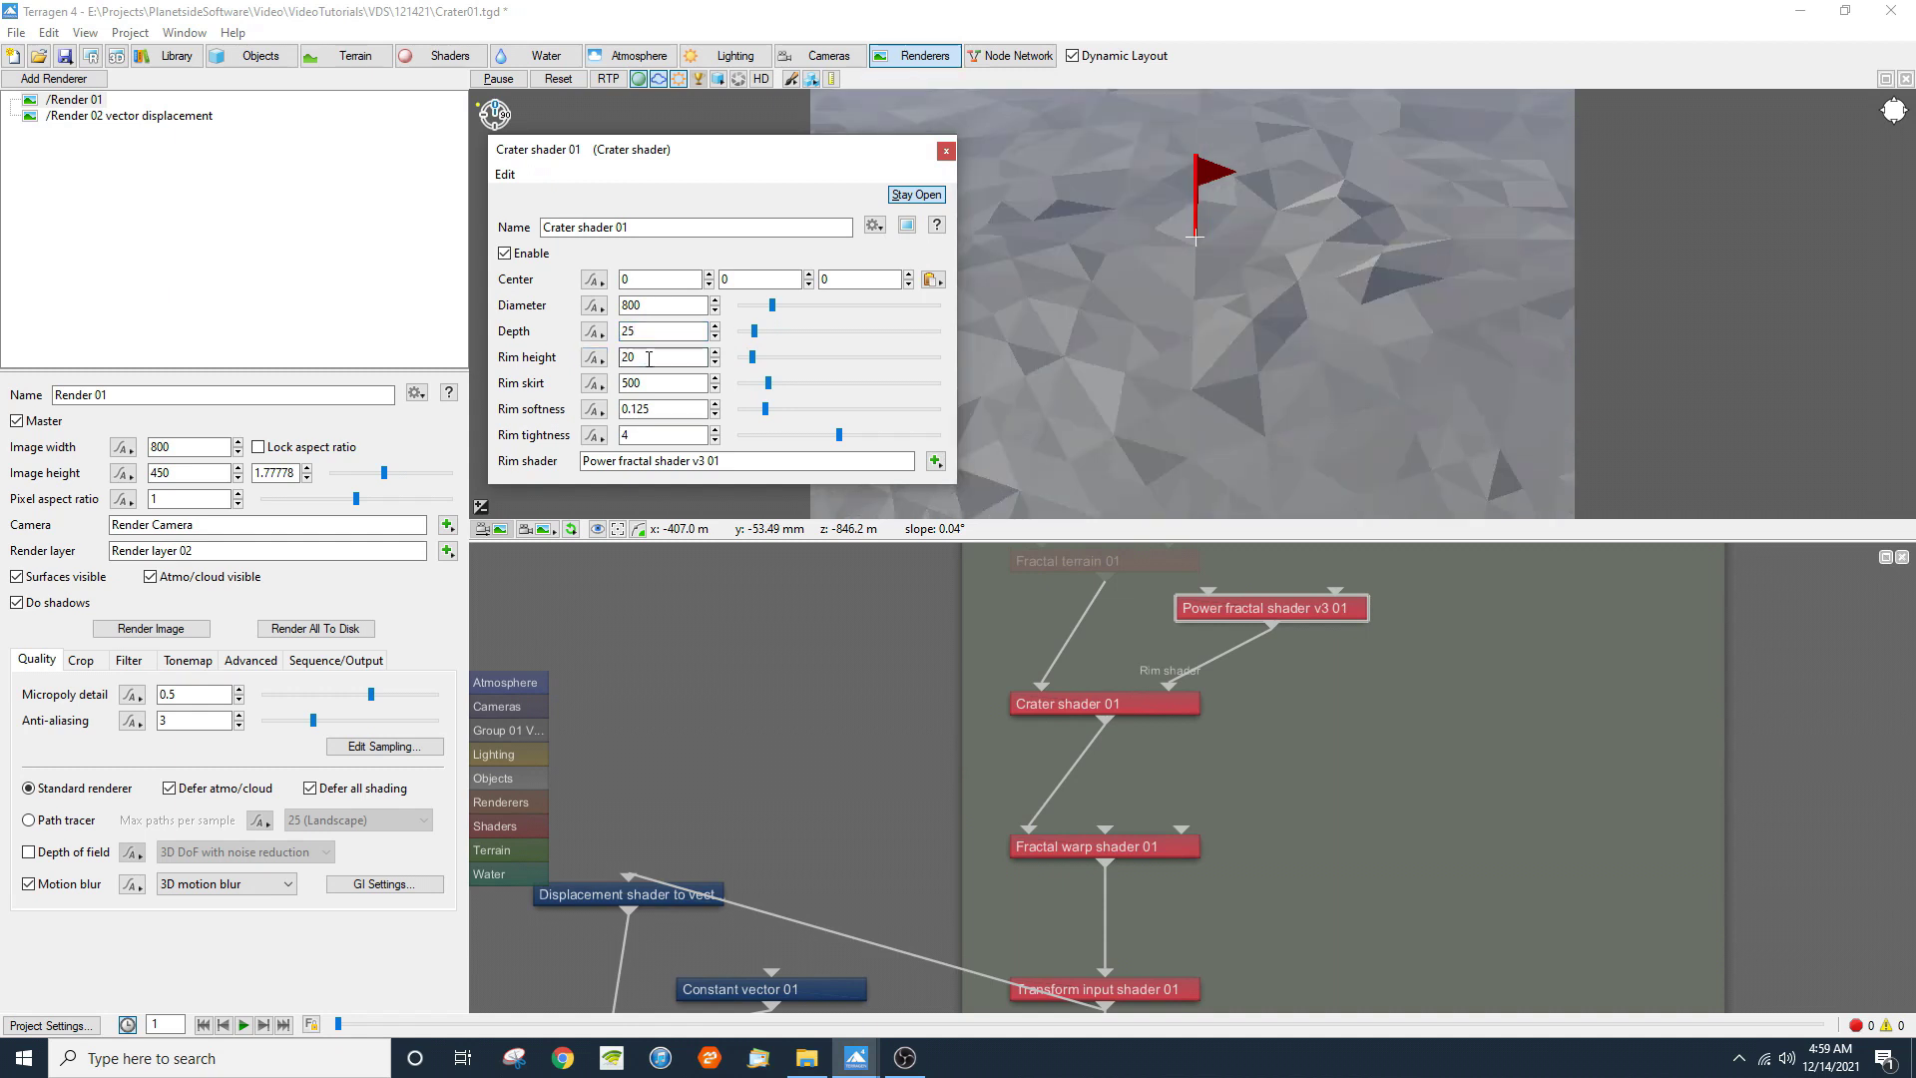
key("Return")
key("Tab")
type("250")
key("Return")
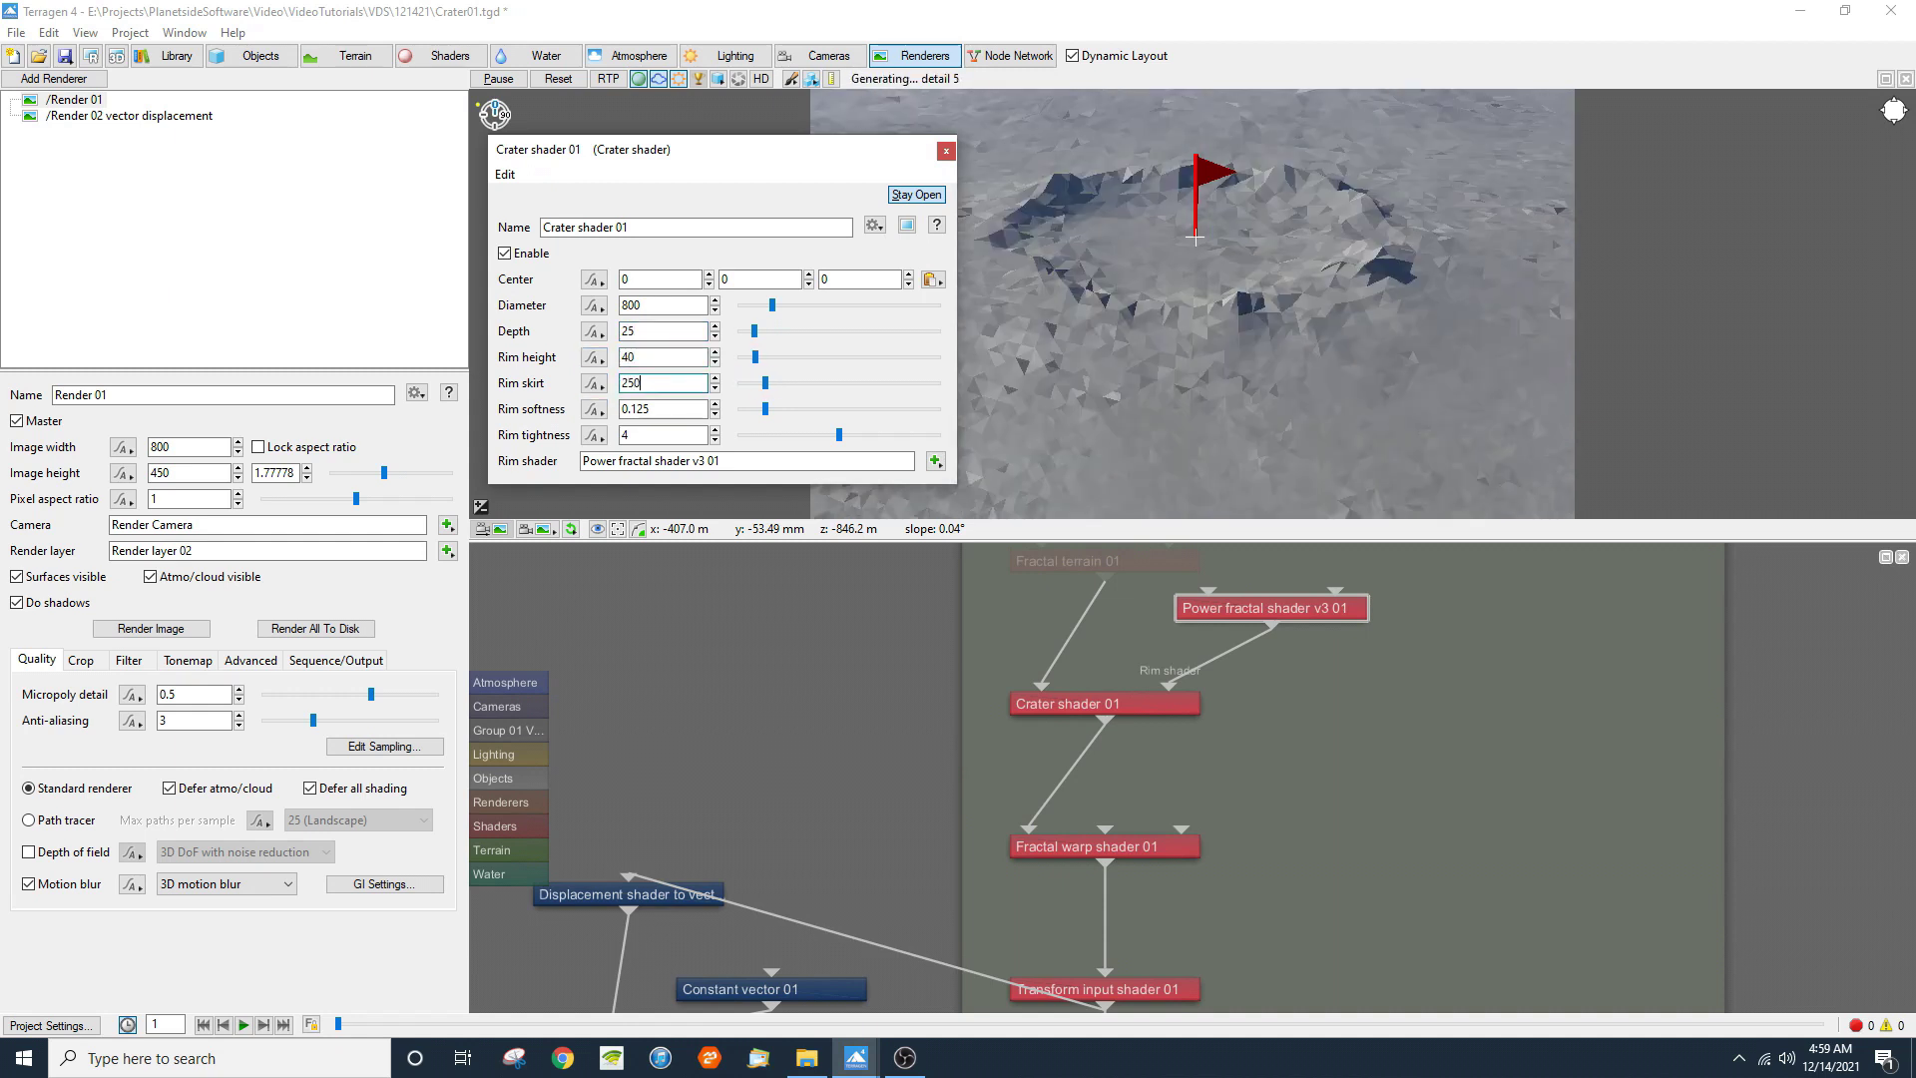
Step: Set the crater's rim softness to 0.25 and rim tightness to 2
type("25")
key("Return")
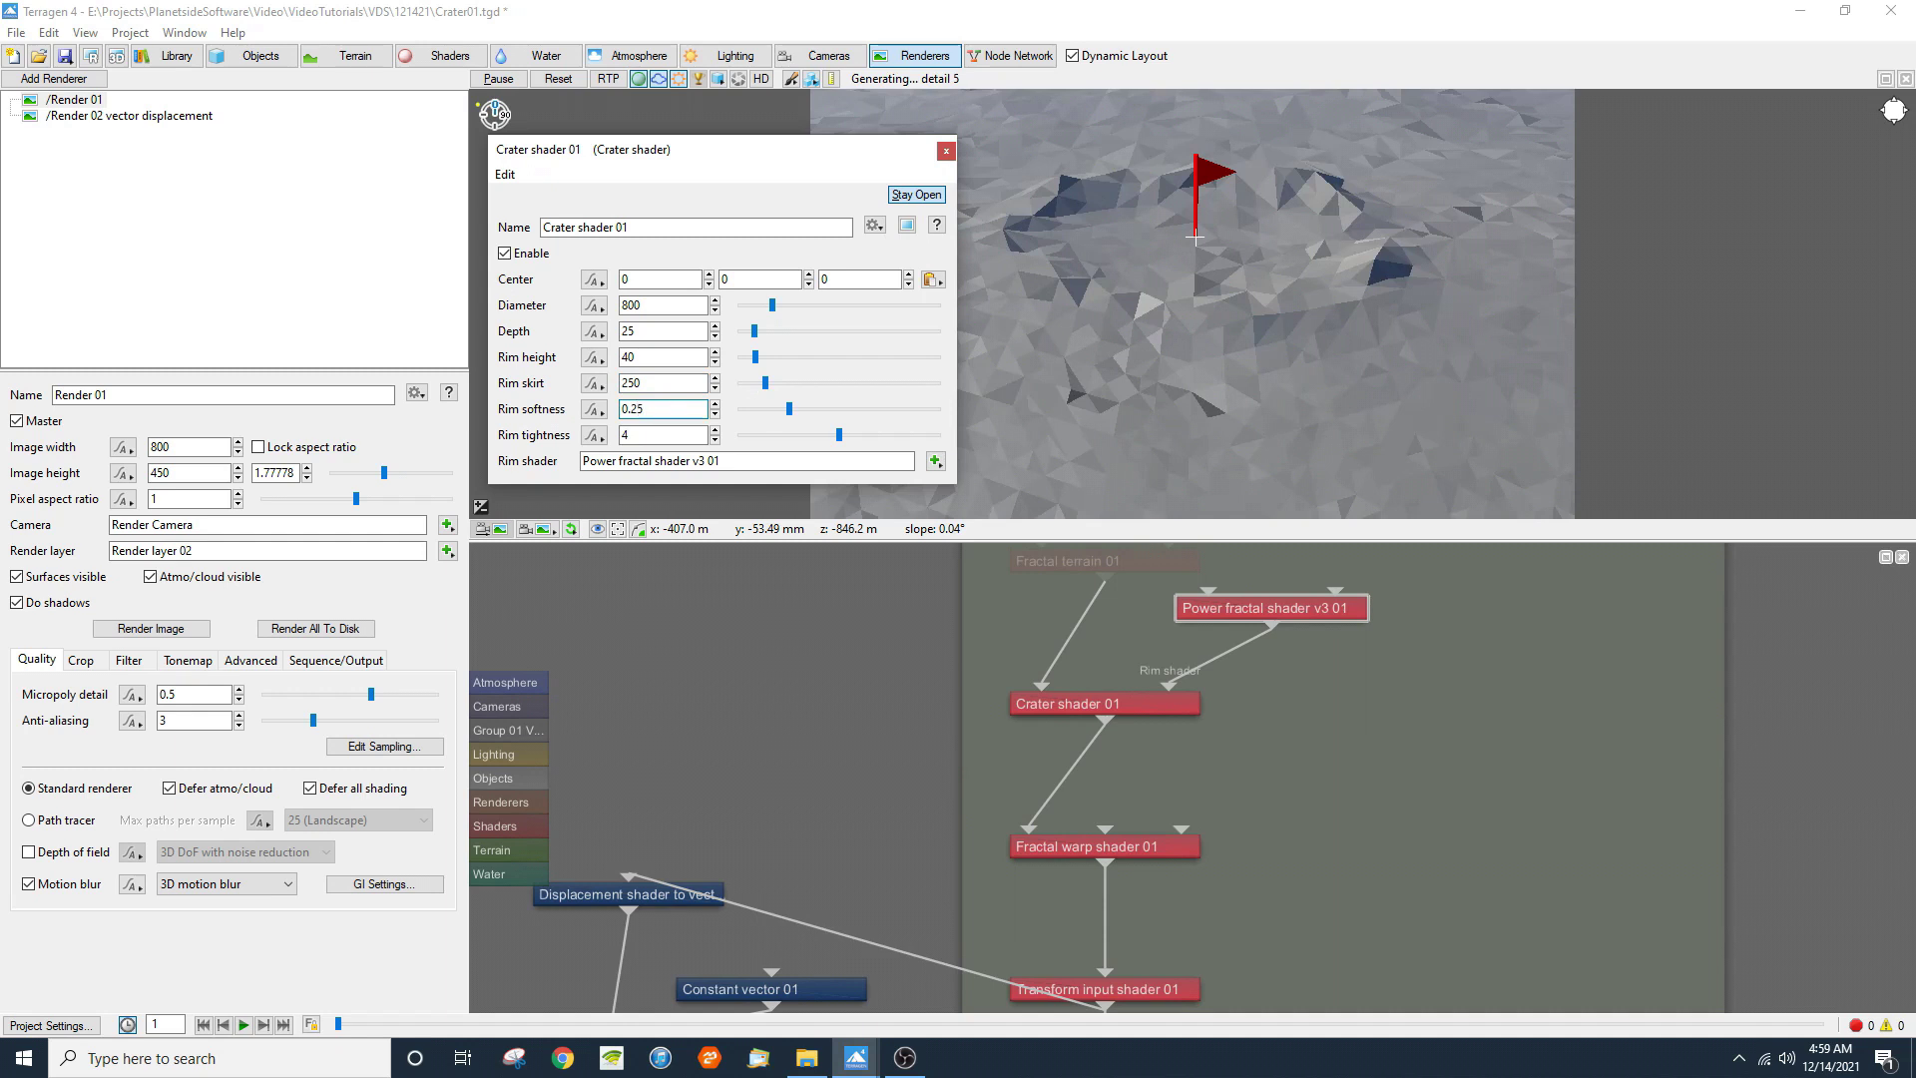
key("Tab")
type("2")
key("Return")
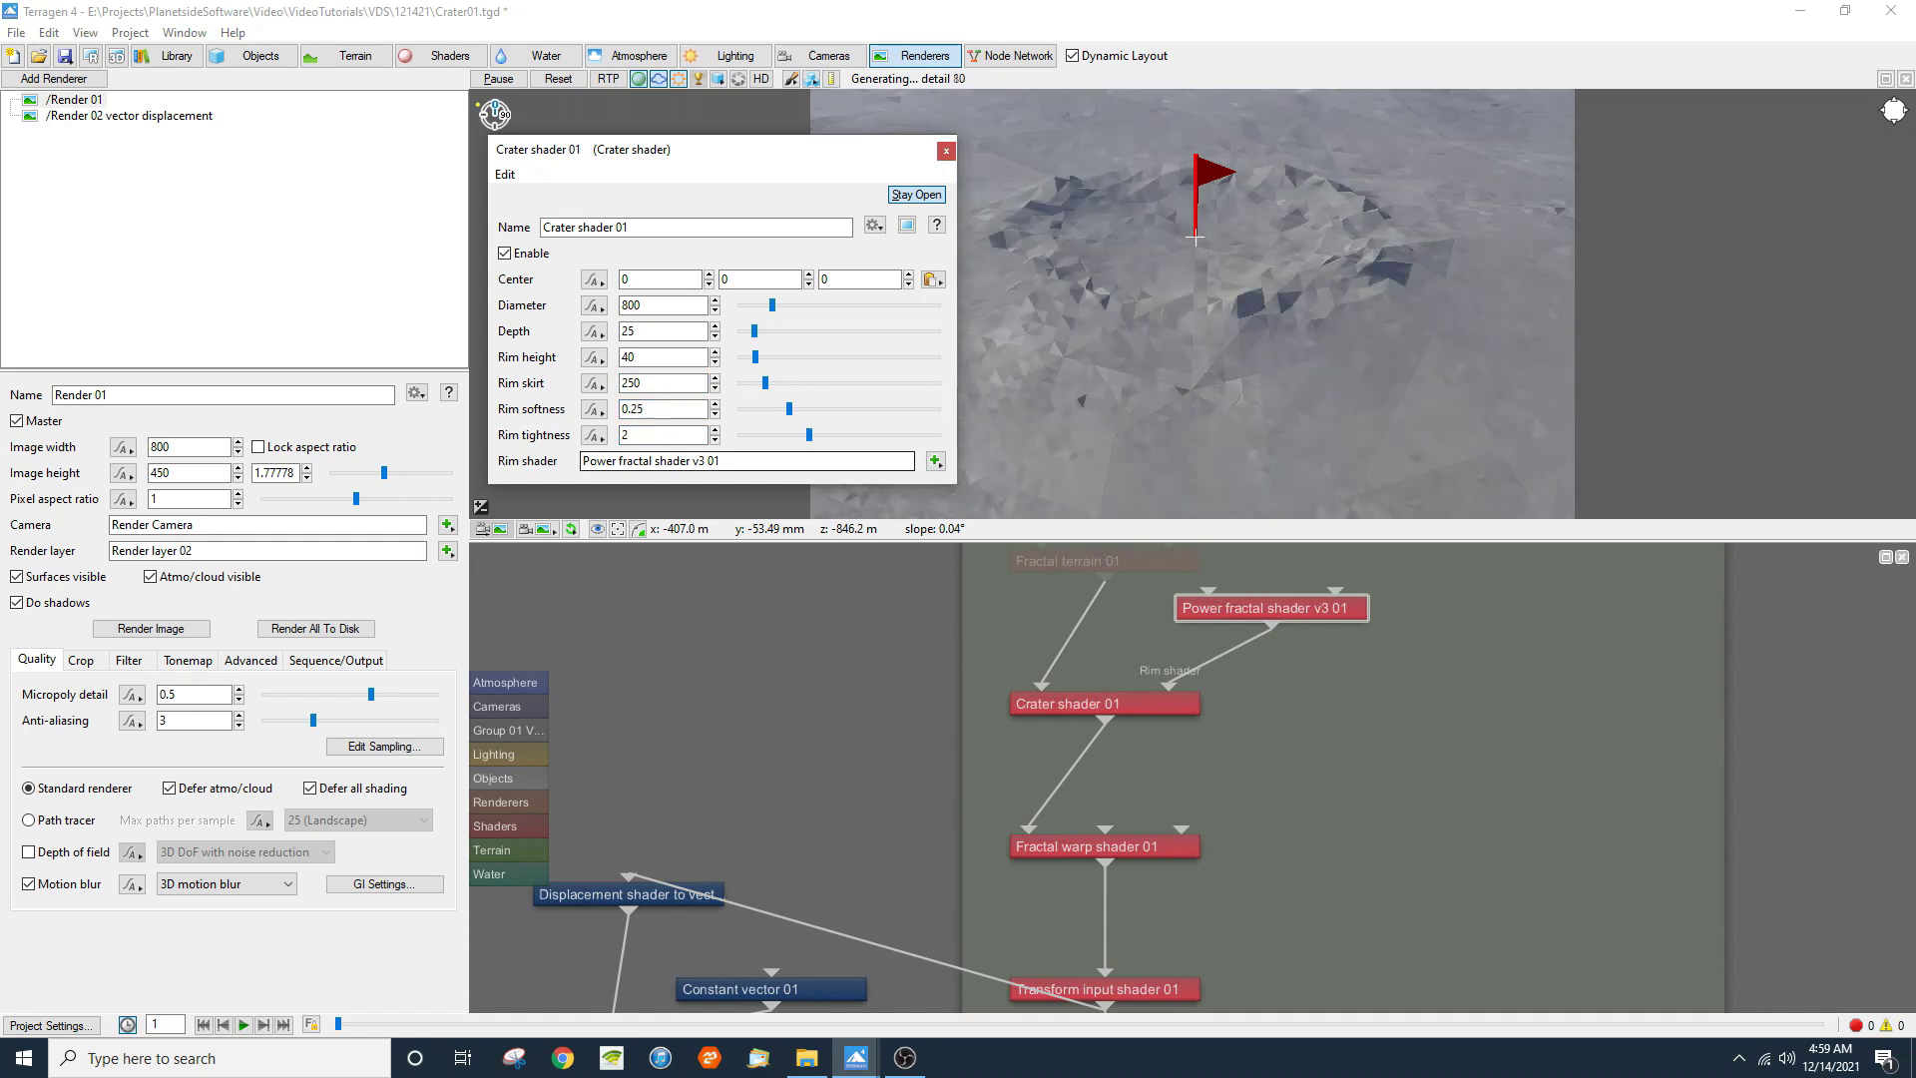
left_click(1207, 362)
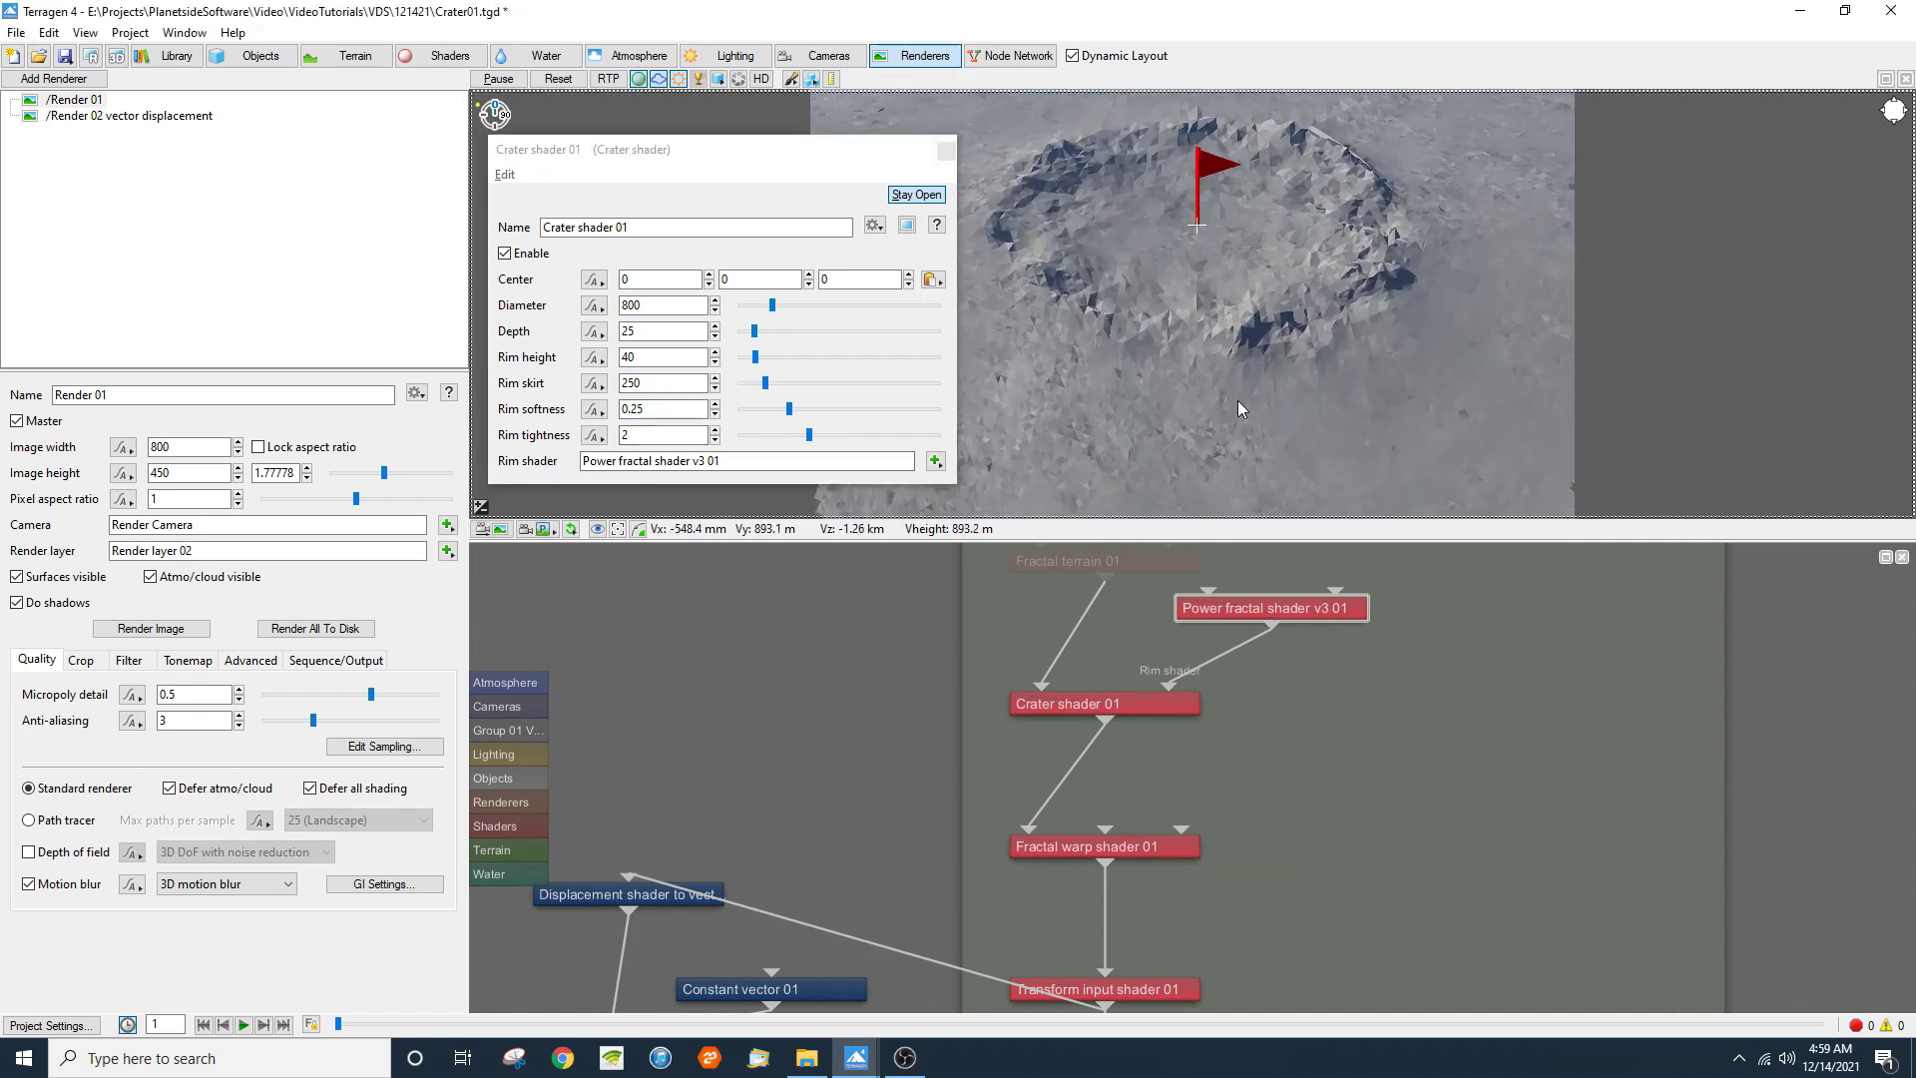
Step: Open Power fractal shader v3 01, keep its settings window open, and randomize its seed
double_click(1280, 610)
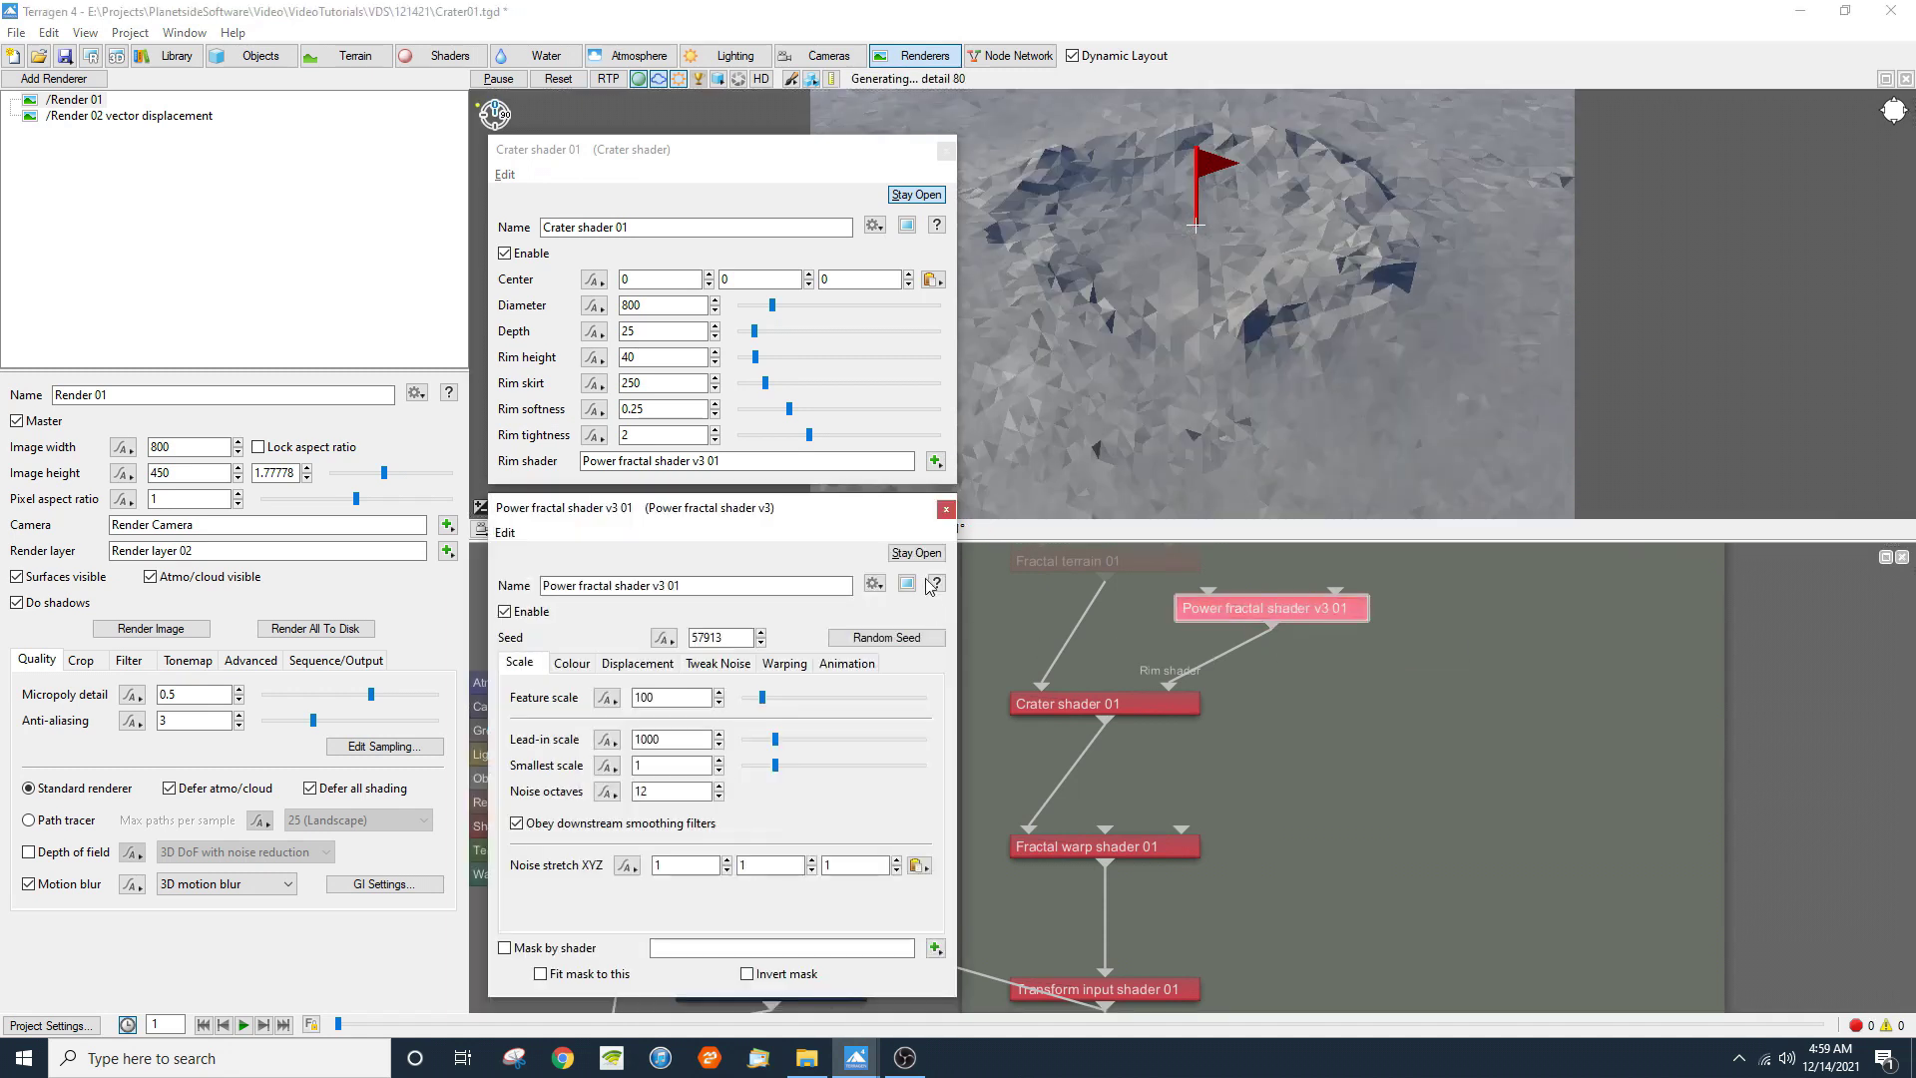
left_click(923, 555)
left_click(866, 639)
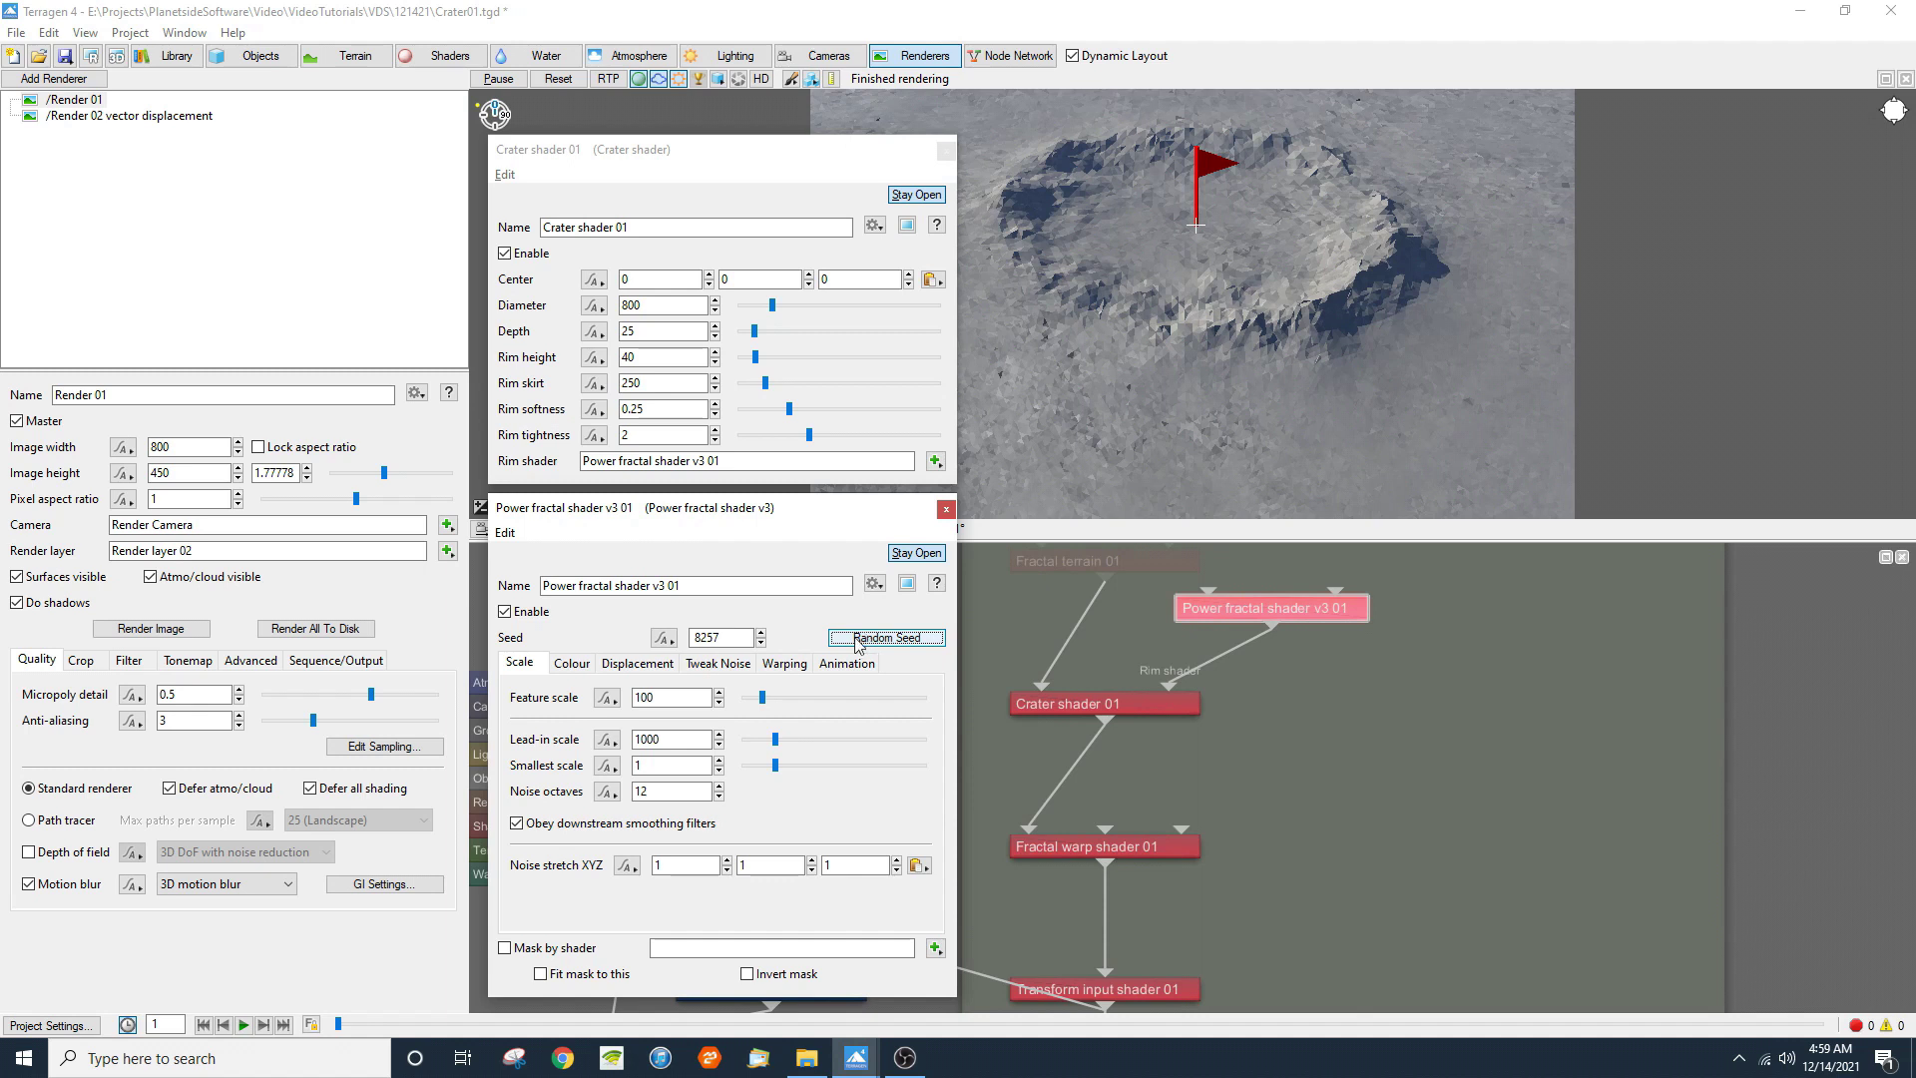
Step: Open the power fractal's shader preview and set its colour offset to -0.5 and colour roughness to 0.8
left_click(574, 663)
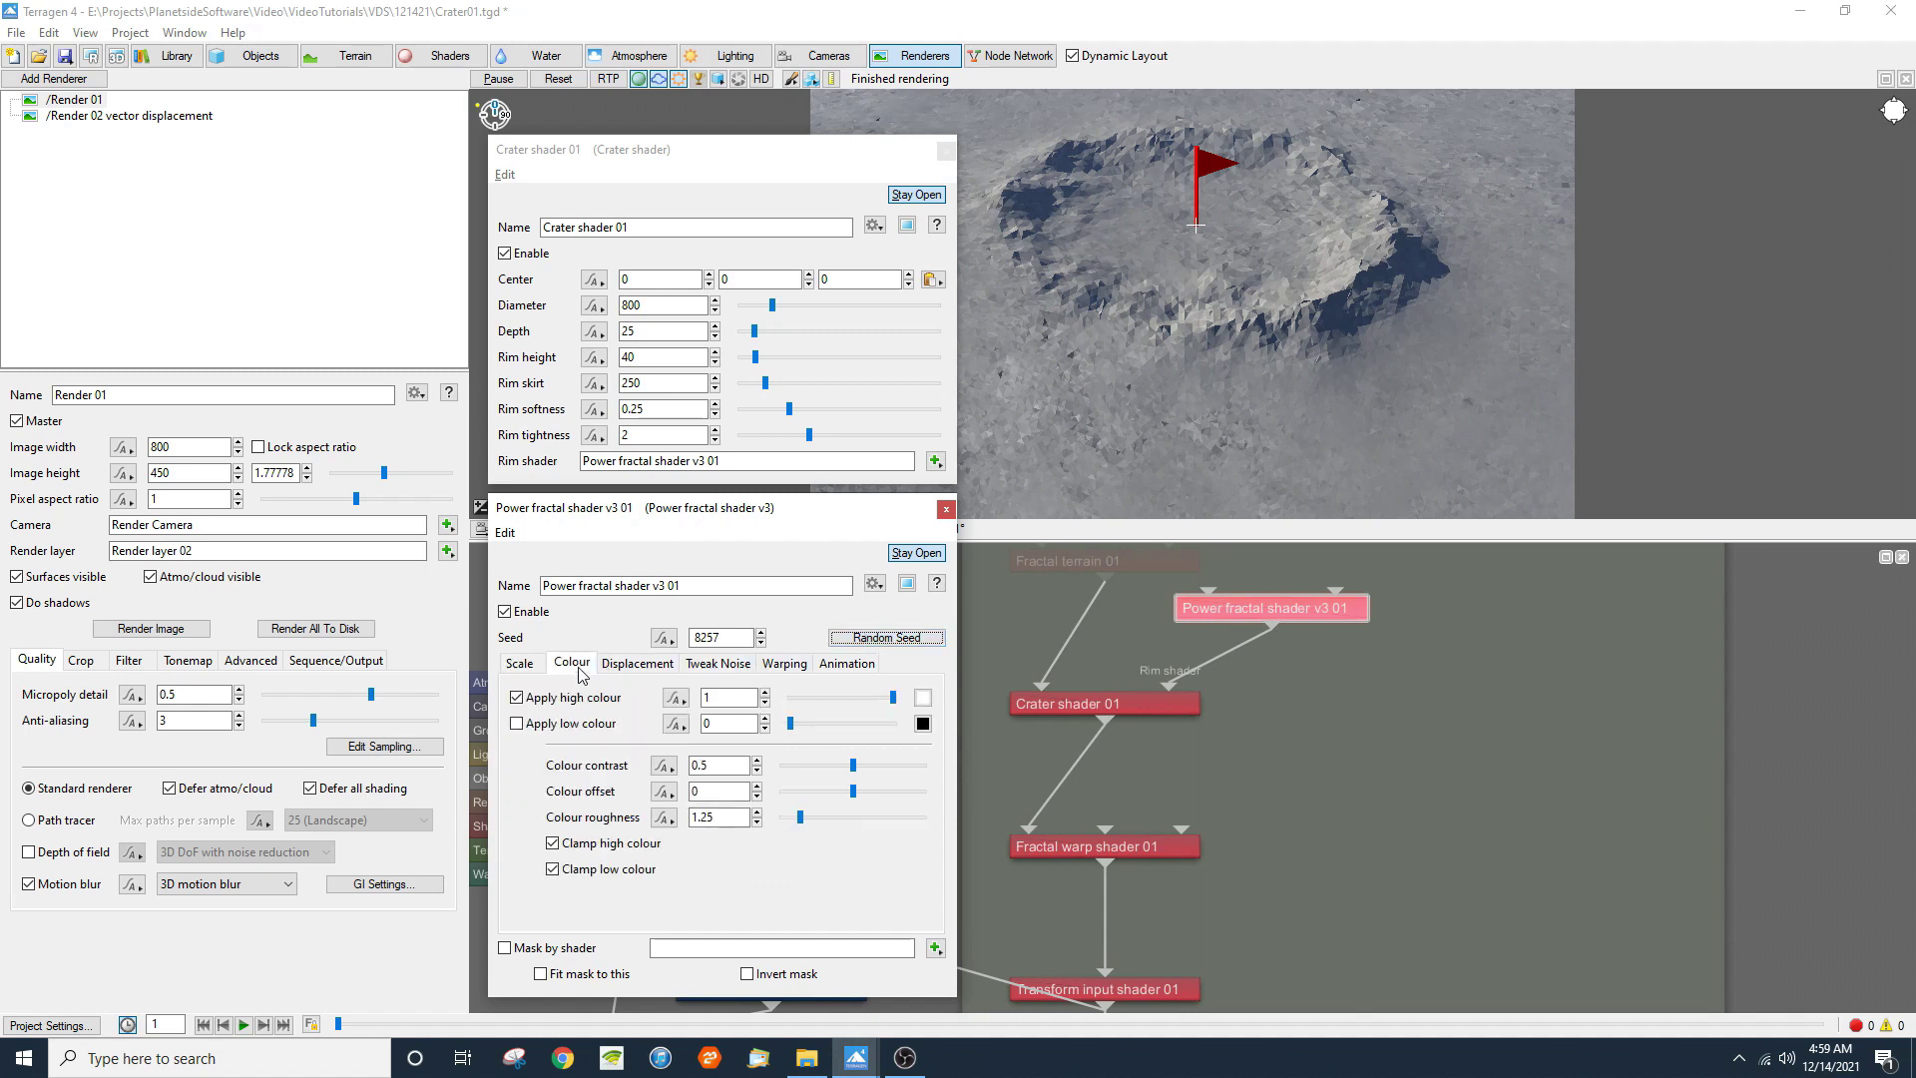
left_click(908, 585)
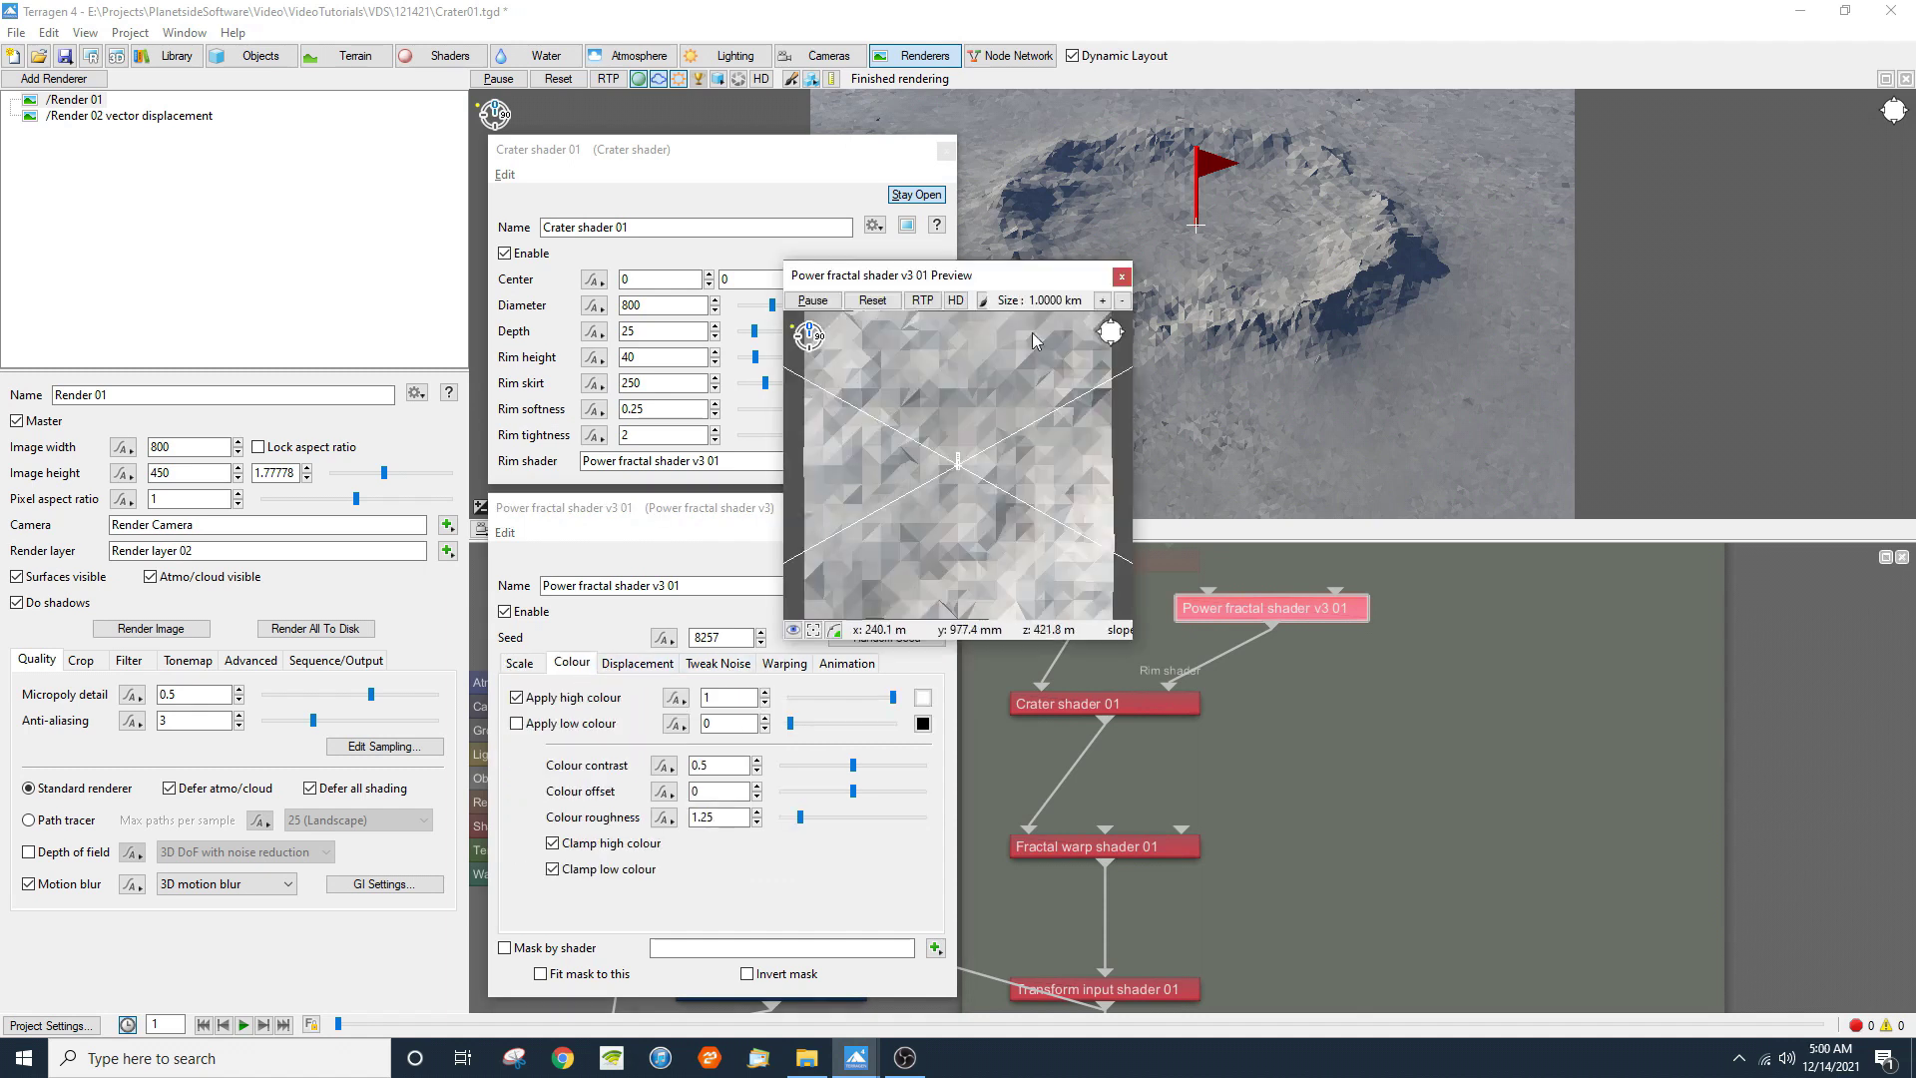
left_click_drag(1030, 277, 1225, 511)
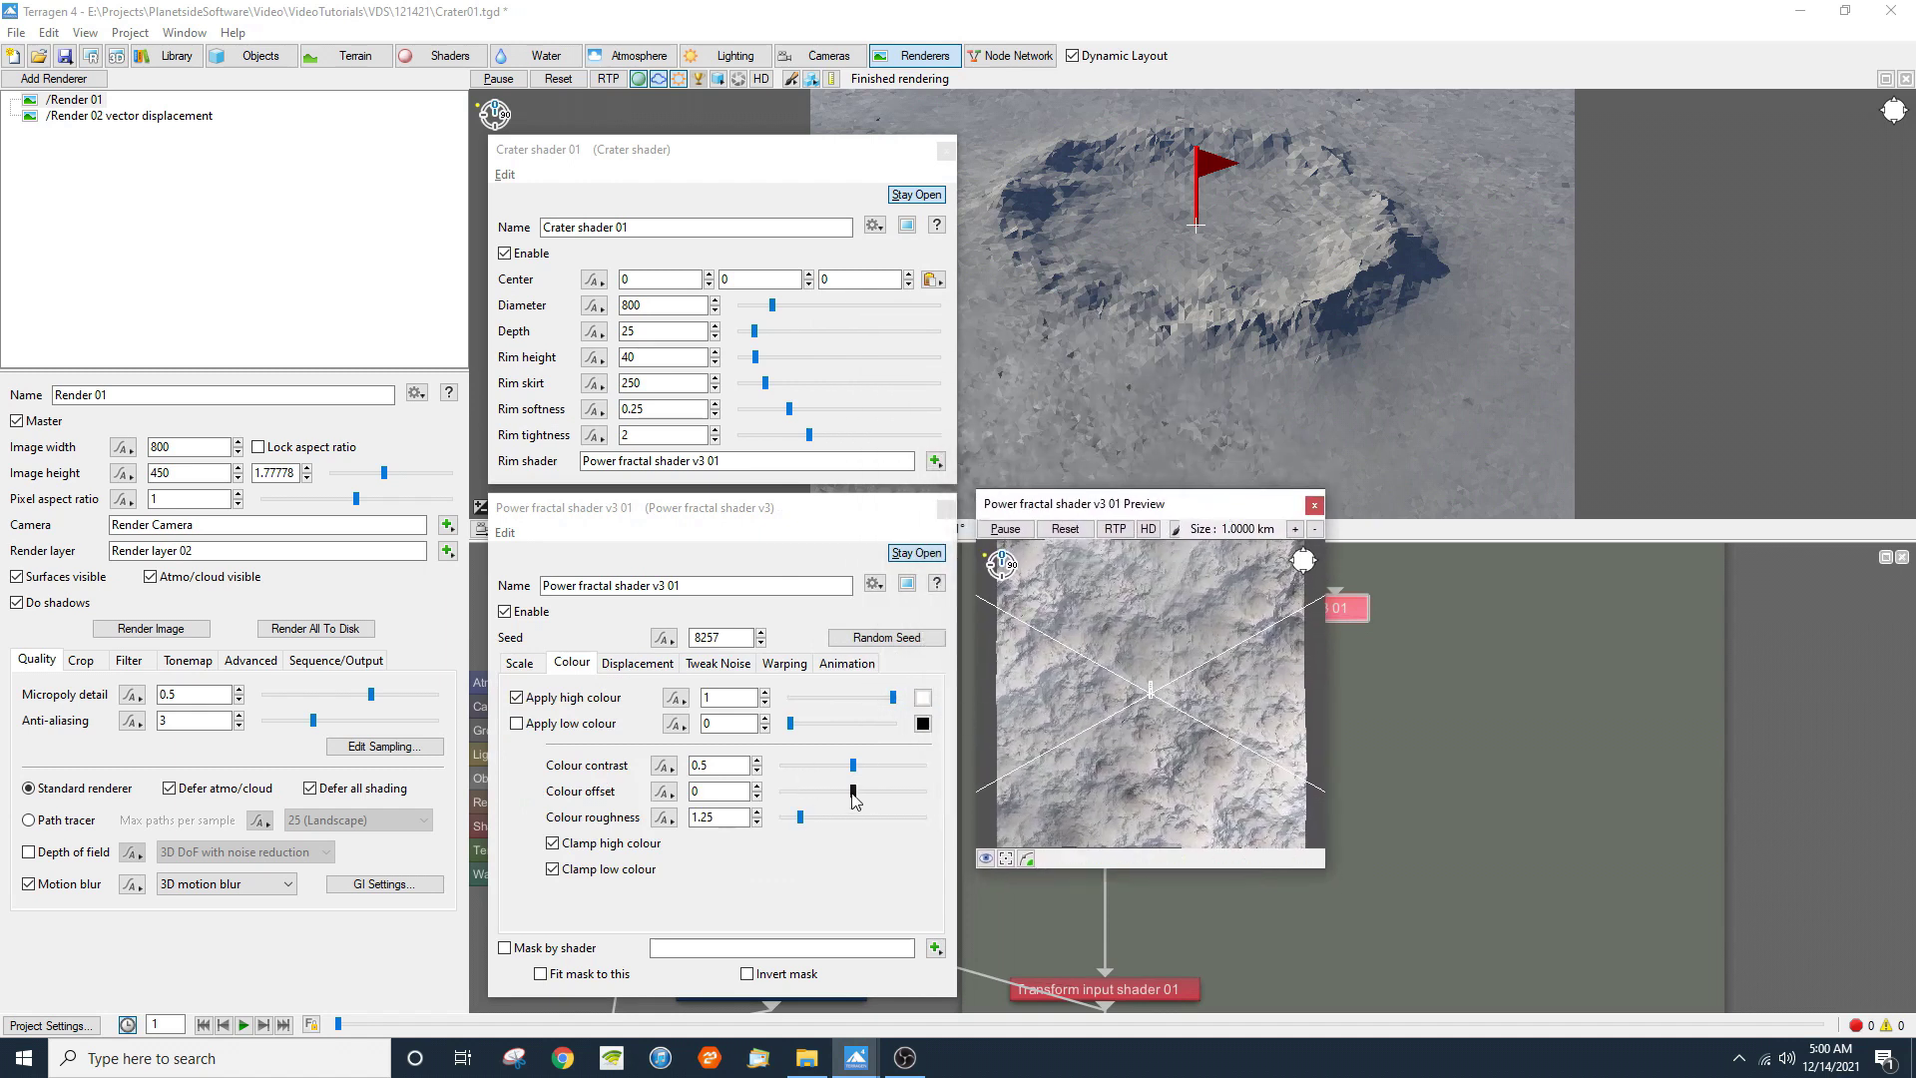
left_click_drag(853, 794, 844, 793)
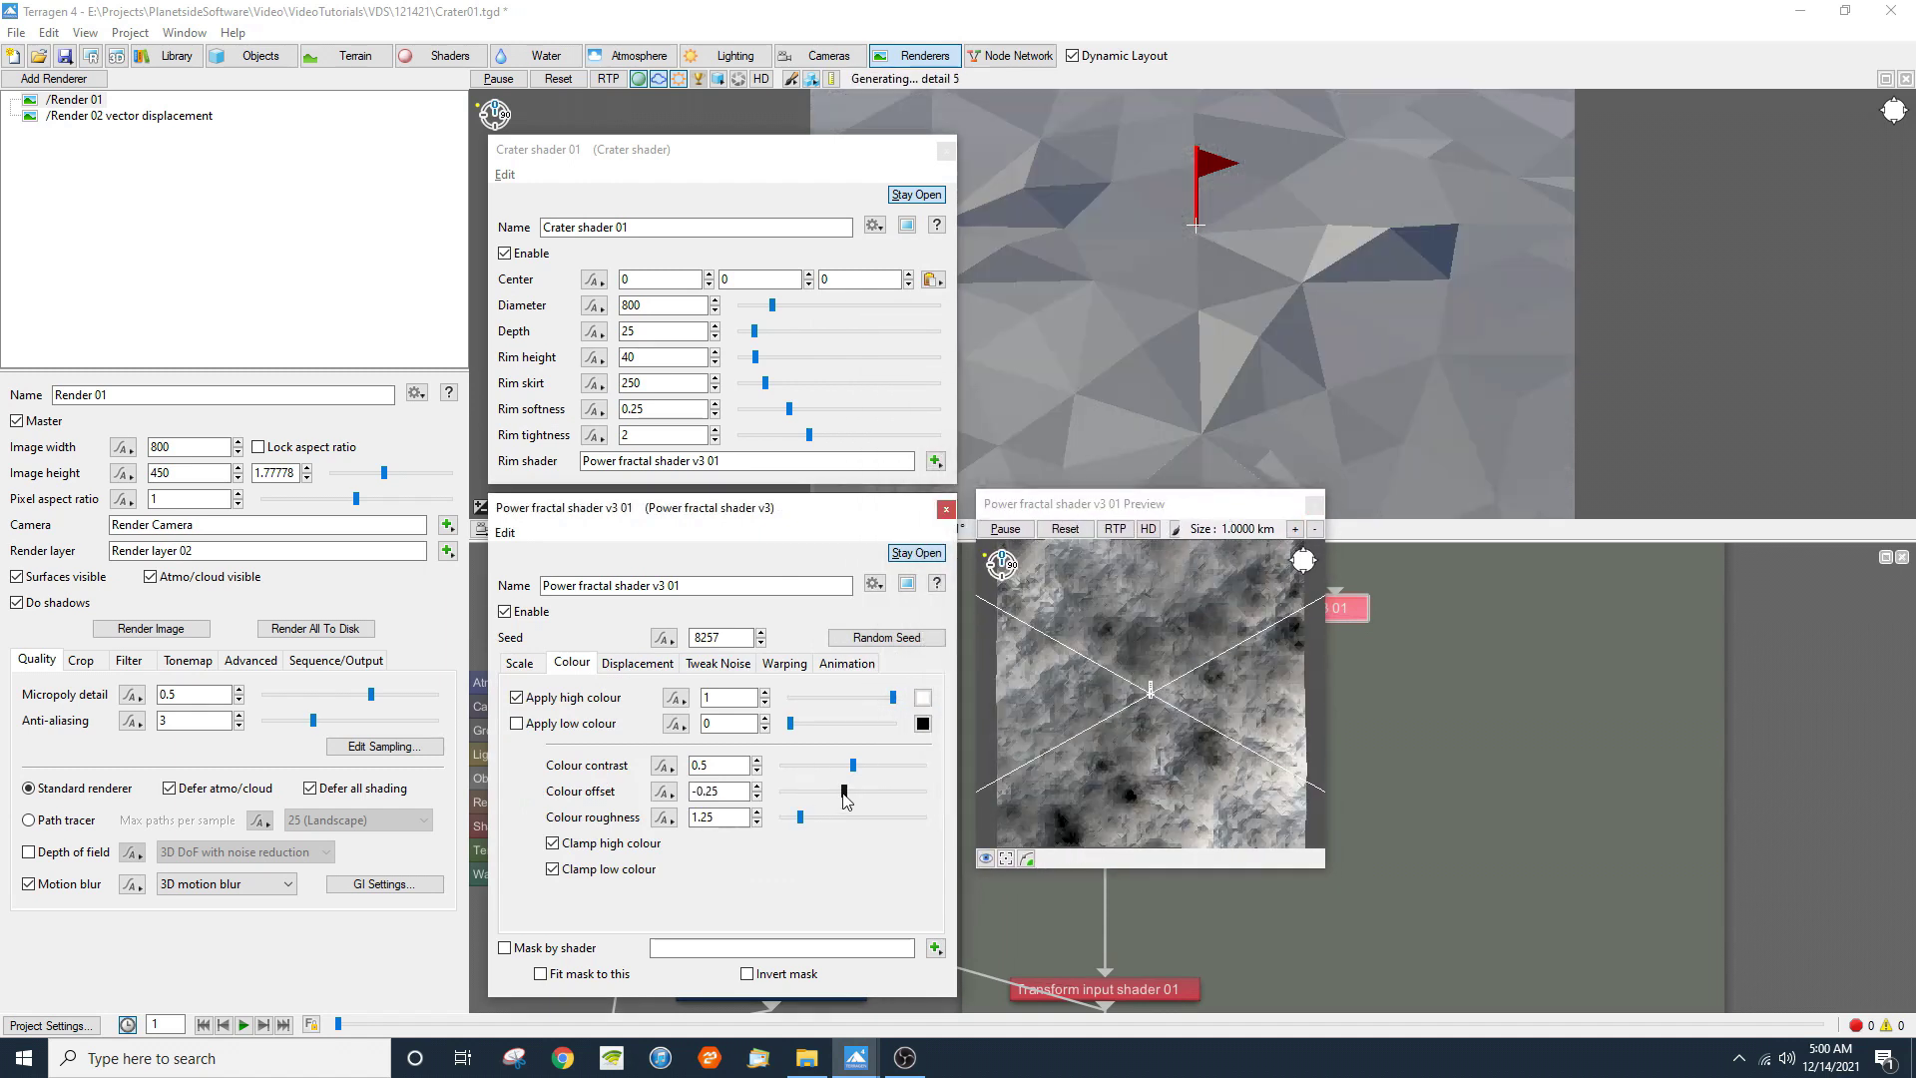
left_click_drag(843, 796, 831, 796)
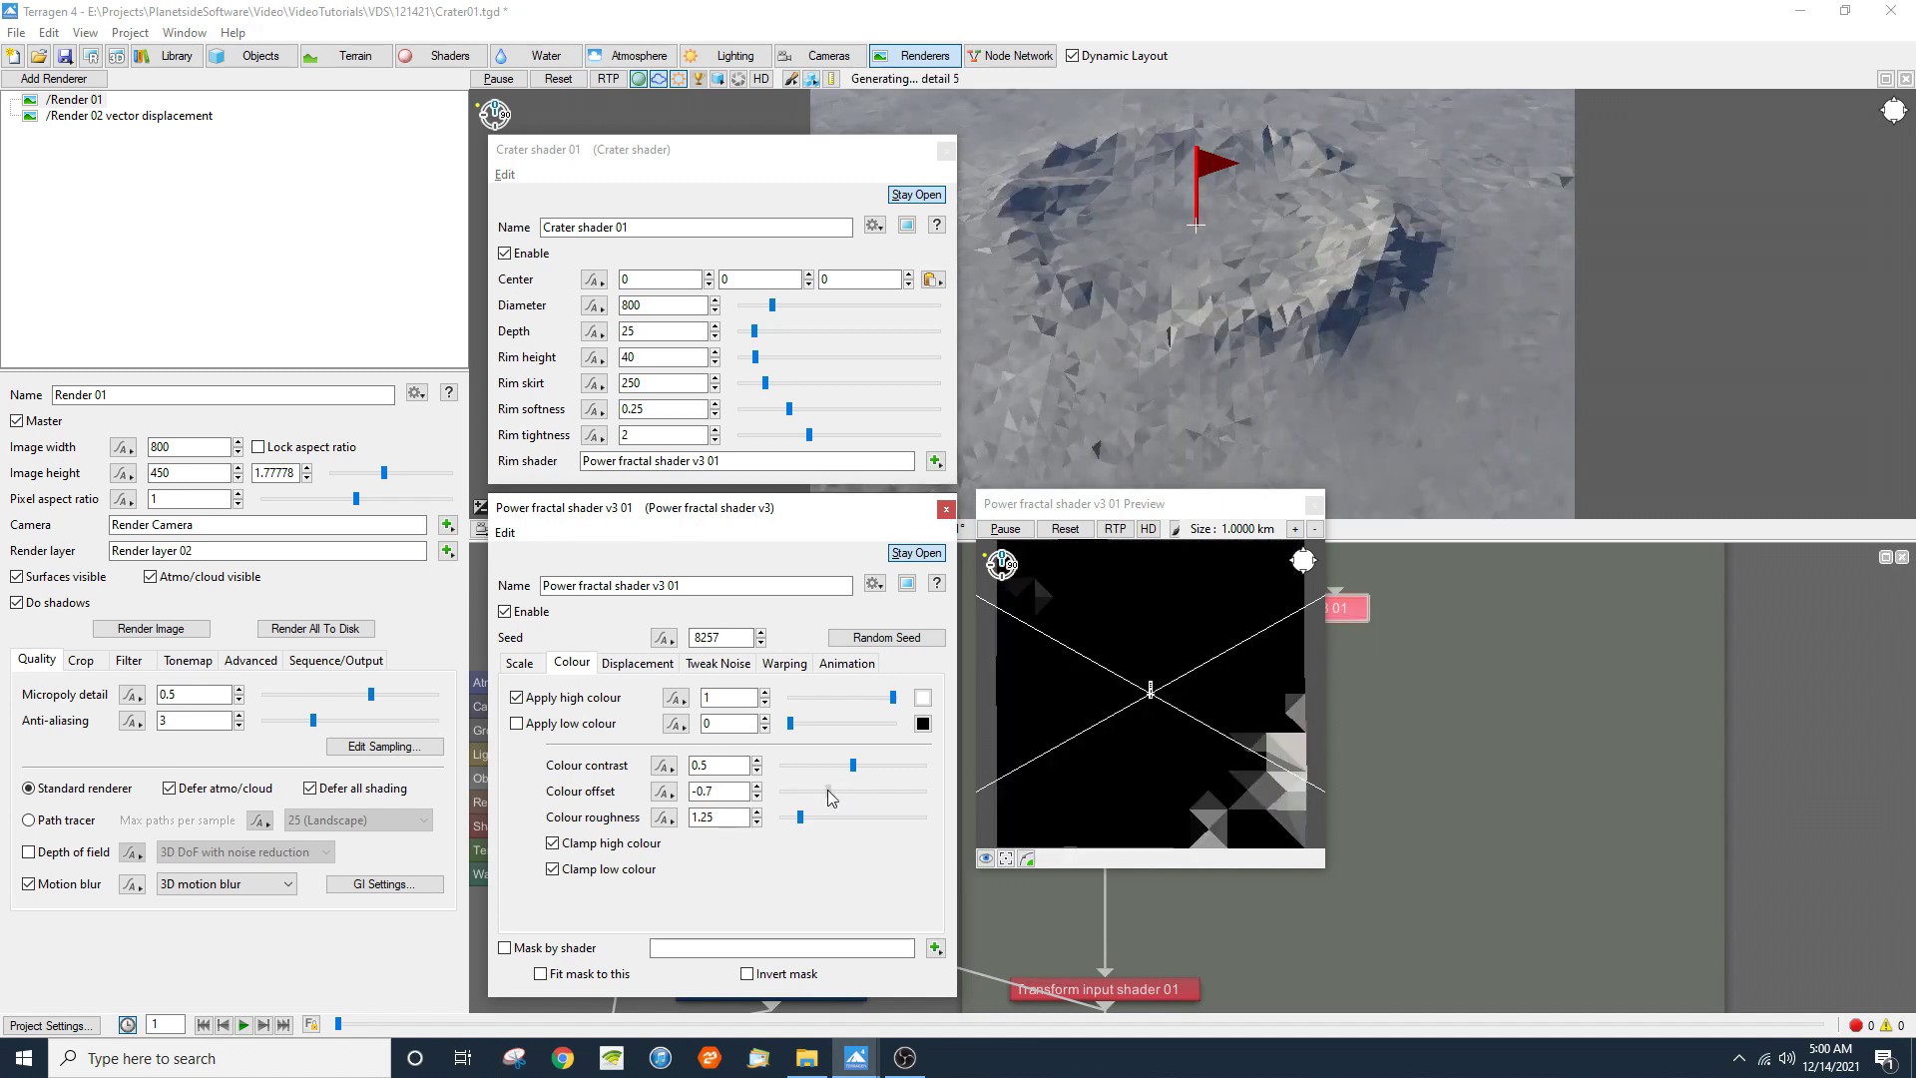
left_click_drag(831, 795, 835, 788)
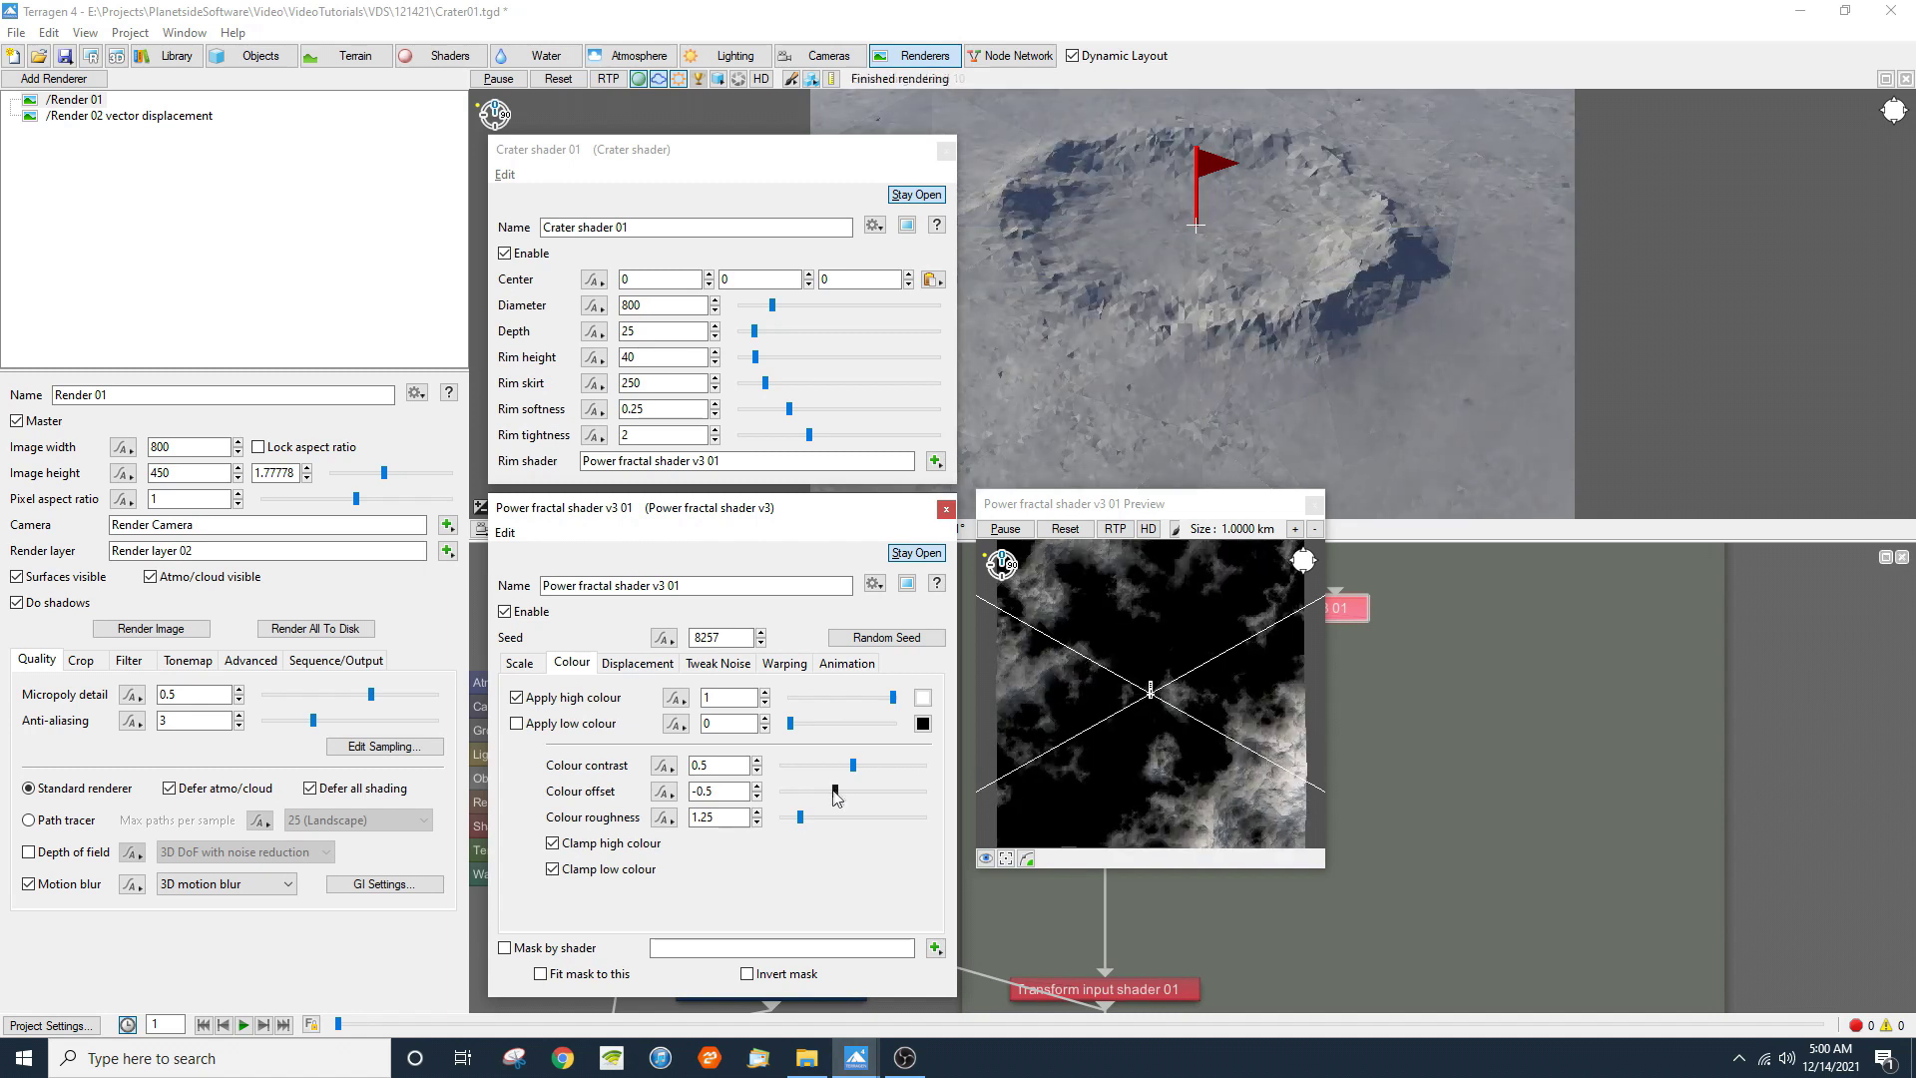
key("Tab")
type(".8")
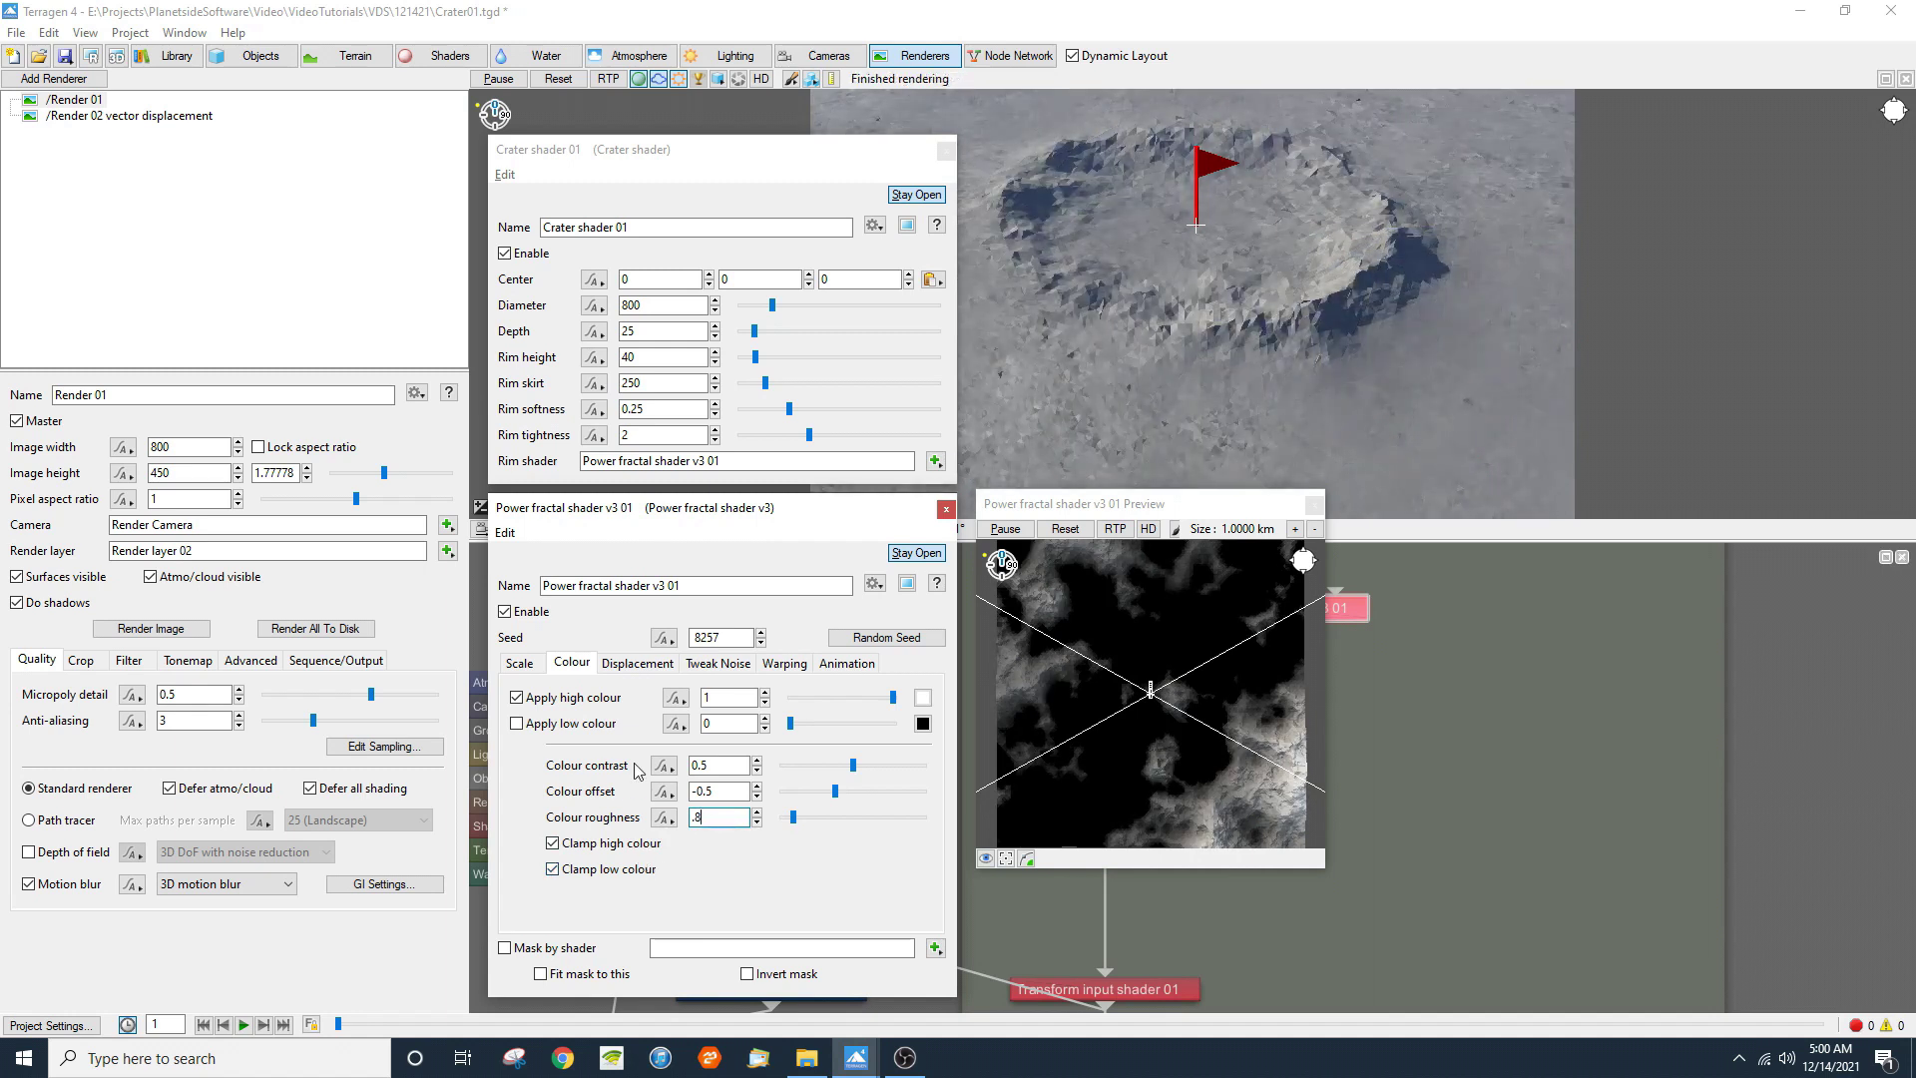
Step: Set the power fractal's displacement amplitude to 50 and close its preview and settings windows
left_click(647, 664)
double_click(746, 724)
type("50")
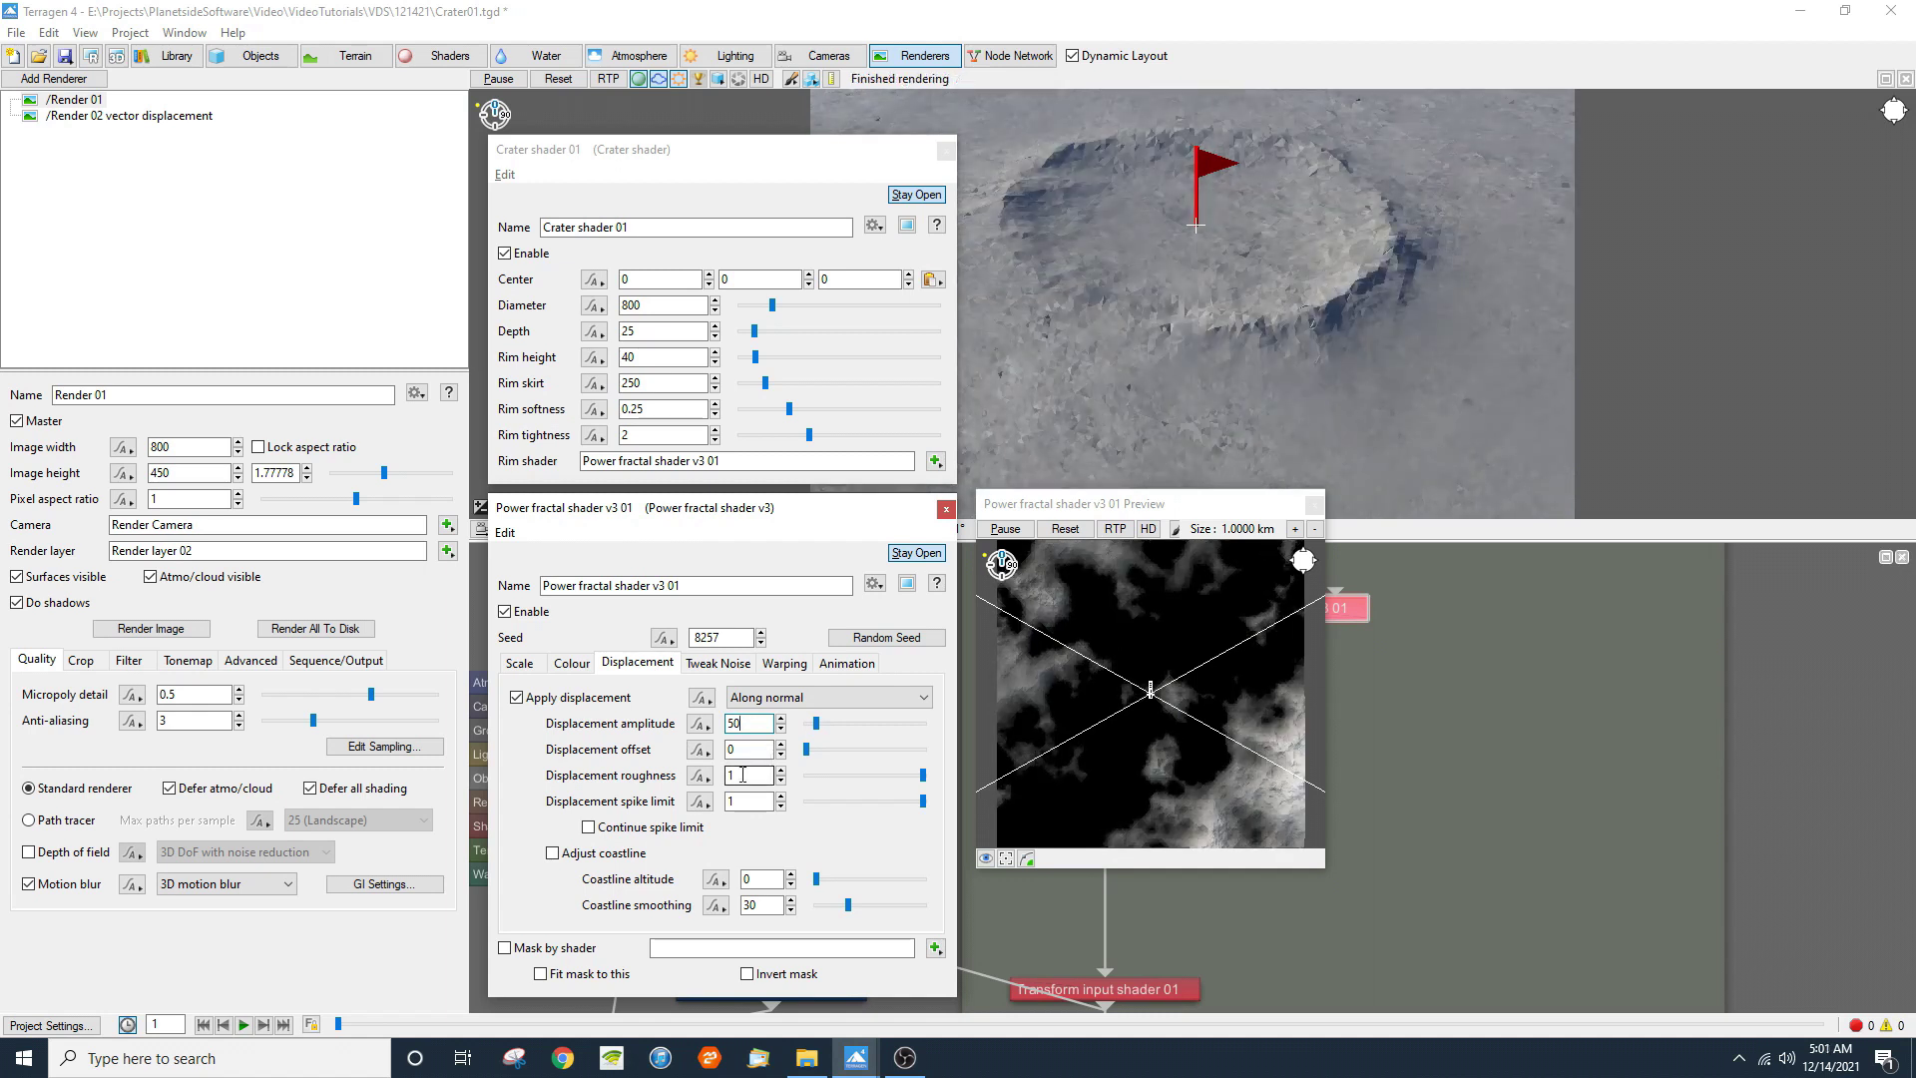
left_click(1314, 504)
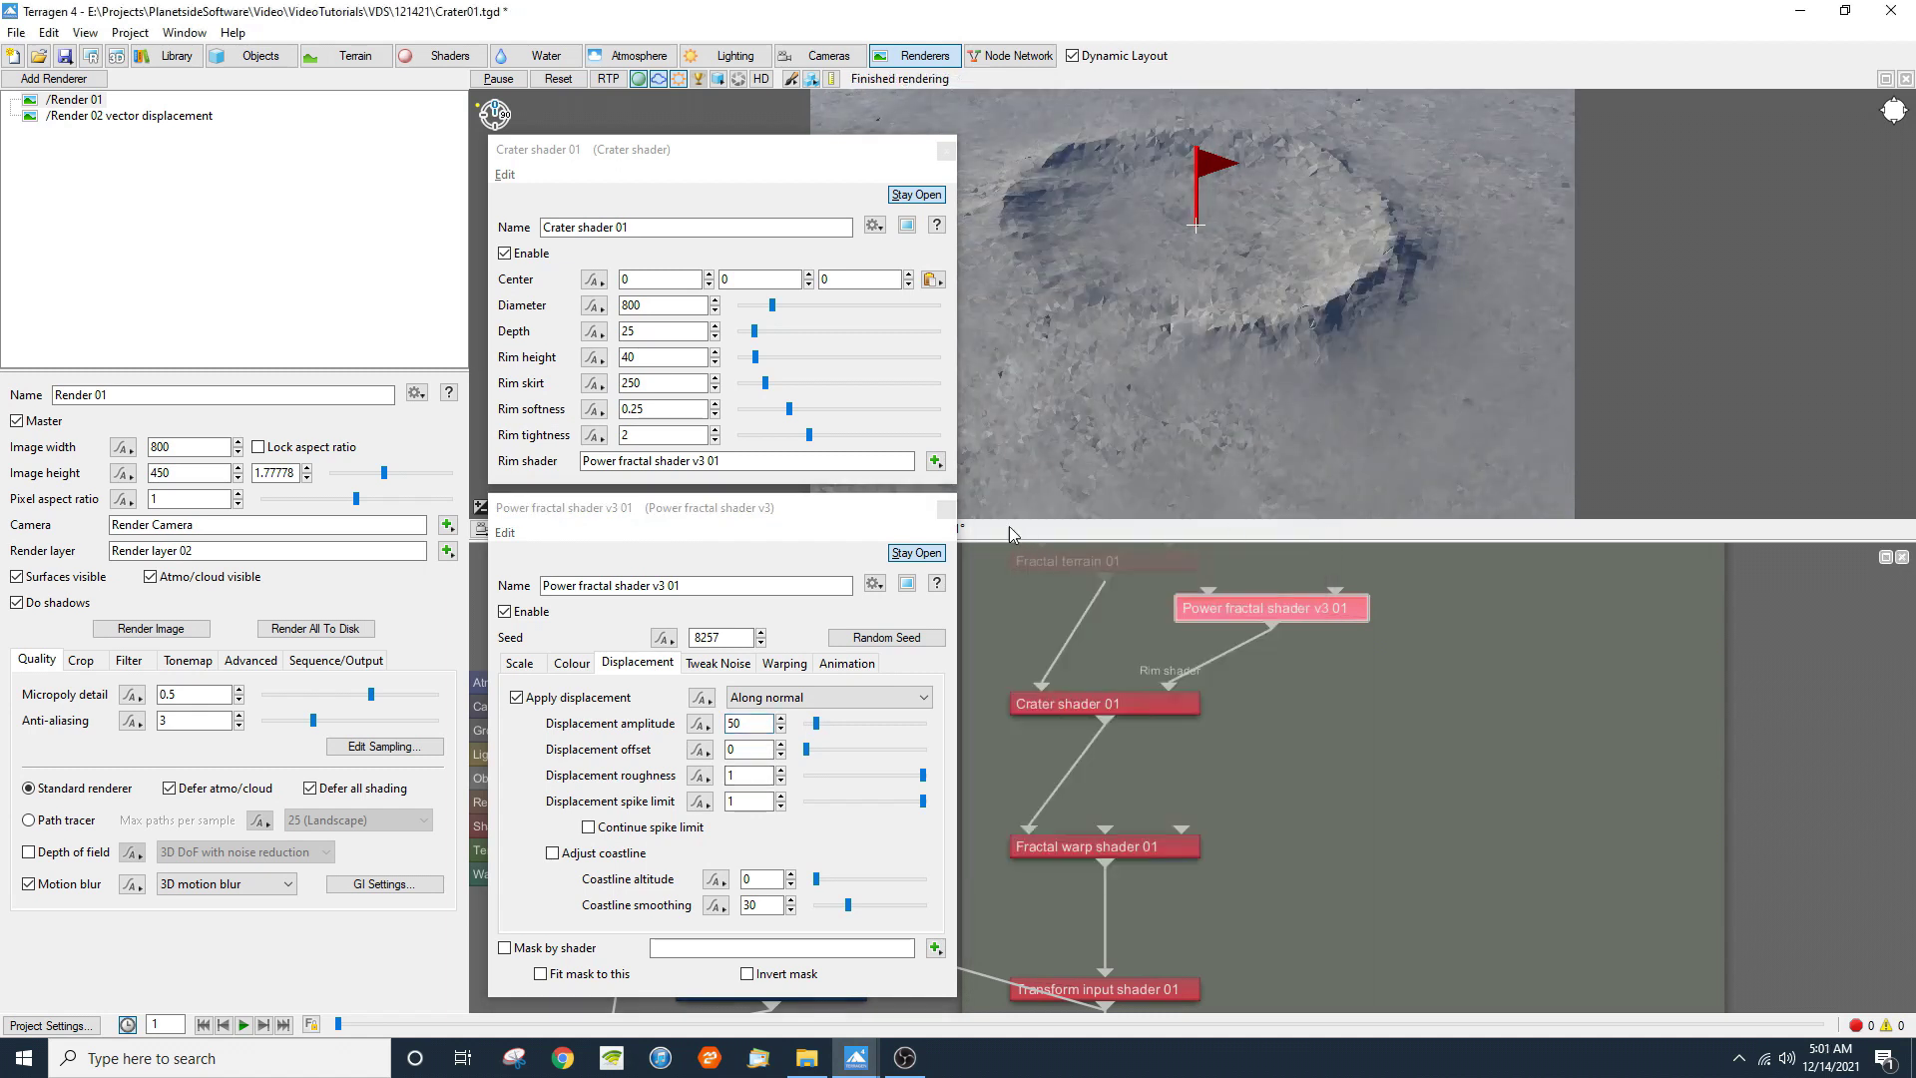
left_click(946, 510)
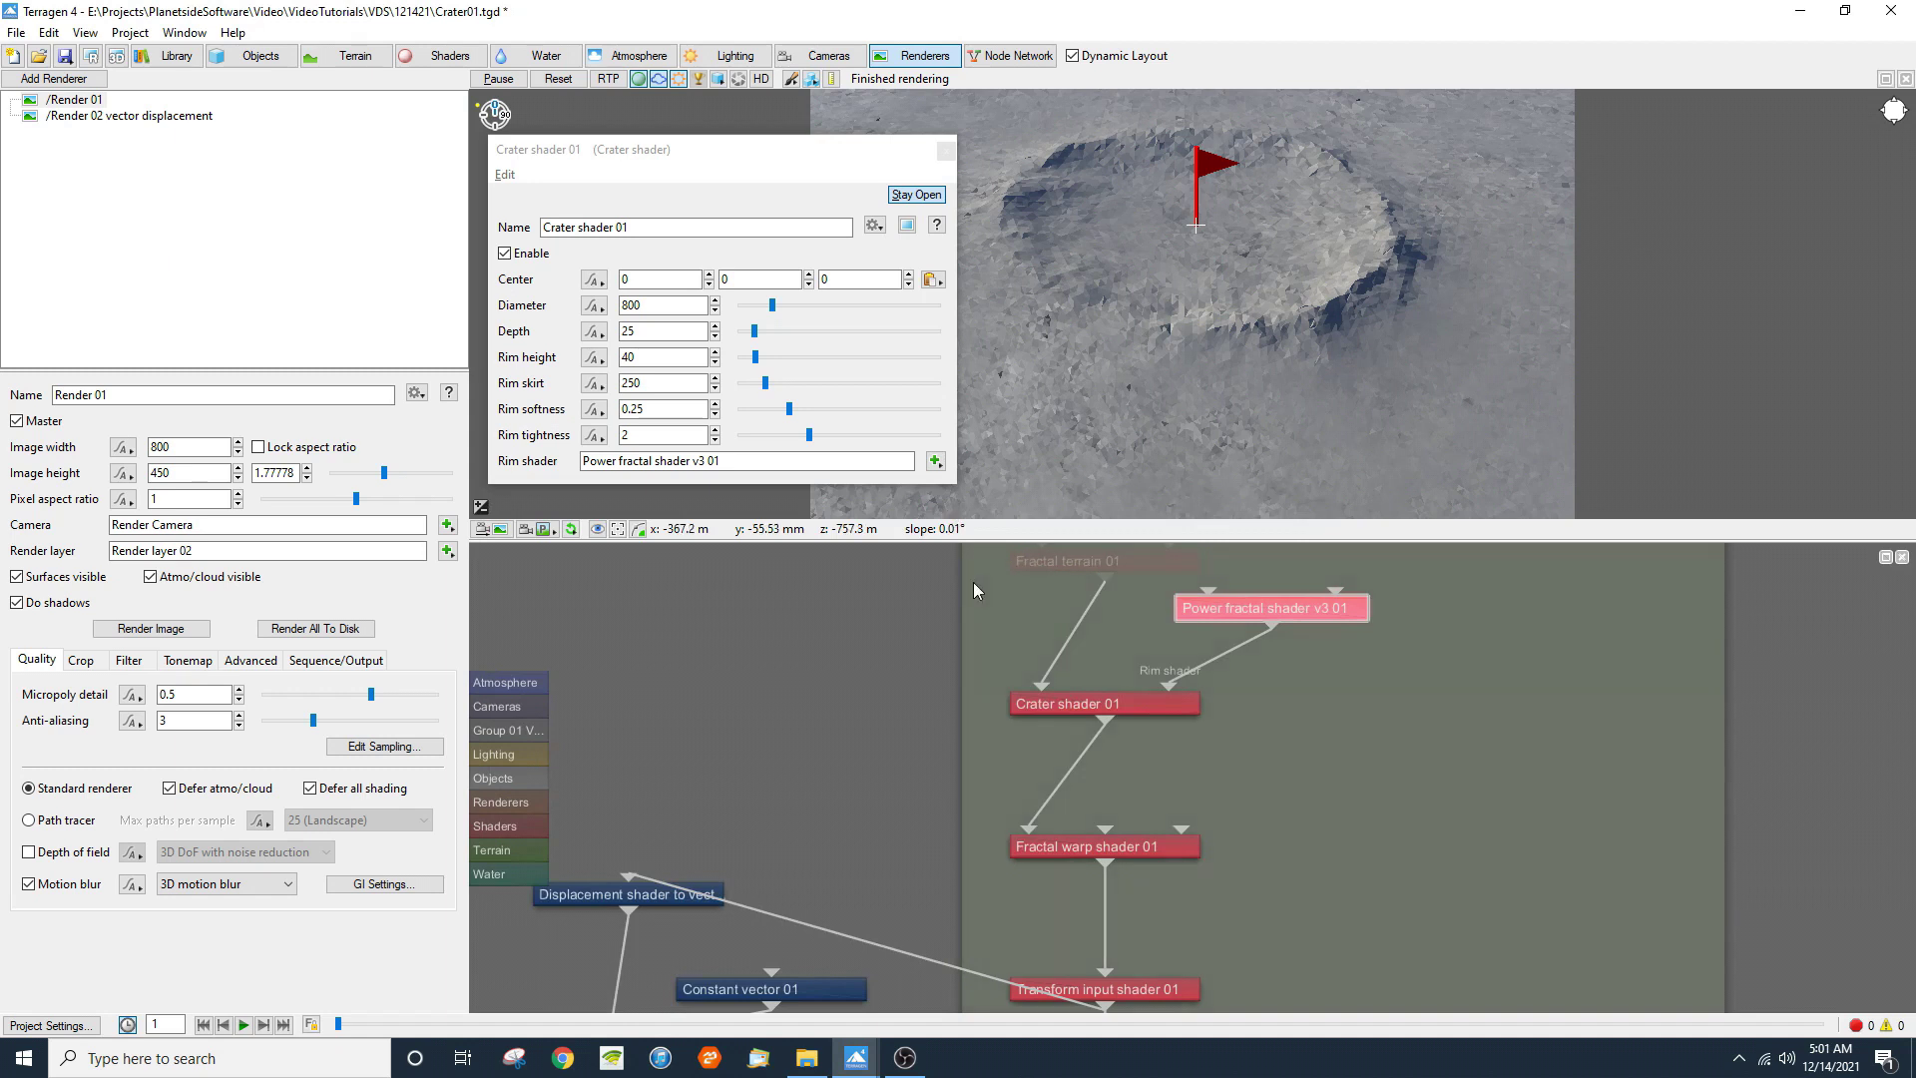
Step: Open Fractal warp shader 01, set its warp amount to 0.5, and move its window clear of the 3D preview controls
double_click(1051, 846)
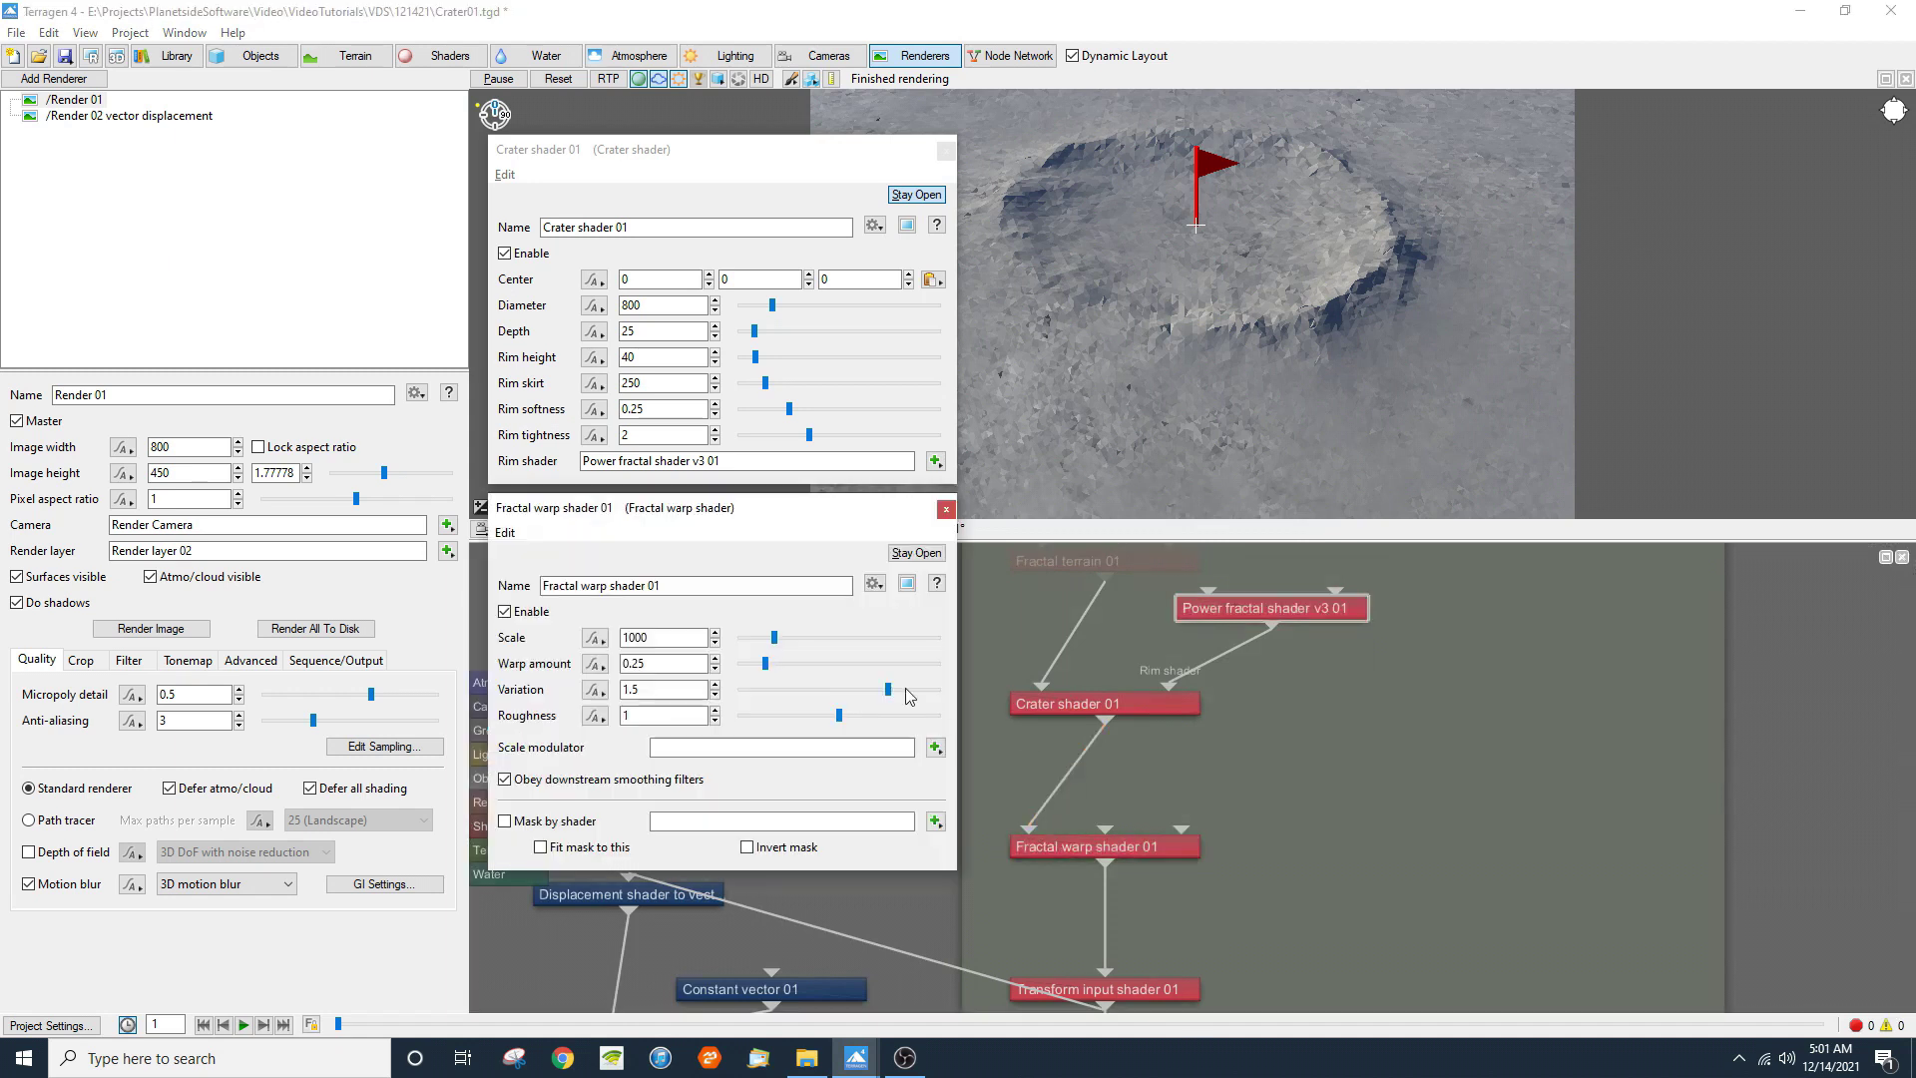
double_click(647, 669)
type(".")
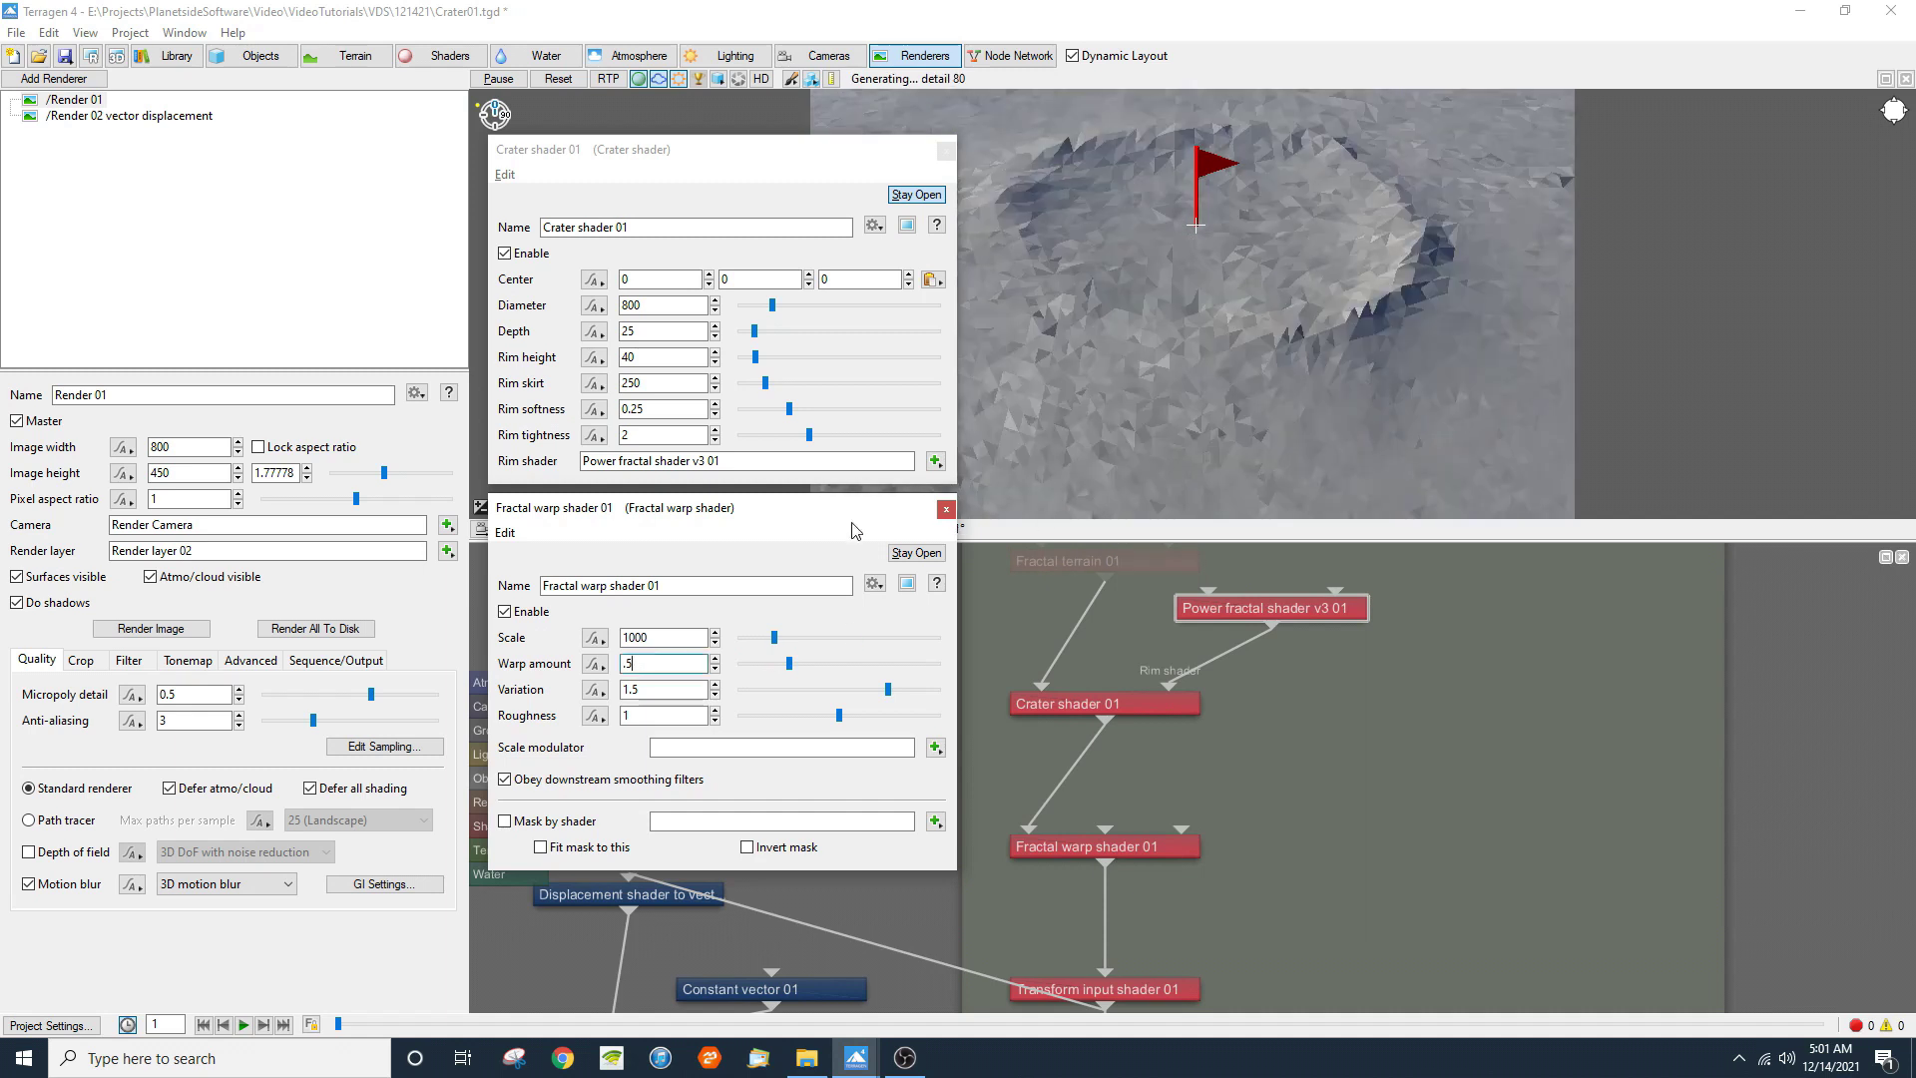
left_click_drag(851, 523, 691, 655)
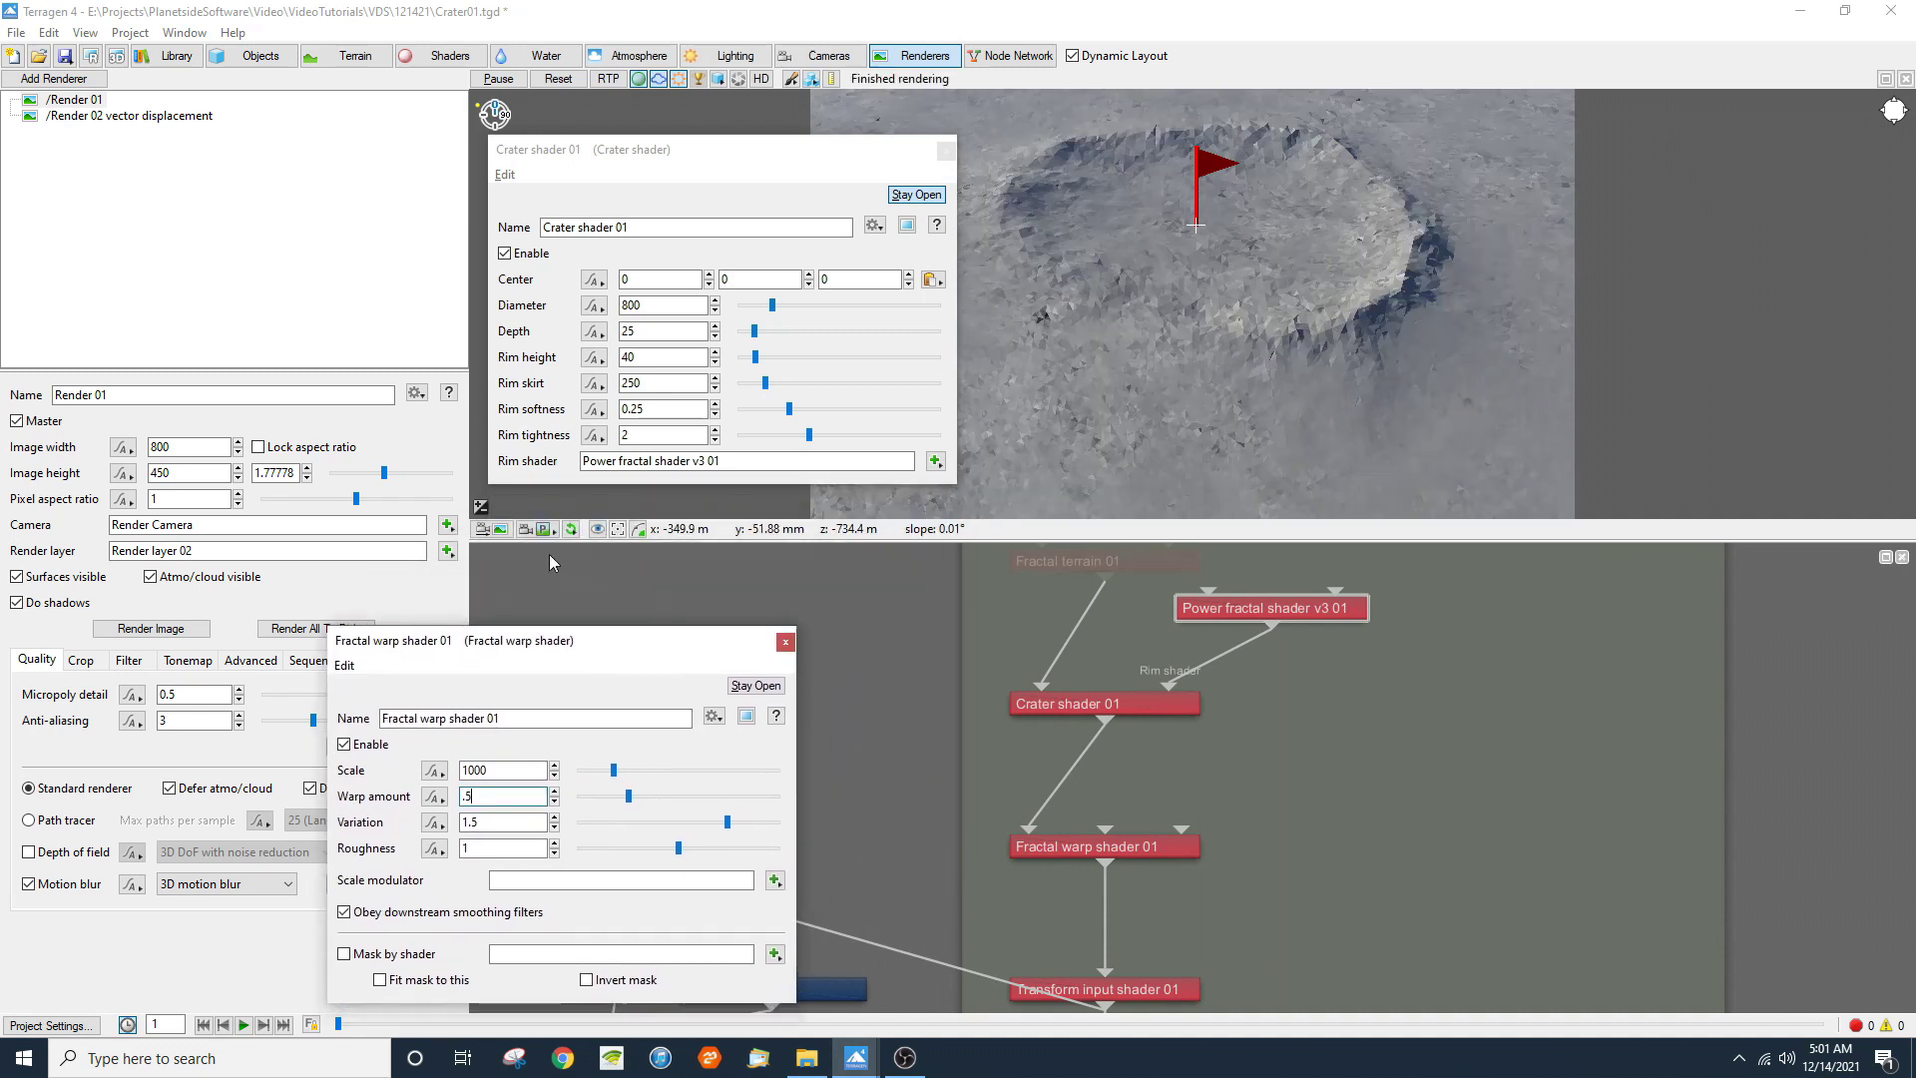
Step: Switch the 3D preview to the vector displacement camera and Render 02 vector displacement, reset it, and close both shader windows
left_click(551, 532)
left_click(617, 577)
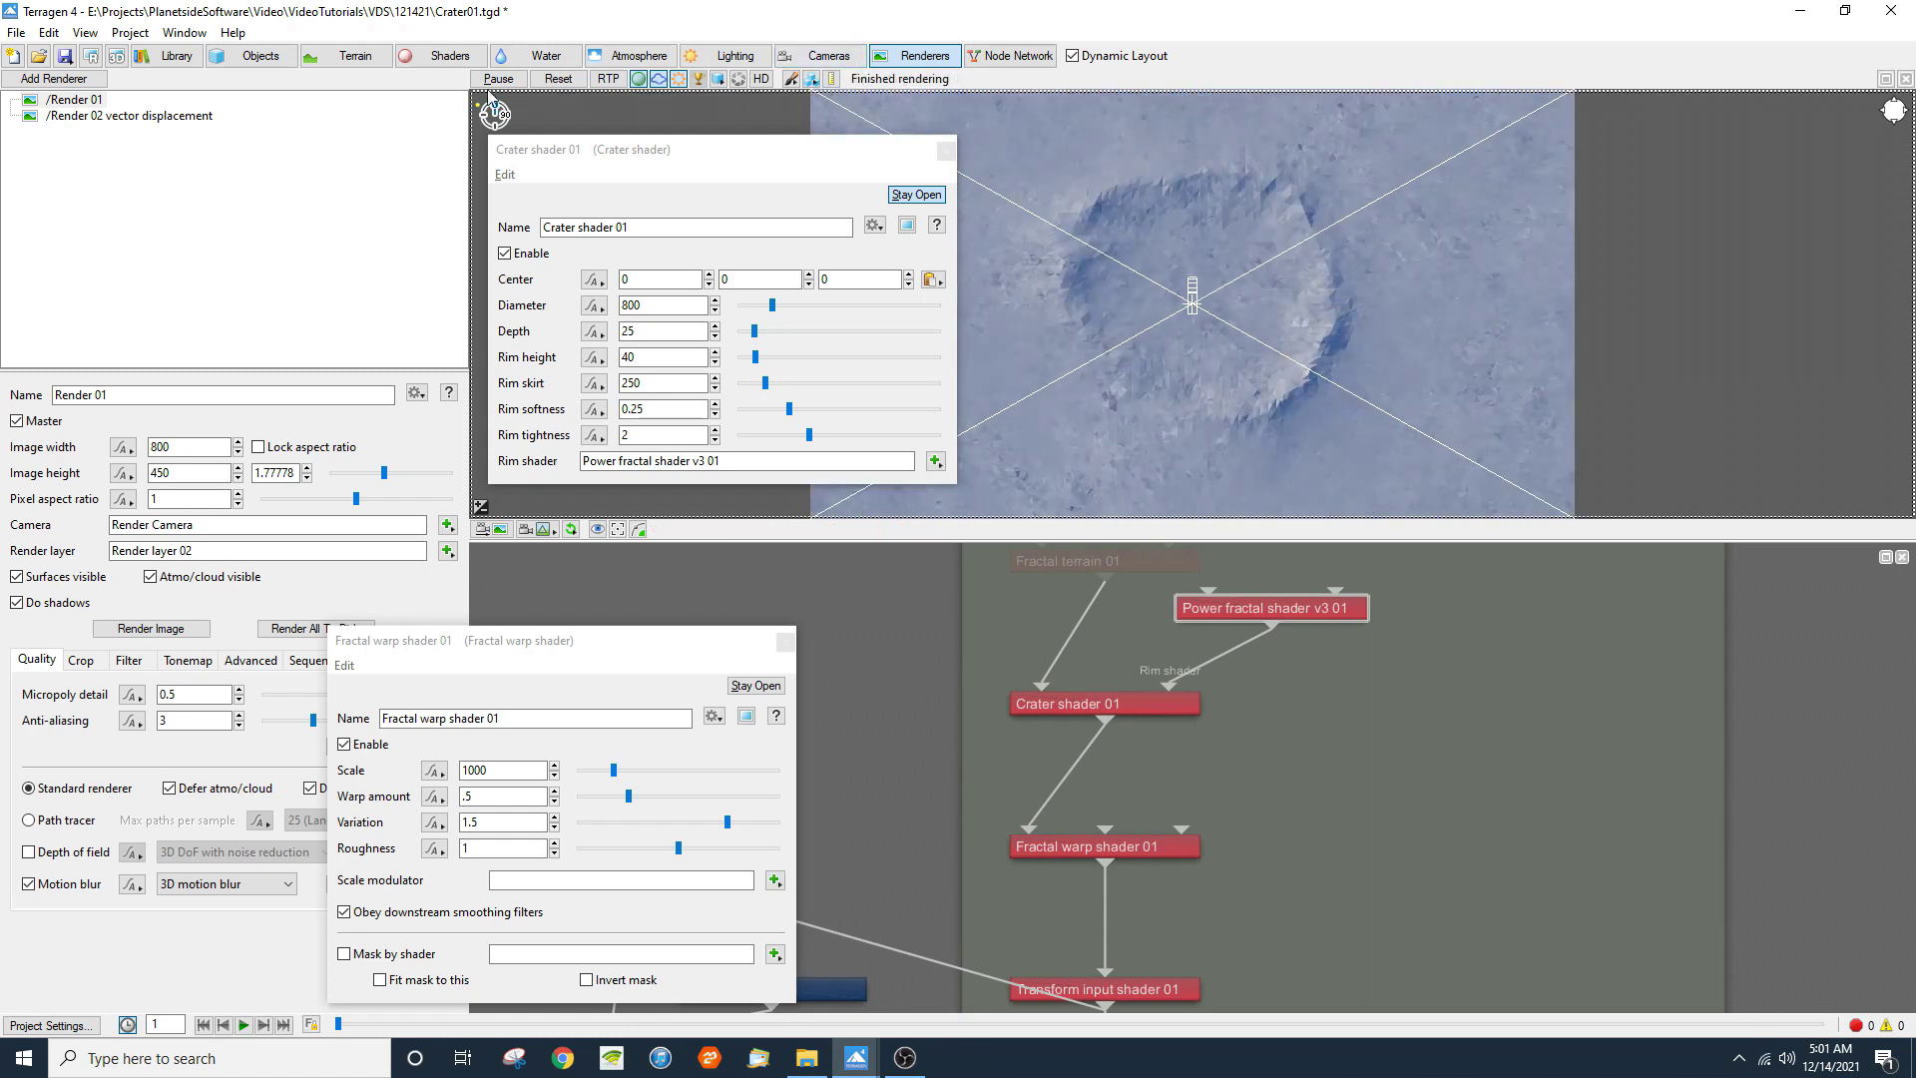
left_click(187, 114)
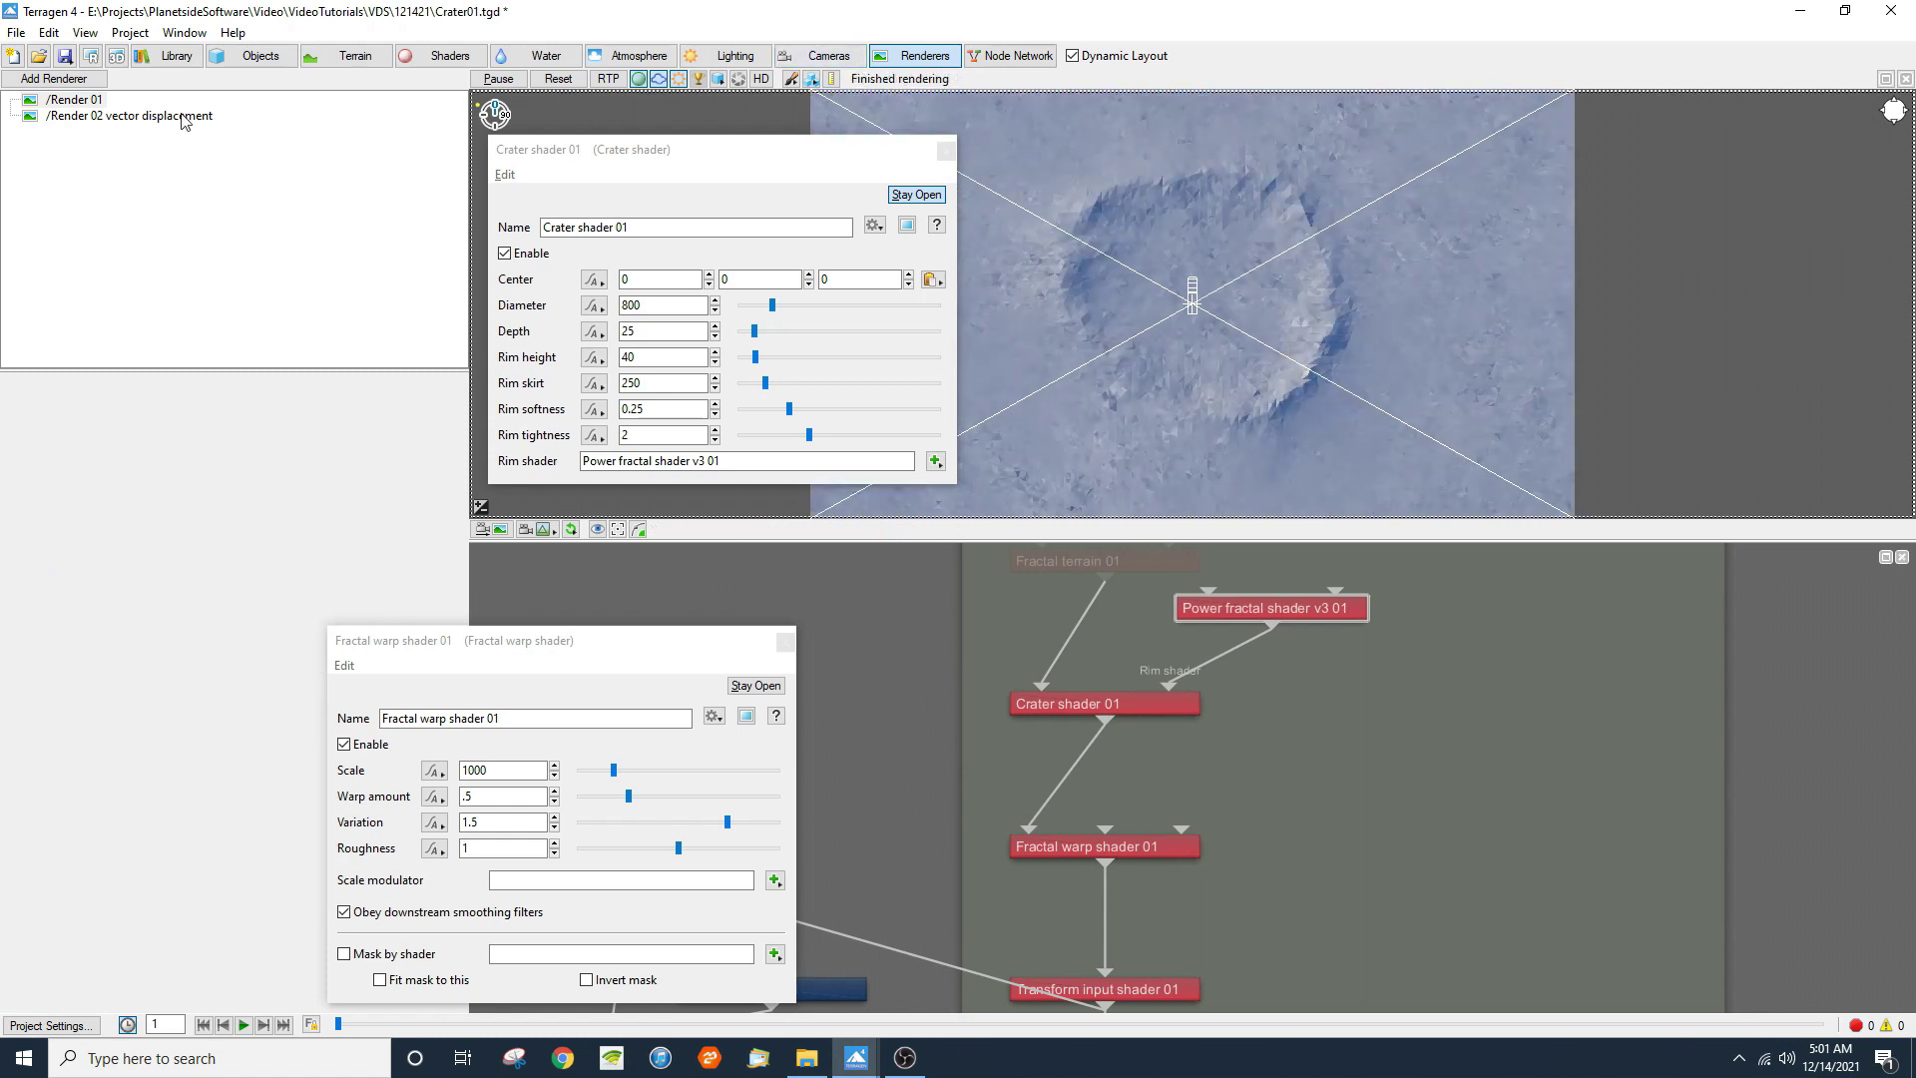
left_click(556, 81)
left_click(882, 358)
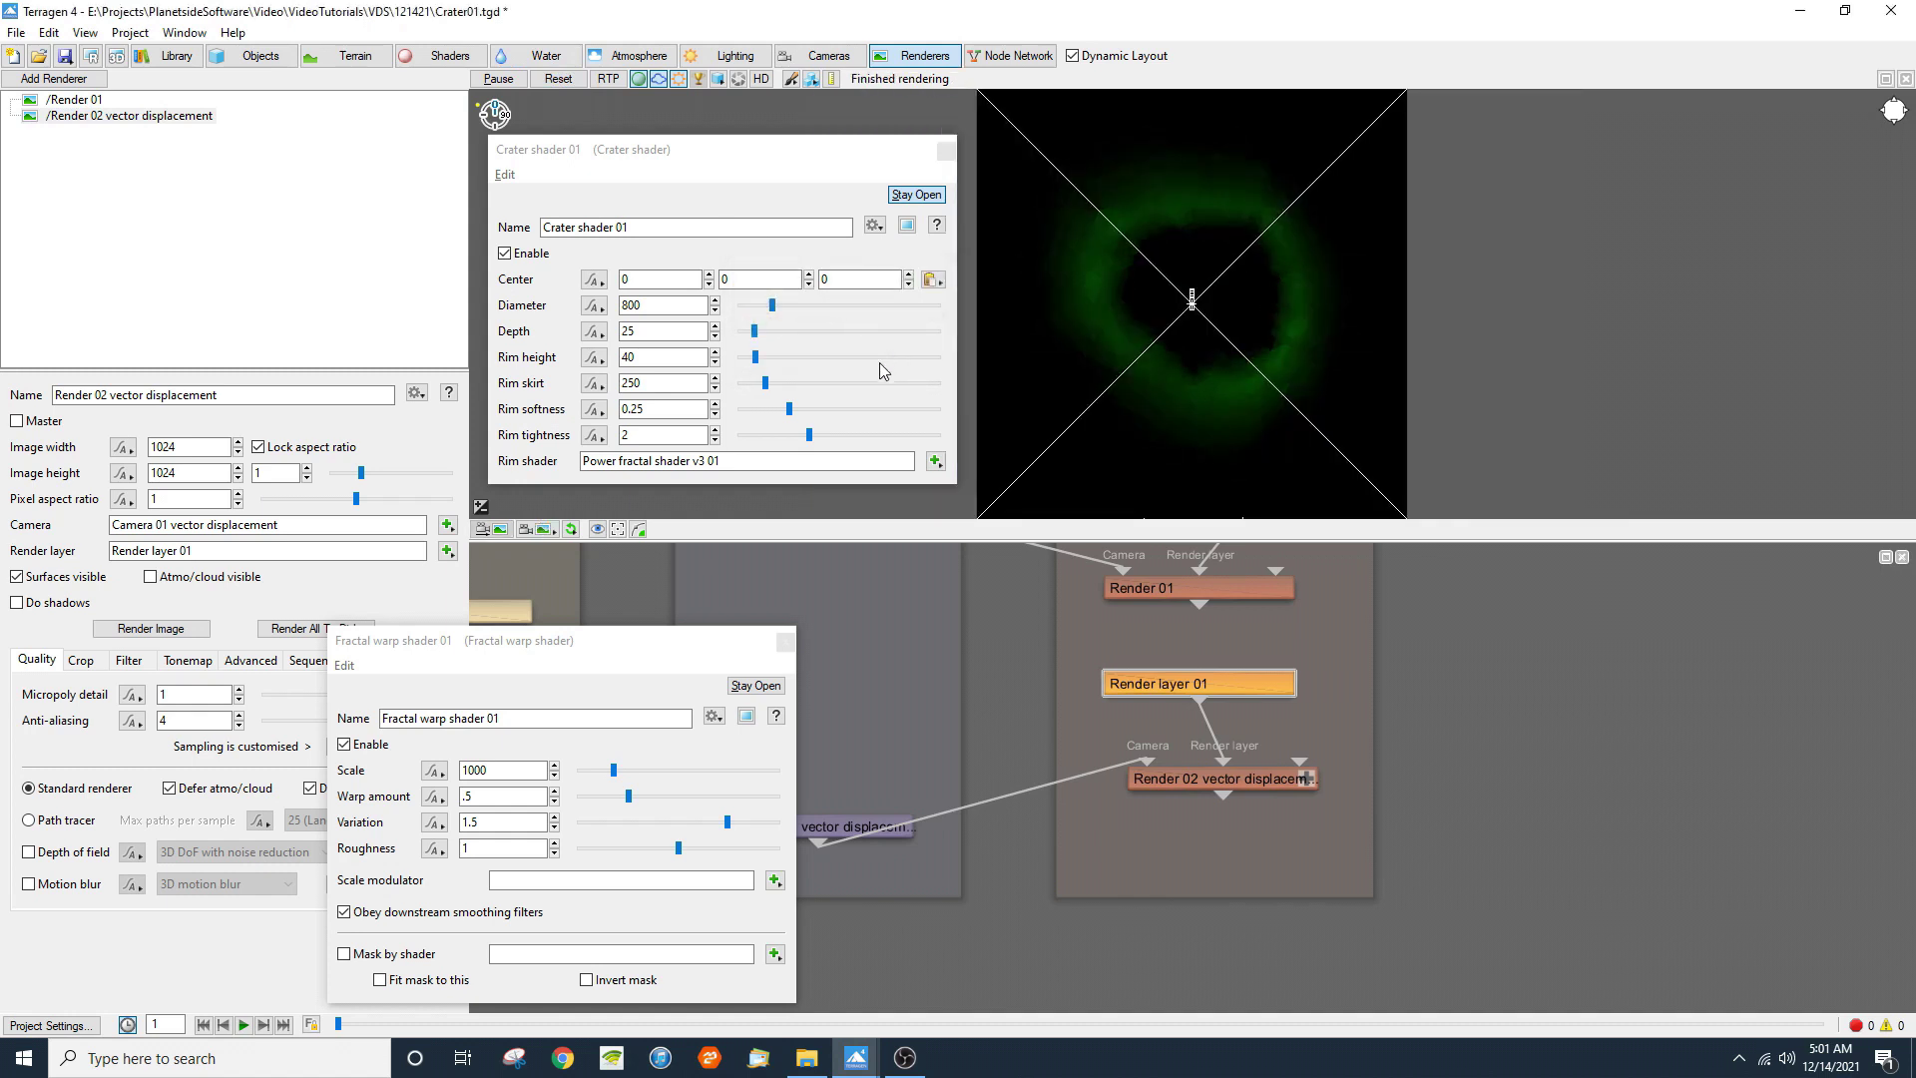
left_click(785, 640)
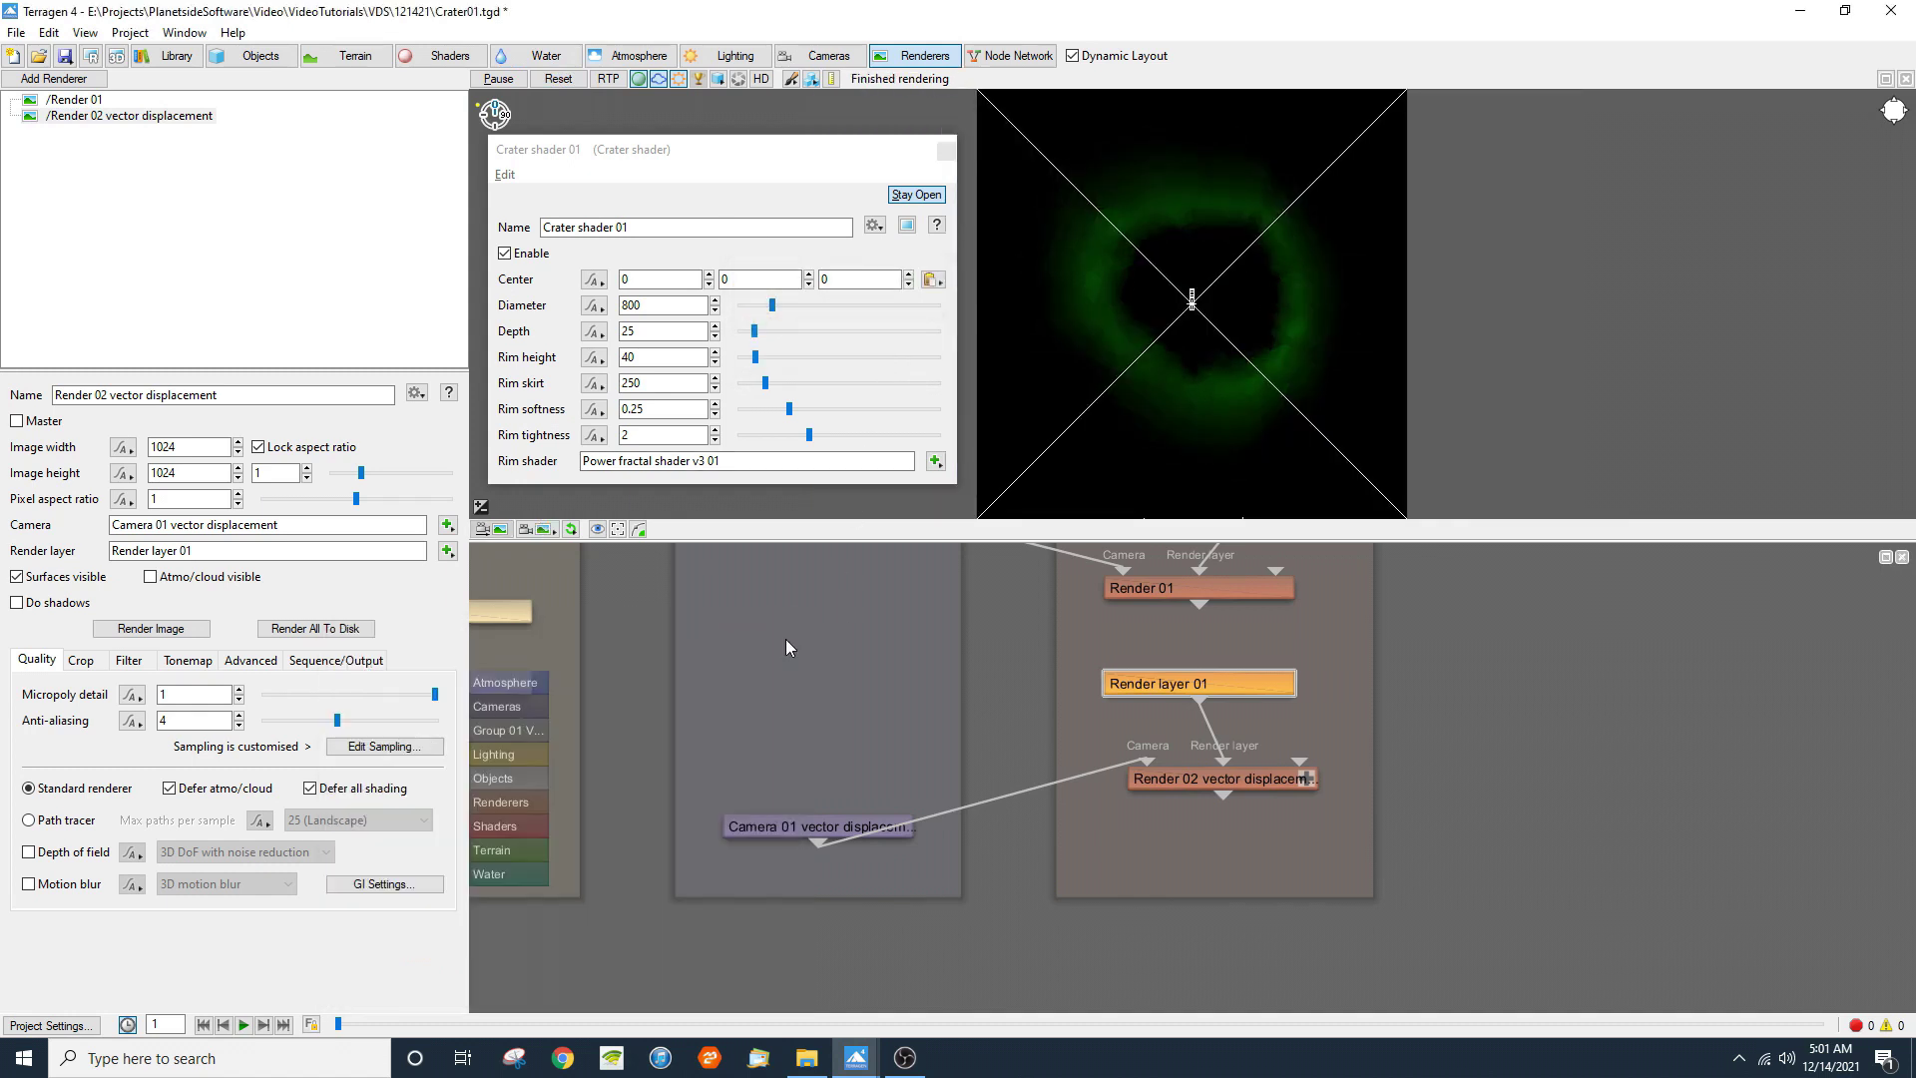
left_click(945, 151)
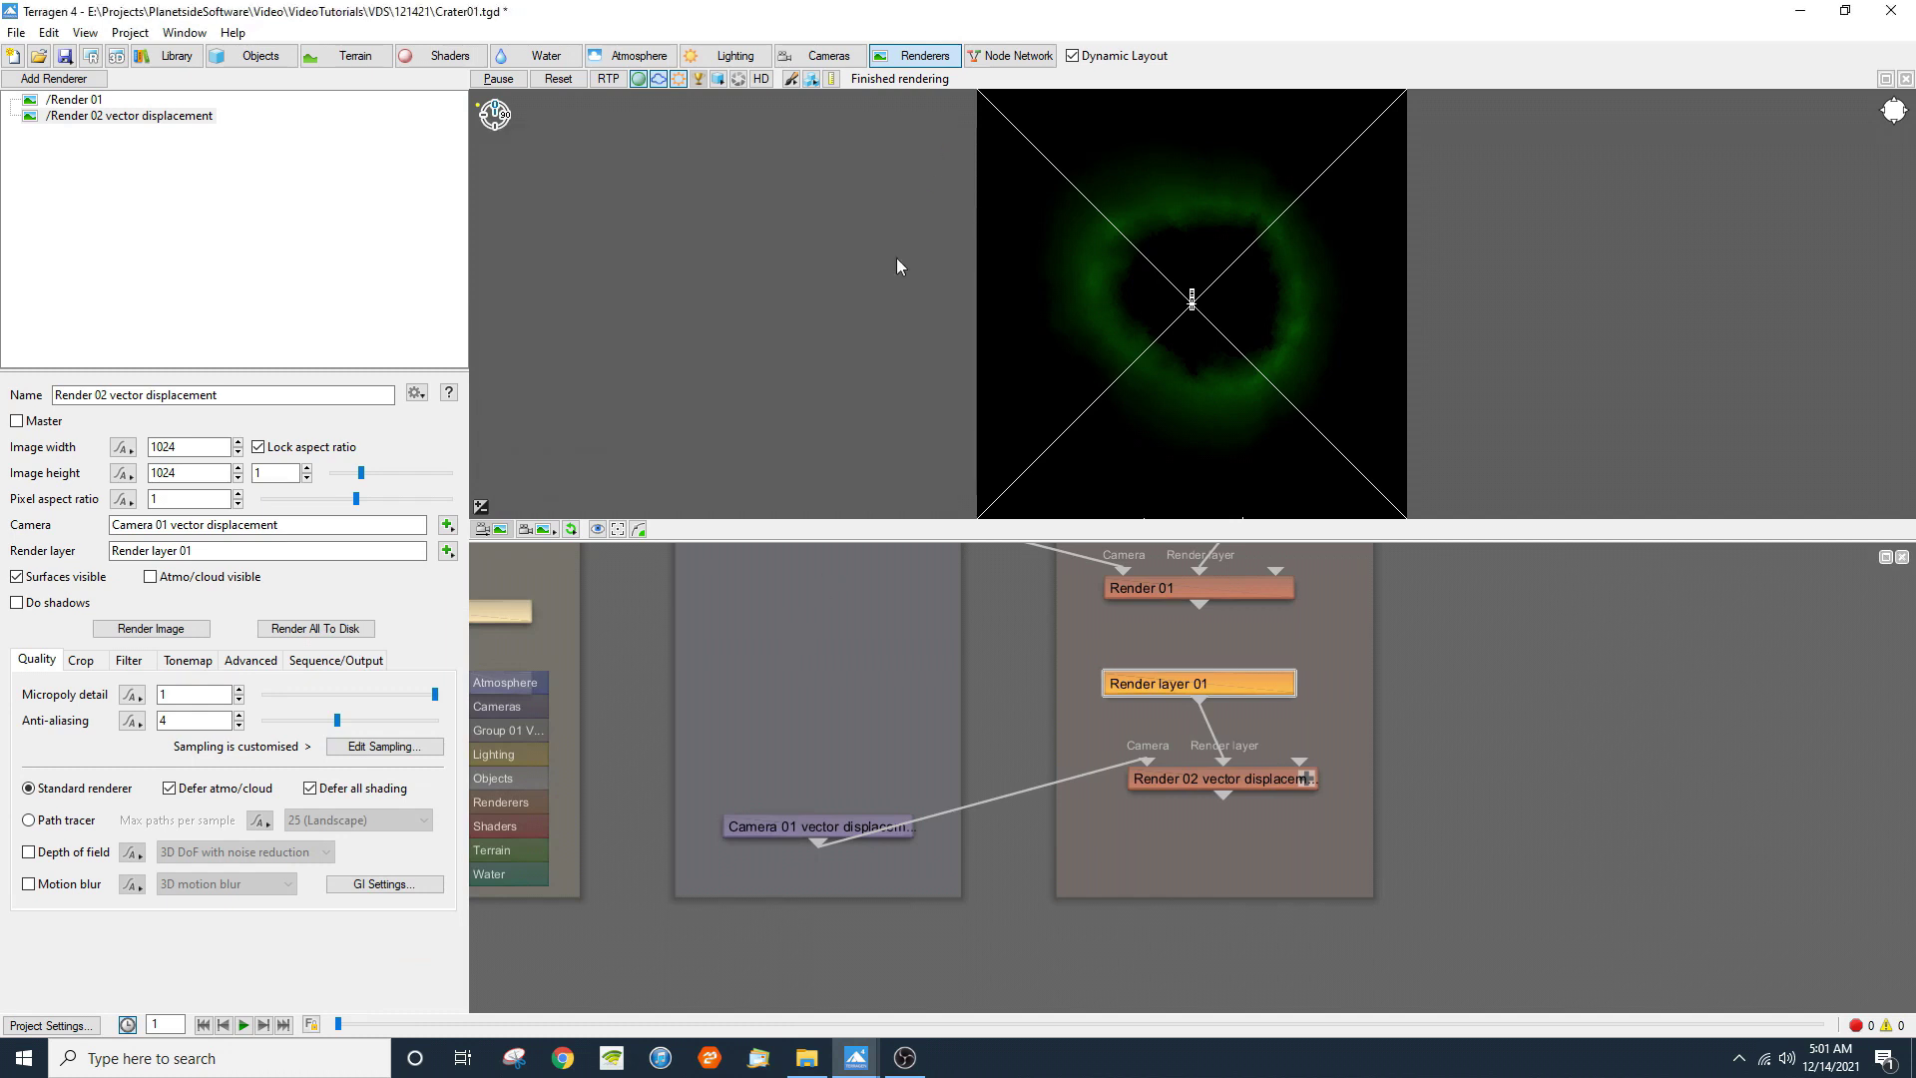
Step: Set the X translation of Transform input shader 01 in the terrain nodes to -75
left_click(510, 851)
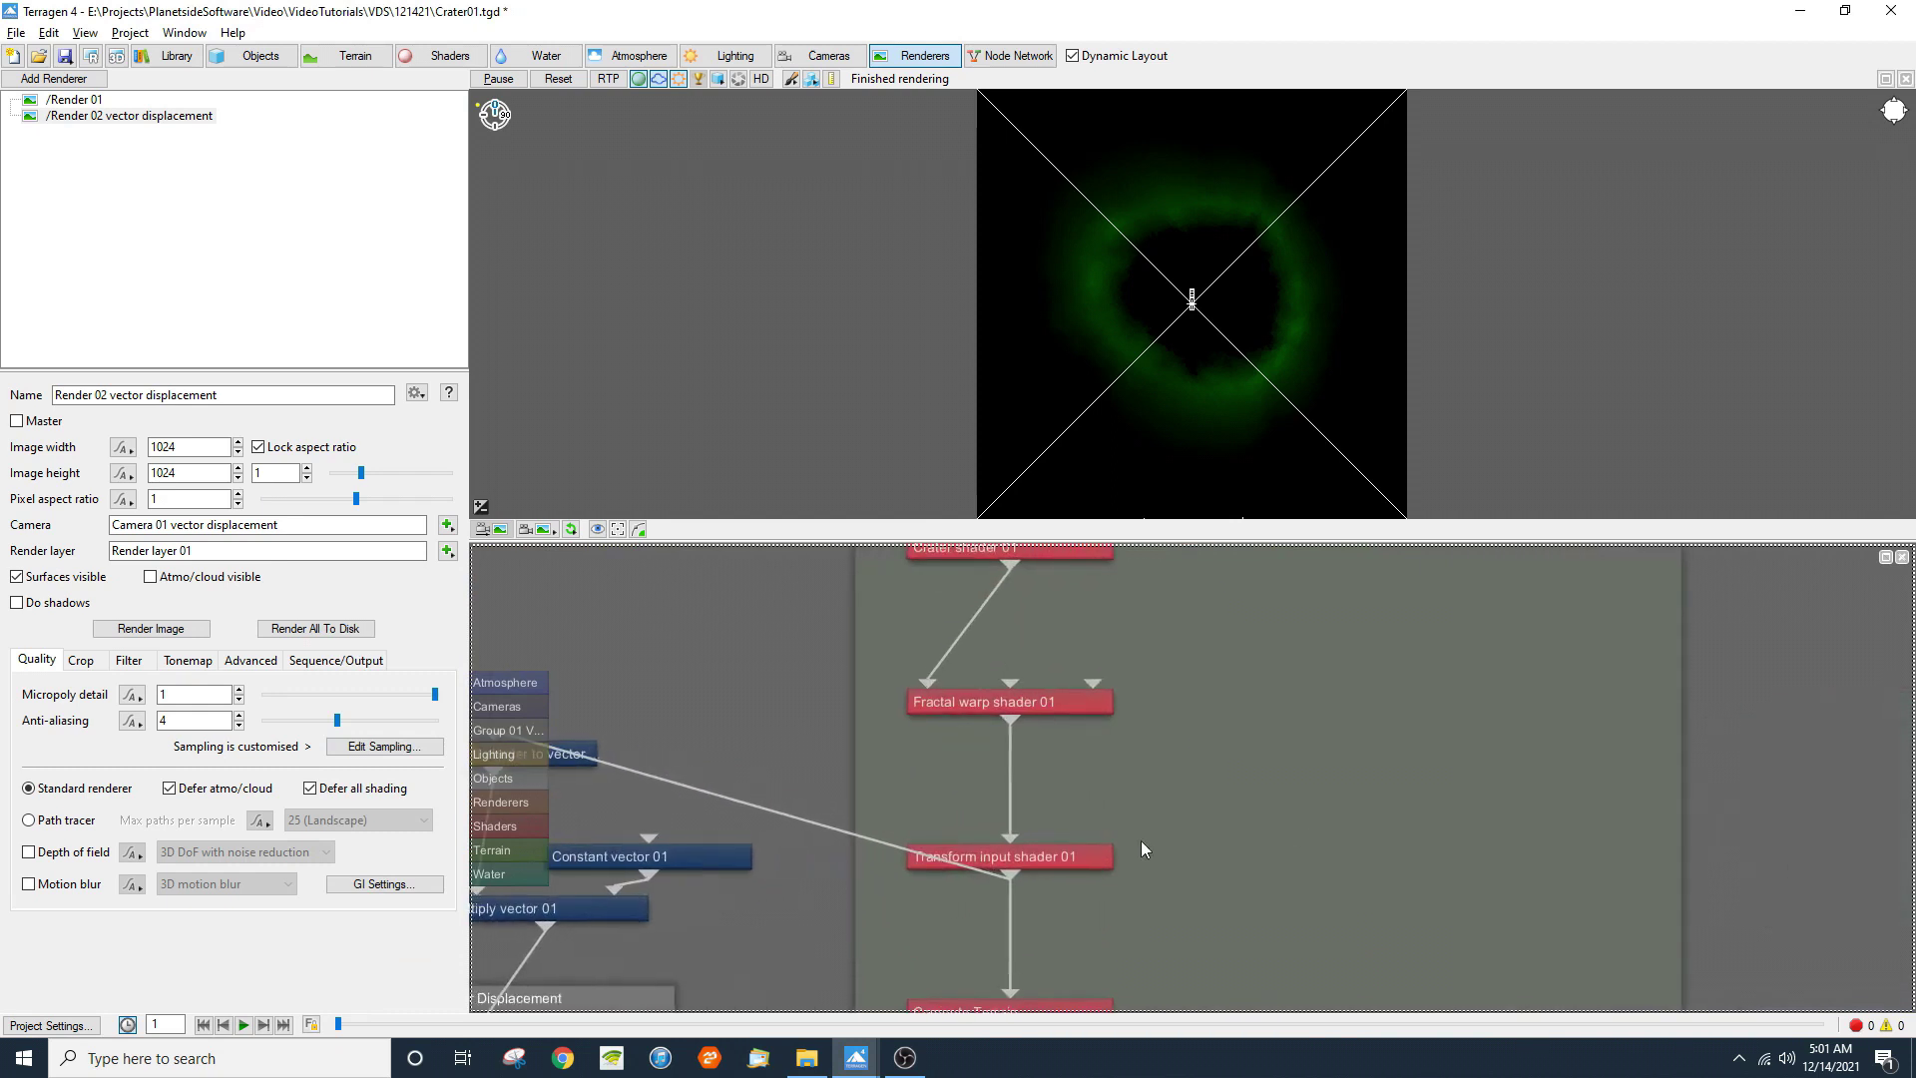
double_click(1144, 751)
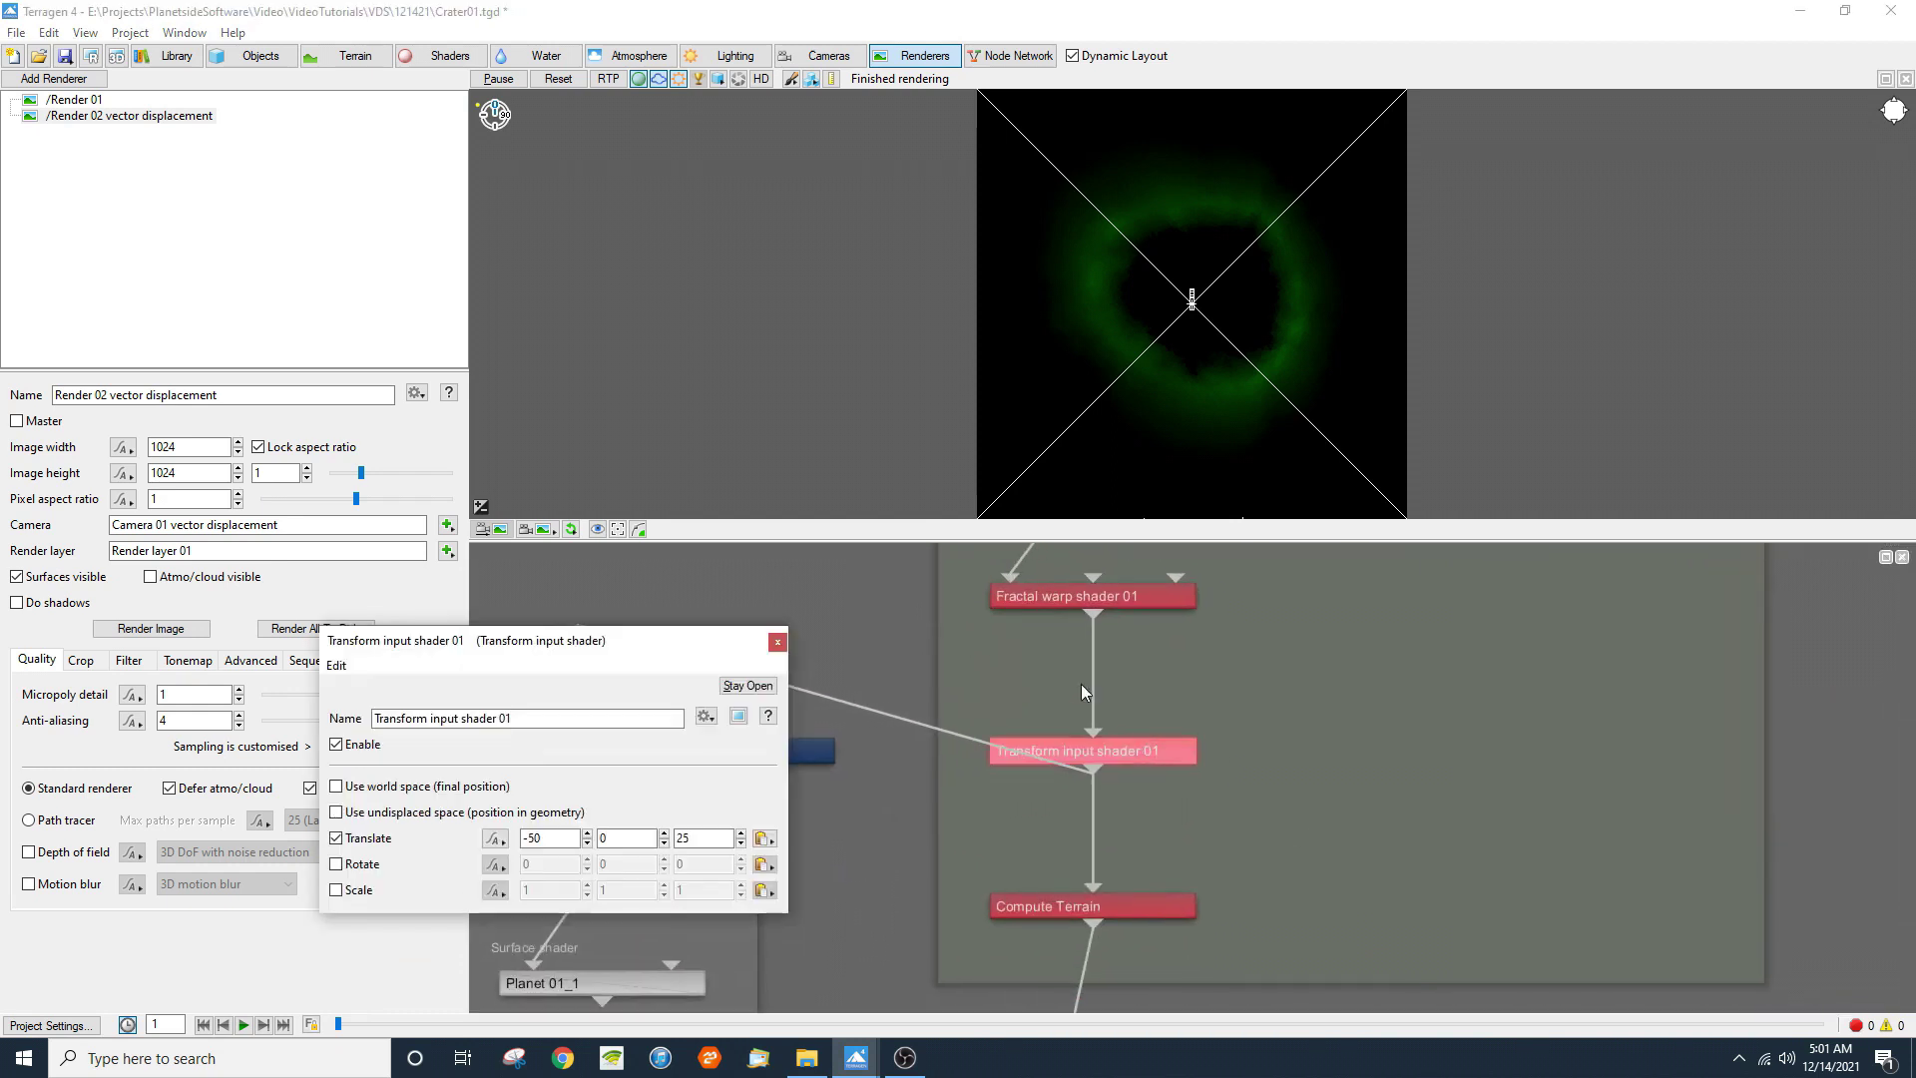
left_click(530, 840)
double_click(530, 840)
type("-75")
left_click(778, 644)
Step: Save the project as Crater02.tgd and render the sequence from Render 02 vector displacement
left_click(65, 56)
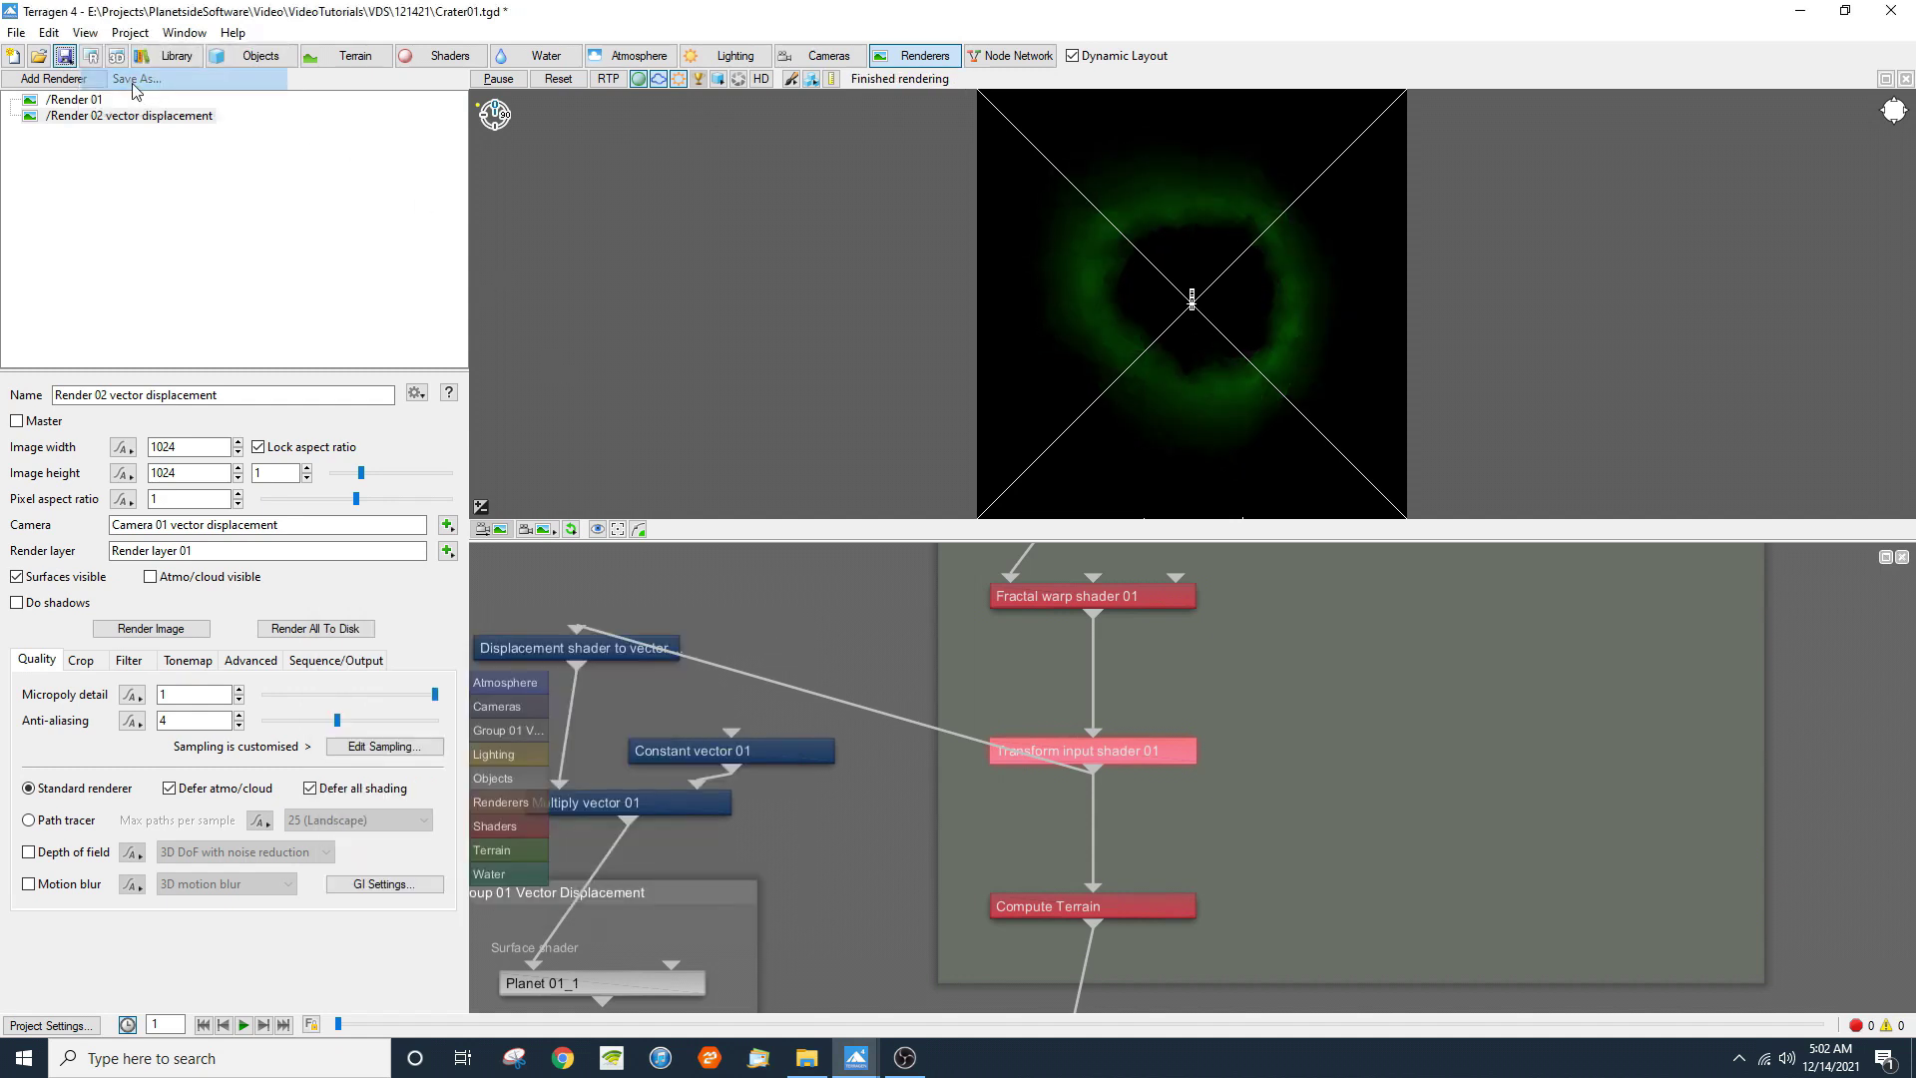
left_click(135, 80)
left_click(192, 915)
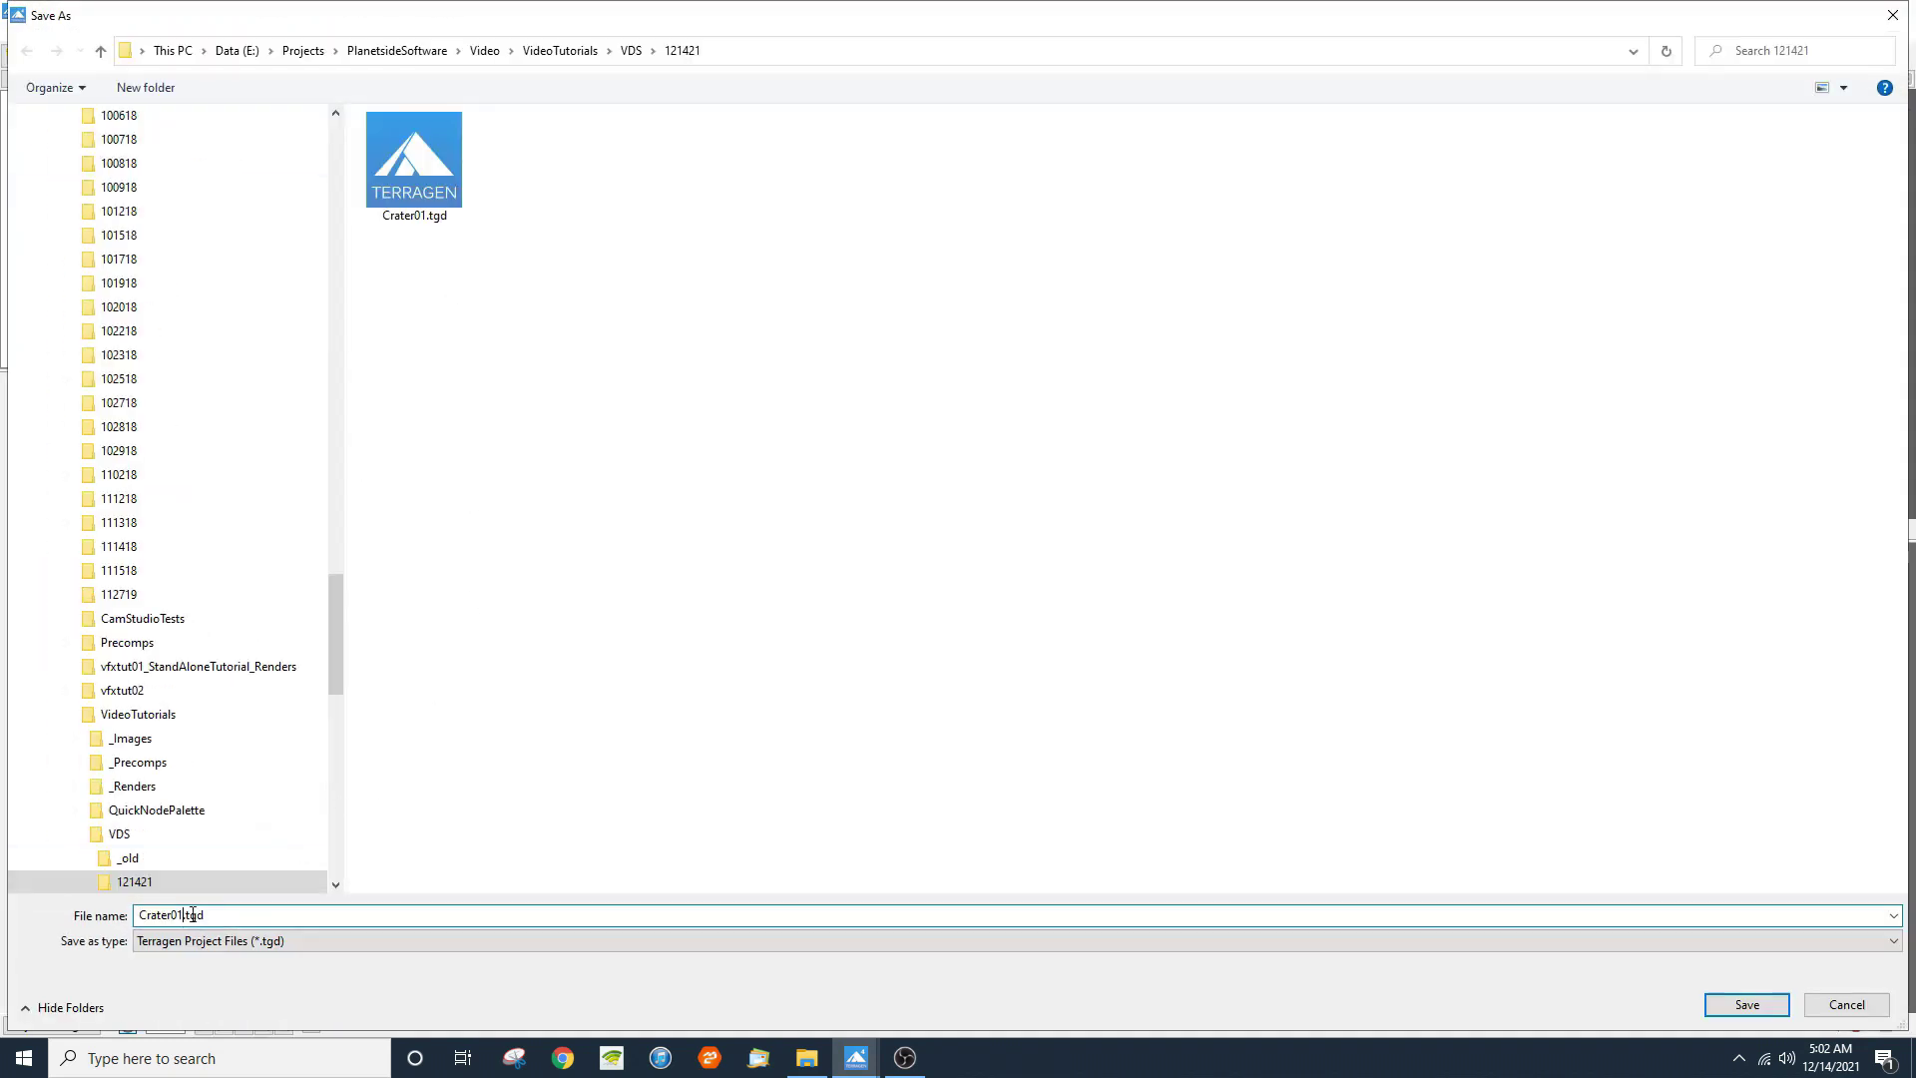
type("2")
key("Return")
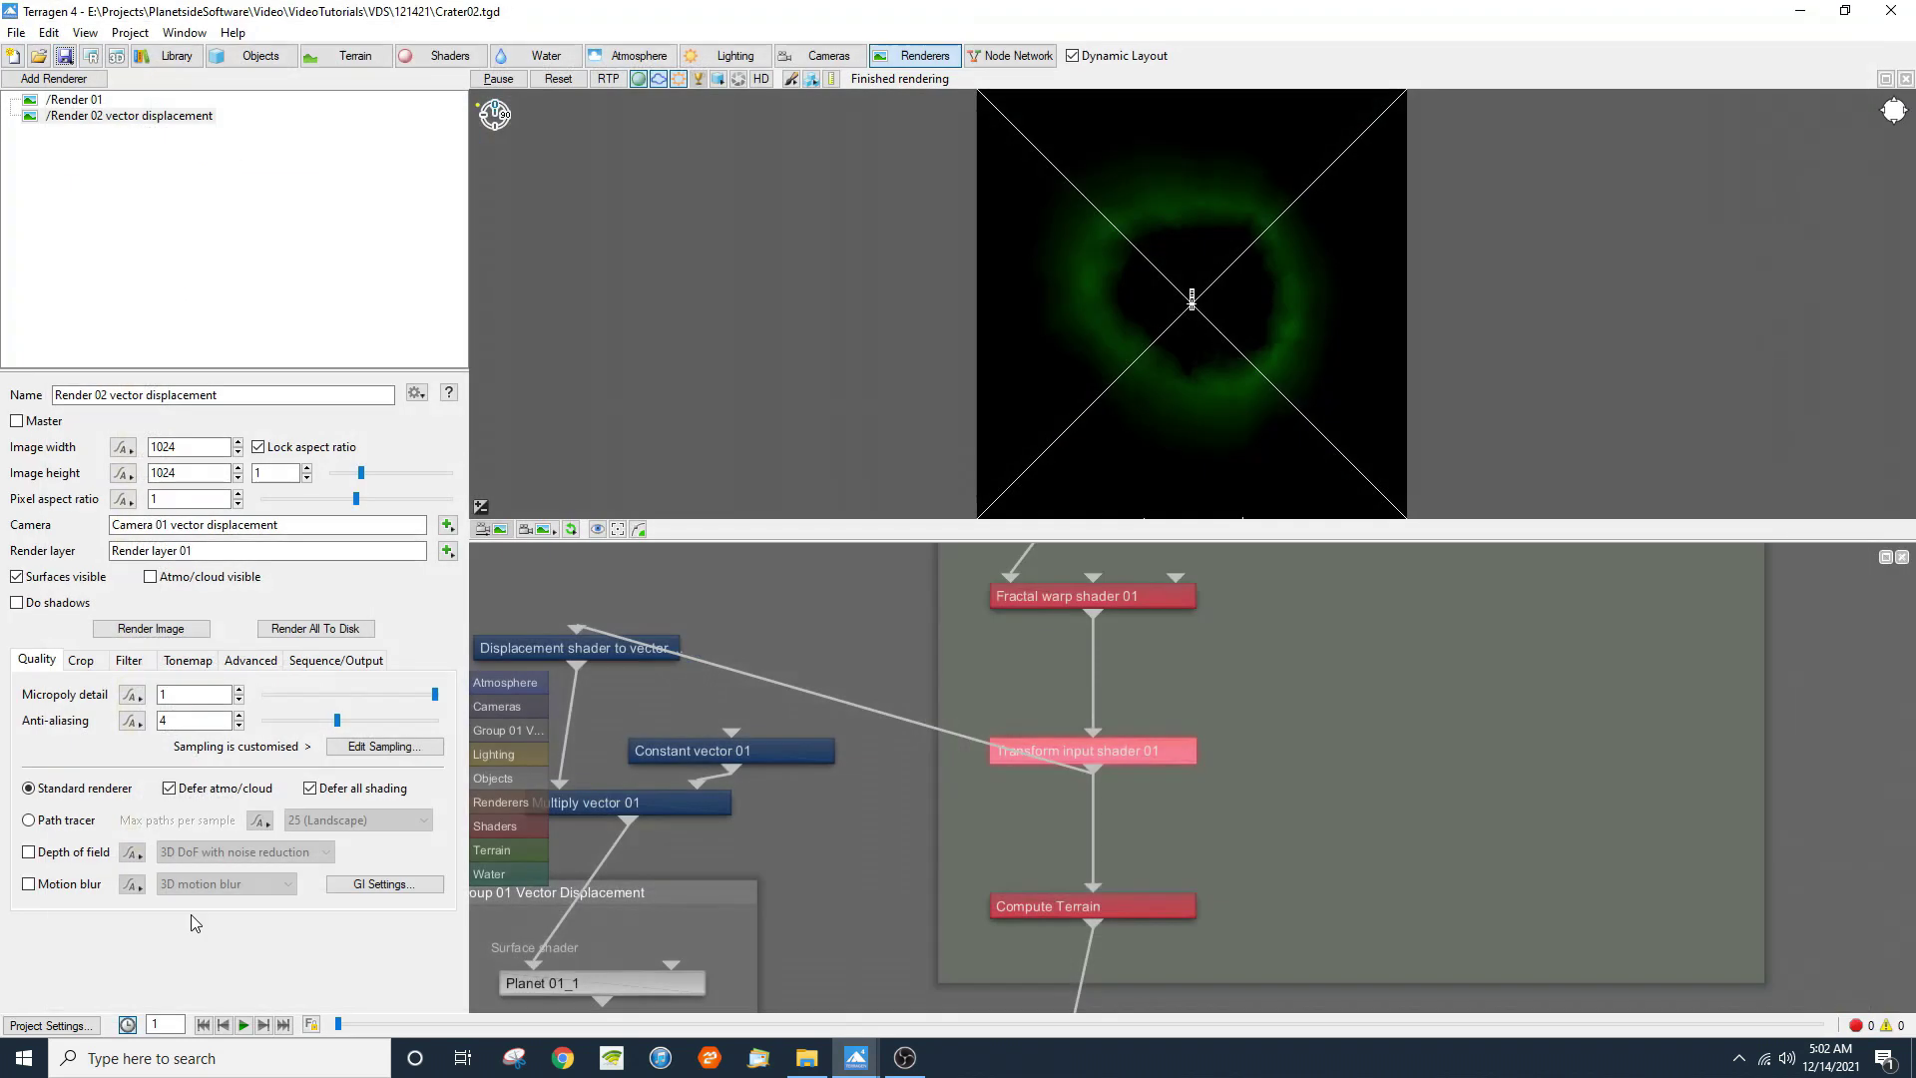
left_click(353, 661)
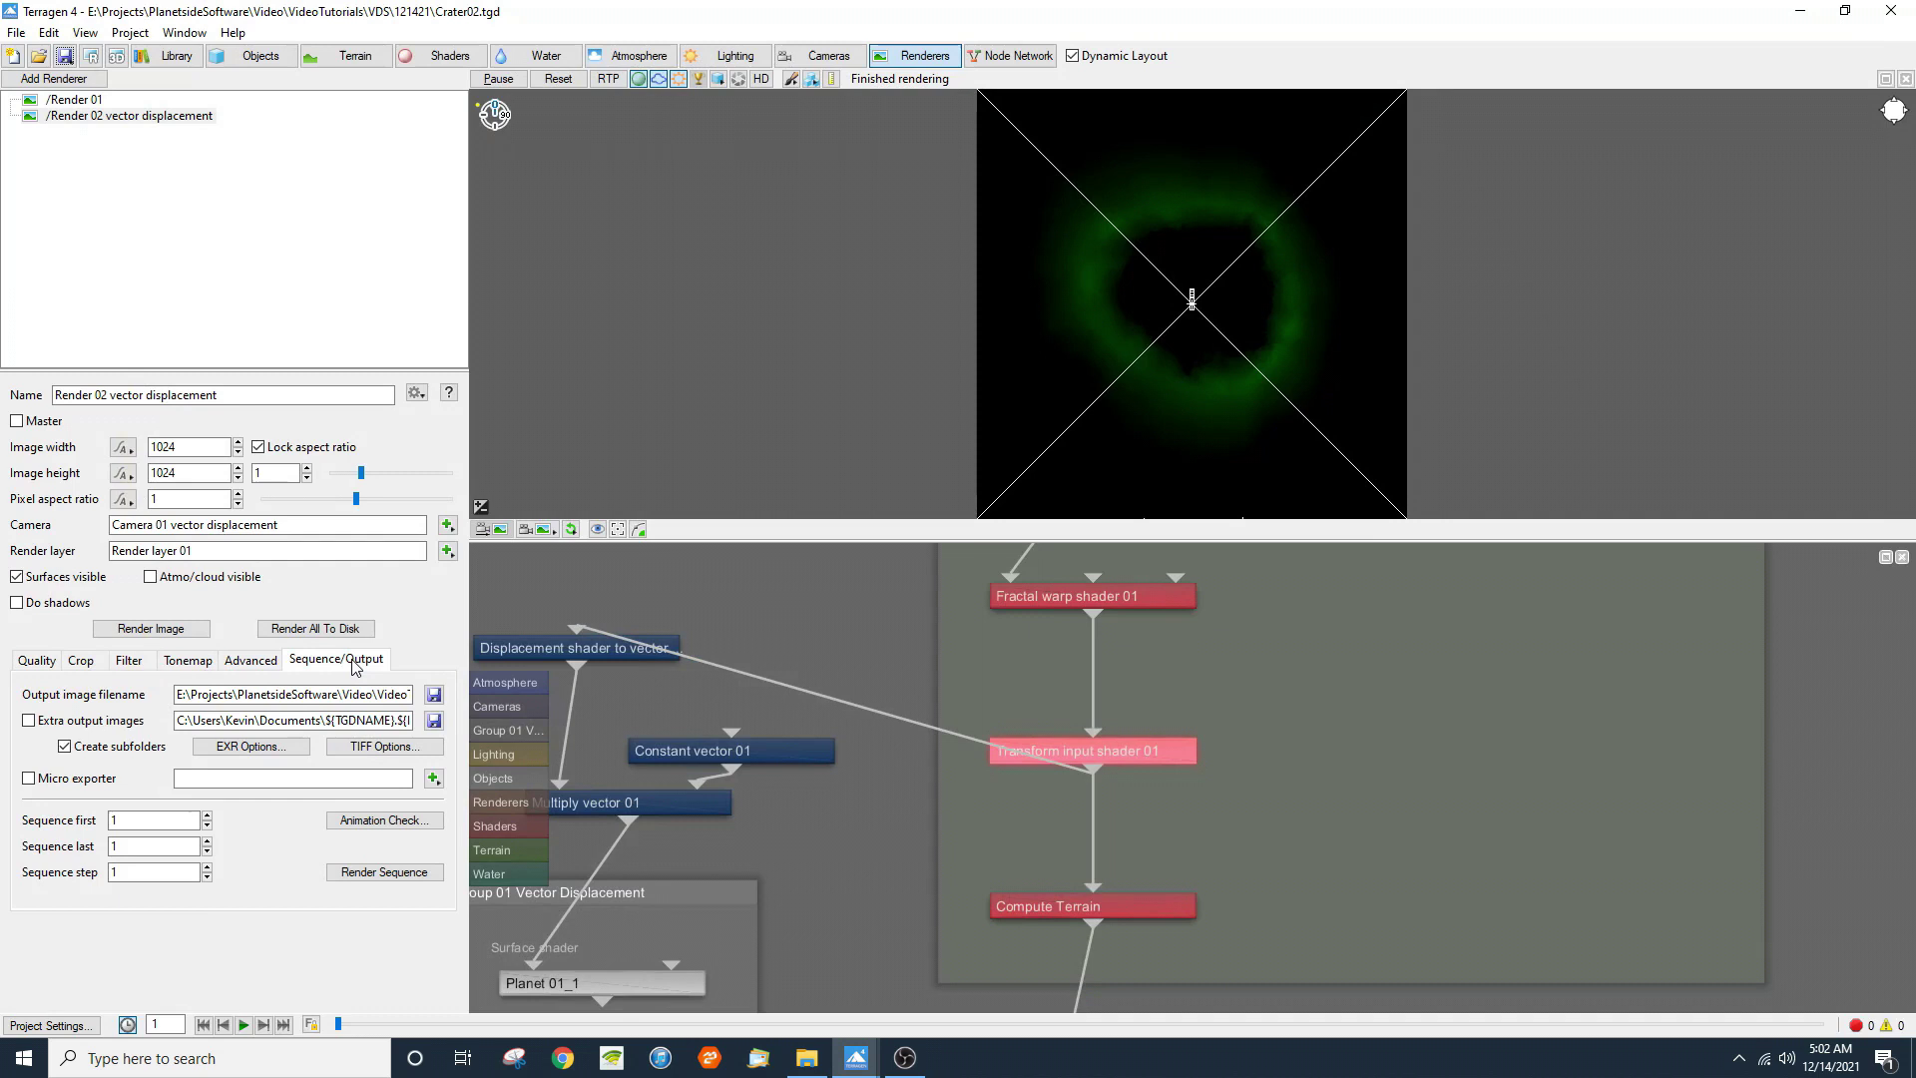
left_click(362, 874)
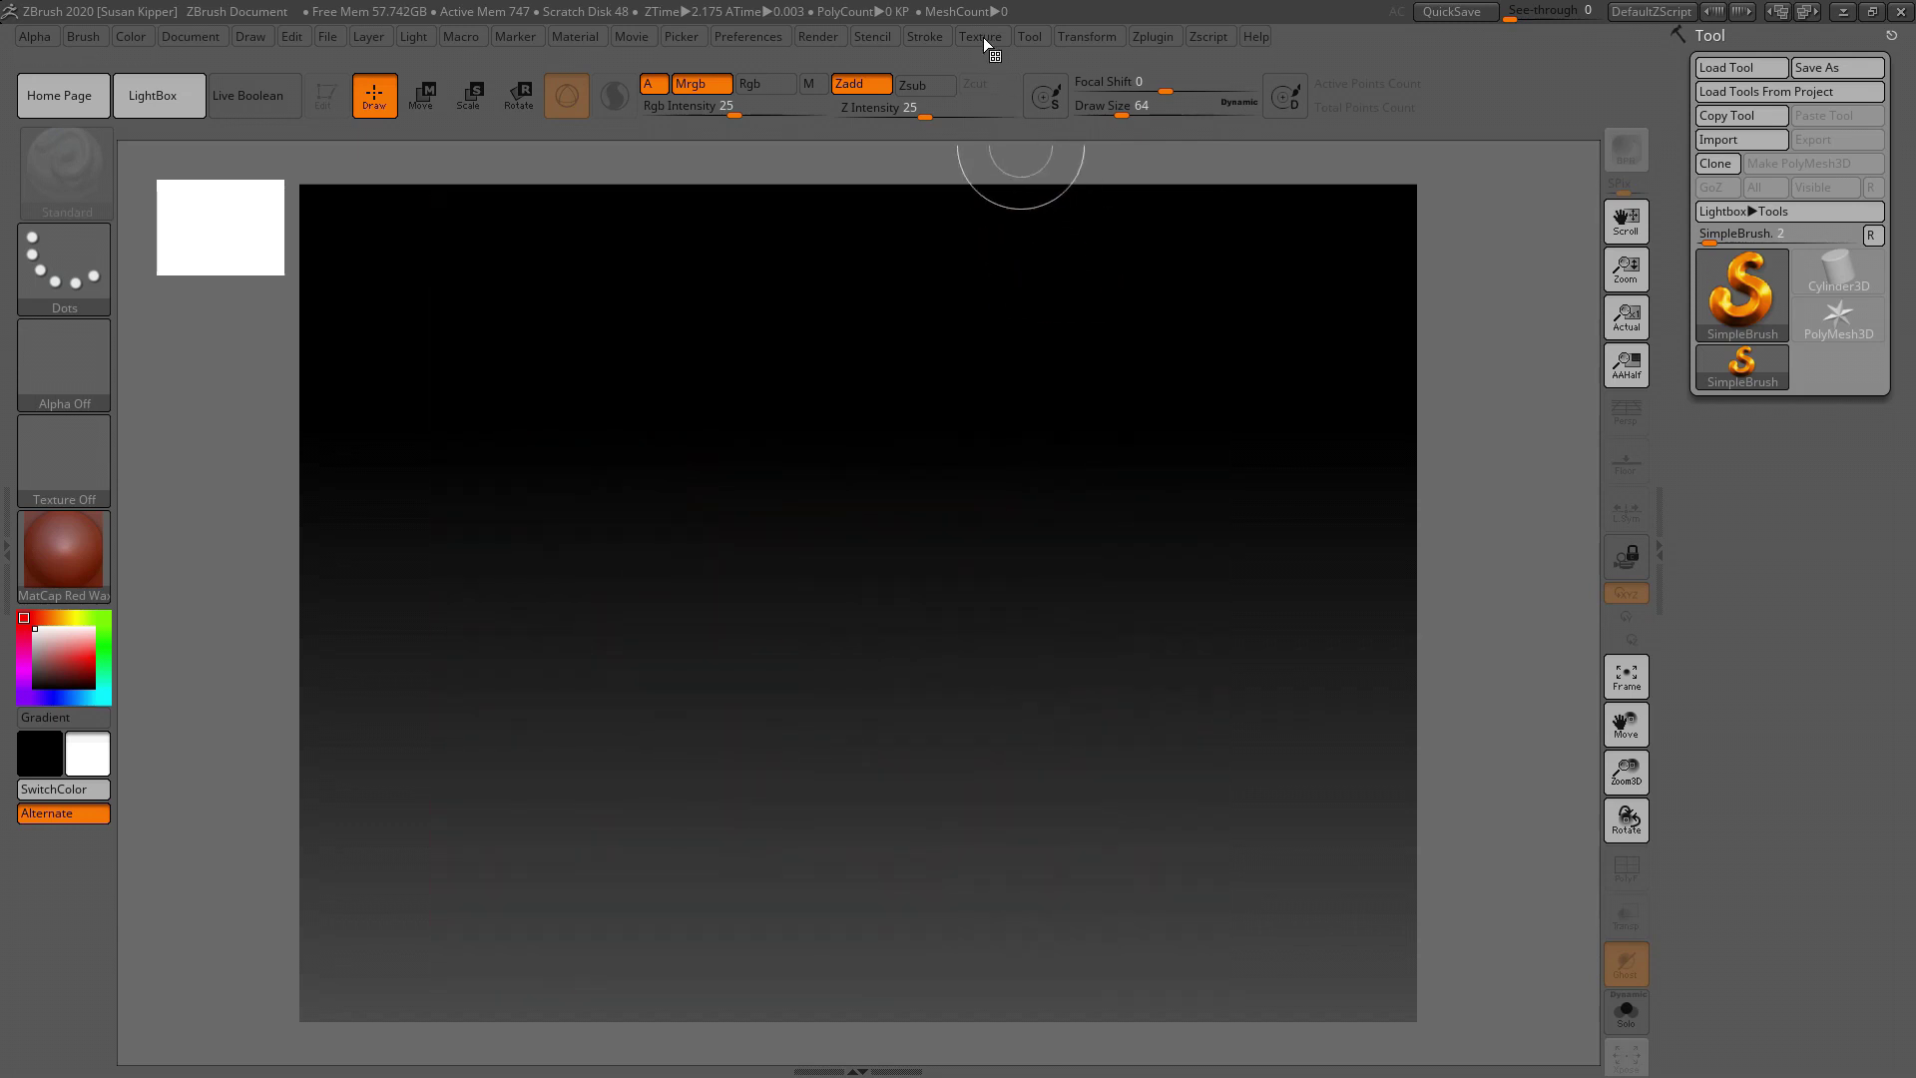
Step: In ZBrush, dock the Texture palette and import Crater01.exr, Crater02.exr, Crater03.0001.exr, Crater04.0001.exr and Crater05.0001.exr as textures
left_click(984, 38)
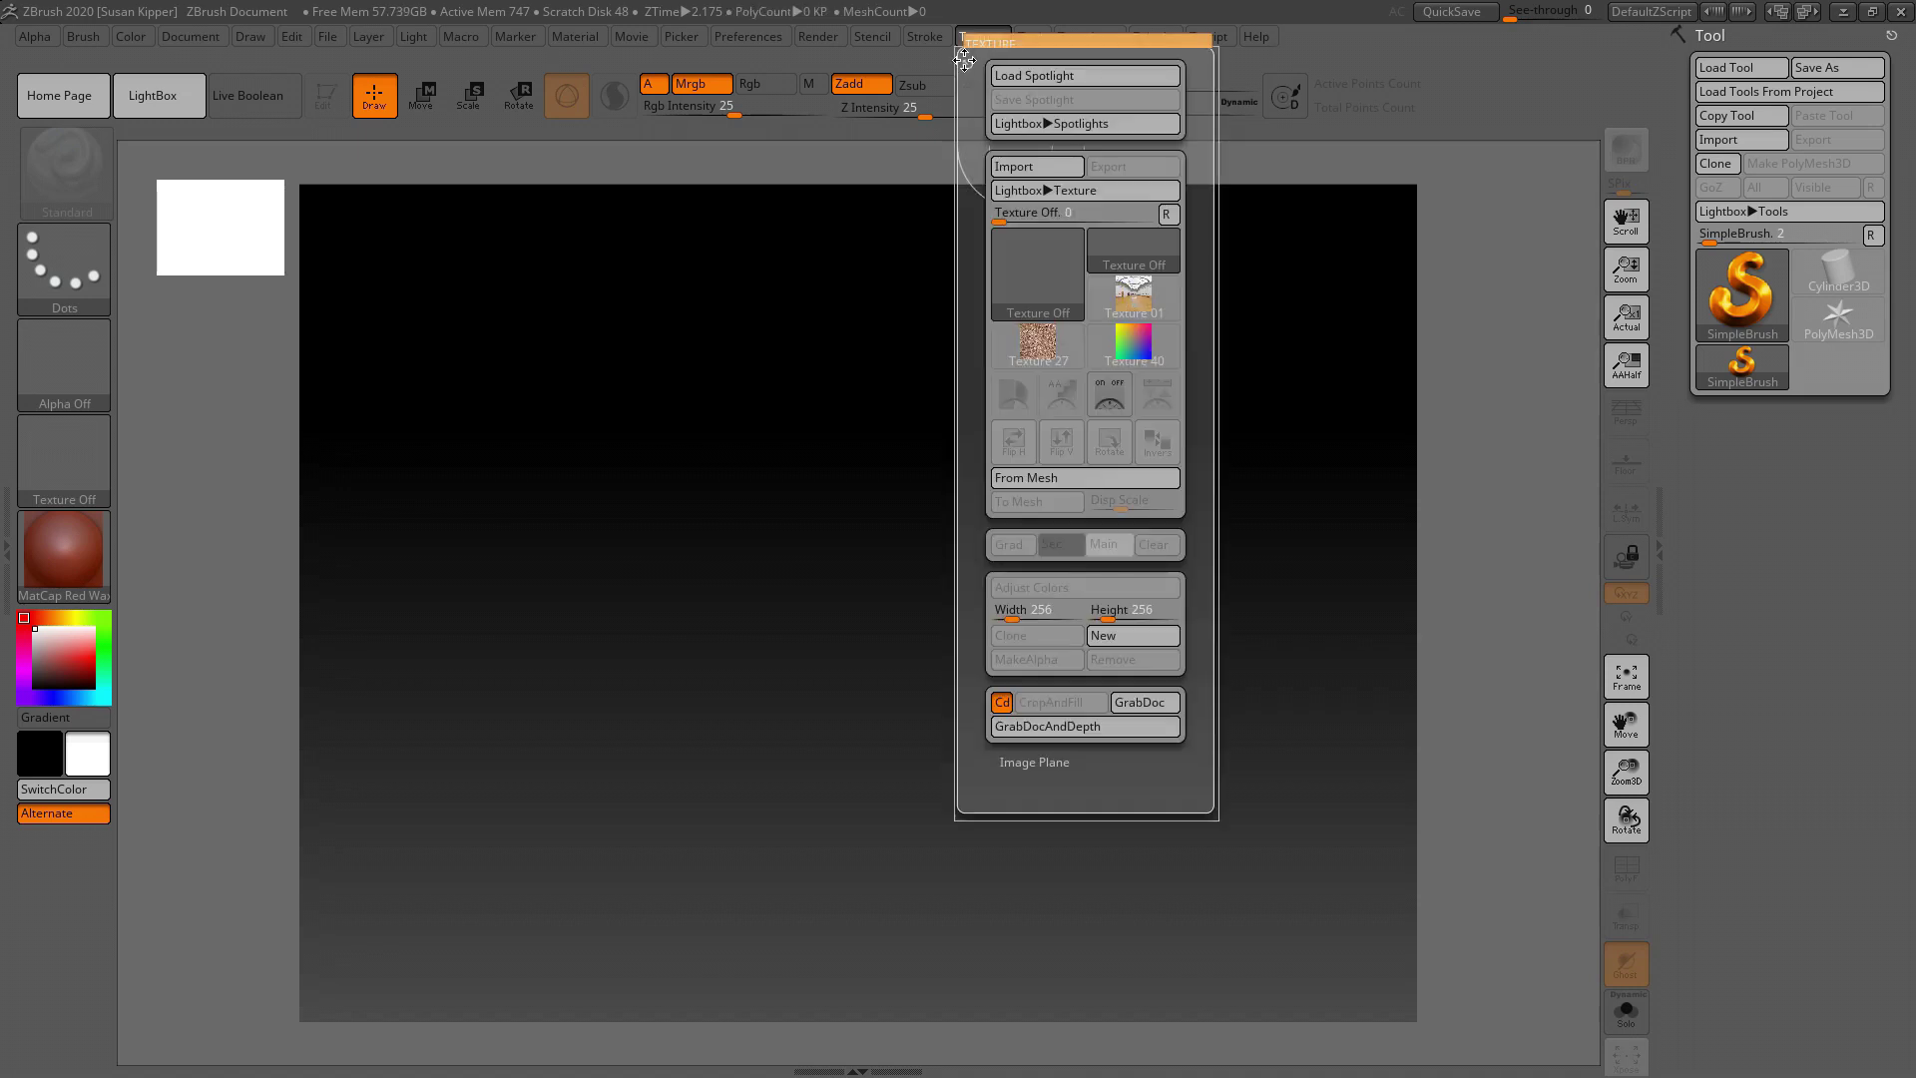
left_click_drag(967, 64, 2, 300)
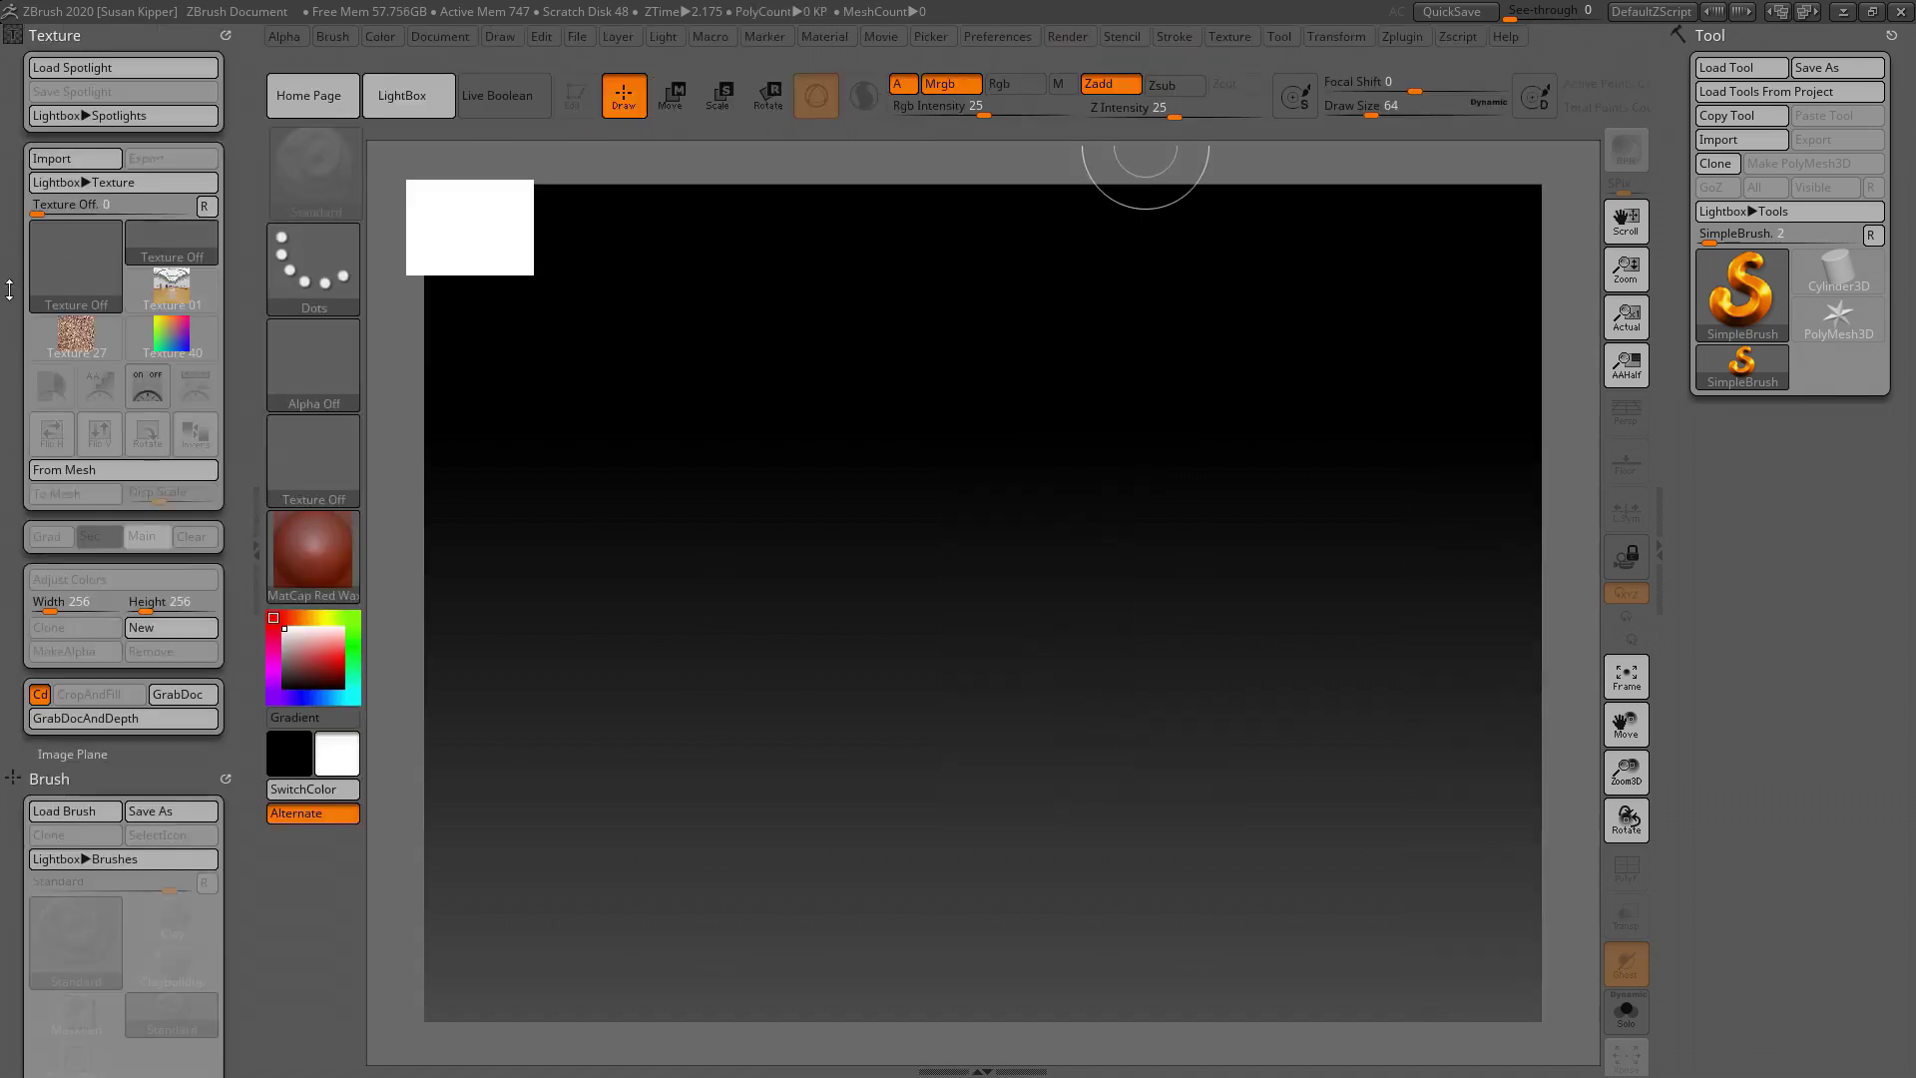
left_click(88, 155)
left_click(828, 484)
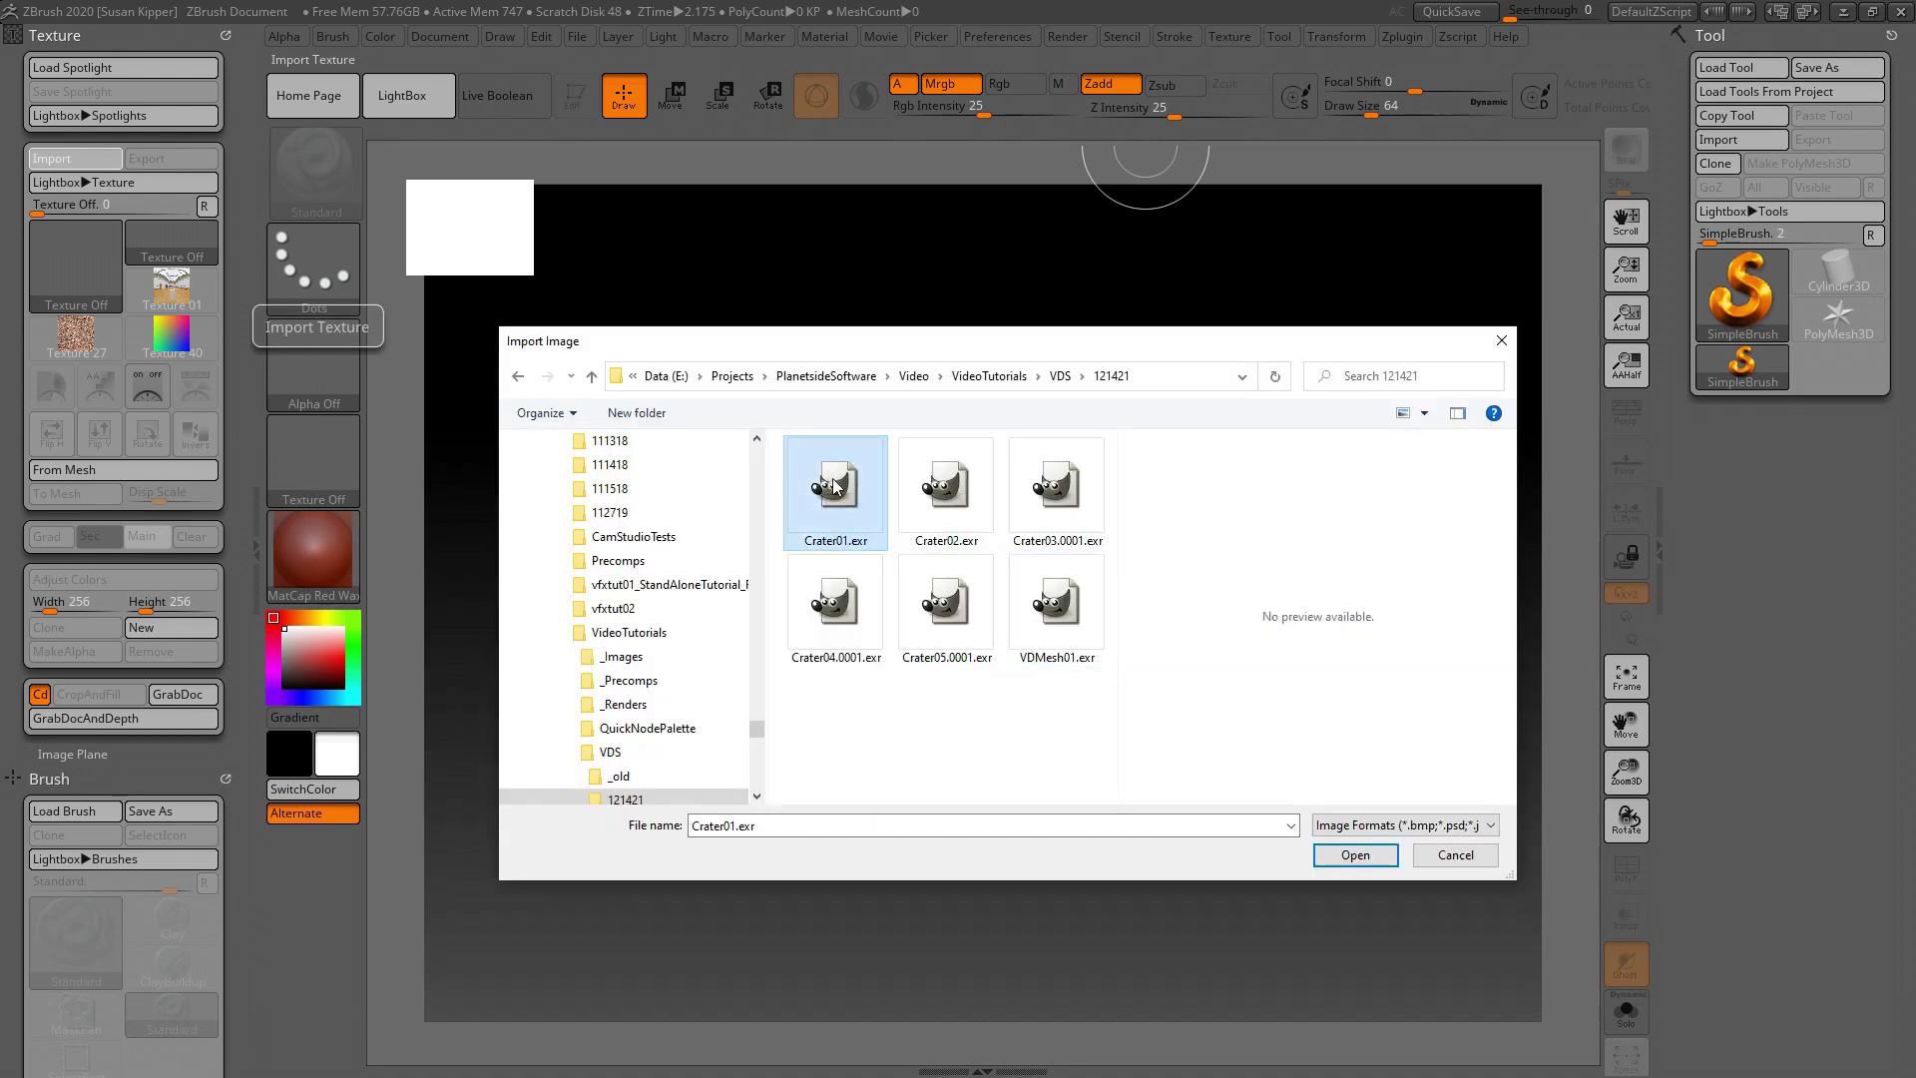
left_click(935, 599, "shift")
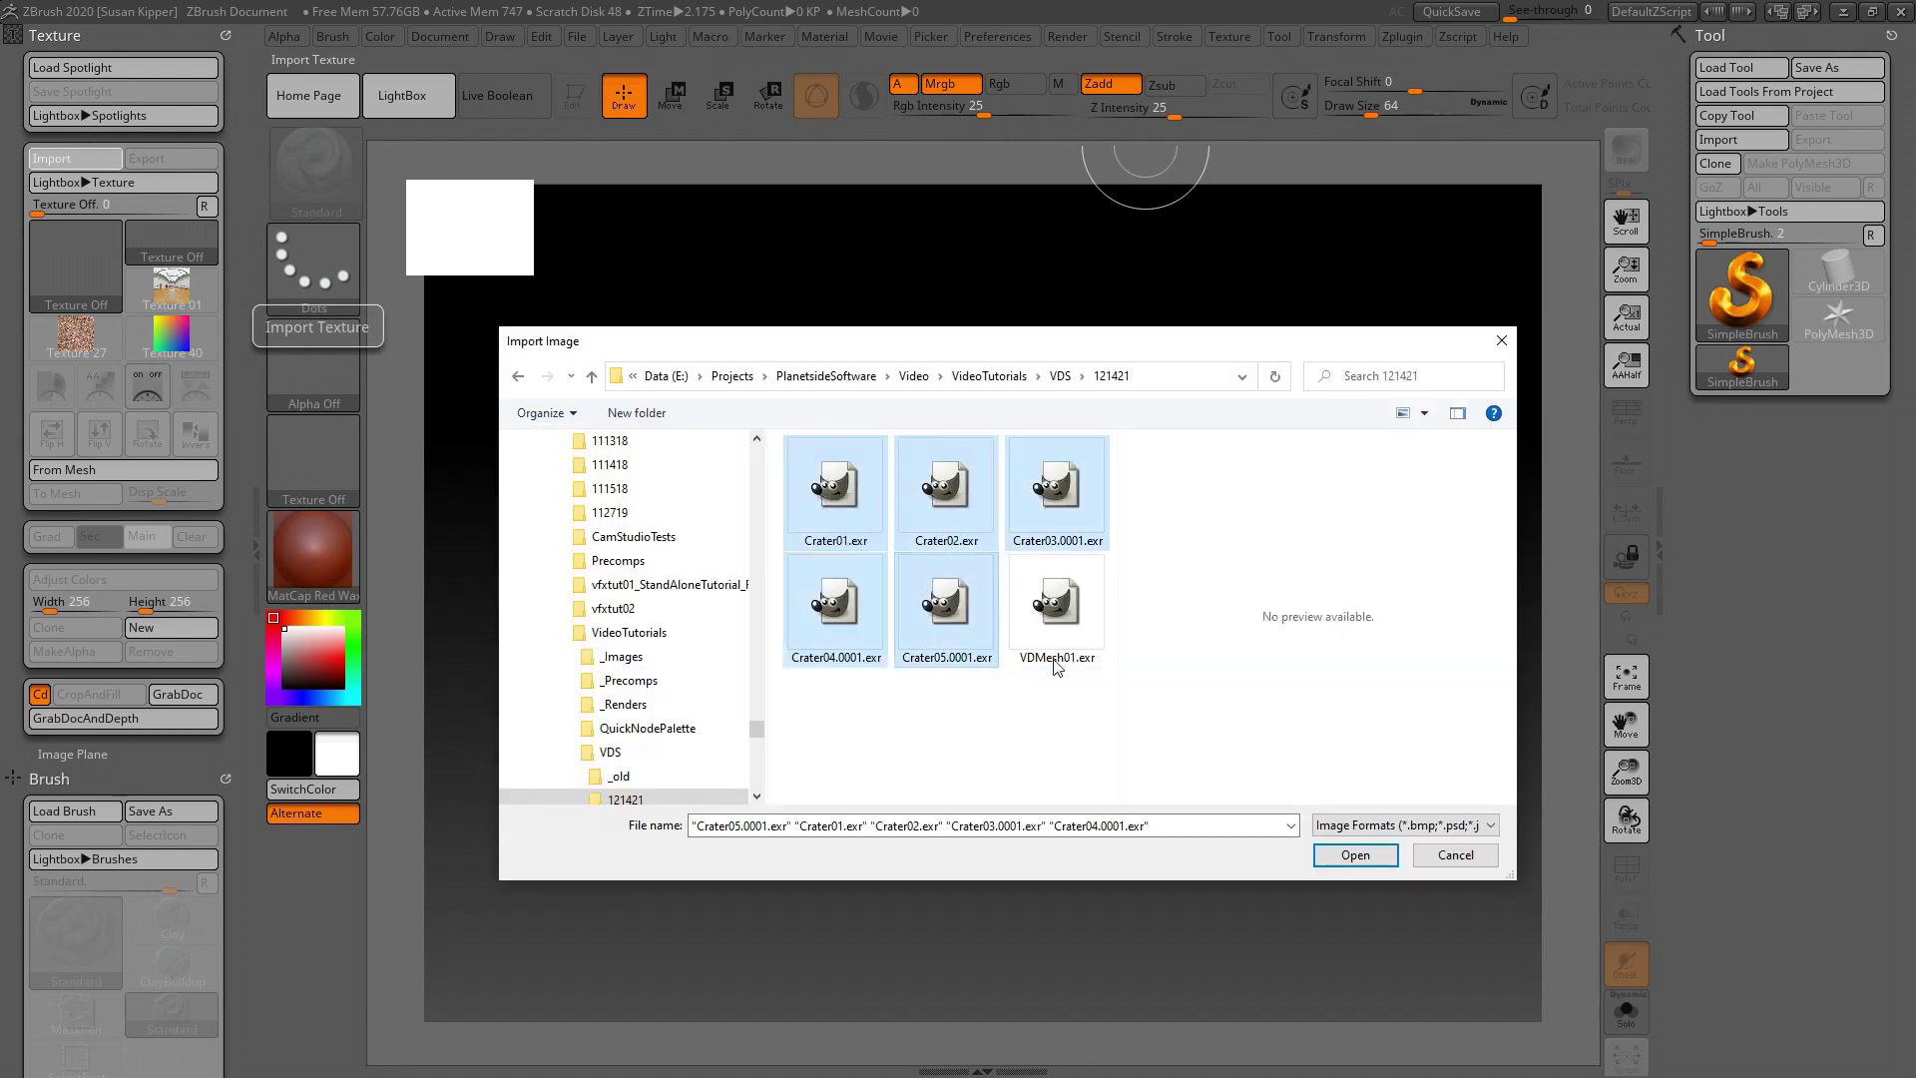
left_click(1354, 855)
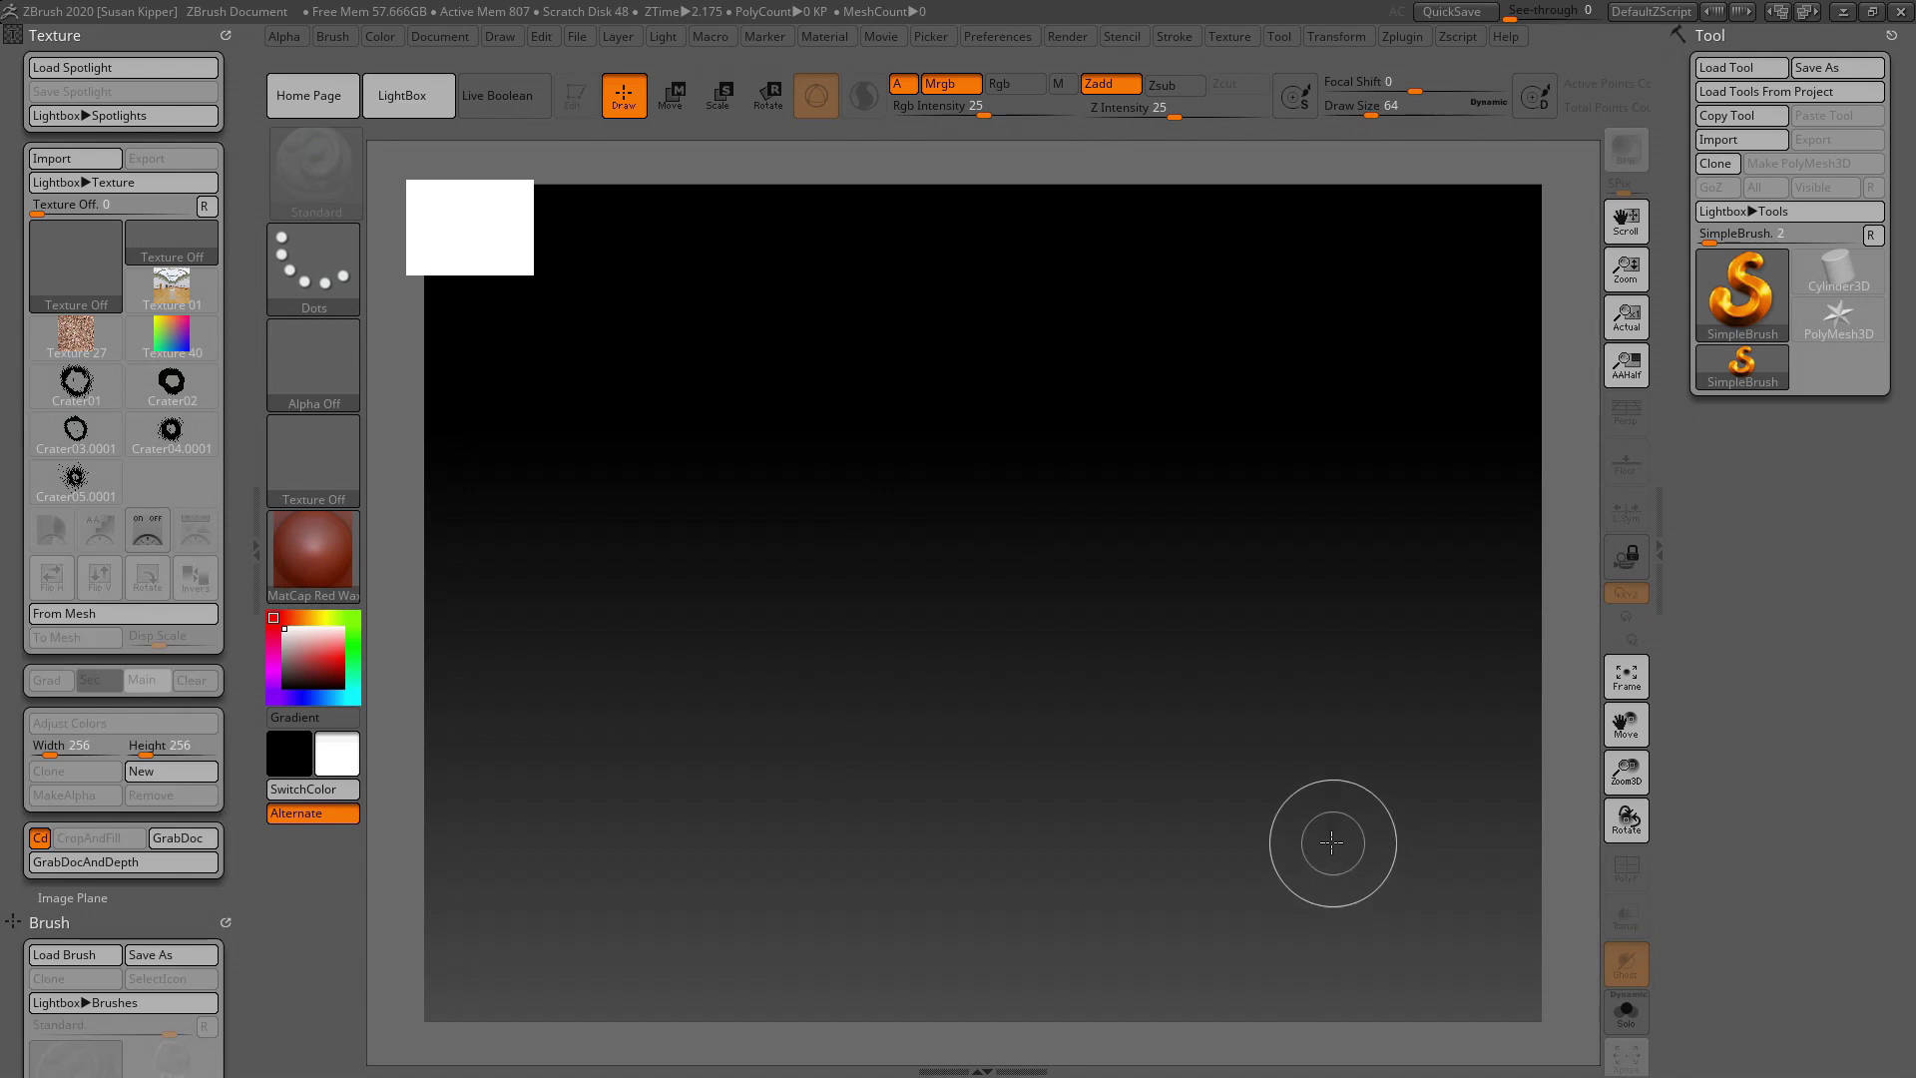
Step: Create a mesh from the Crater01 vector displacement texture and draw it on the canvas
left_click(72, 402)
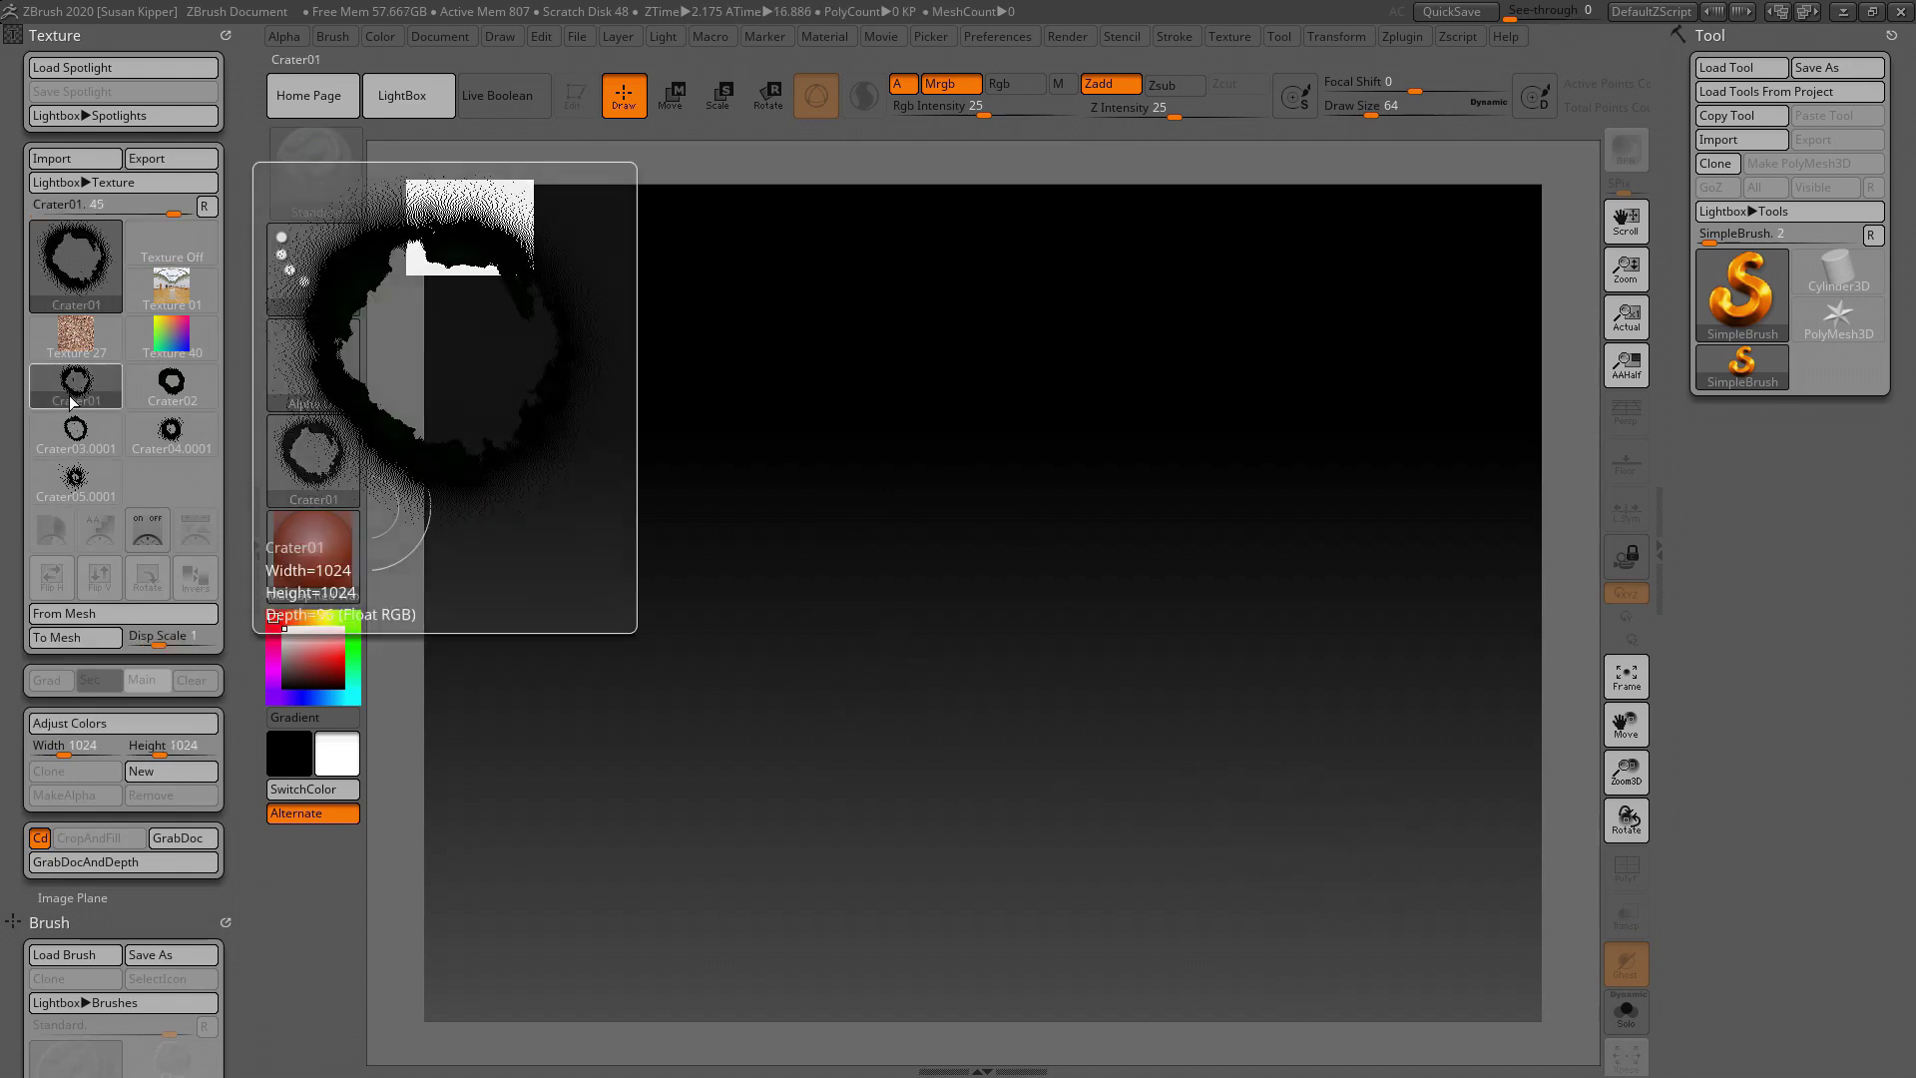
left_click(110, 642)
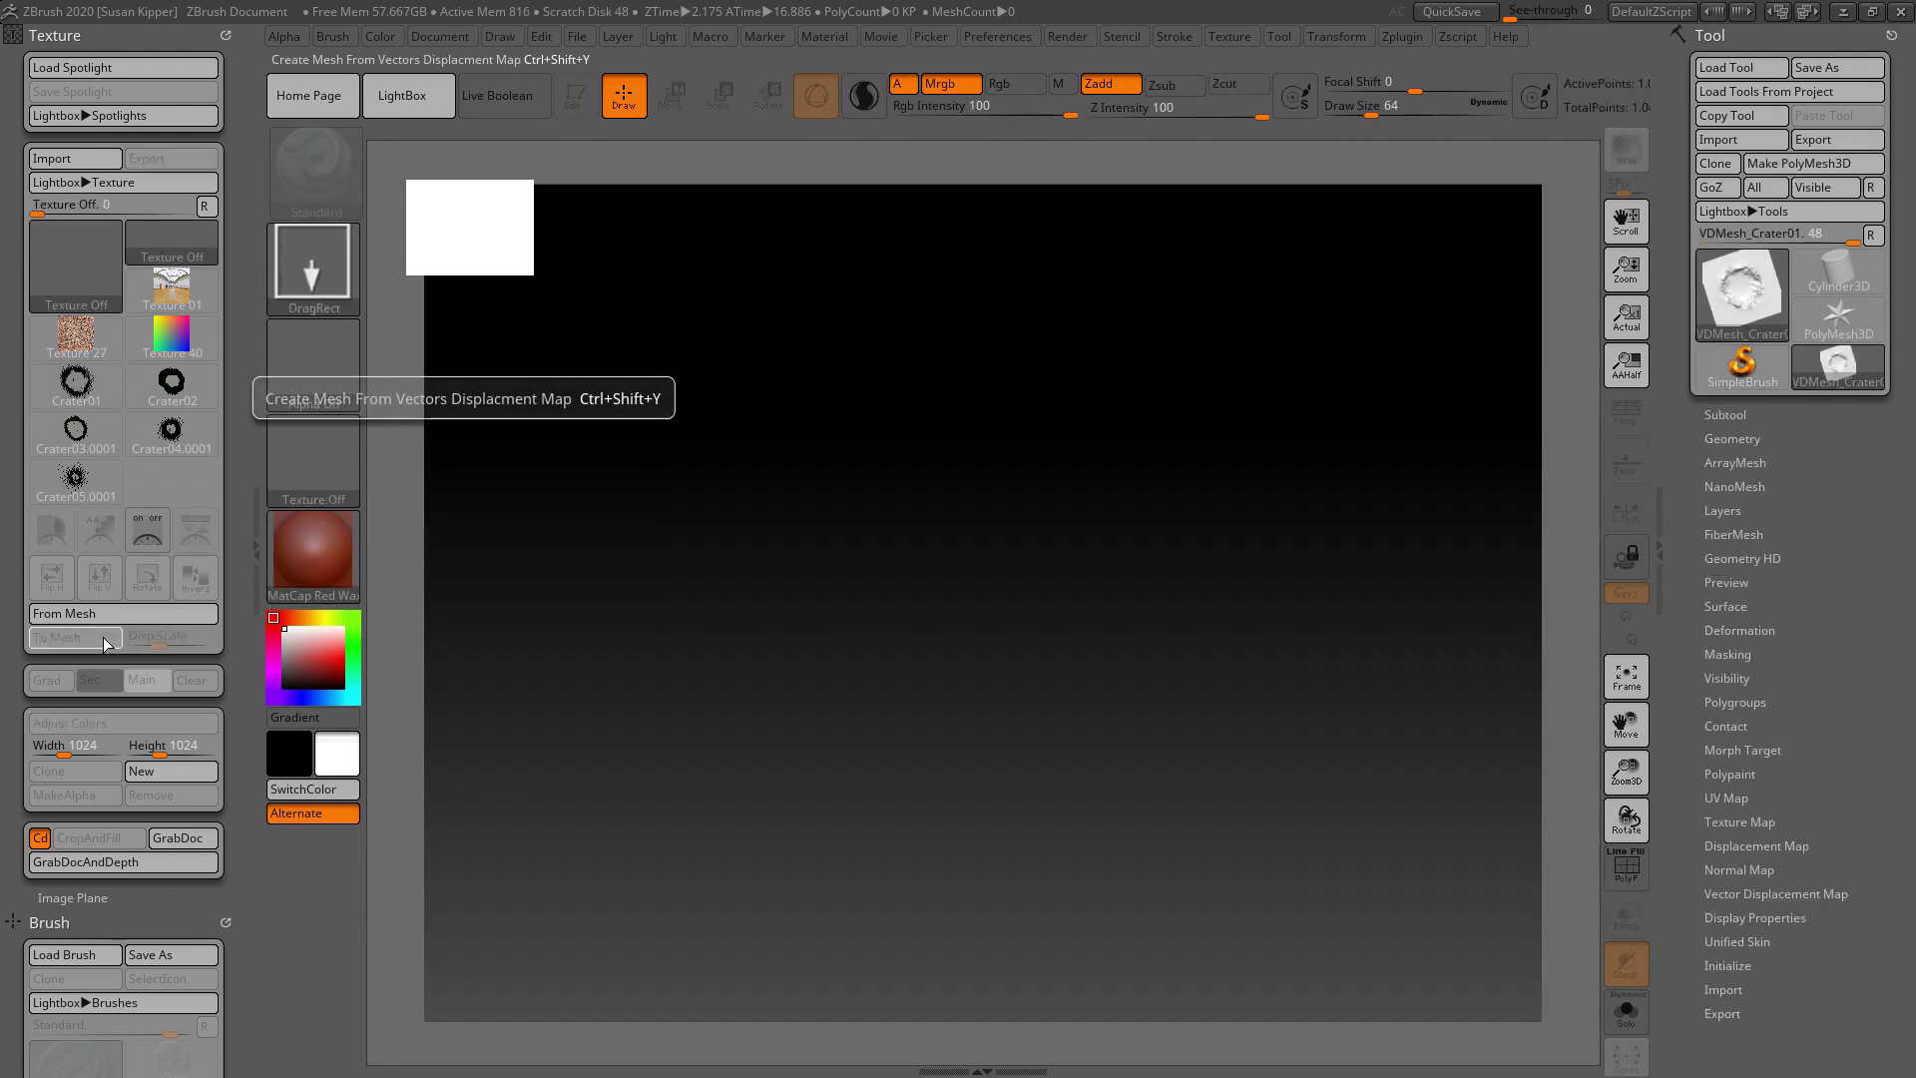
mouse_move(806, 363)
left_mouse_down()
mouse_move(992, 445)
mouse_move(1065, 620)
mouse_move(977, 830)
mouse_move(934, 874)
mouse_move(833, 906)
left_mouse_up()
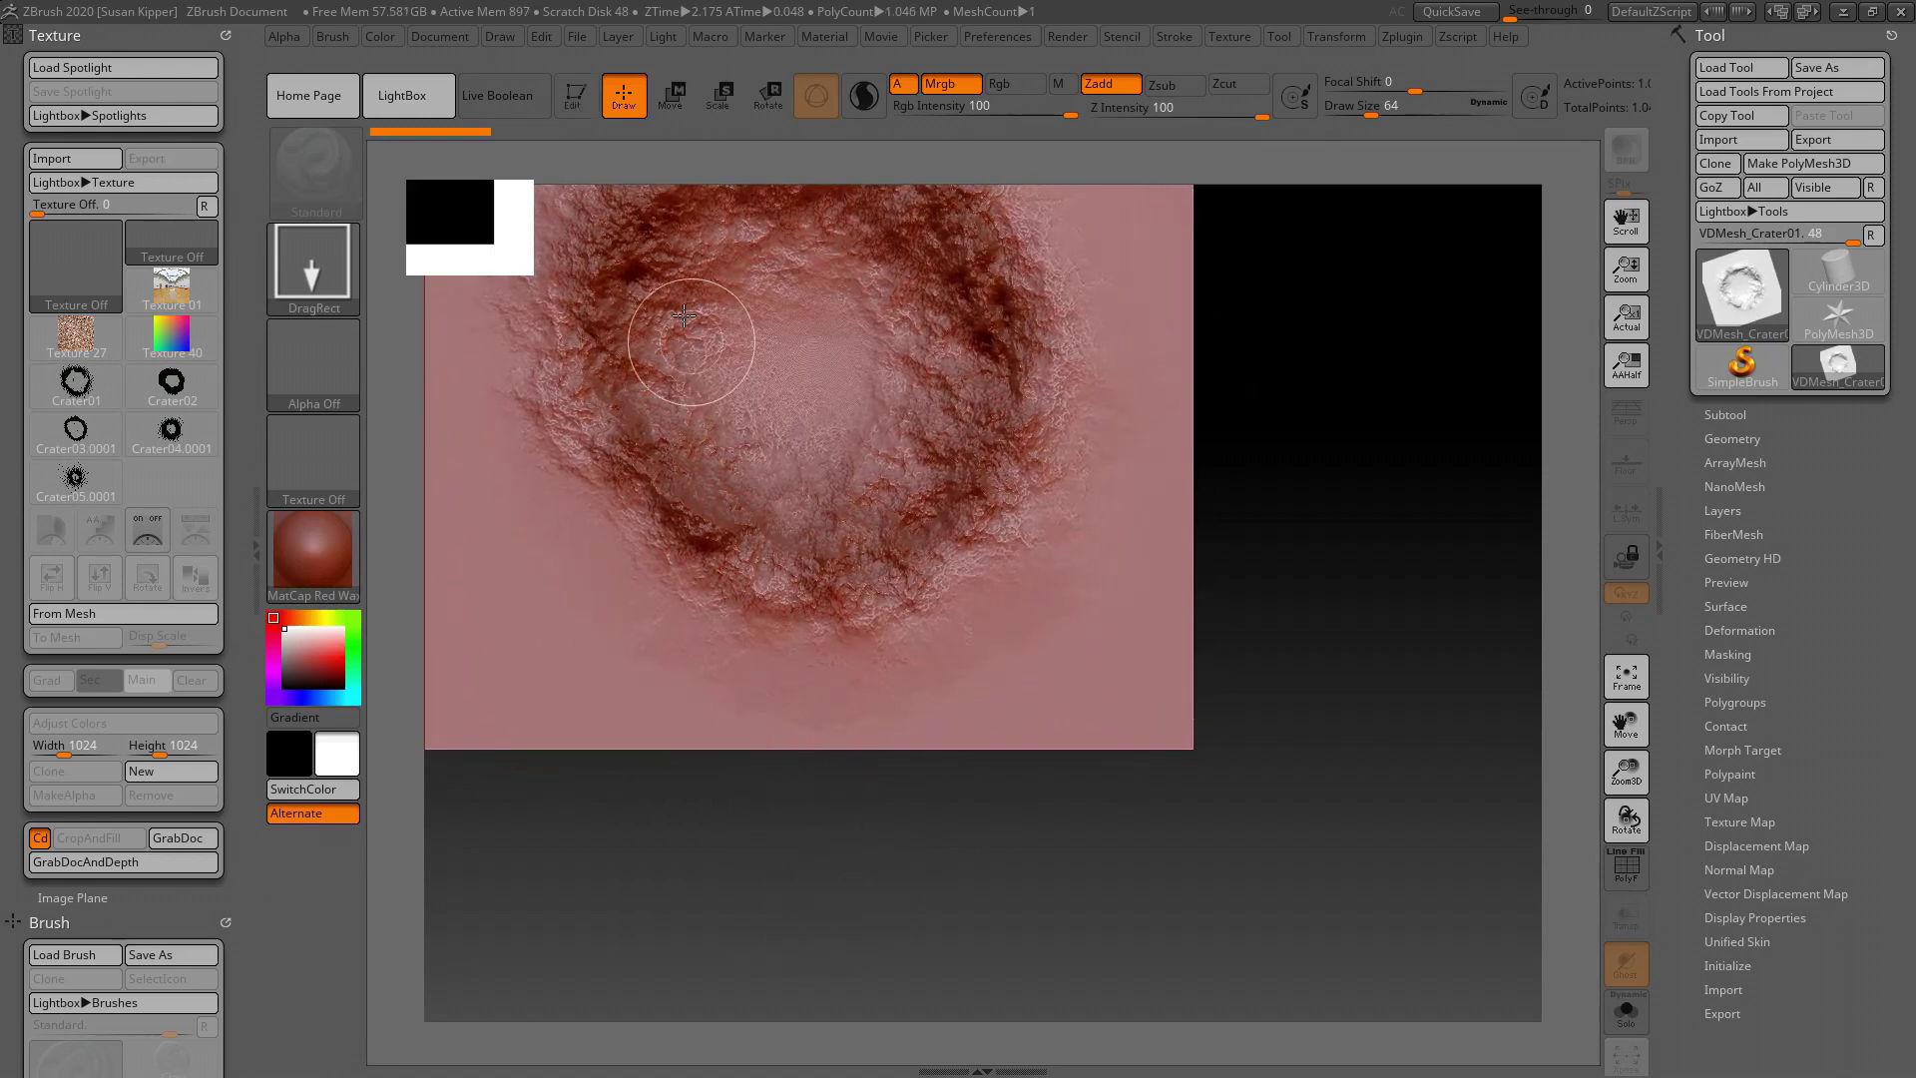
Step: Put the drawn Crater01 mesh into Edit mode, frame it and inspect its relief from an angle
left_click(576, 97)
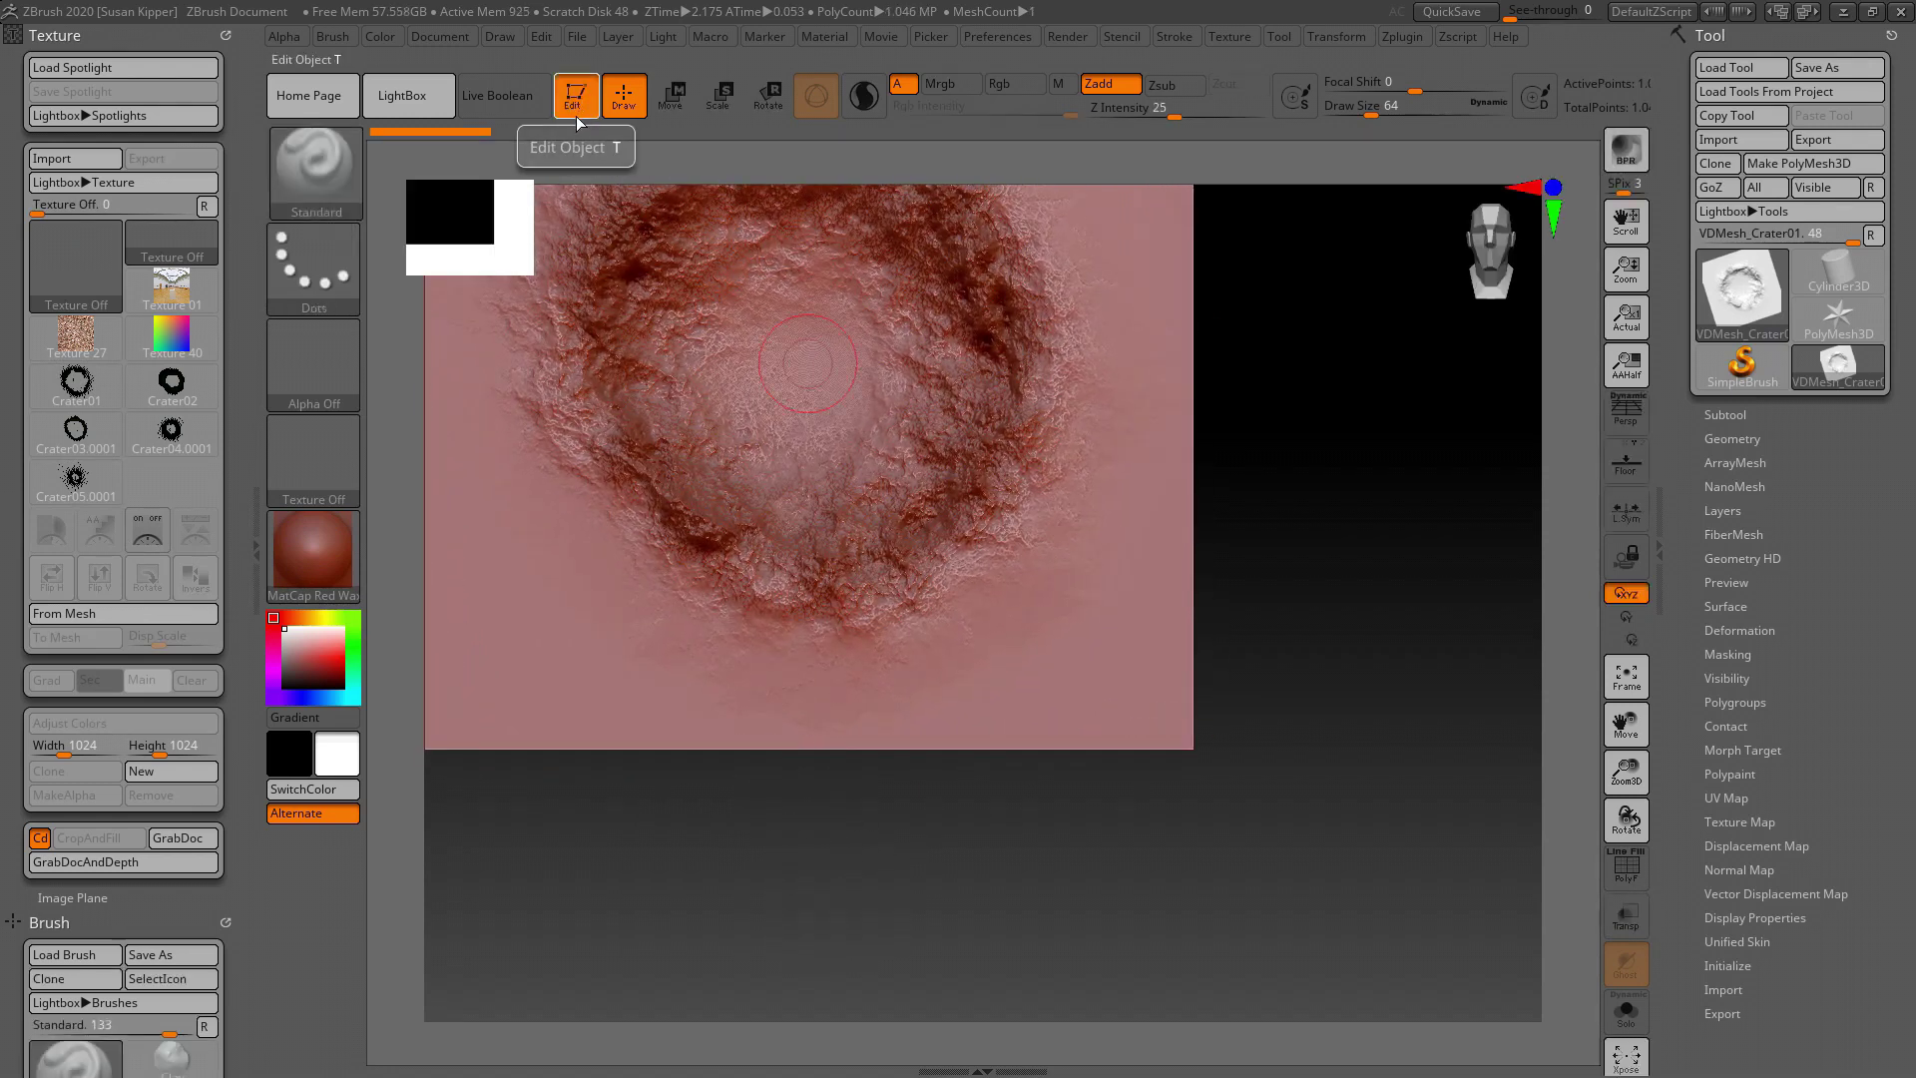
key("f")
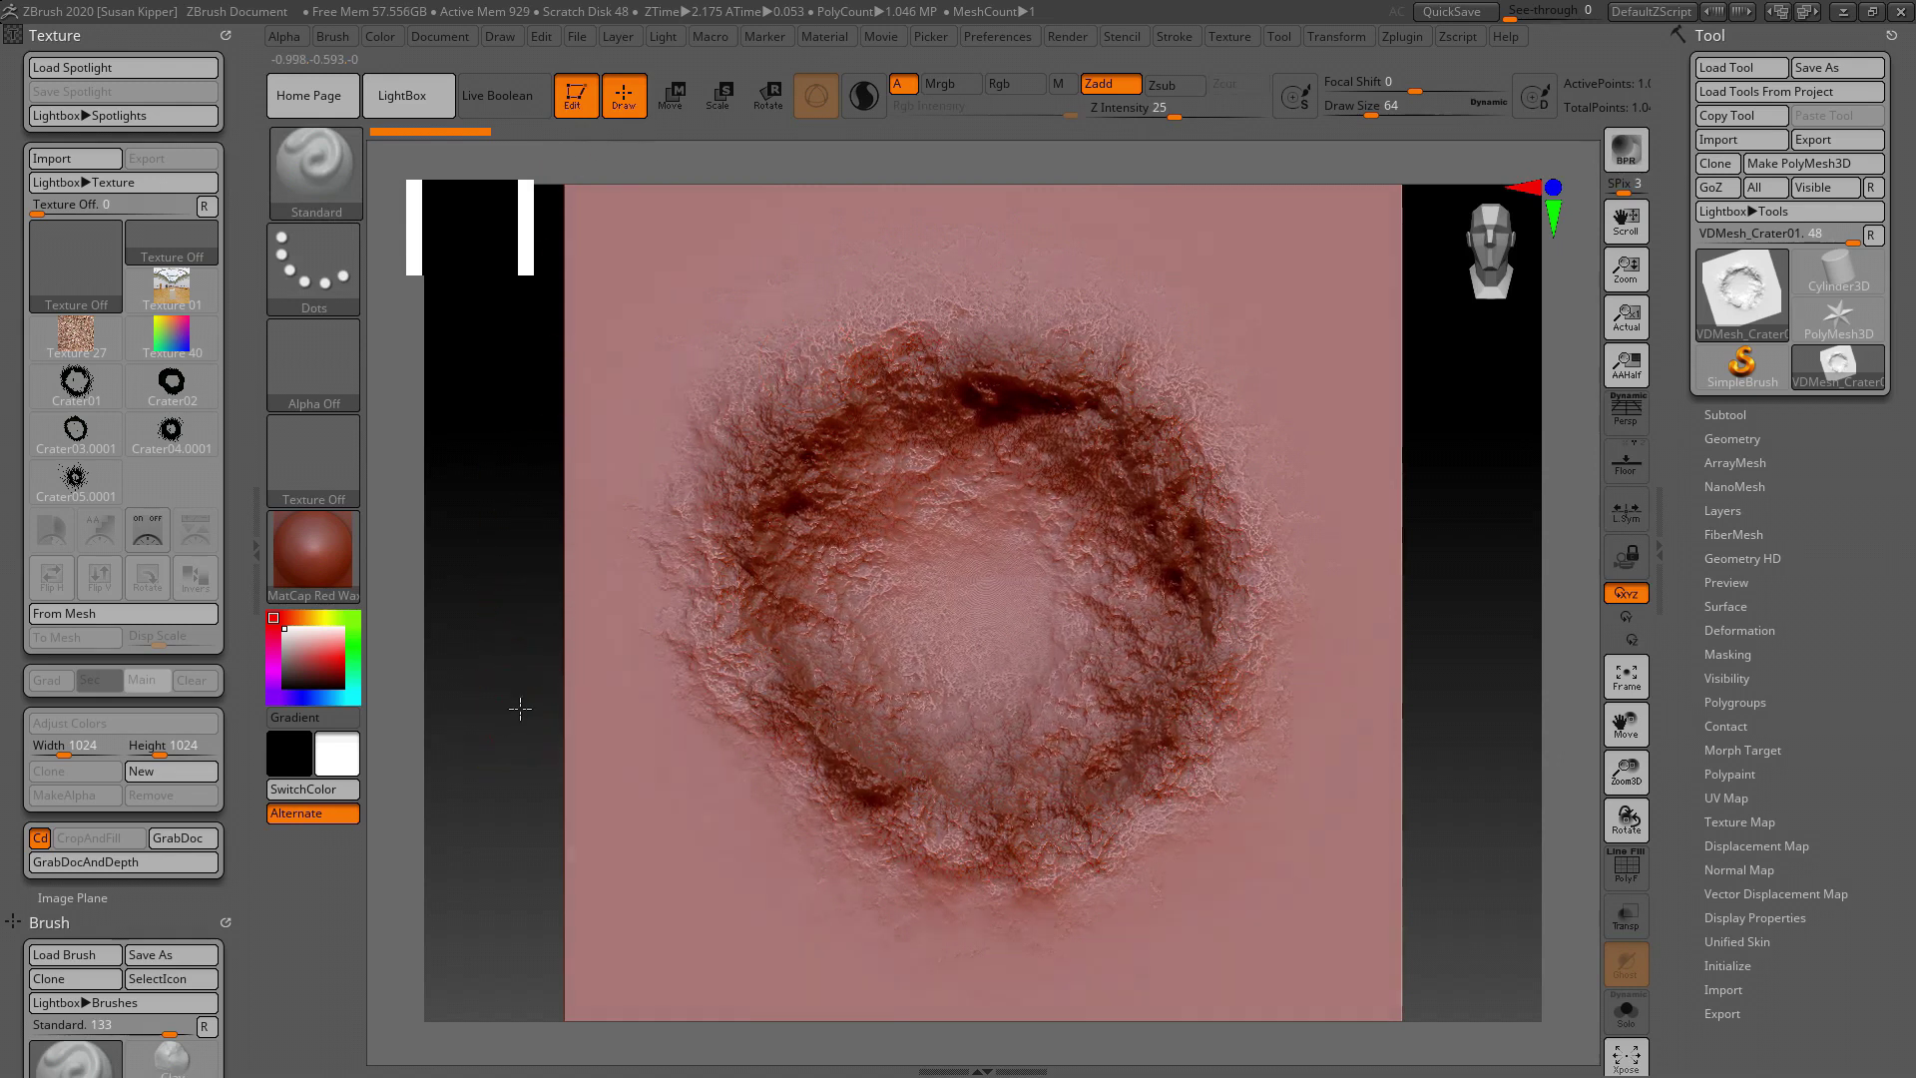
left_click_drag(520, 708, 474, 625)
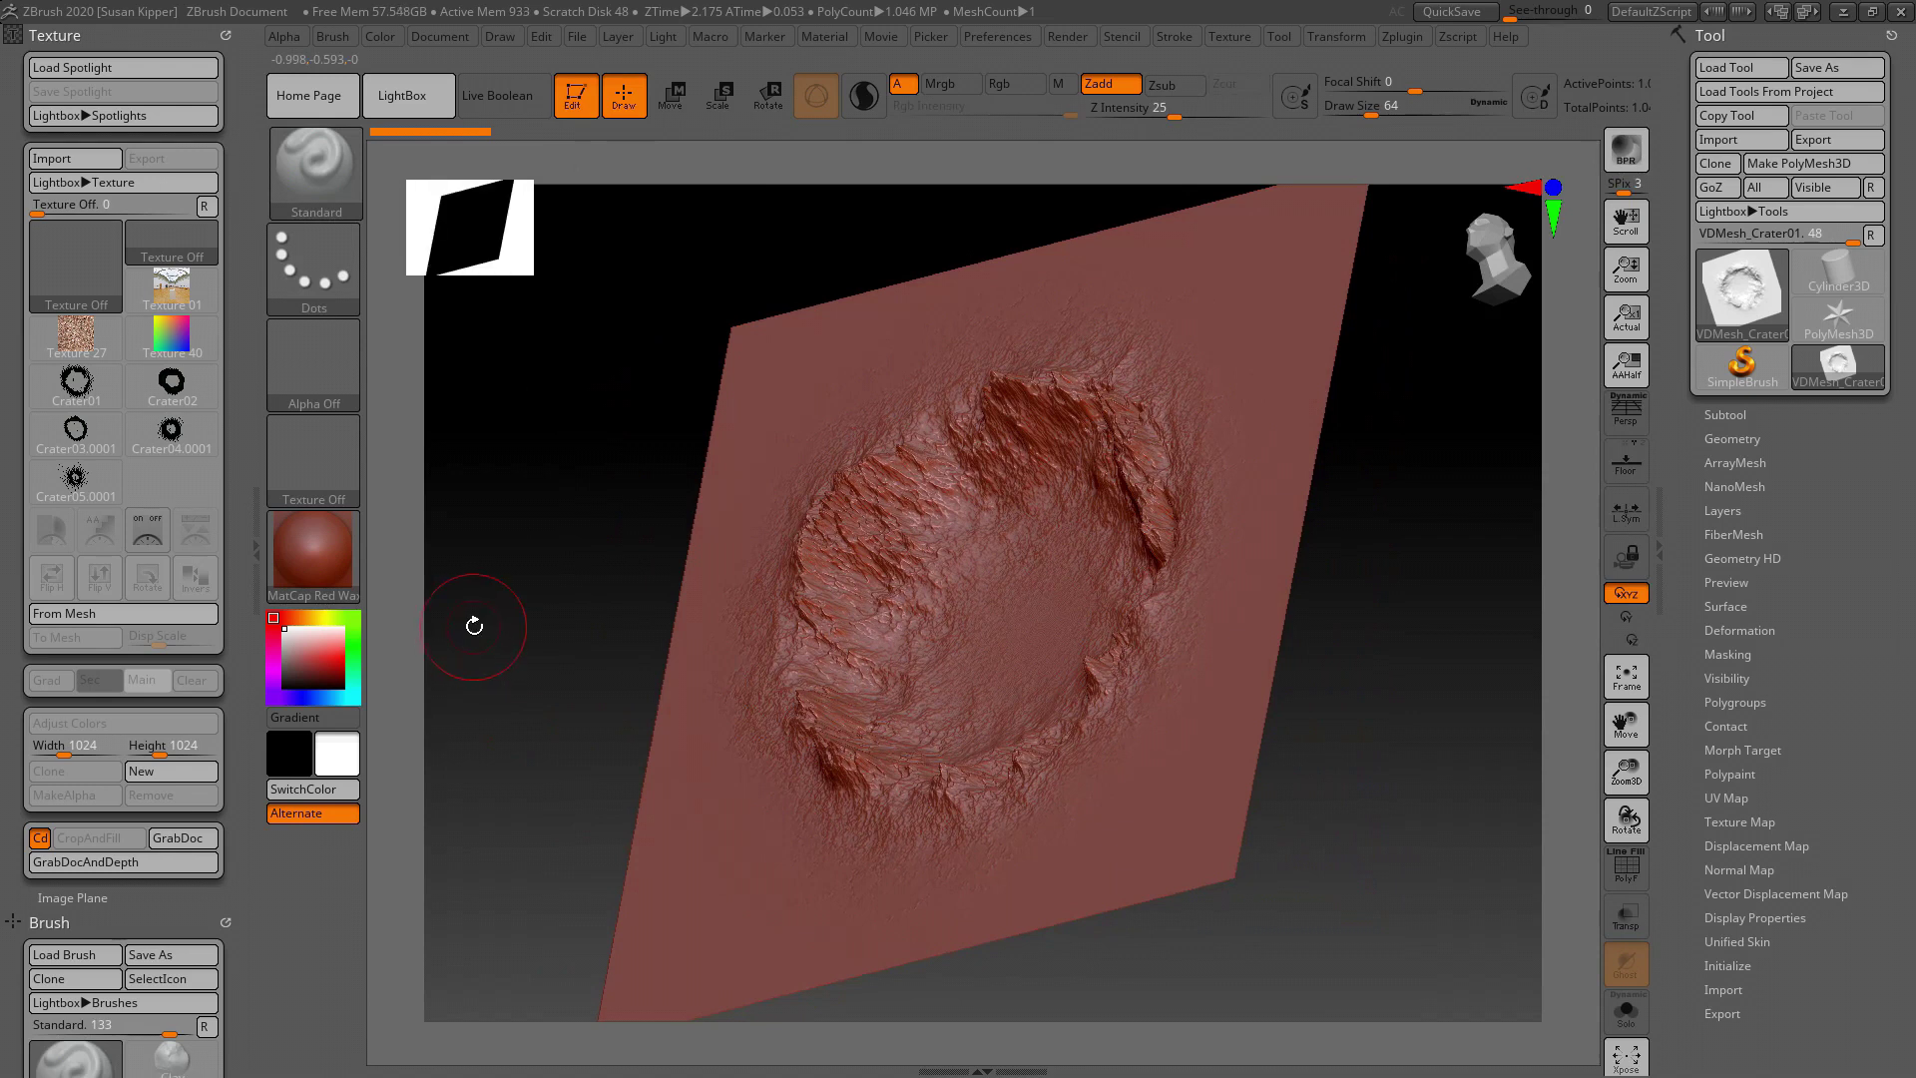
Step: Create another mesh from the Crater01 texture with a displacement scale of 0.5 and view it from the front
left_click(70, 385)
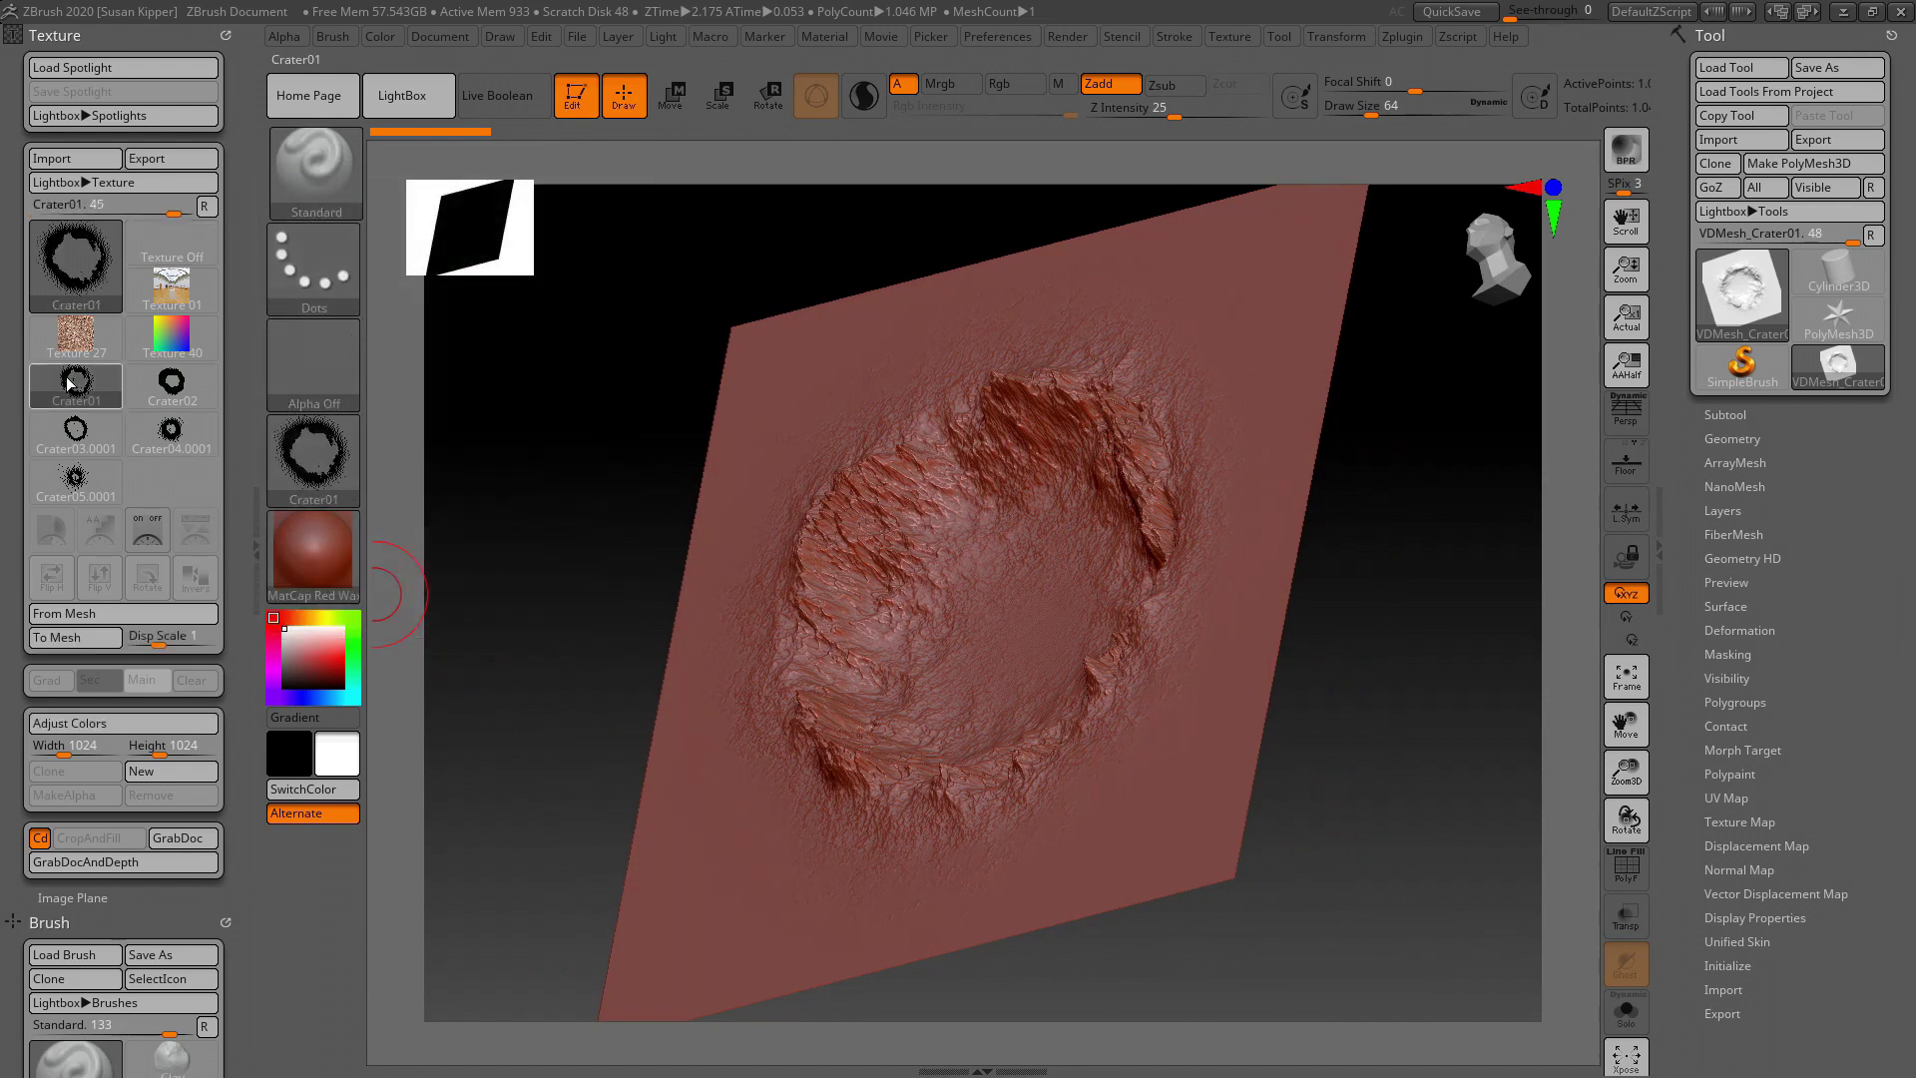
mouse_move(70, 384)
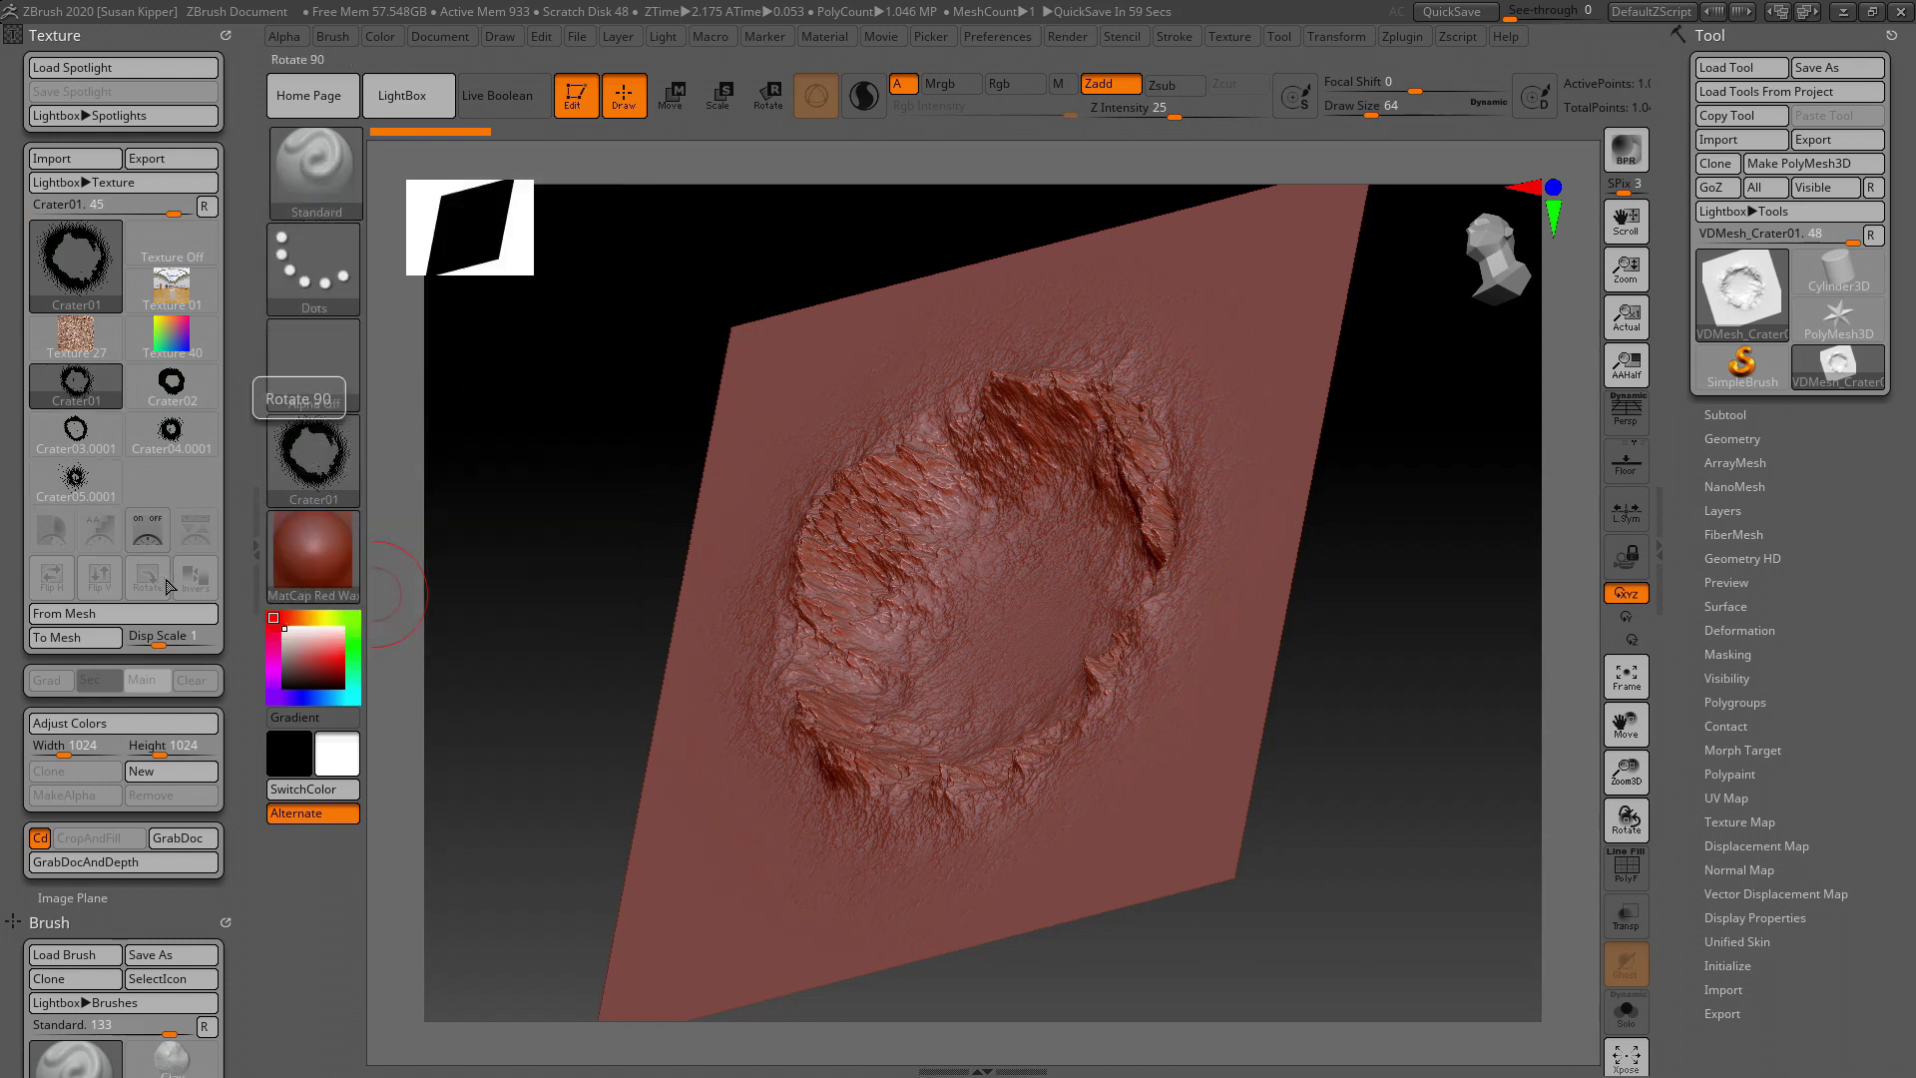
left_click_drag(168, 643, 117, 655)
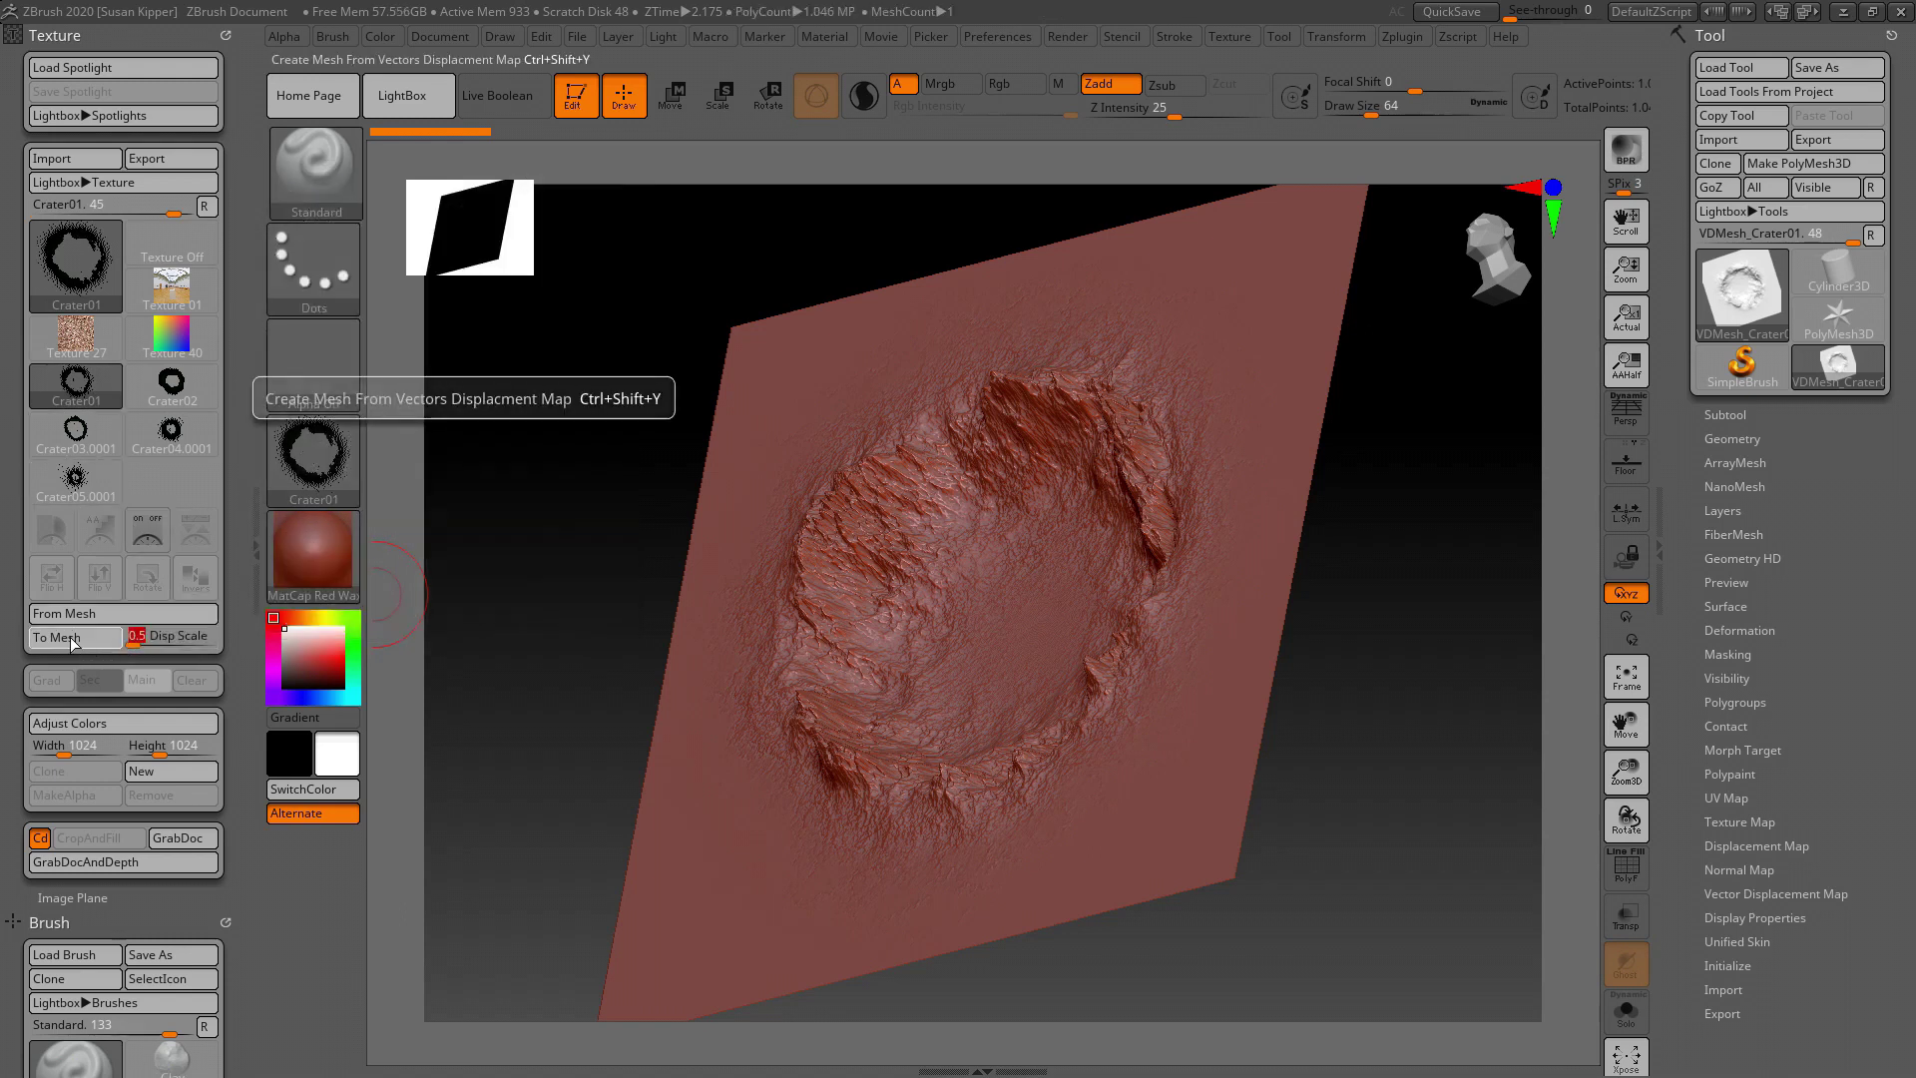
left_click(73, 639)
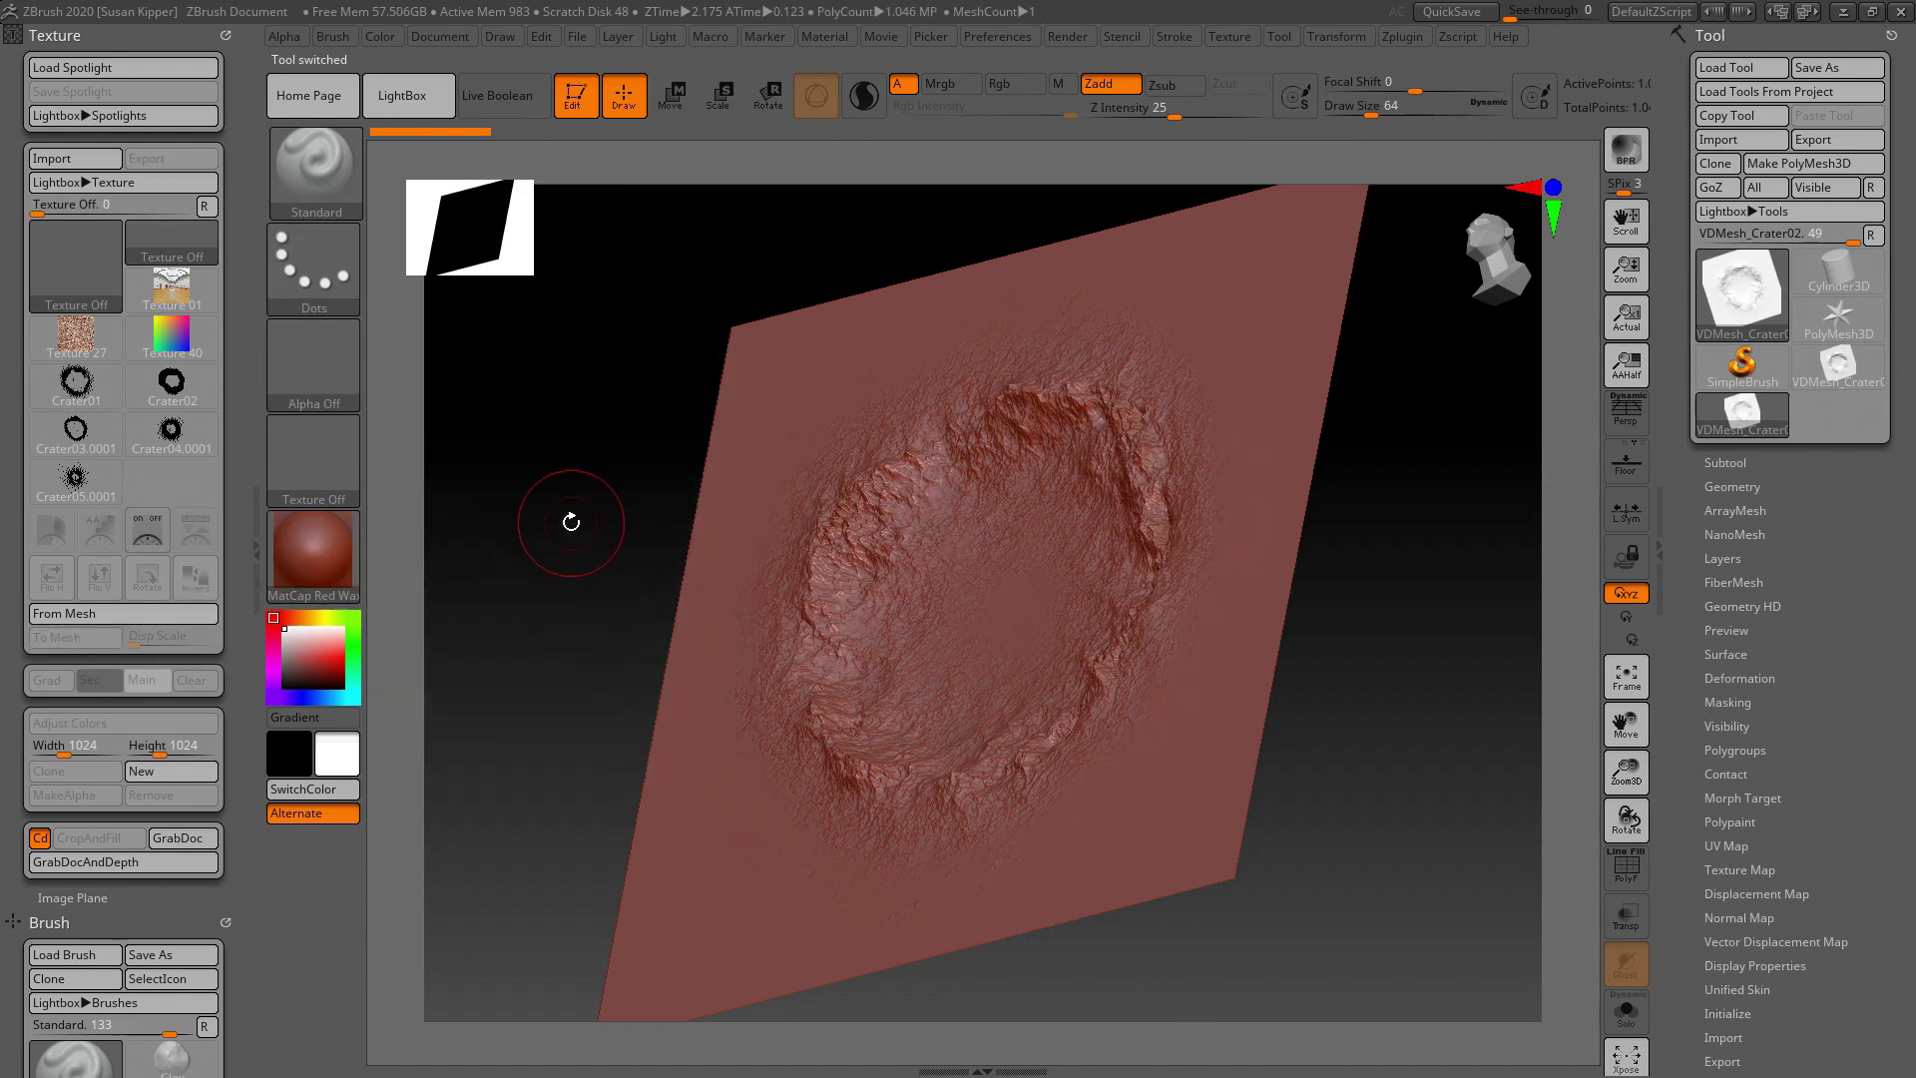
left_click_drag(558, 481, 634, 549)
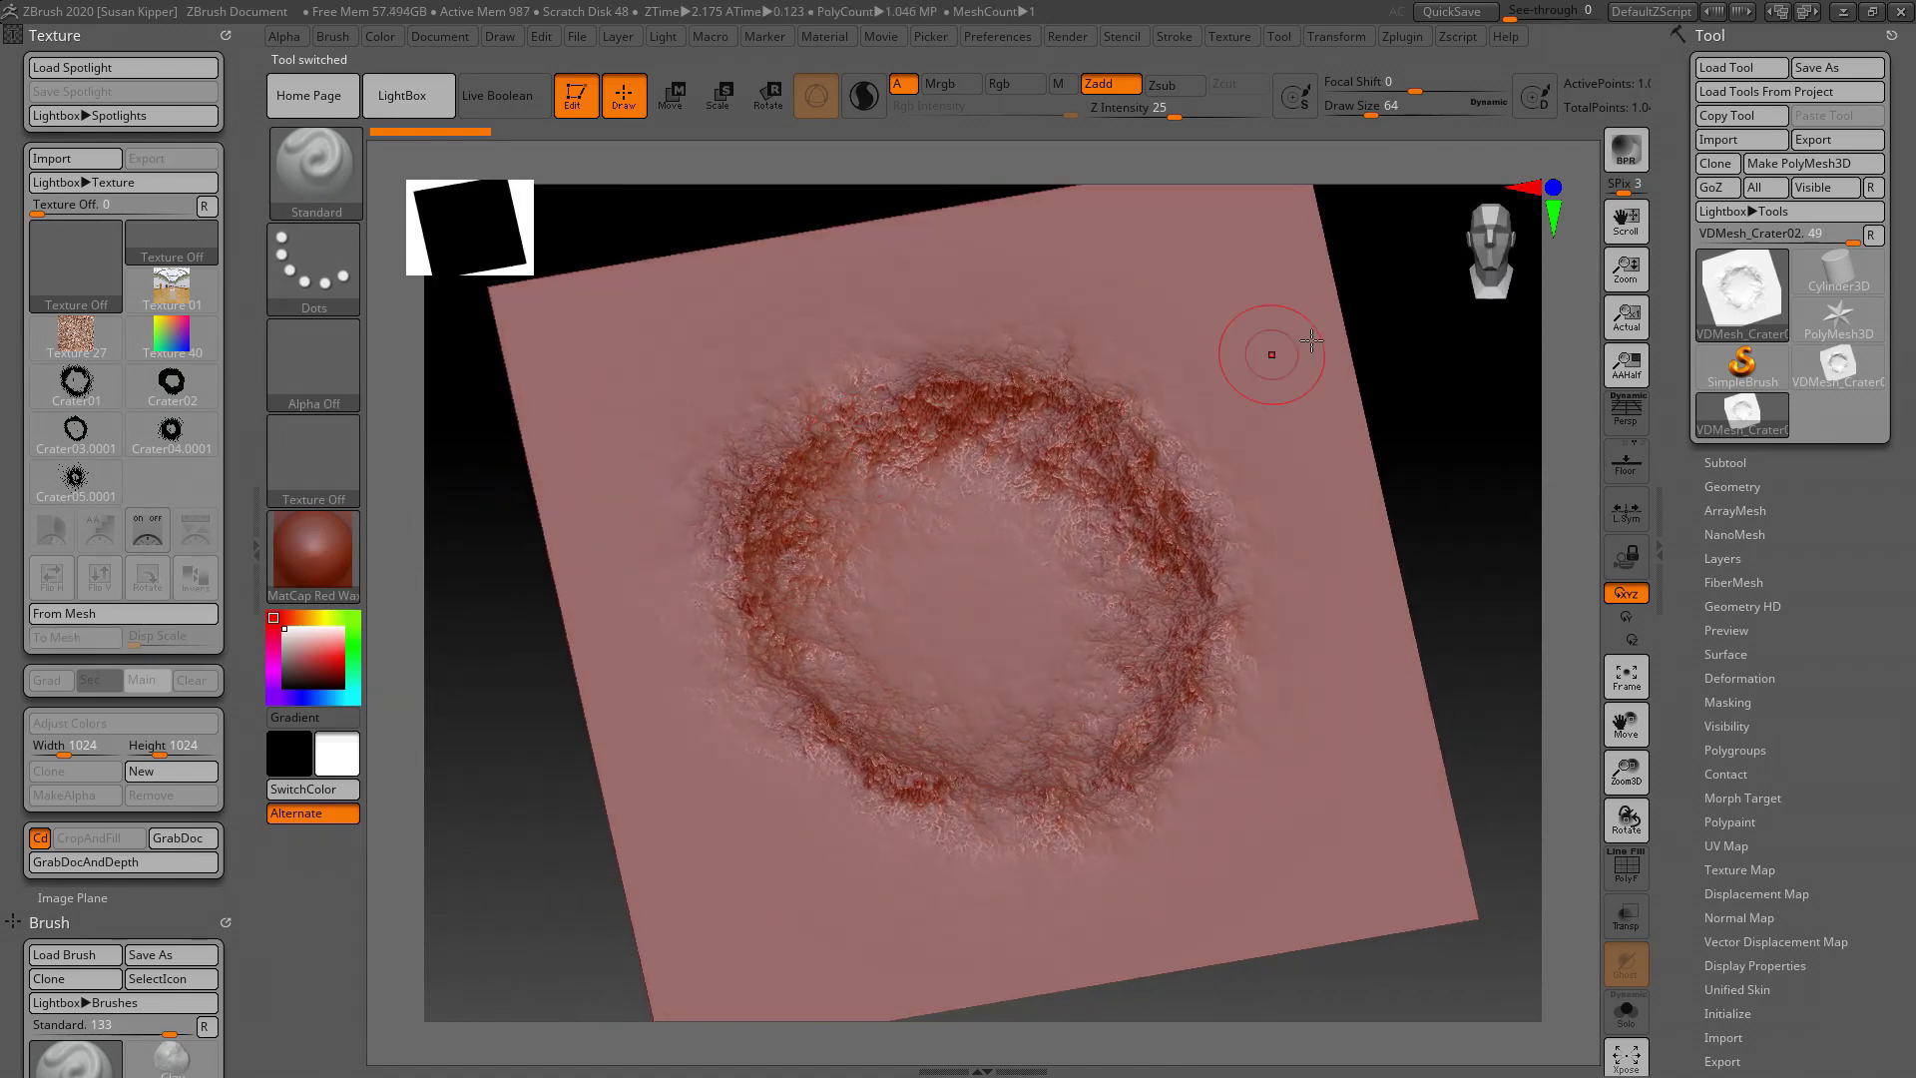
left_click(1474, 252)
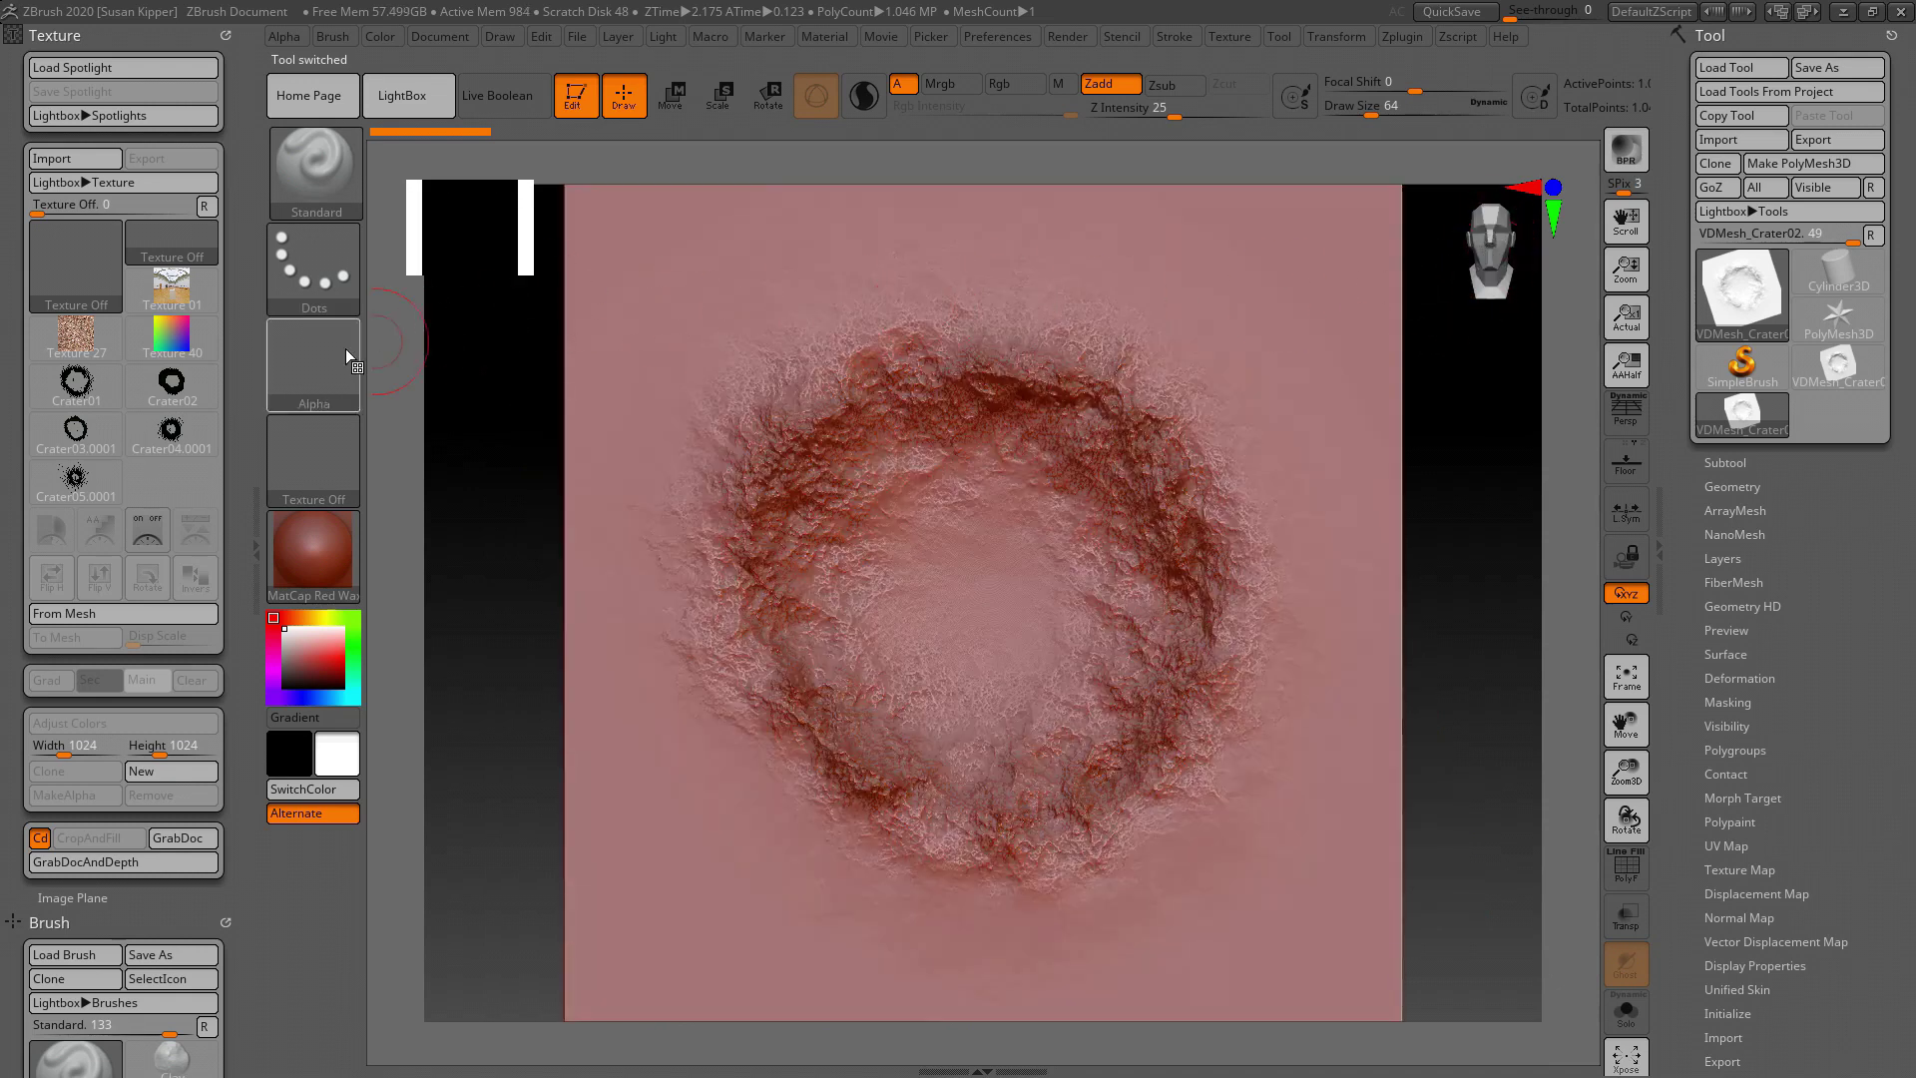
Step: Create vector displacement meshes from the Crater02, Crater03.0001, Crater04.0001 and Crater05.0001 textures at displacement scale 0.5
left_click(180, 403)
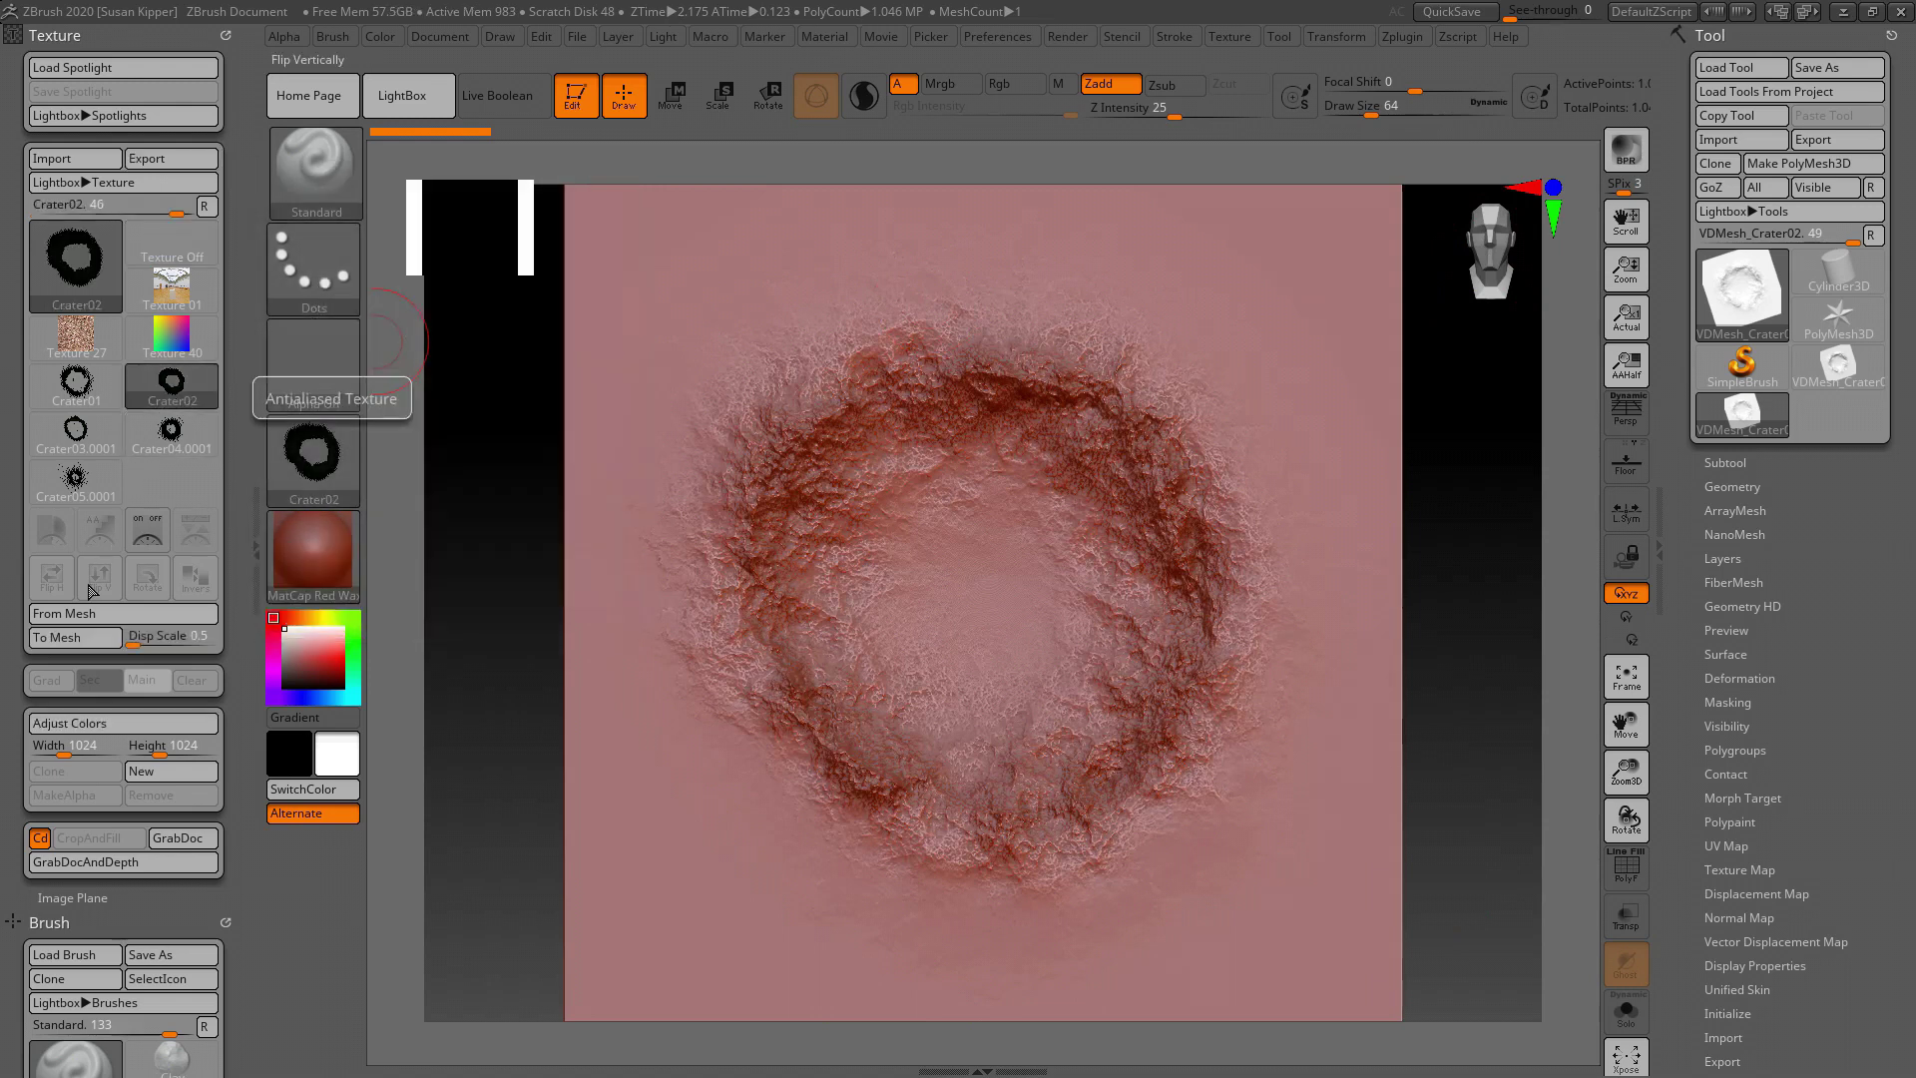
left_click(77, 639)
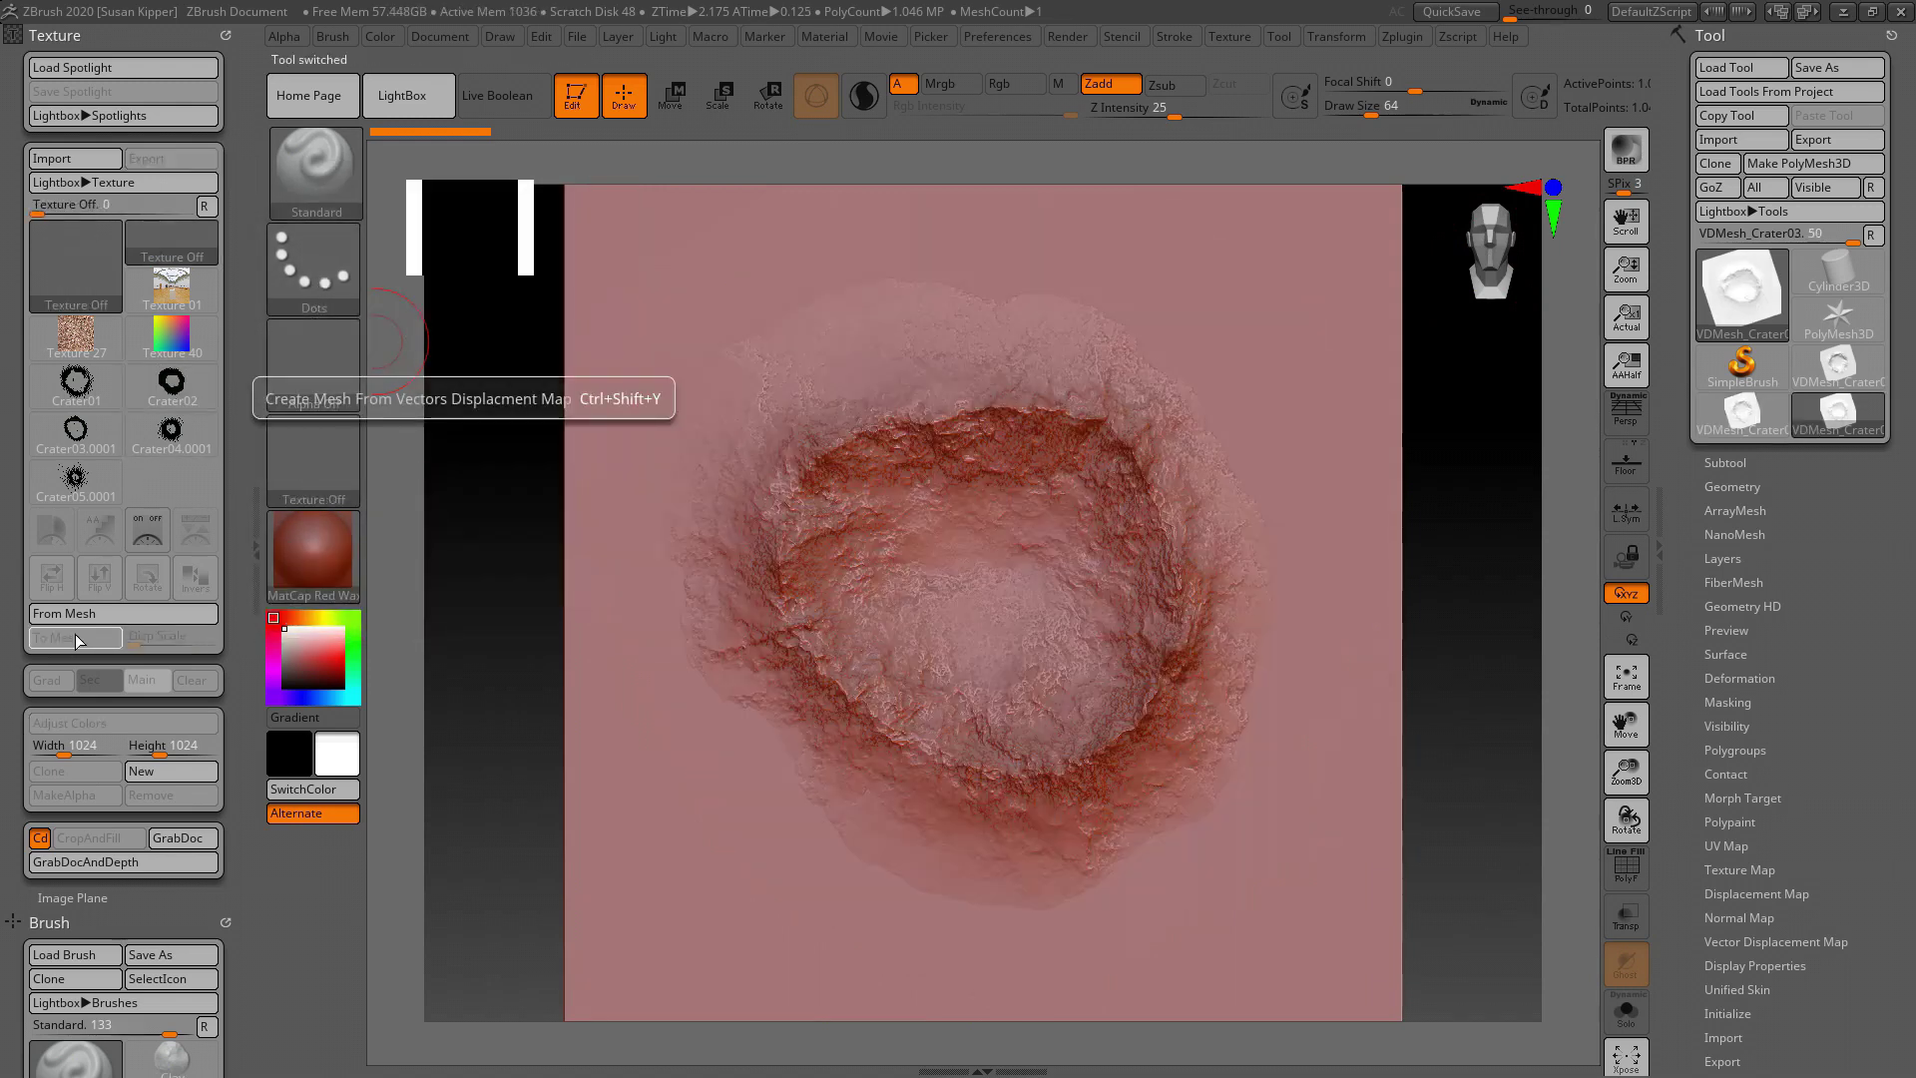
left_click(63, 436)
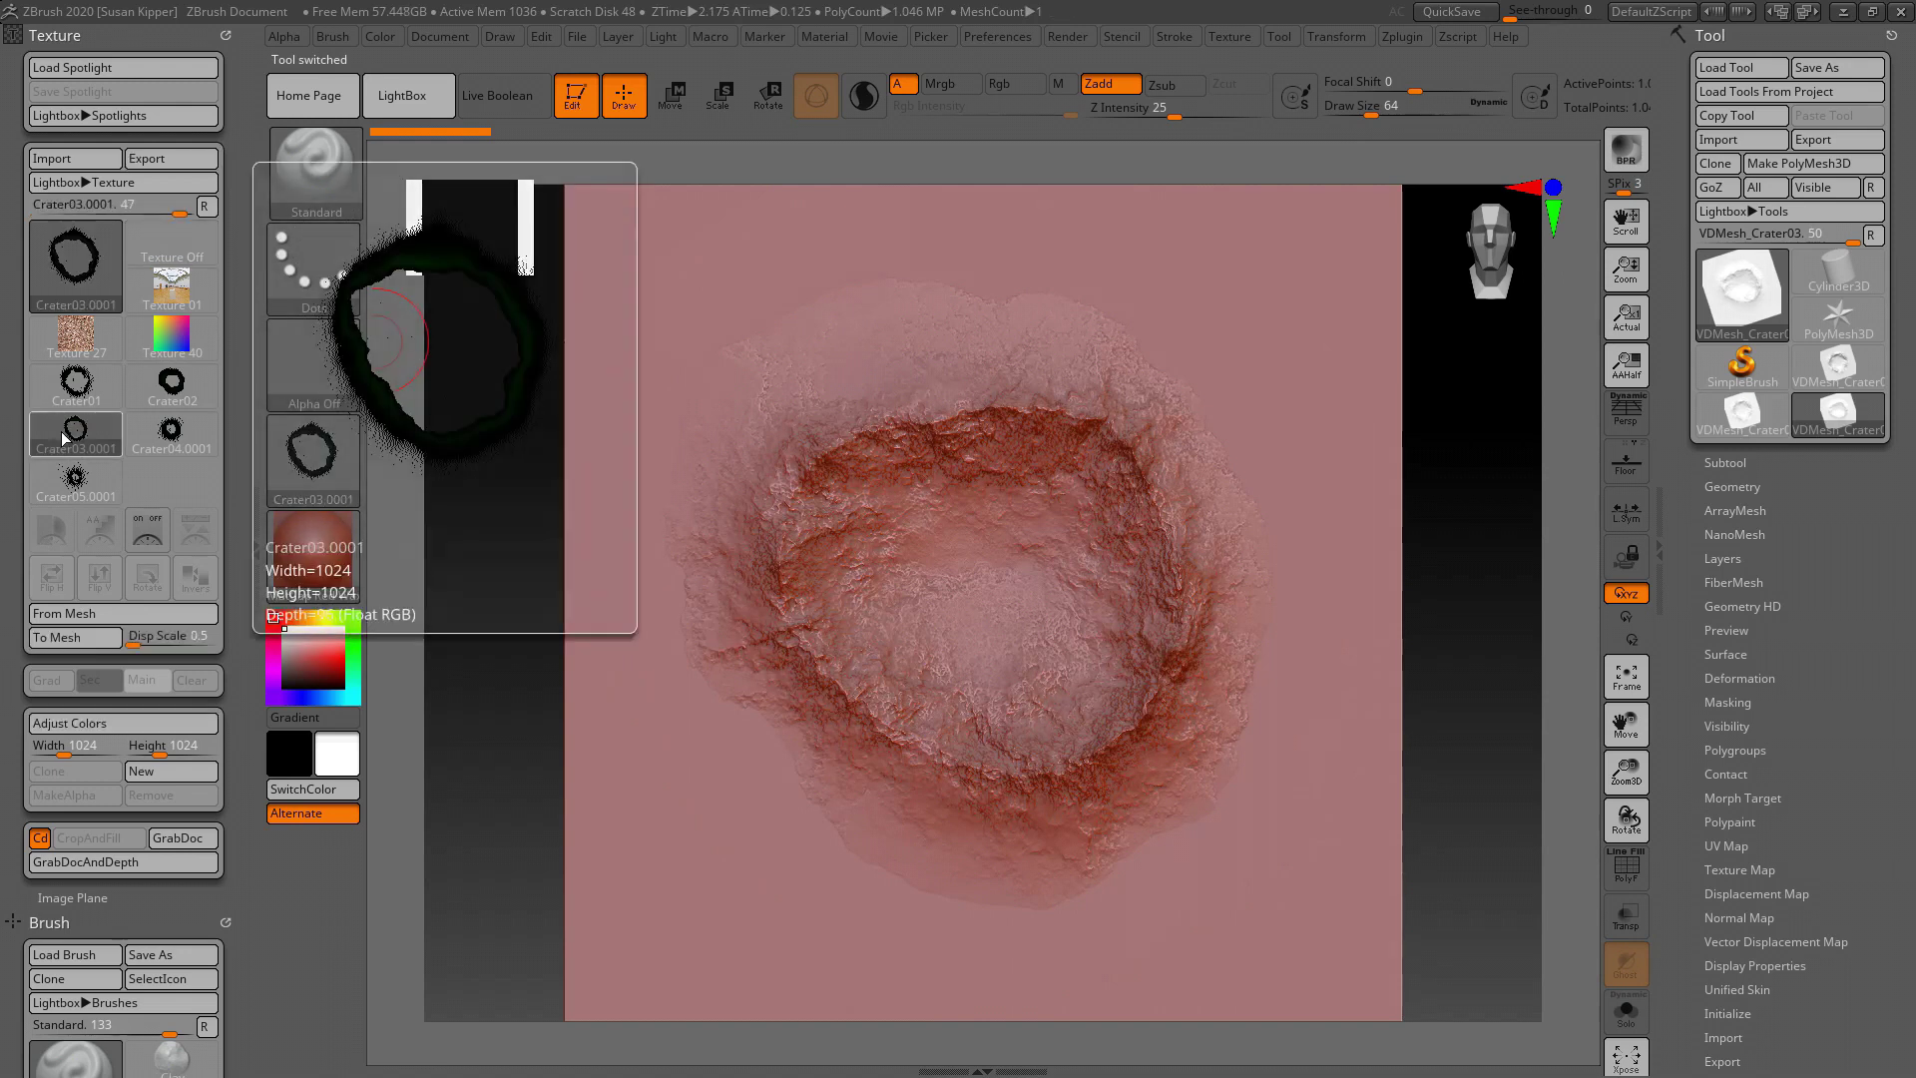
left_click(71, 639)
left_click(86, 613)
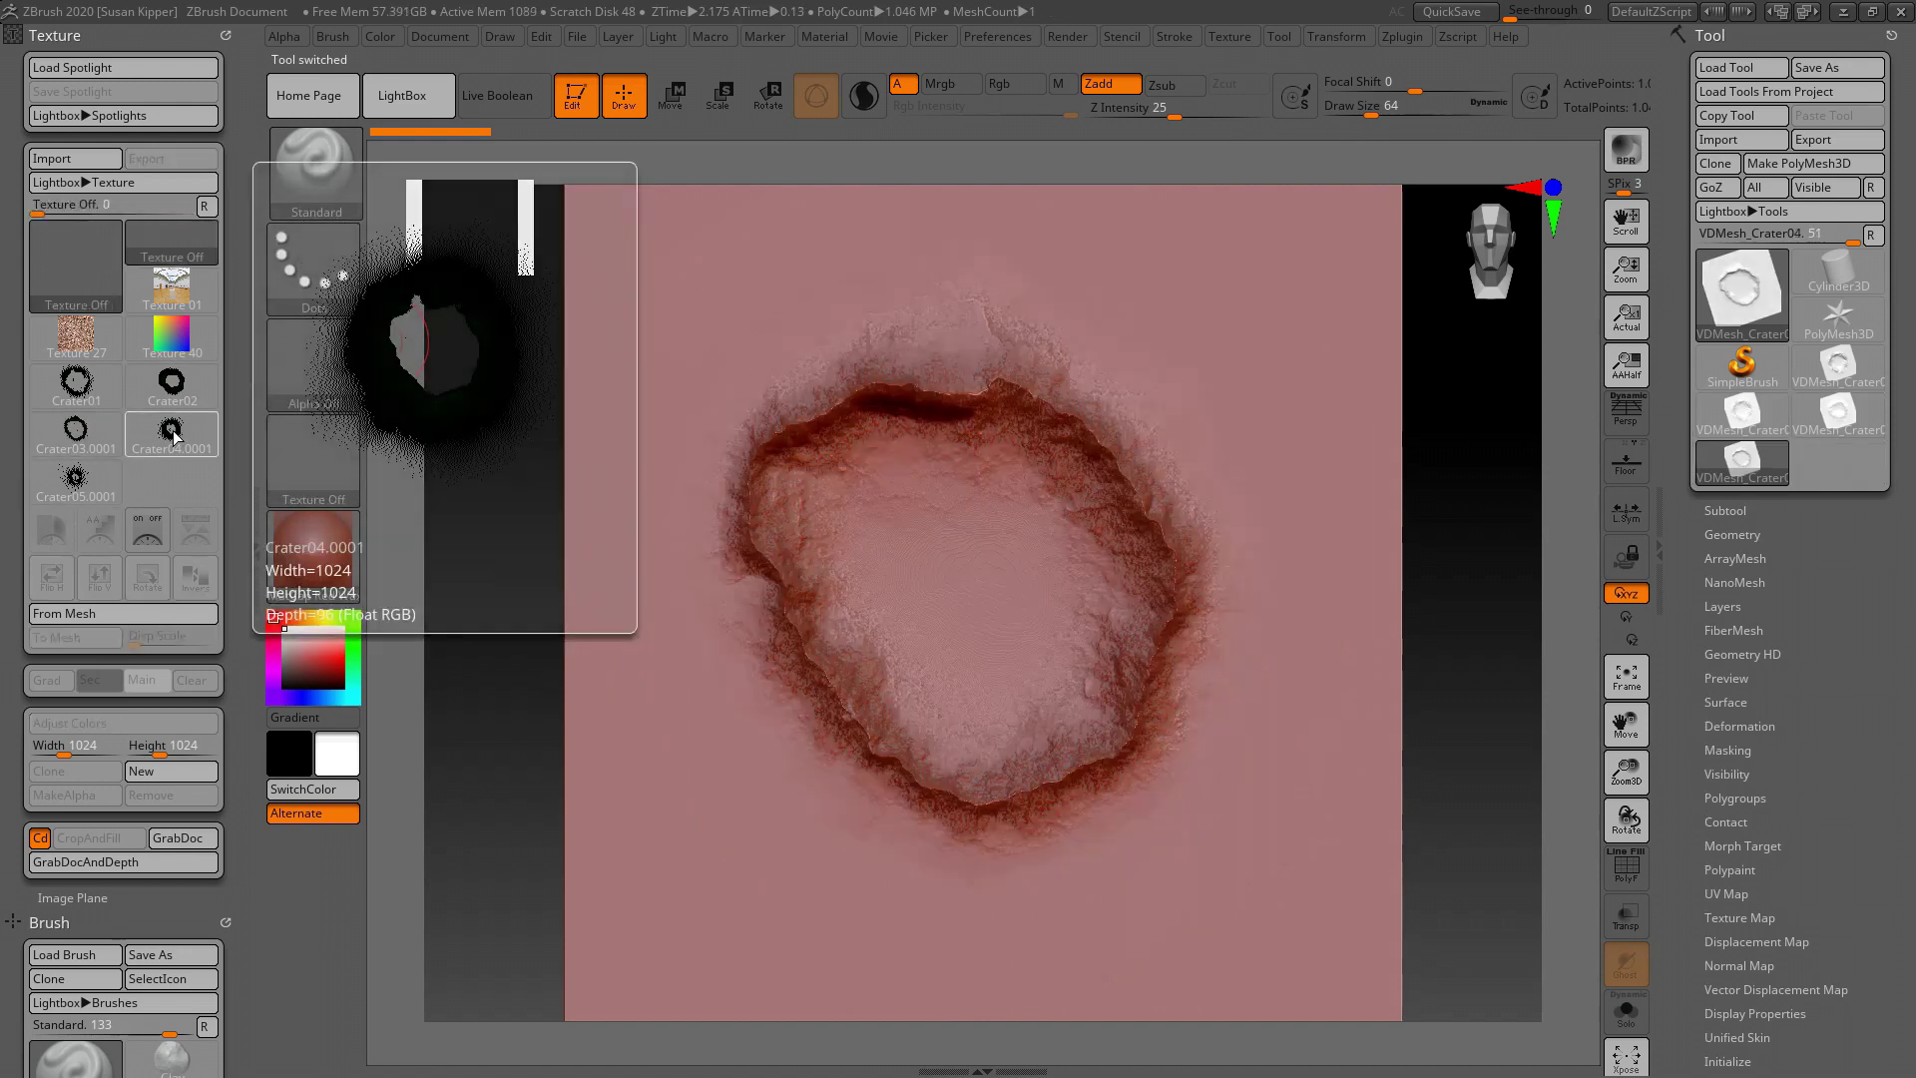
left_click(175, 437)
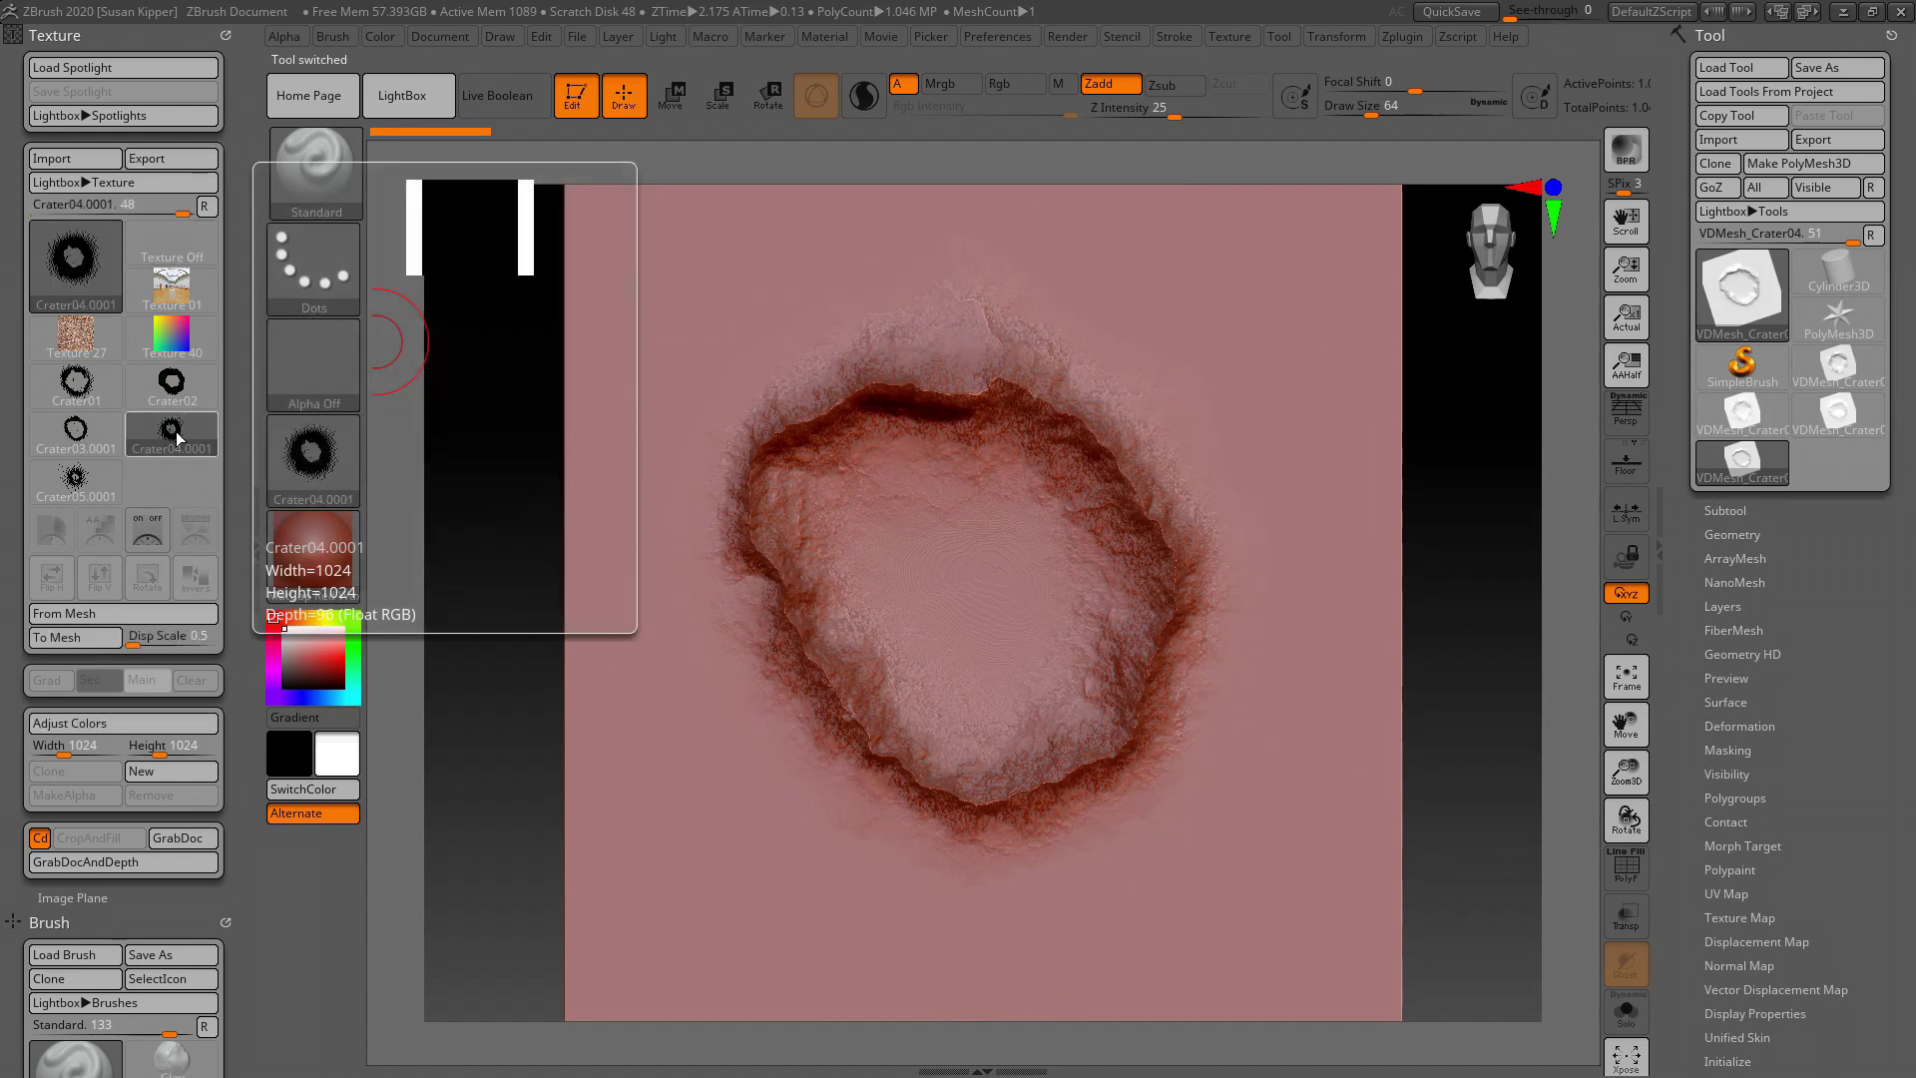
left_click(73, 639)
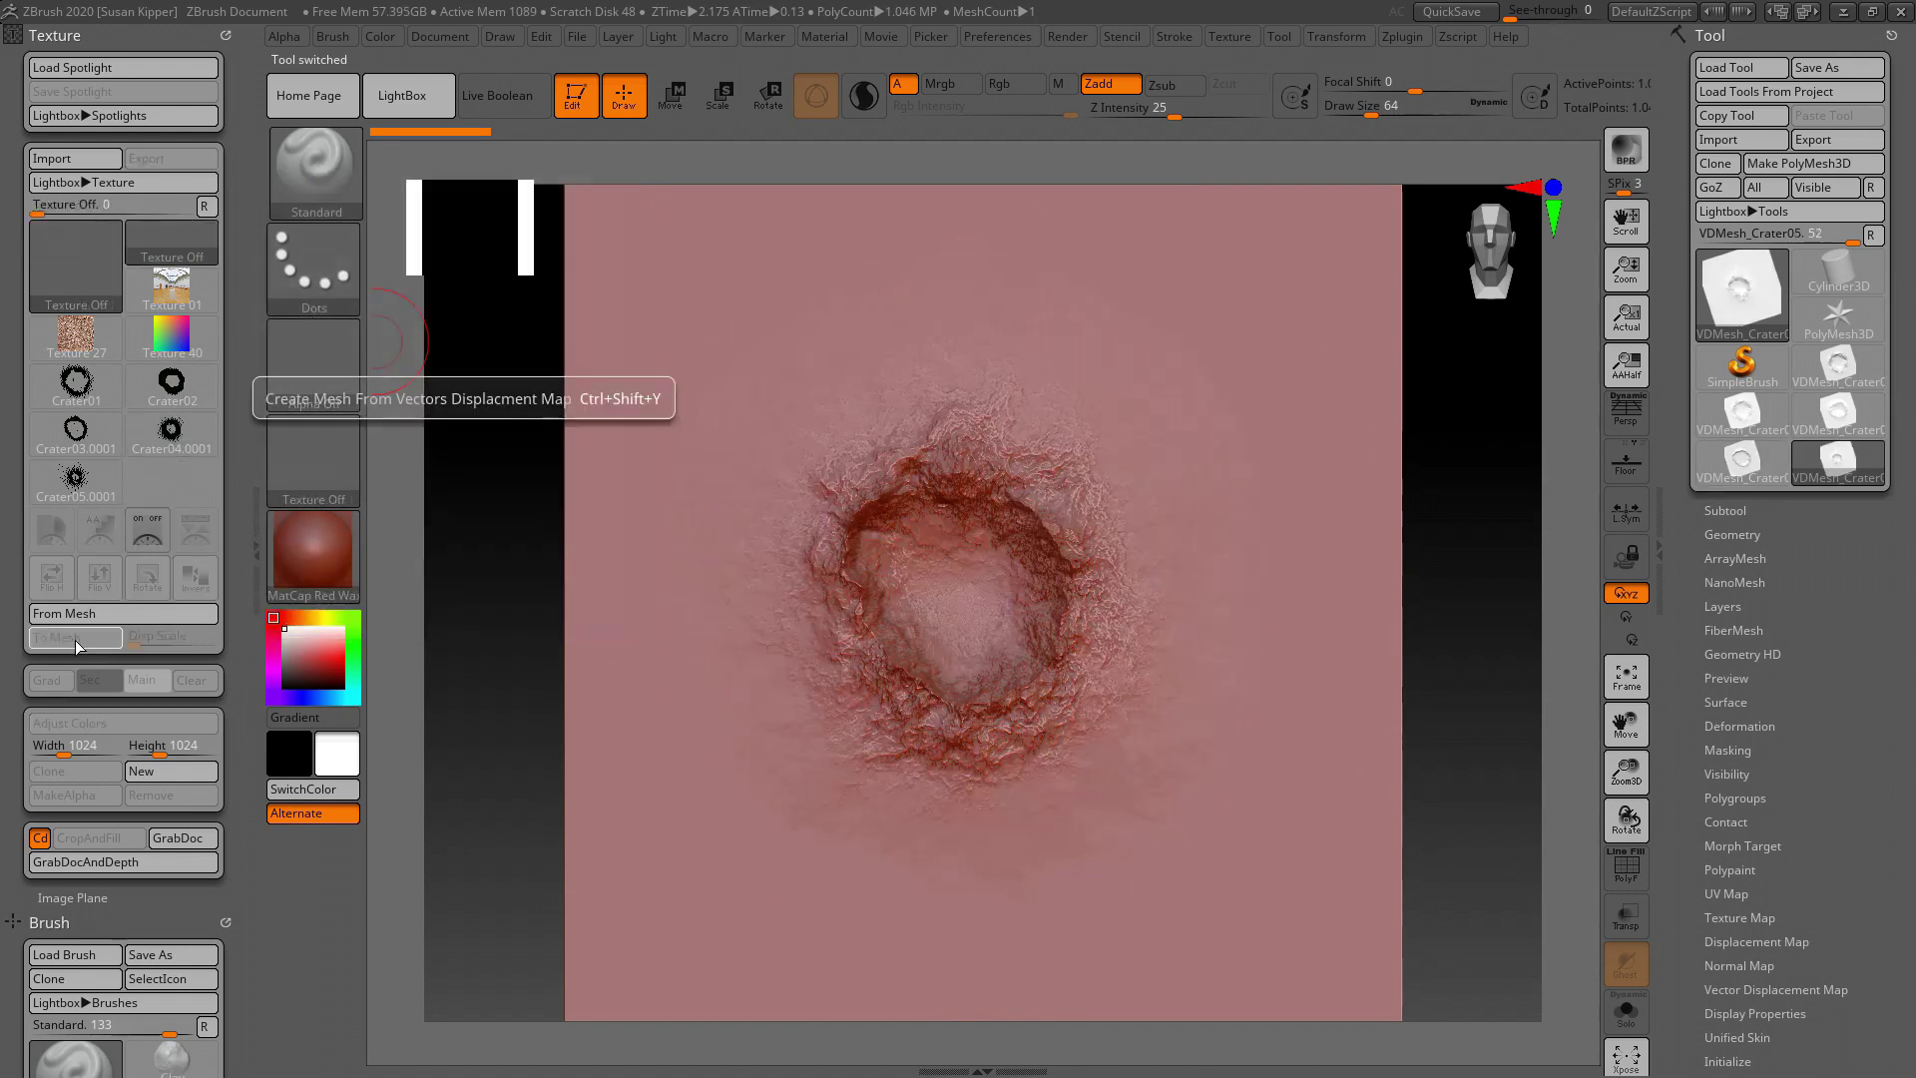
left_click(76, 481)
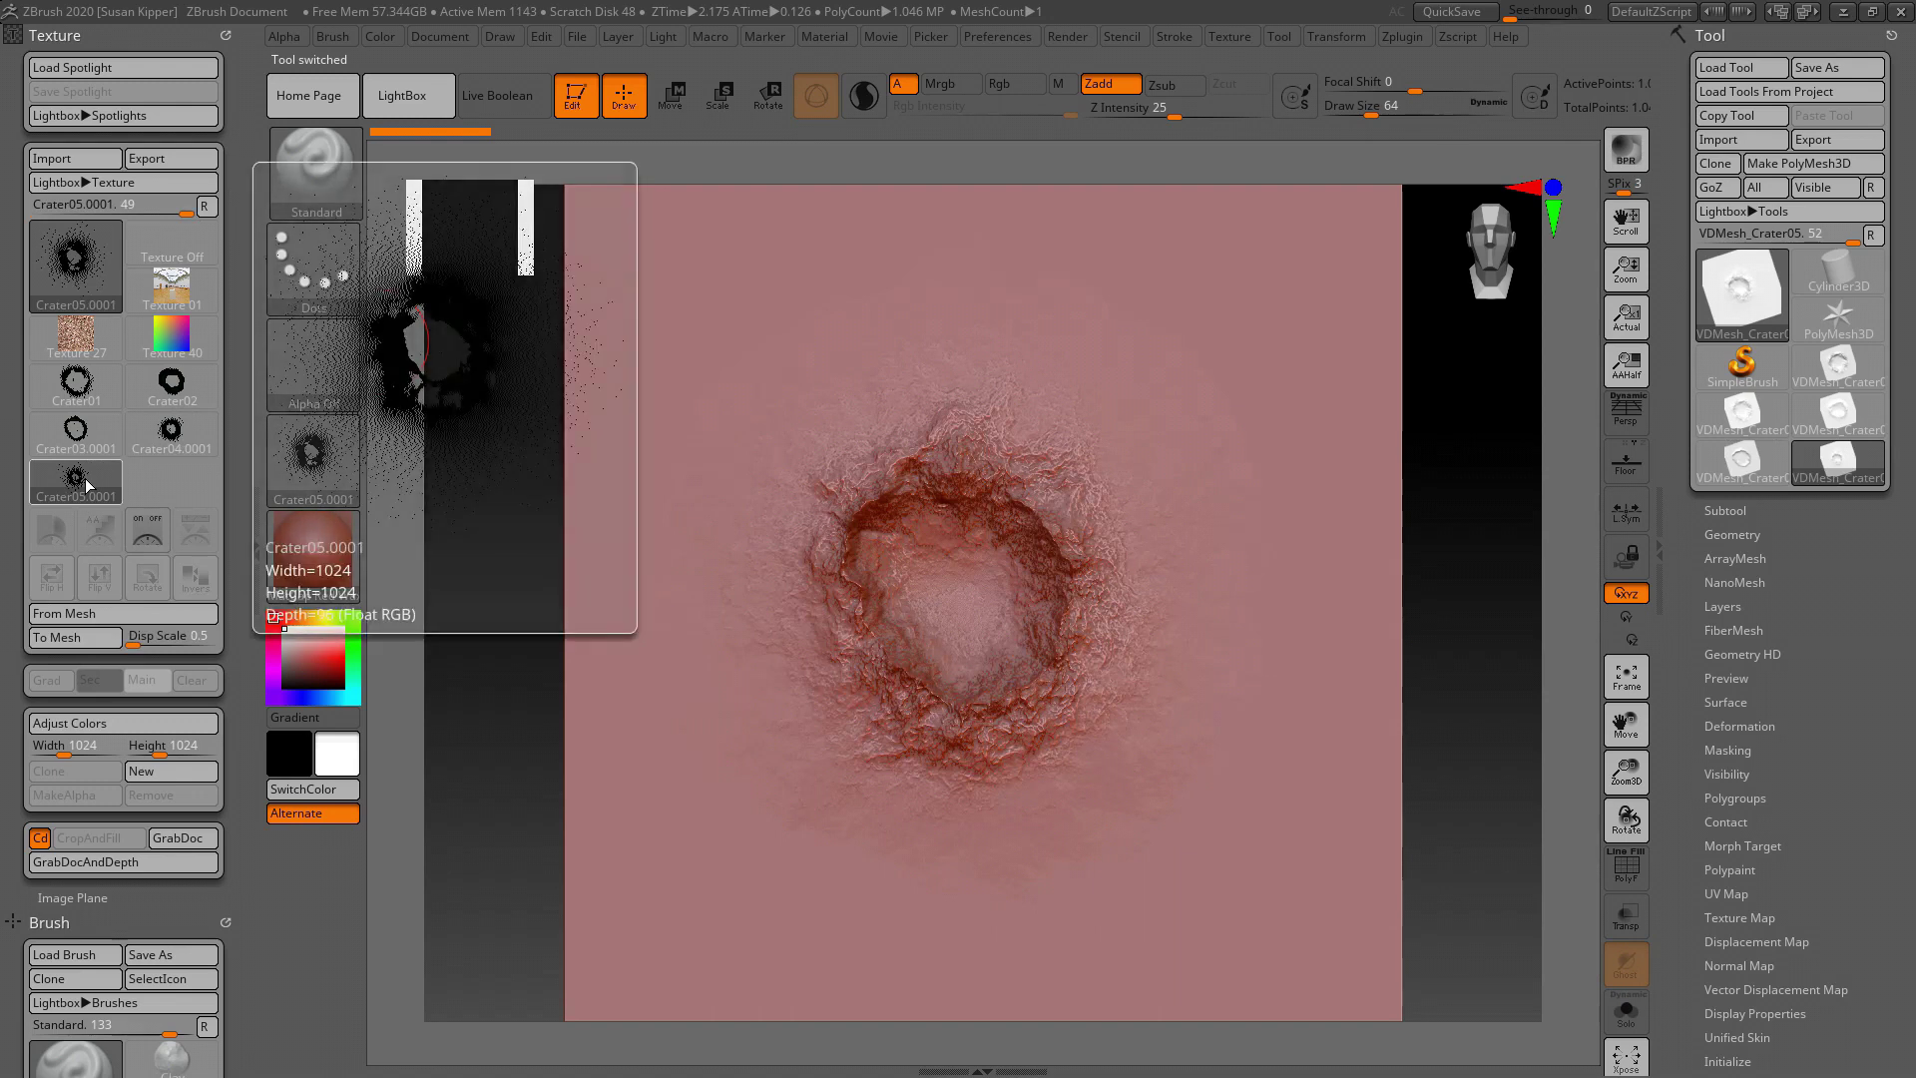
left_click(52, 639)
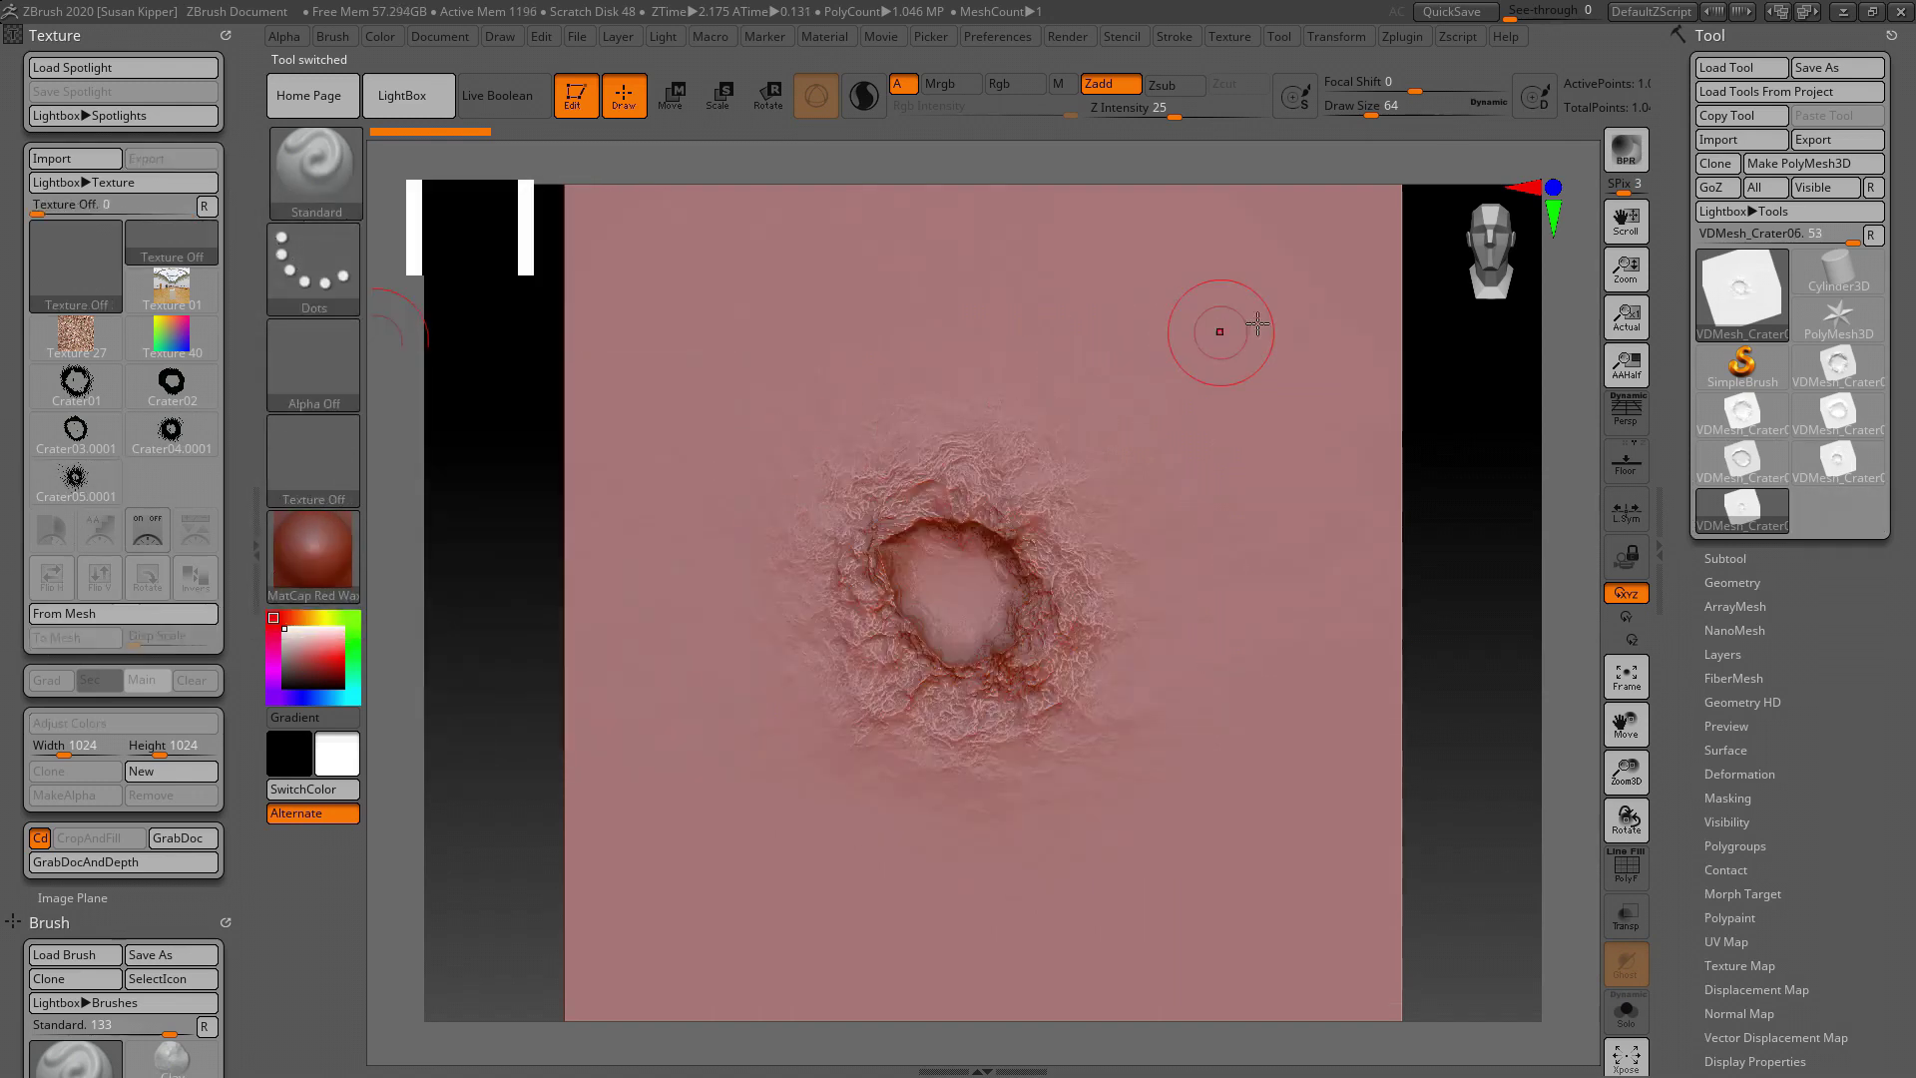
Step: Make VDMesh_Crater02 the active tool and append the meshes made from the other four crater textures as its subtools
left_click(1736, 417)
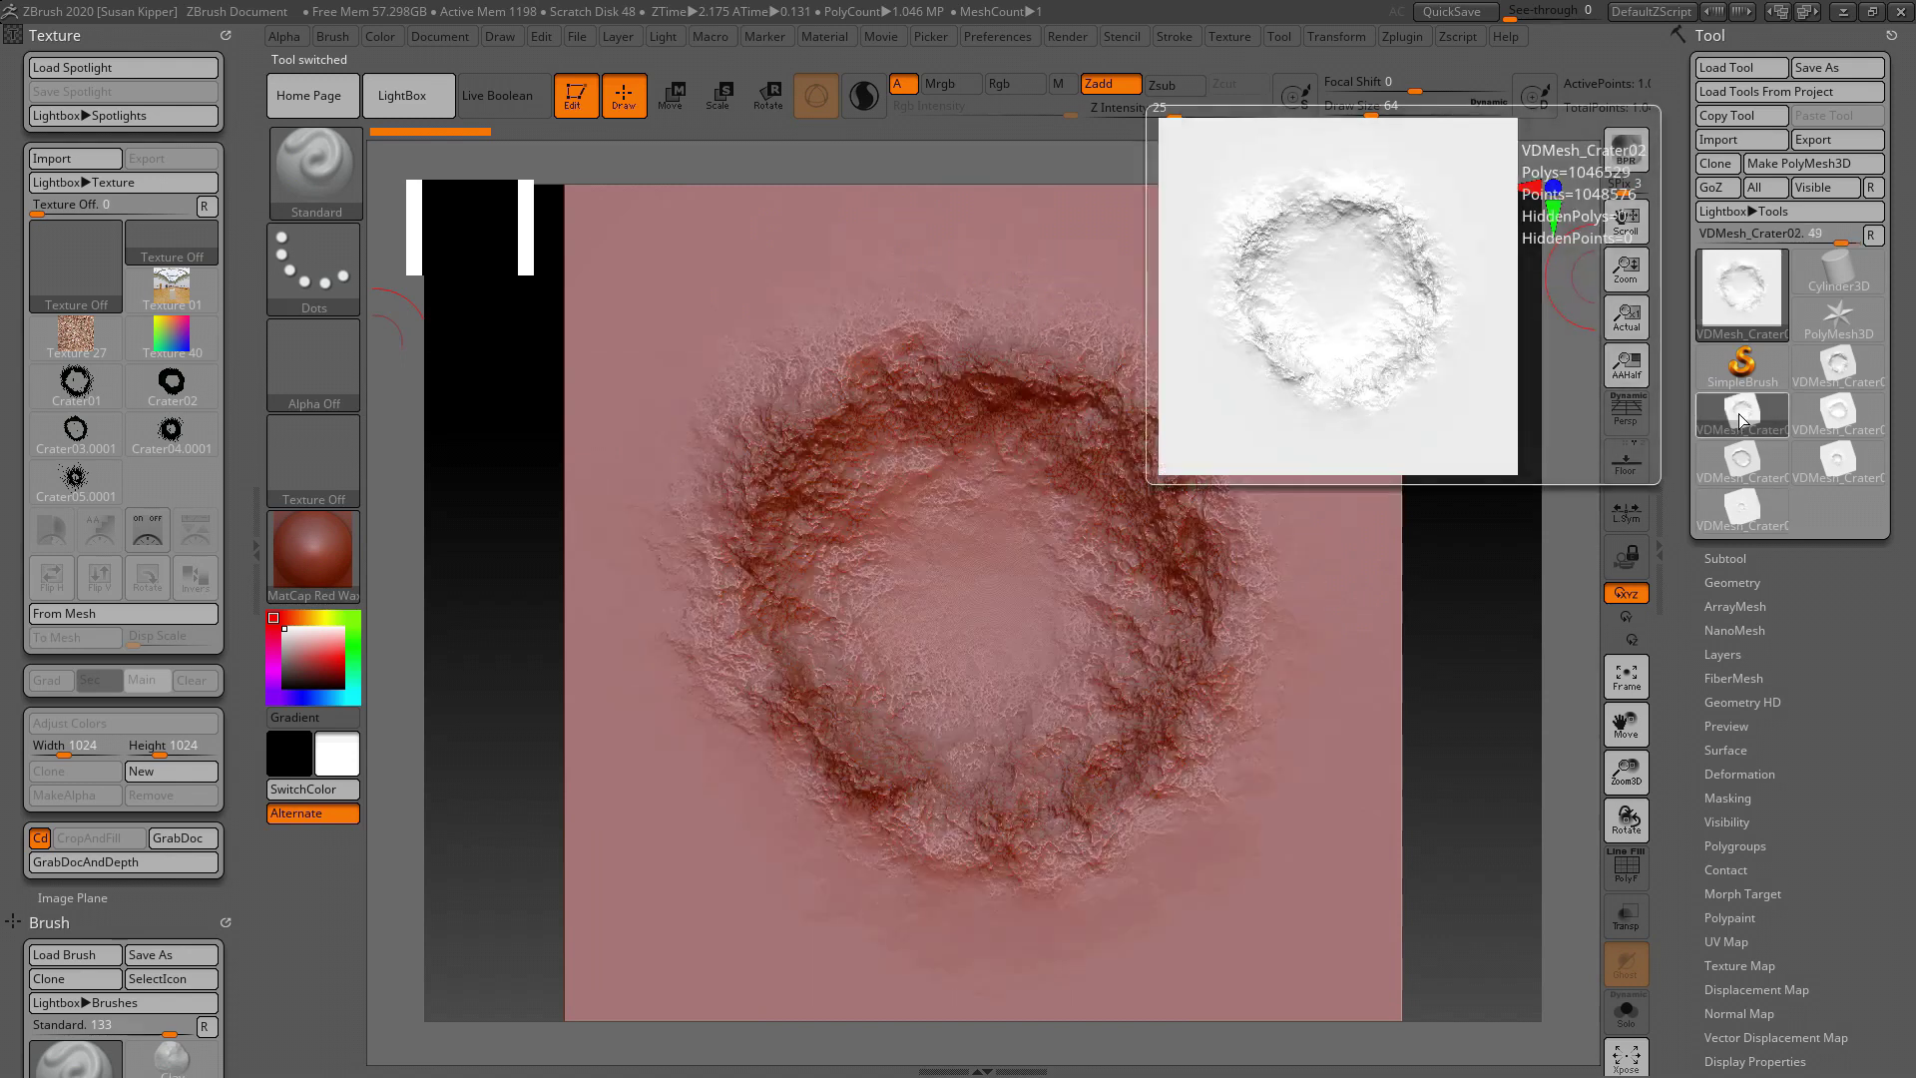
left_click(1719, 558)
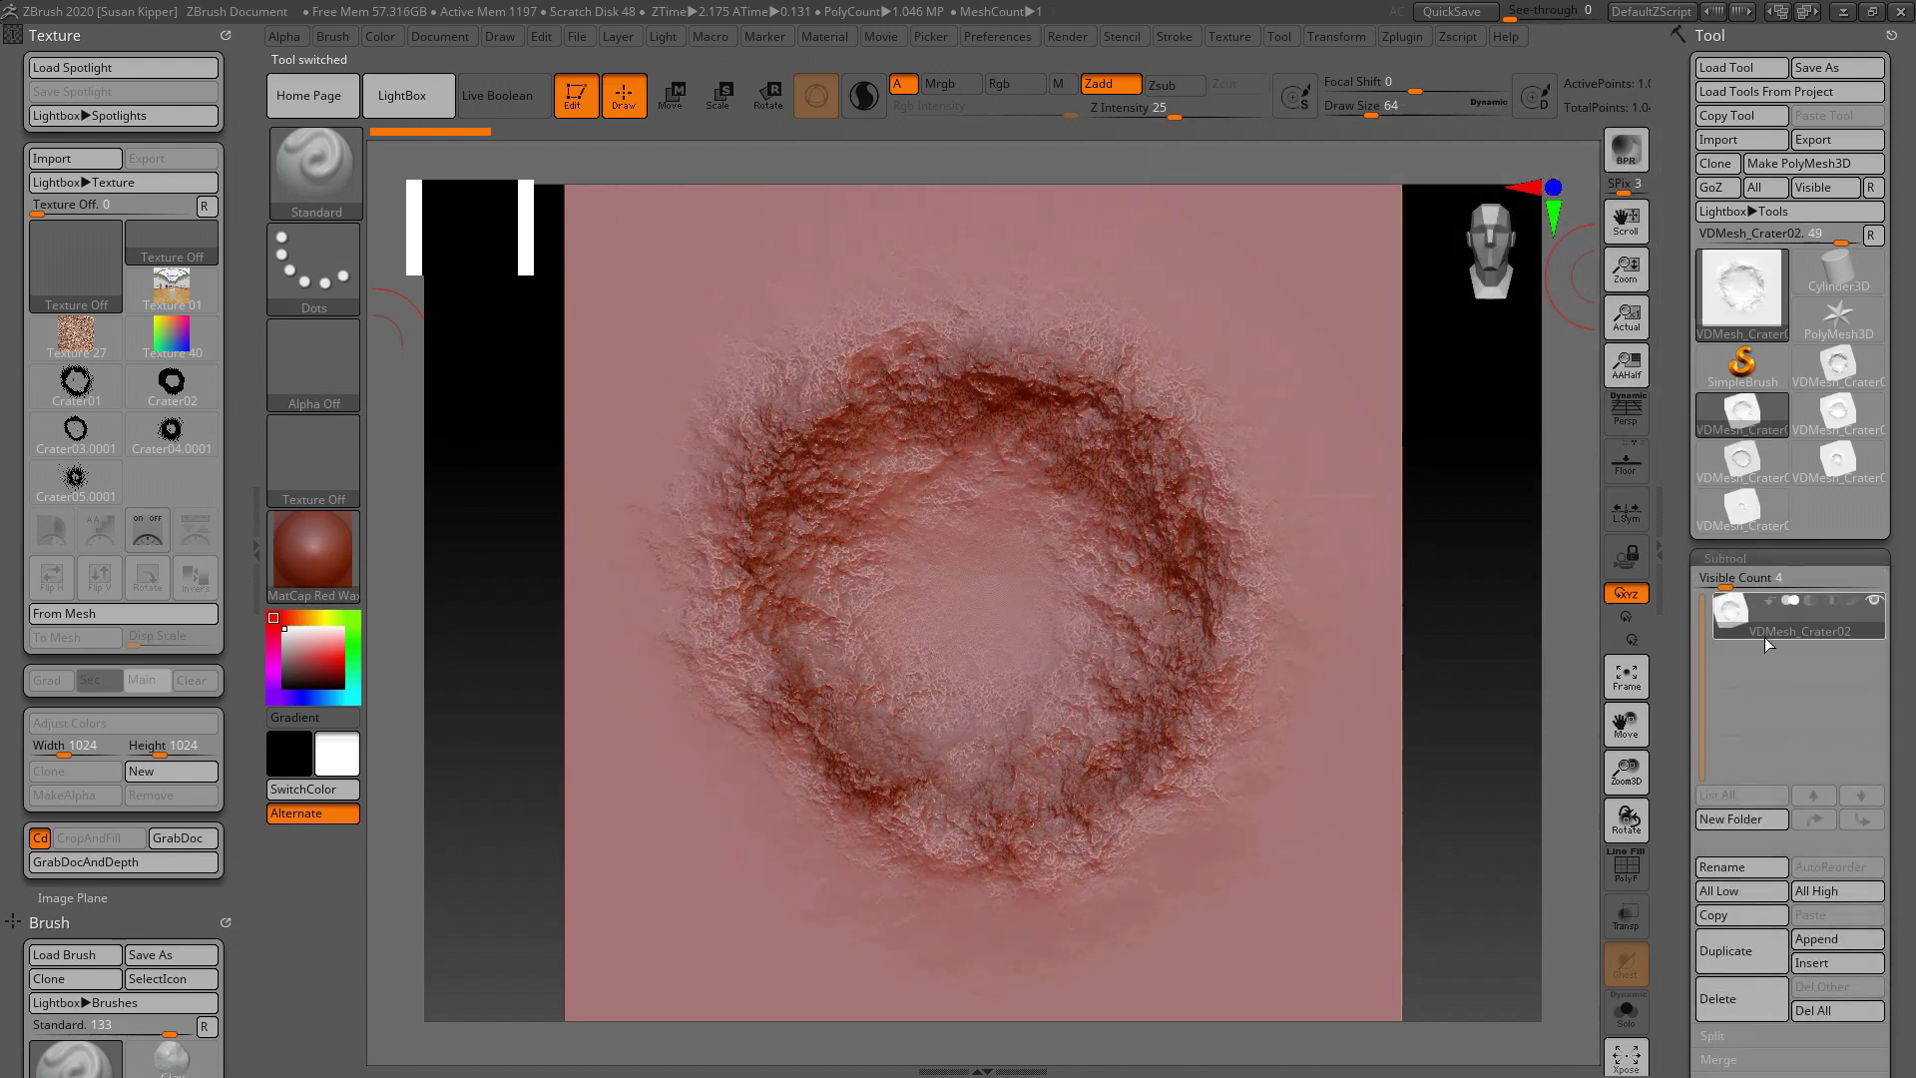
left_click(1811, 941)
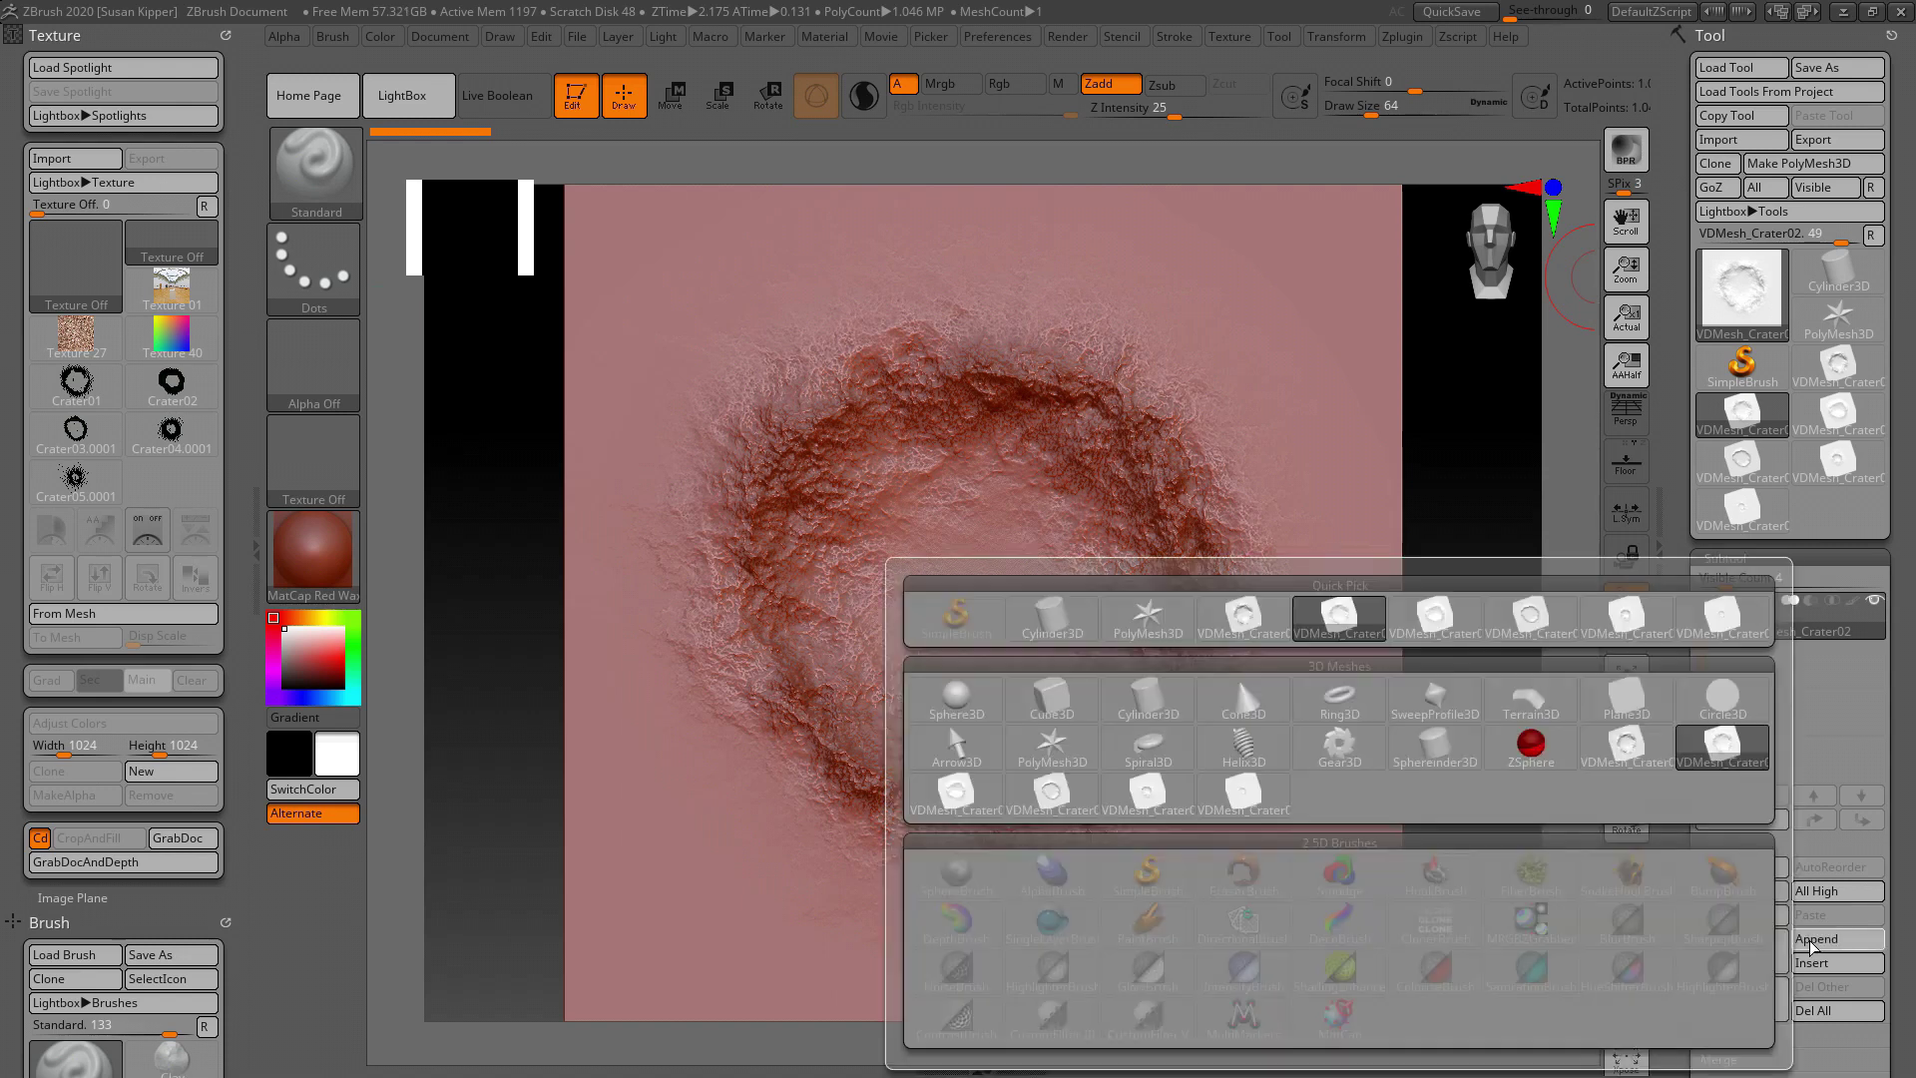
left_click(1444, 619)
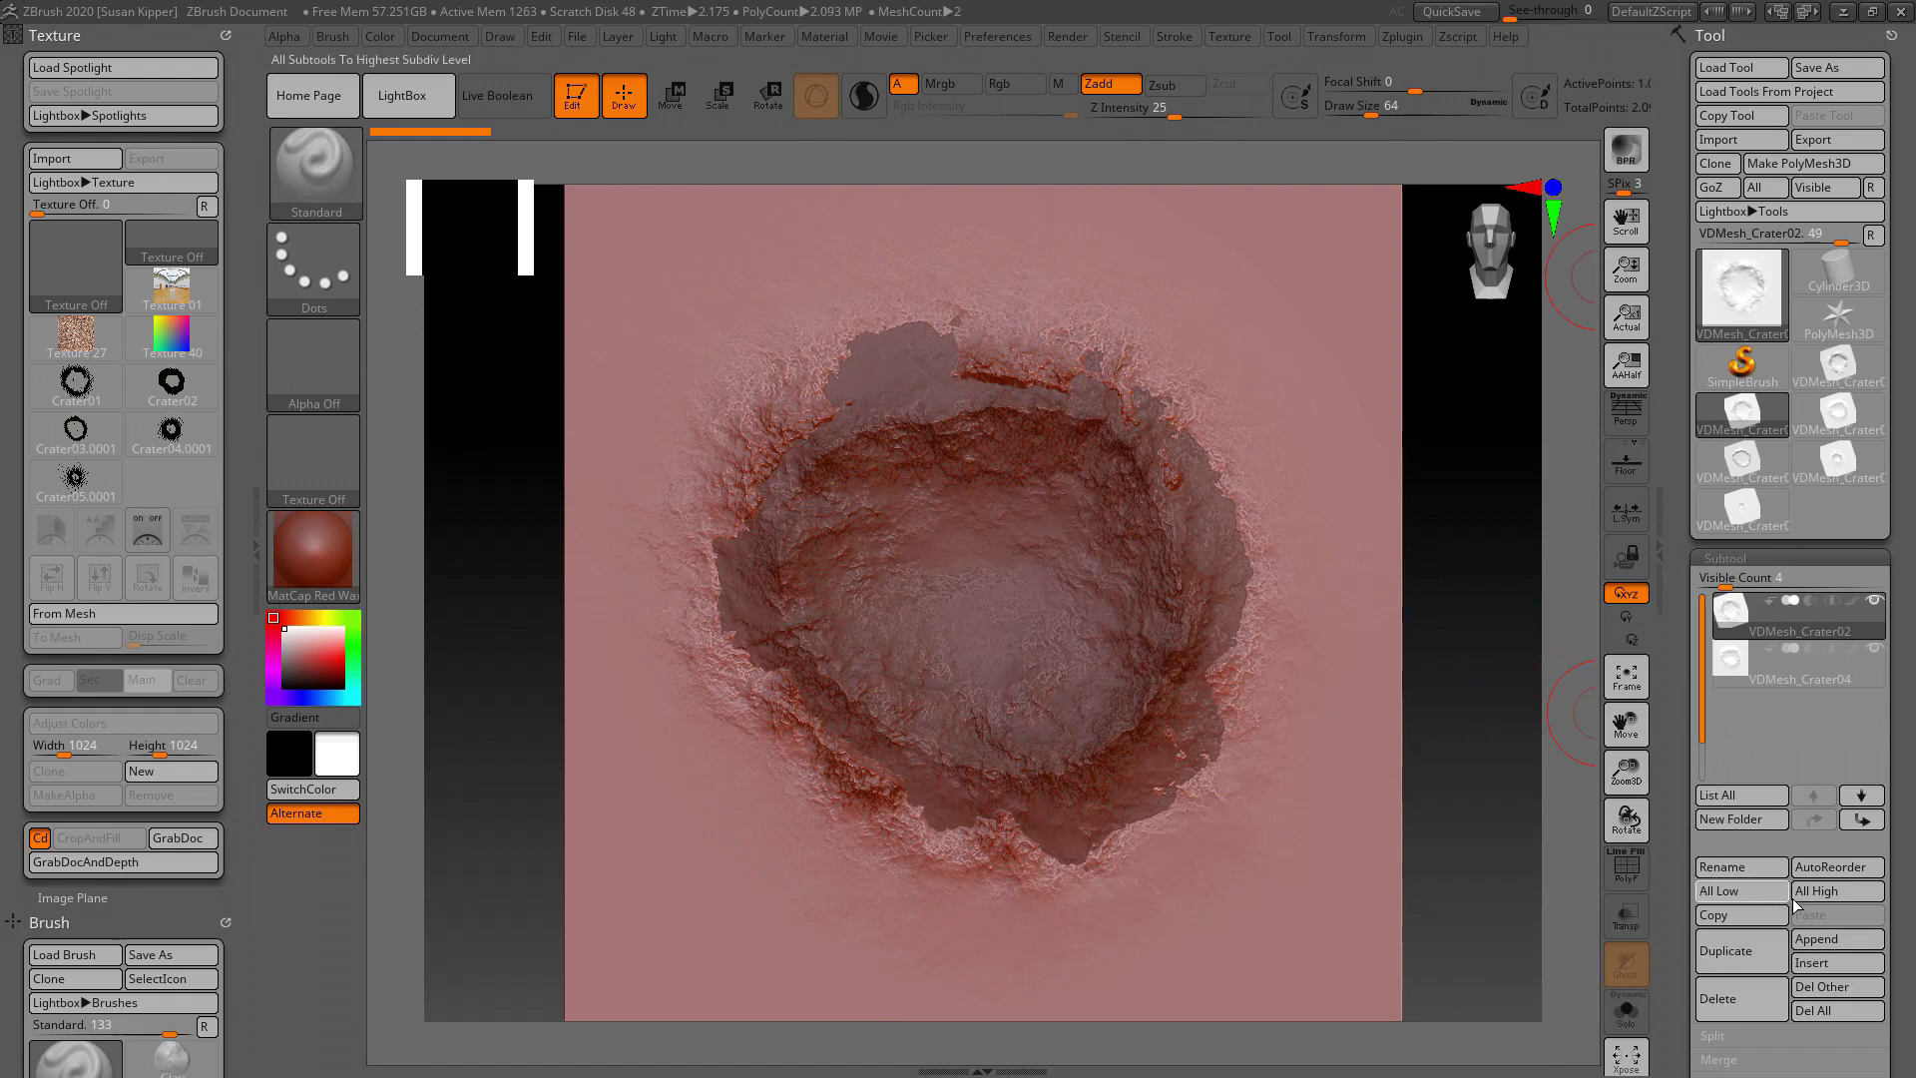
left_click(1816, 943)
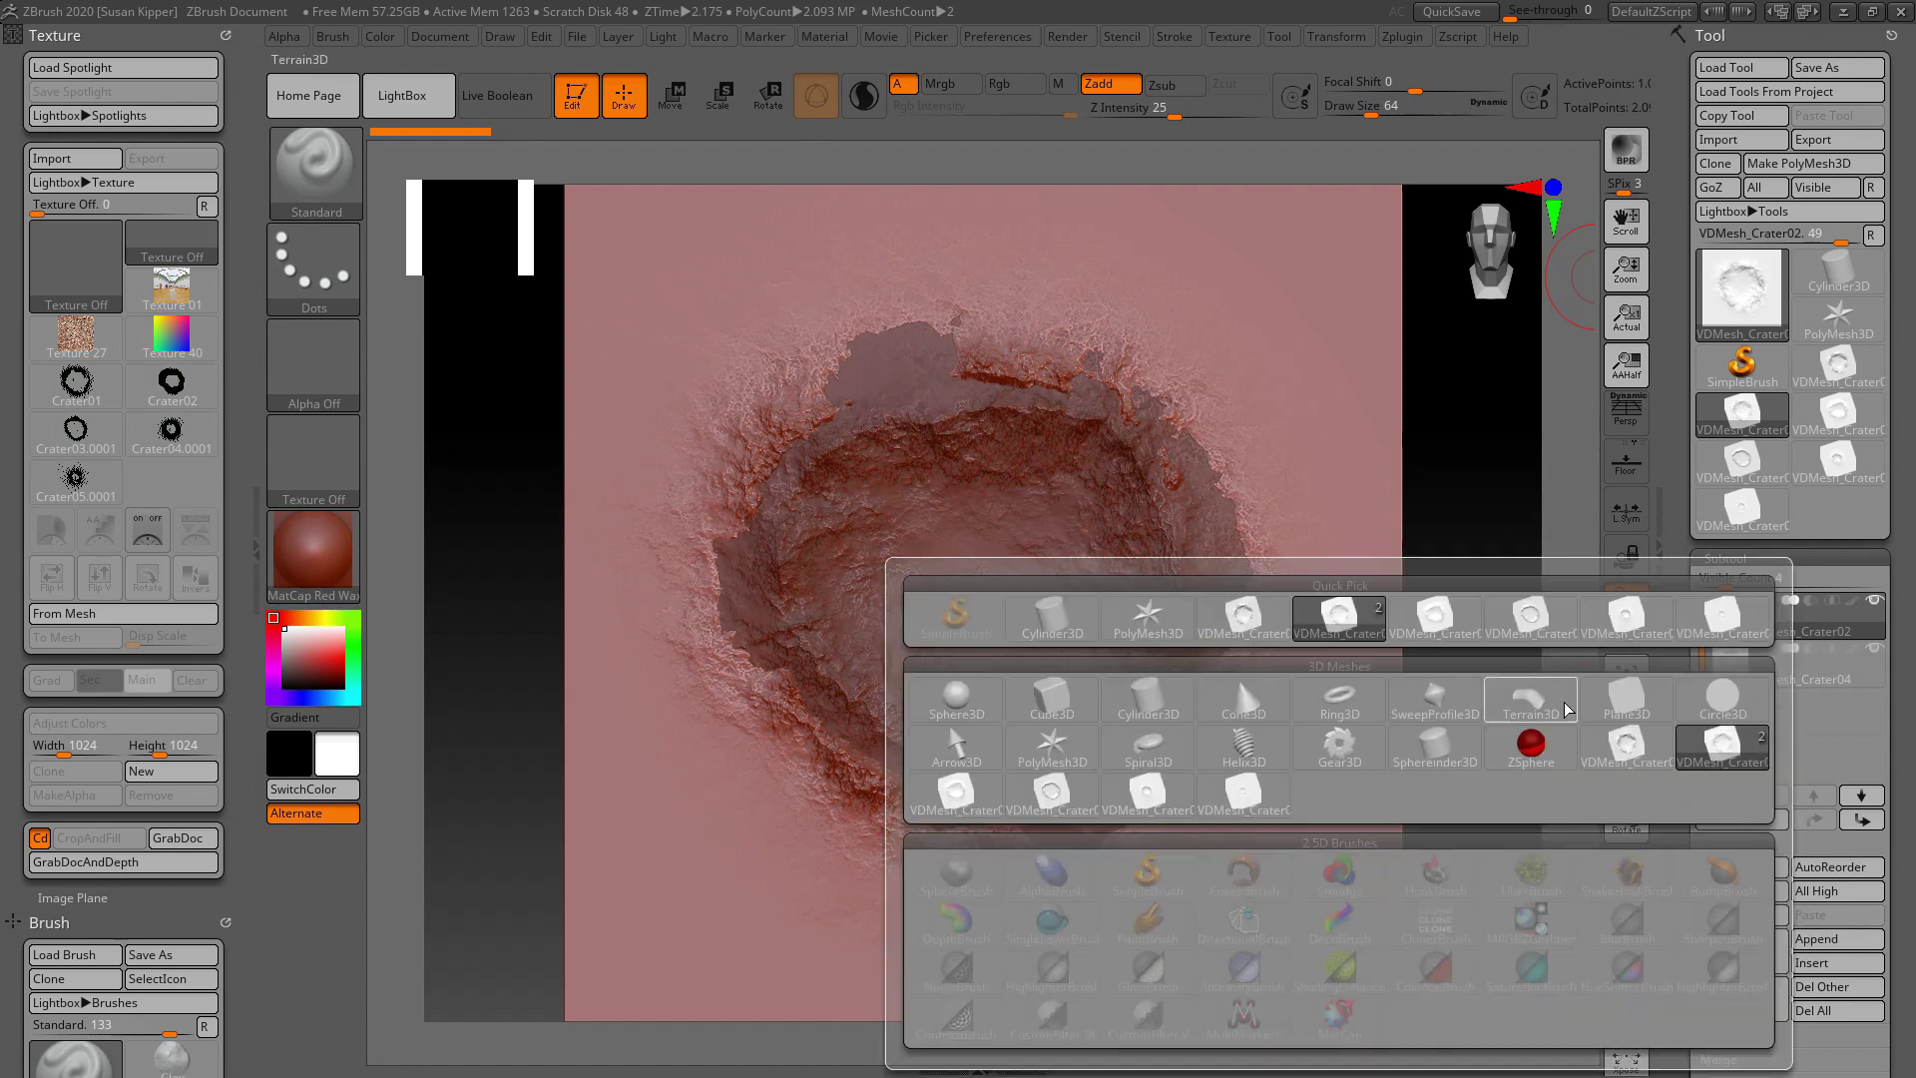
left_click(1535, 624)
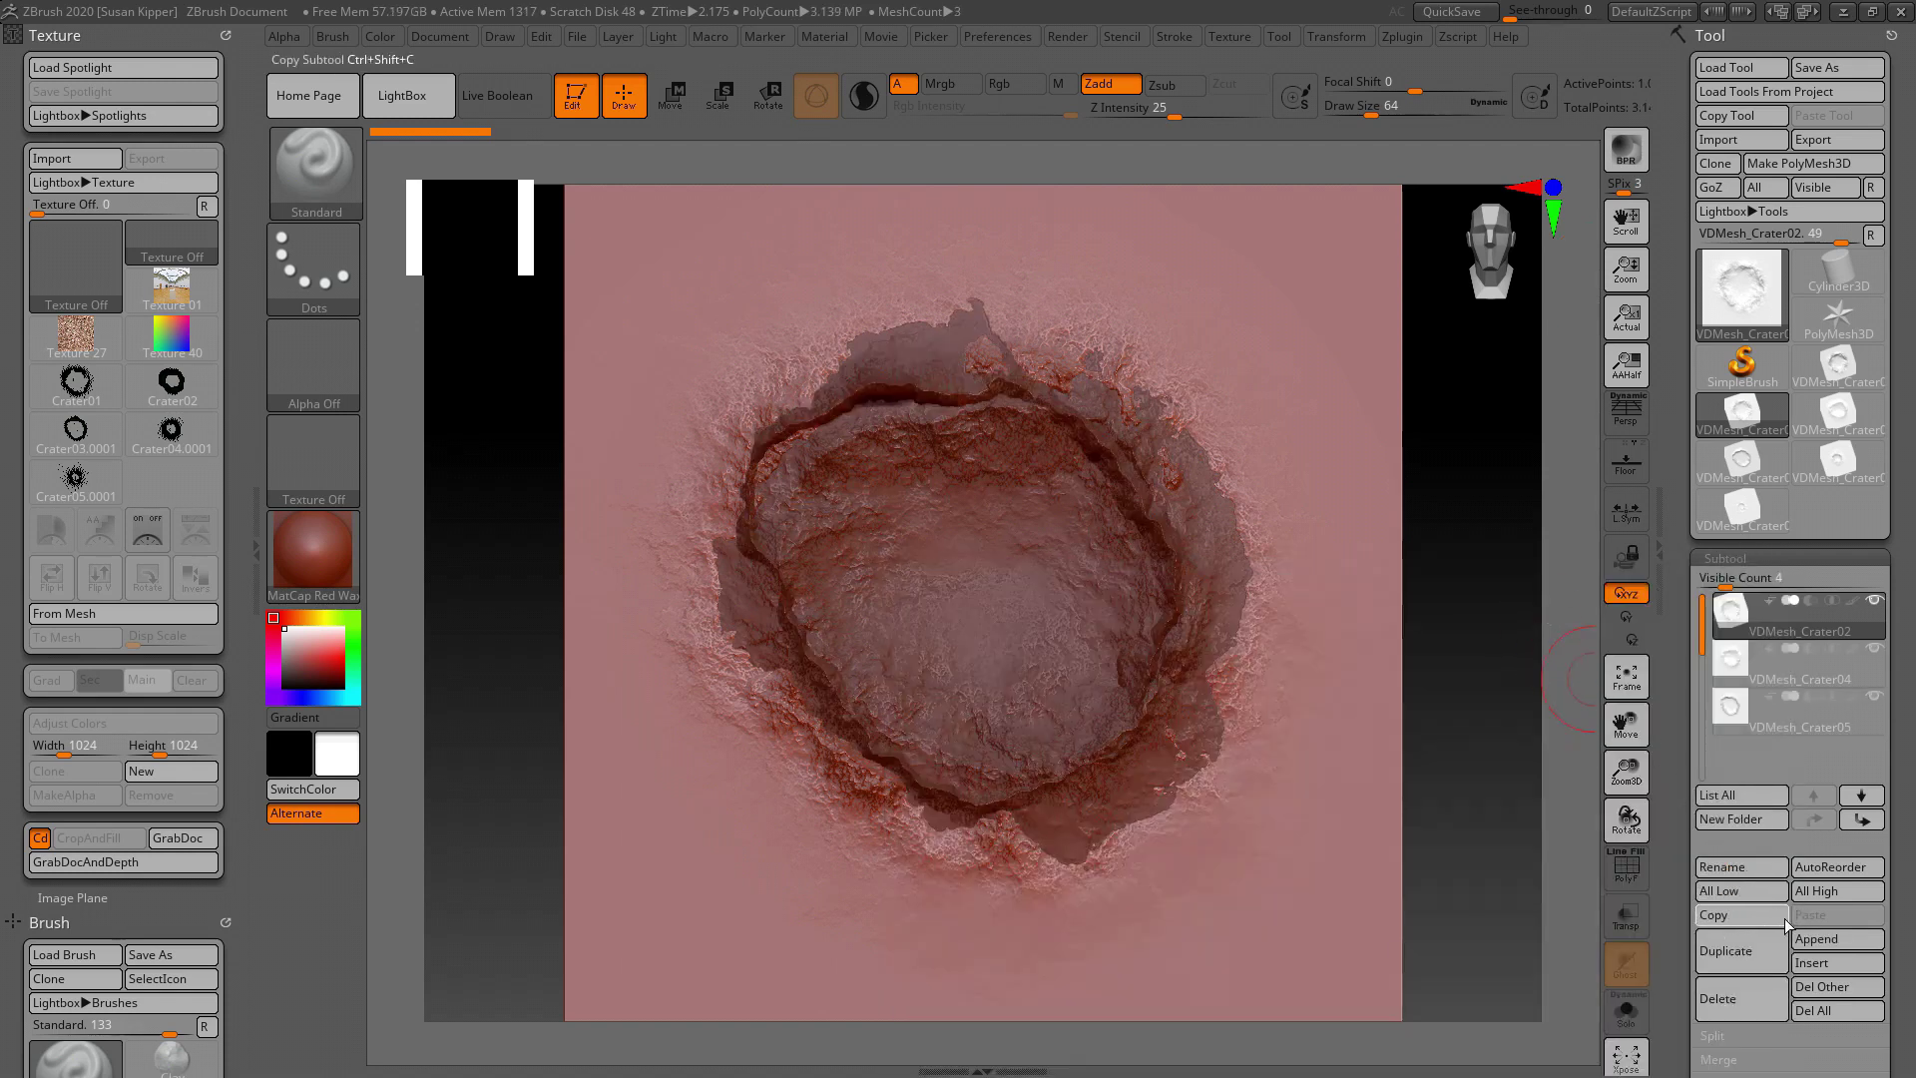
left_click(1816, 944)
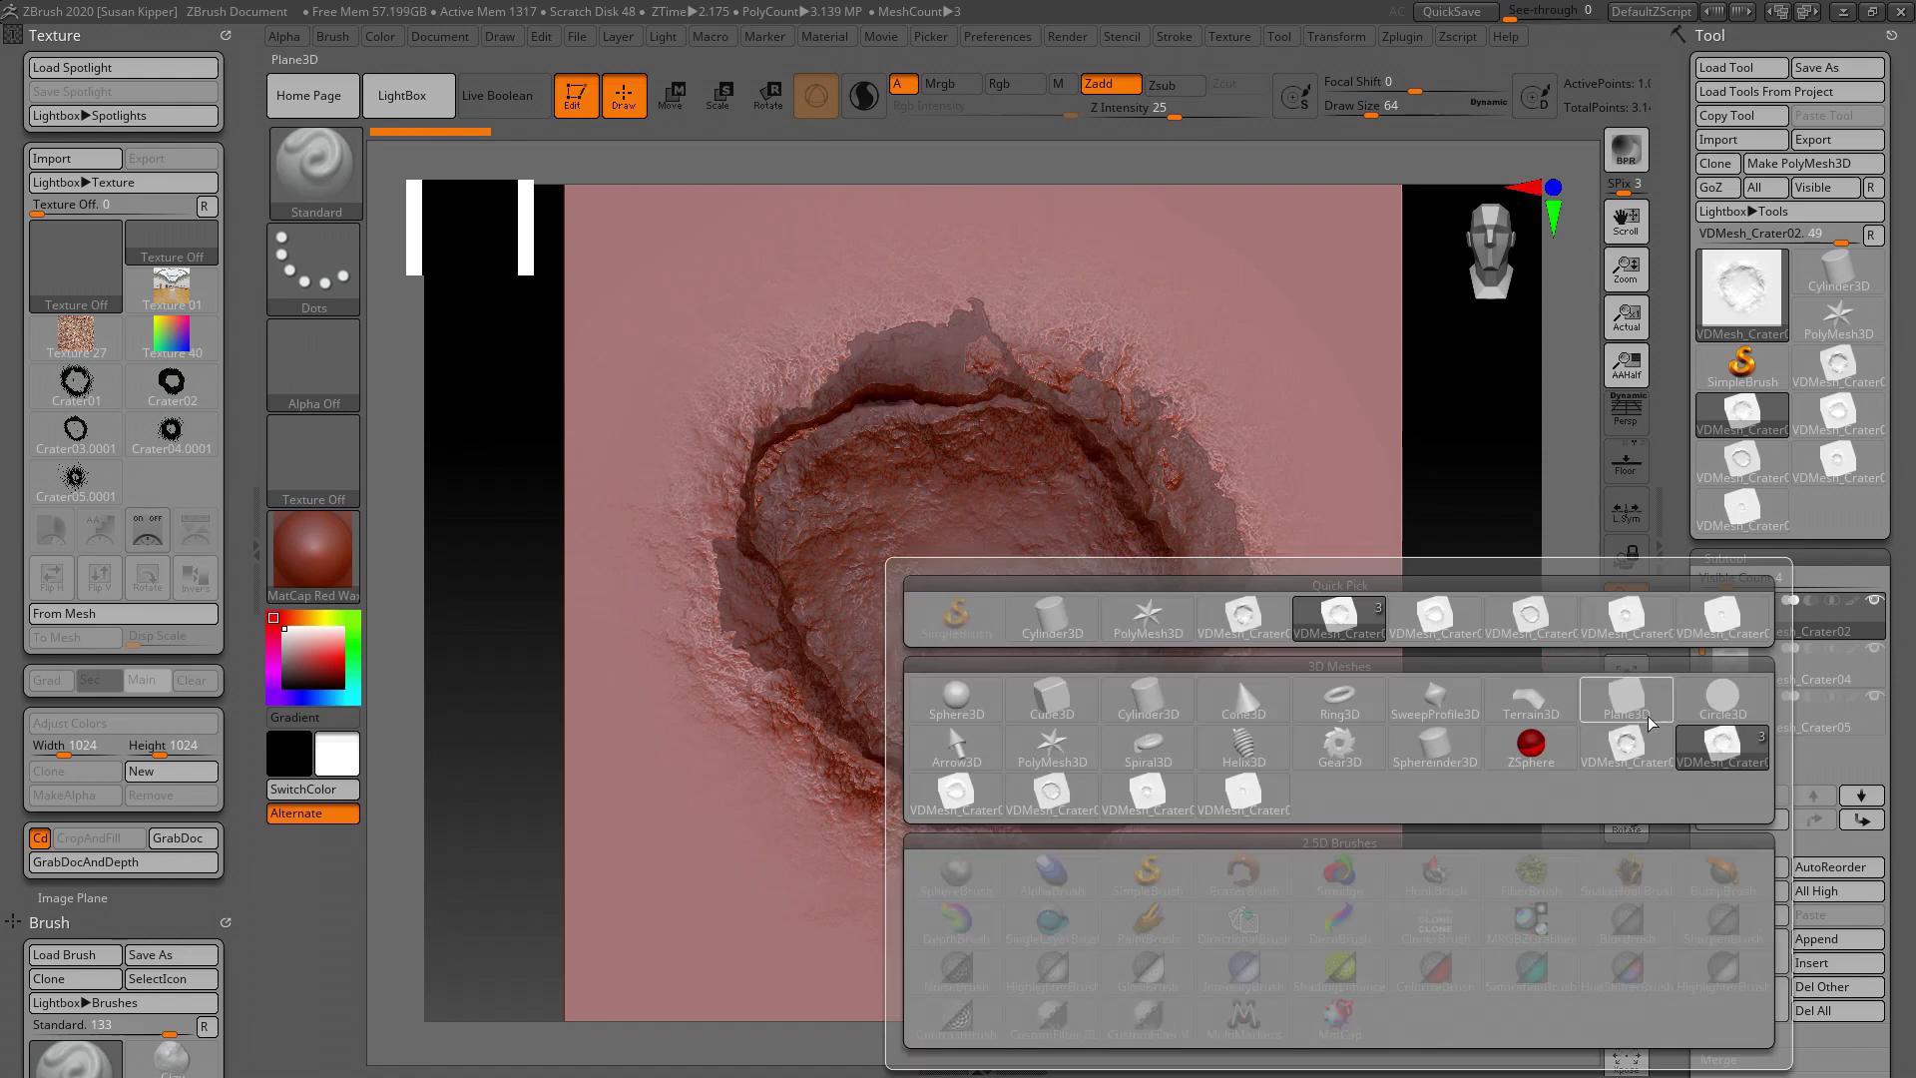
left_click(1626, 617)
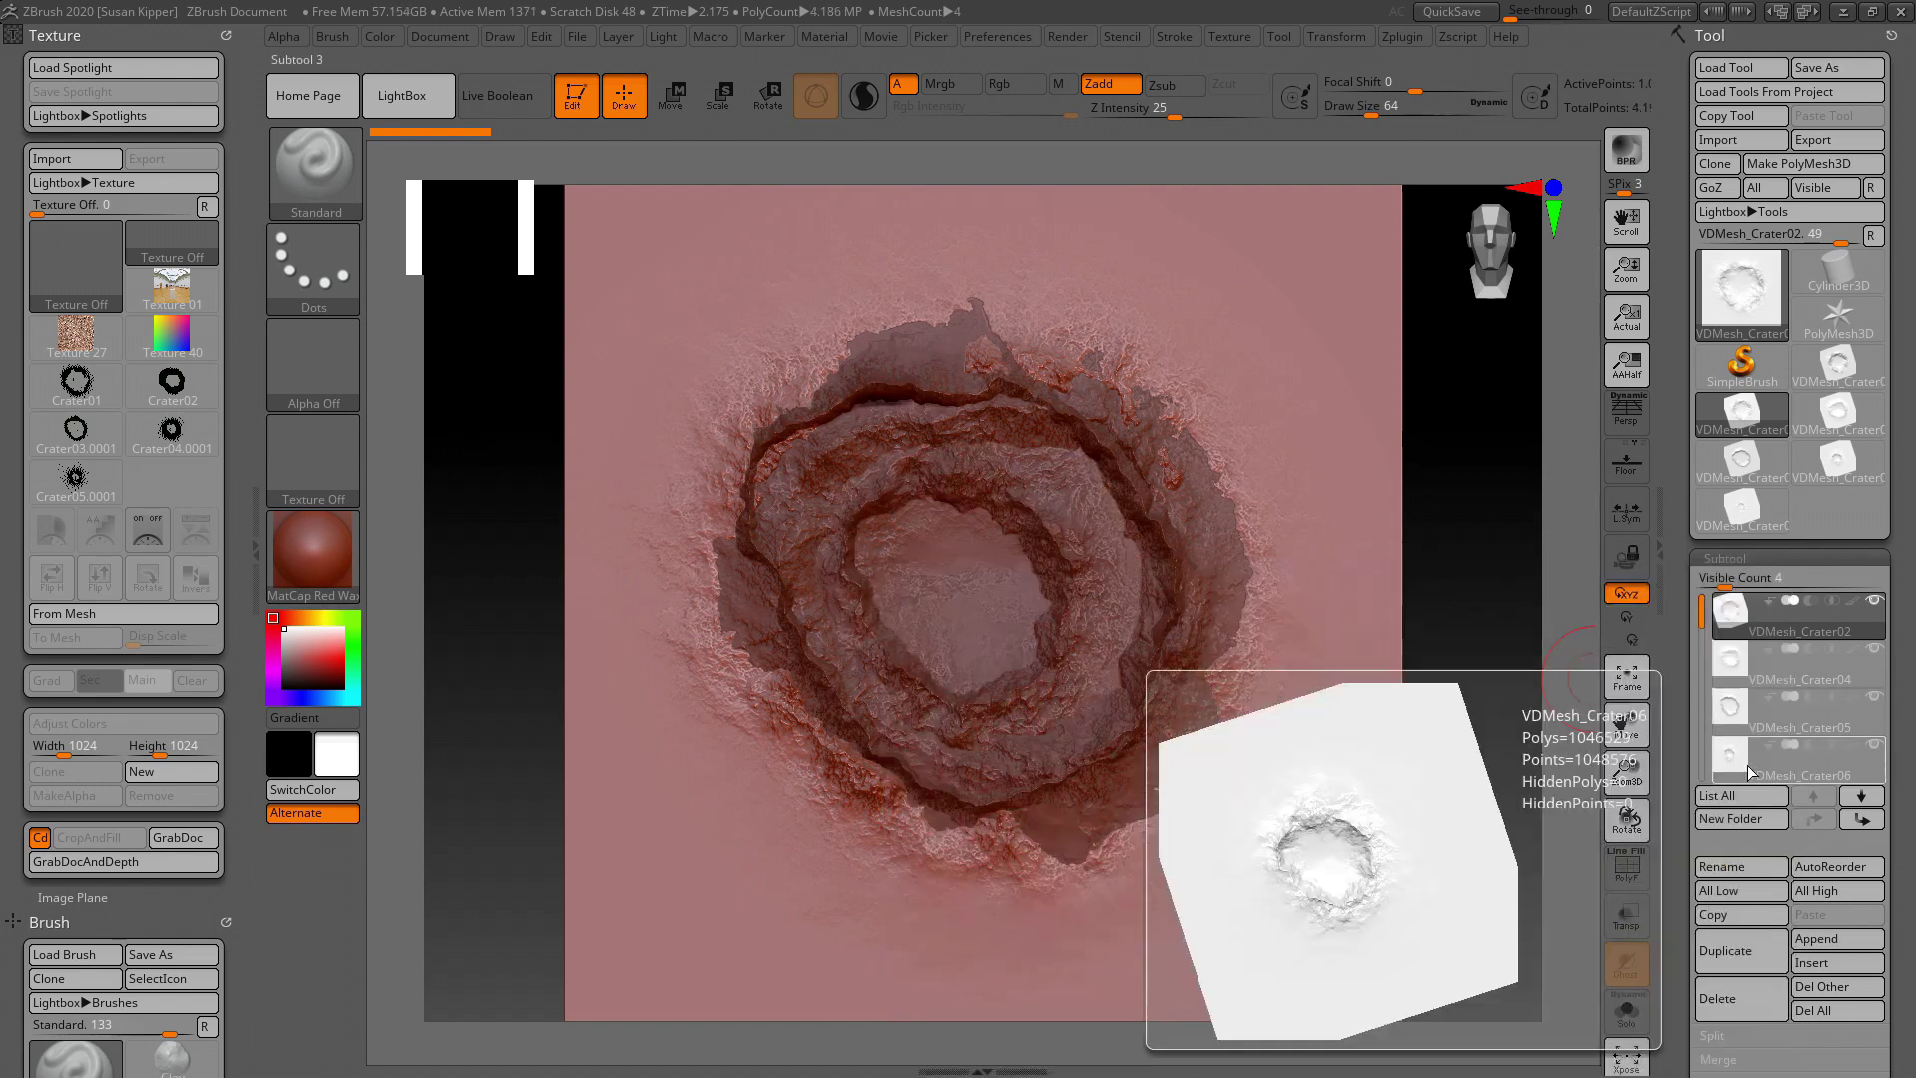
left_click(1837, 940)
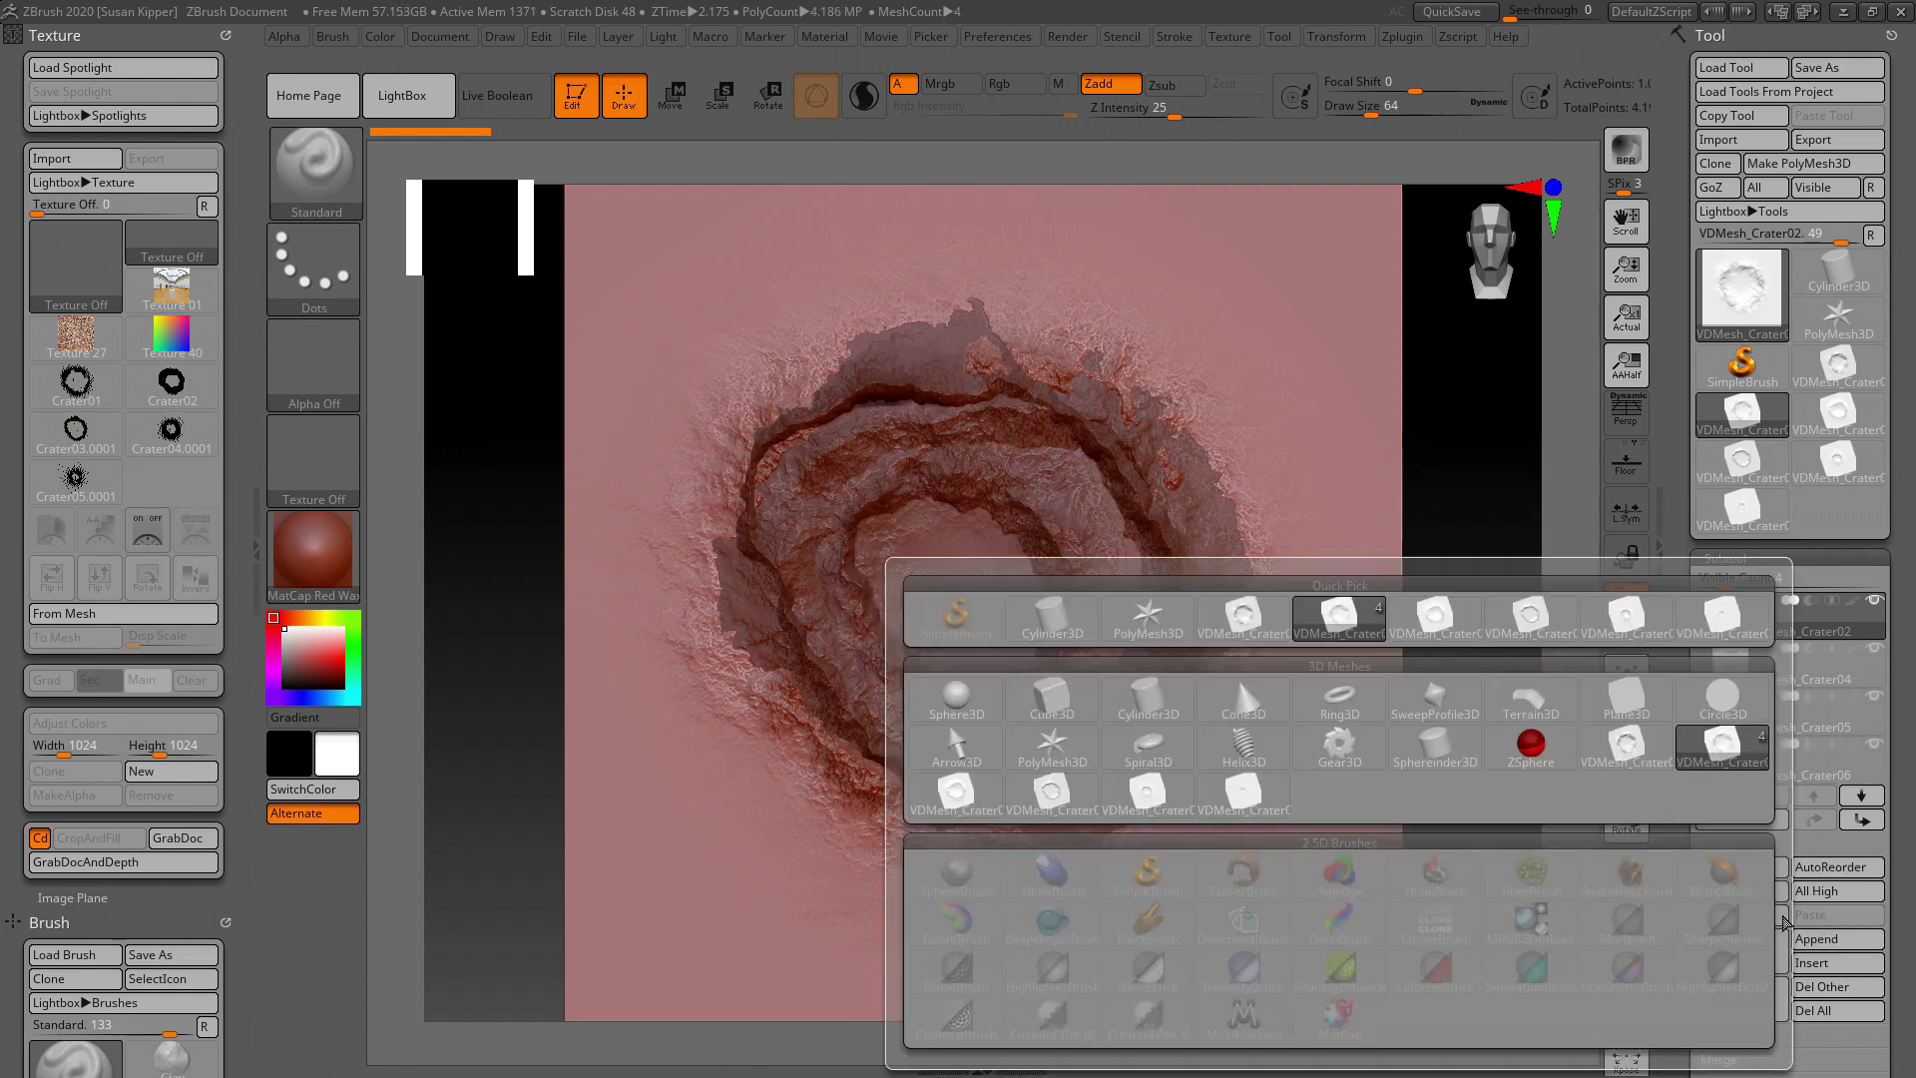
left_click(1712, 615)
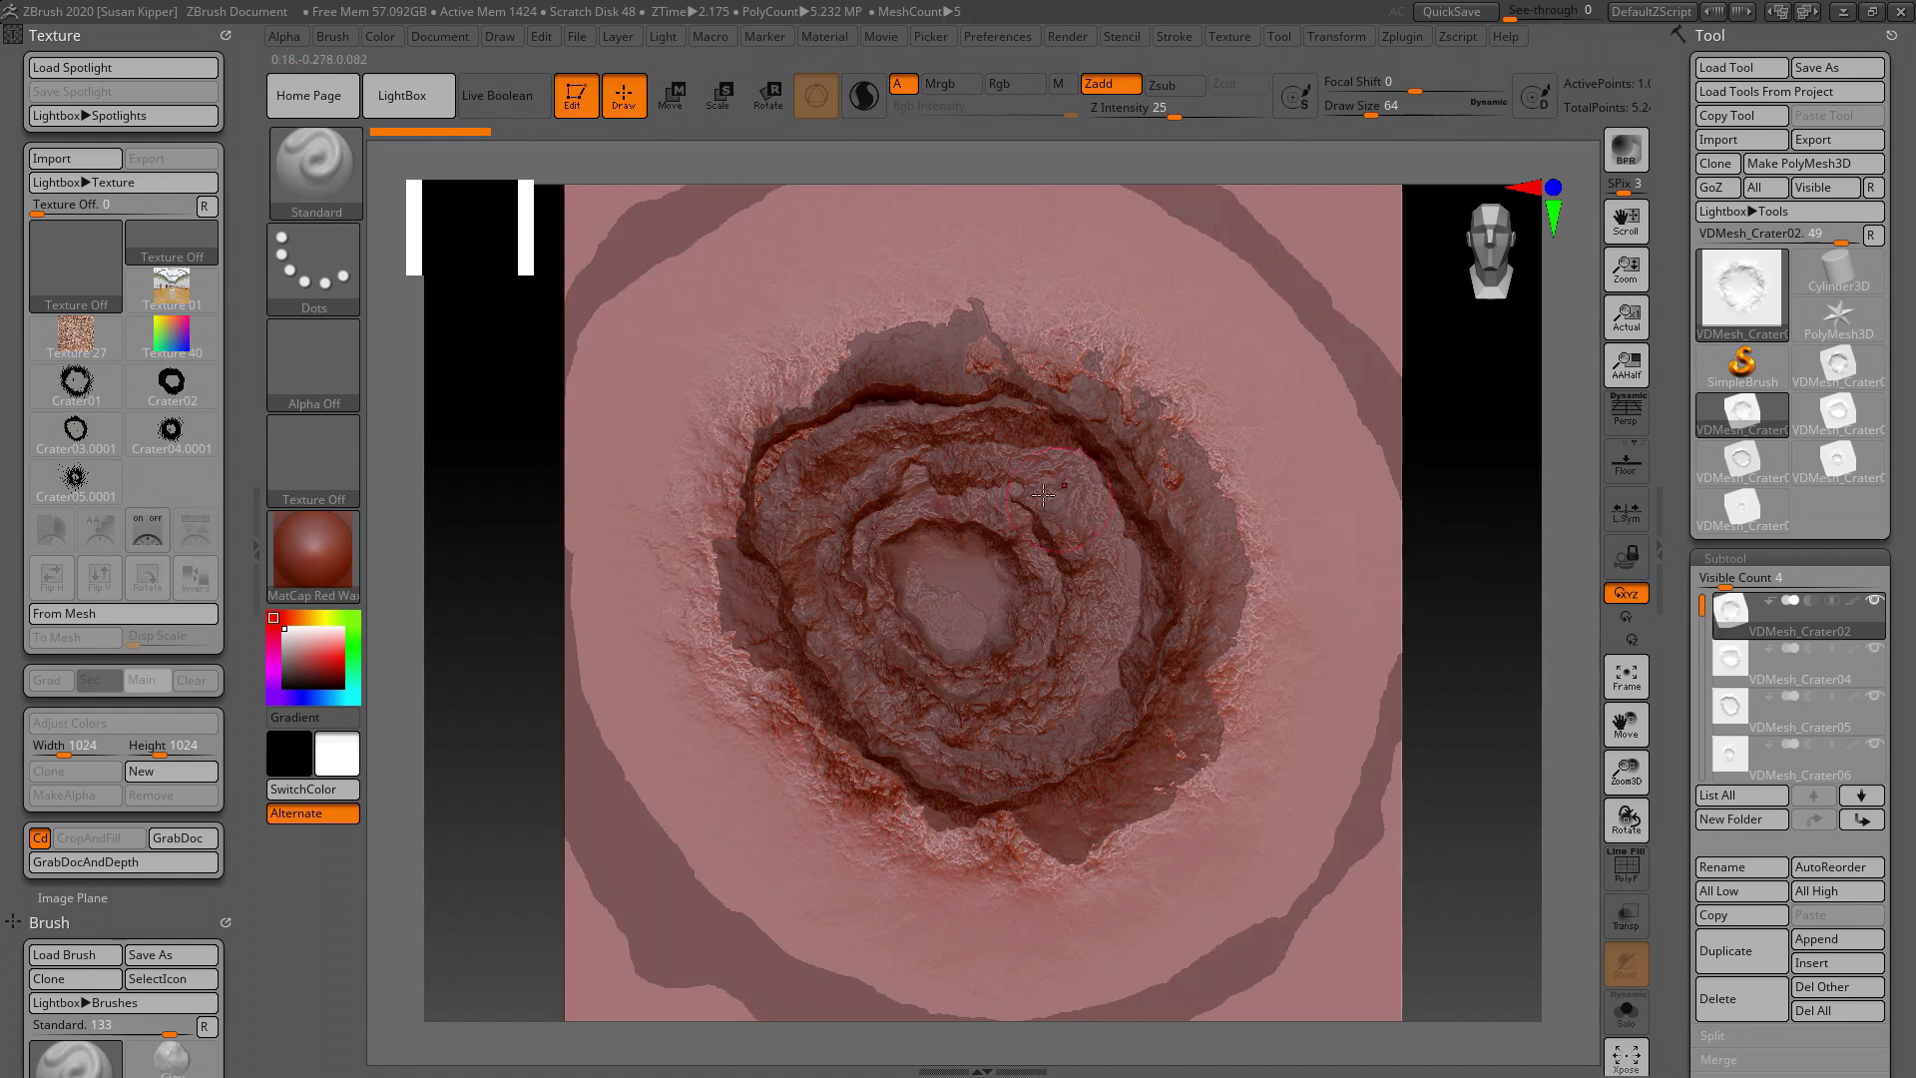
Step: Choose the Chisel3D brush as the current sculpting brush
left_click(307, 170)
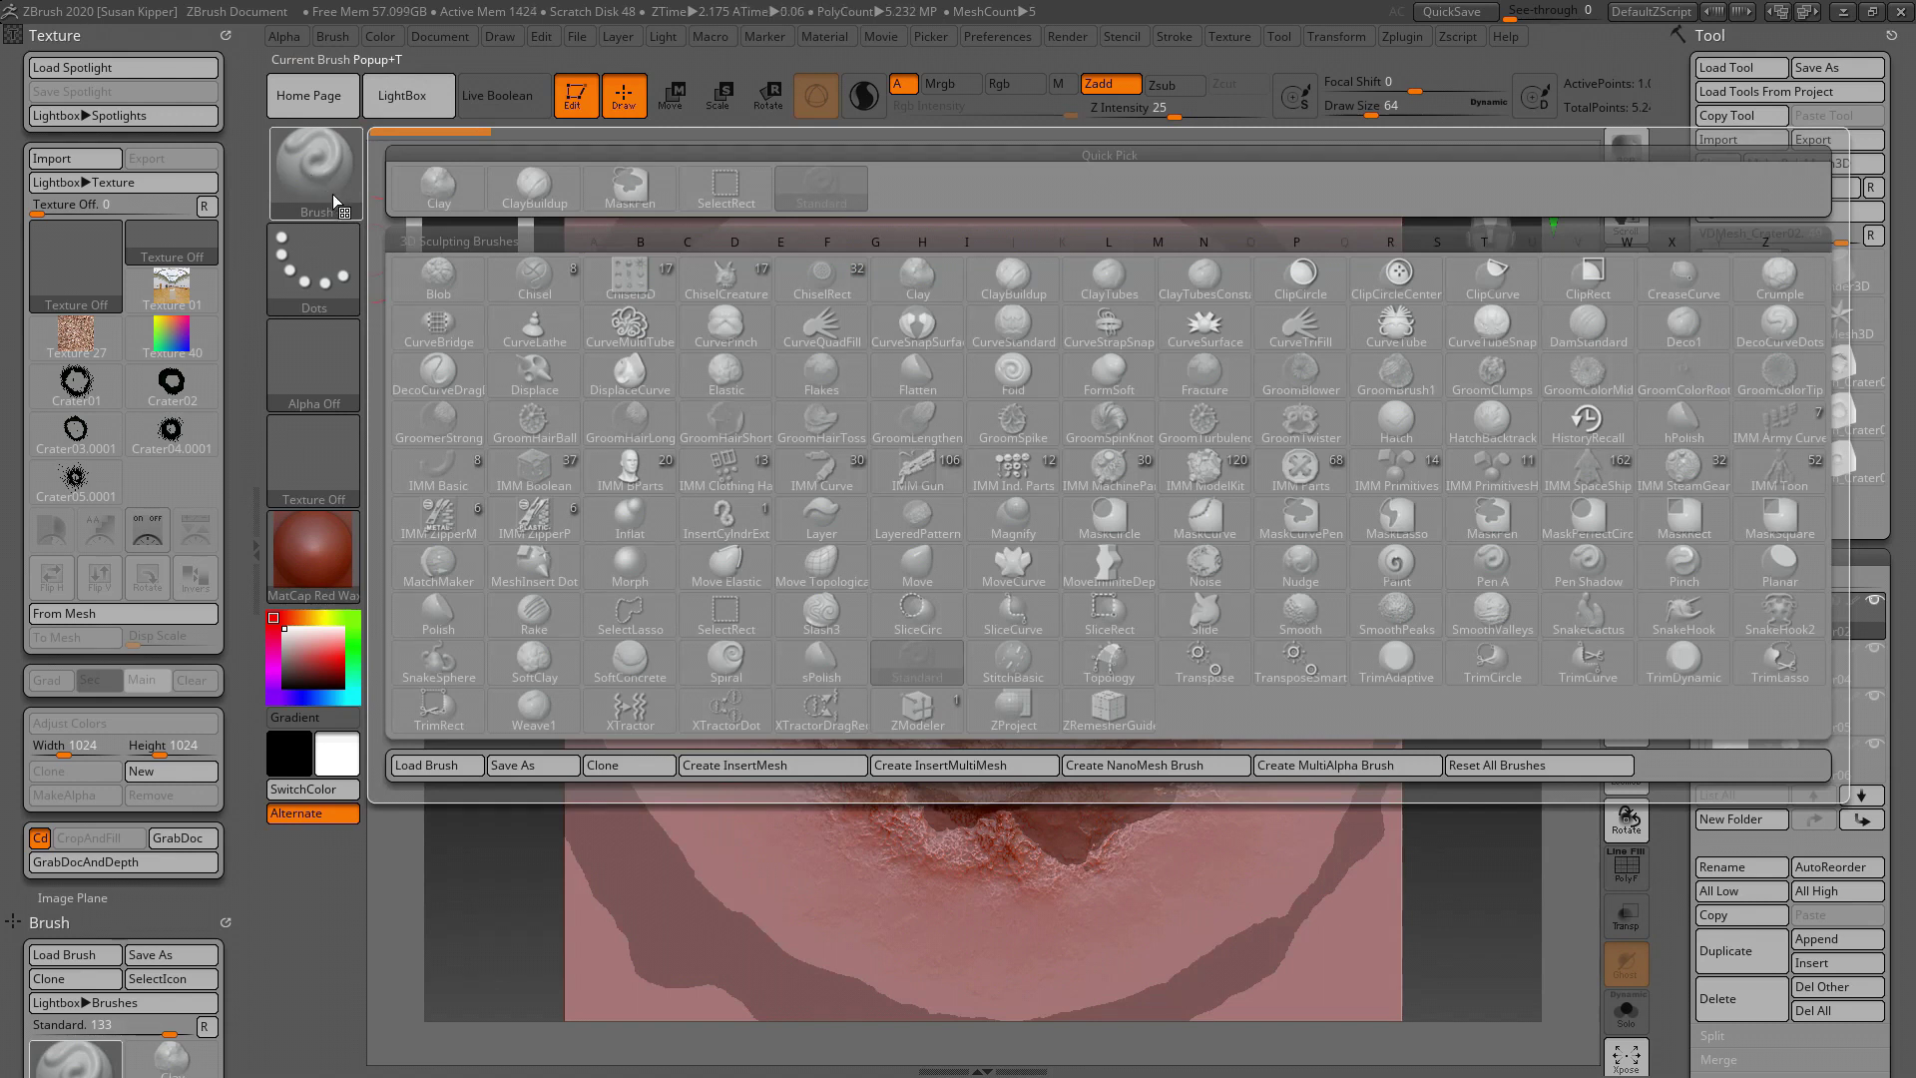
mouse_move(619, 277)
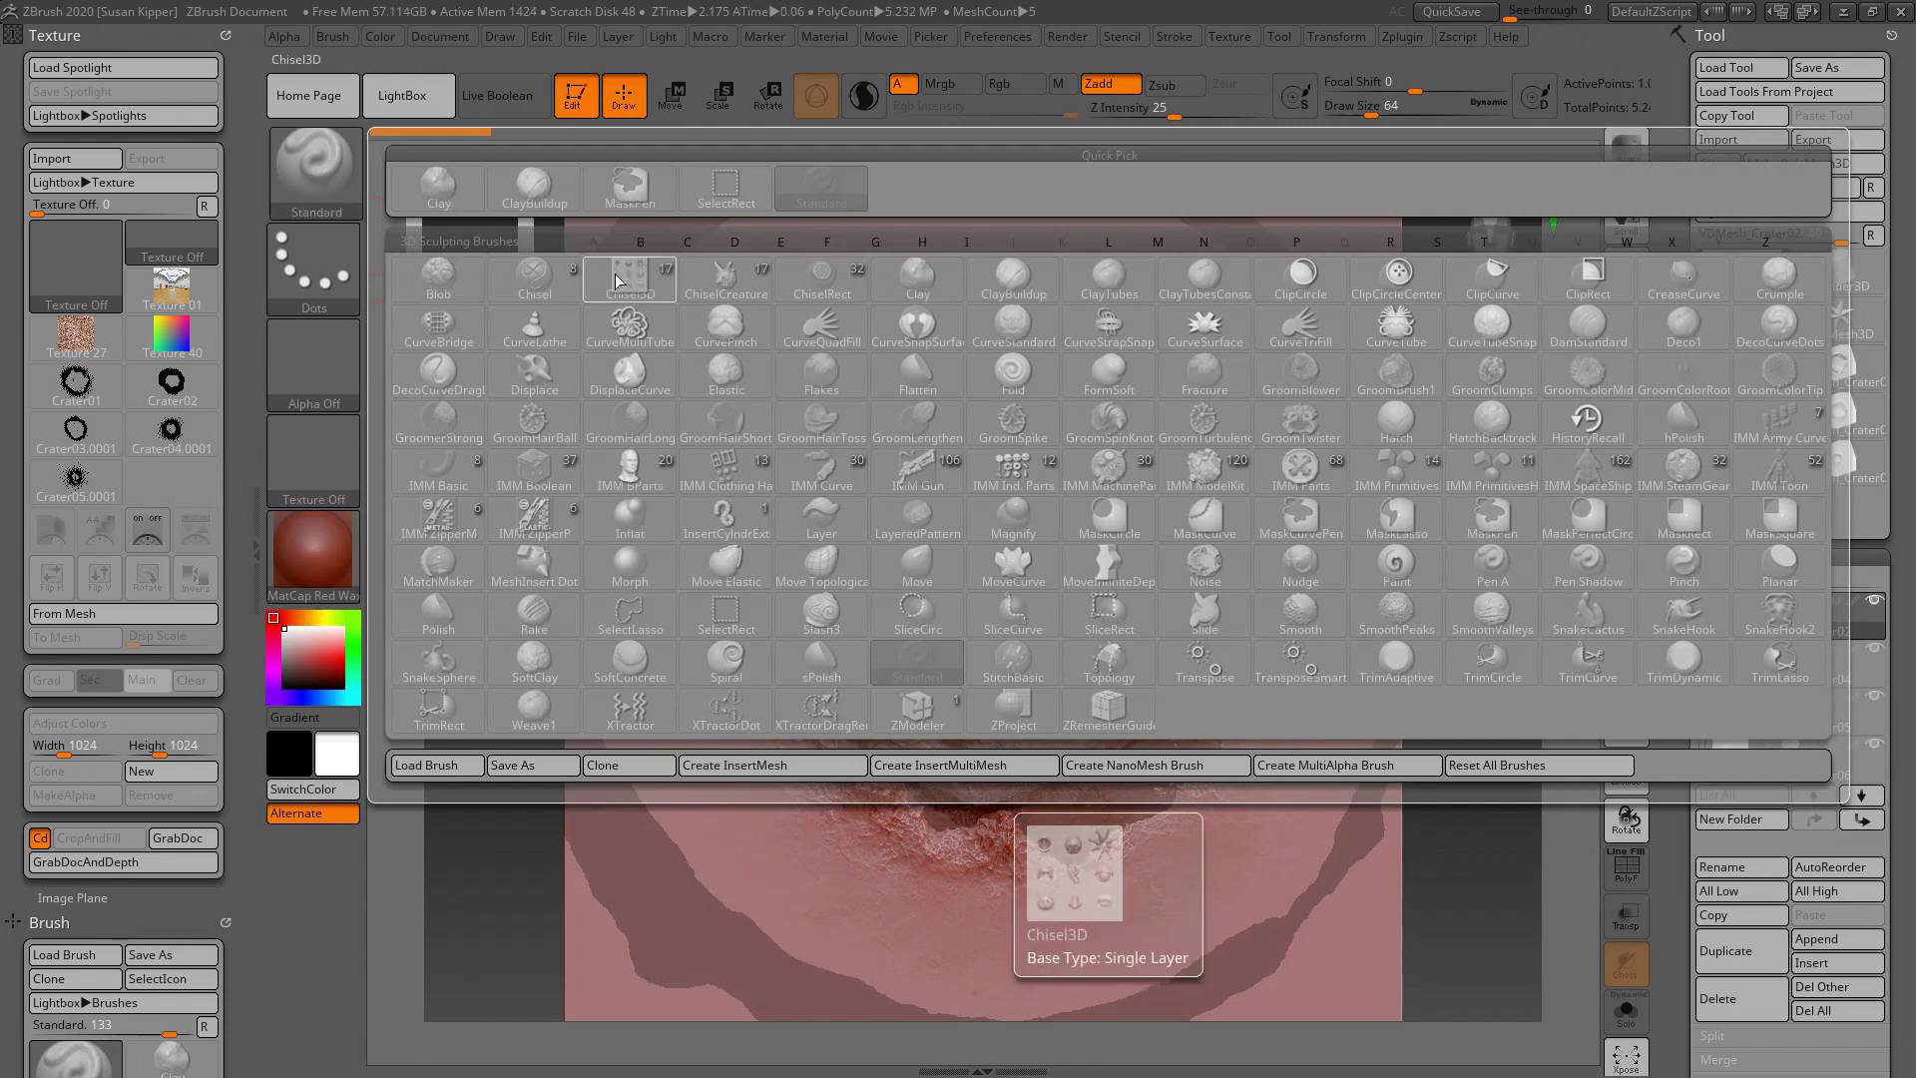
left_click(616, 280)
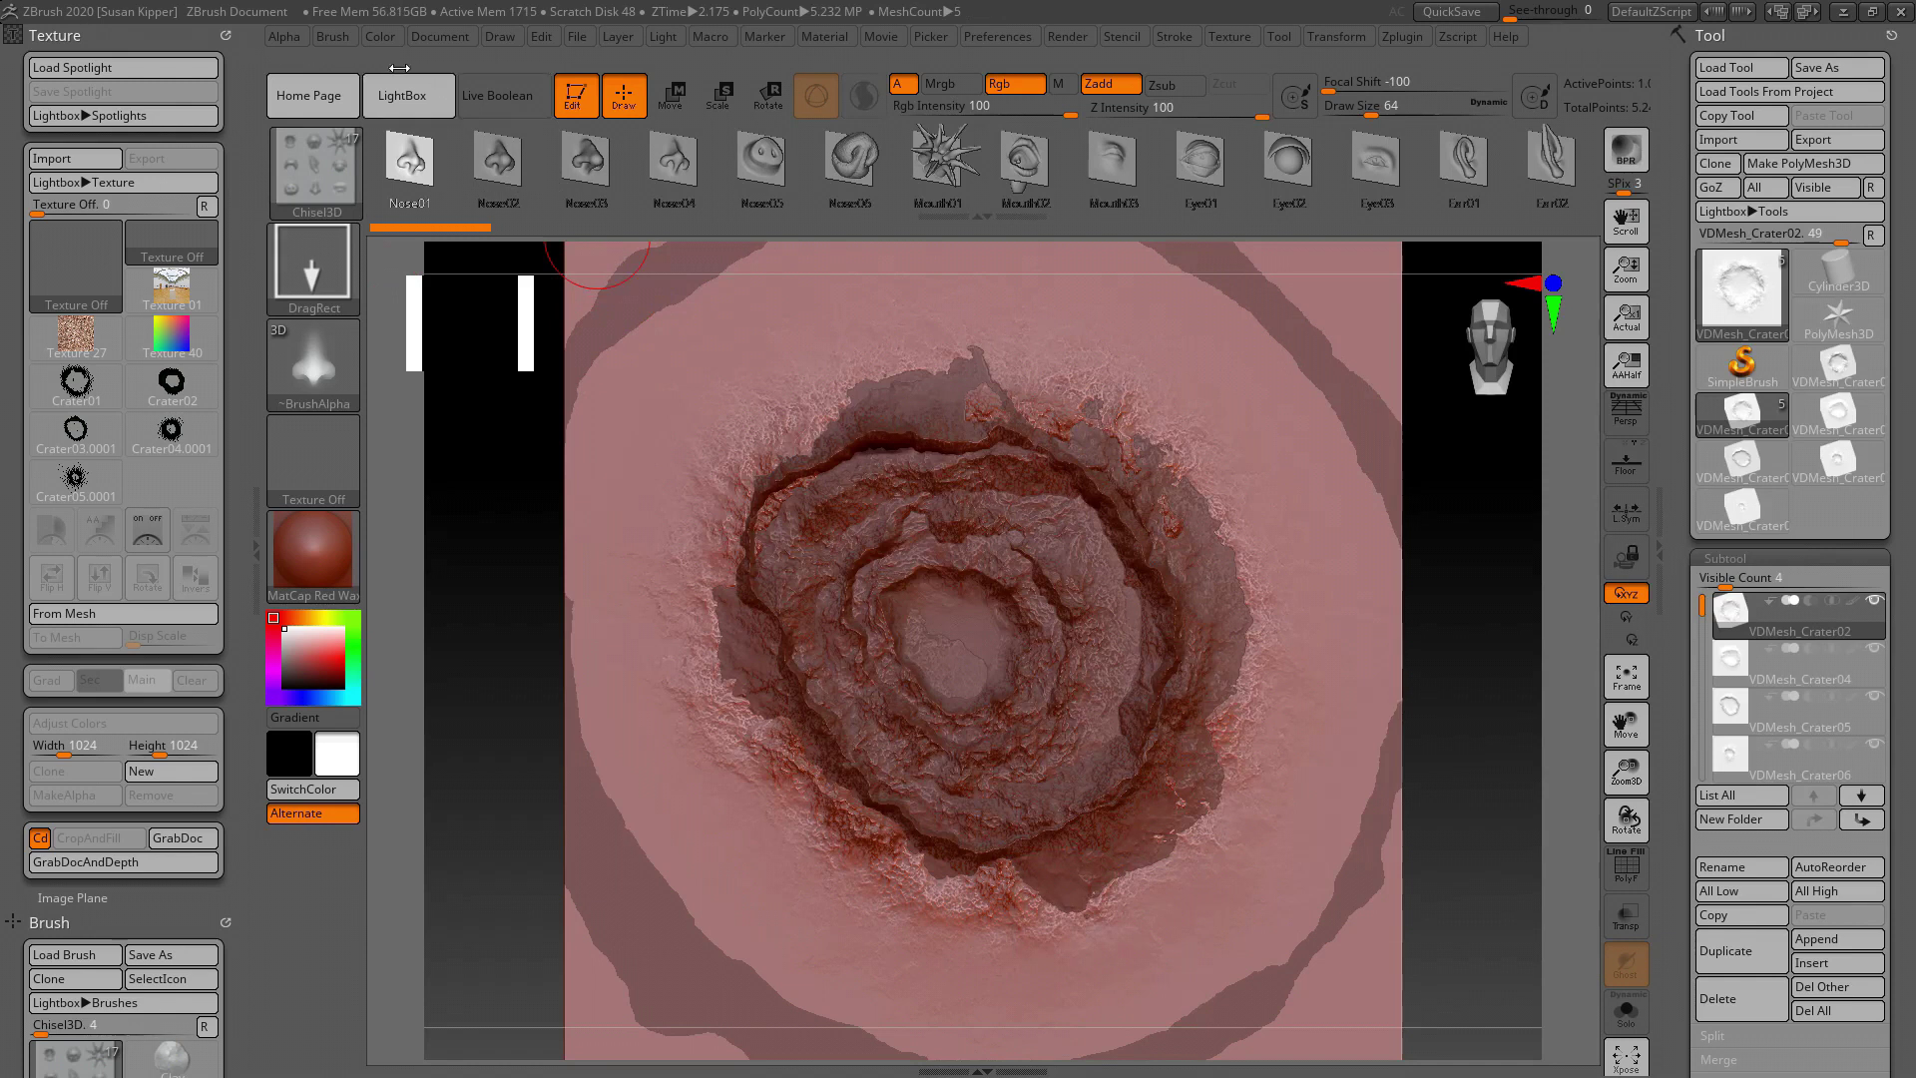
Step: Dock the Brush palette and create a MultiAlpha brush from all the crater subtools
left_click(331, 40)
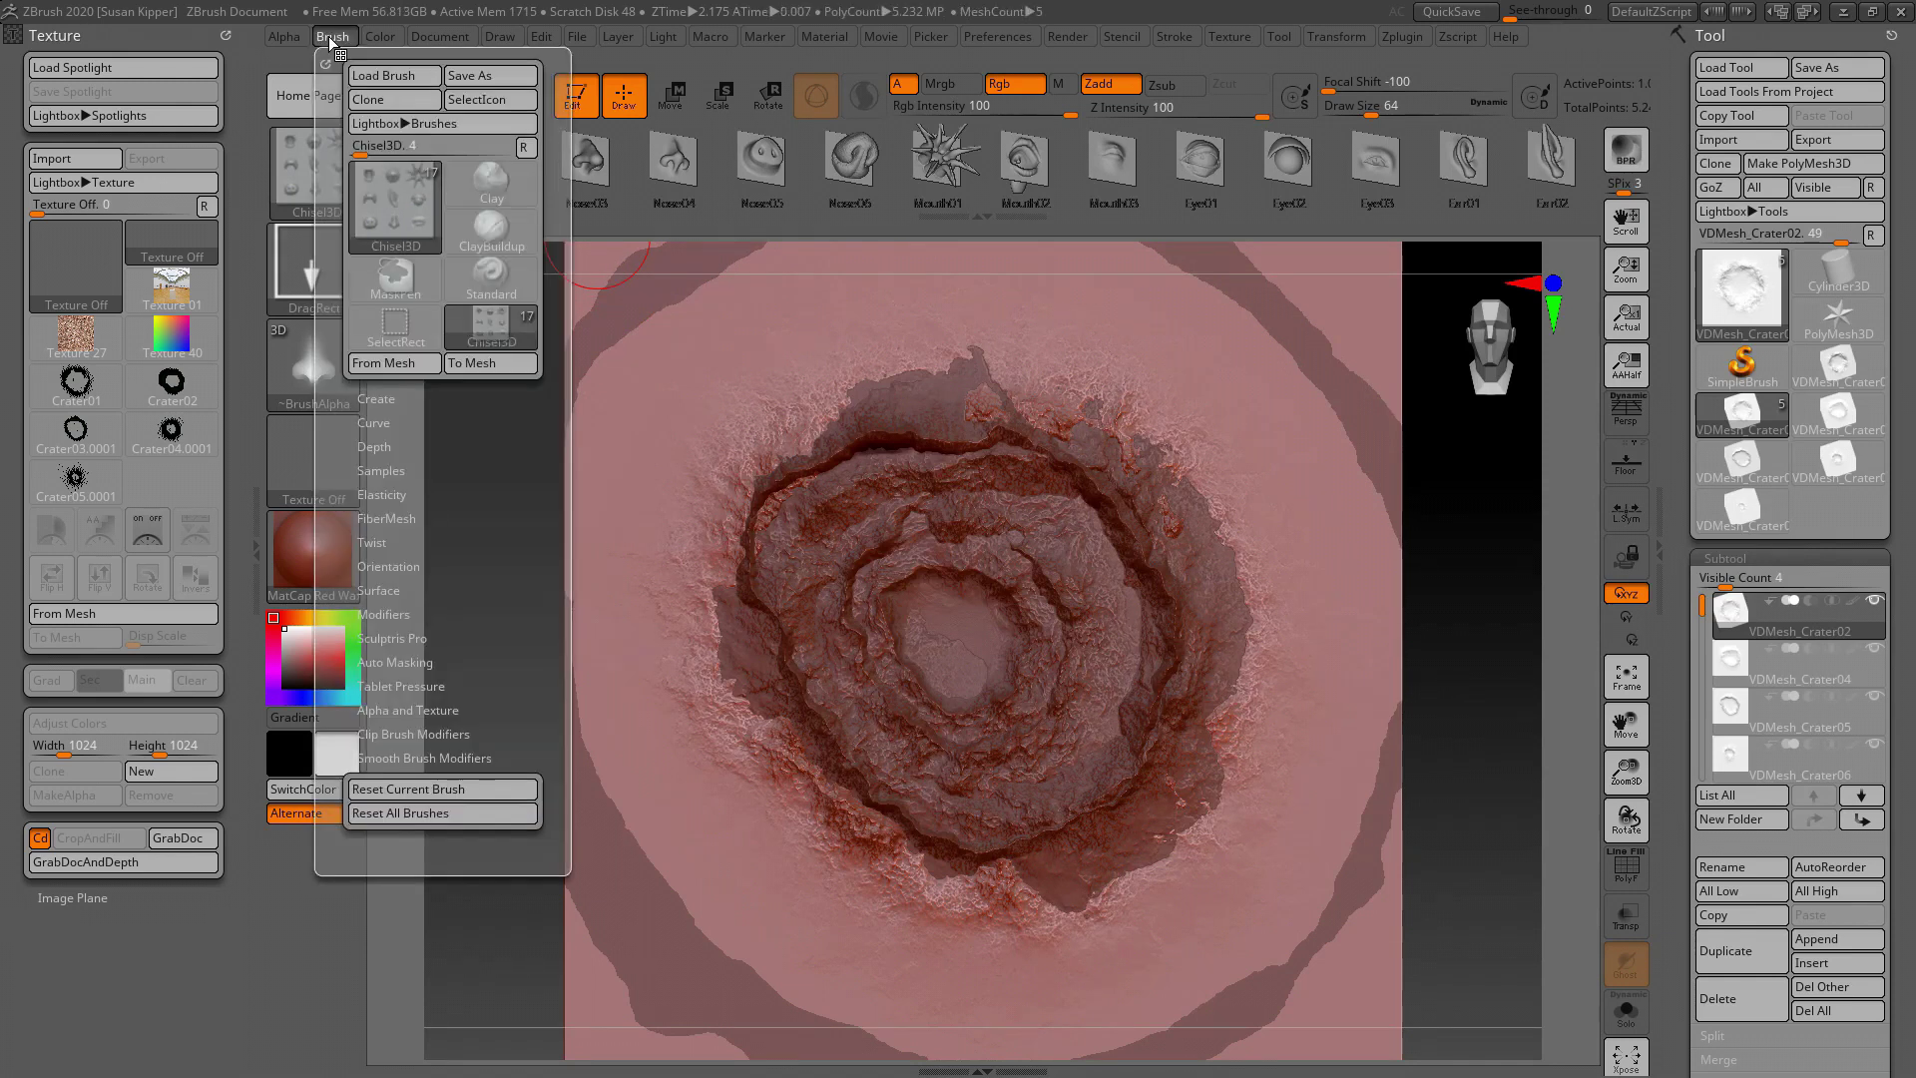
left_click_drag(324, 64, 15, 145)
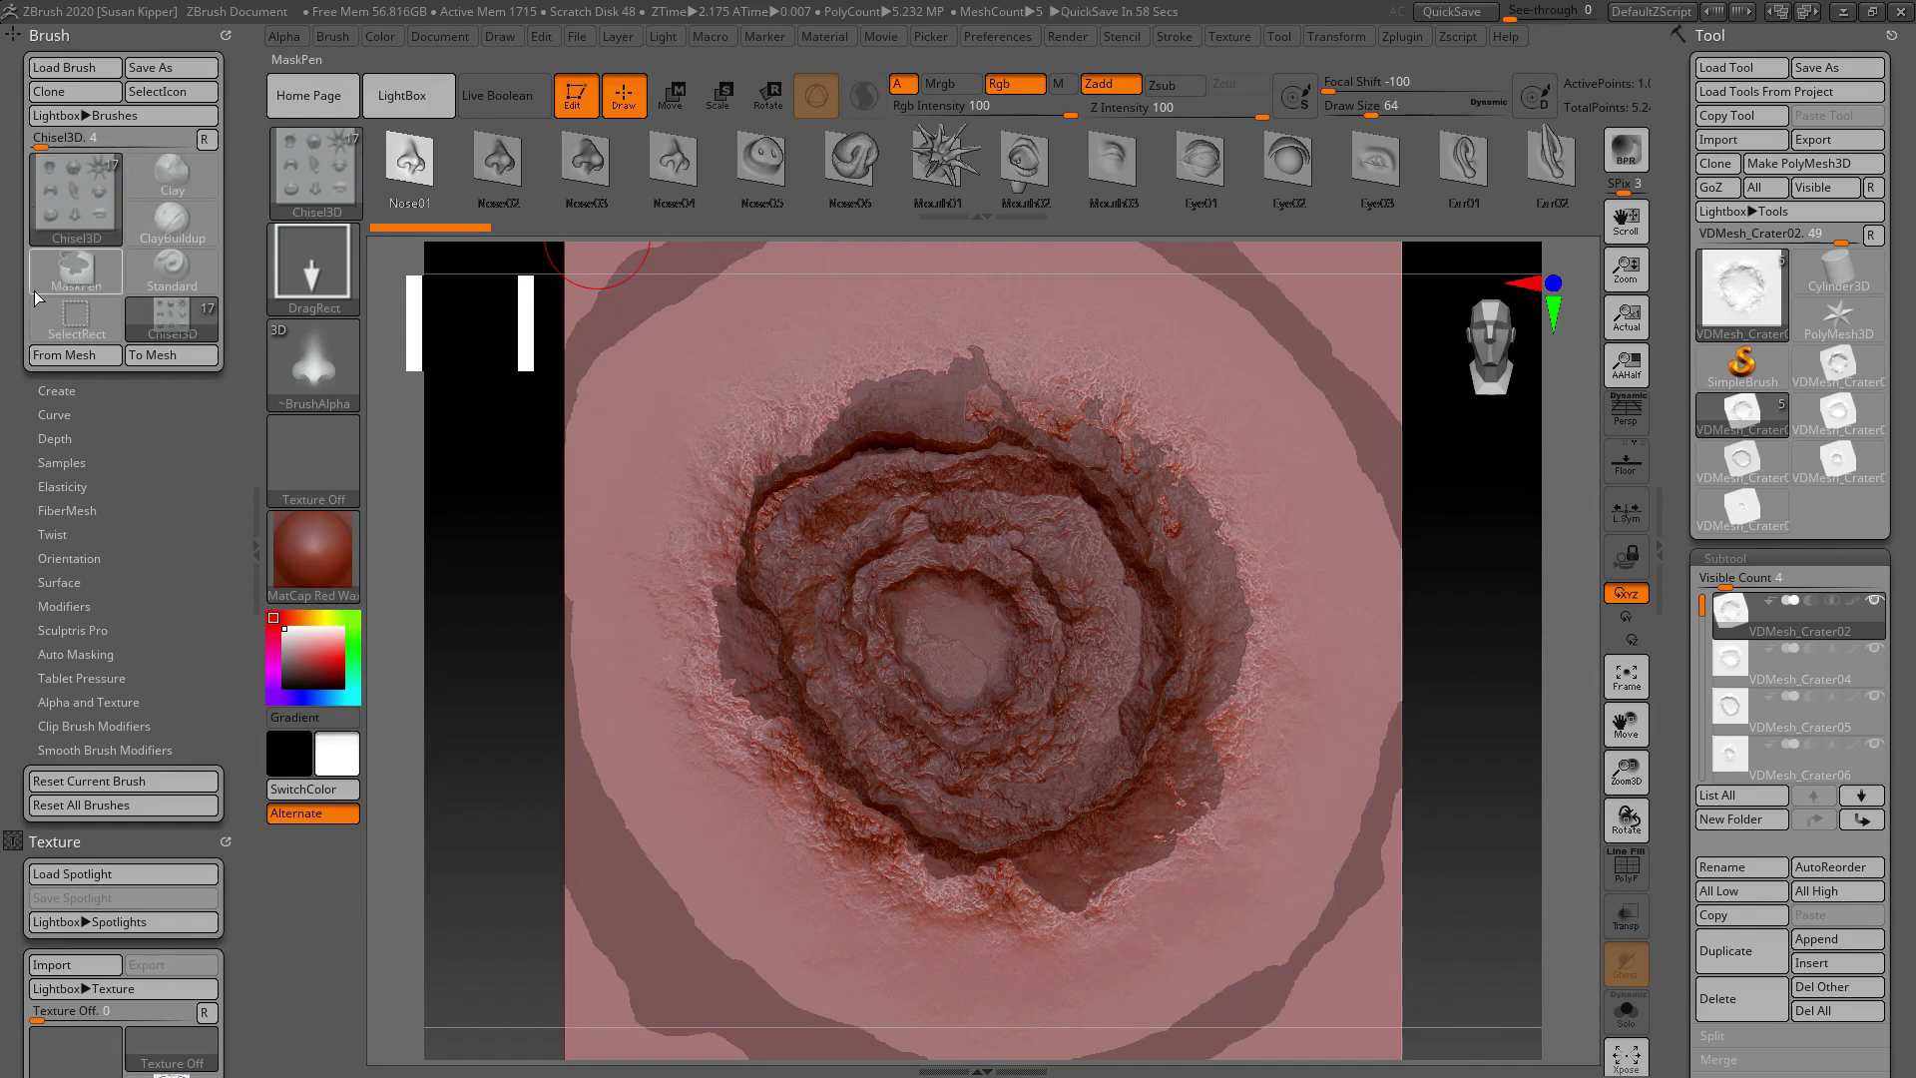
left_click(48, 391)
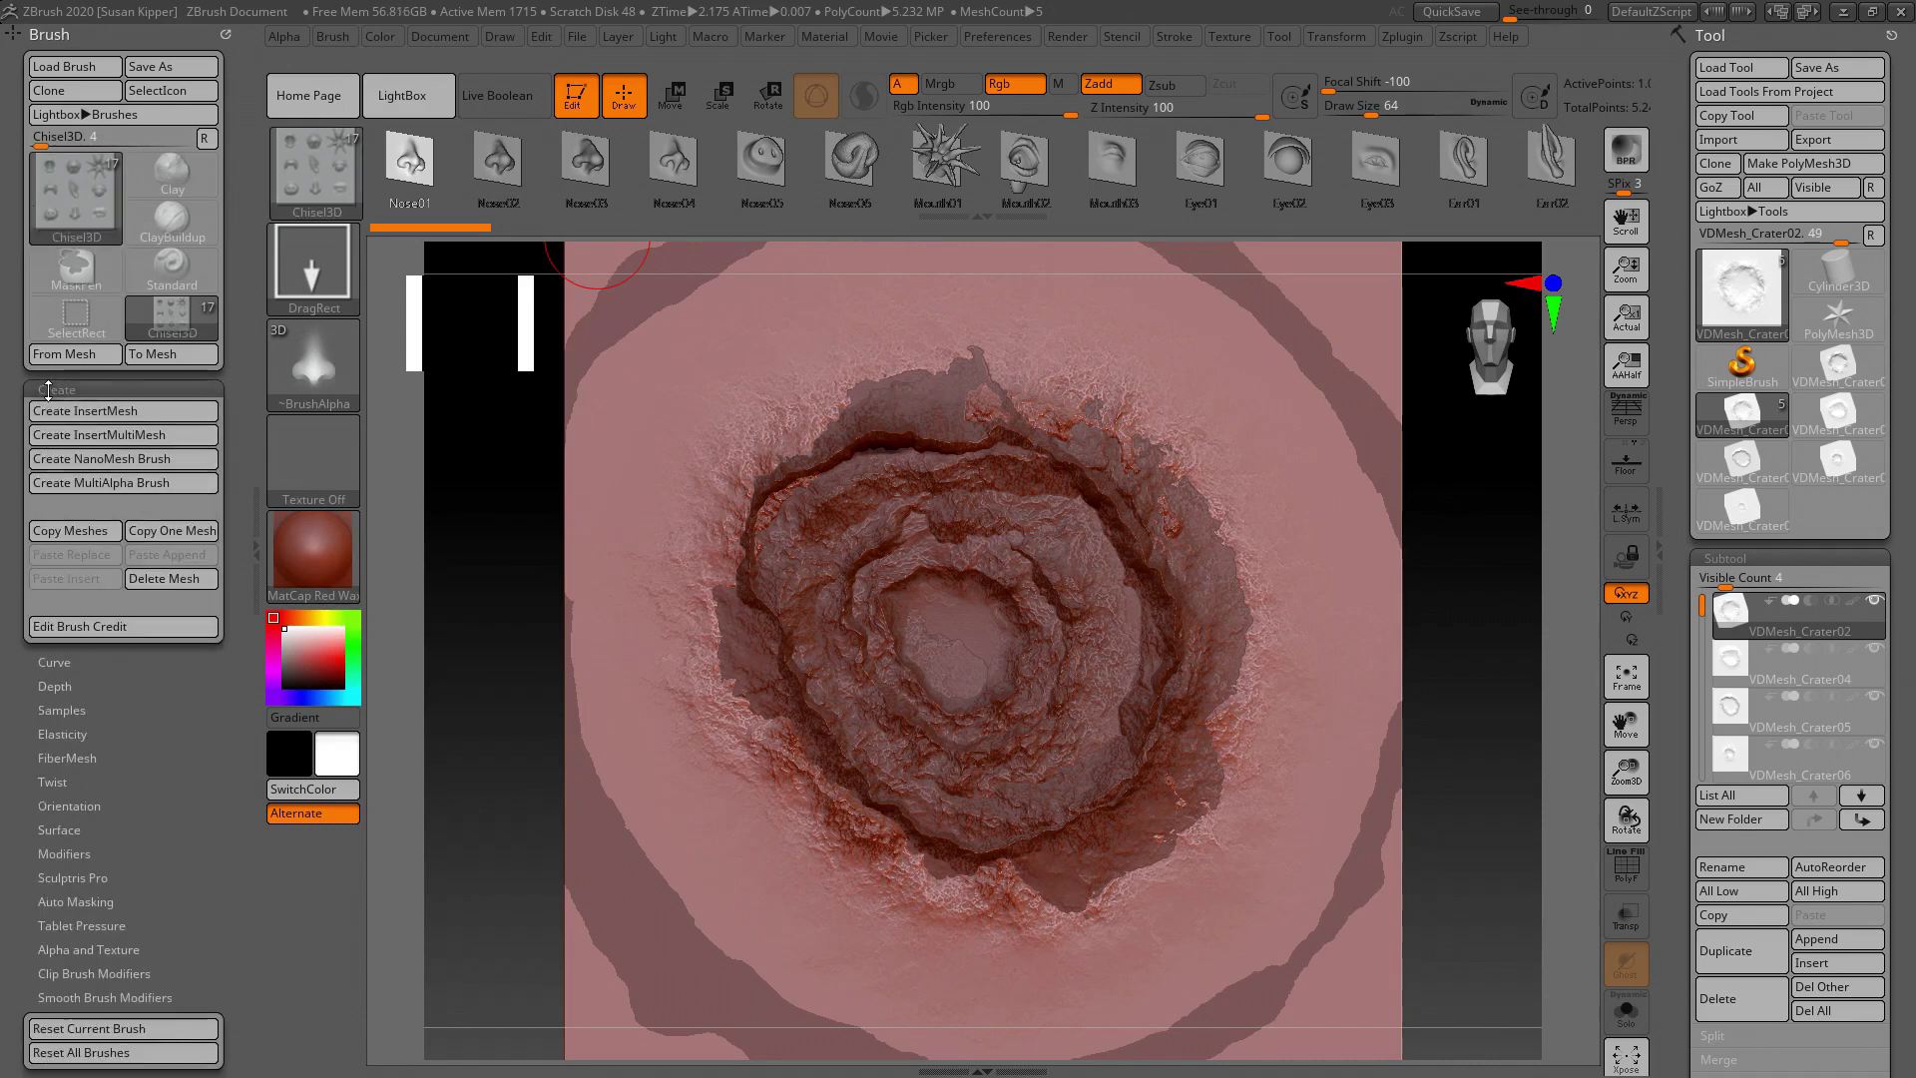
left_click(102, 484)
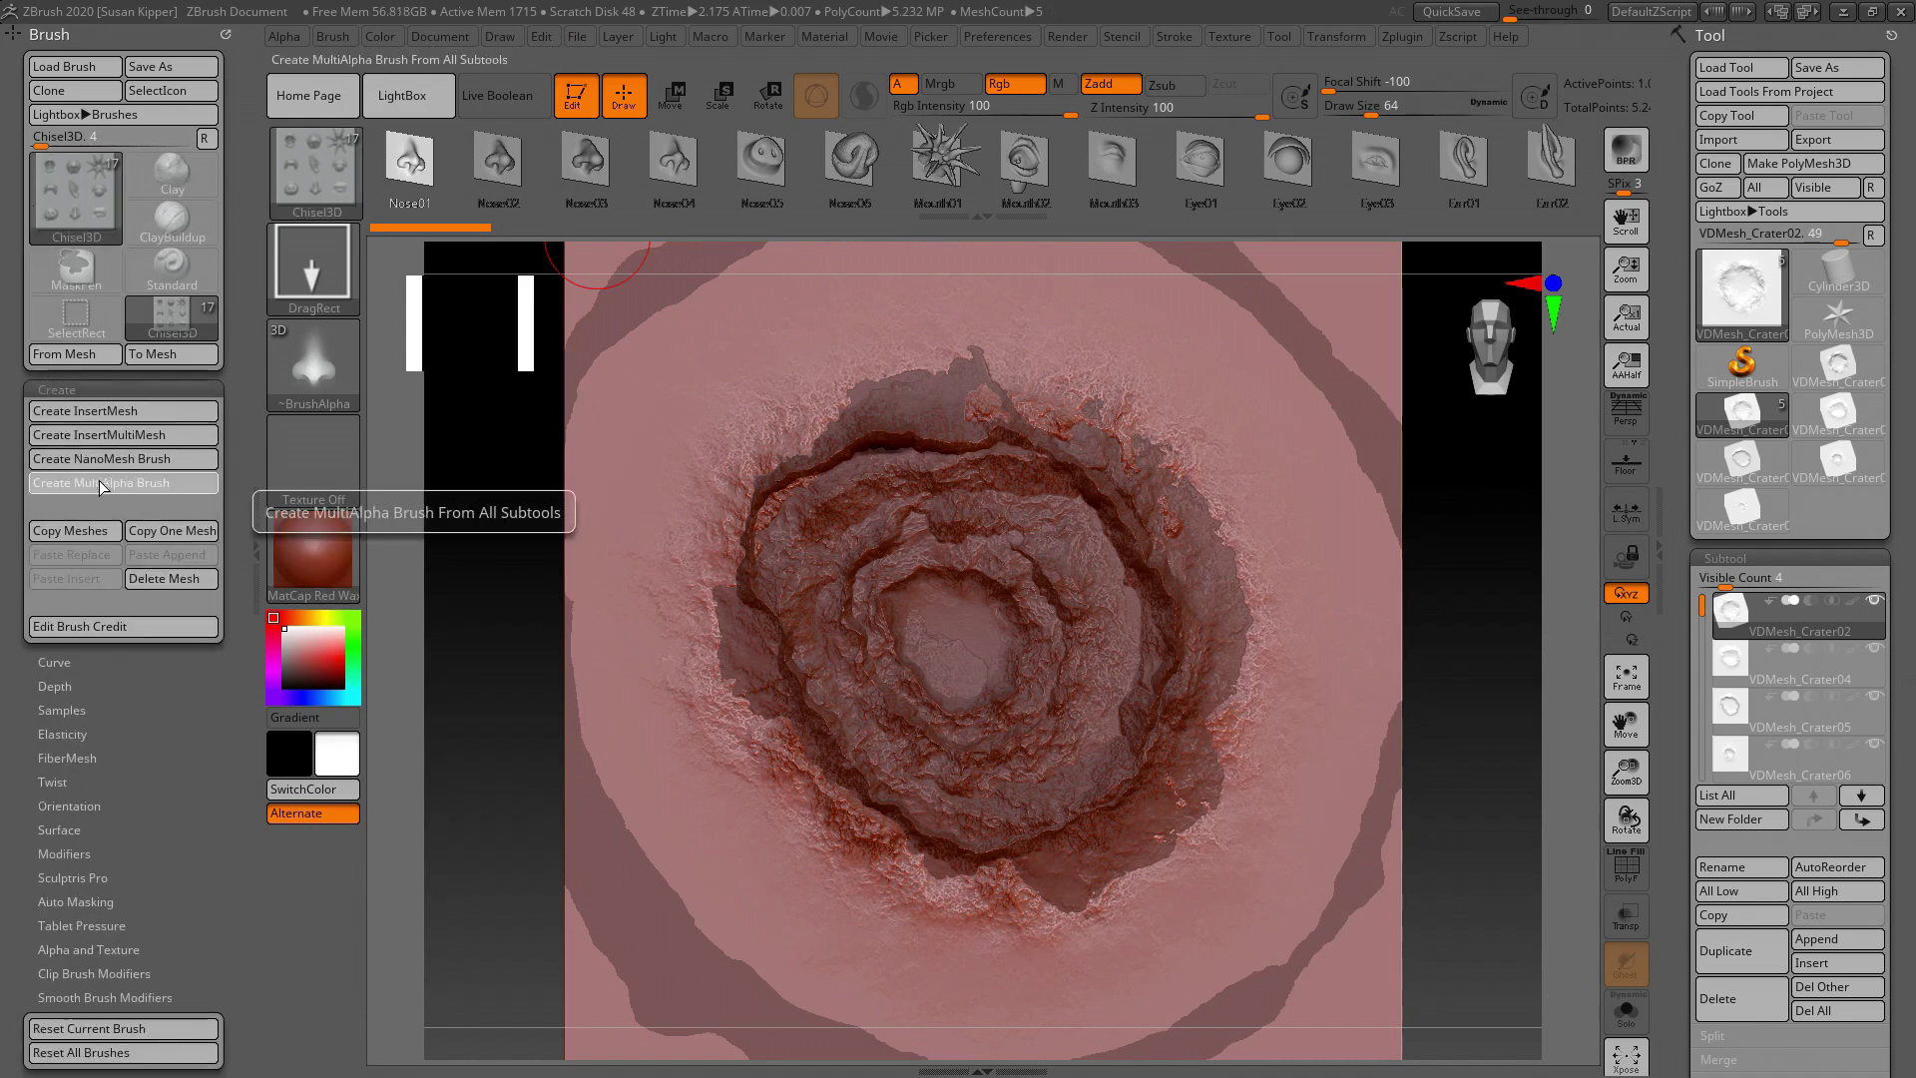
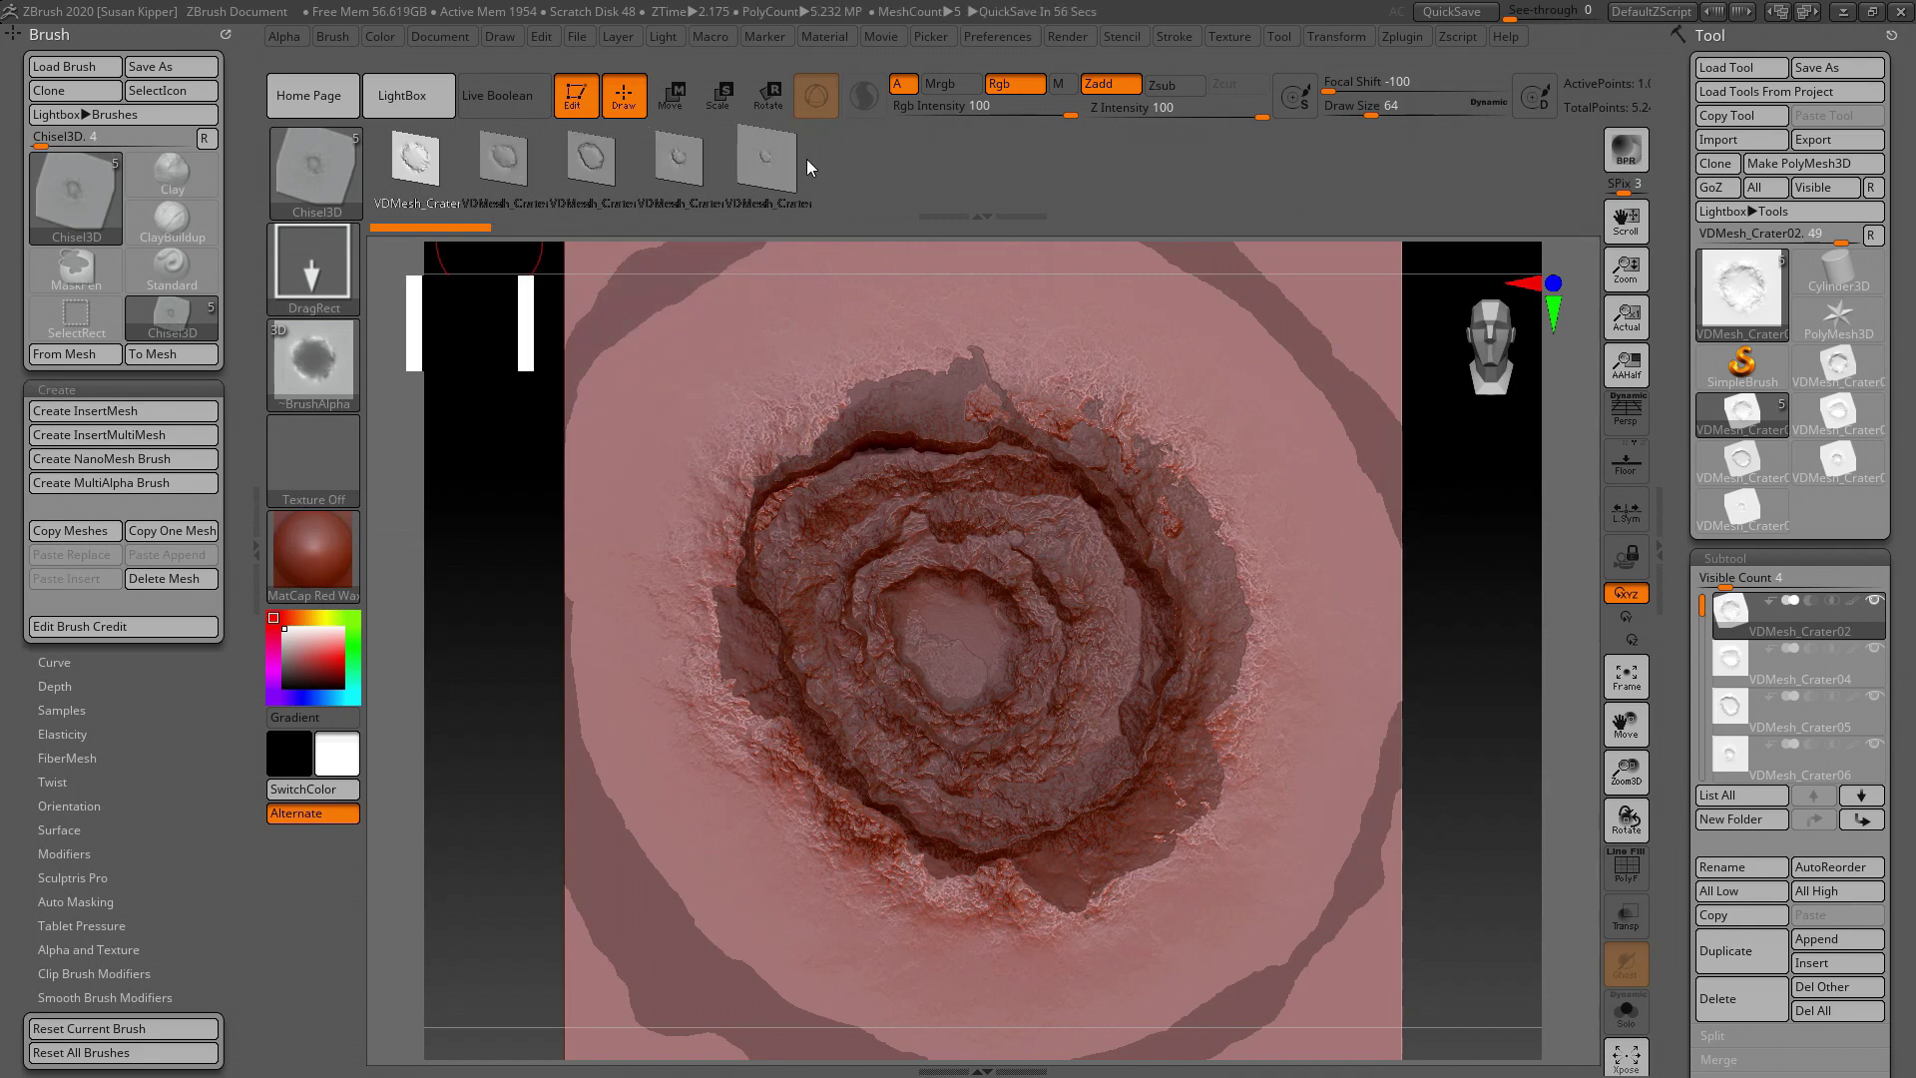
Step: Make Sphere3D the active tool and convert it to a PolyMesh3D for testing the crater brush
left_click(1742, 300)
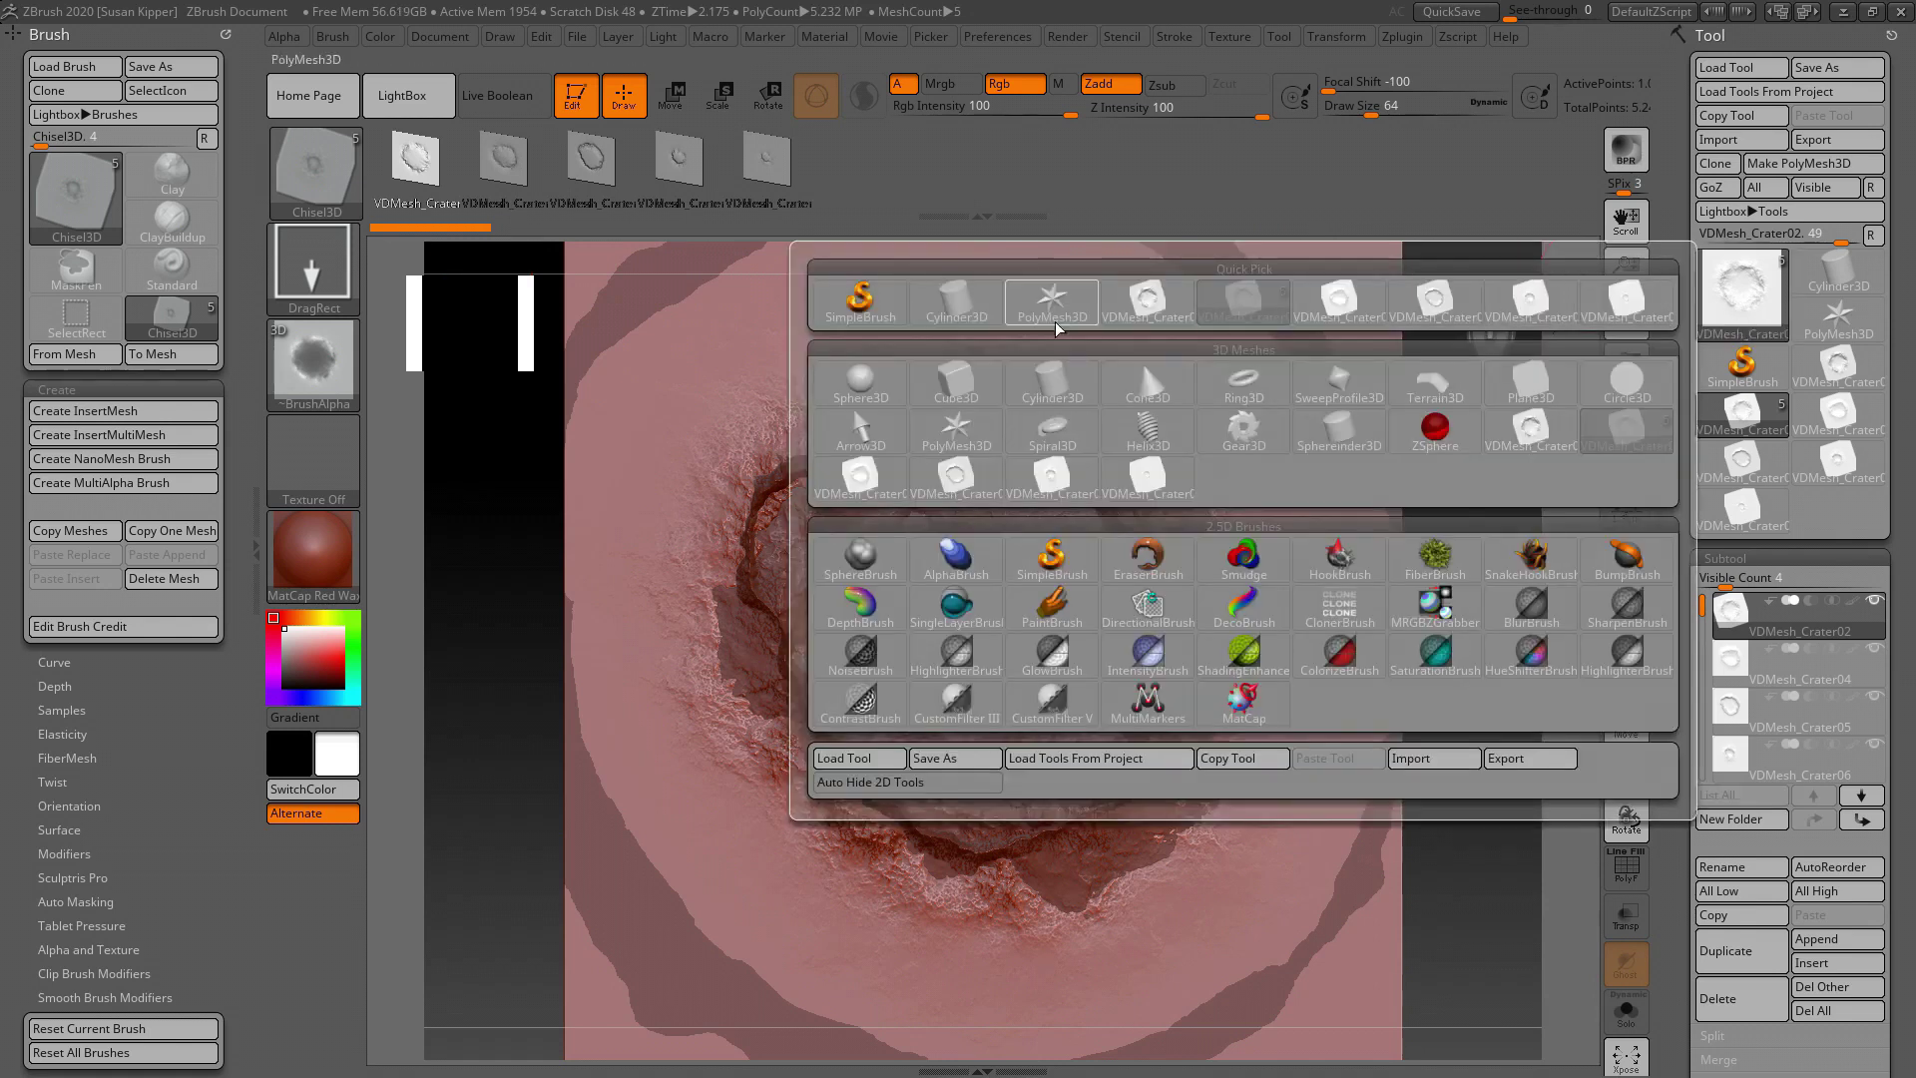
left_click(878, 382)
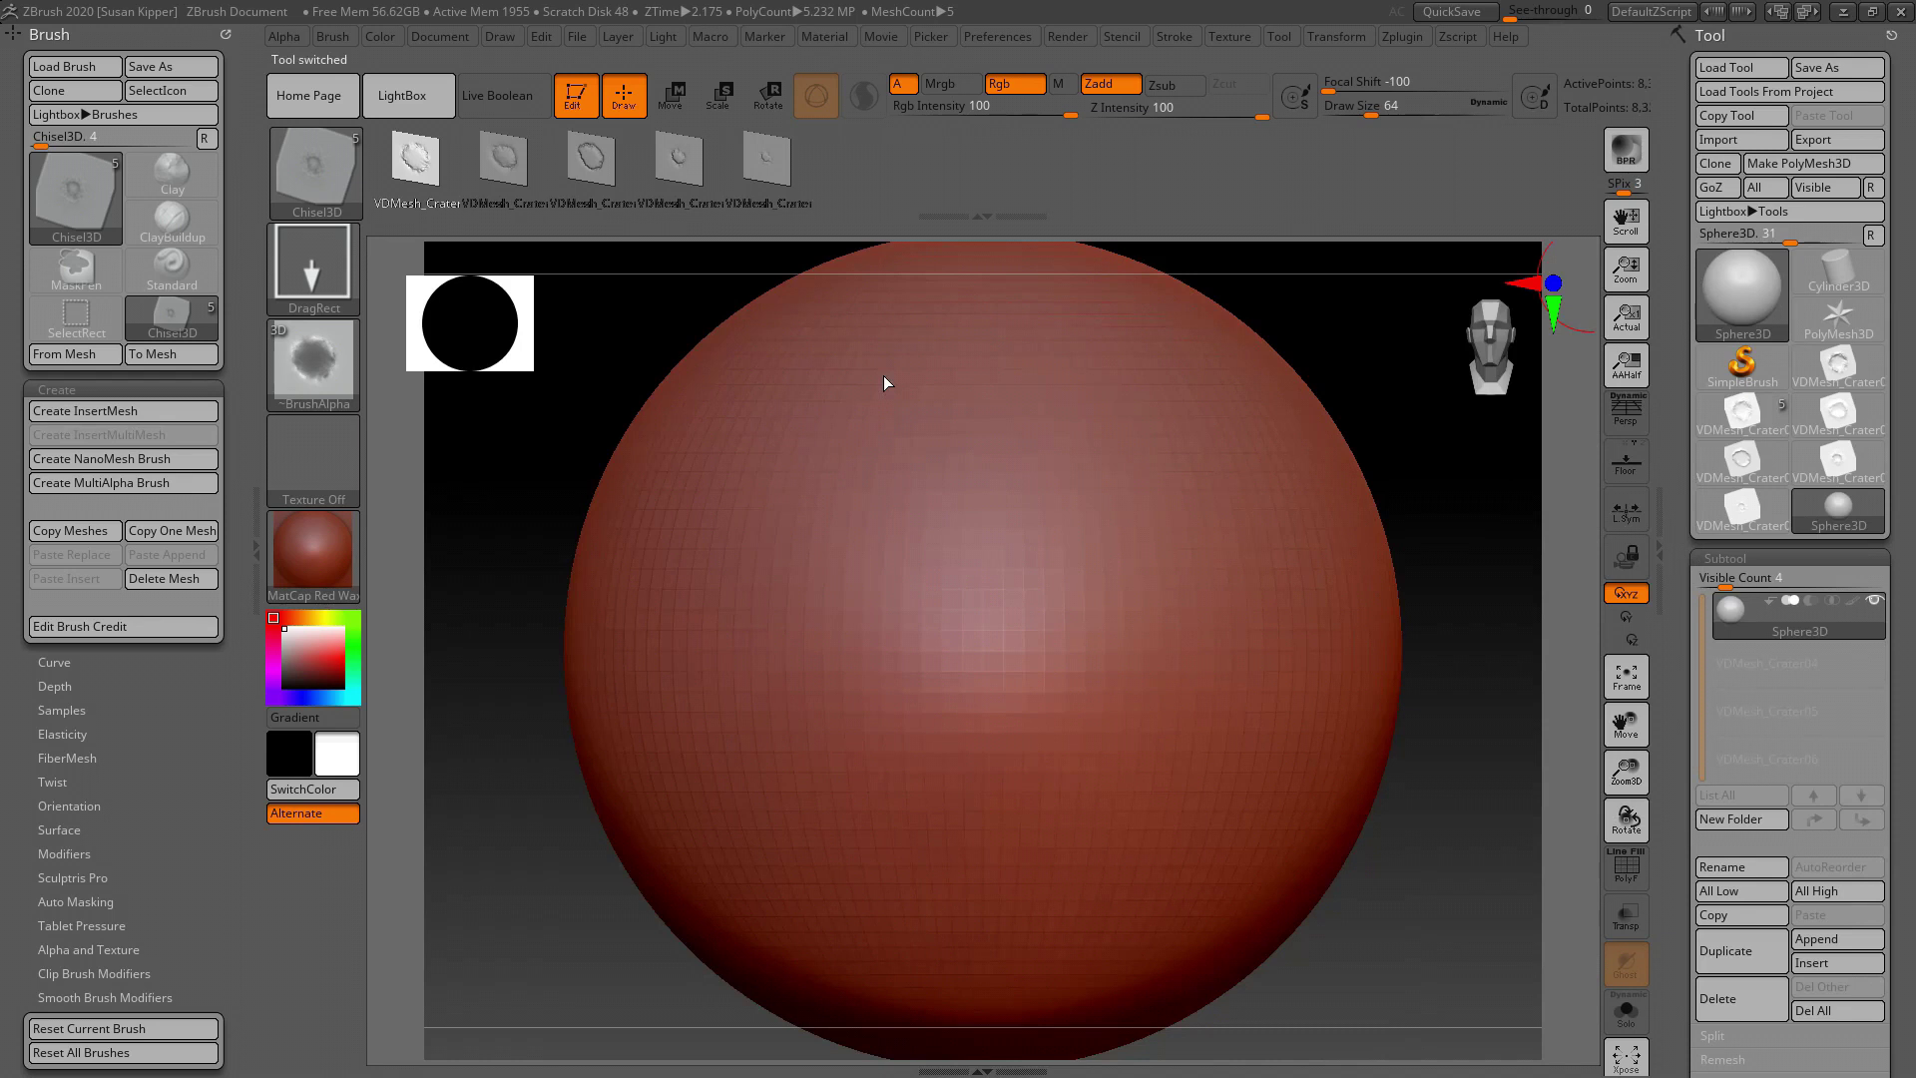
left_click(1789, 167)
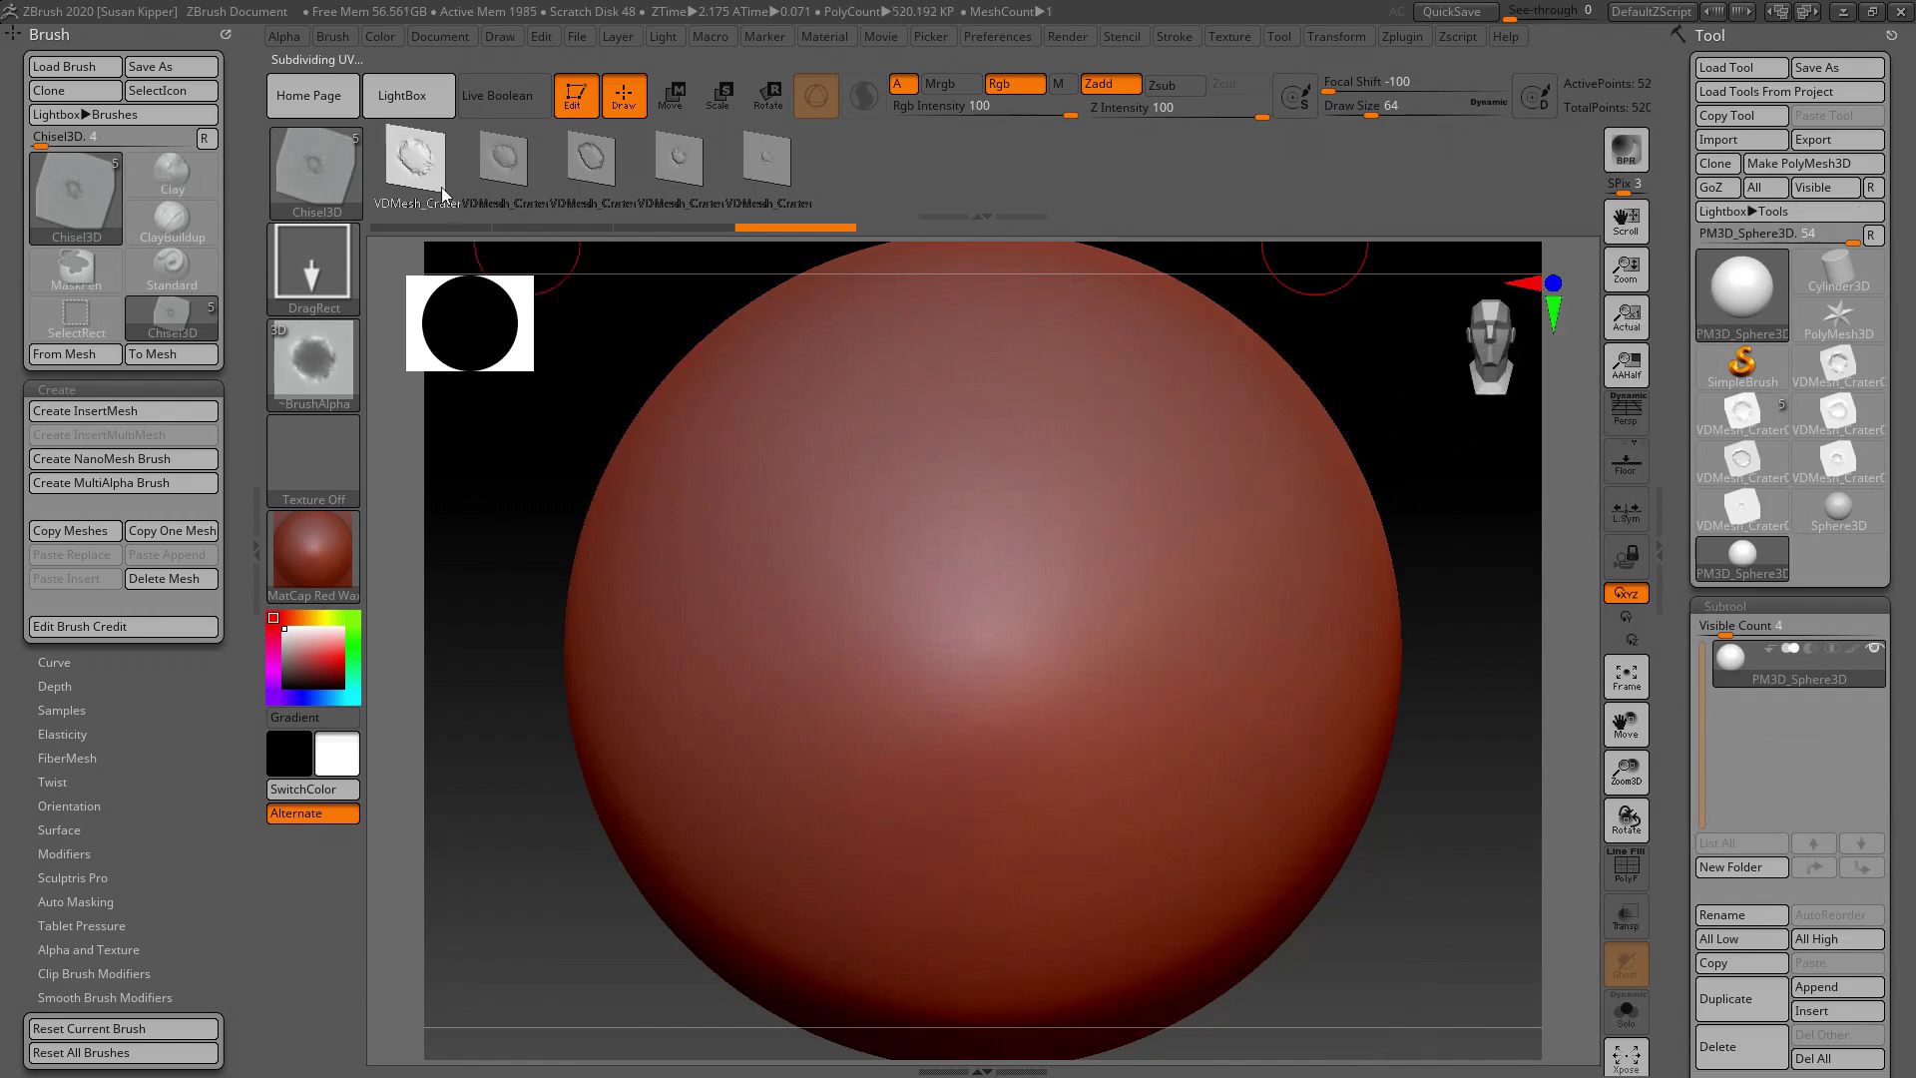
Step: Stamp one crater with each of the five alphas of the crater brush at different places on the sphere
mouse_move(778, 387)
left_mouse_down()
mouse_move(883, 459)
mouse_move(1052, 672)
left_mouse_up()
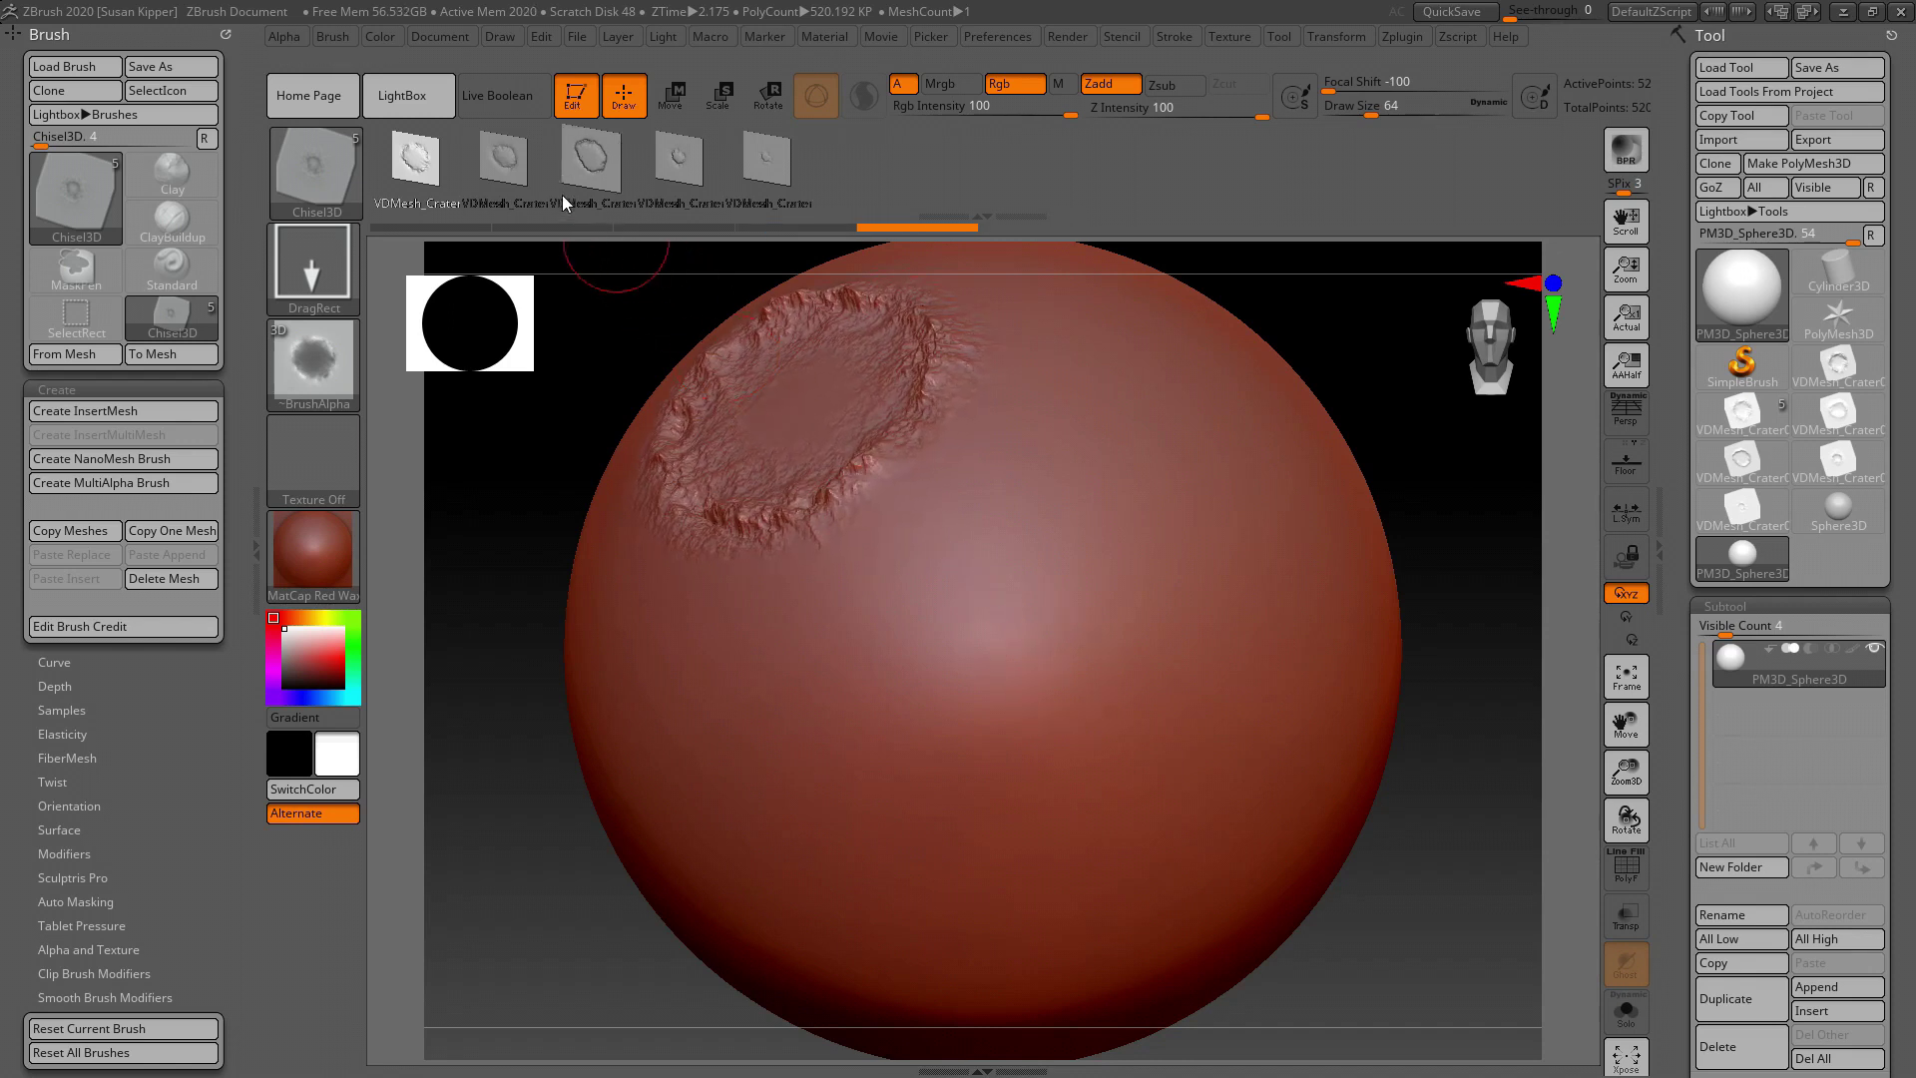
left_click(509, 162)
left_click_drag(1064, 434, 1153, 509)
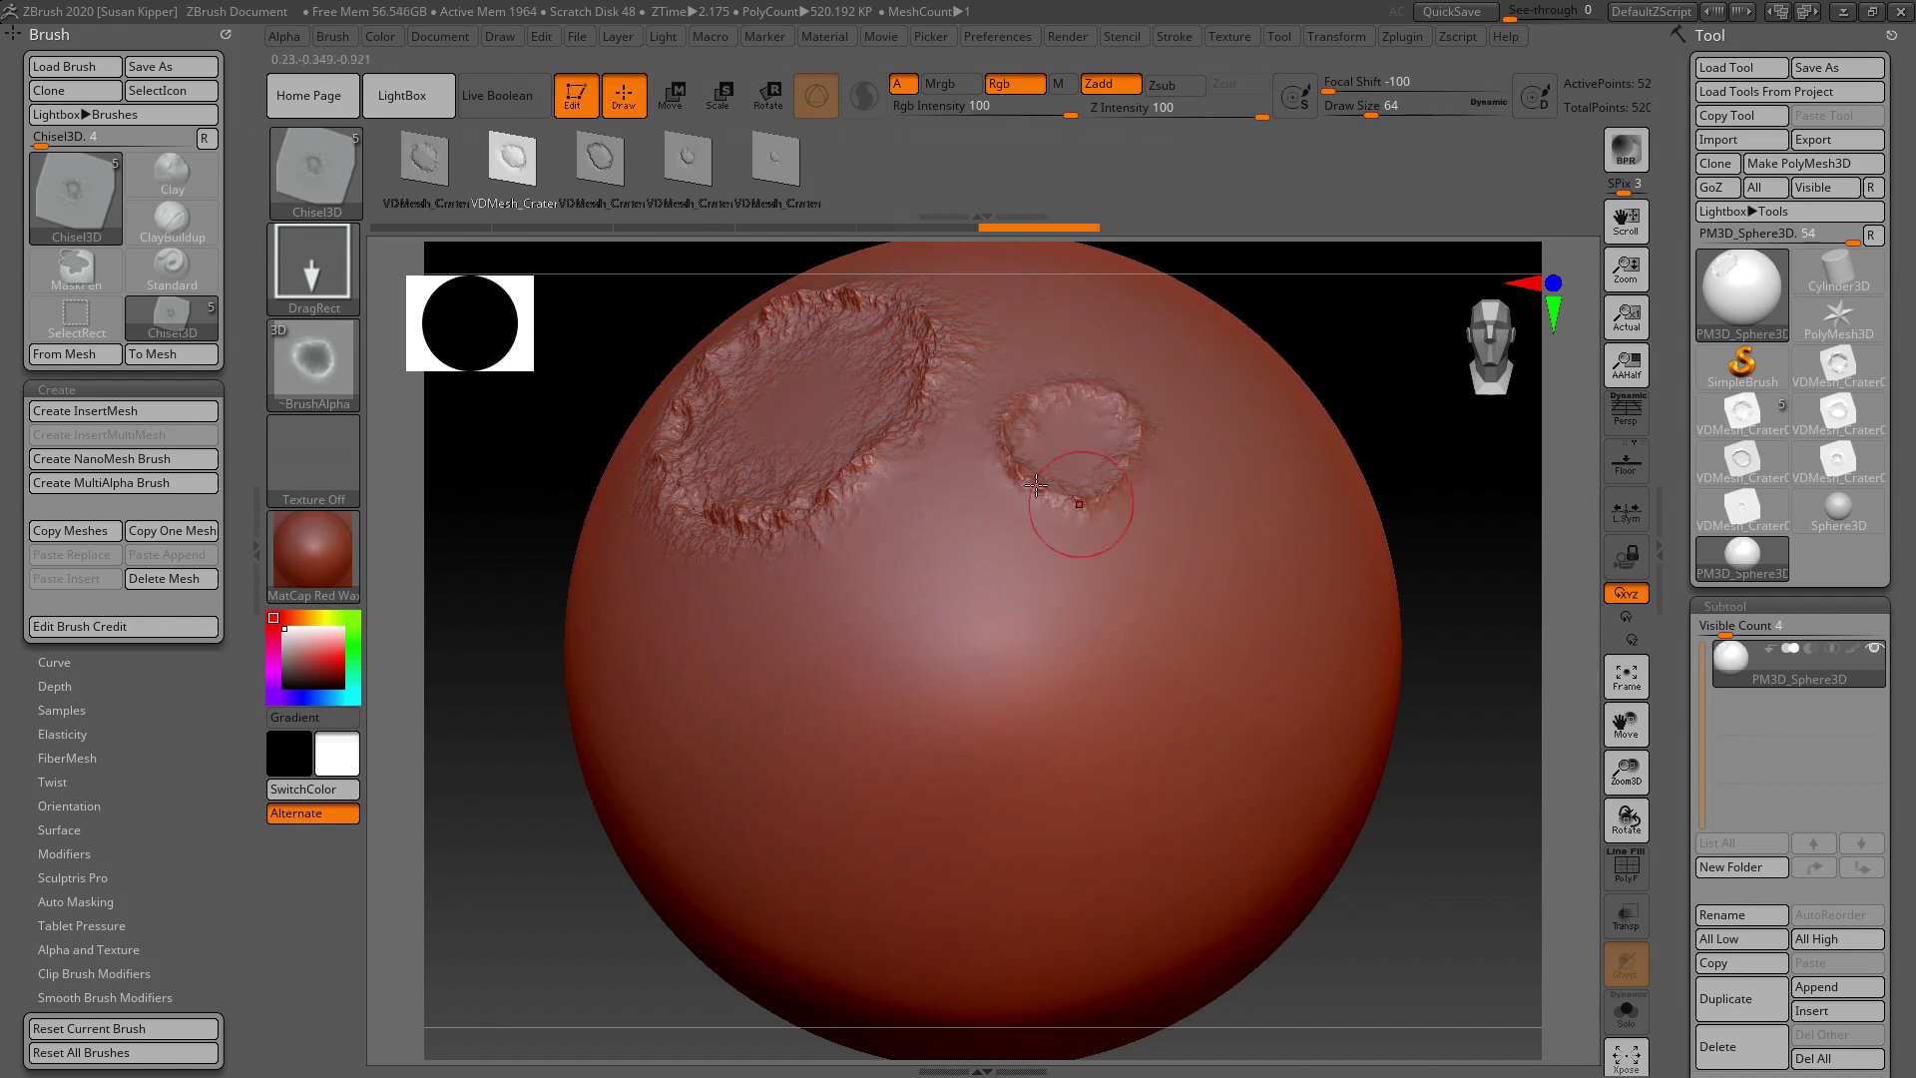
left_click(593, 178)
left_click_drag(975, 592, 1155, 730)
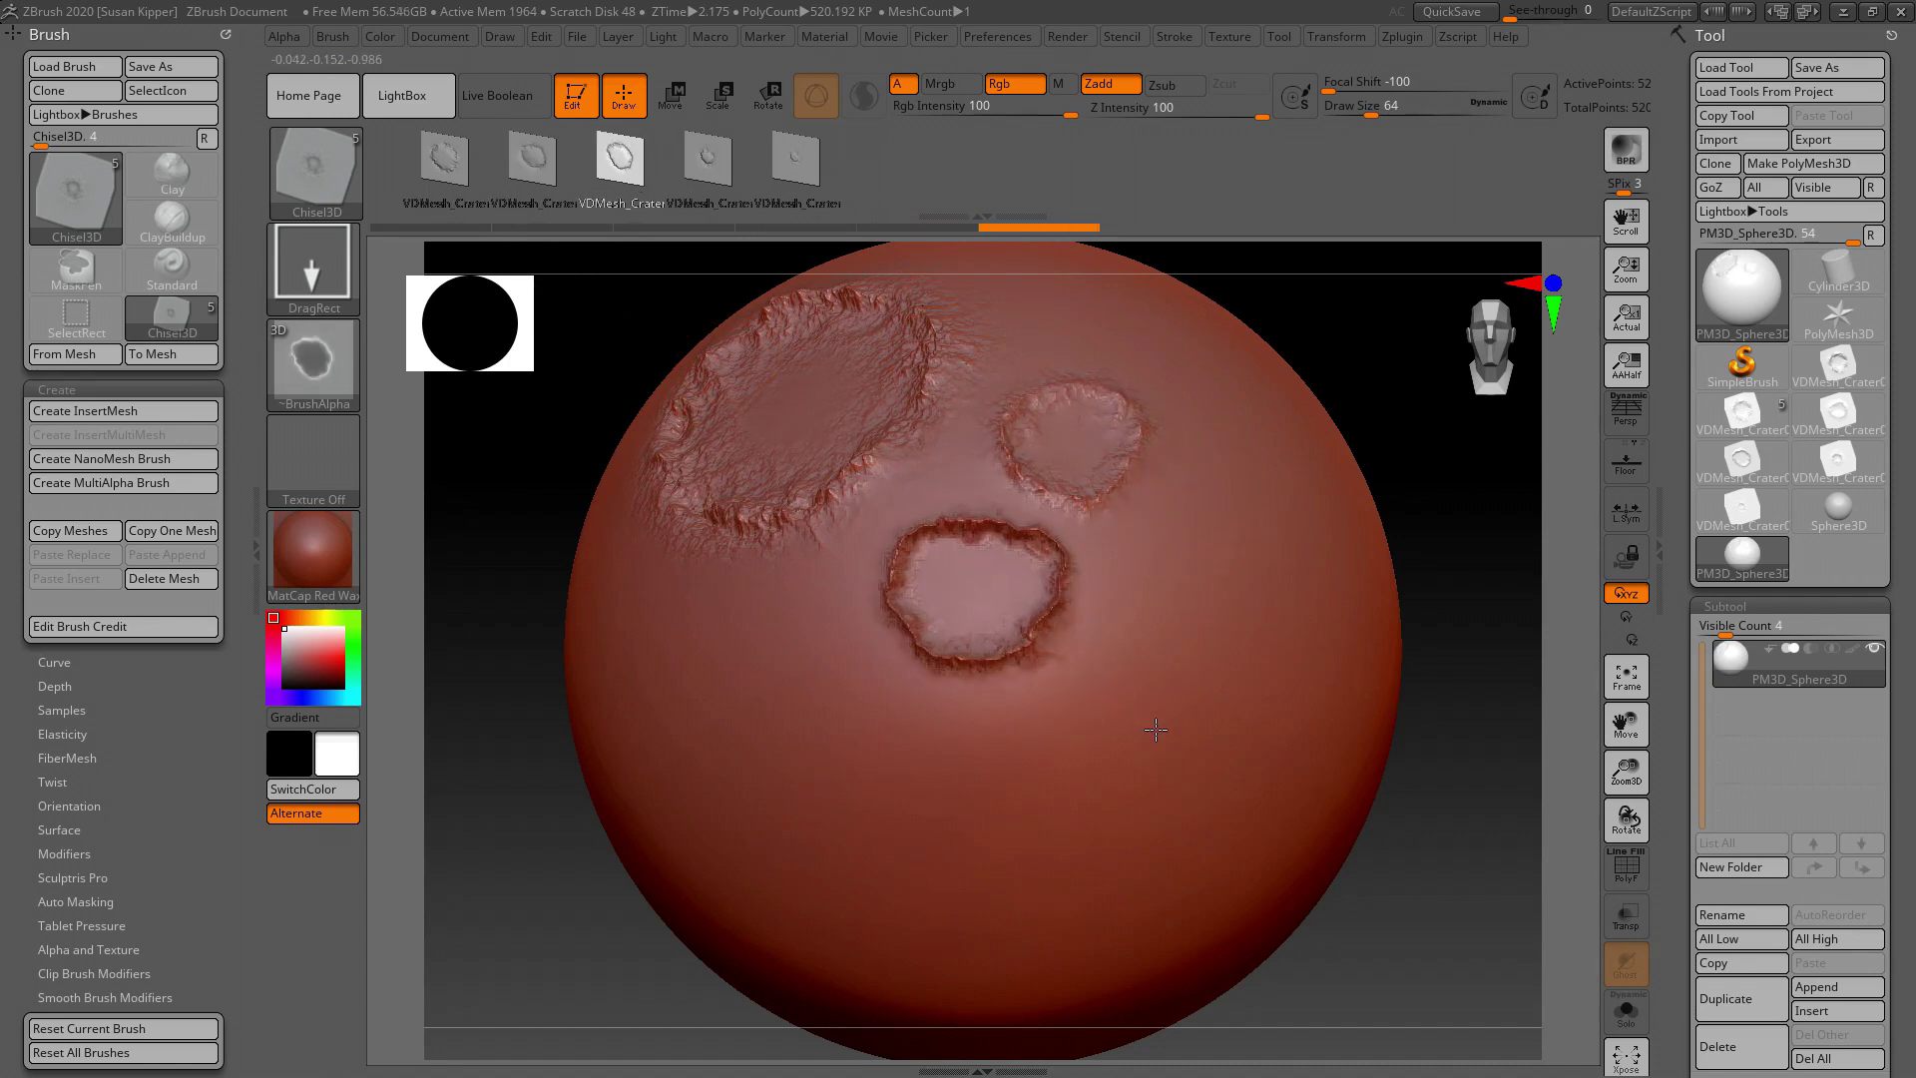
left_click(707, 160)
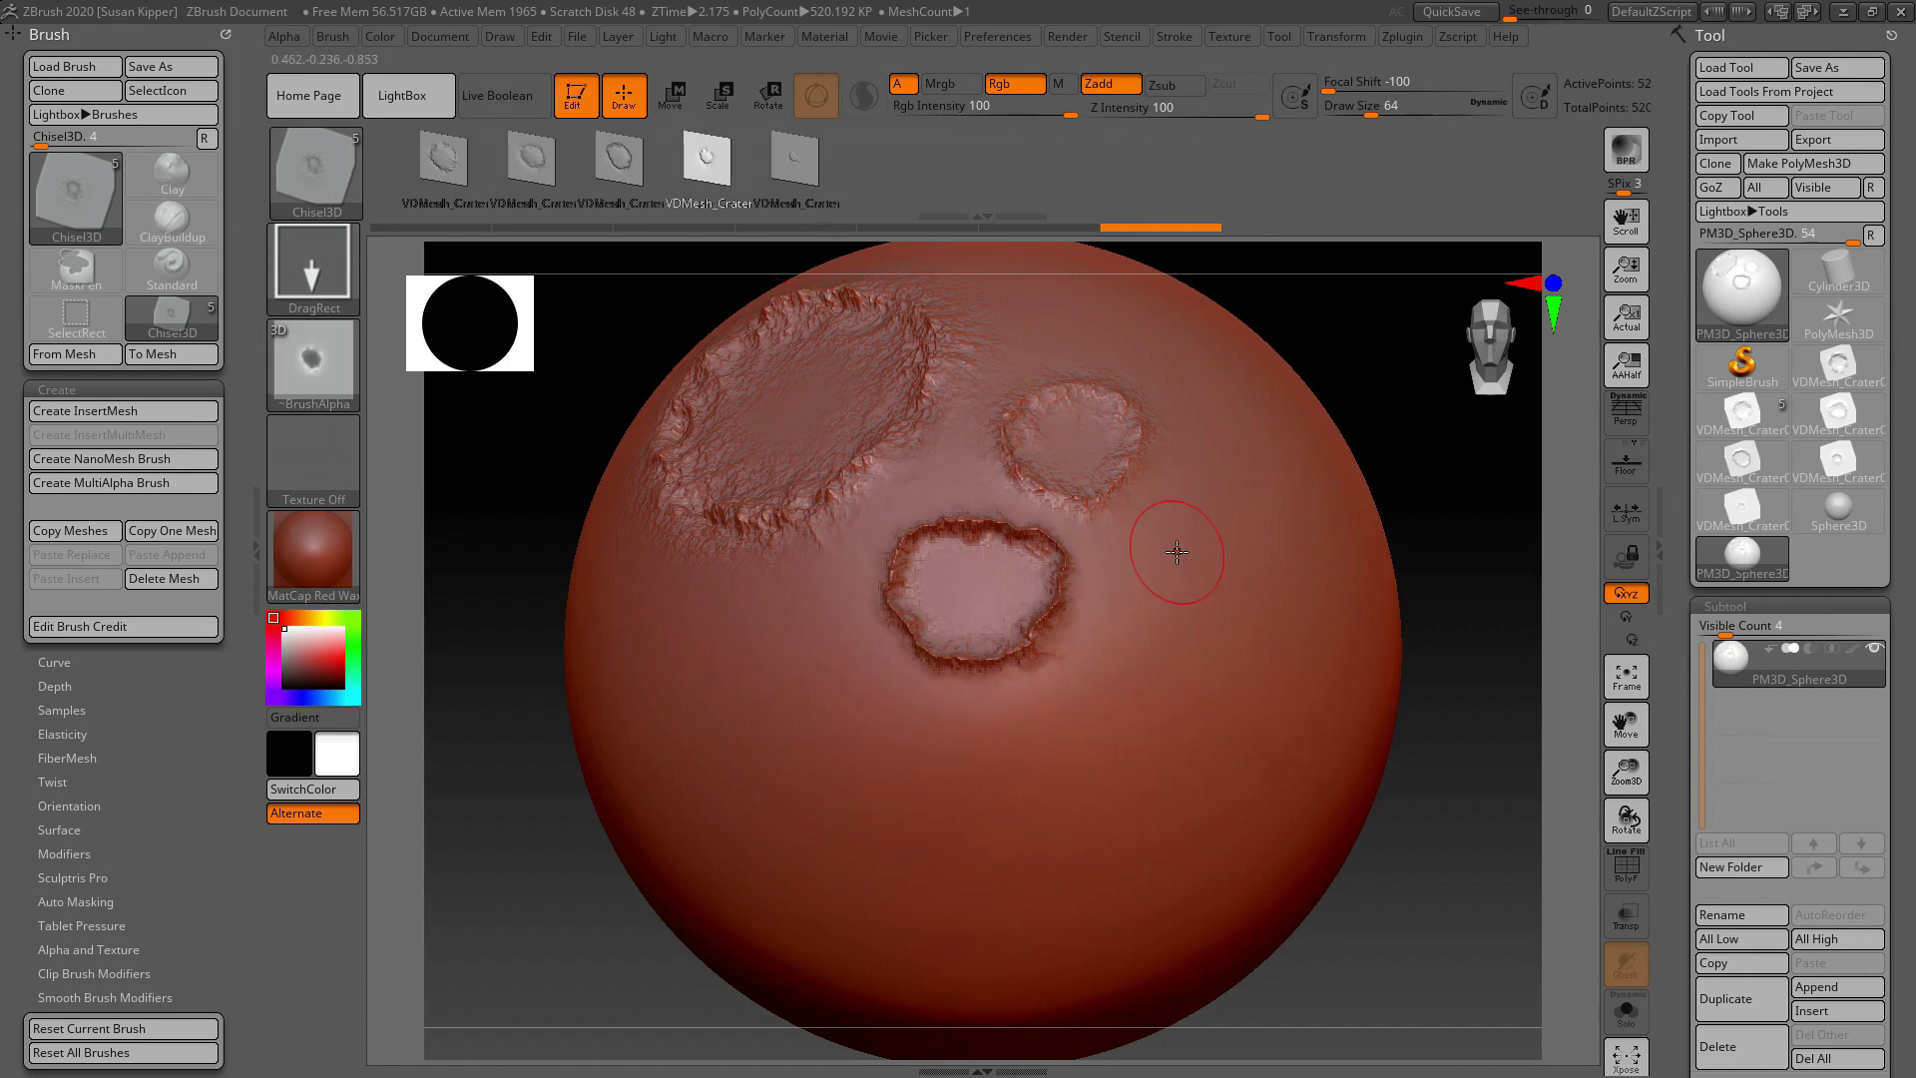
left_click_drag(1177, 552, 1323, 737)
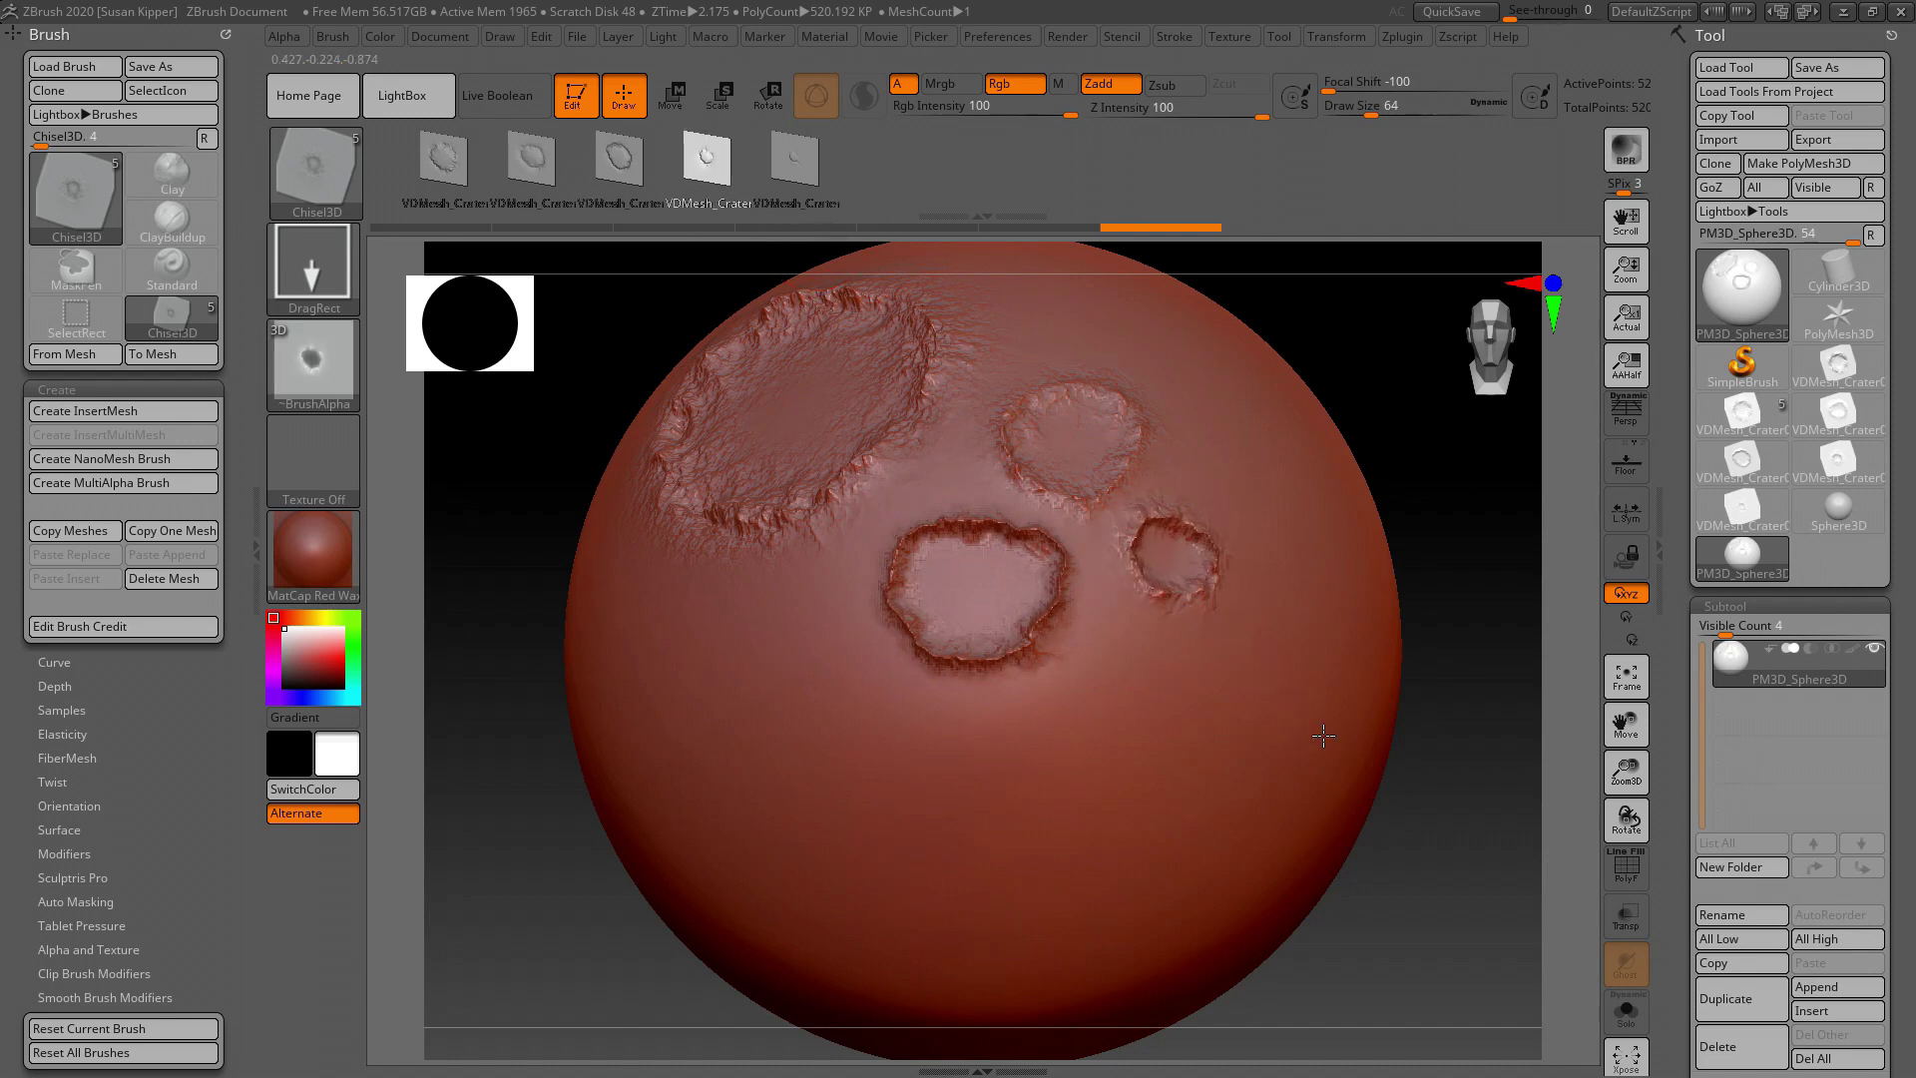
left_click(766, 190)
left_click_drag(761, 693, 813, 710)
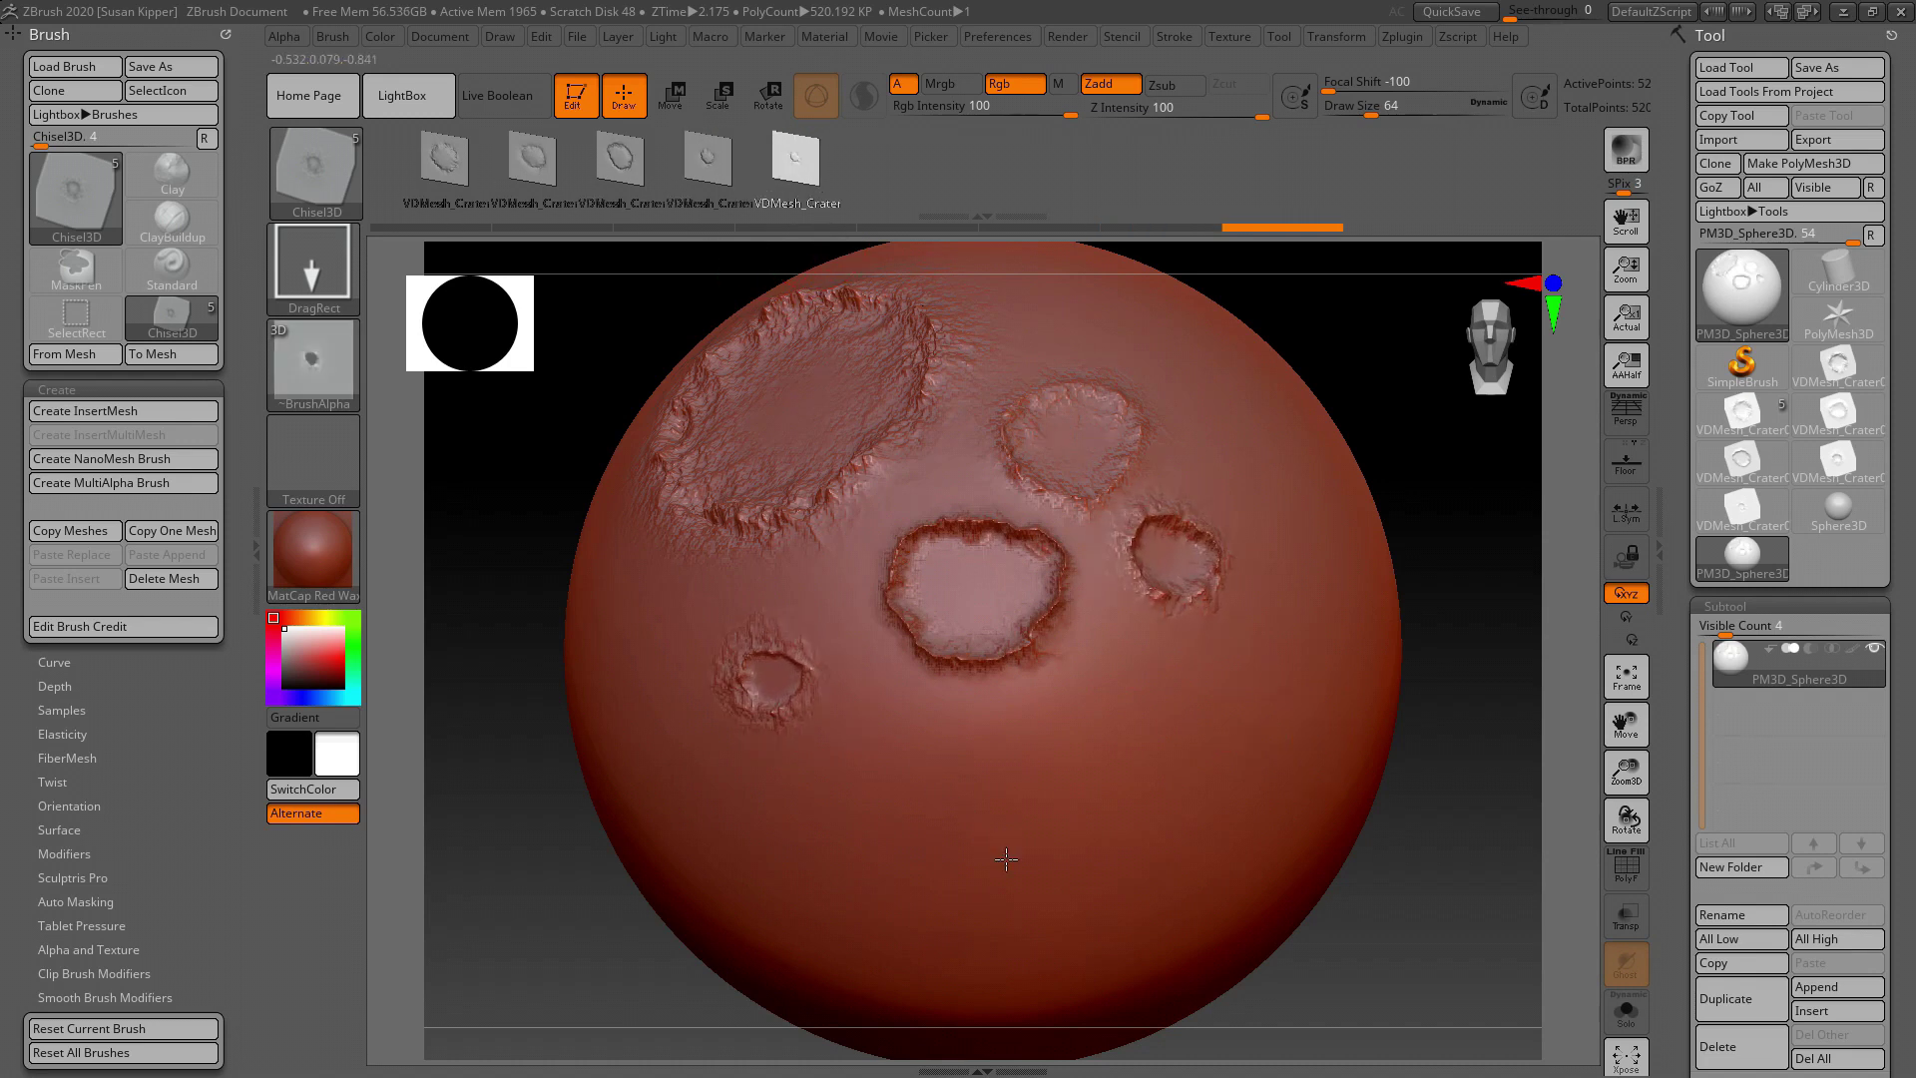
mouse_move(1009, 838)
right_mouse_down()
mouse_move(1028, 713)
mouse_move(996, 713)
right_mouse_up()
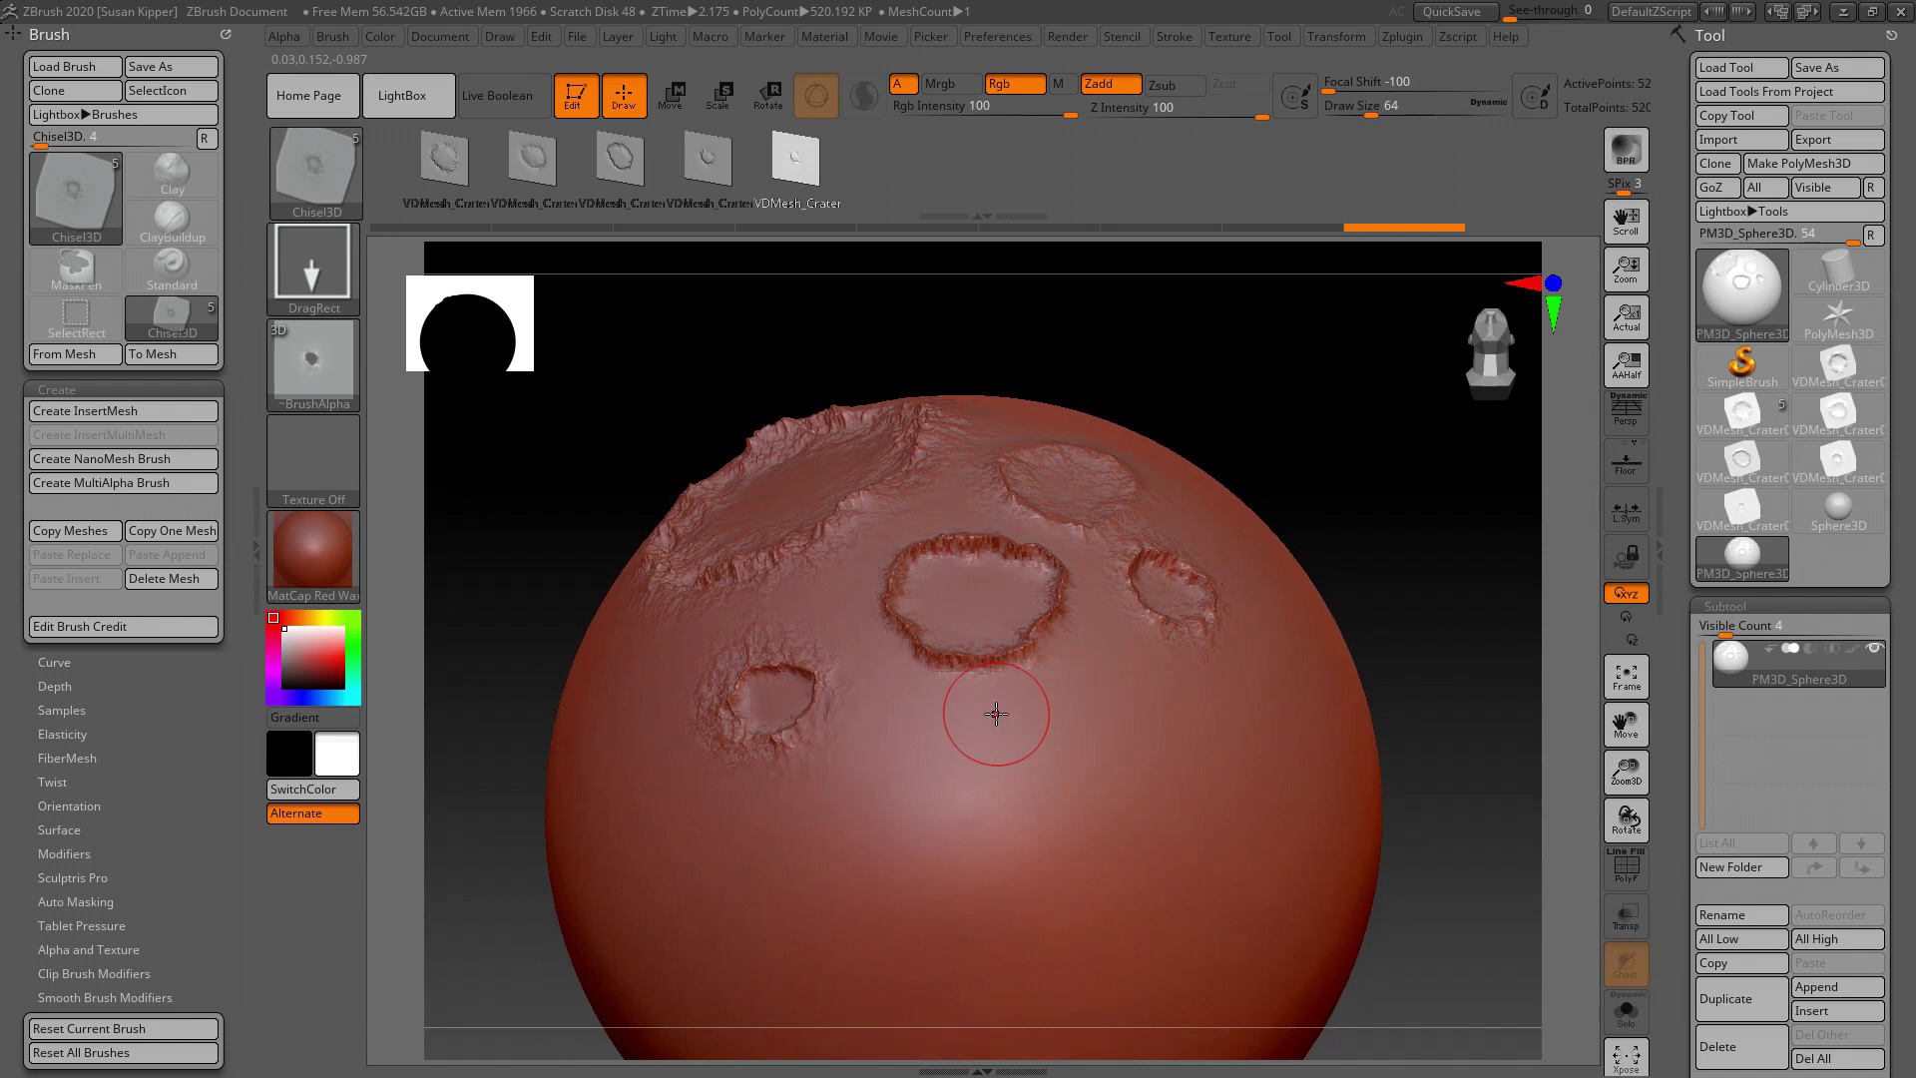
Step: Load the Brush3DTemplate1024 project from the Misc project folder and give its plane the MatCap Red Wax material and white colour
left_click(424, 100)
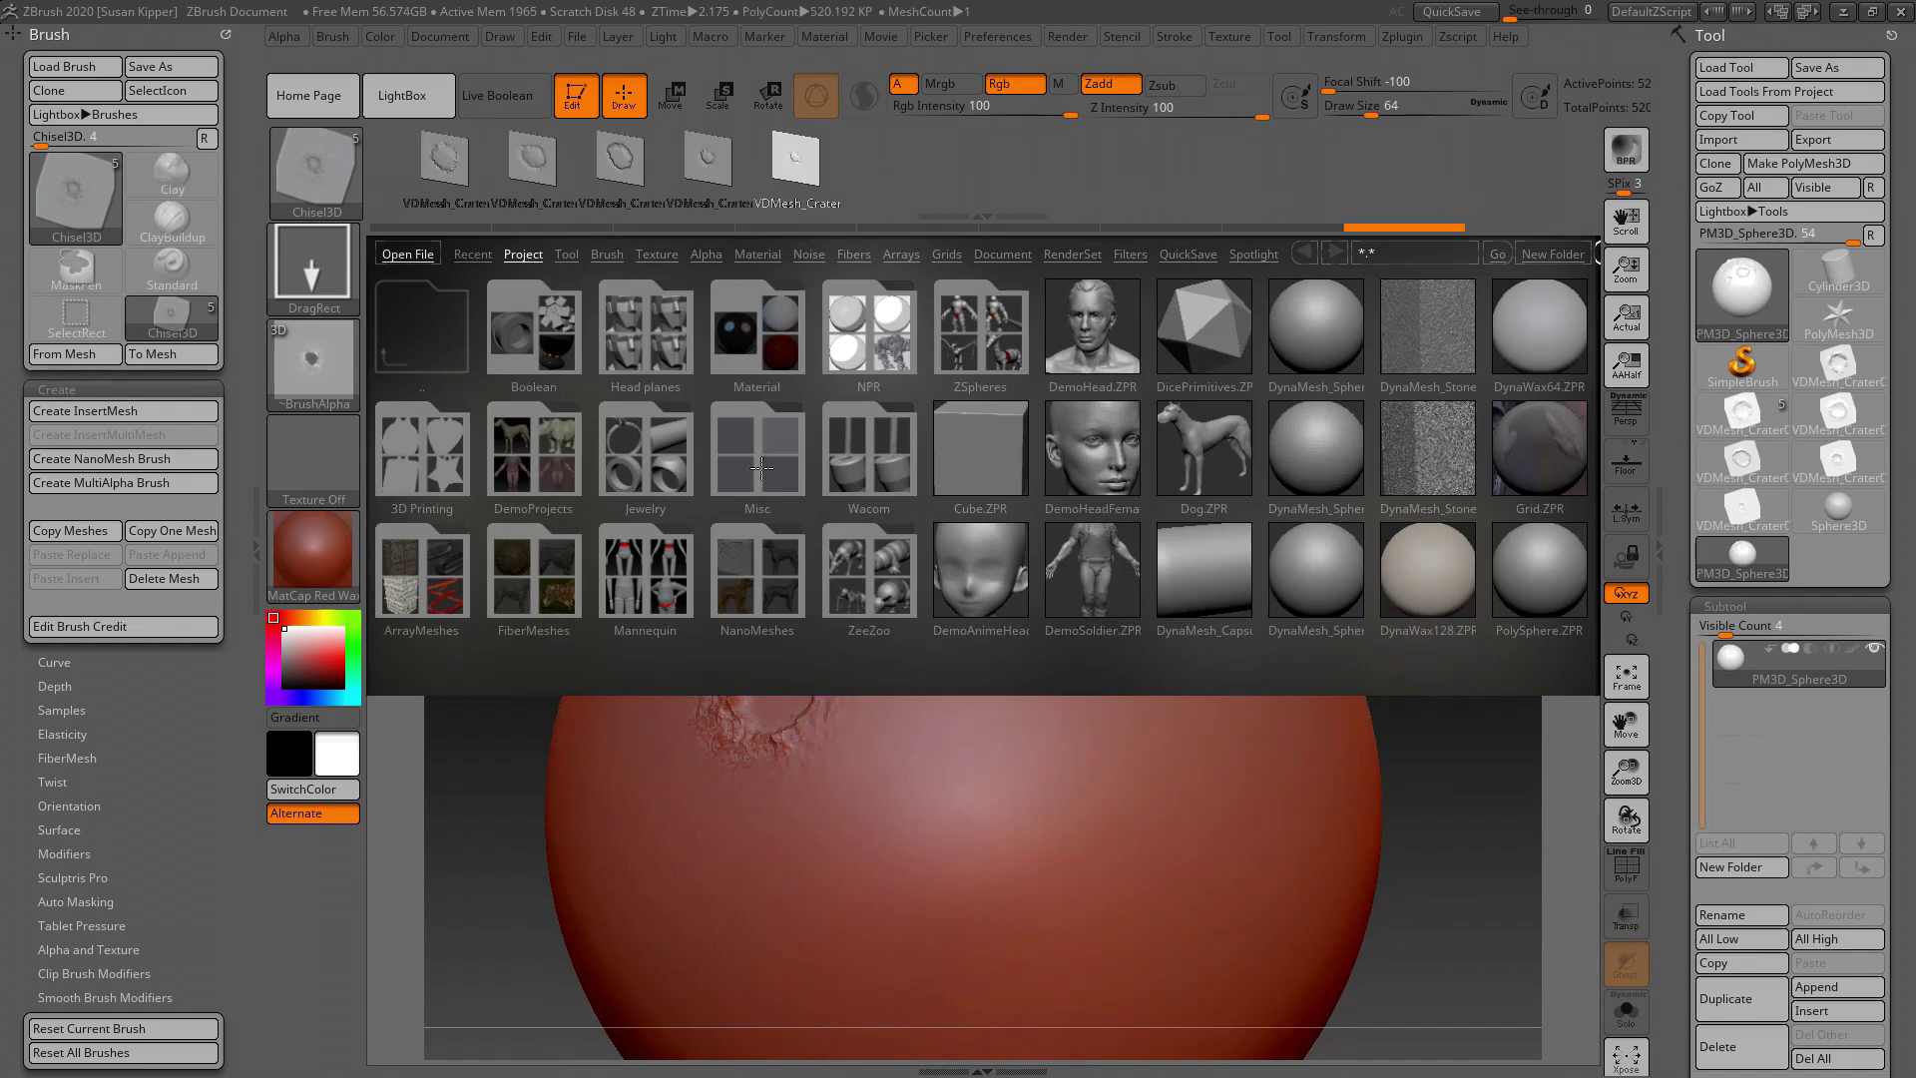
double_click(761, 468)
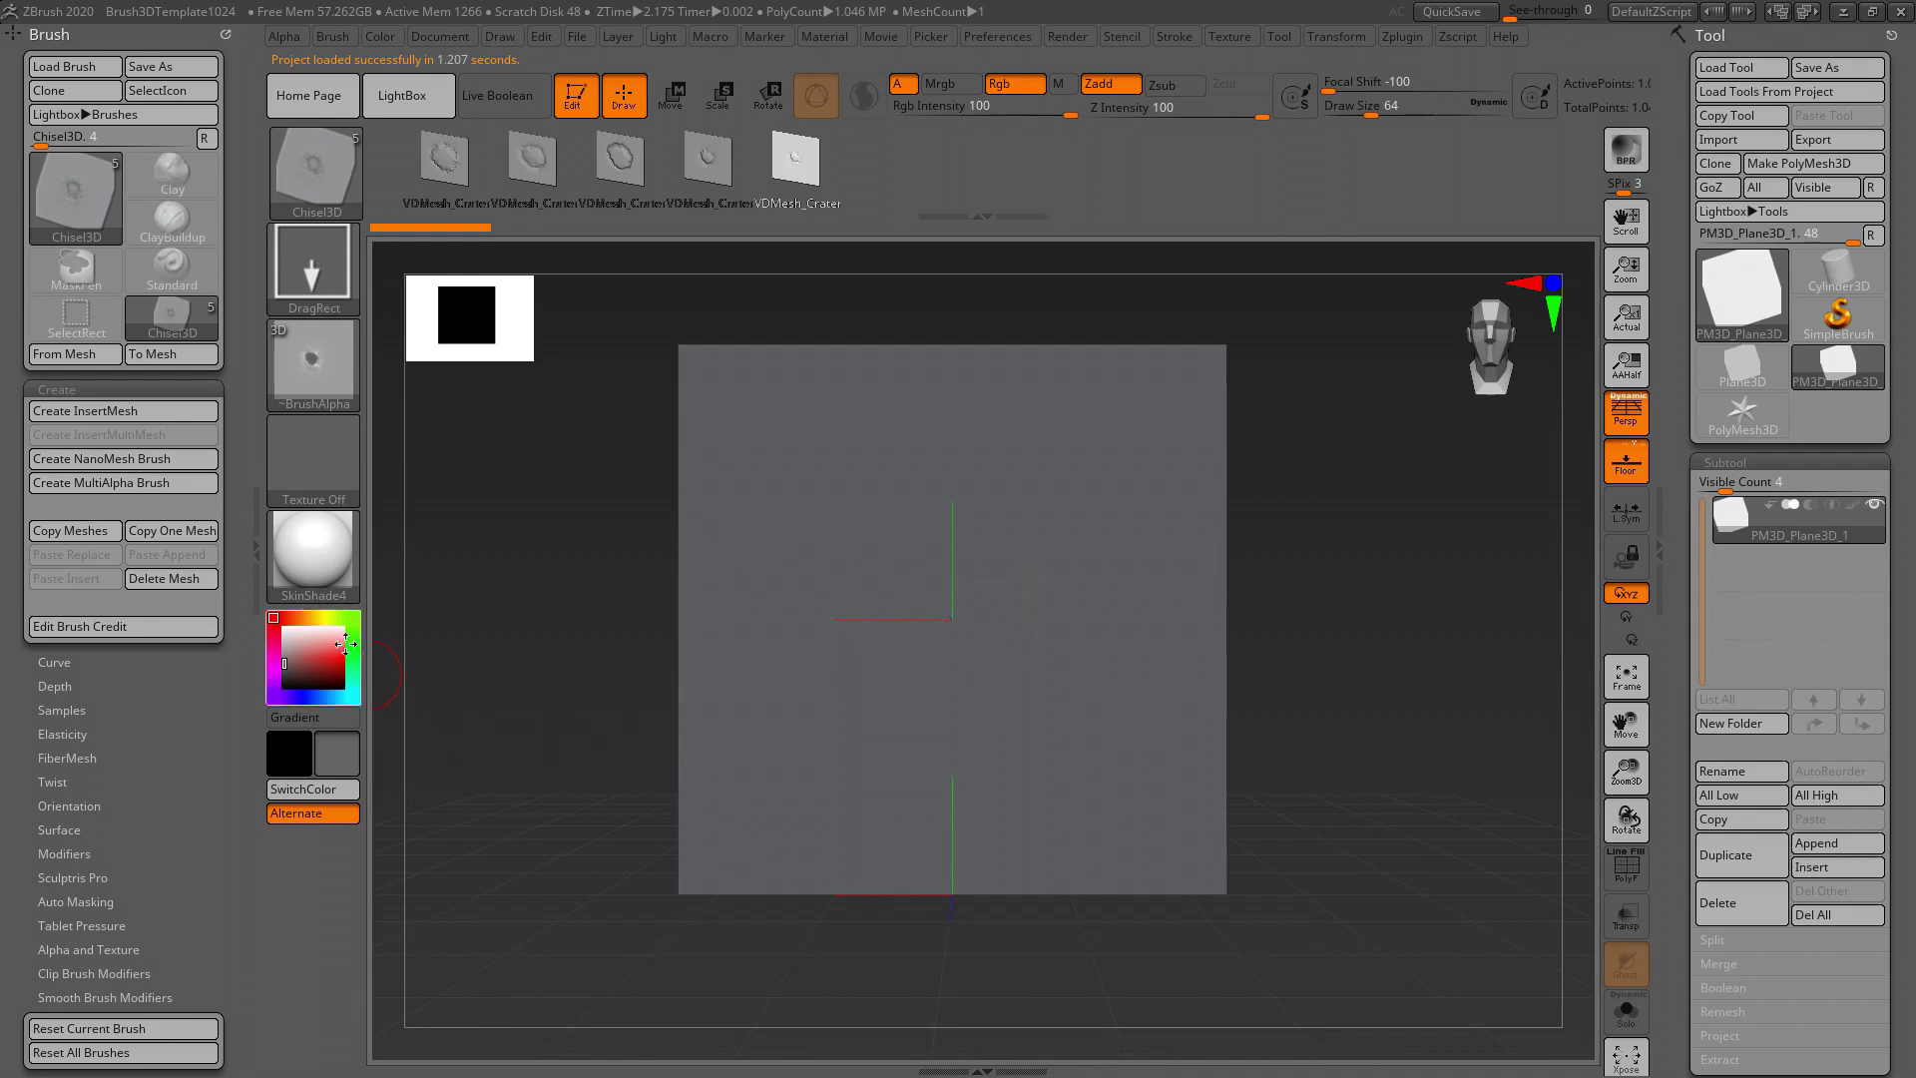
left_click(314, 579)
left_click(435, 379)
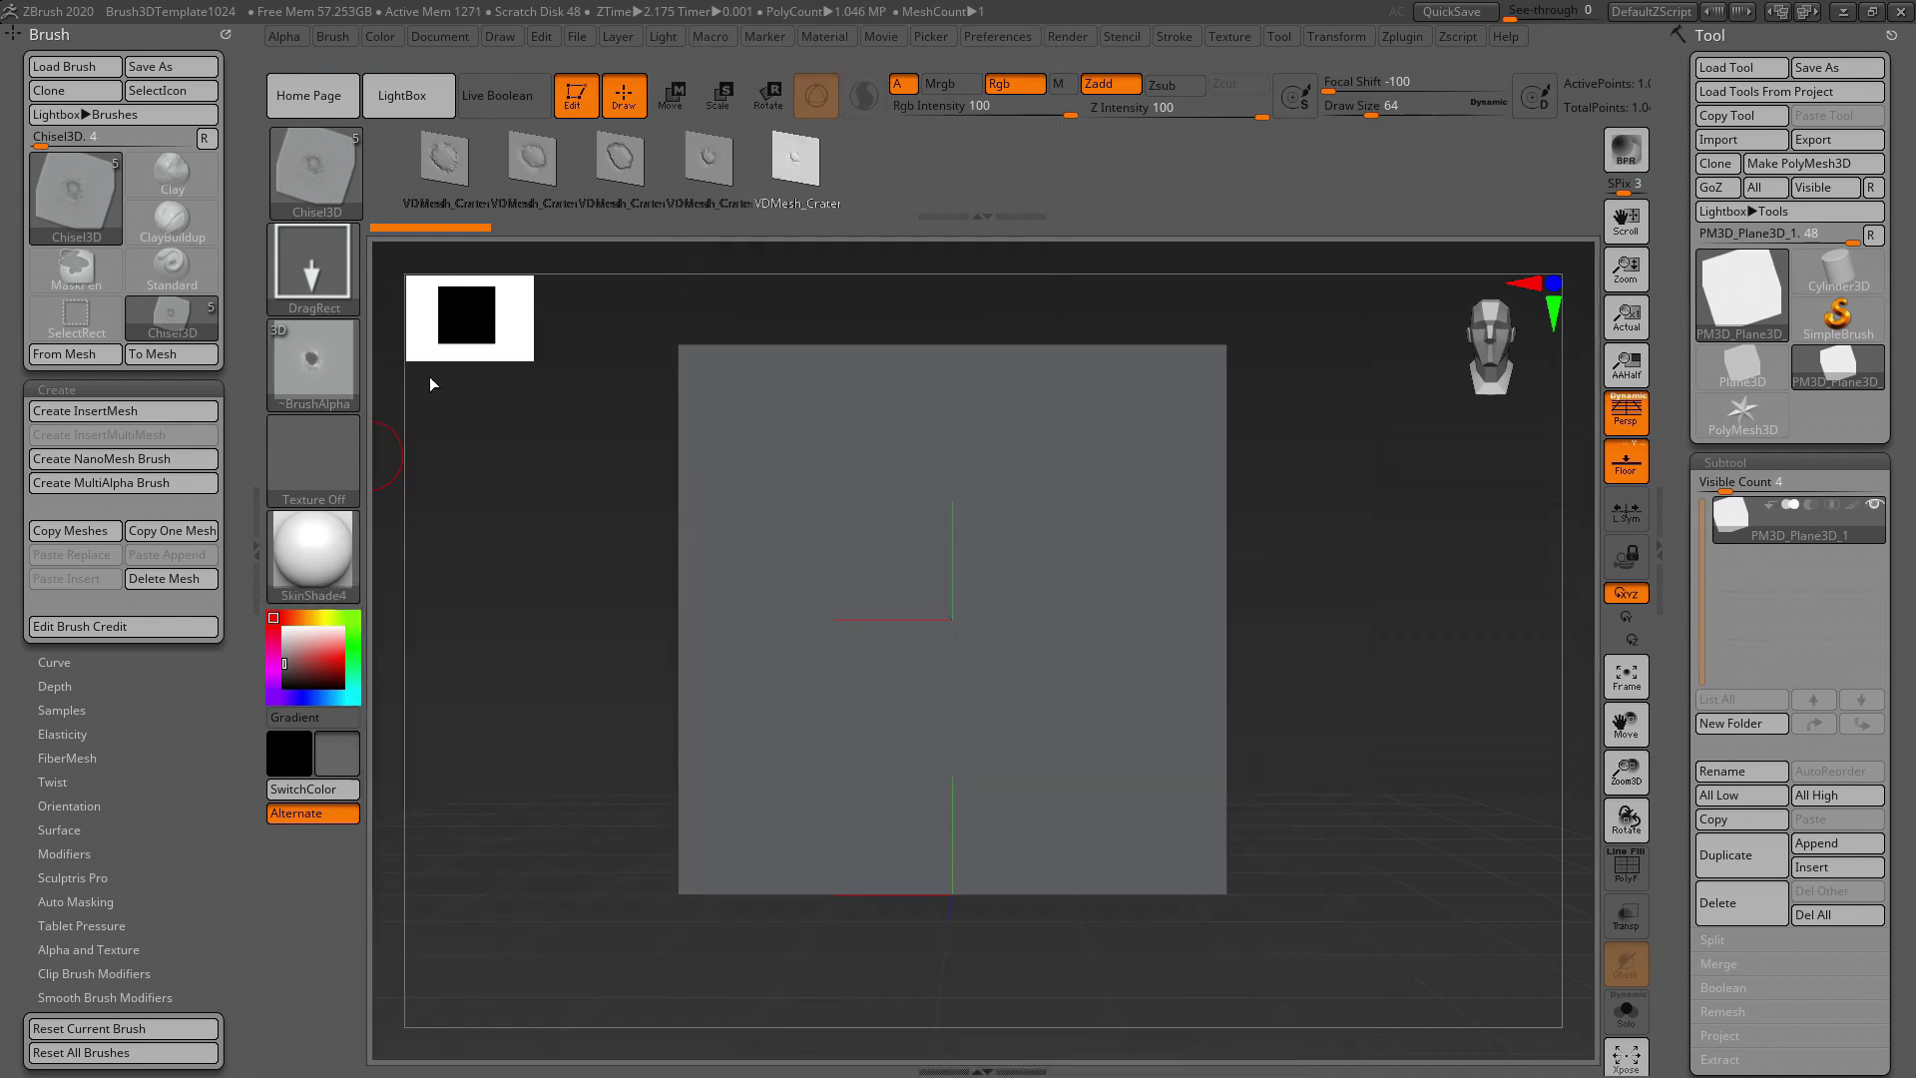
left_click(272, 614)
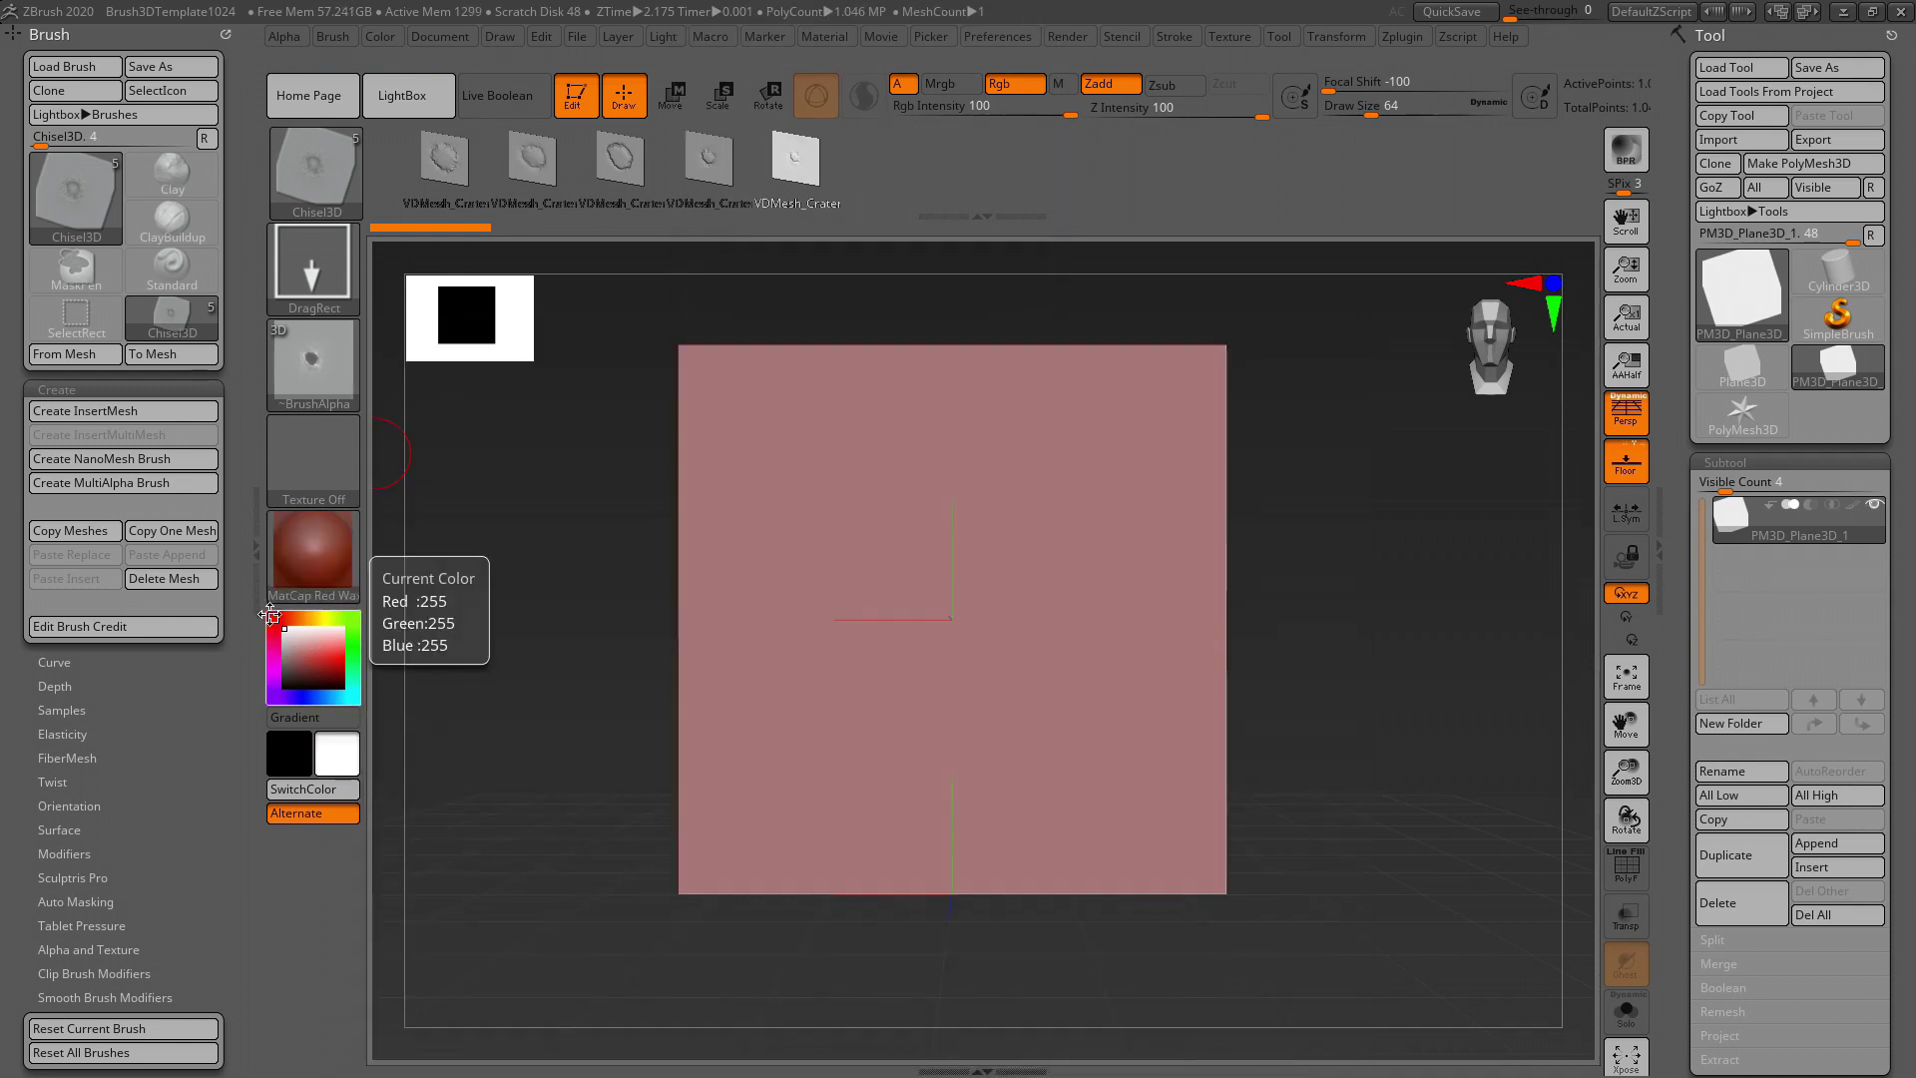
Step: Stamp large, medium and small craters across the whole plane using the different crater alphas, and turn off perspective in front view
left_click(444, 158)
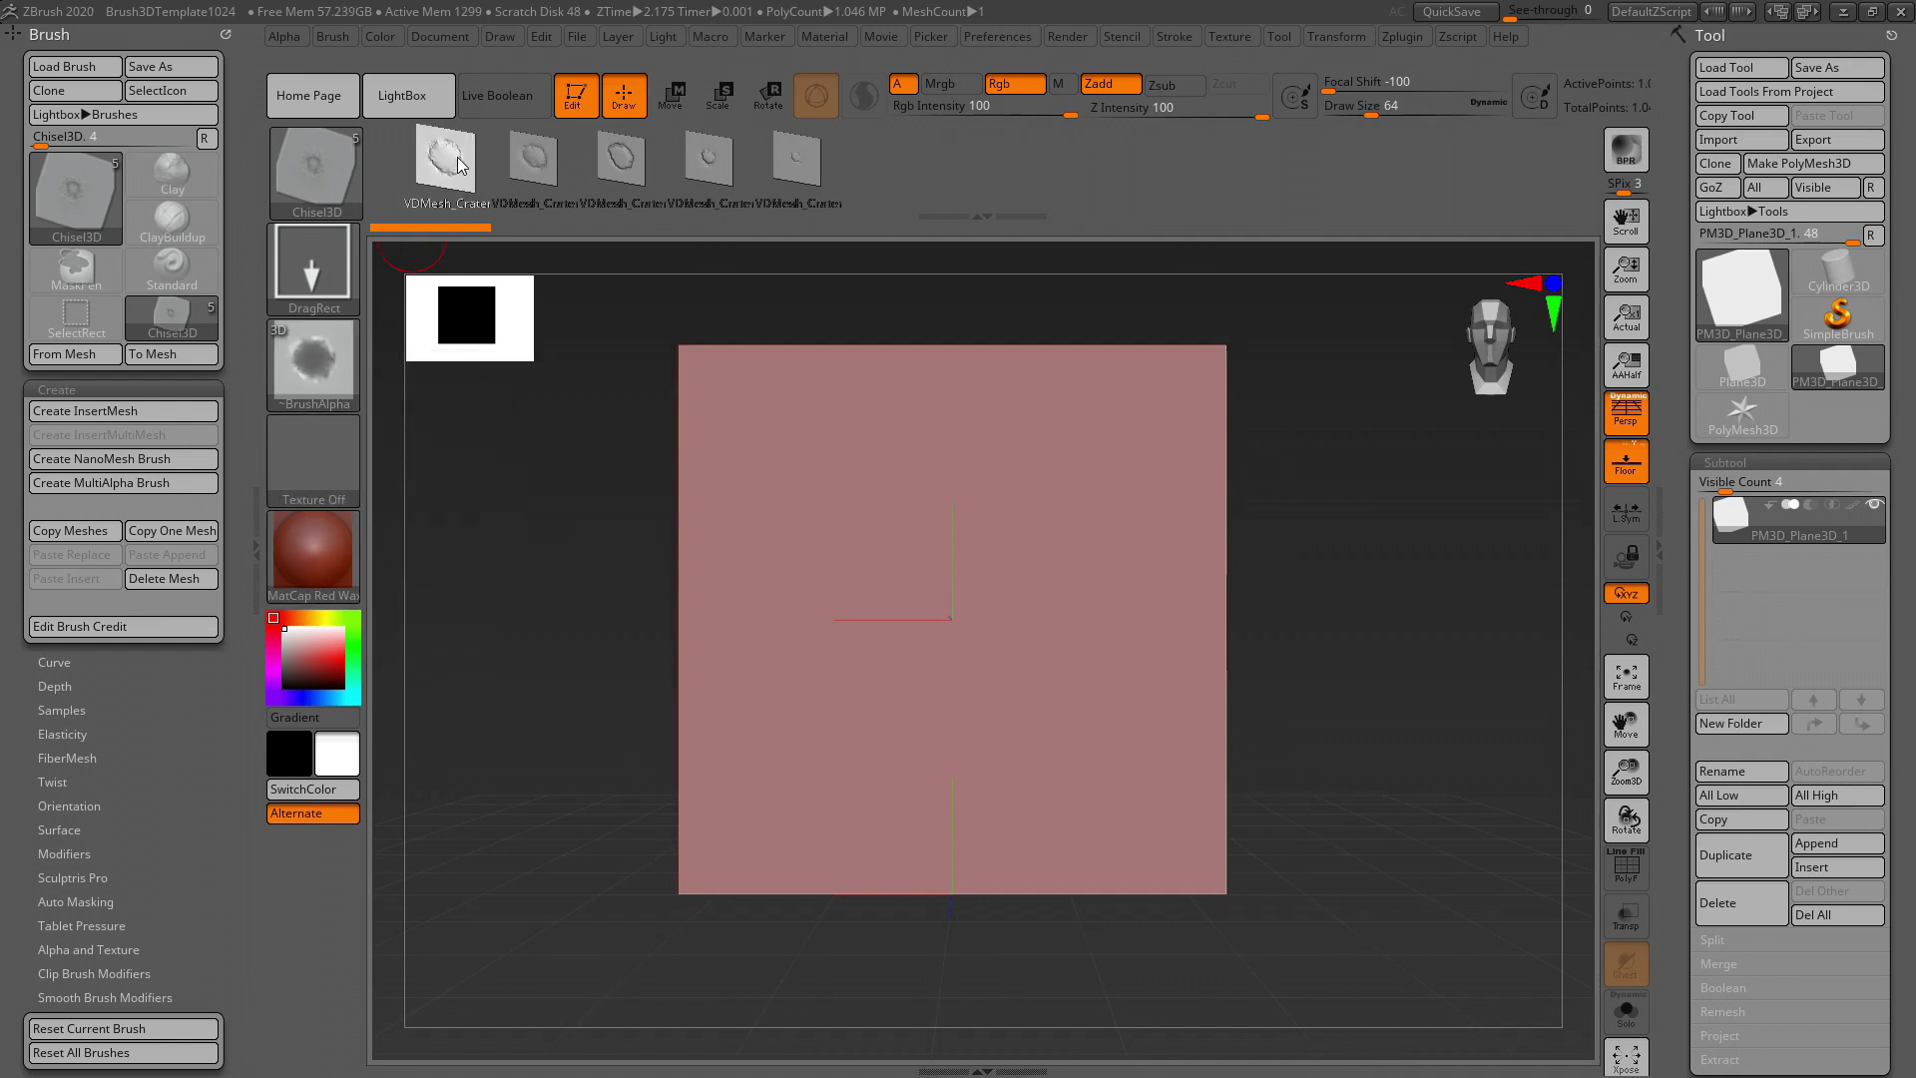
mouse_move(904, 531)
left_mouse_down()
mouse_move(1037, 655)
mouse_move(1009, 629)
left_mouse_up()
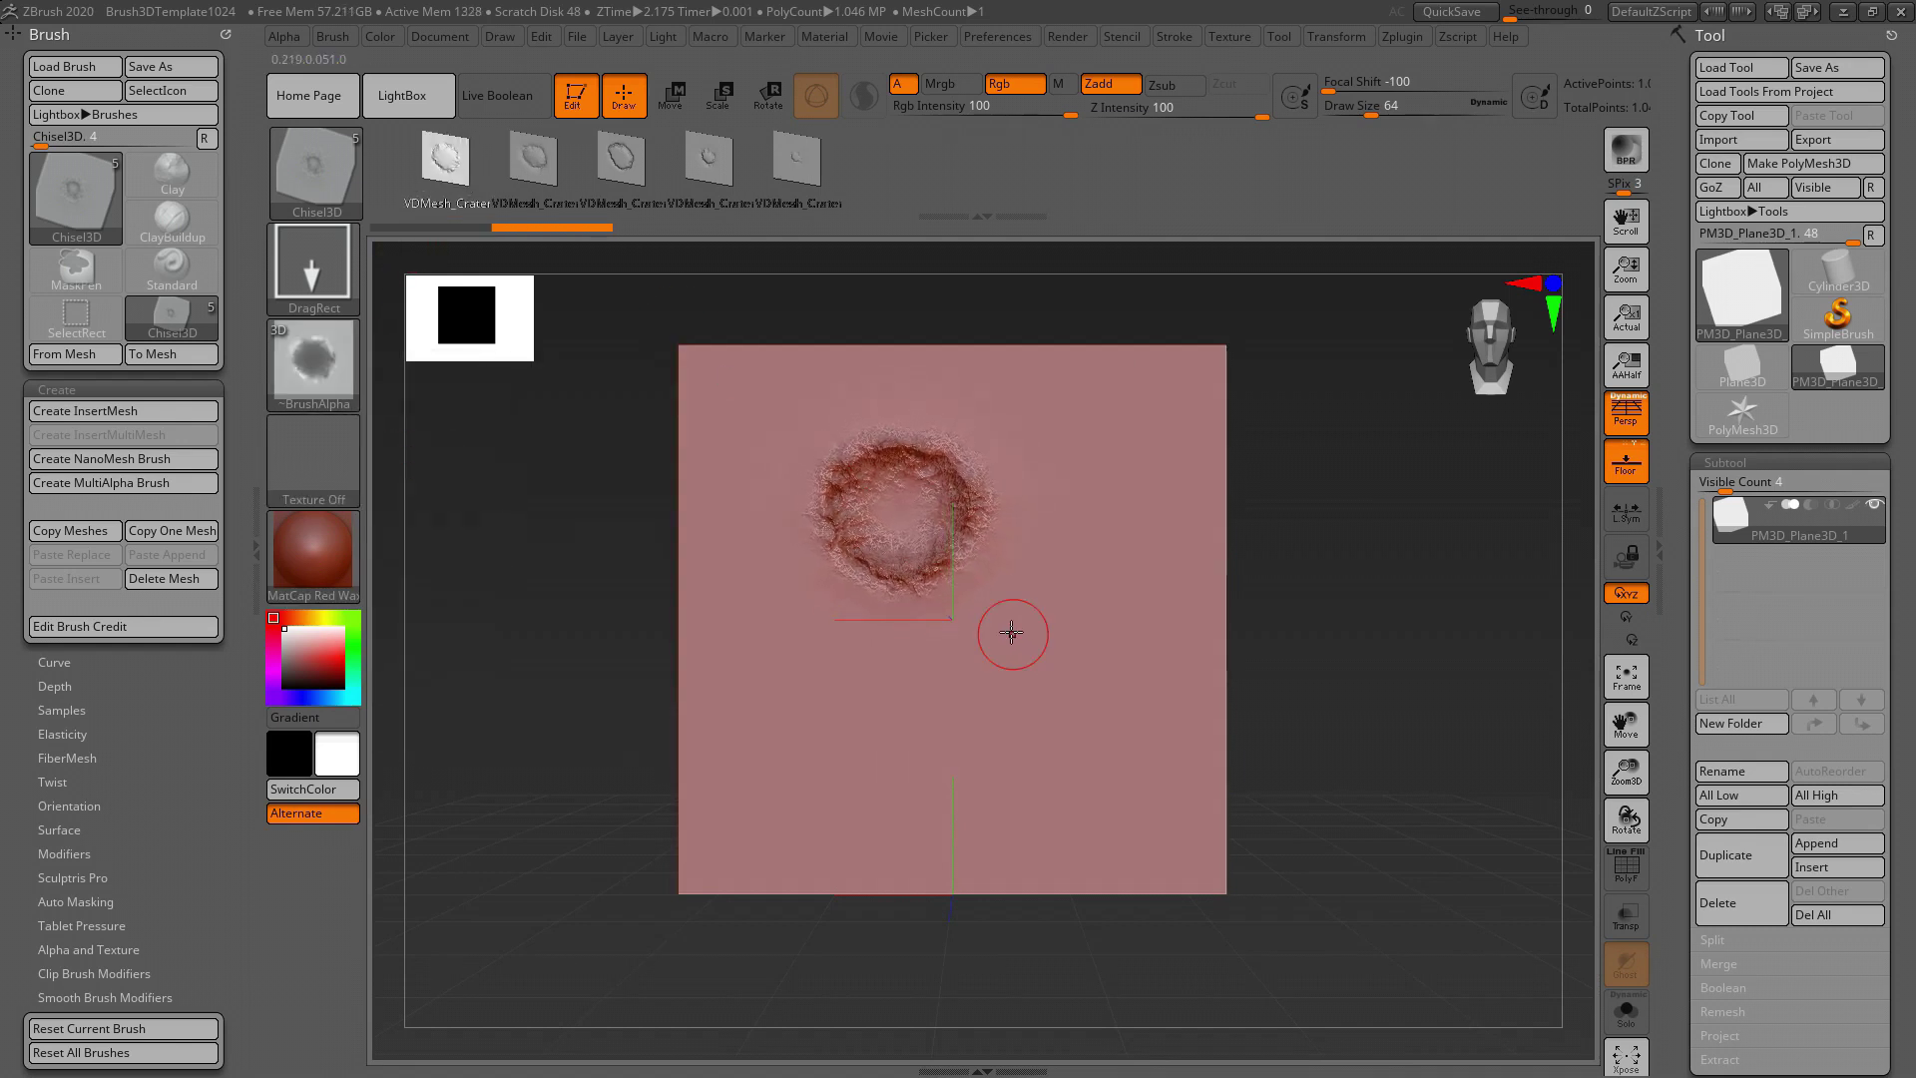
left_click(539, 163)
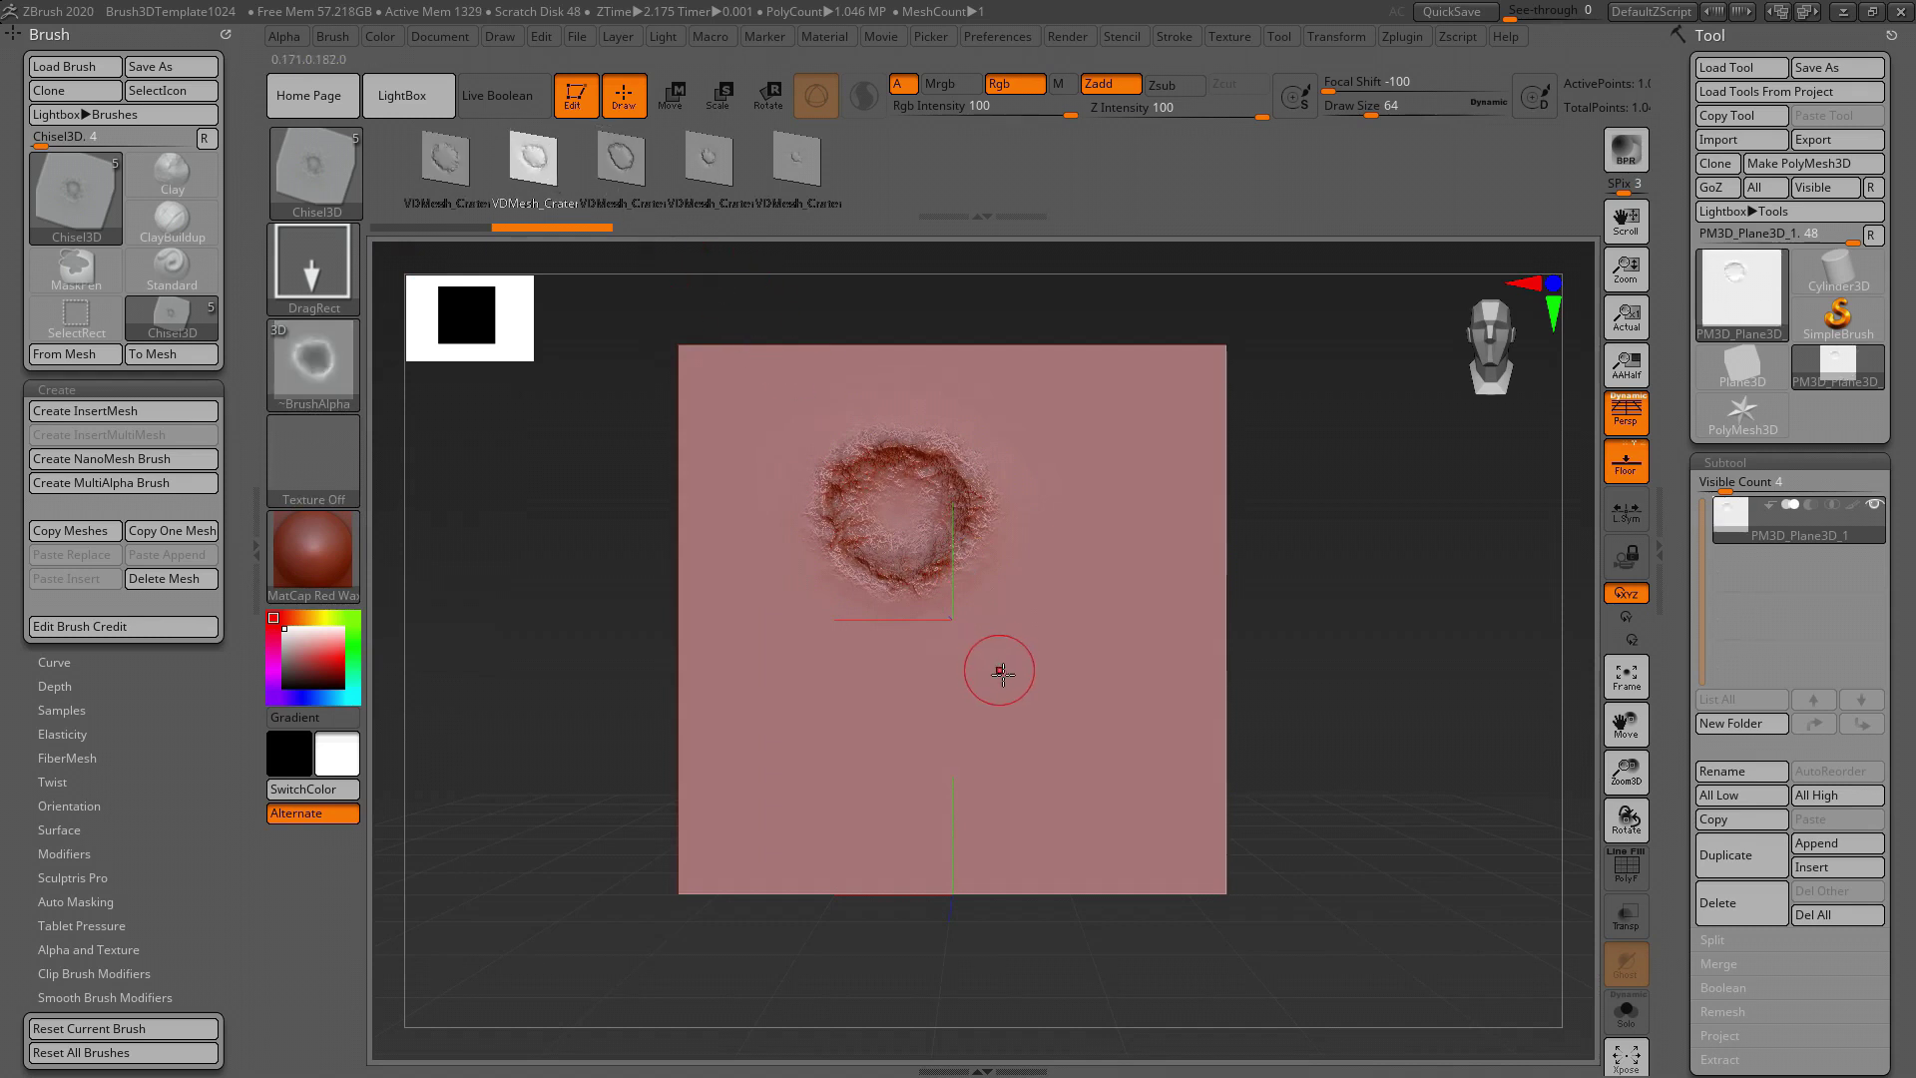
left_click_drag(1023, 710, 1078, 805)
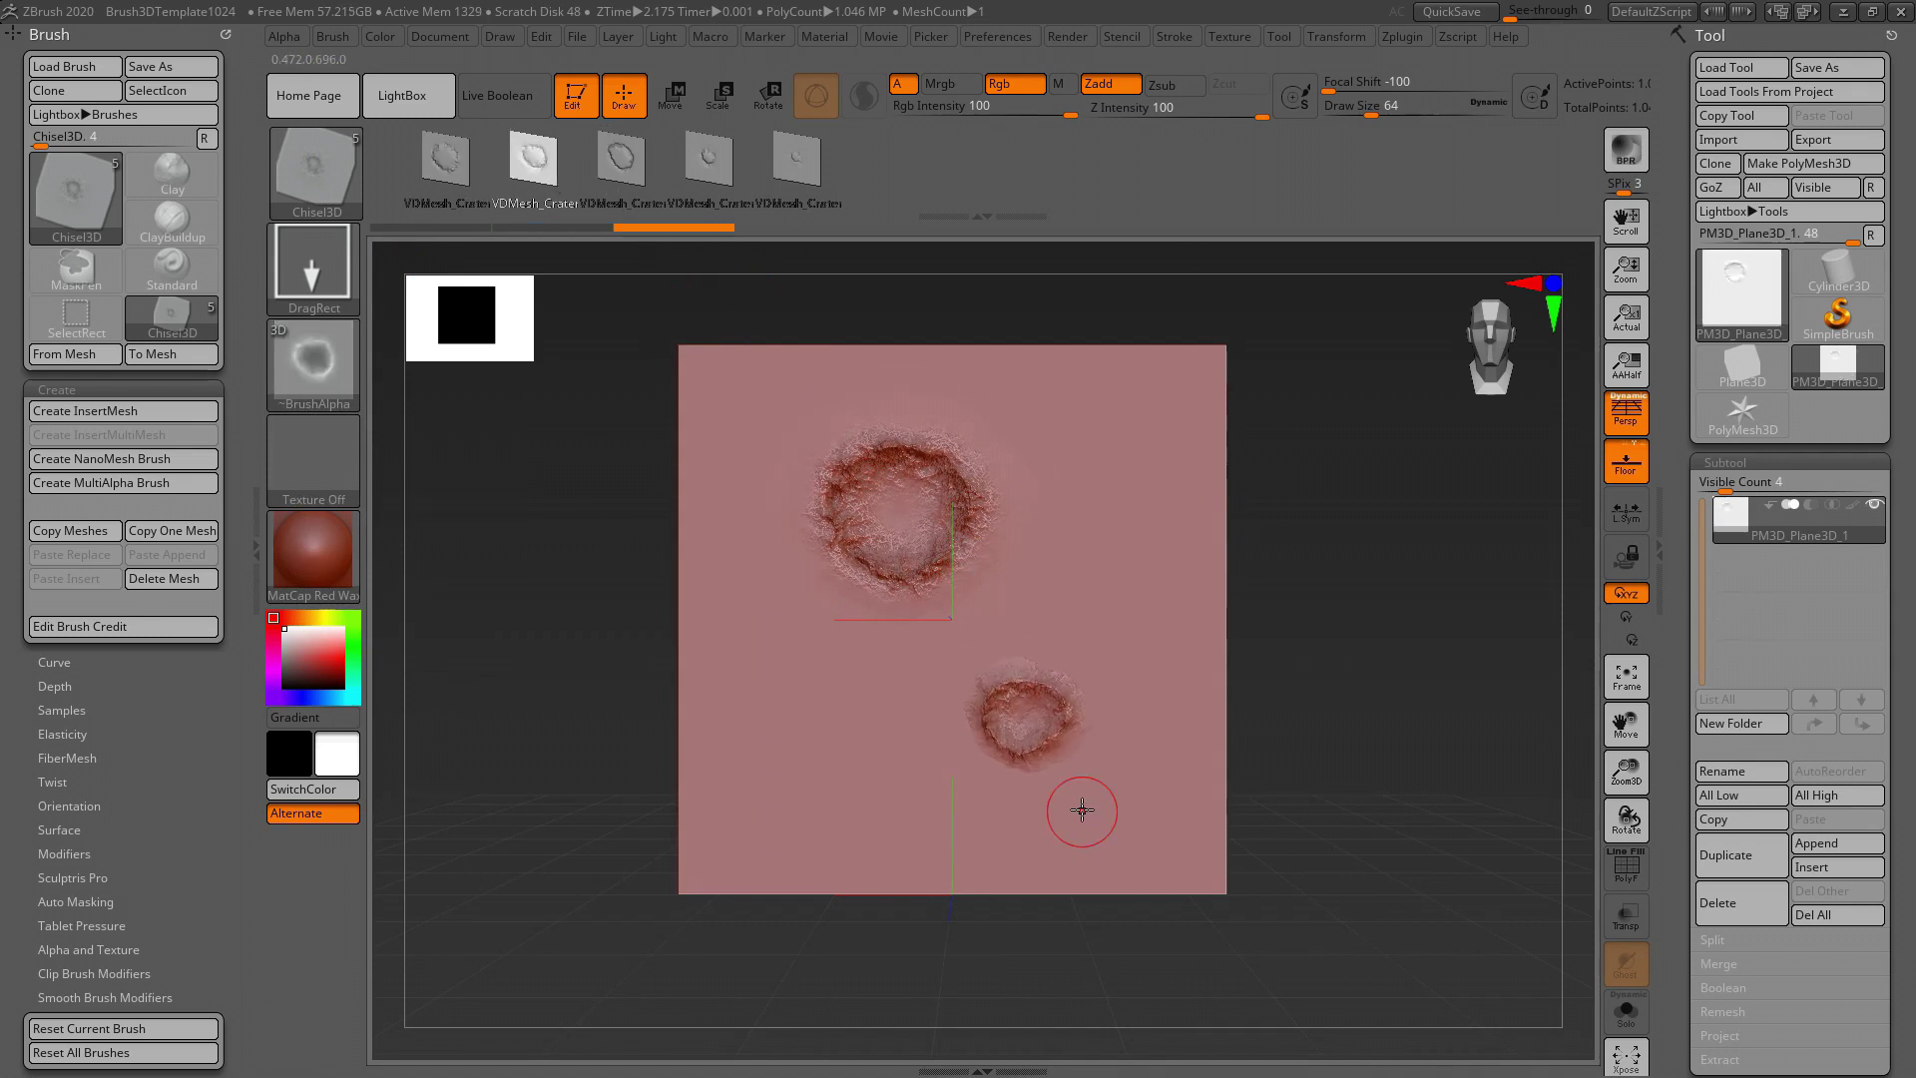
left_click_drag(1066, 542, 1085, 559)
left_click(710, 160)
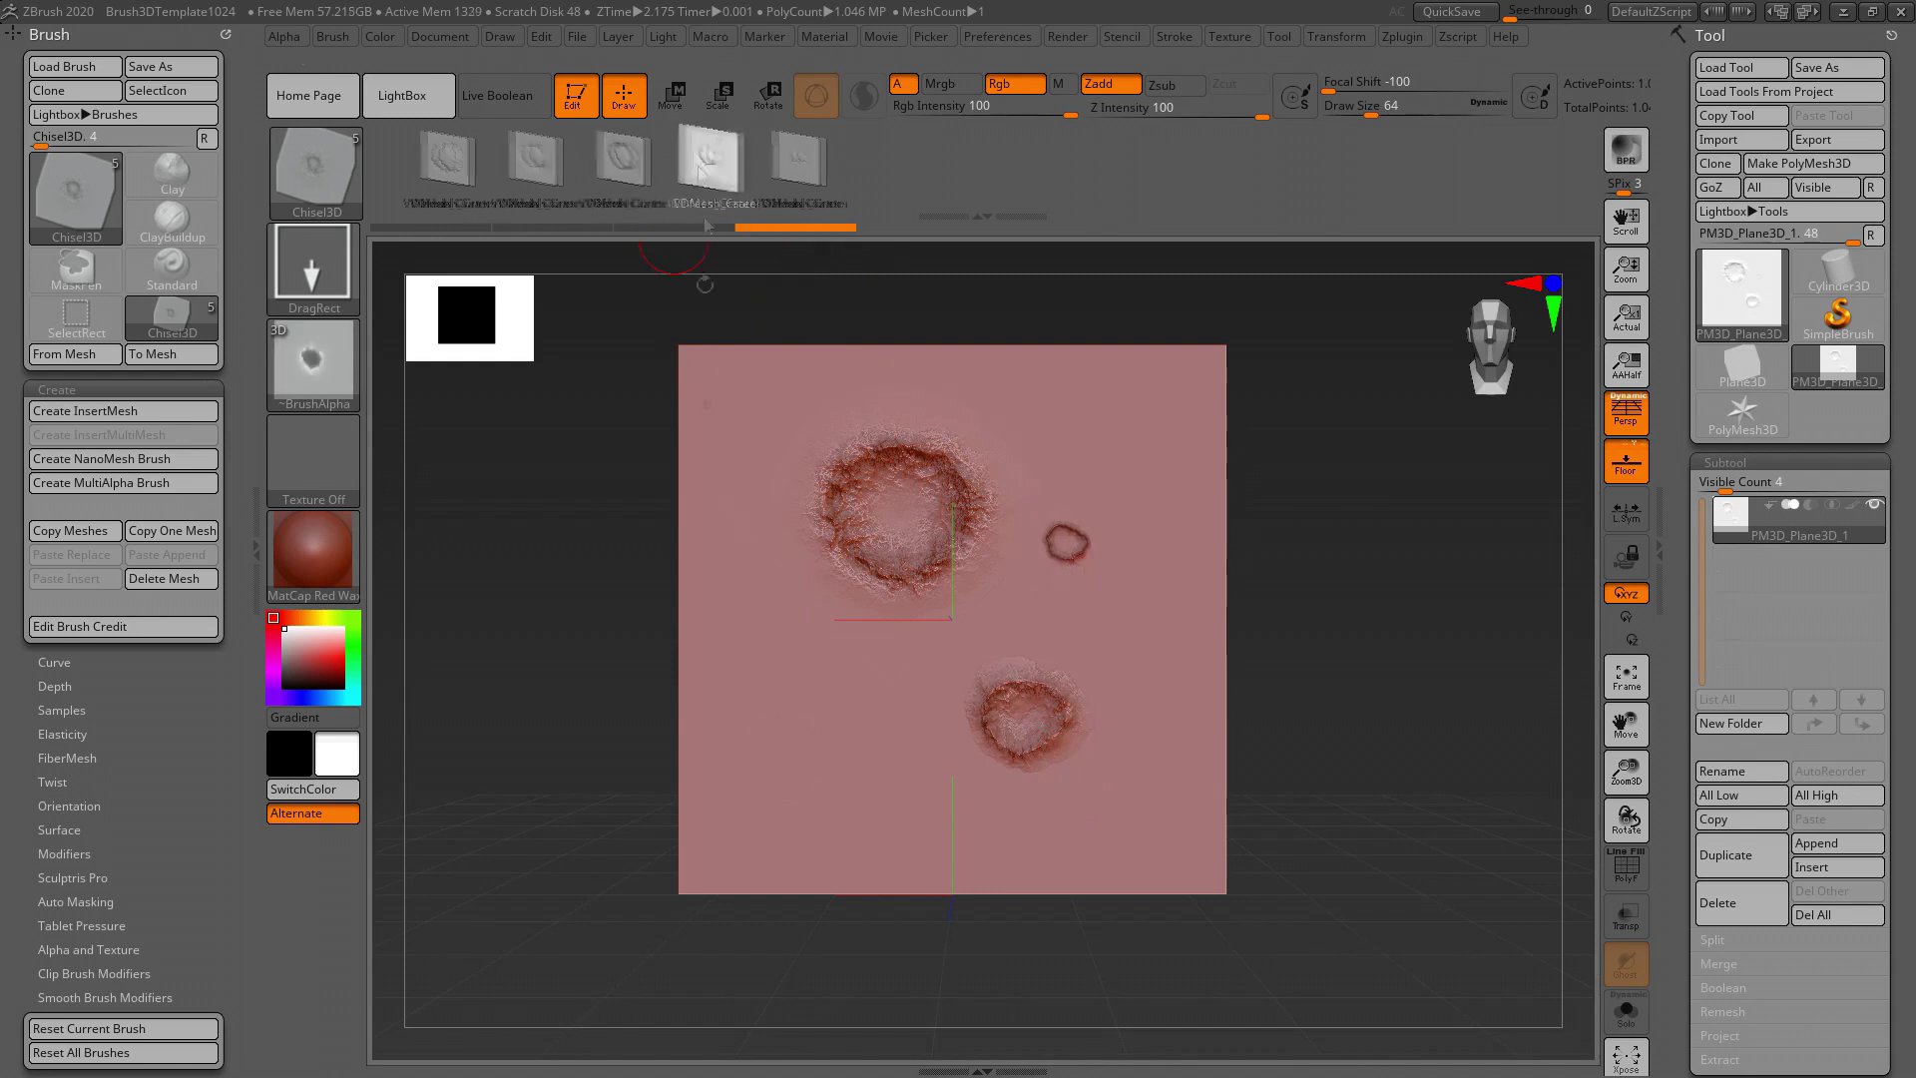
left_click_drag(789, 748, 810, 771)
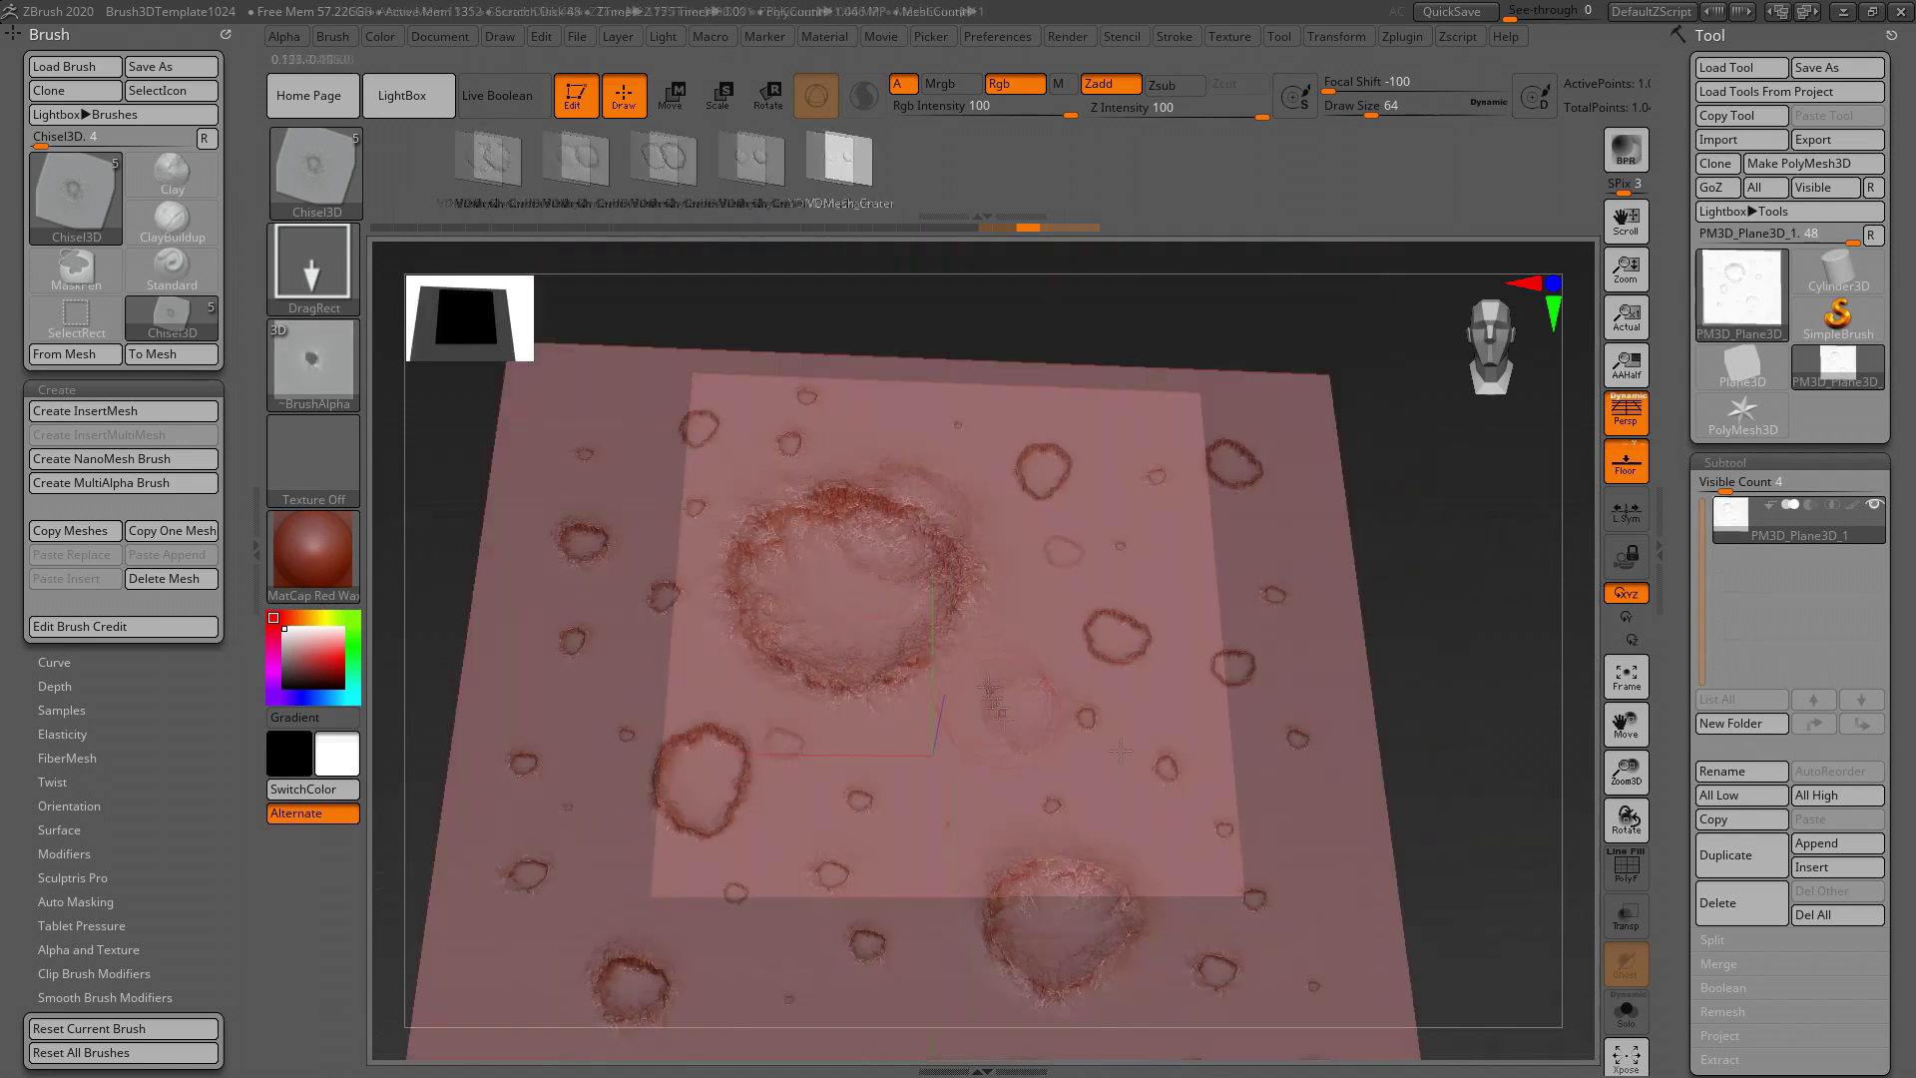
left_click(1187, 591)
left_click(628, 409)
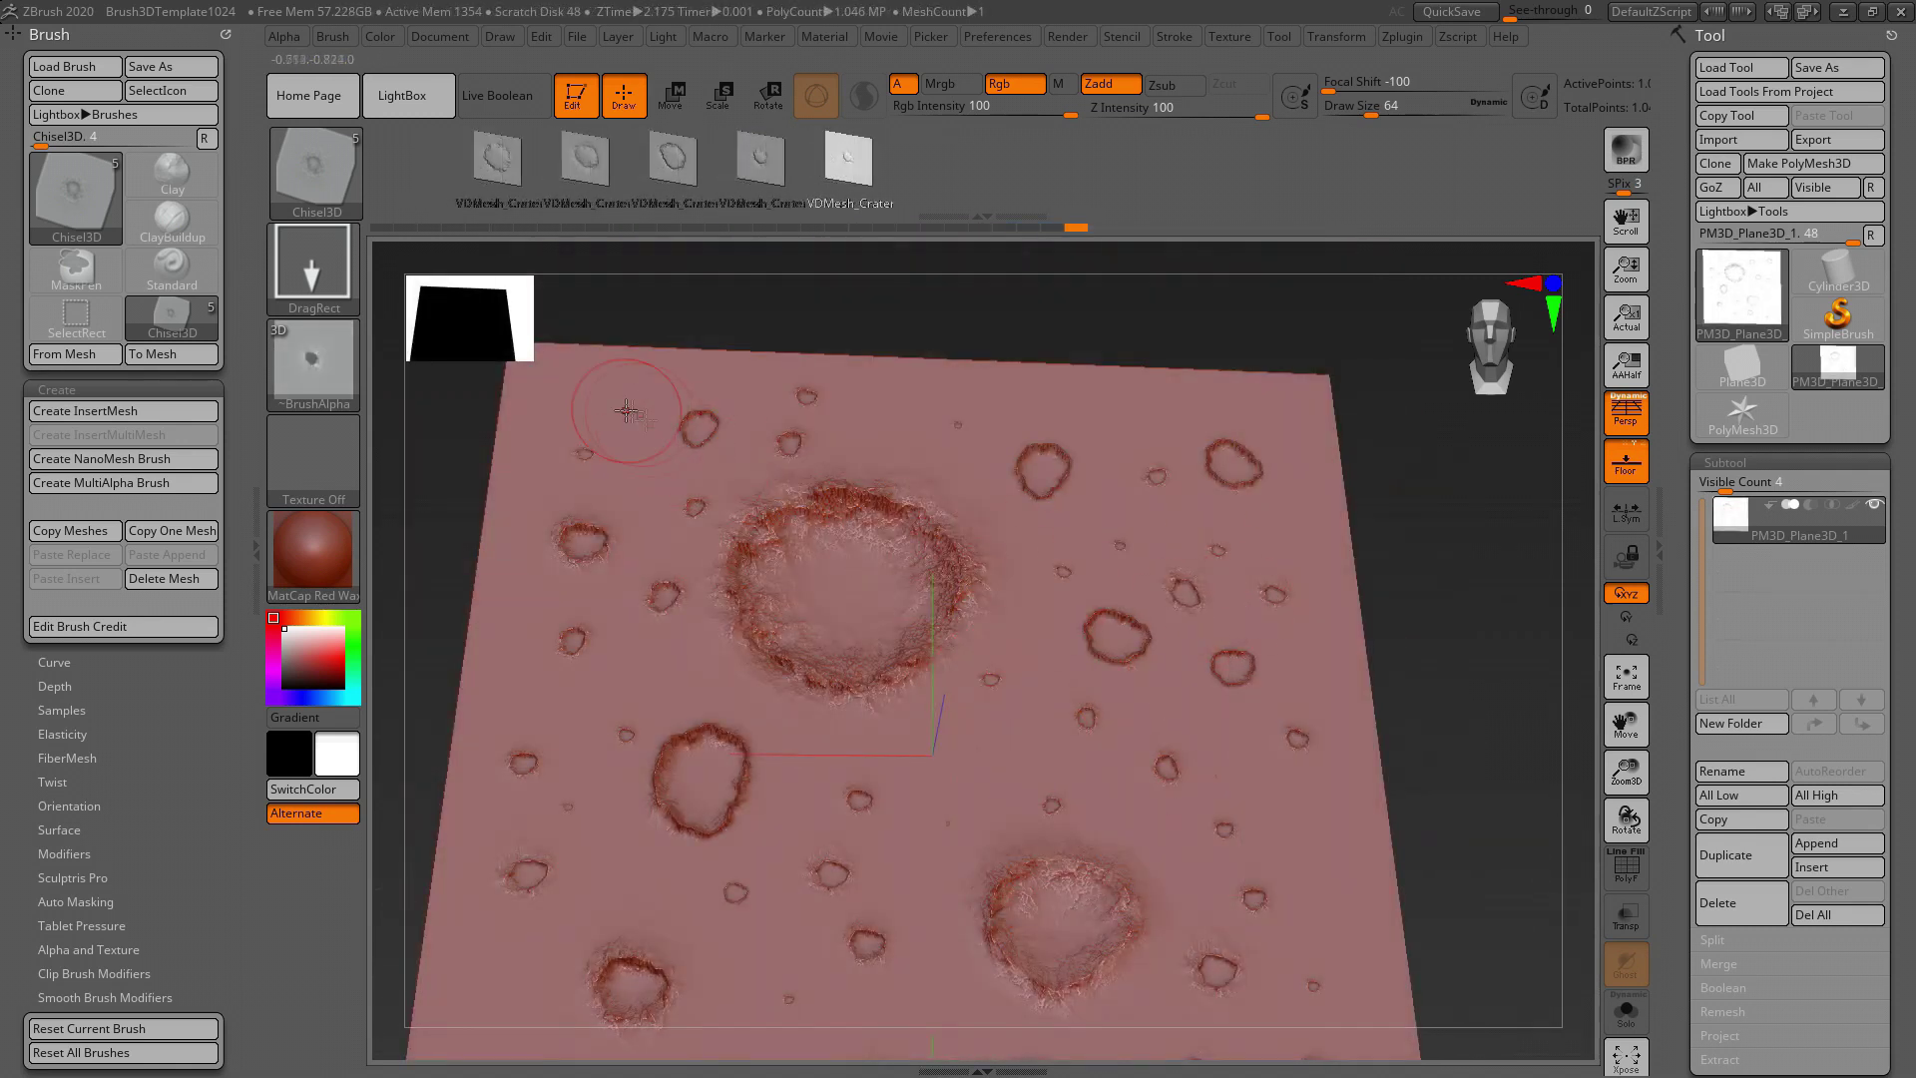
left_click_drag(1397, 444, 1456, 410, "shift")
key("p")
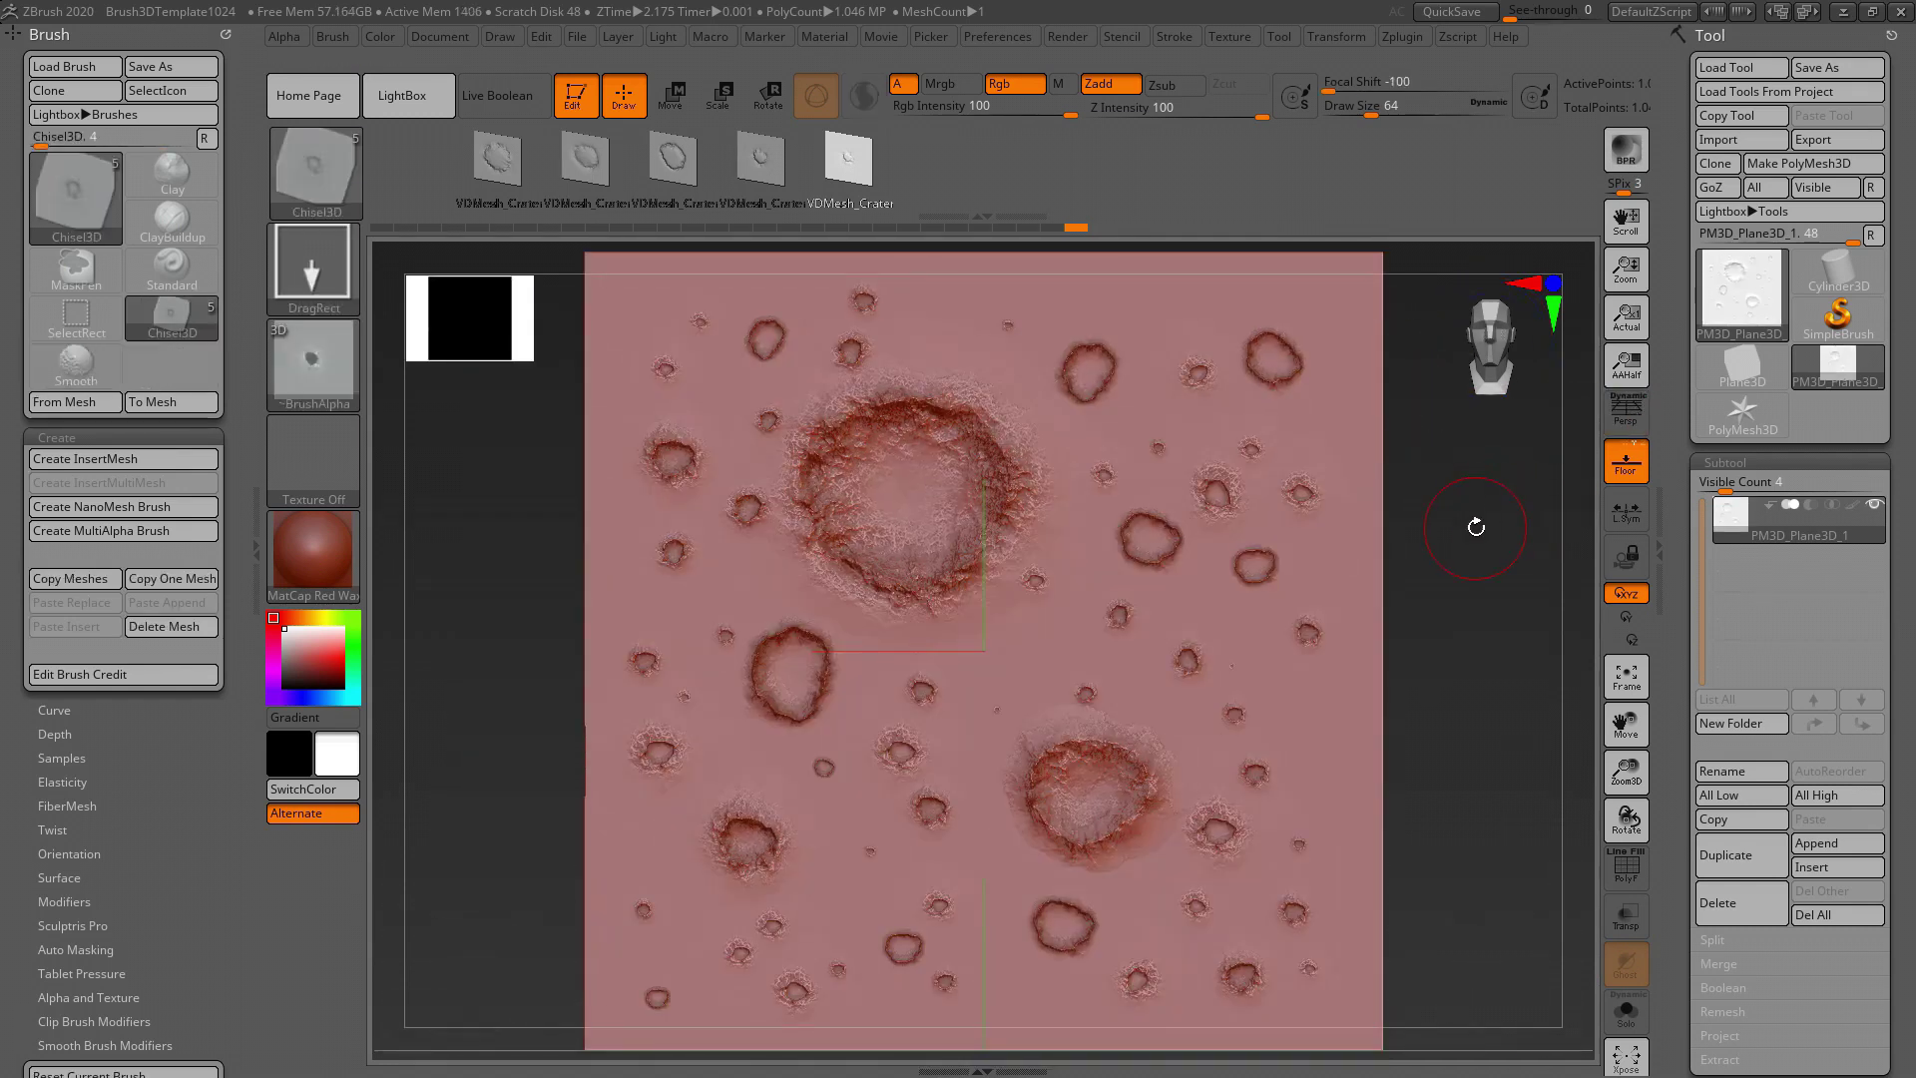
Step: Save the cratered plane tool as CraterPlanet.ZTL in the 121421 folder, replacing the existing file
left_click(1830, 66)
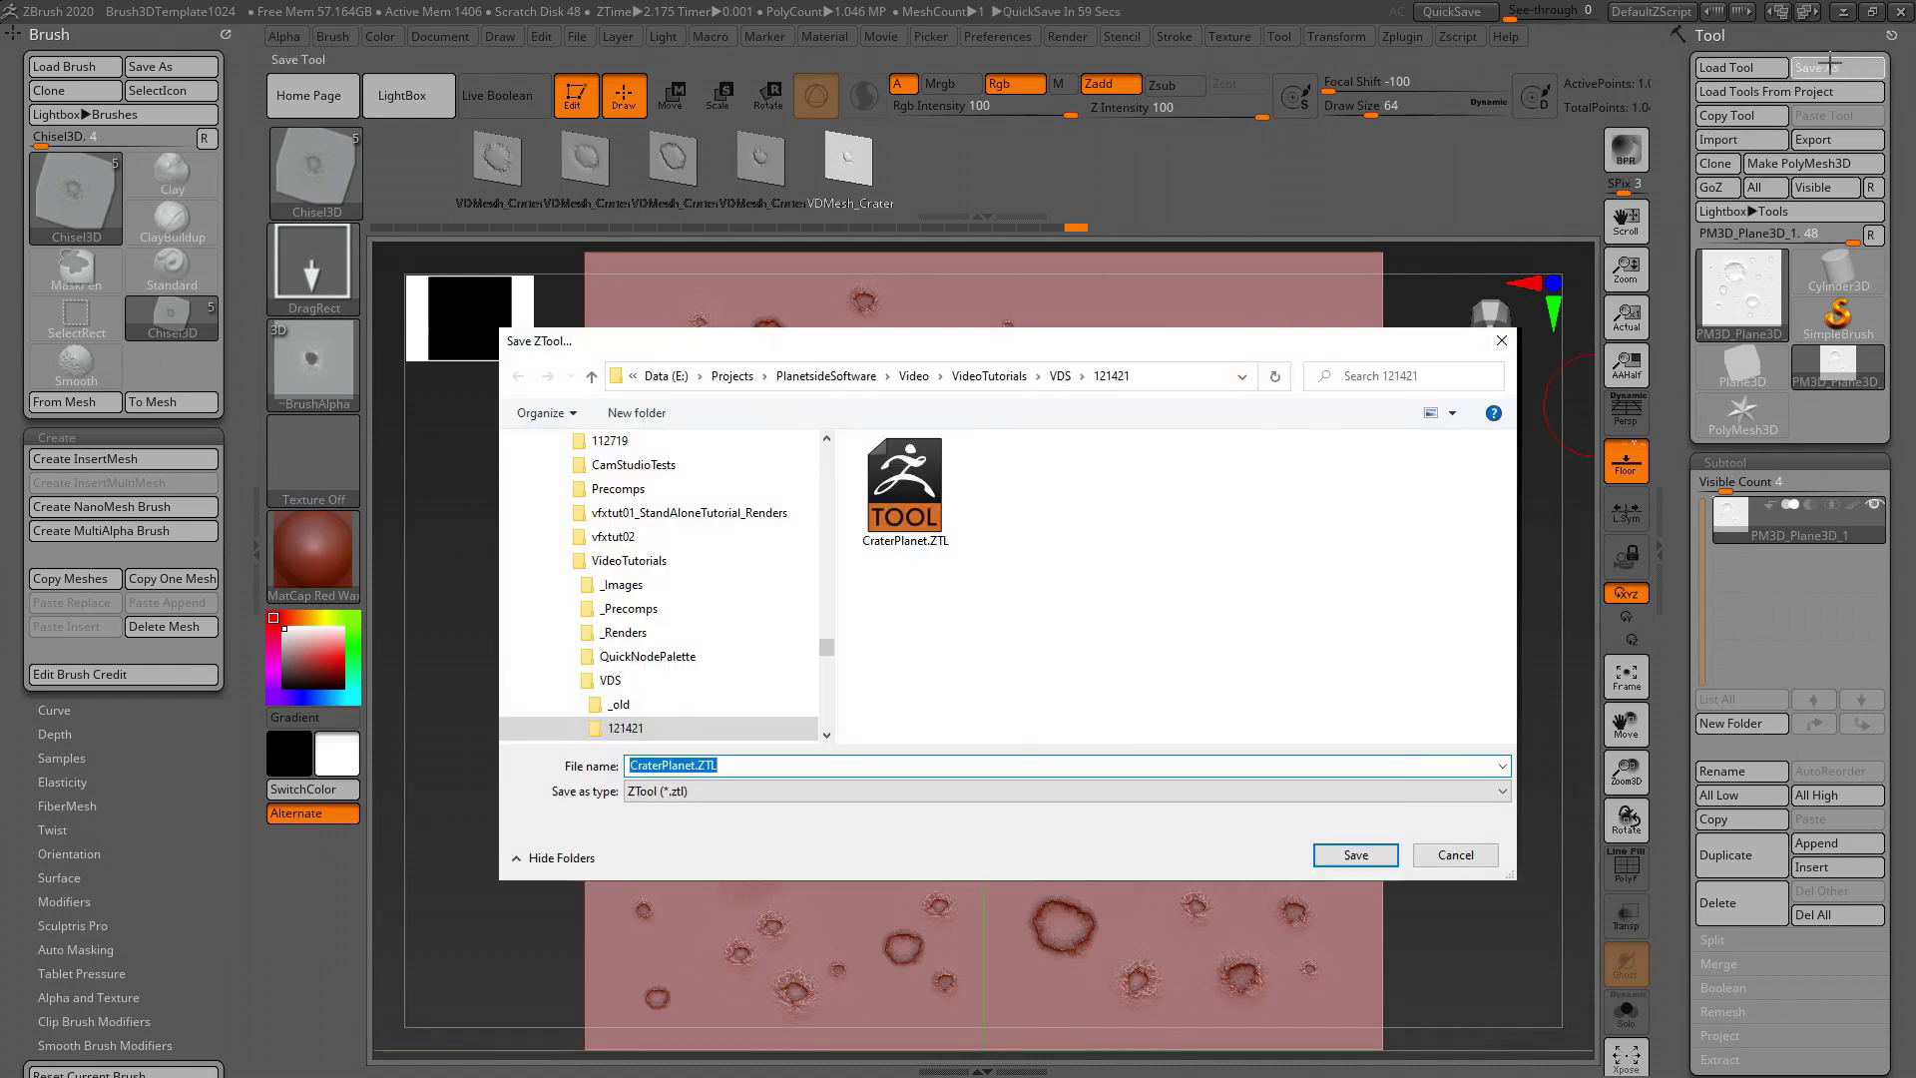
left_click(902, 491)
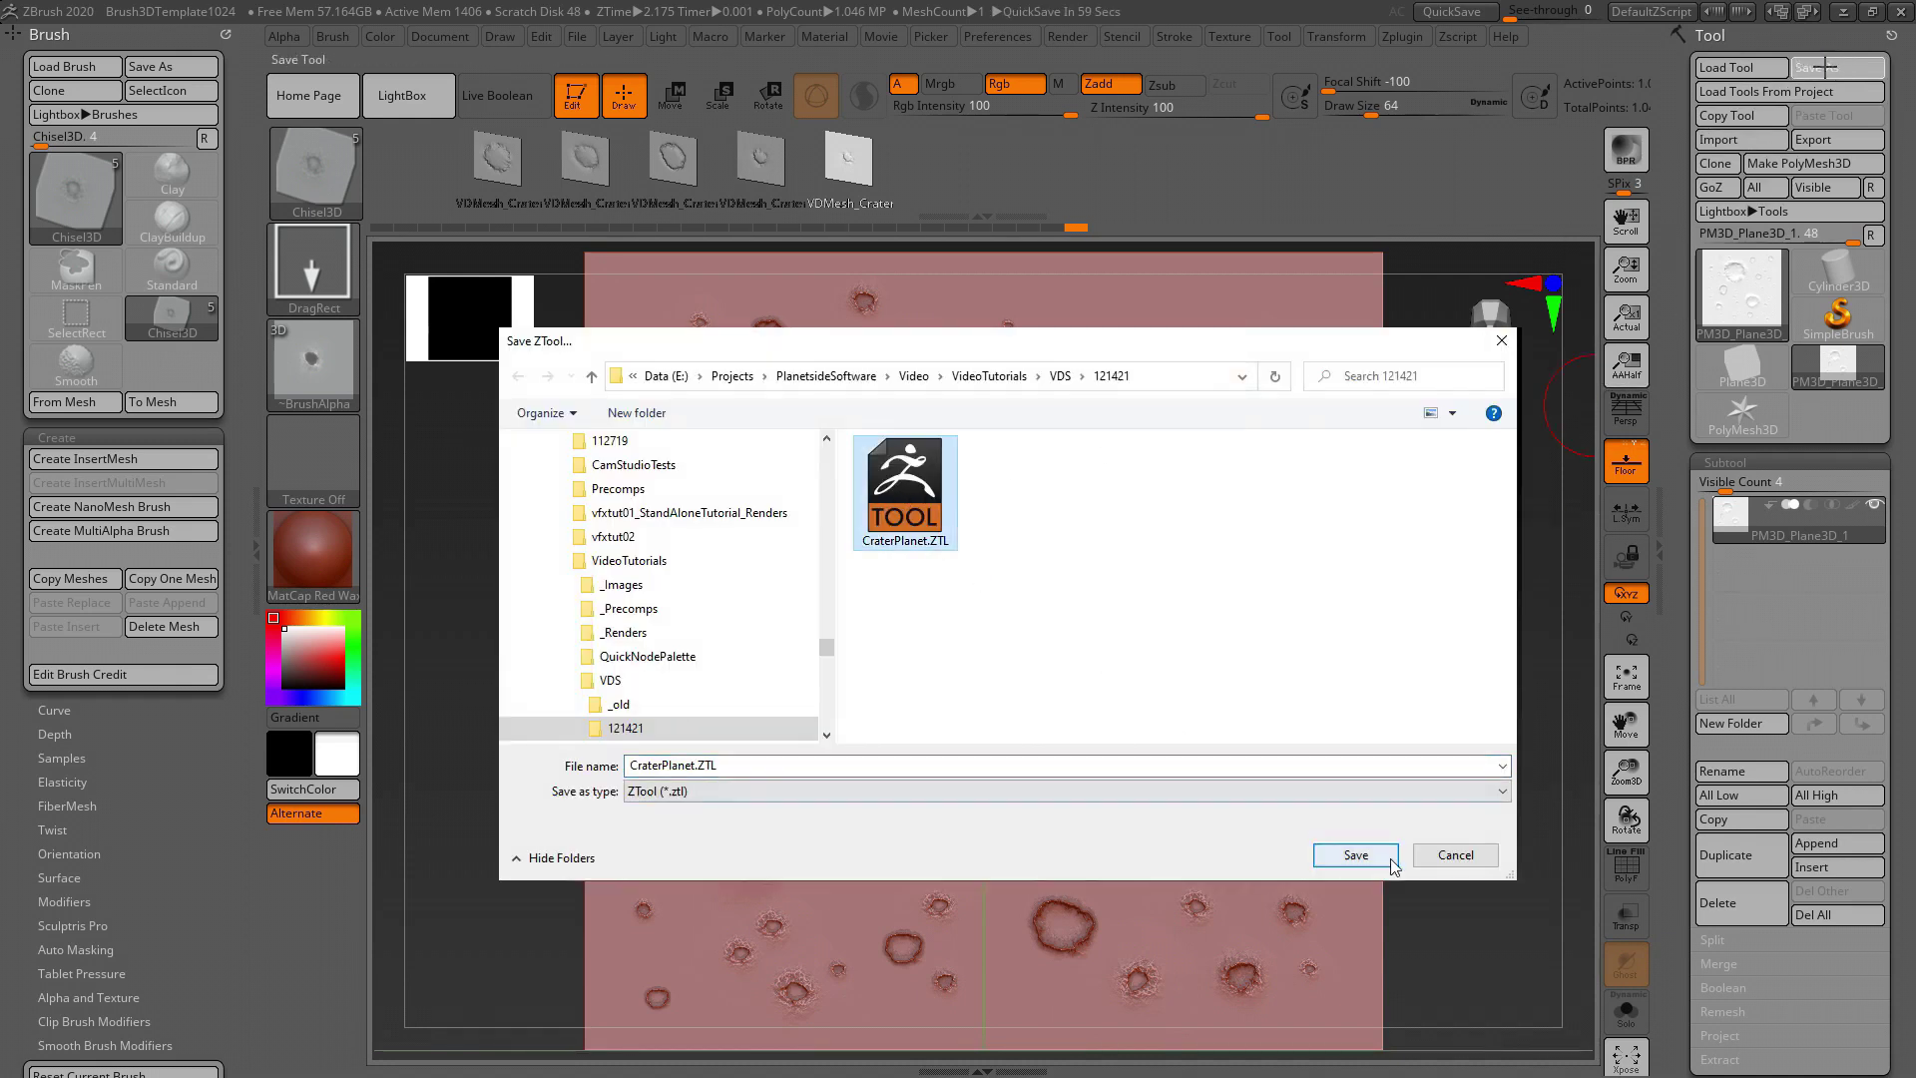
left_click(1355, 857)
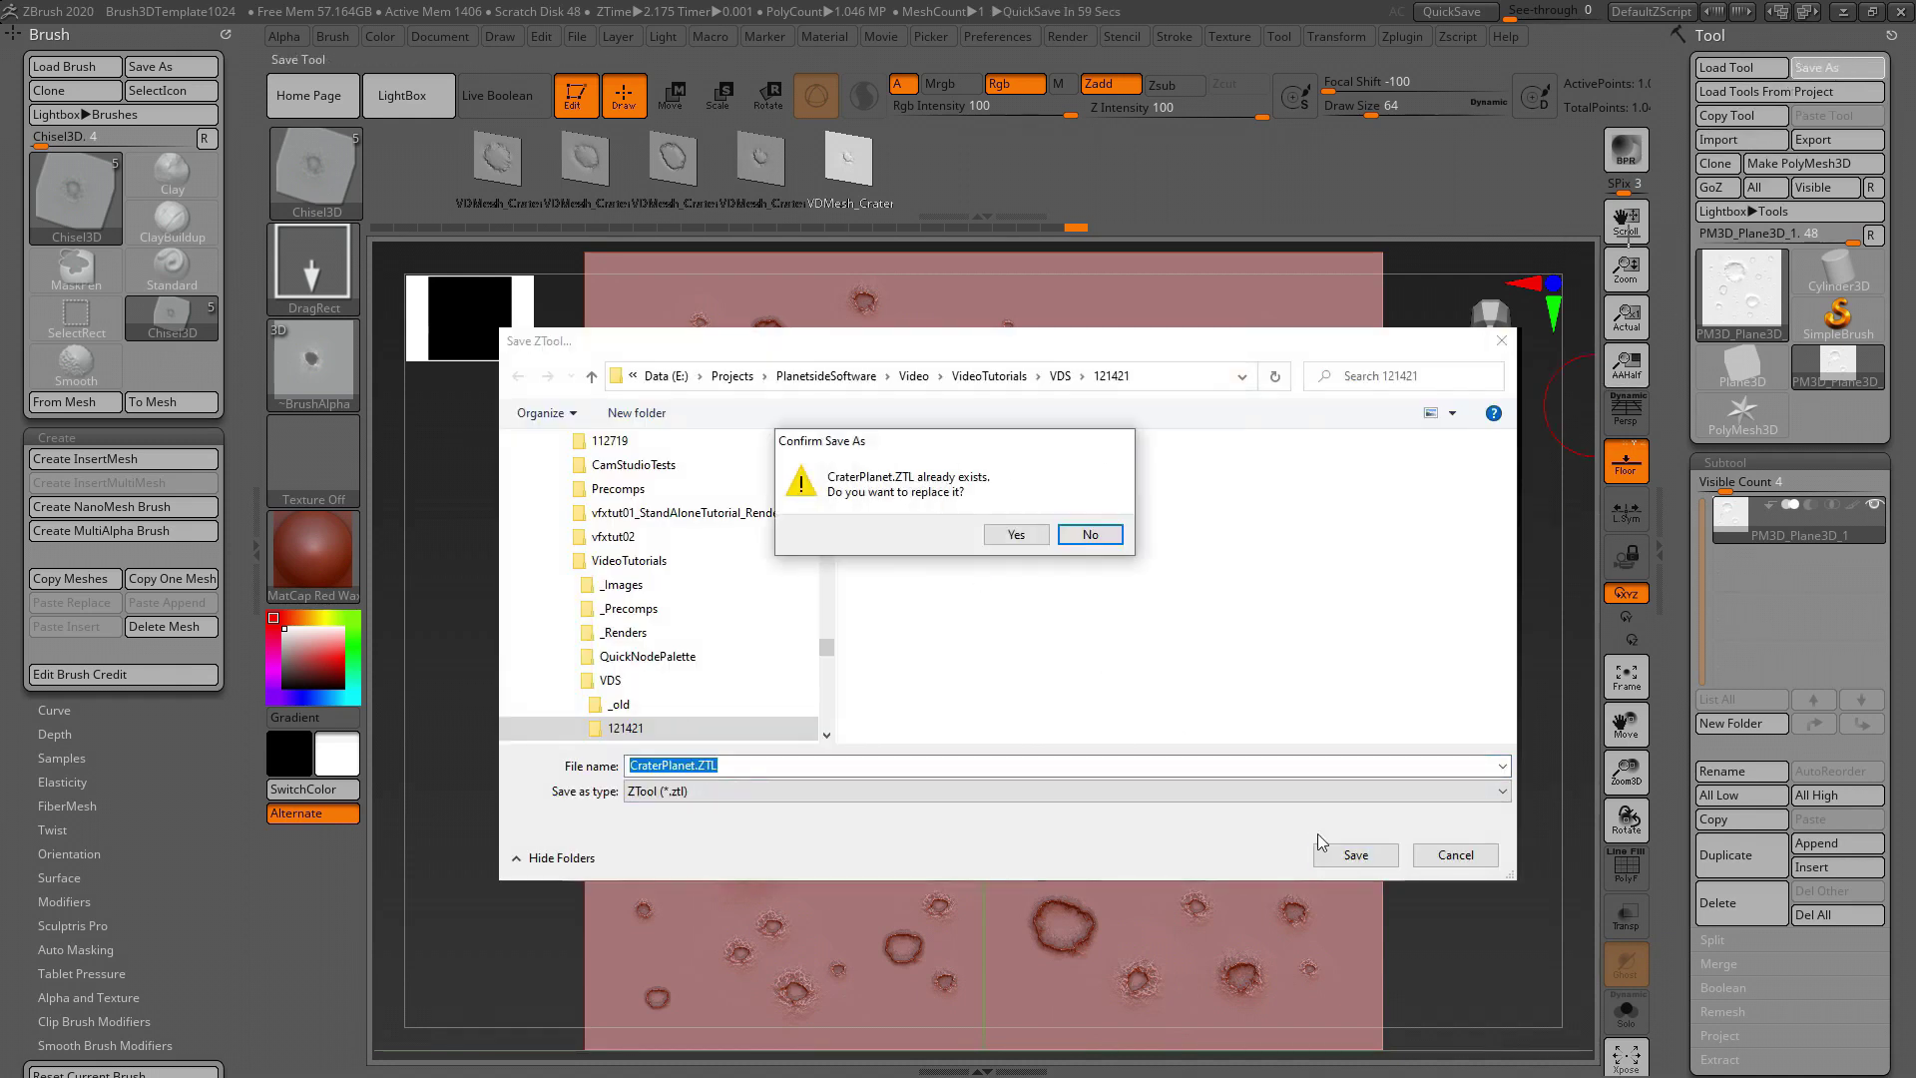
left_click(1018, 535)
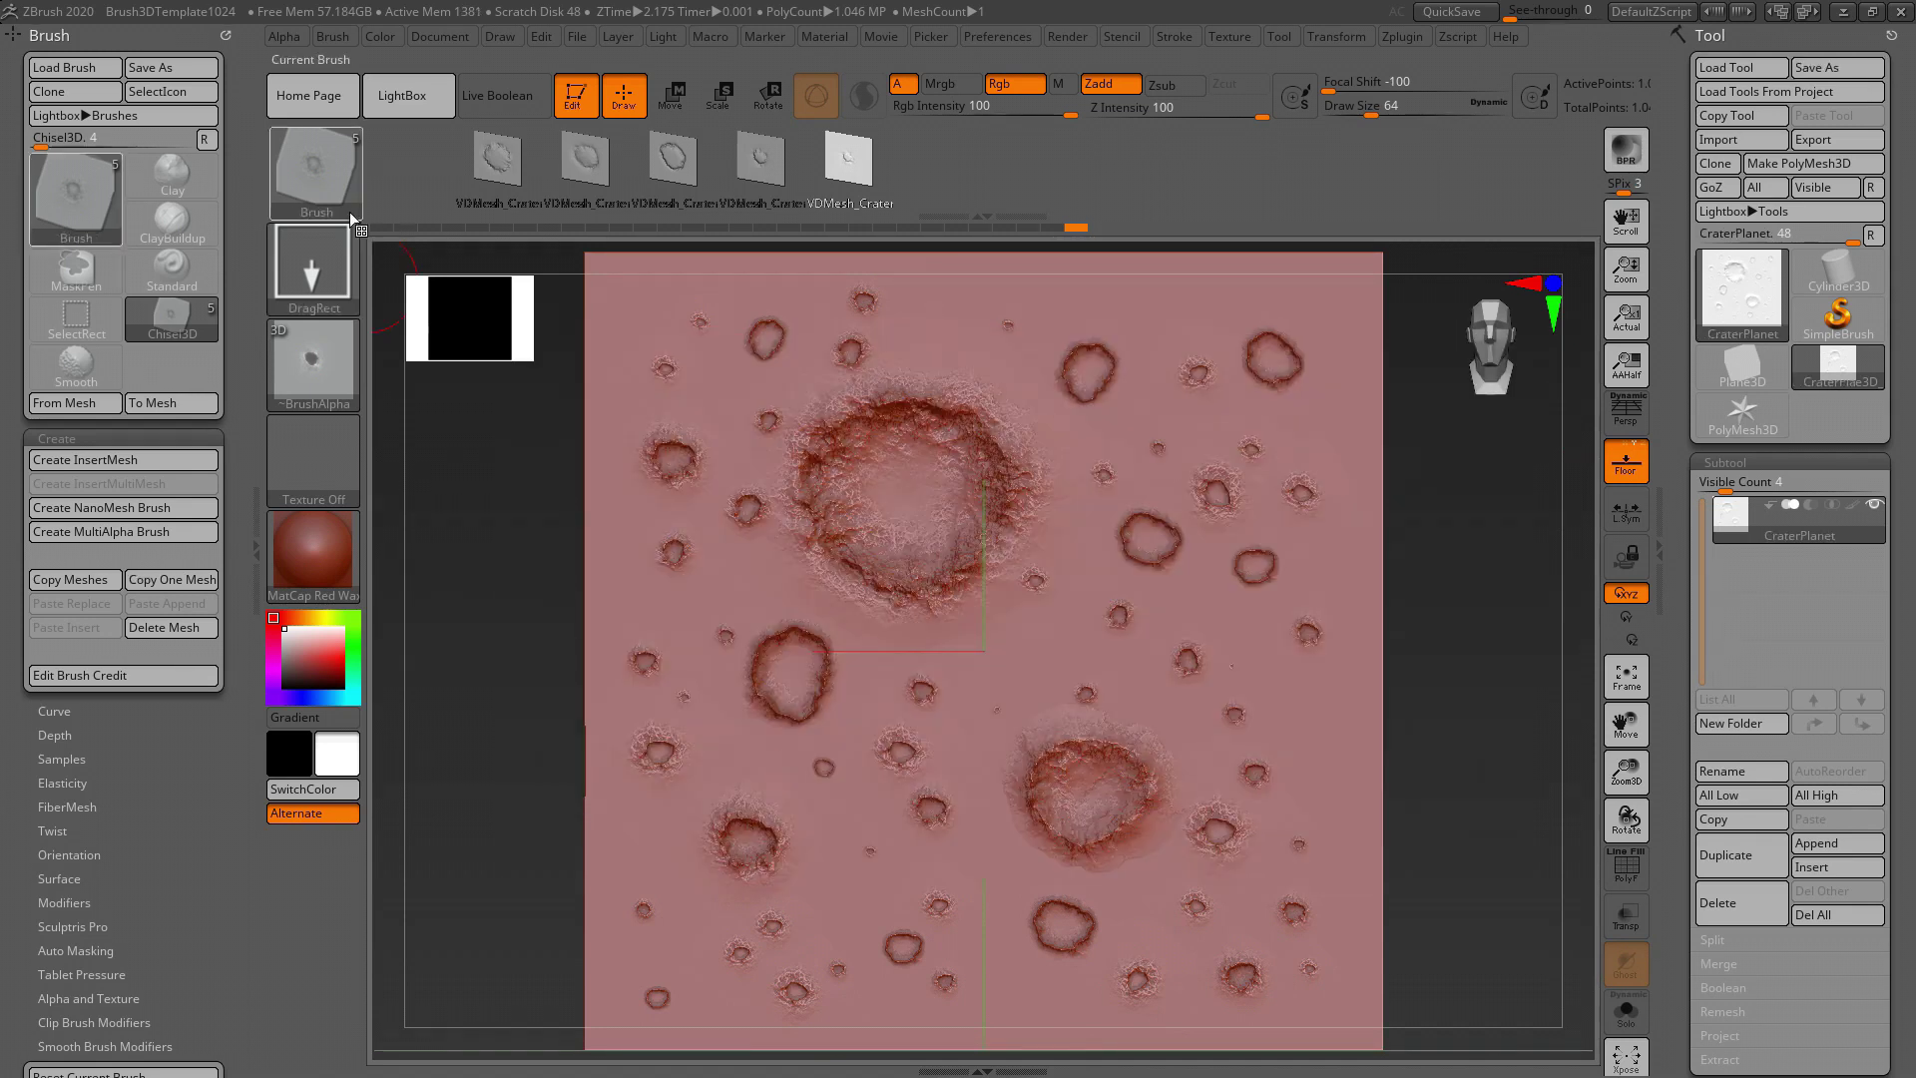
Step: Save the multi-alpha crater brush as Chisel3D_Crater.ZBP in the 121421 folder, replacing the existing file
left_click(339, 169)
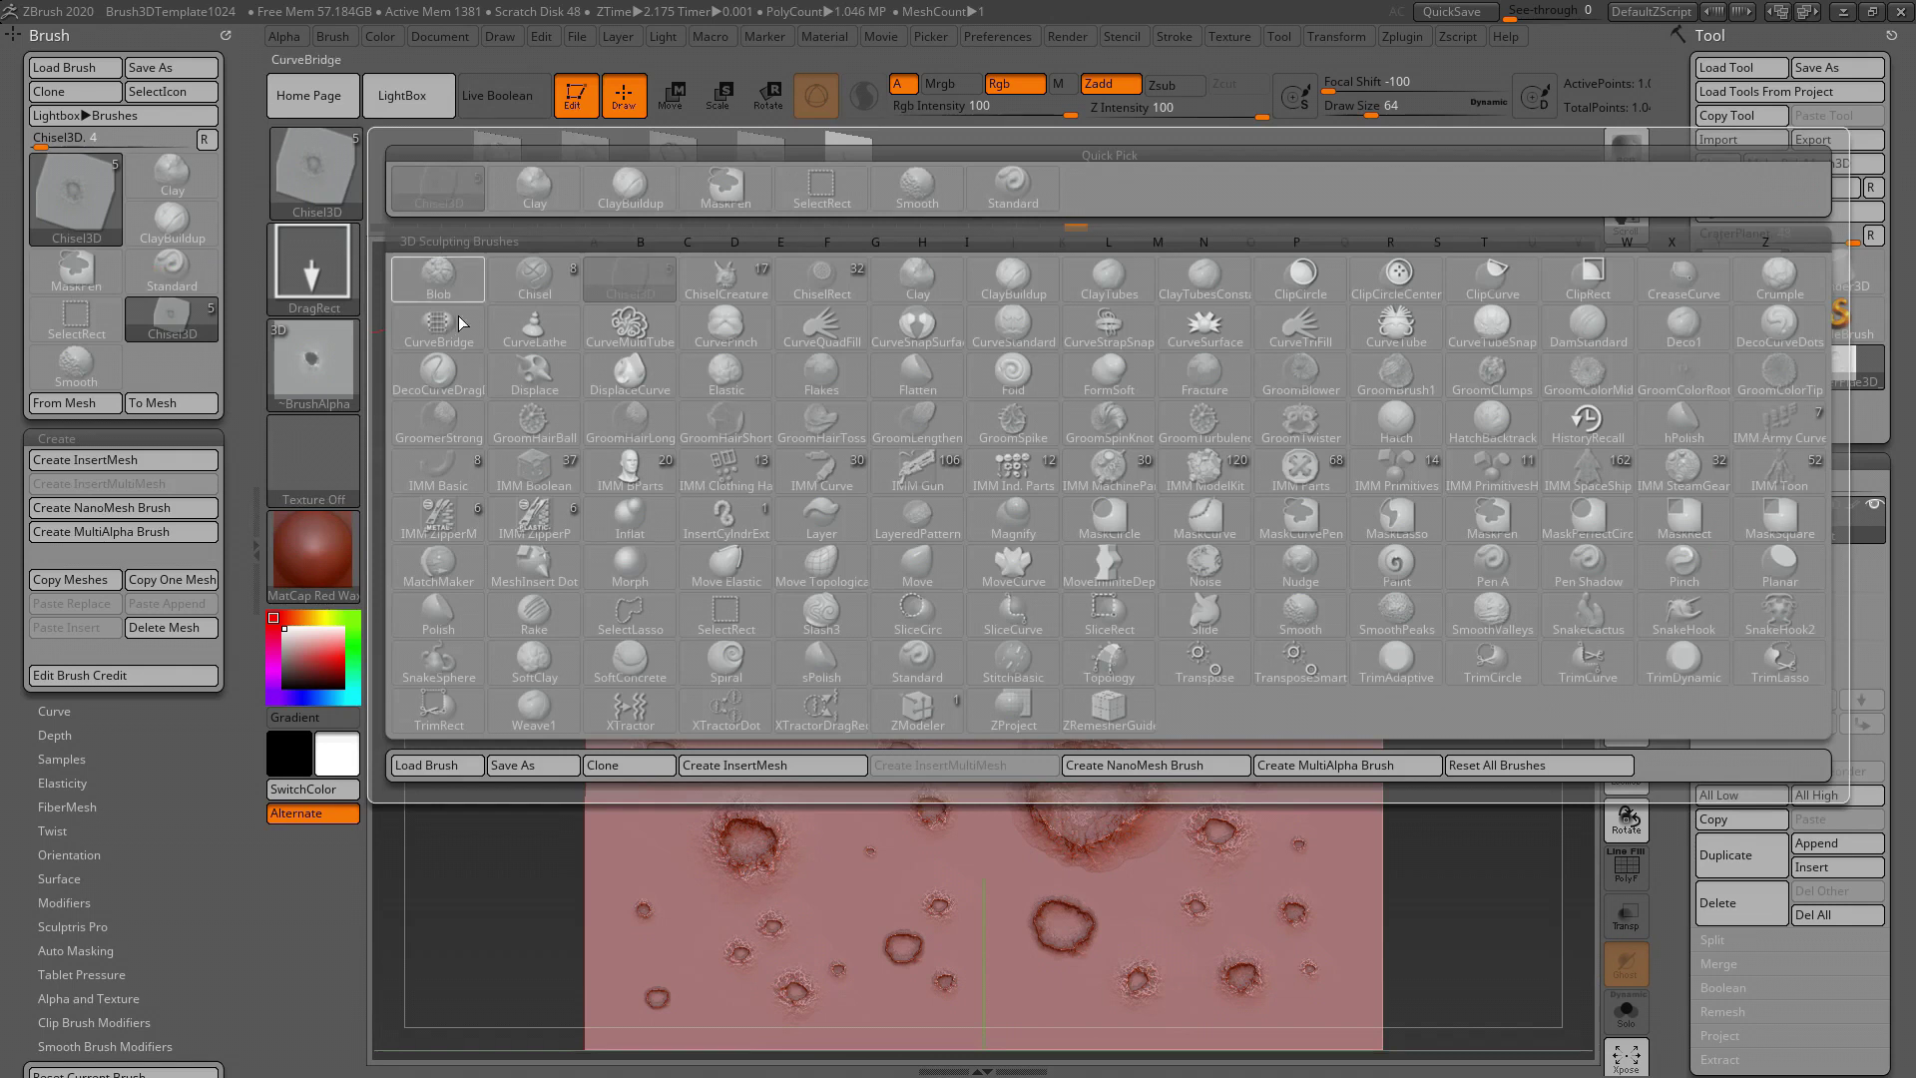
left_click(516, 766)
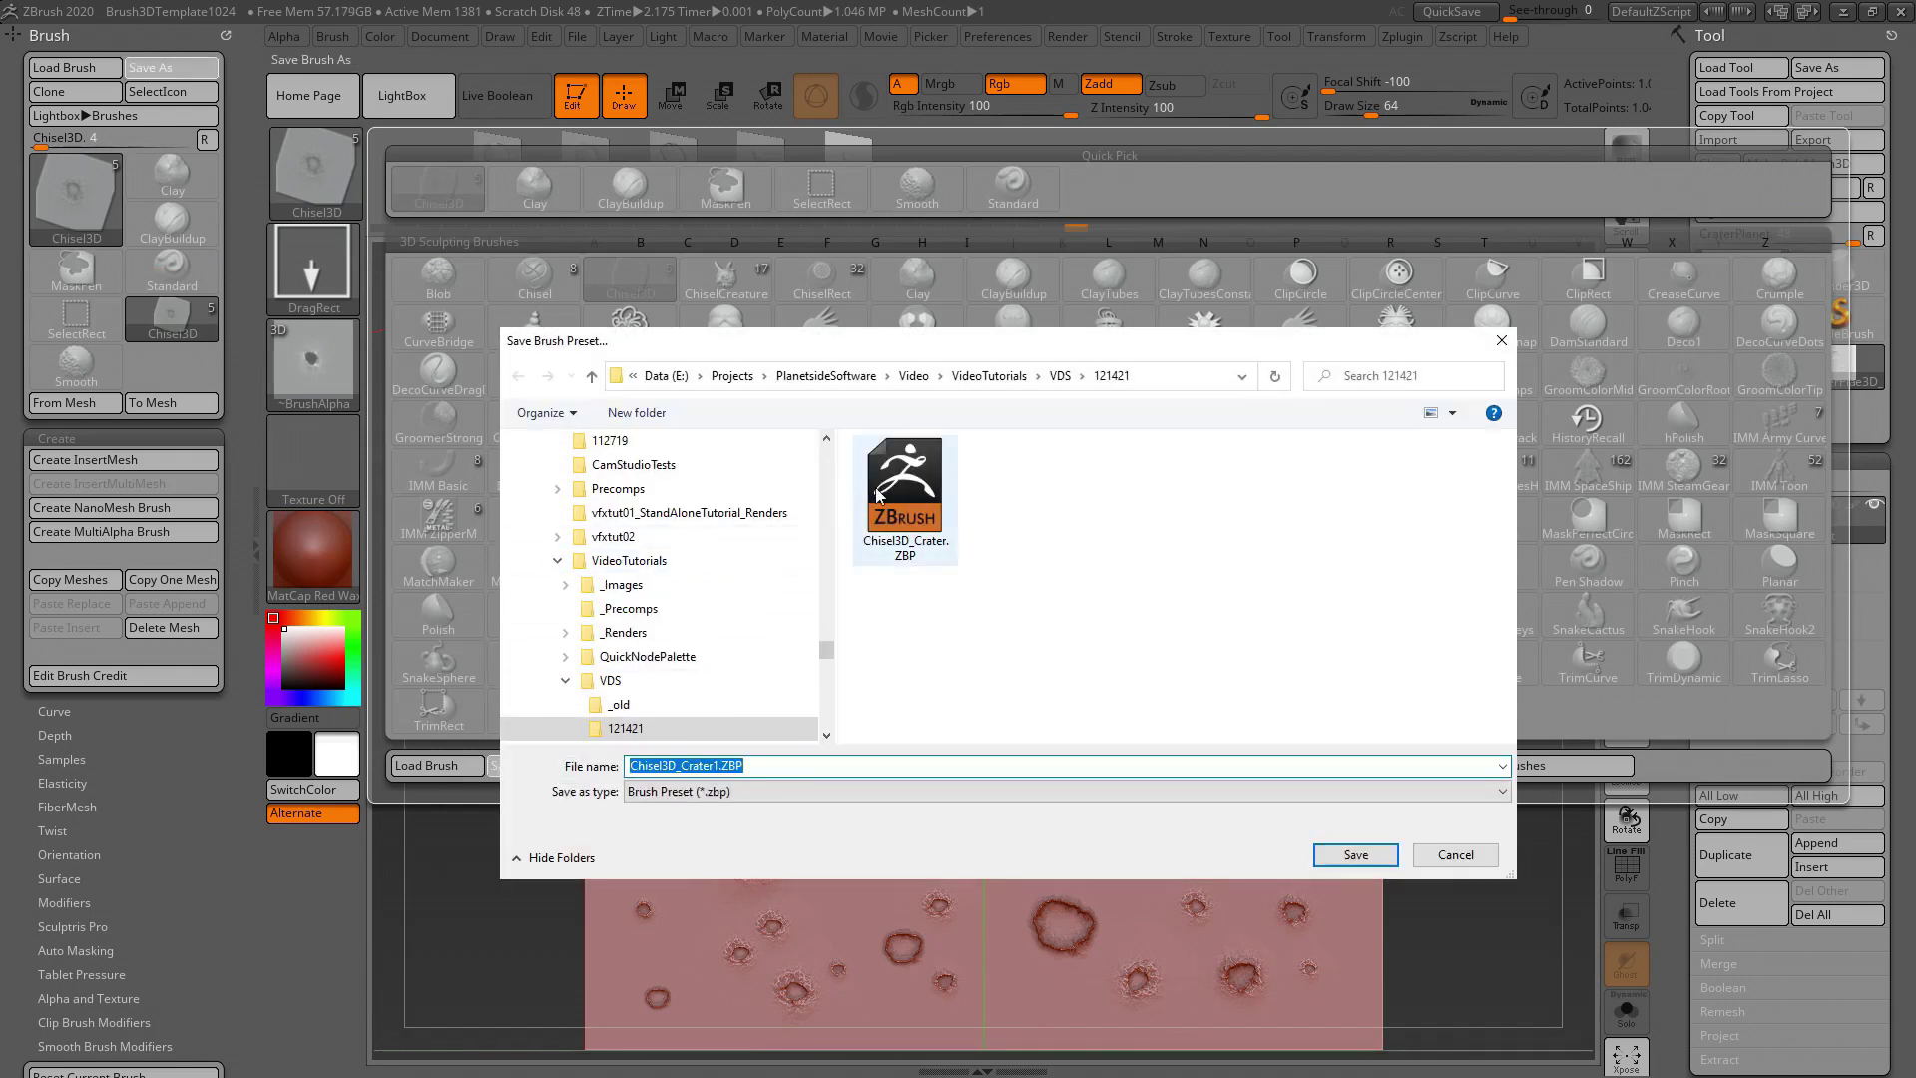
left_click(899, 486)
left_click(1355, 856)
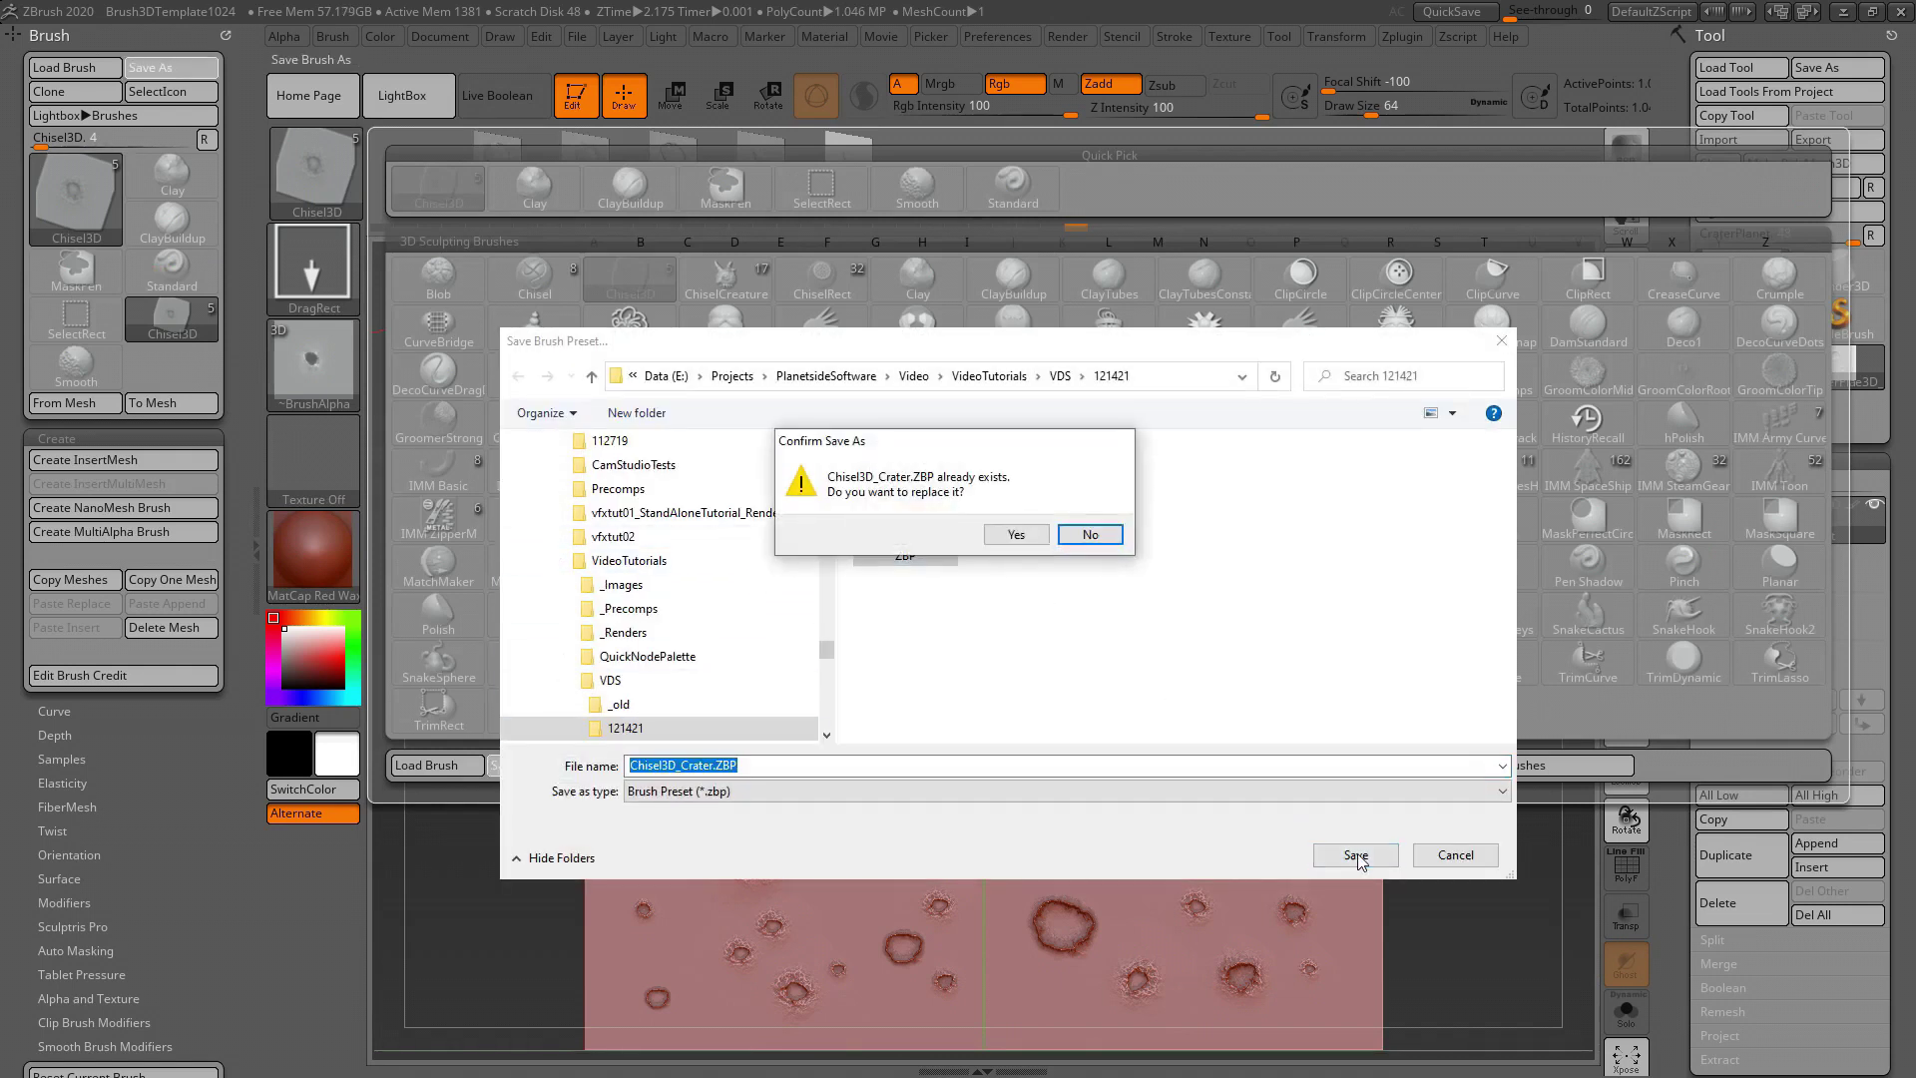
left_click(1016, 535)
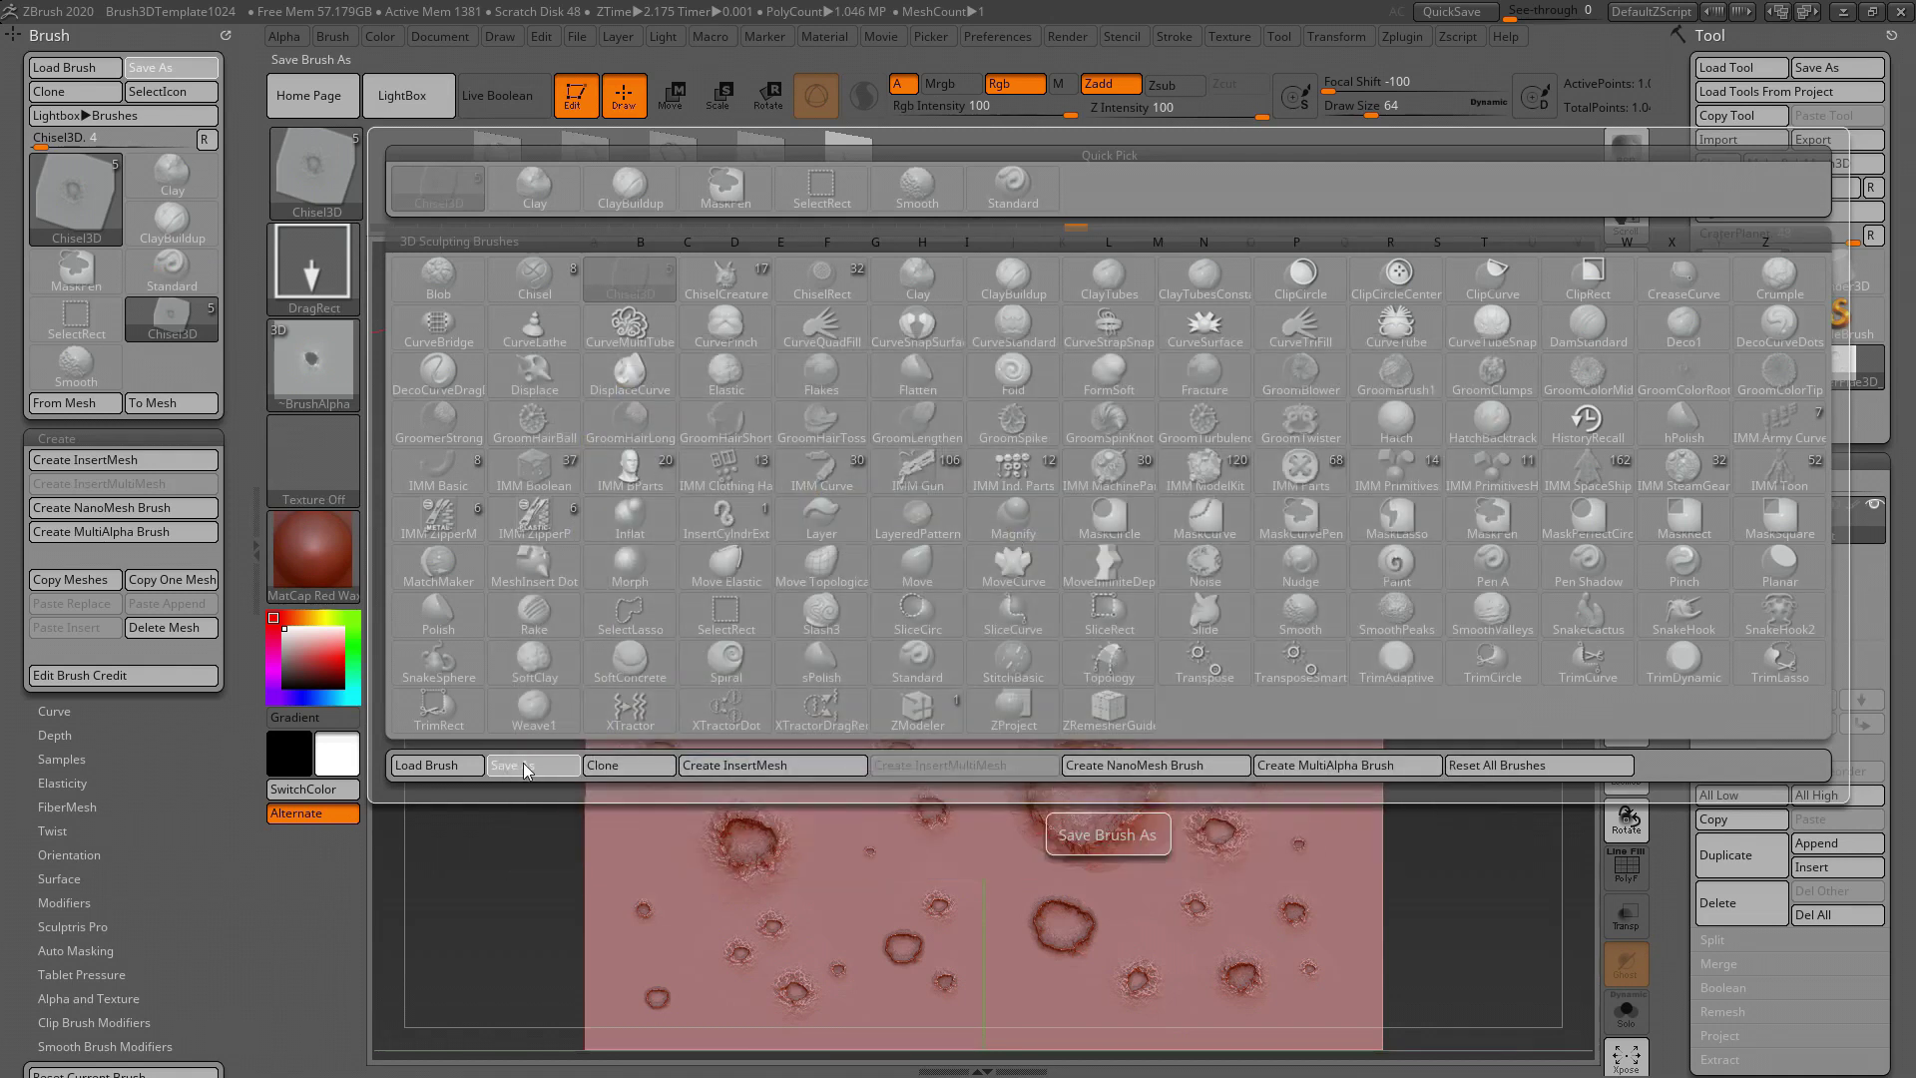
Step: Create a vector displacement texture from the cratered plane mesh and export it as VDMesh02.exr in OpenEXR format to the 121421 folder
scroll(4, 823, "down", 10)
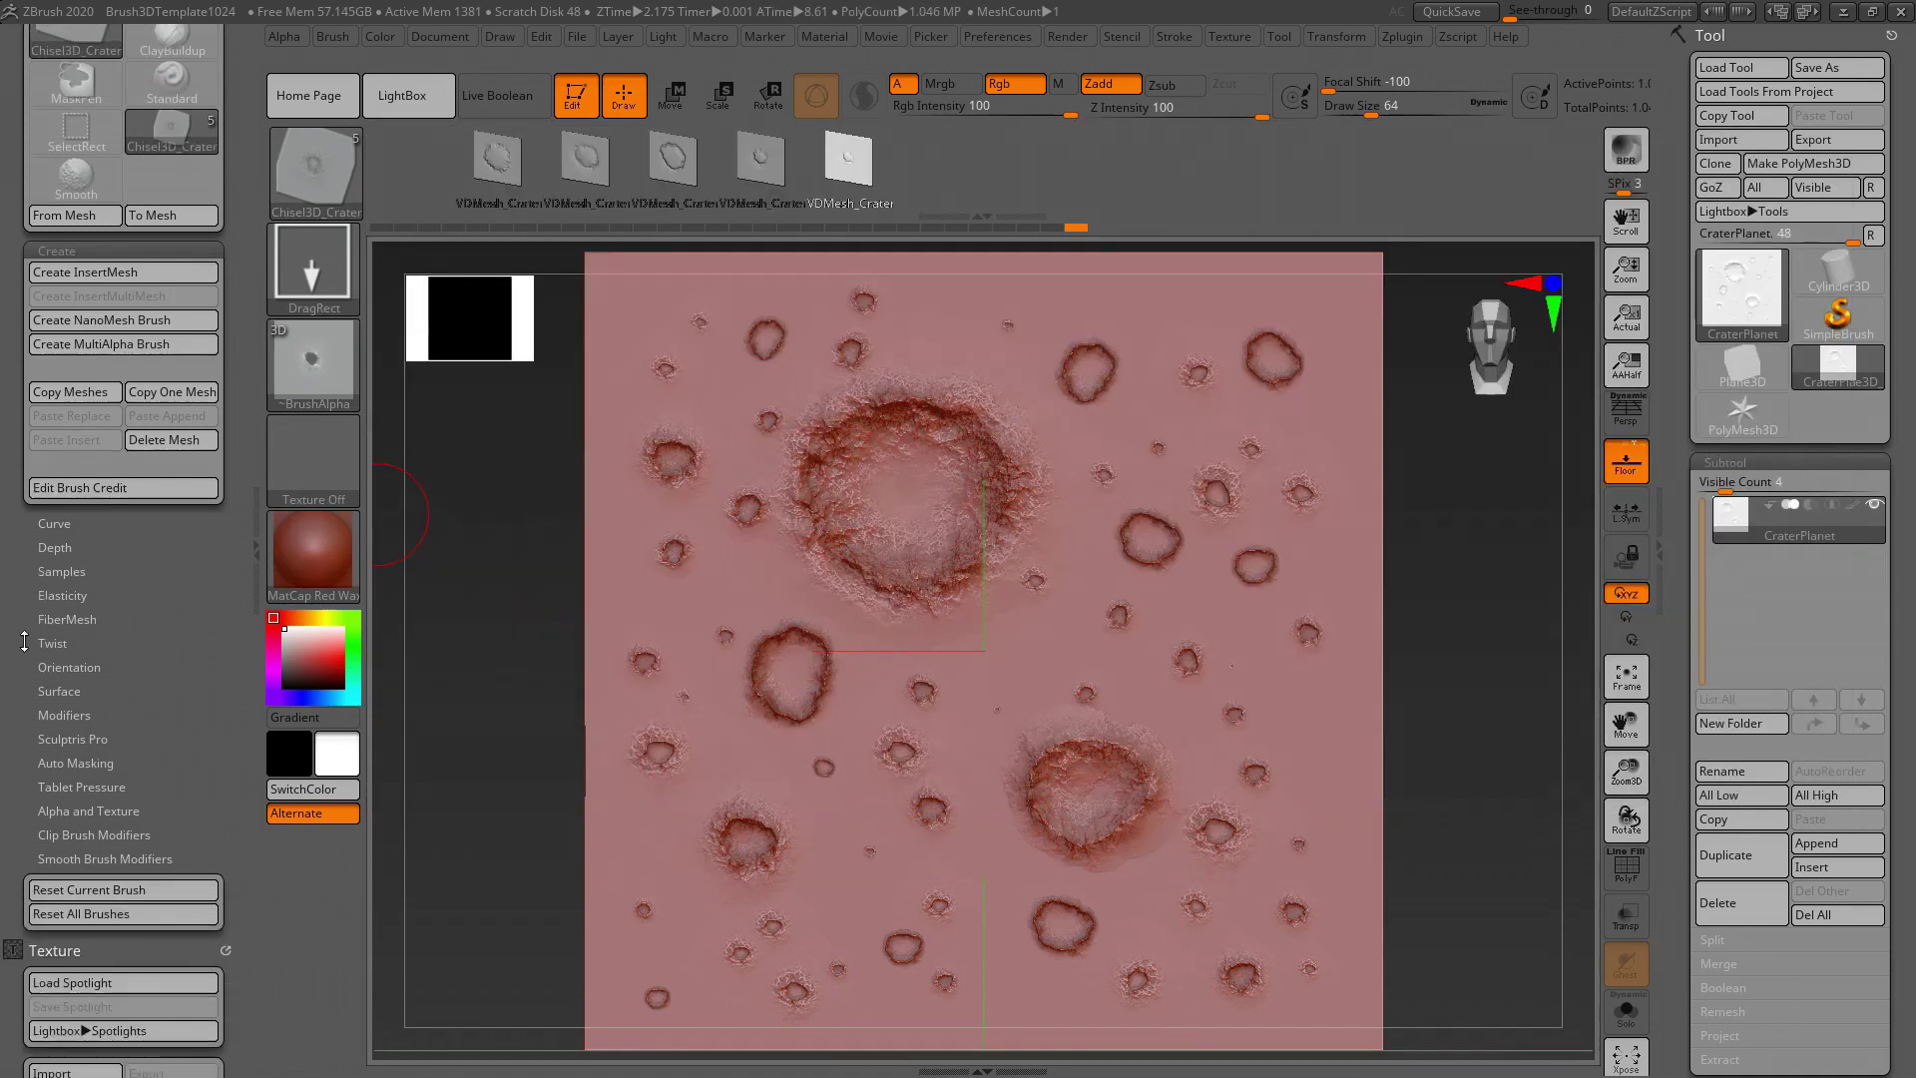
mouse_move(47, 511)
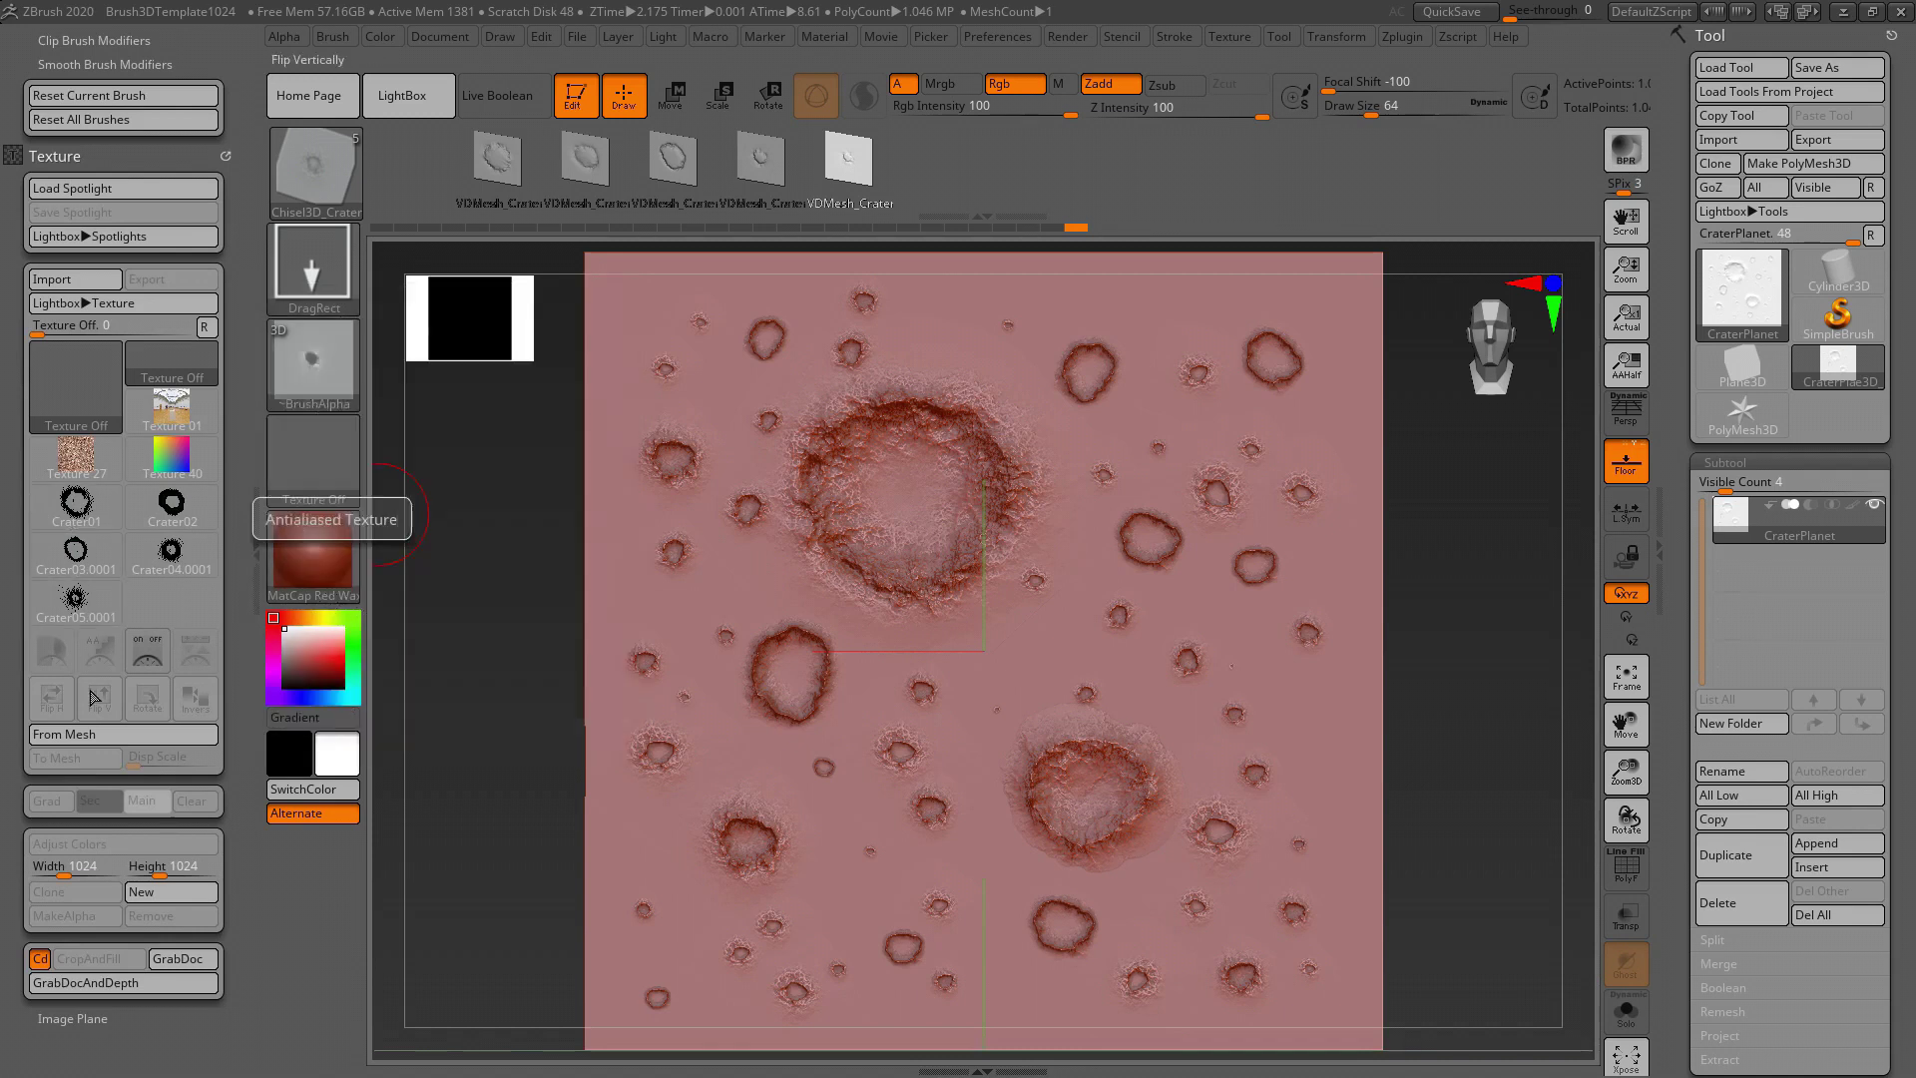
left_click(116, 739)
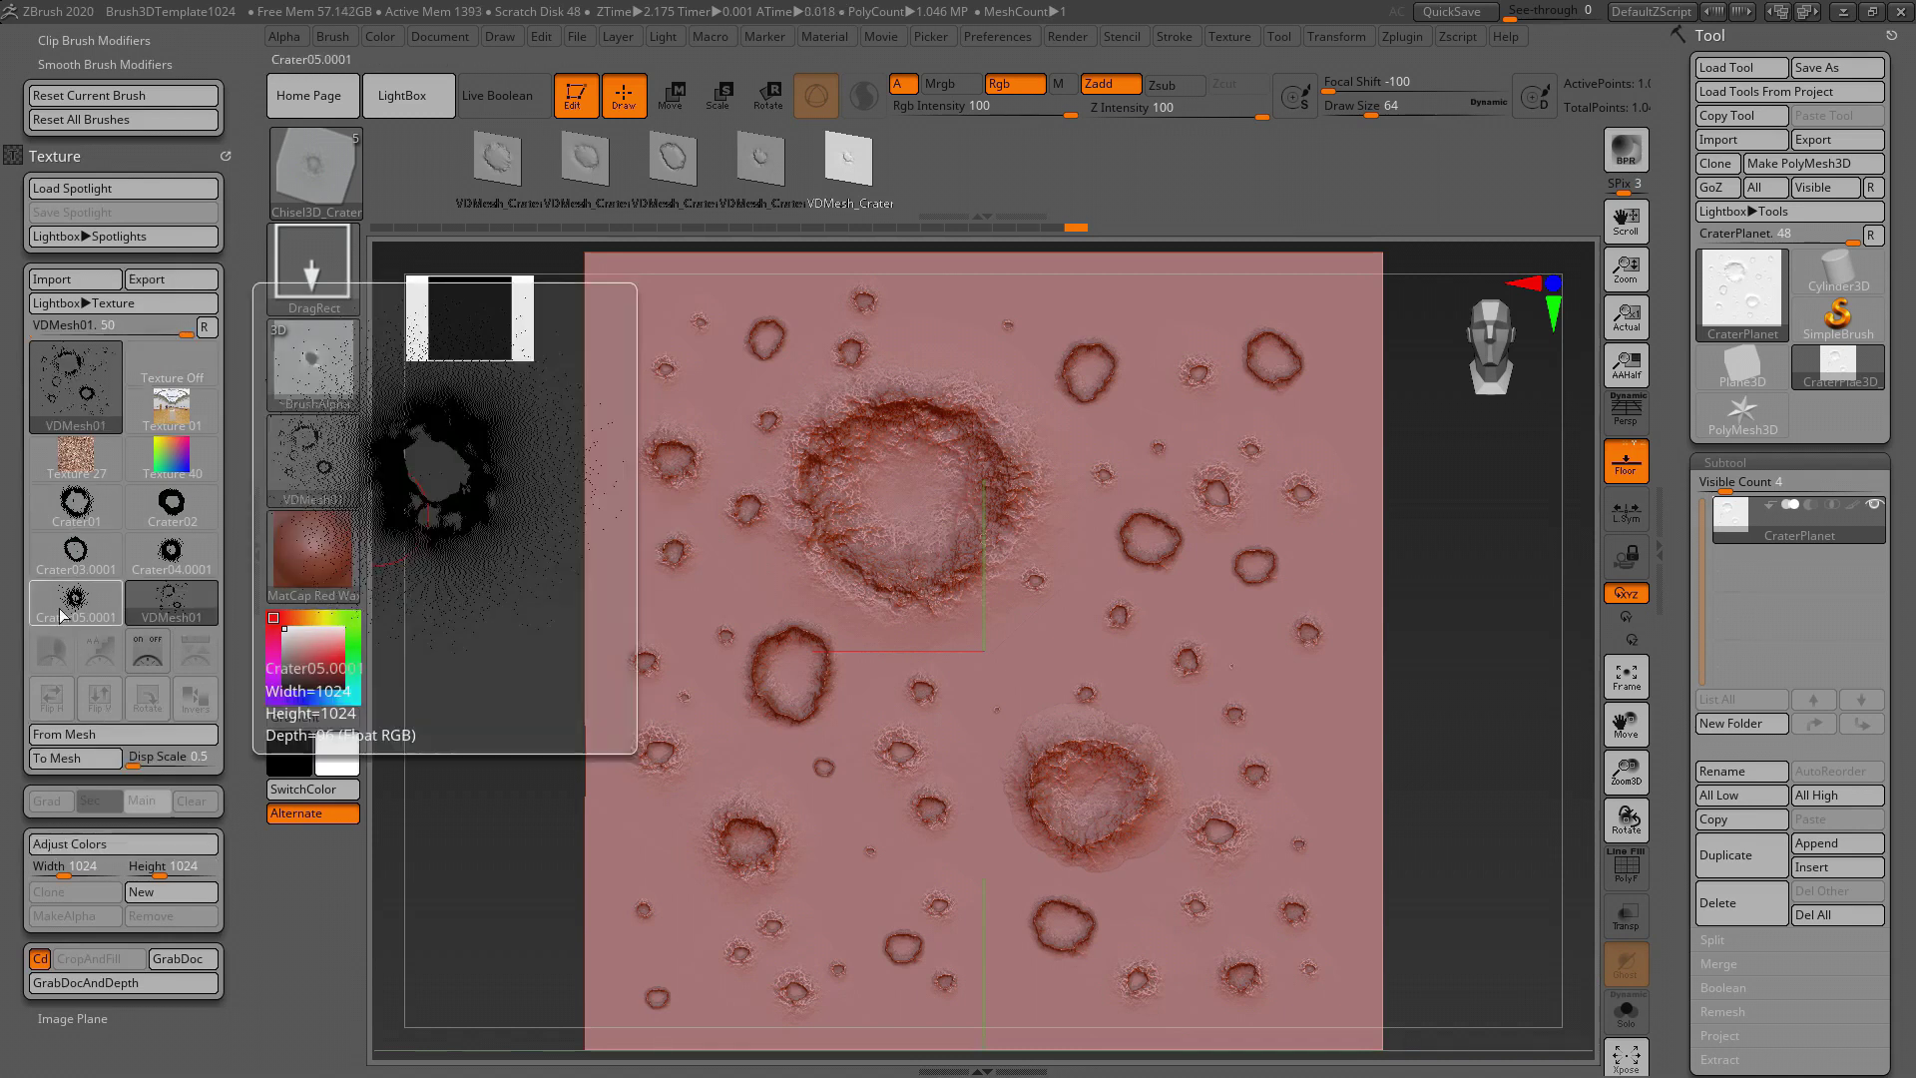
left_click(93, 383)
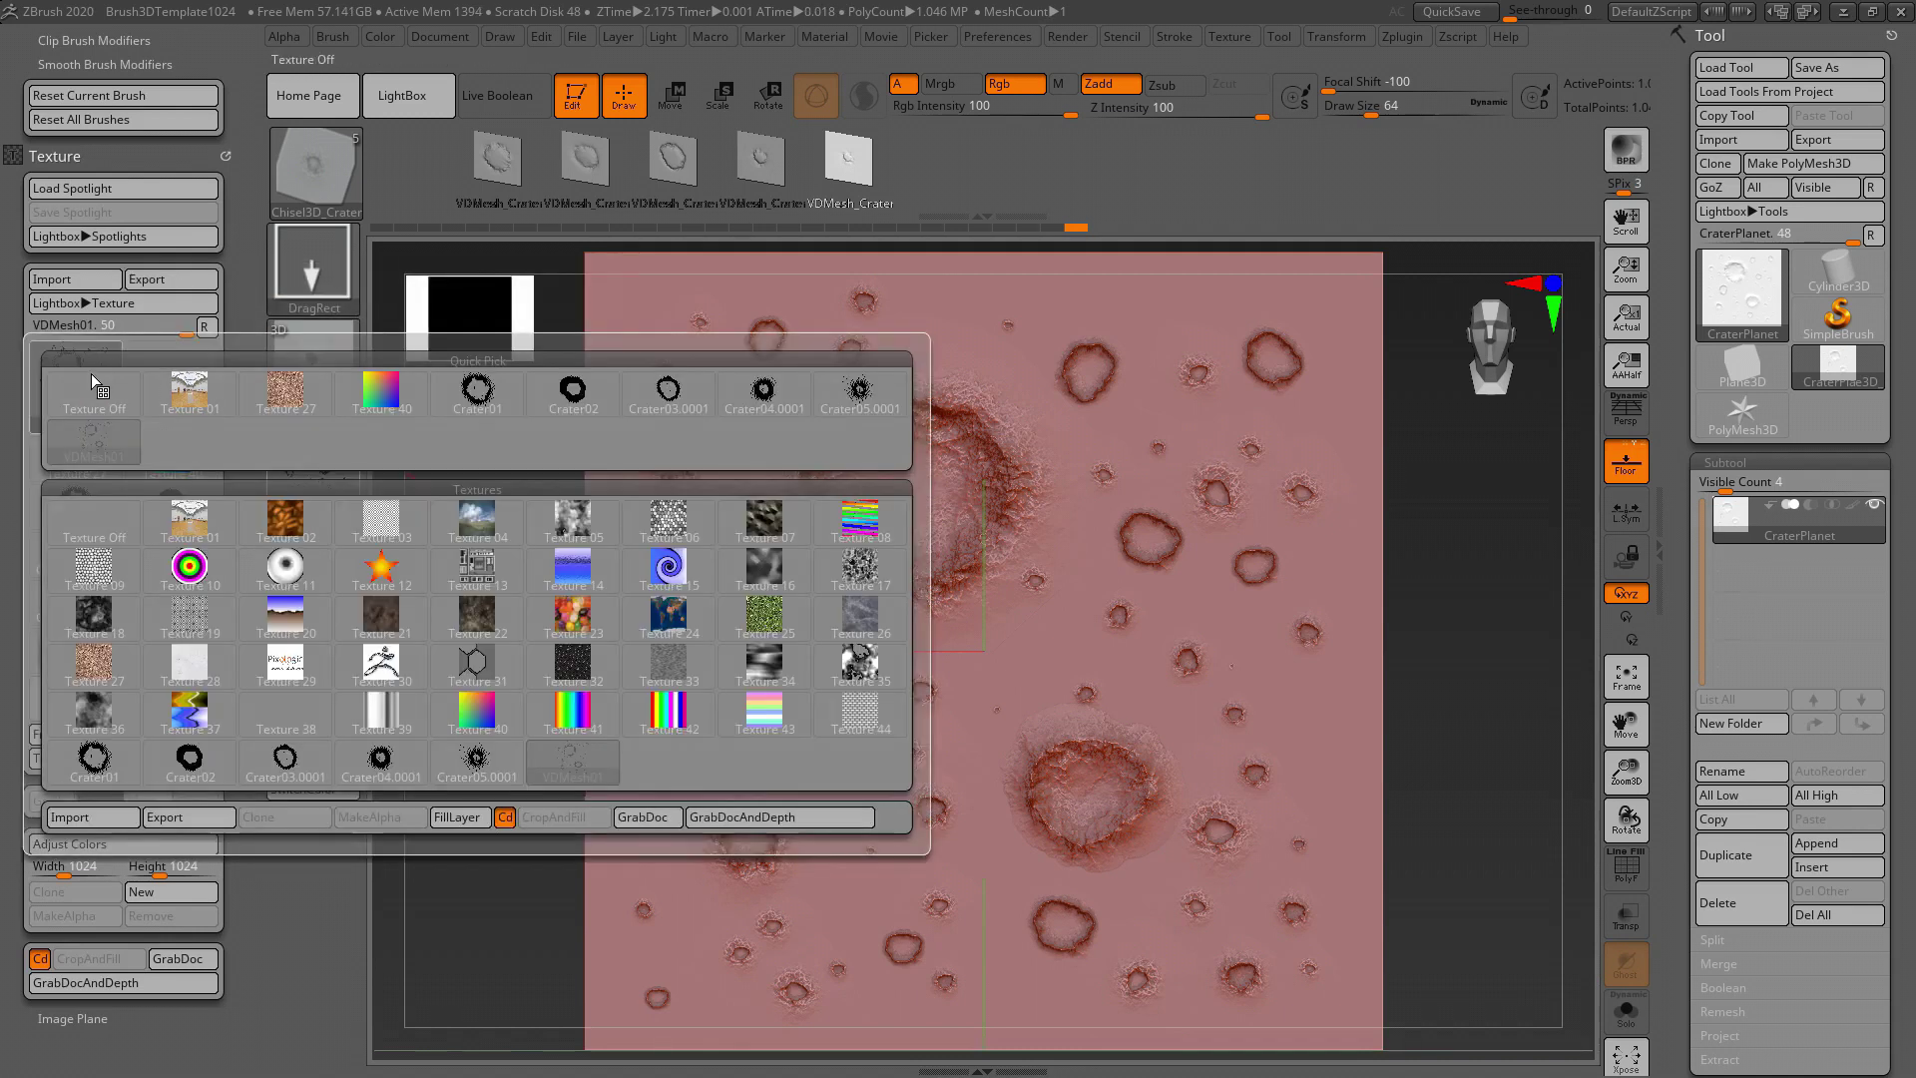
left_click(170, 817)
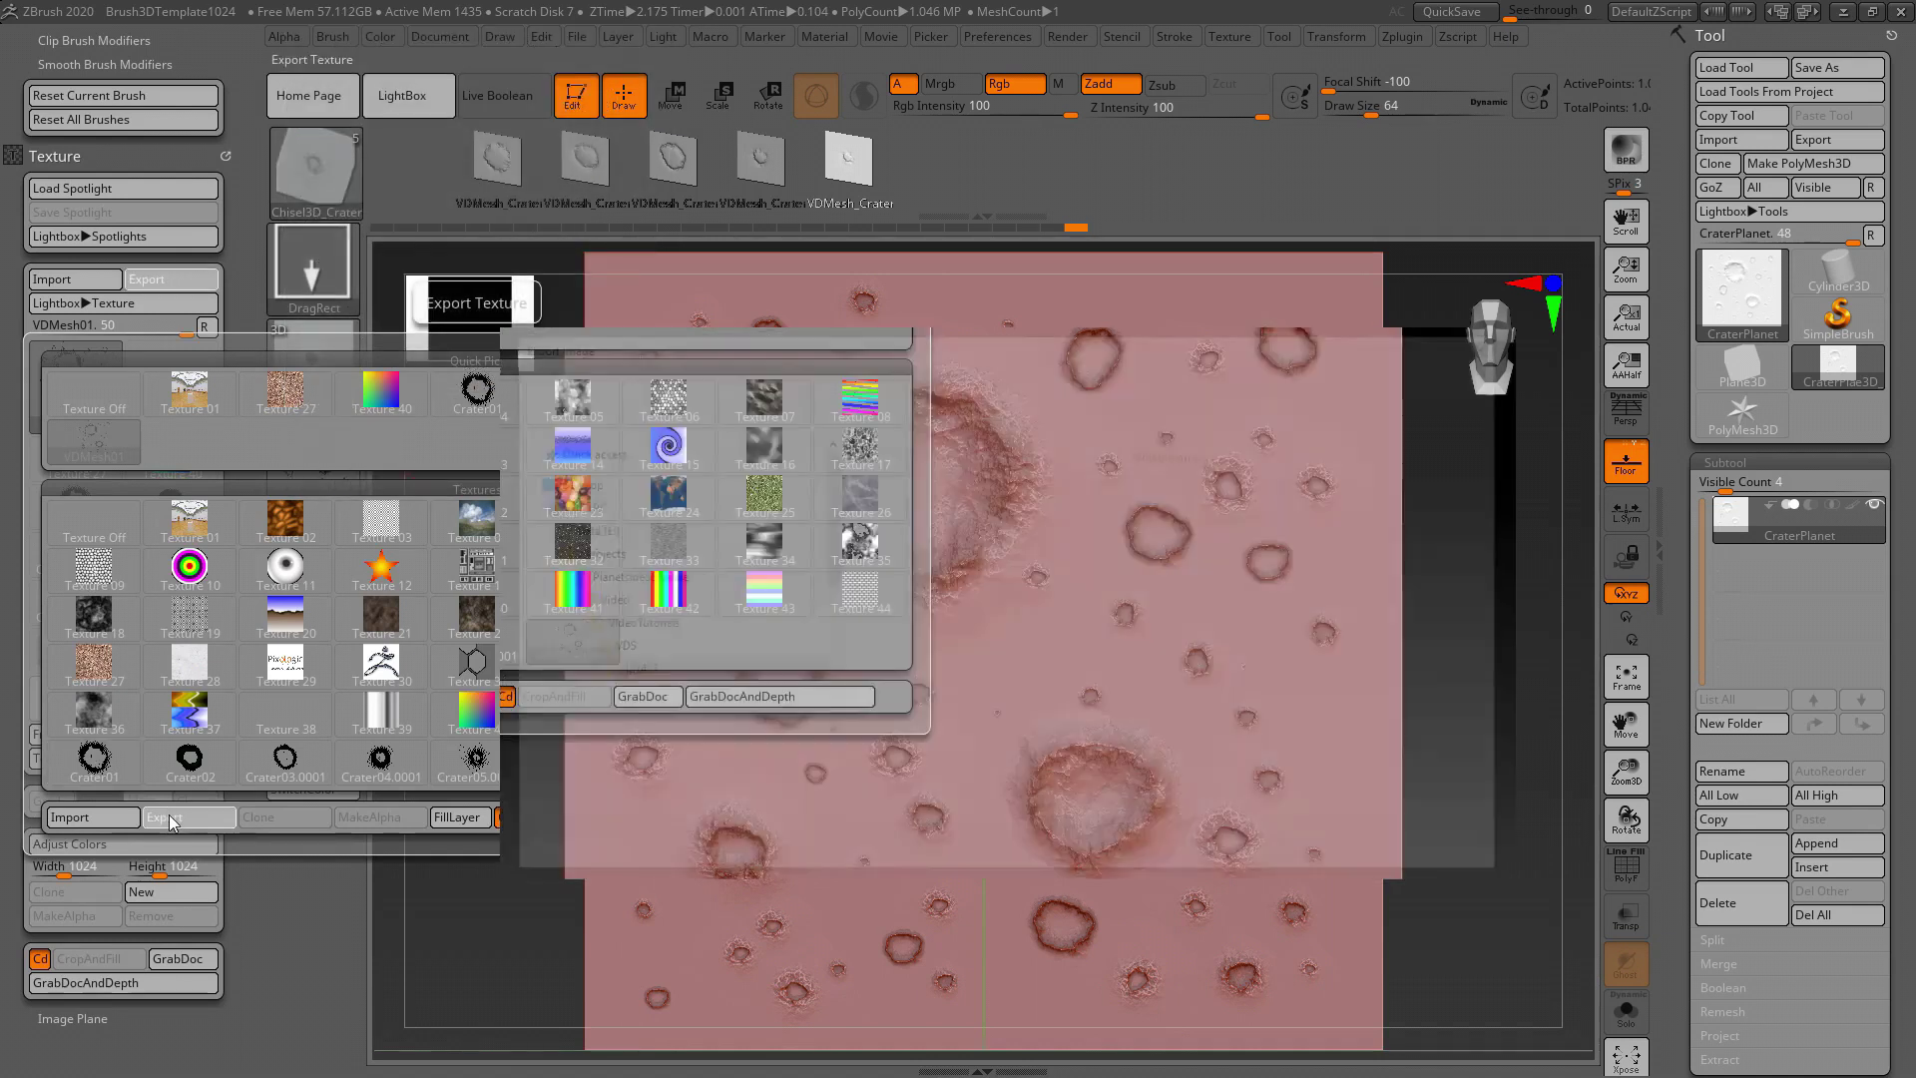
left_click(681, 774)
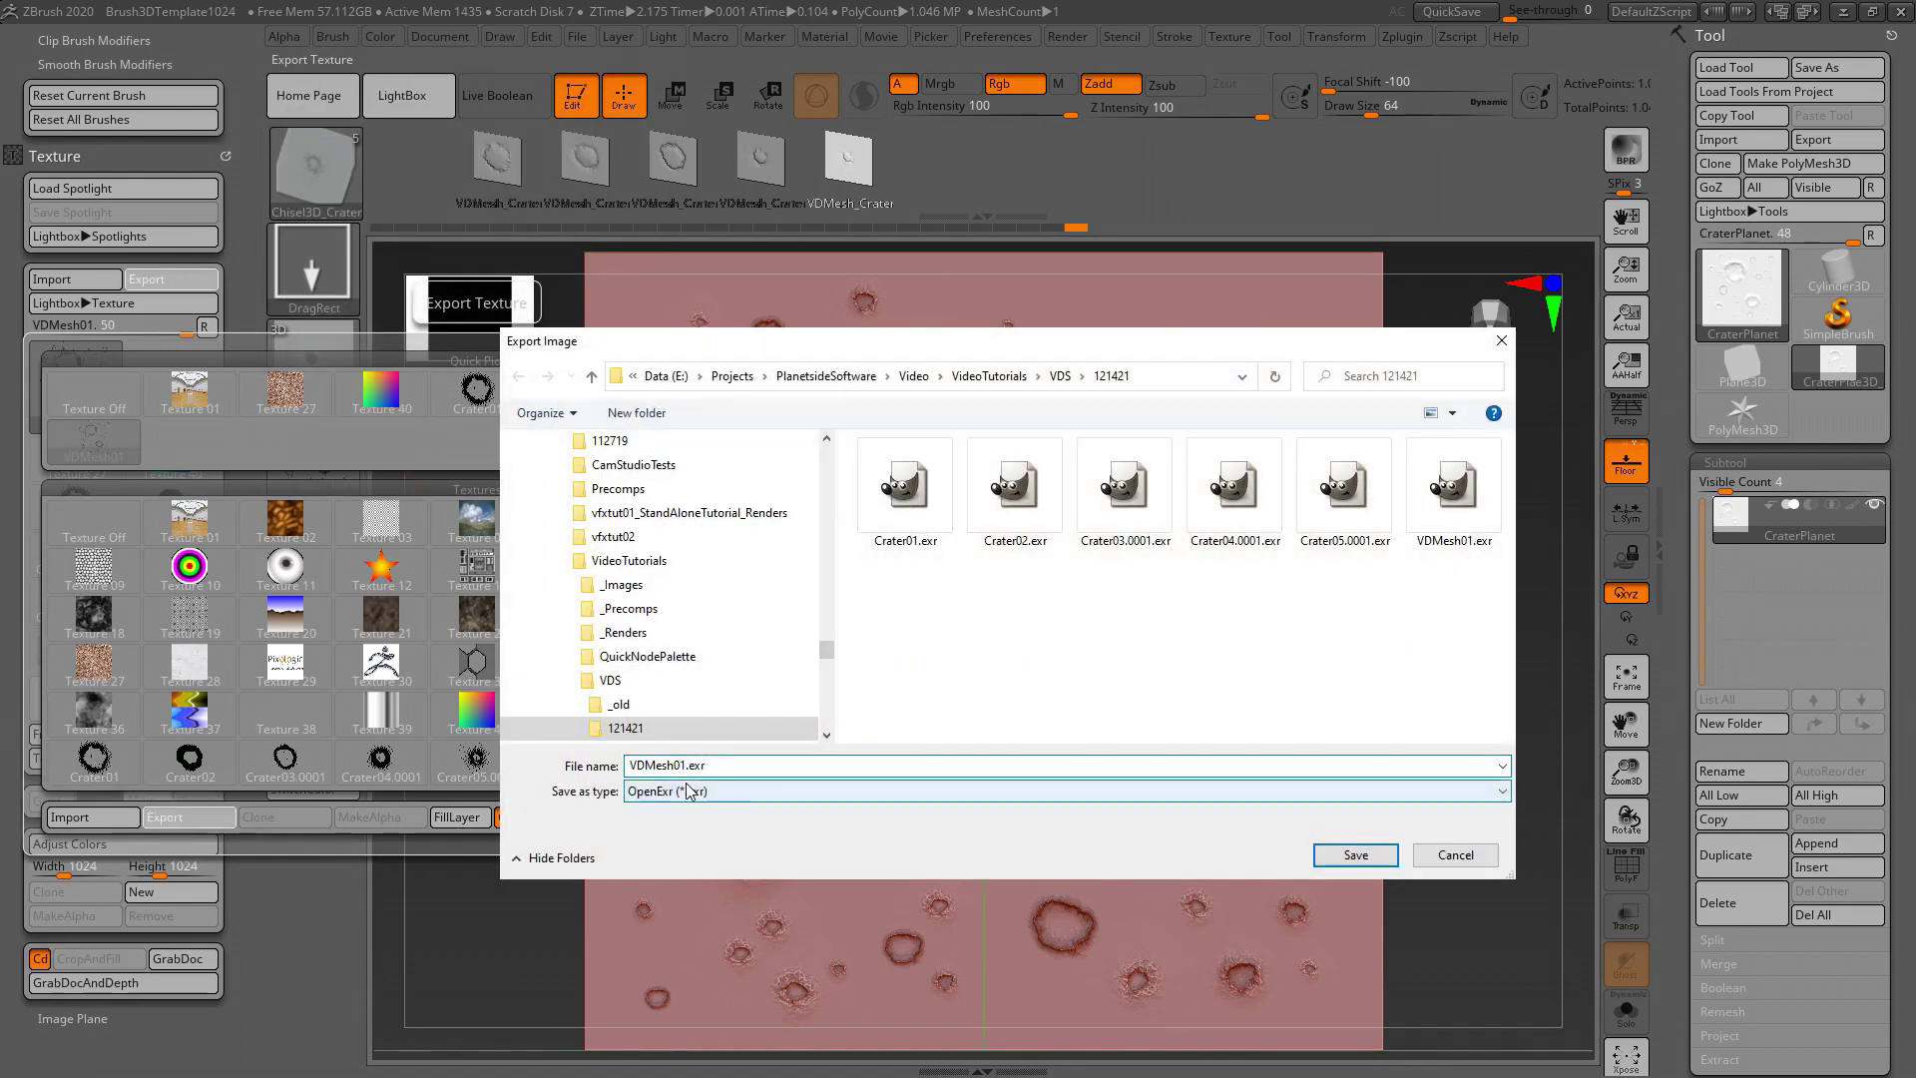
type("2")
key("Delete")
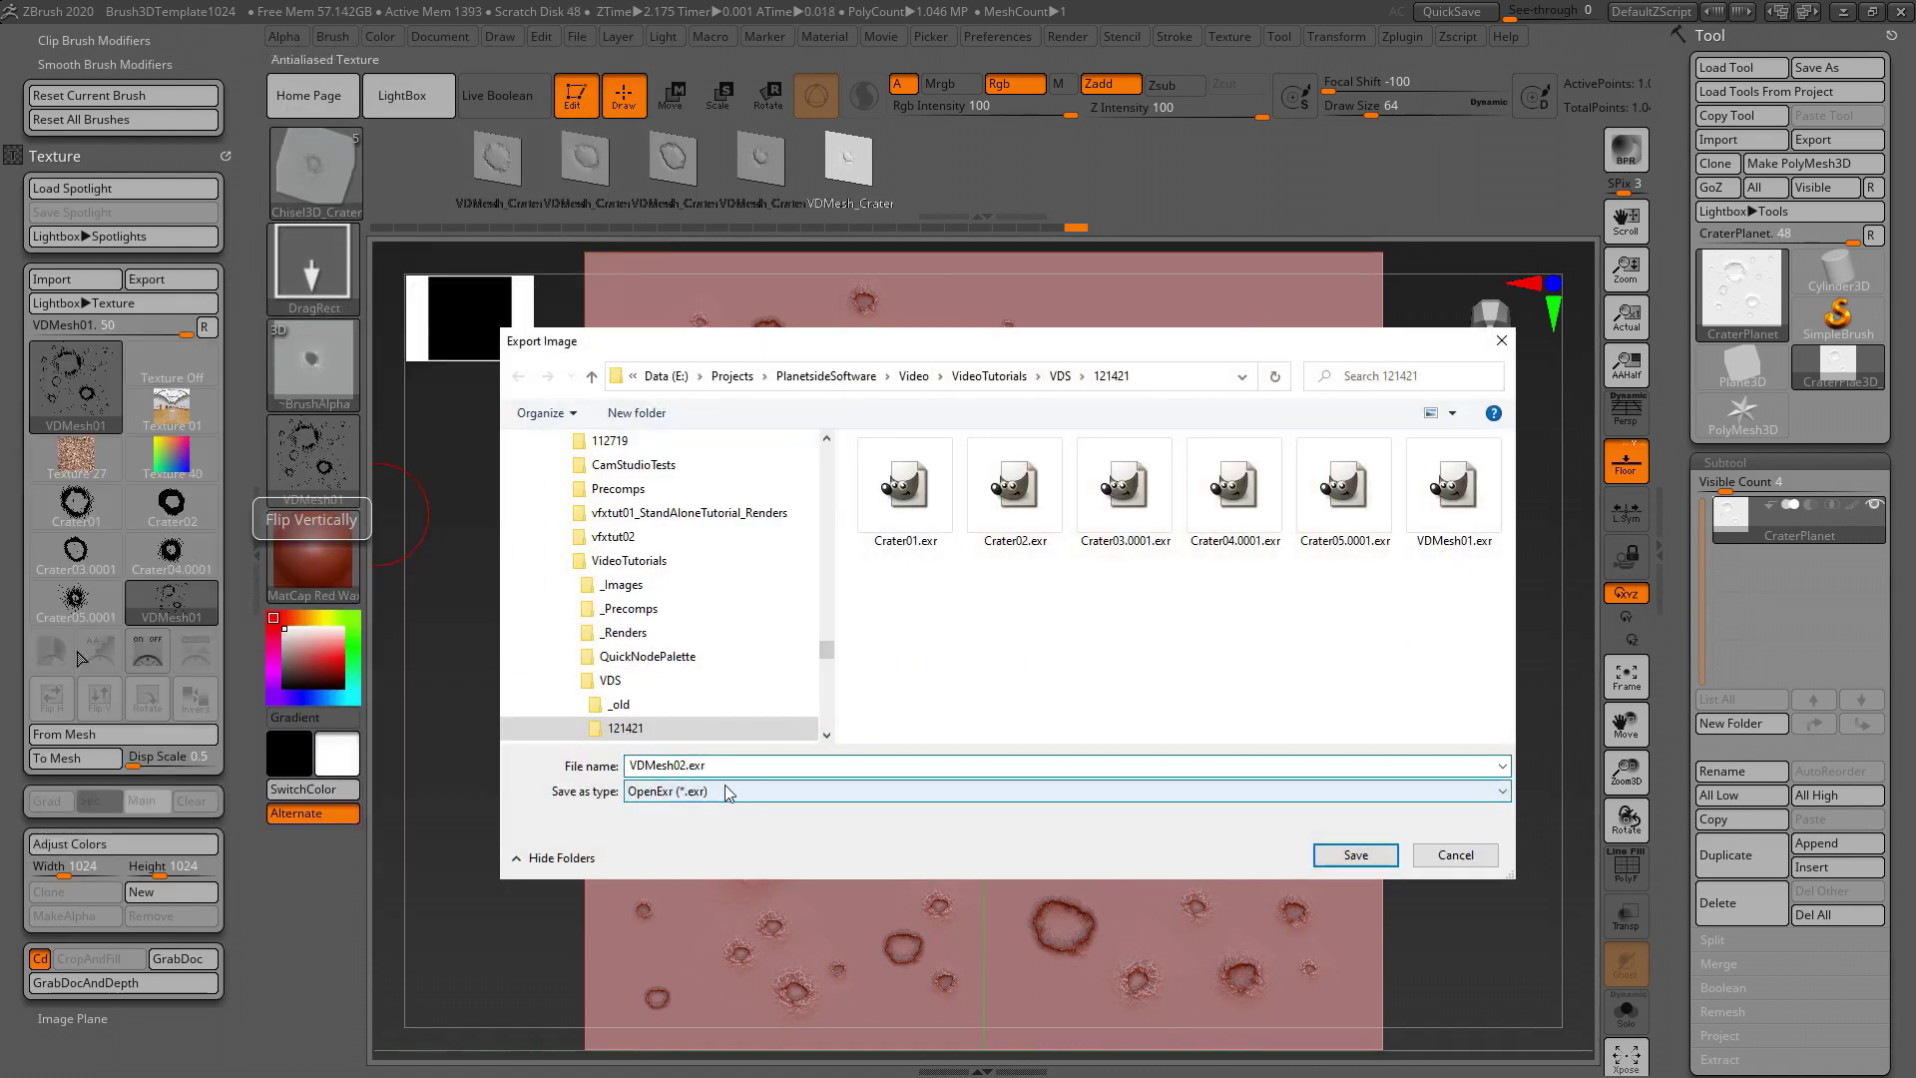
key("Return")
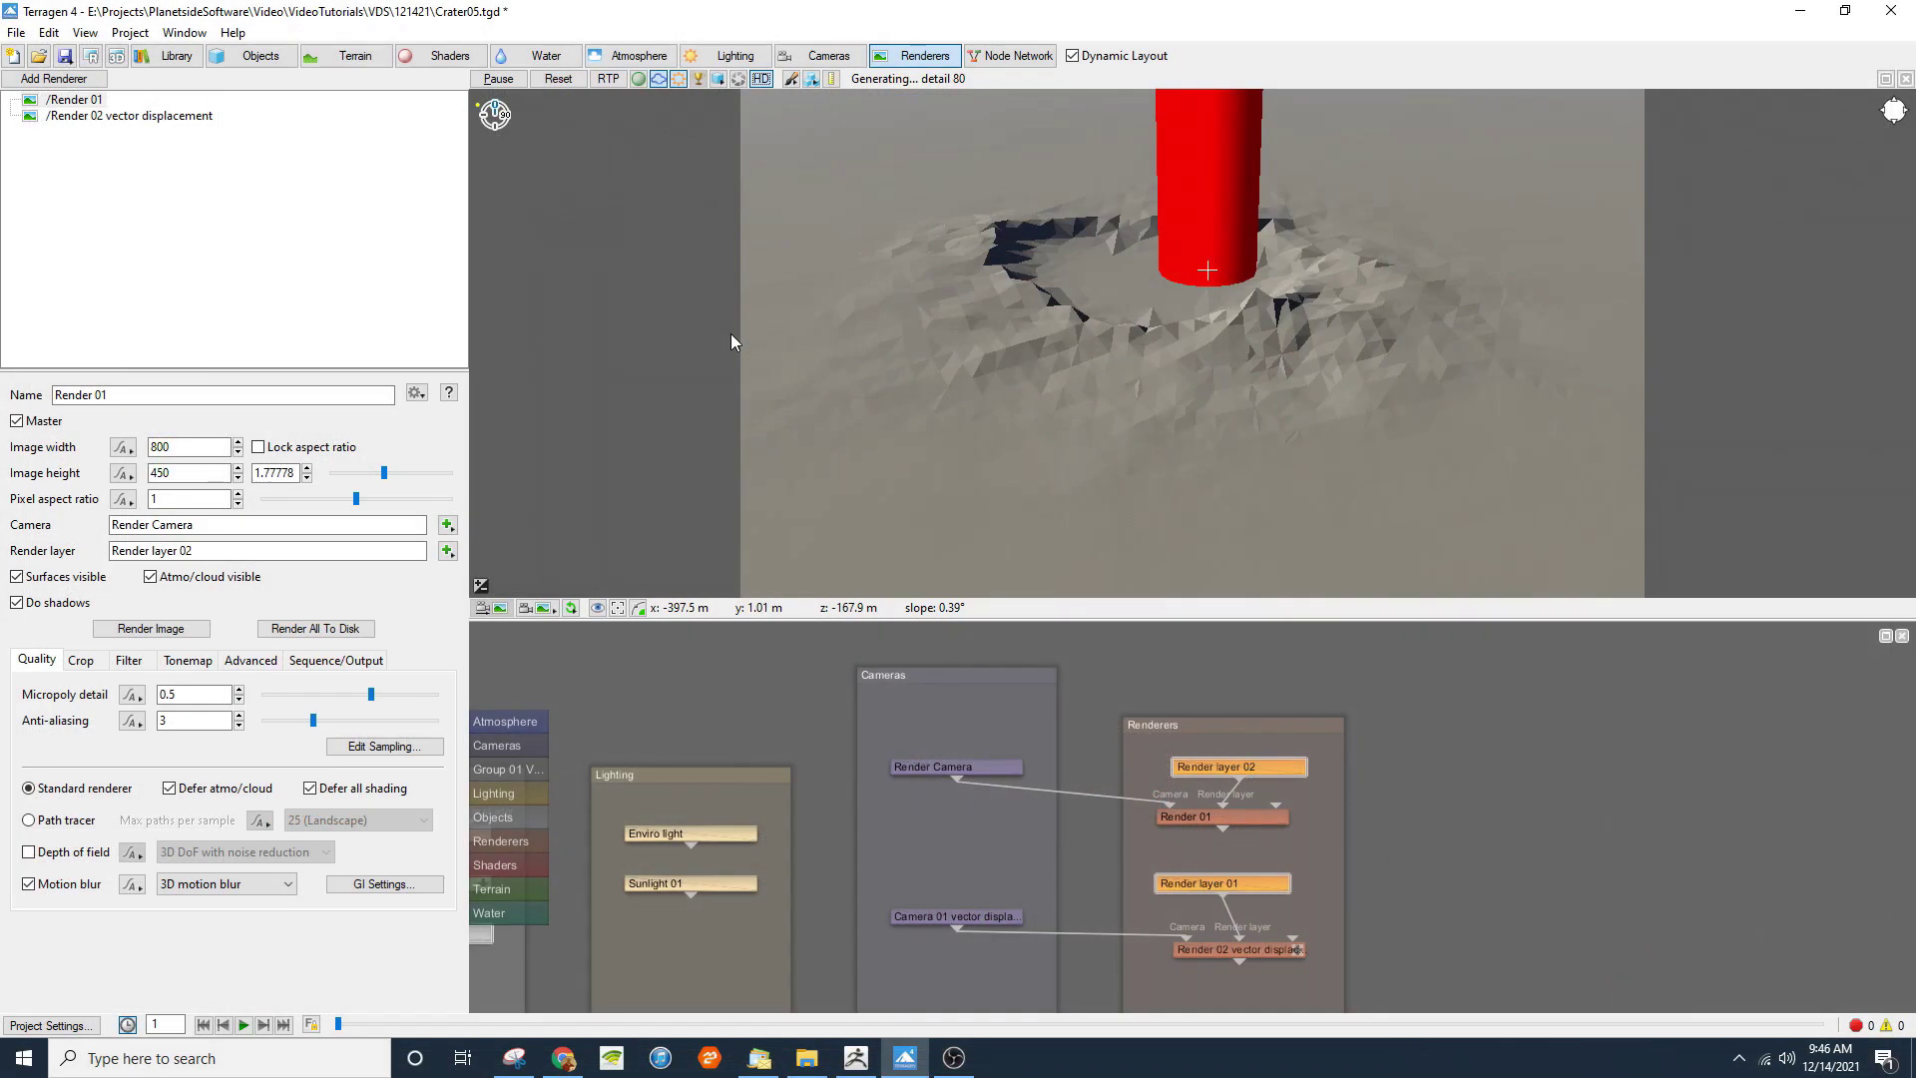
Step: Switch to Terragen and add a Vector displacement shader to the terrain group of the node network
left_click(491, 889)
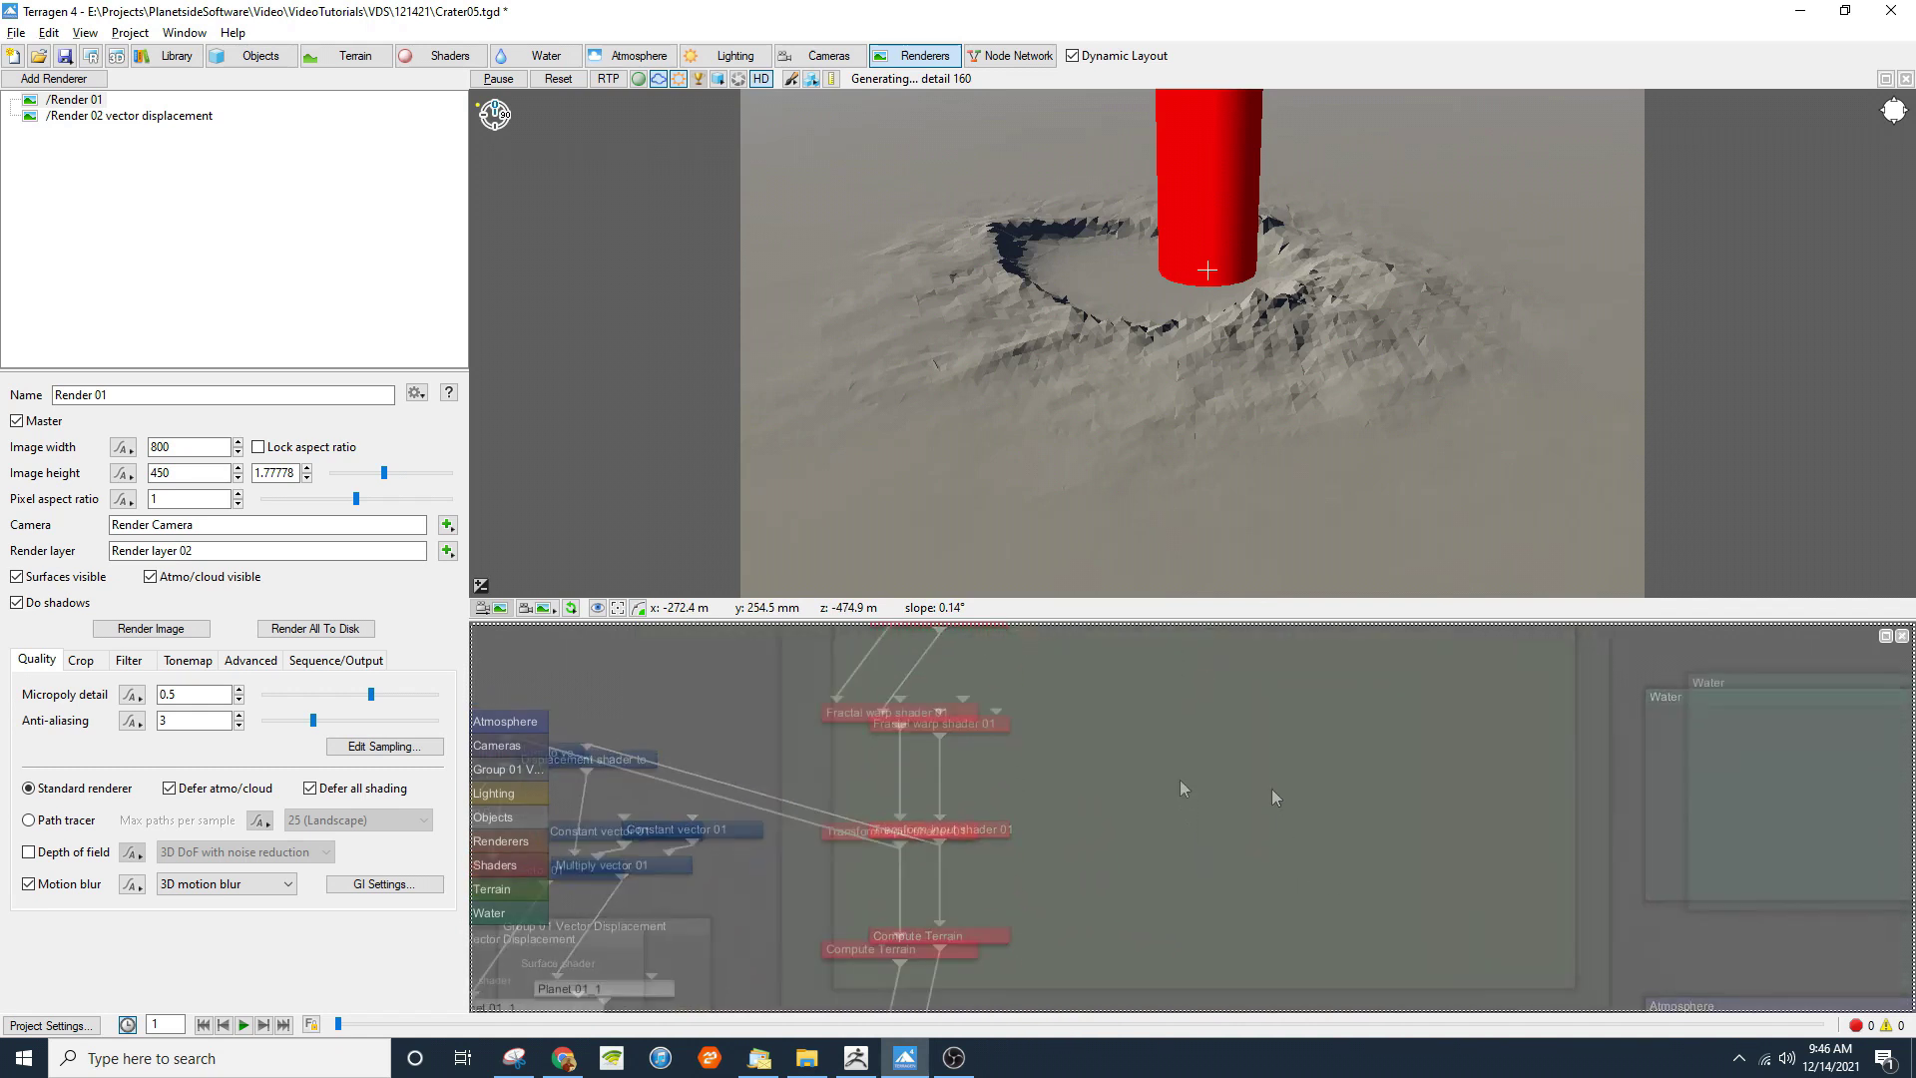
key("Tab")
key("v")
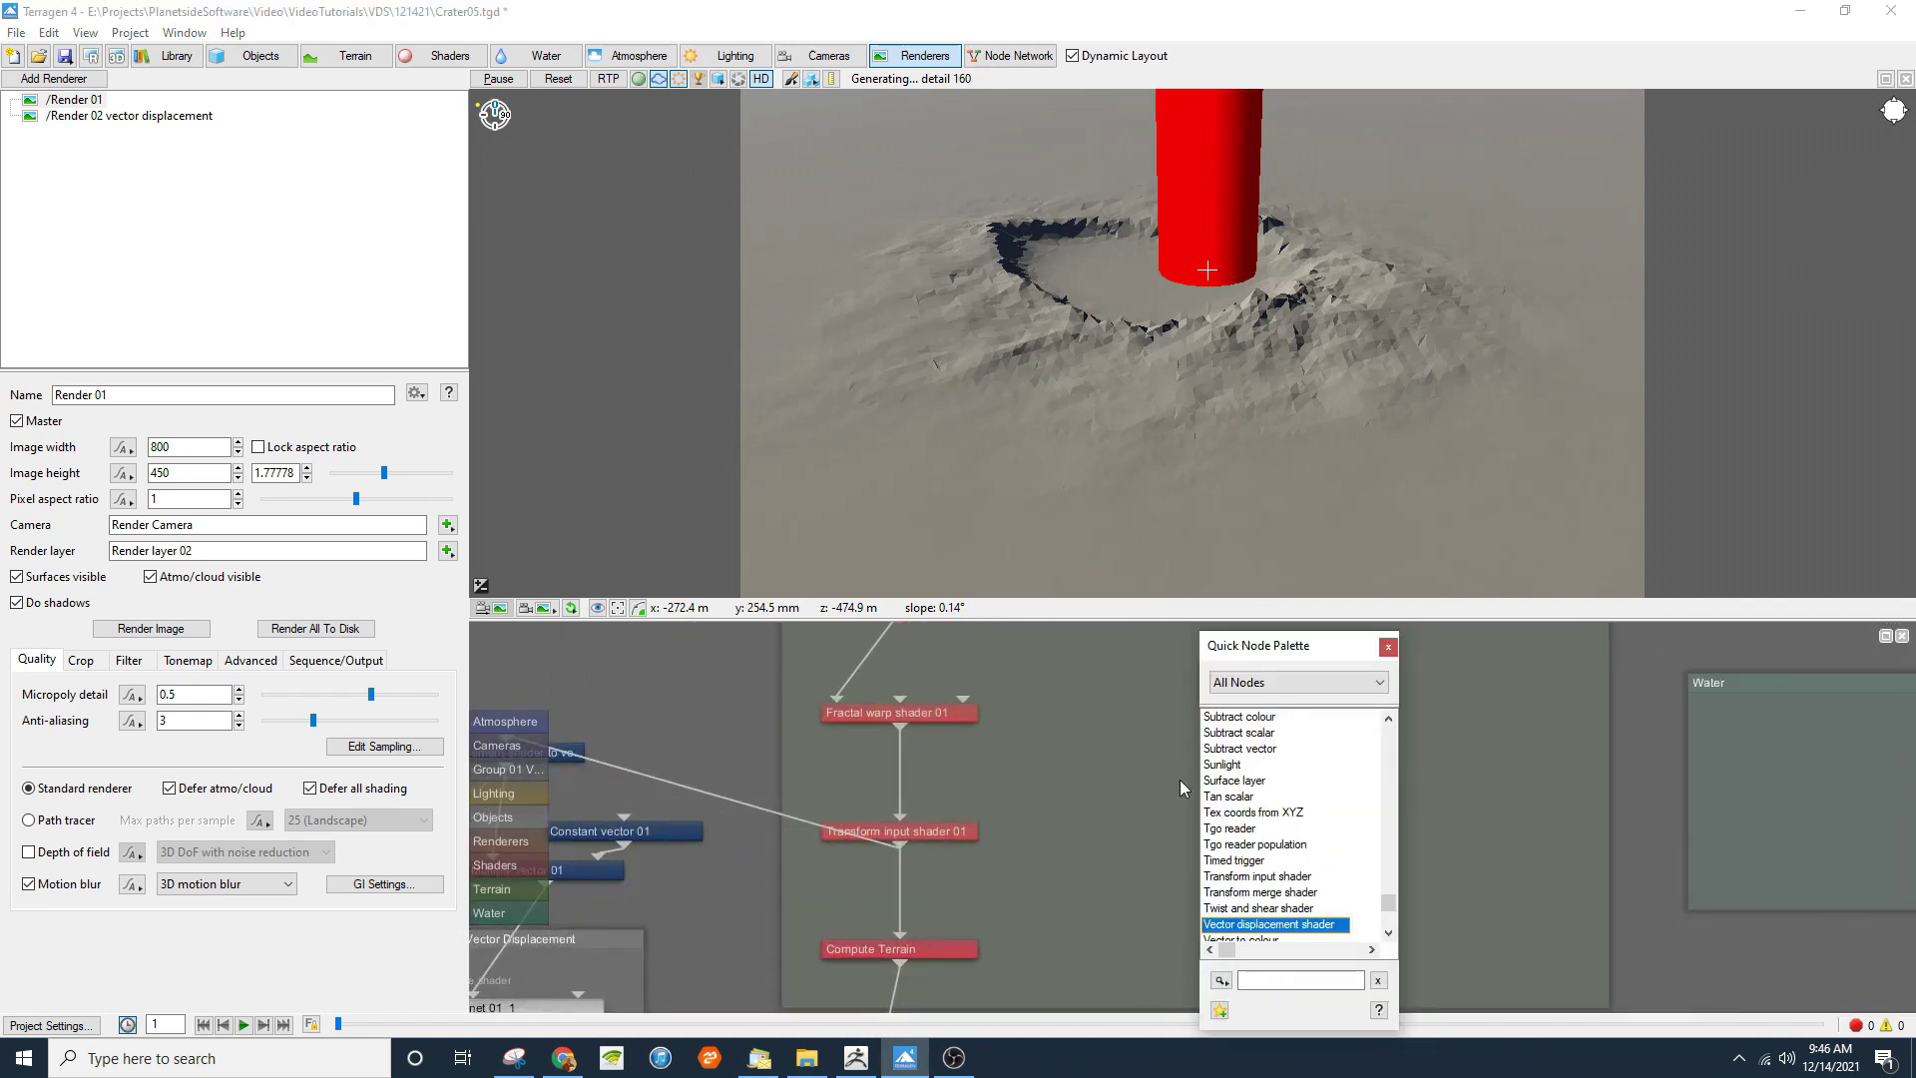
key("Return")
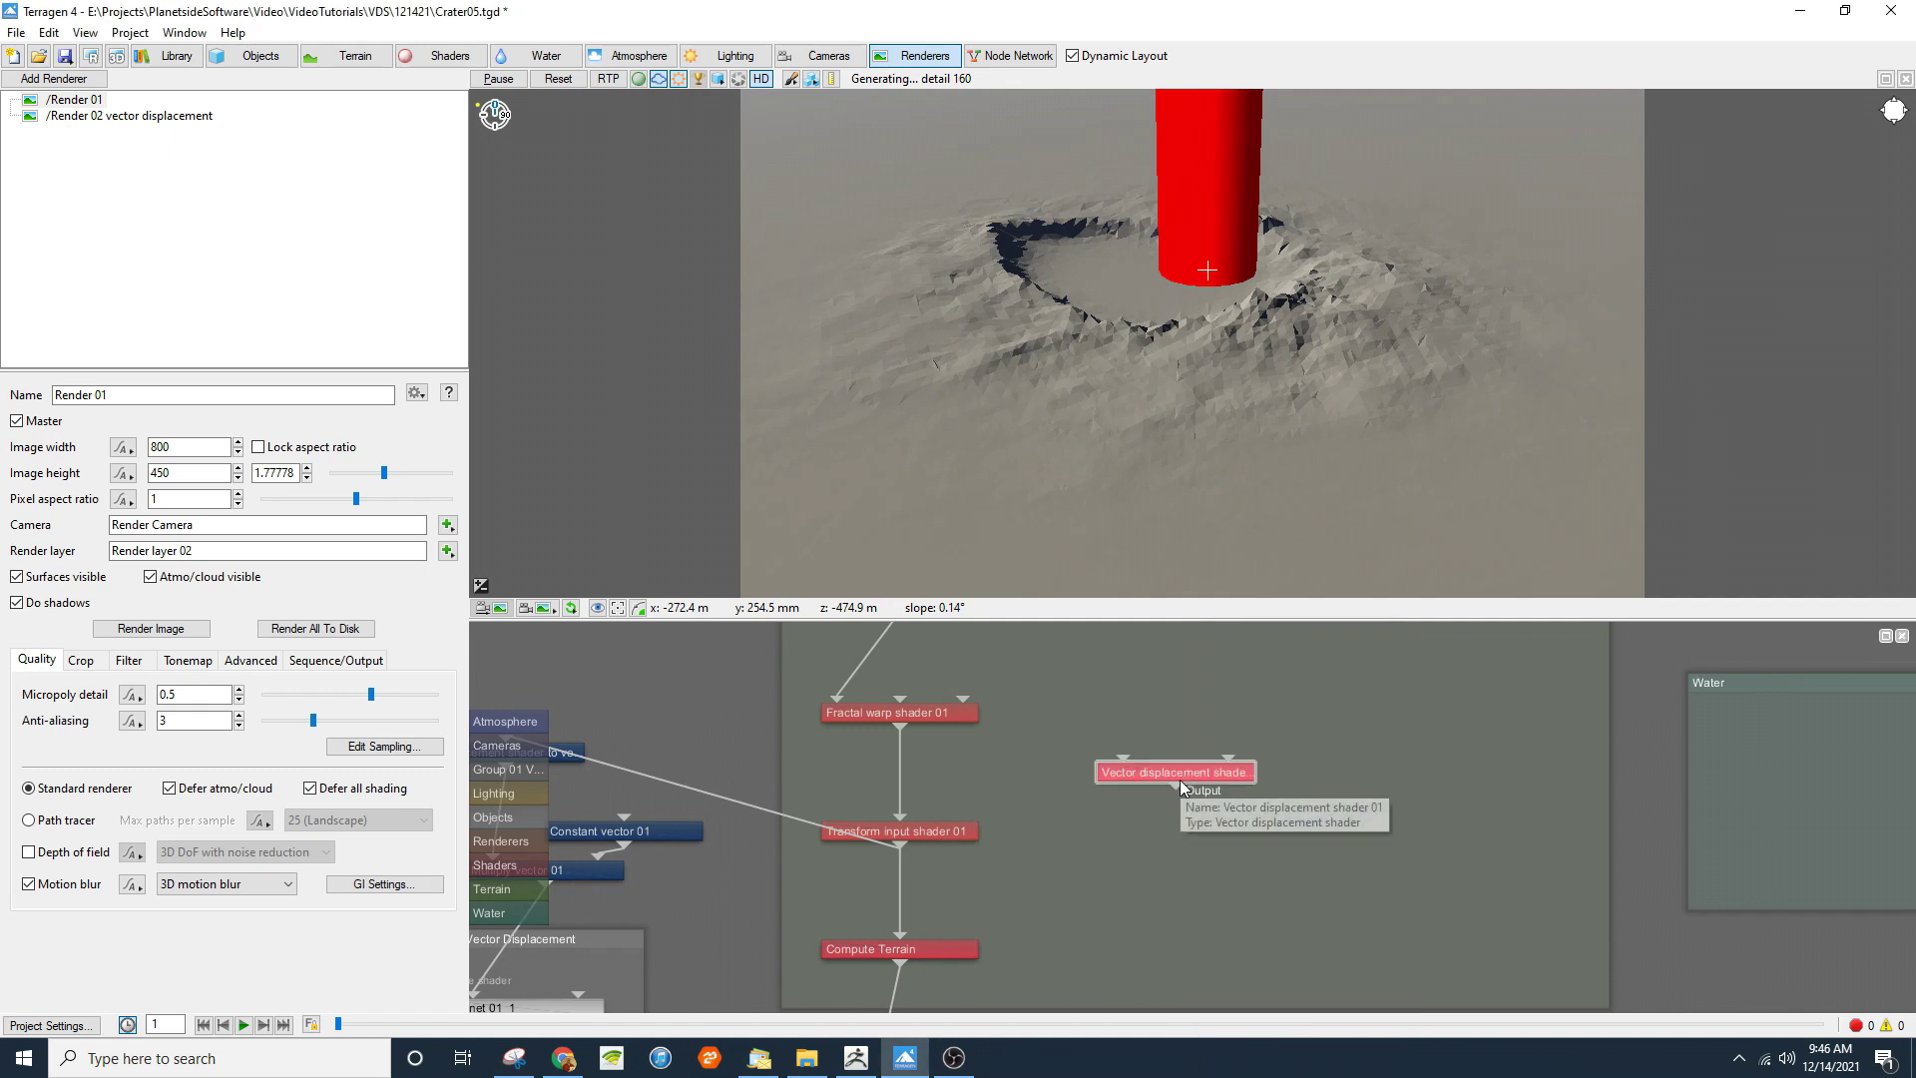
Step: Create an Image map shader with VDMesh01.exr as the vector displacement shader's vector function, and place it above that shader
right_click(1227, 756)
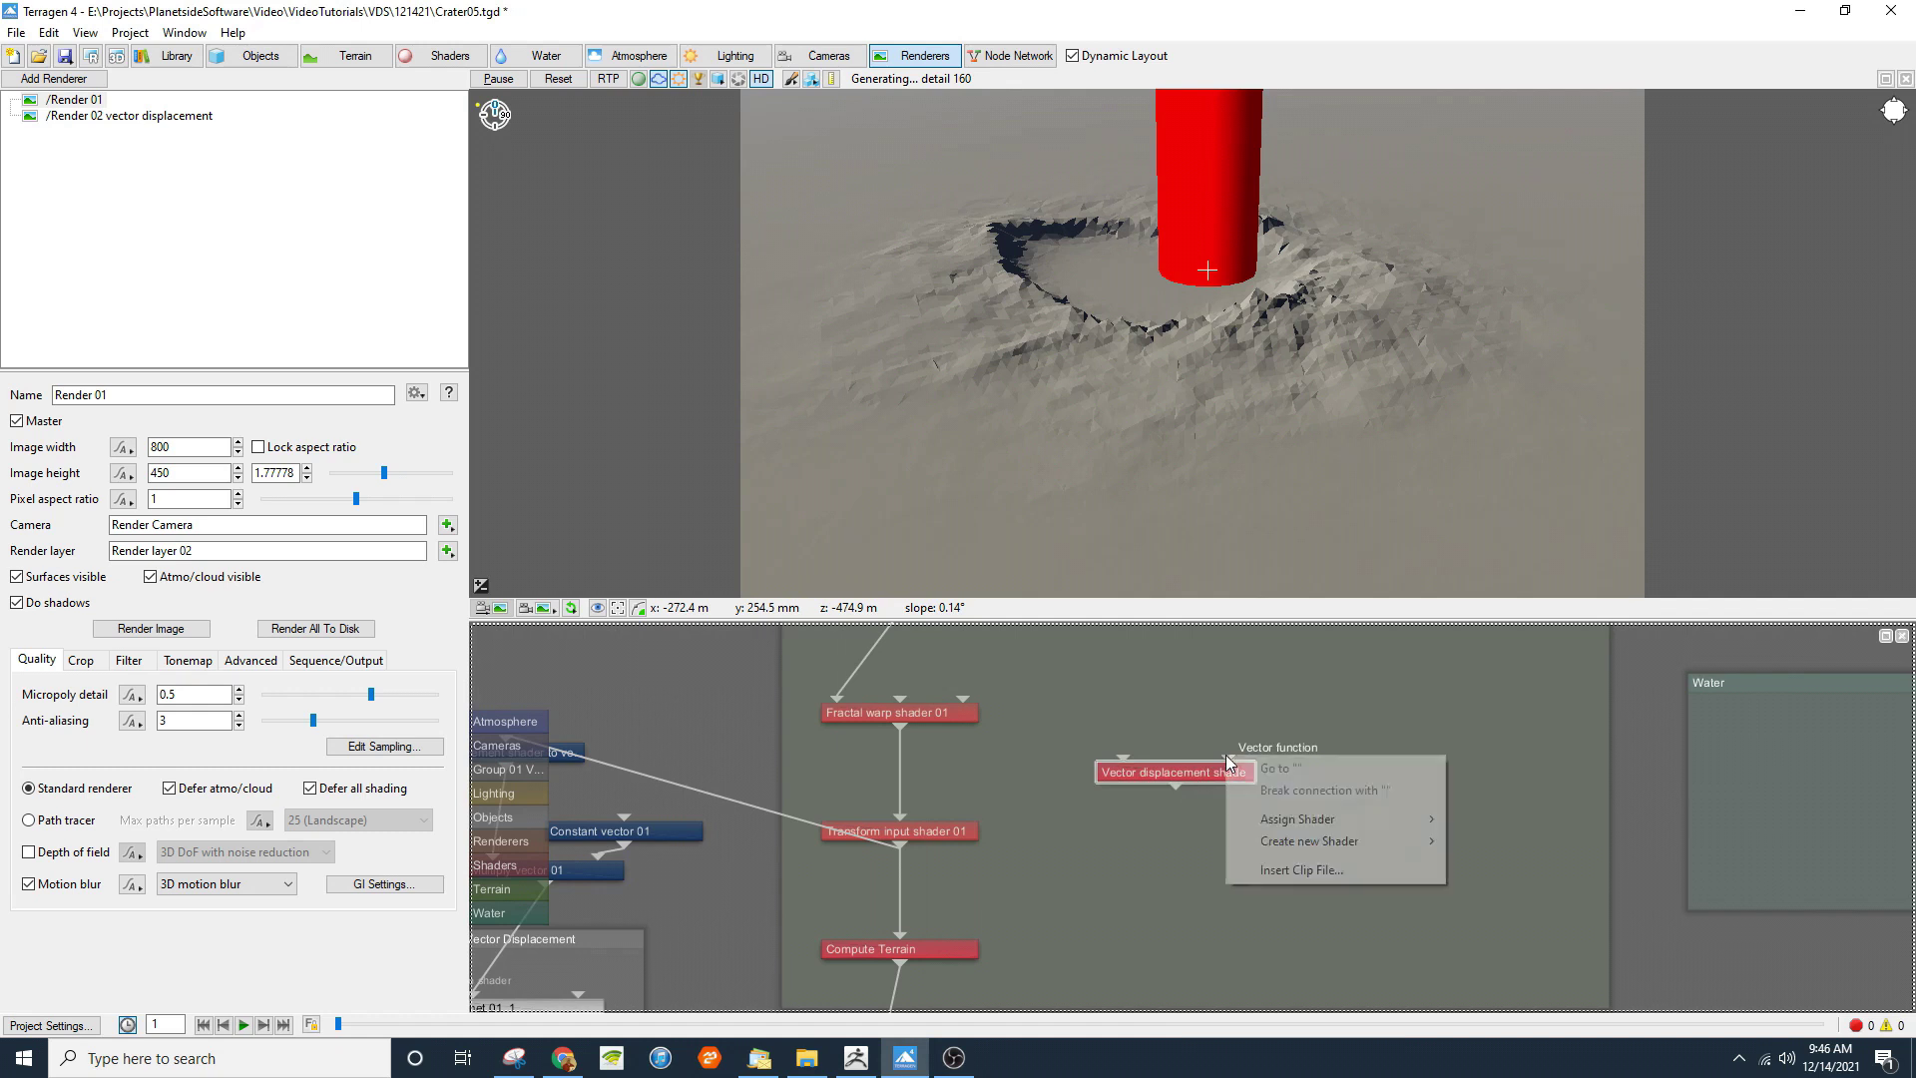
mouse_move(1299, 845)
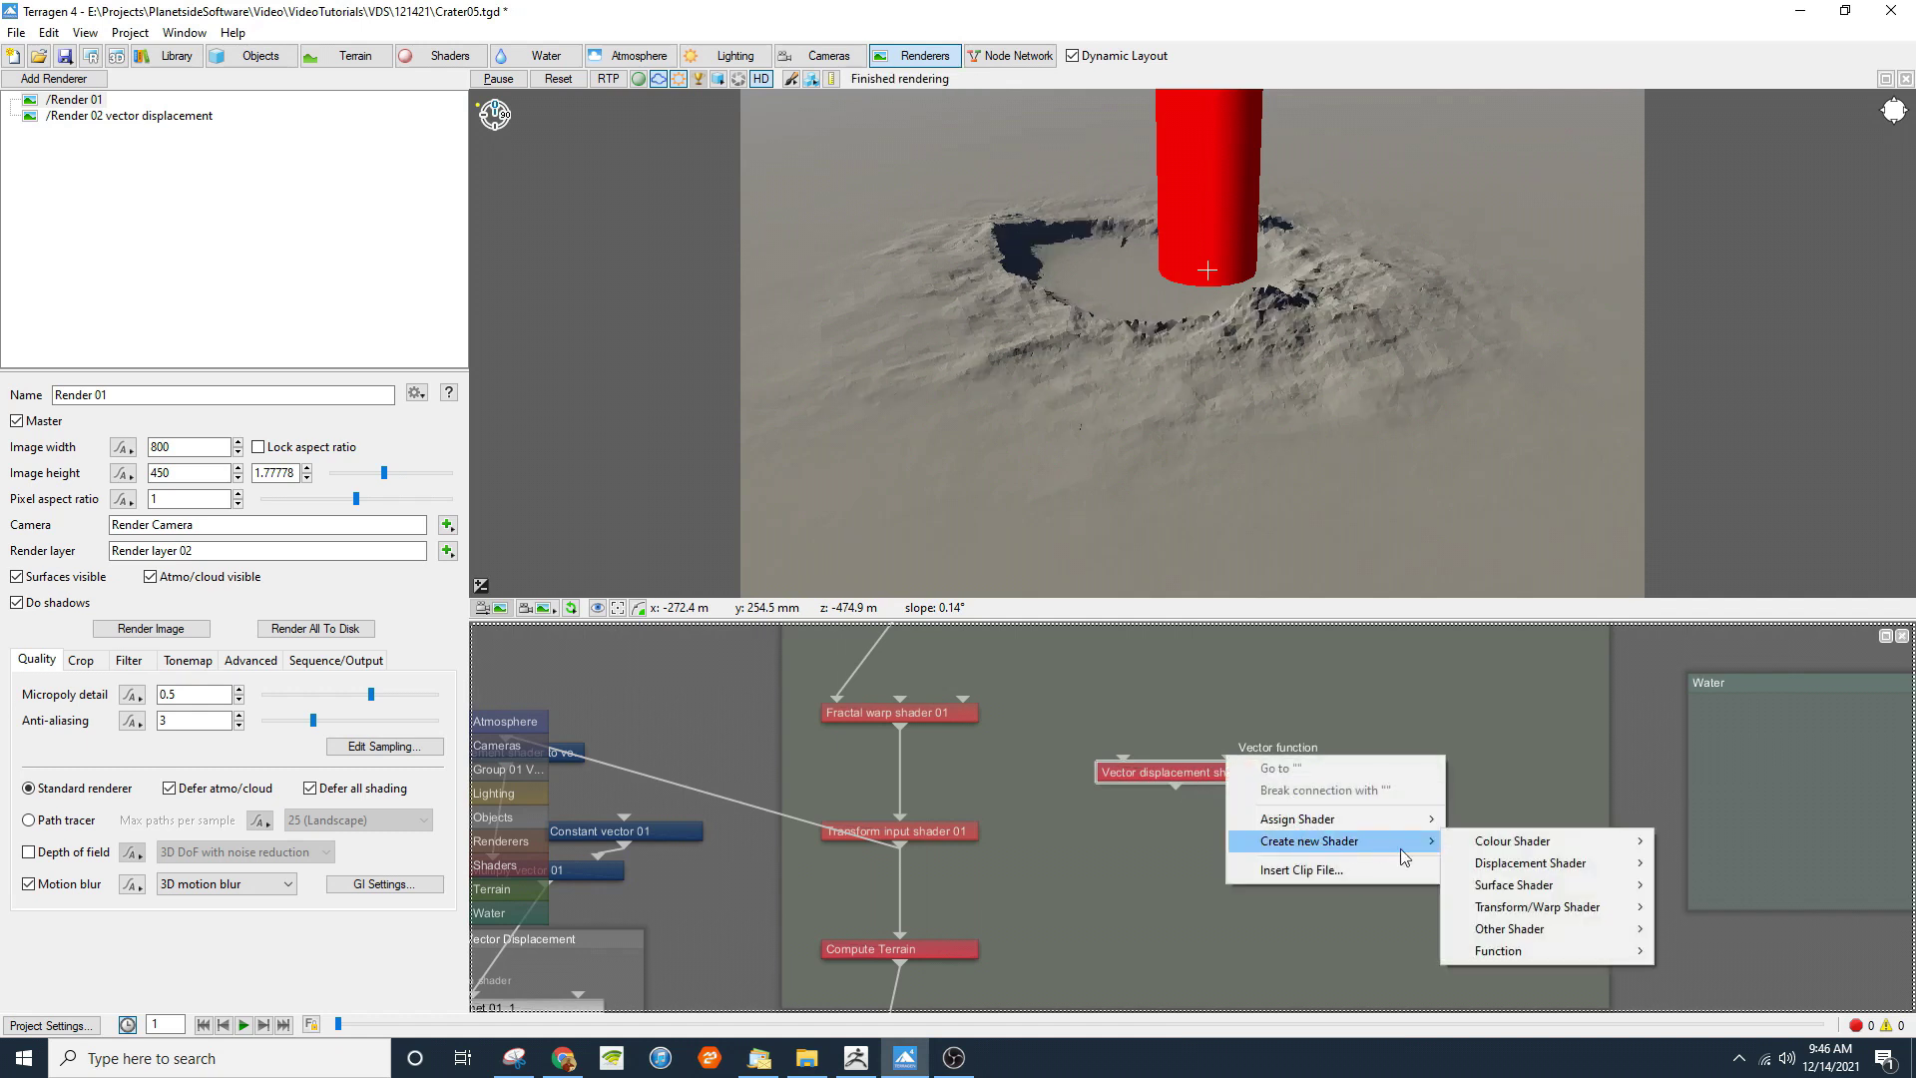
mouse_move(1494, 846)
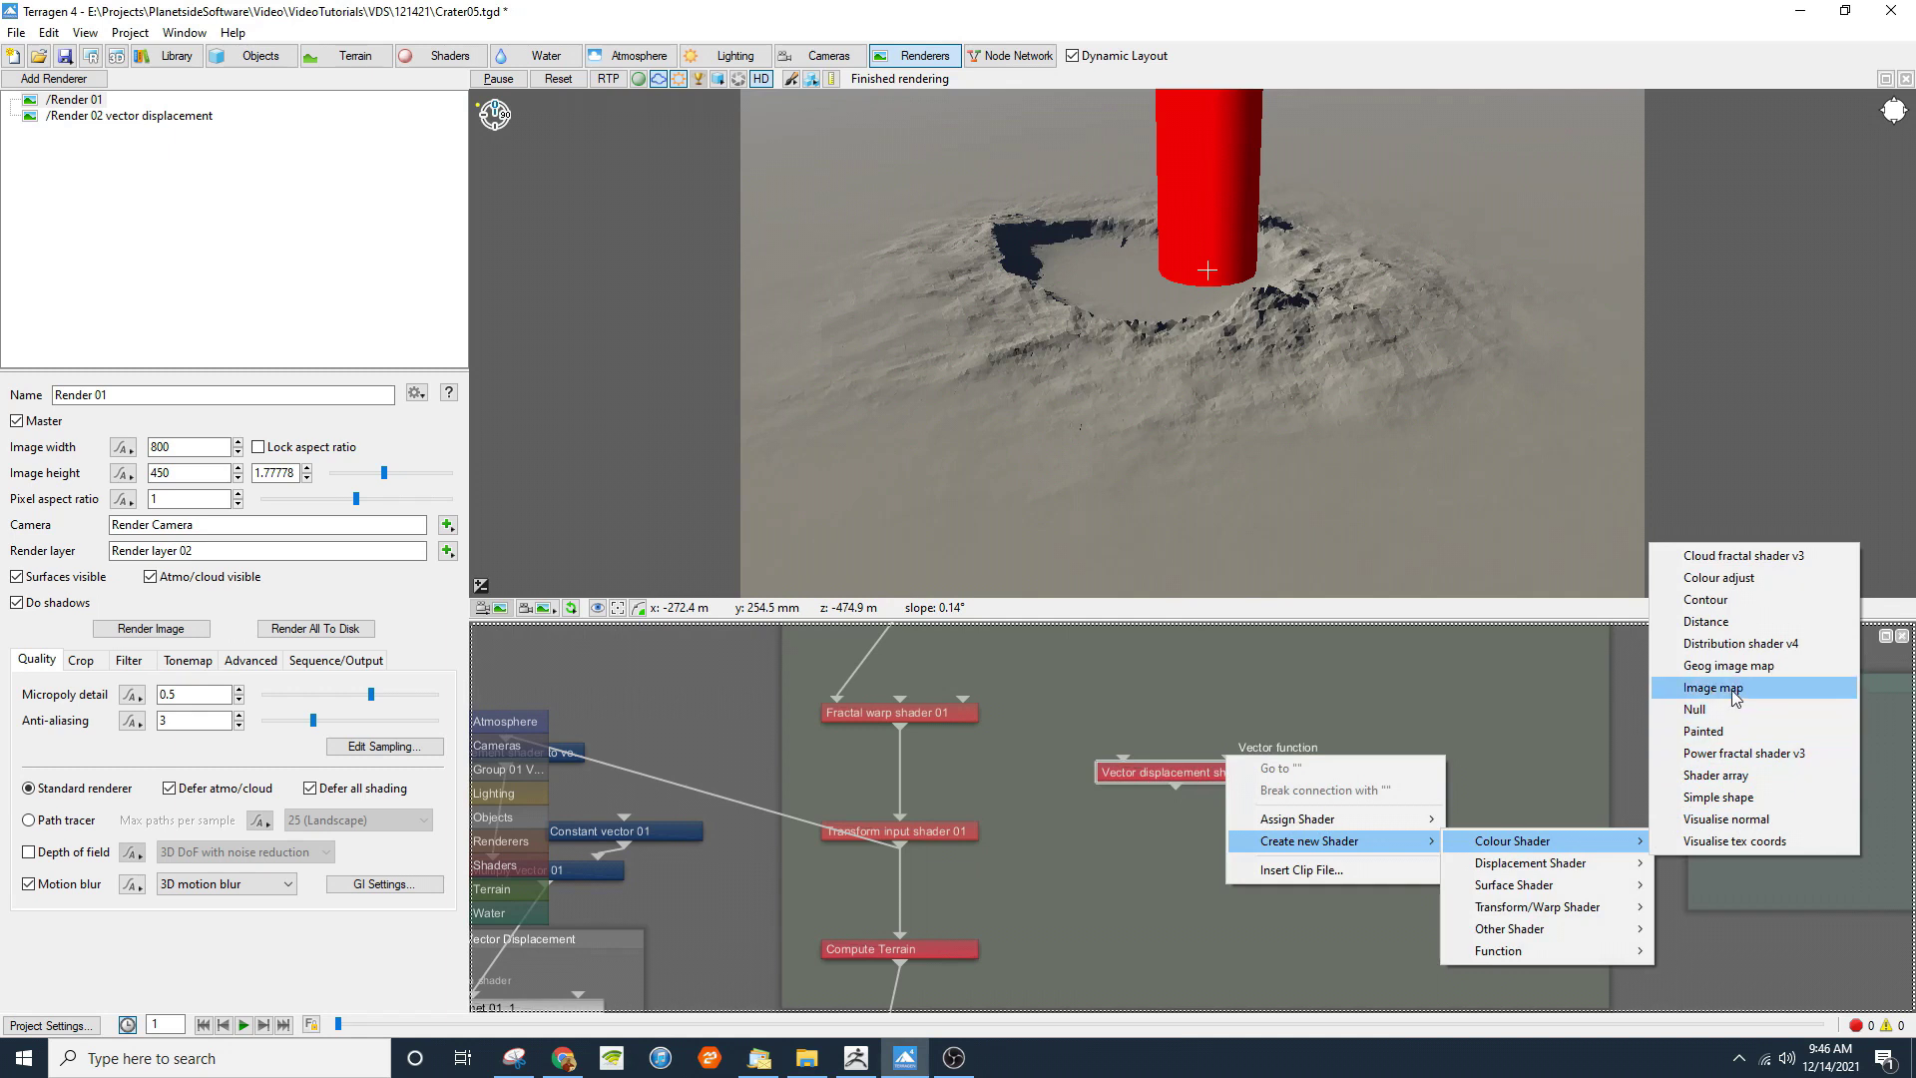
left_click(1735, 689)
left_click(476, 901)
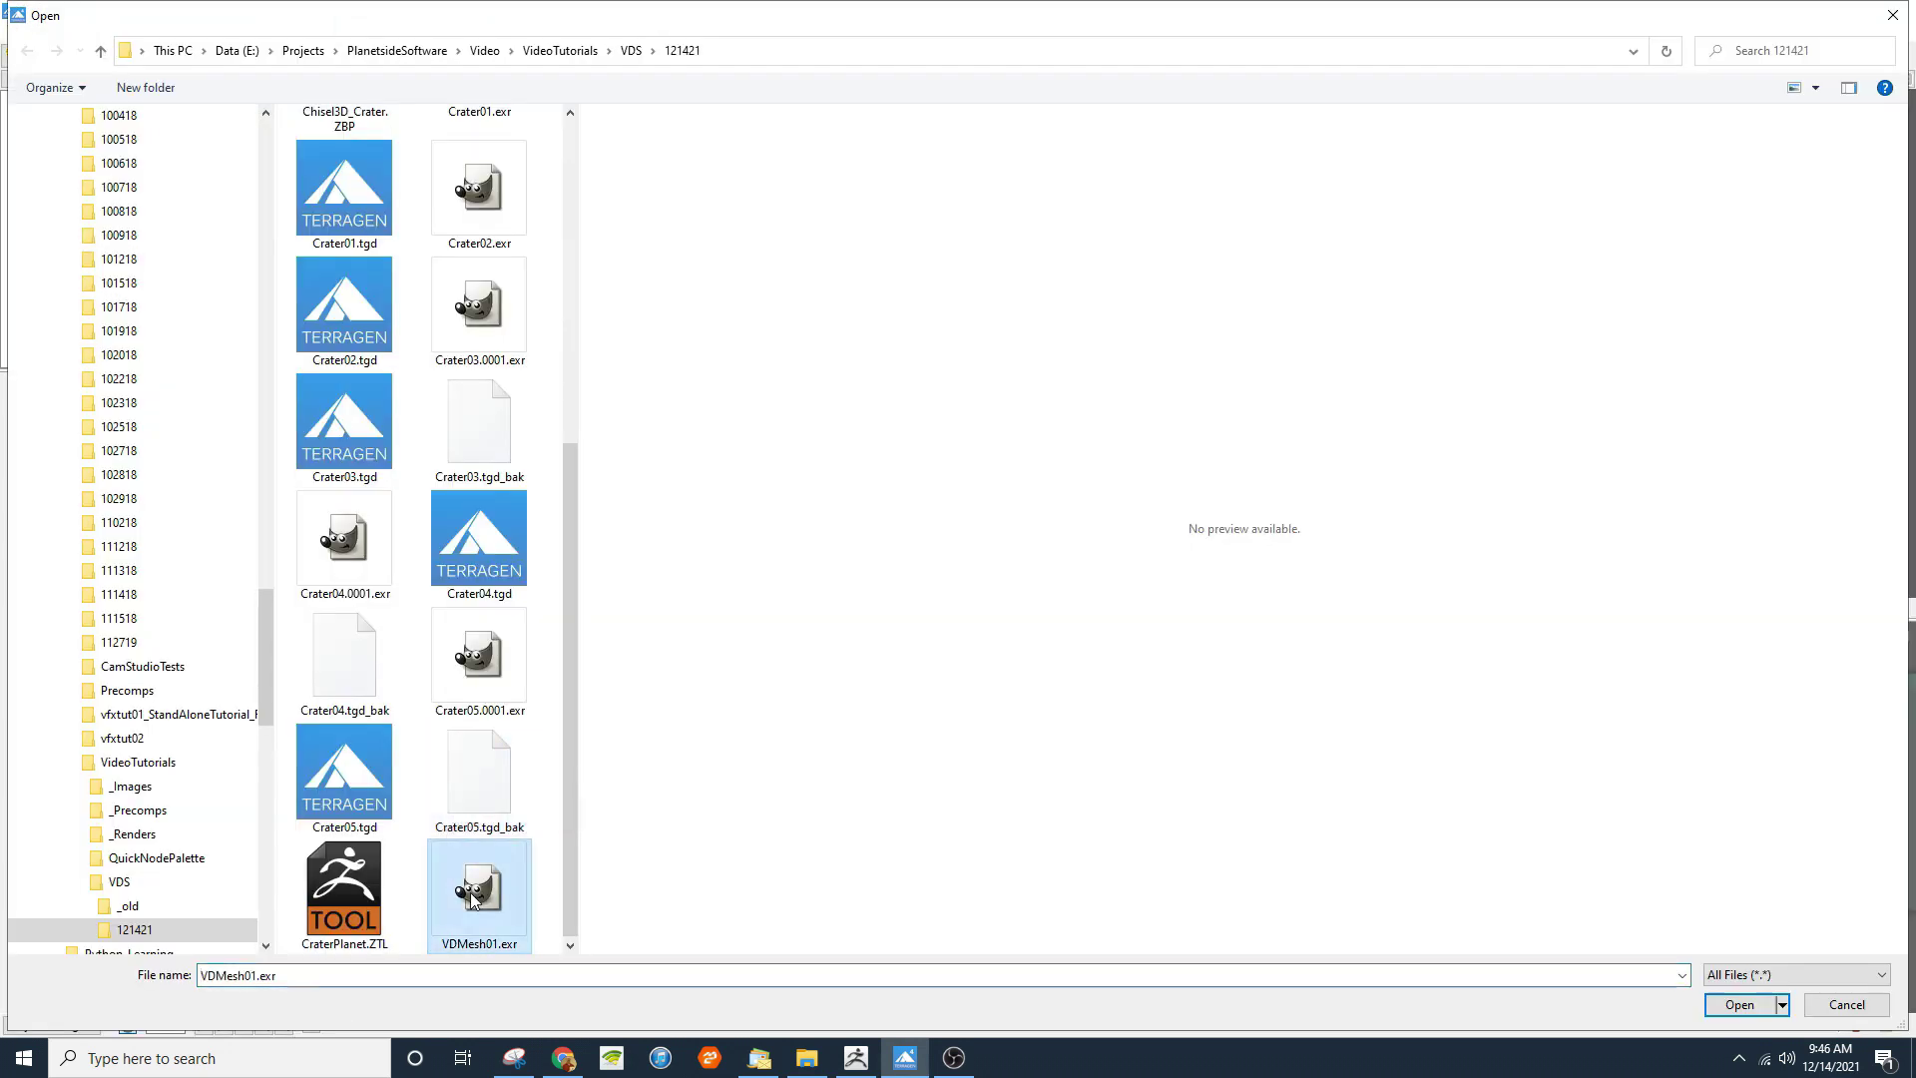
left_click(1718, 1002)
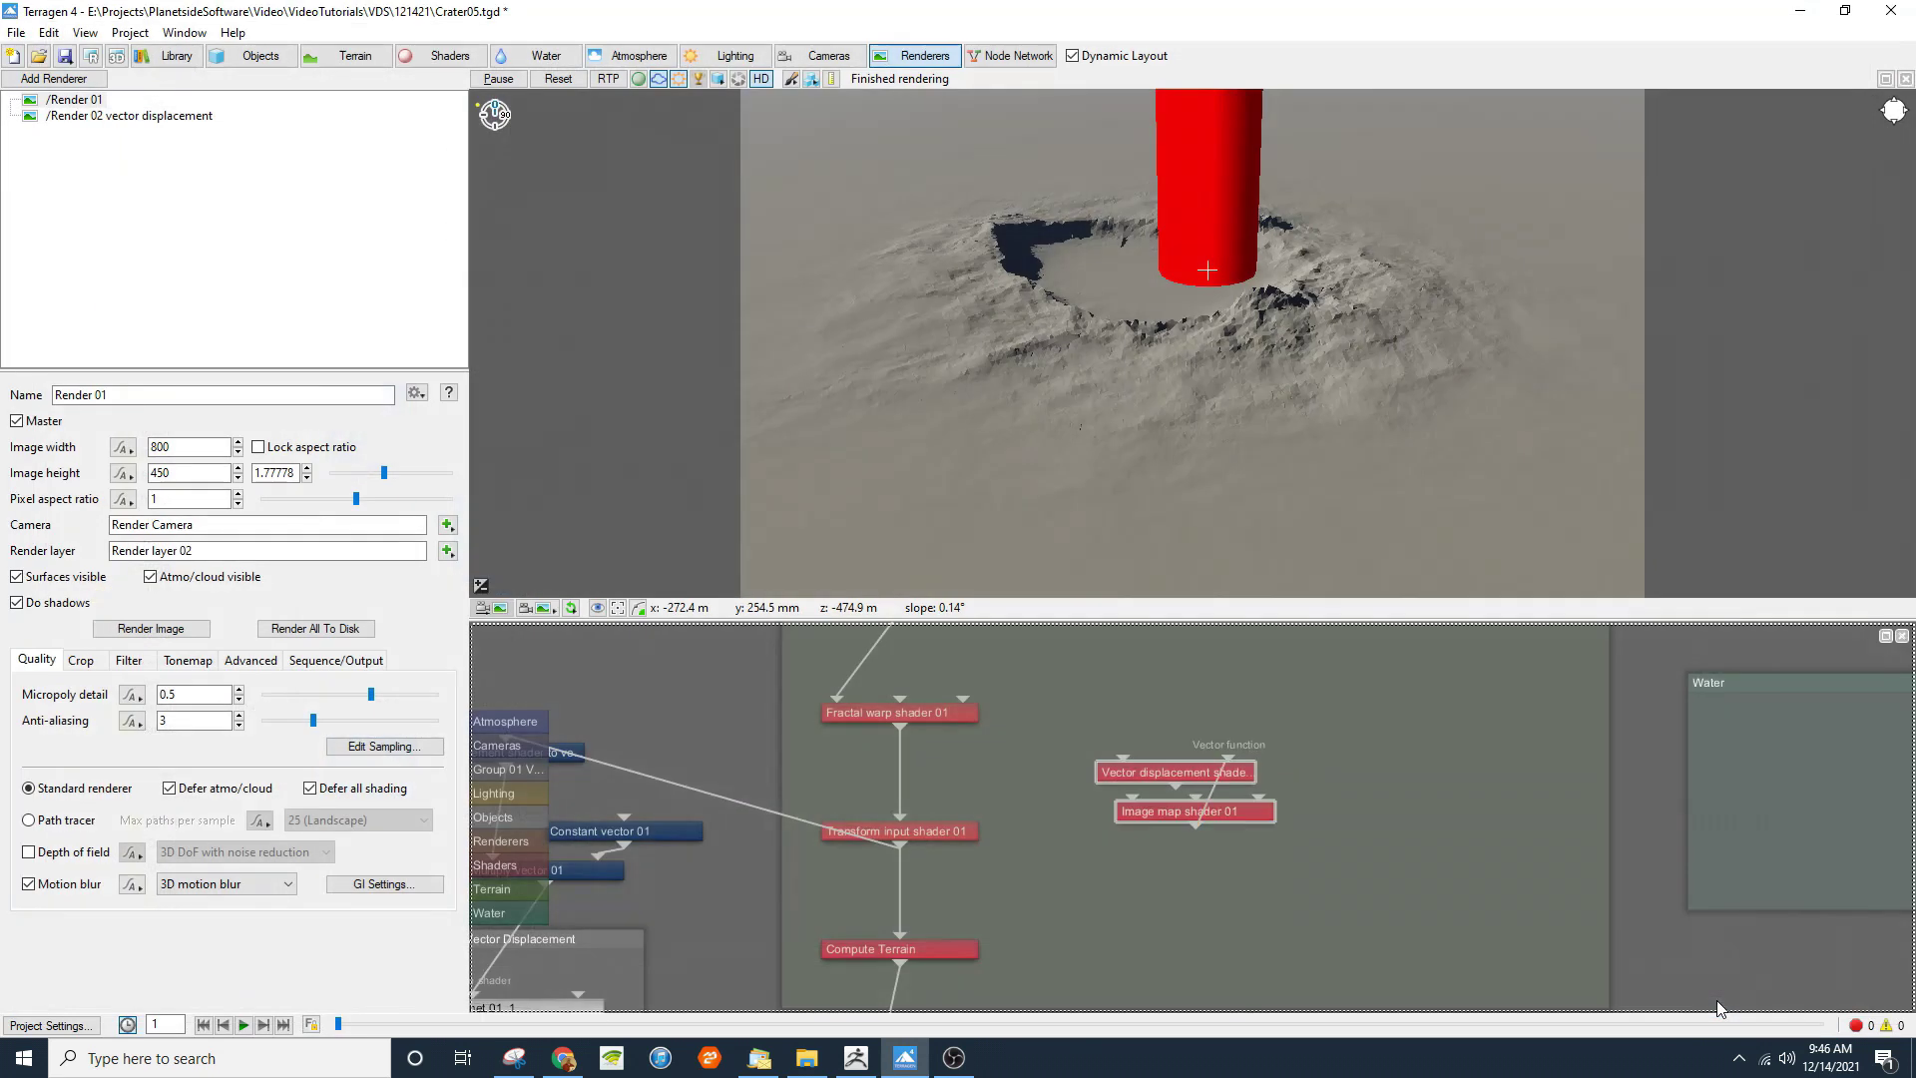
left_click_drag(1250, 818, 1327, 716)
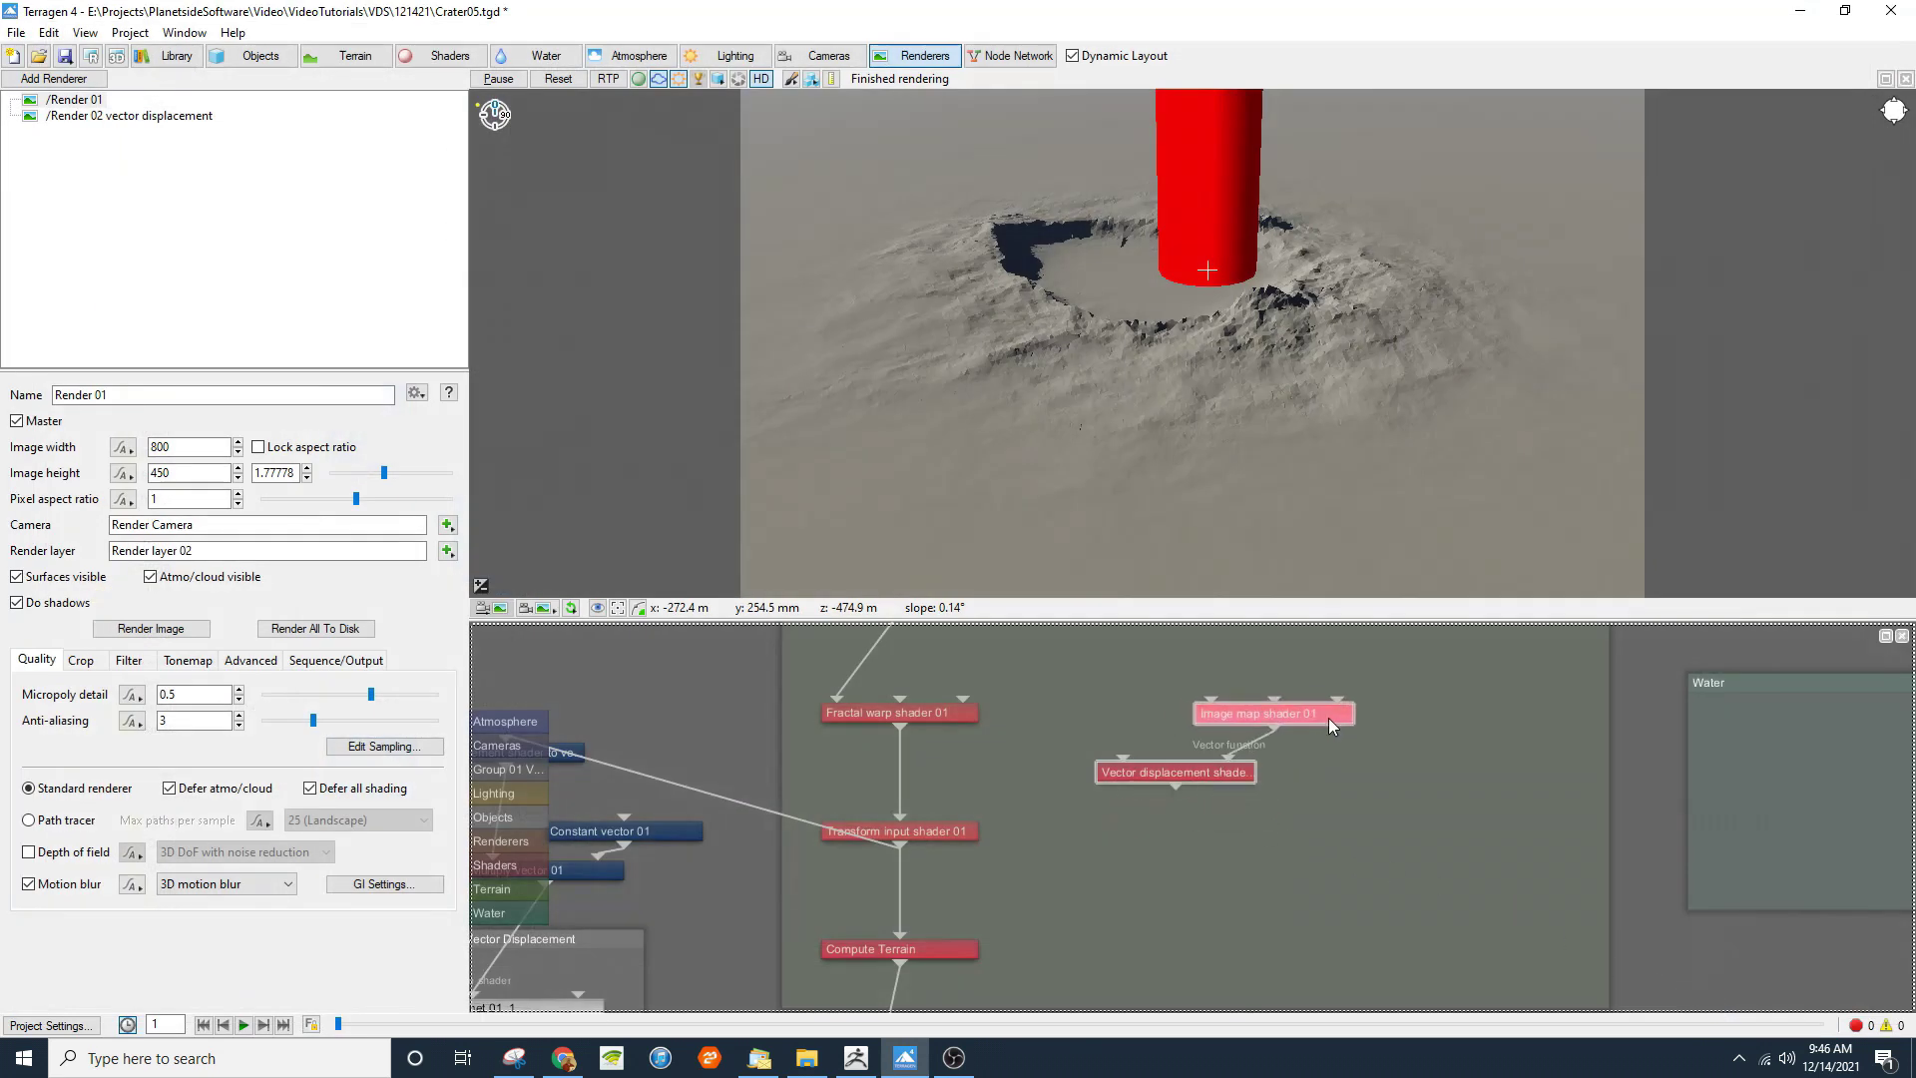
Step: Set the image map shader to centred positioning with a size of 2000 by 2000, and treat its colour data as linear
double_click(1331, 714)
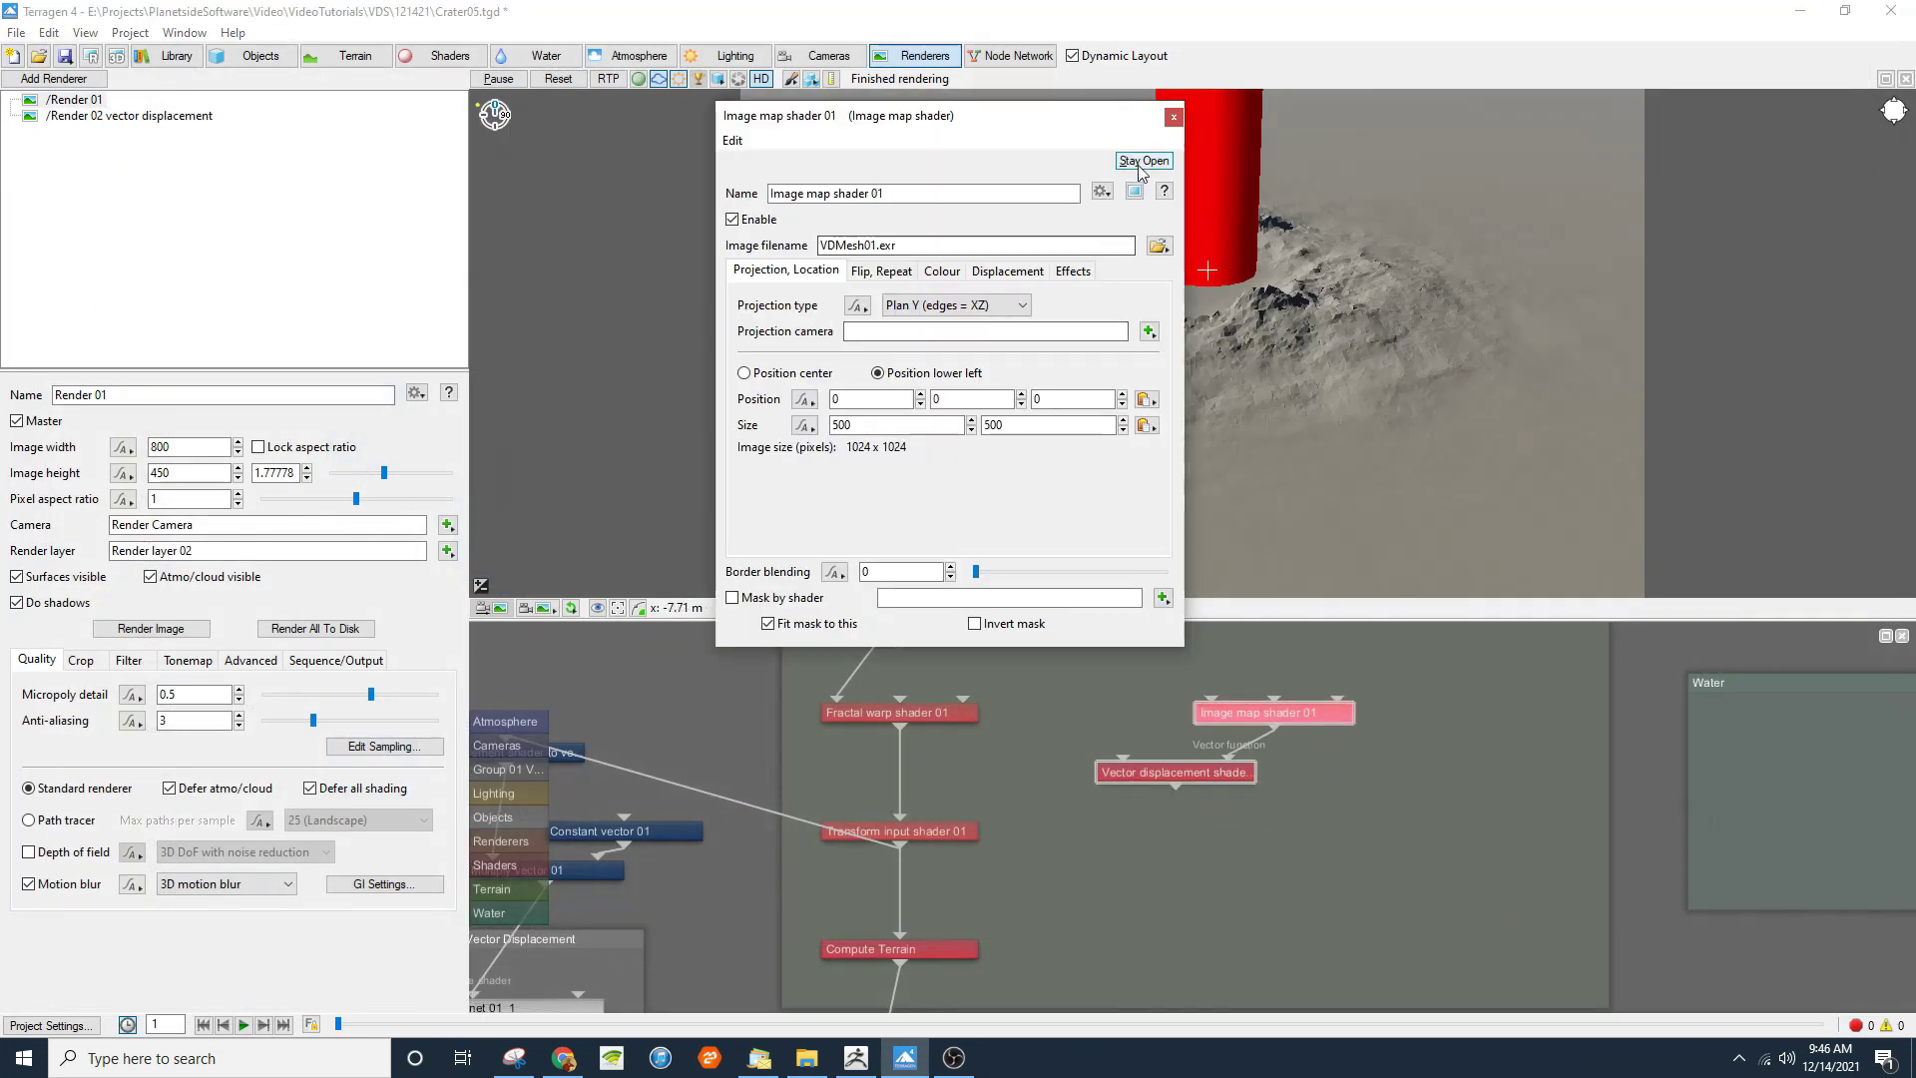
left_click_drag(1060, 120, 784, 111)
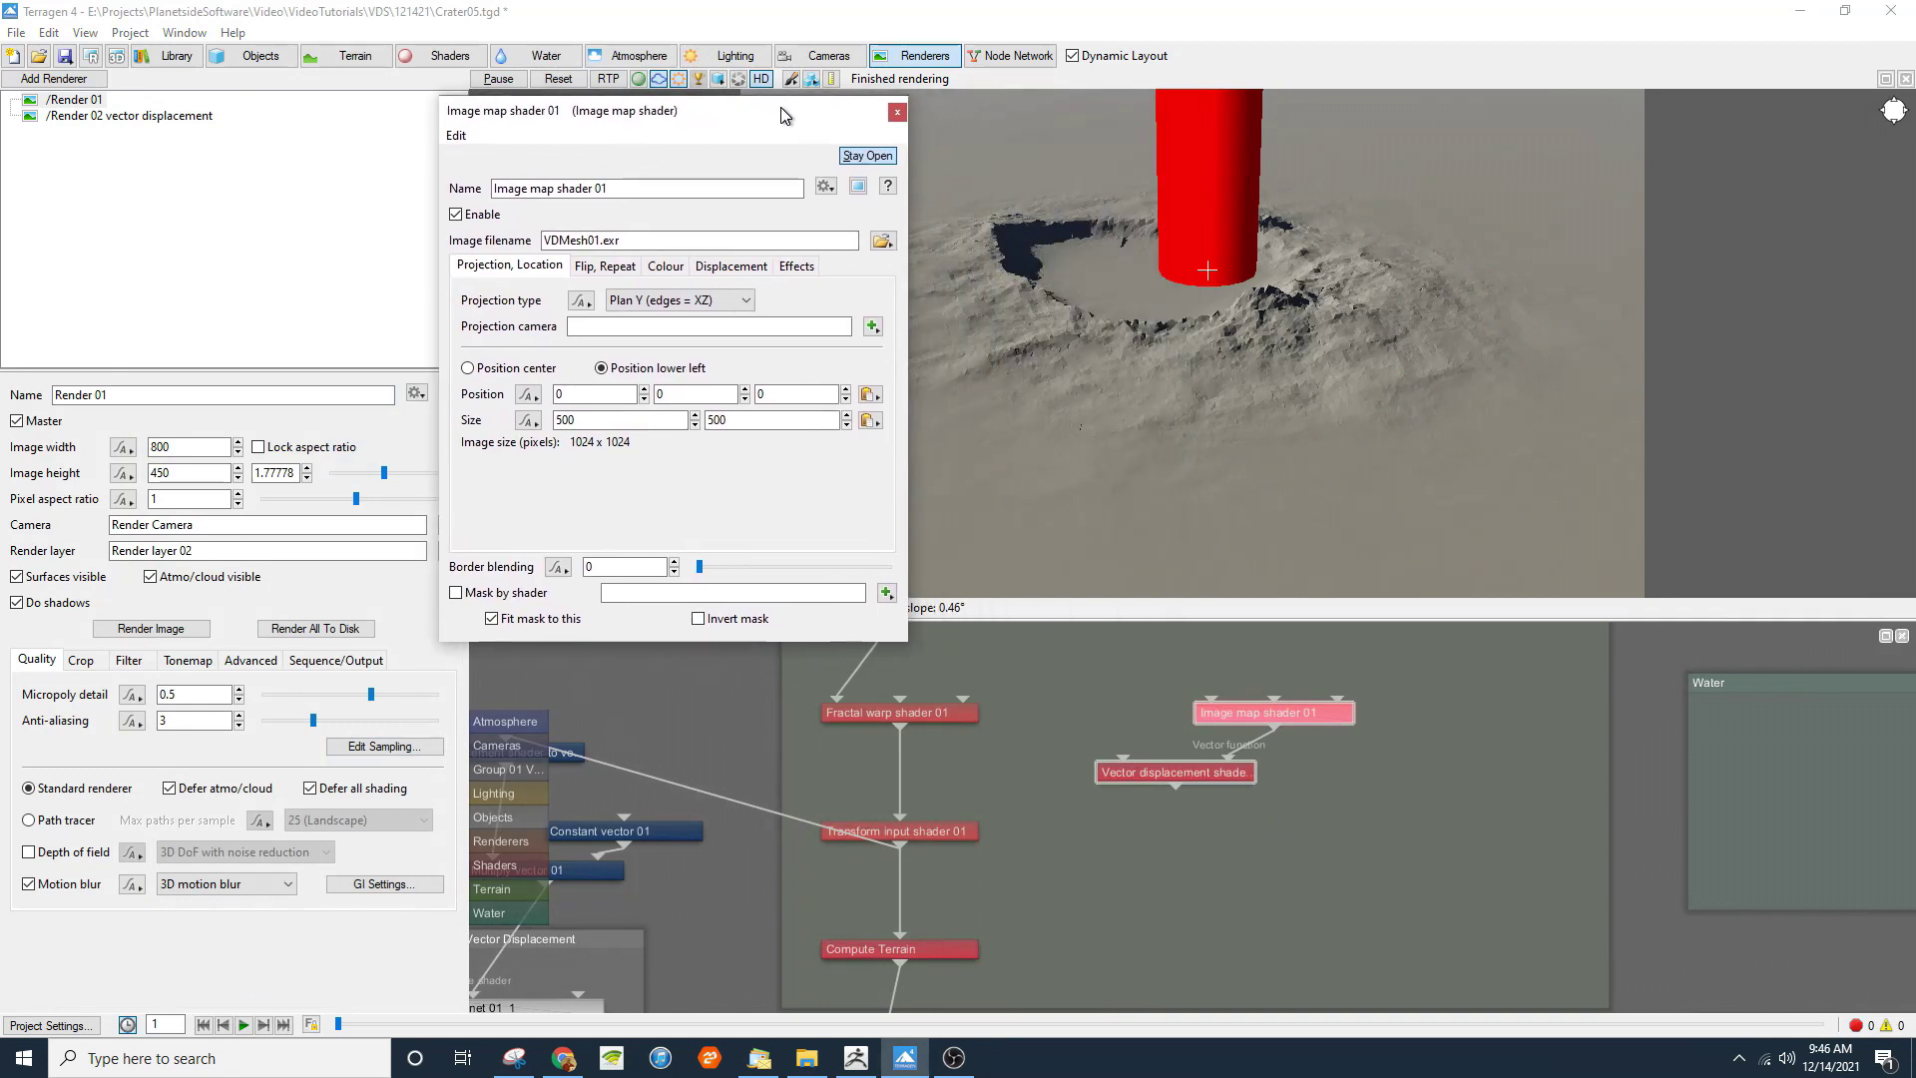
left_click(551, 372)
double_click(593, 421)
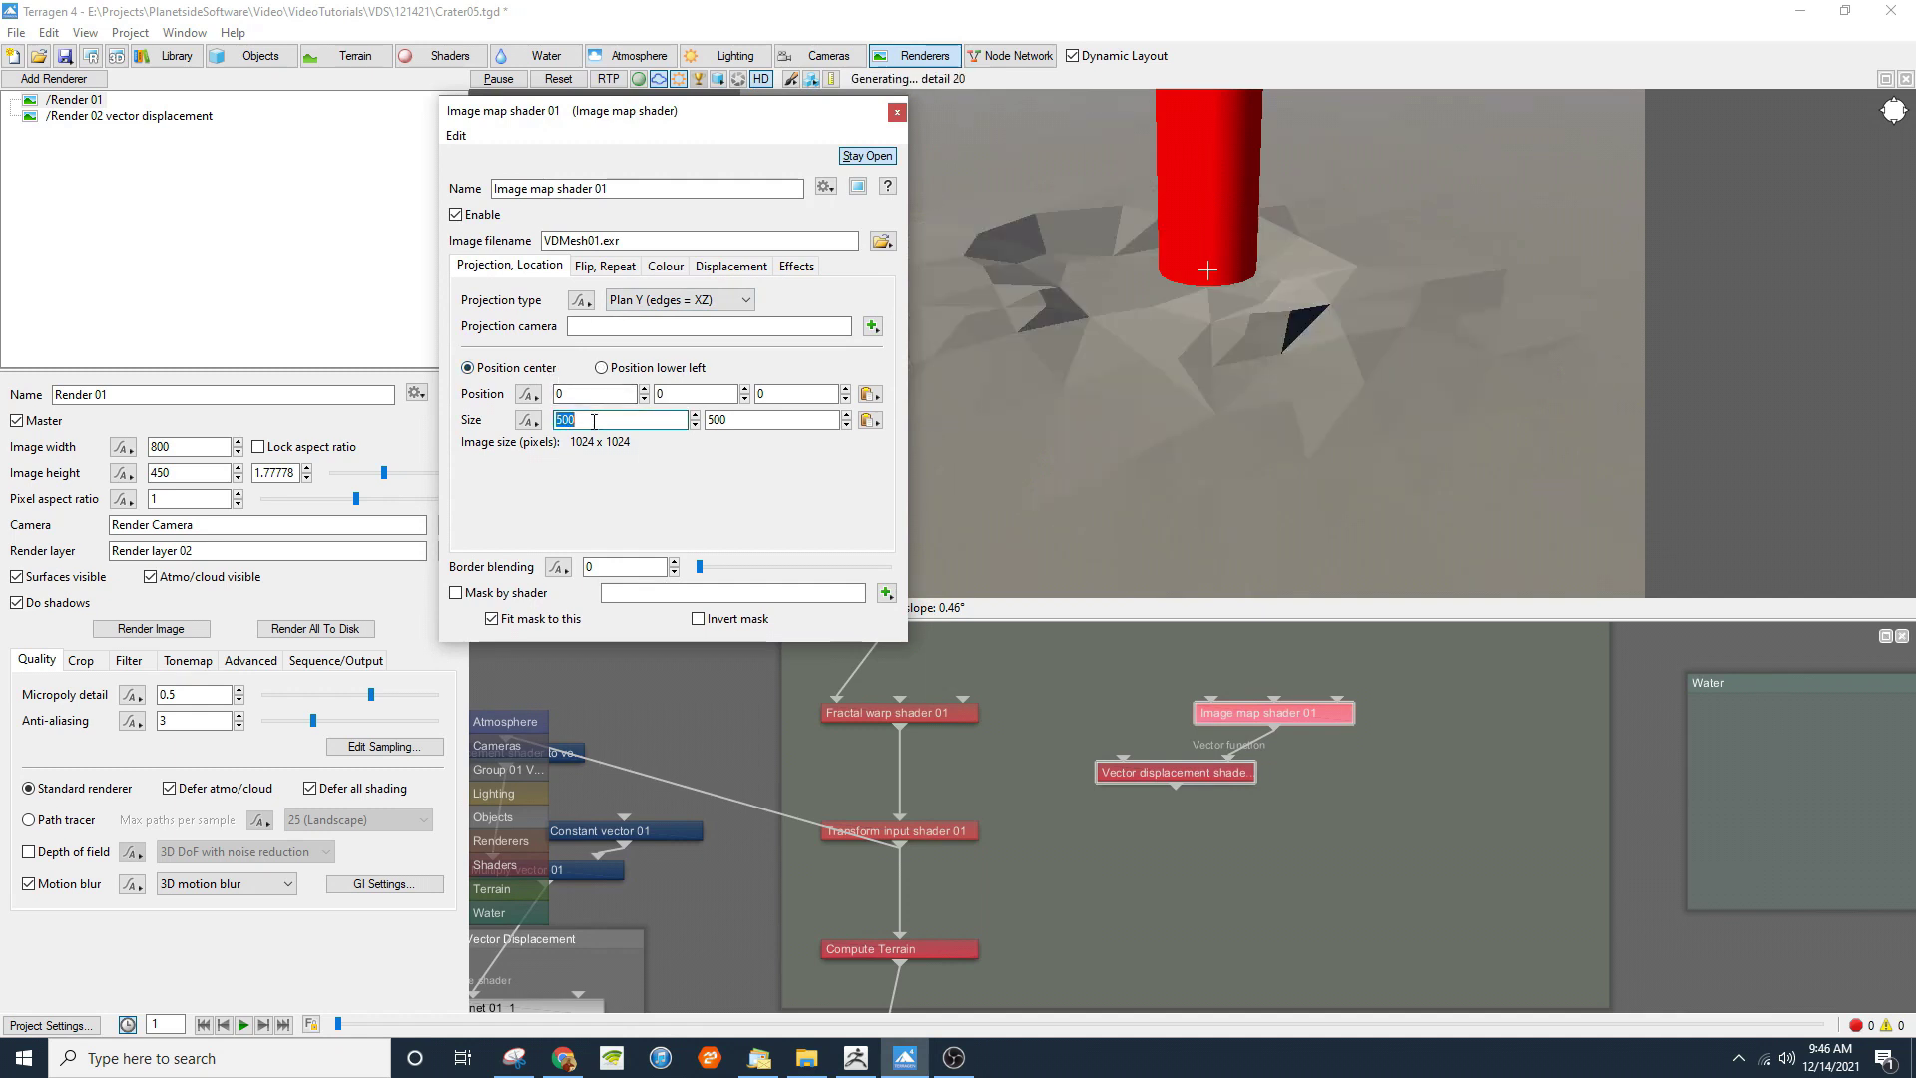
type("2000")
key("Tab")
type("2000")
left_click(663, 267)
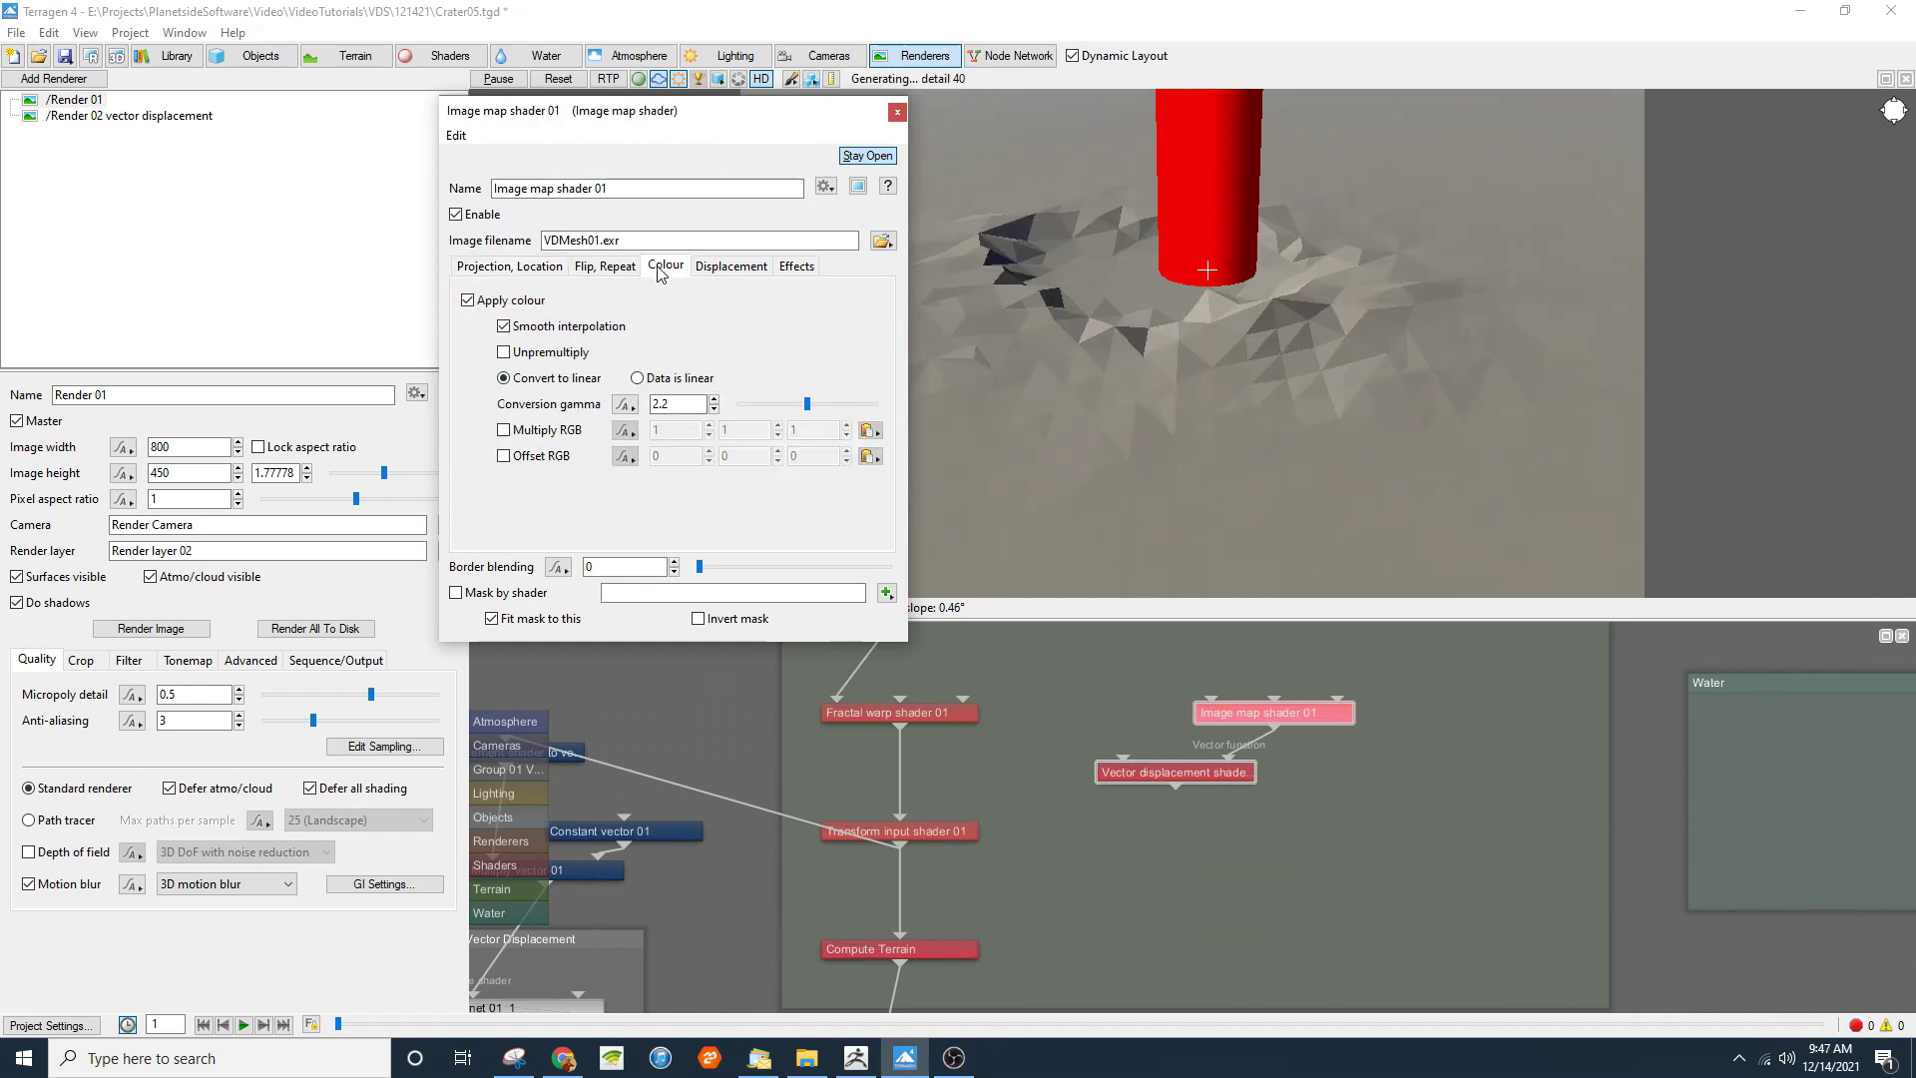
left_click(636, 378)
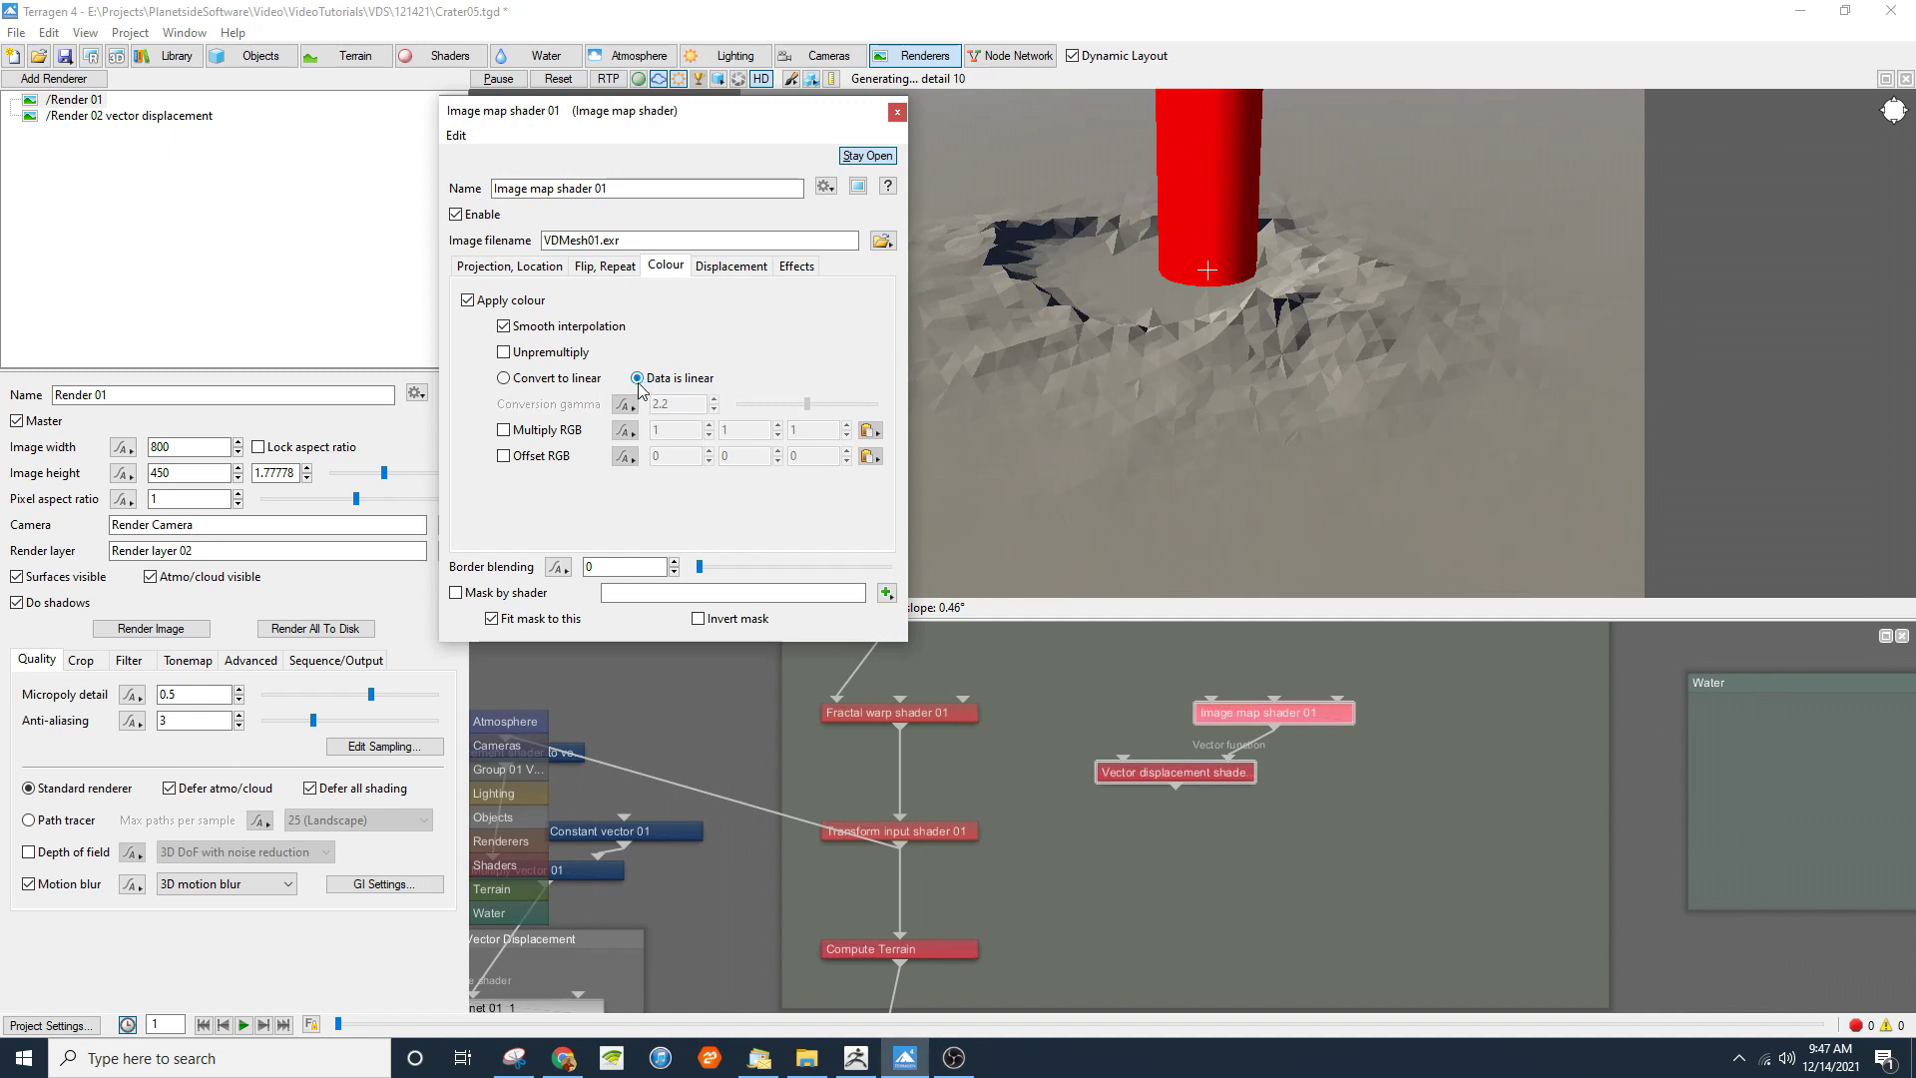
left_click(898, 111)
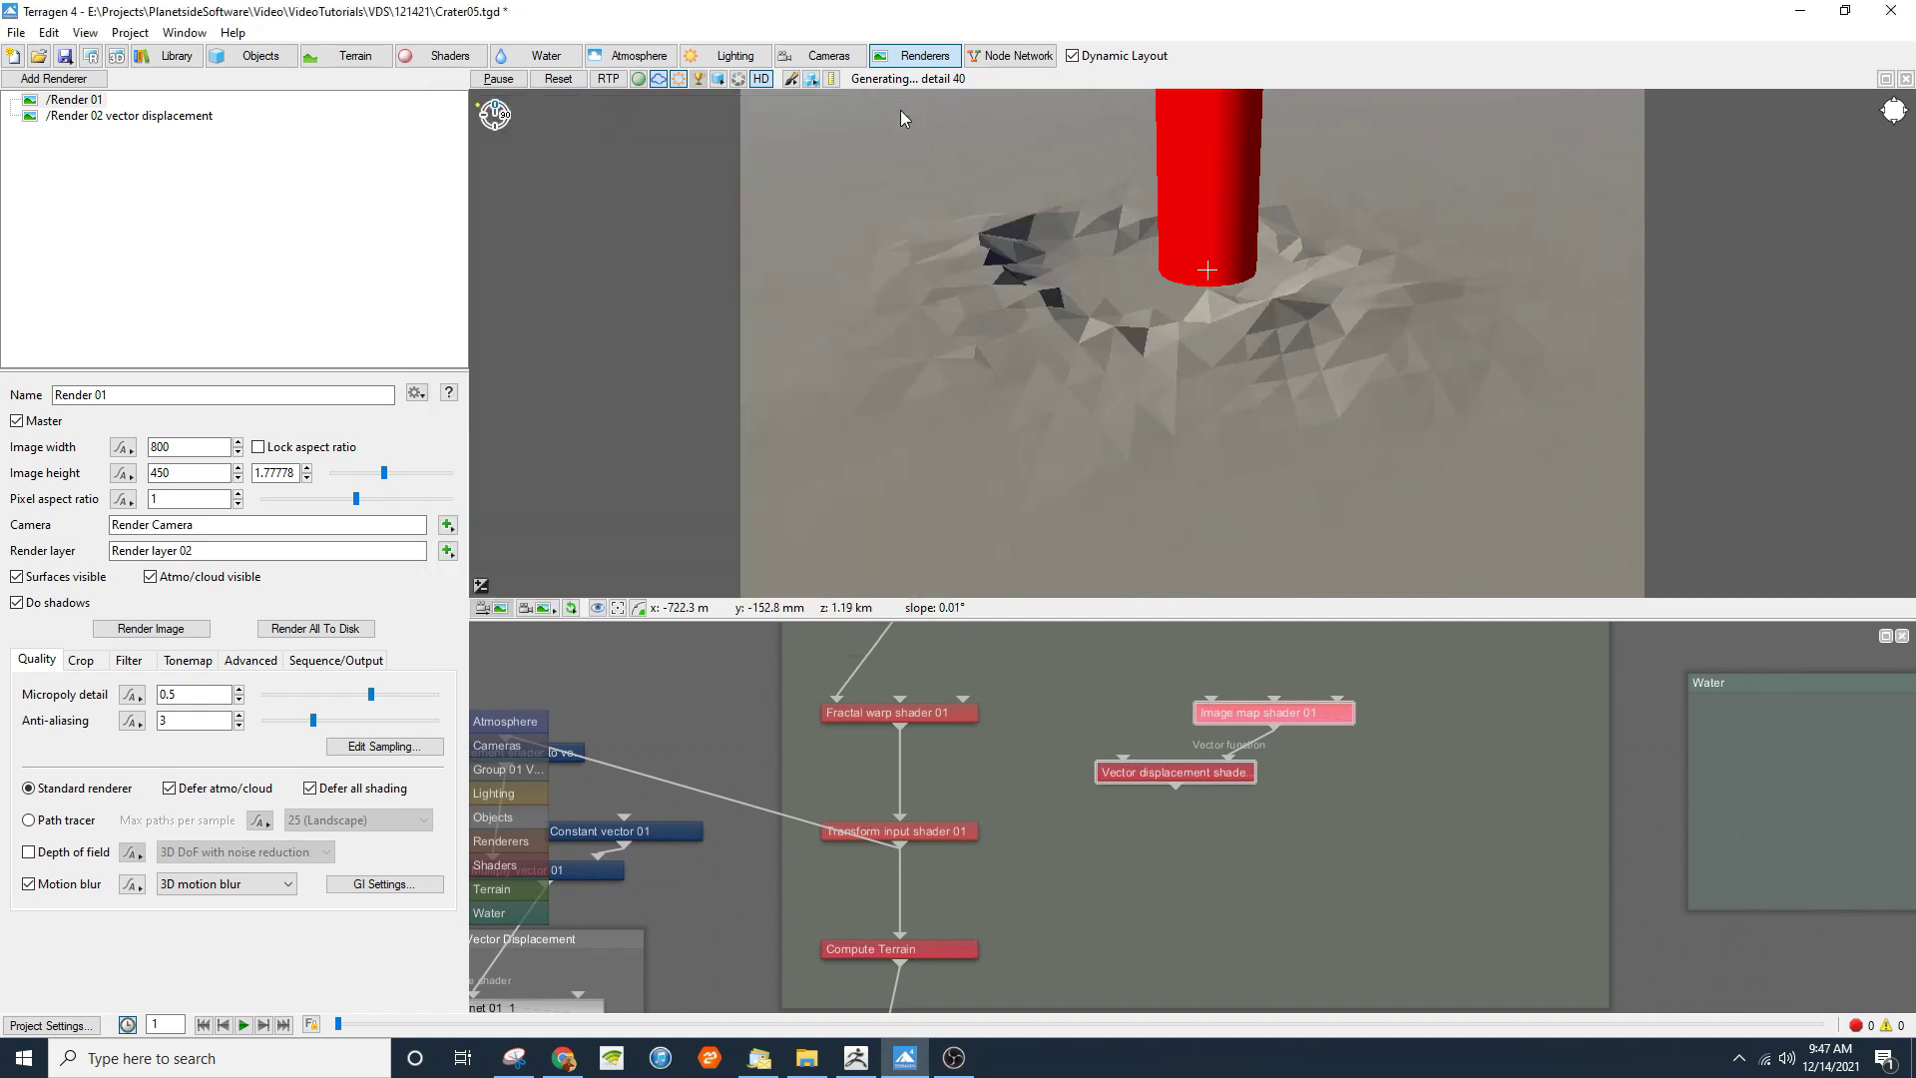
Step: Connect the vector displacement shader's output to the Compute Terrain input in place of the Transform input shader
scroll(1211, 806, "down", 1)
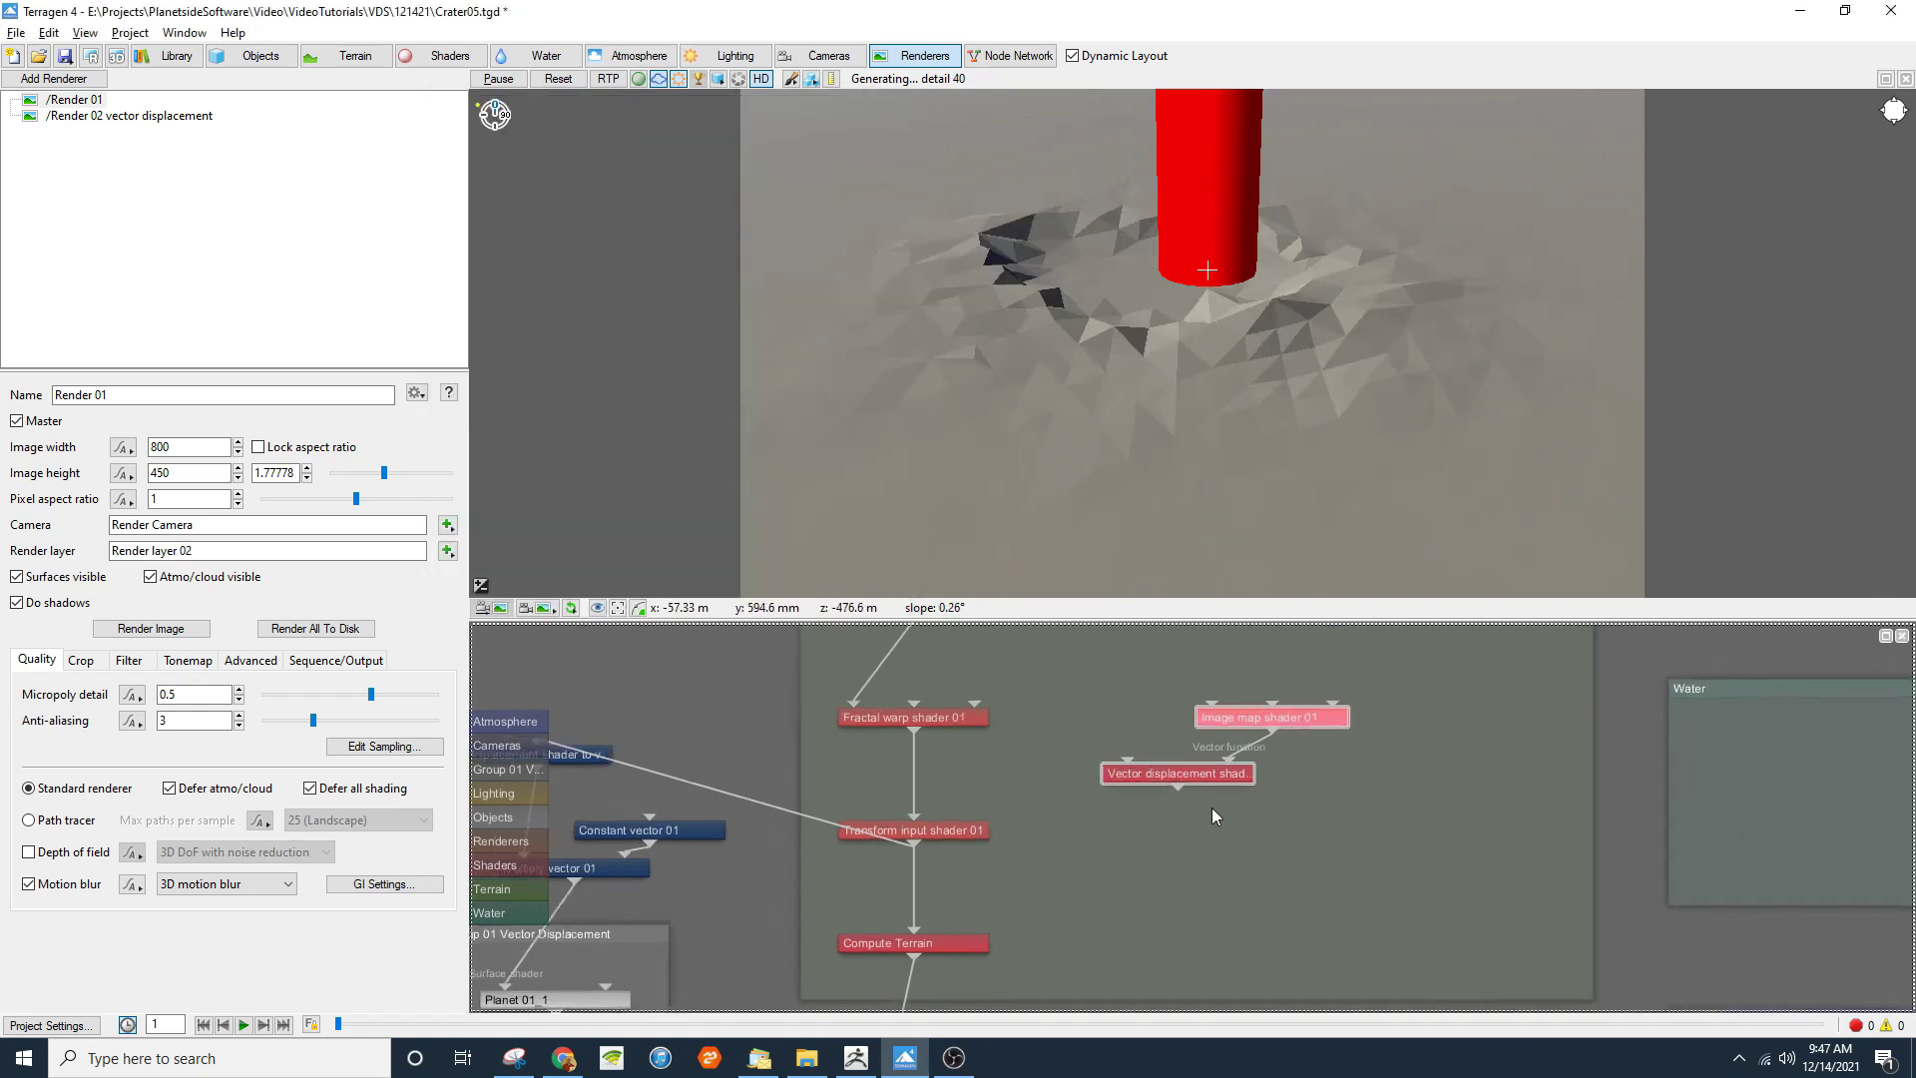
scroll(1212, 806, "down", 1)
left_click_drag(1182, 734, 950, 861)
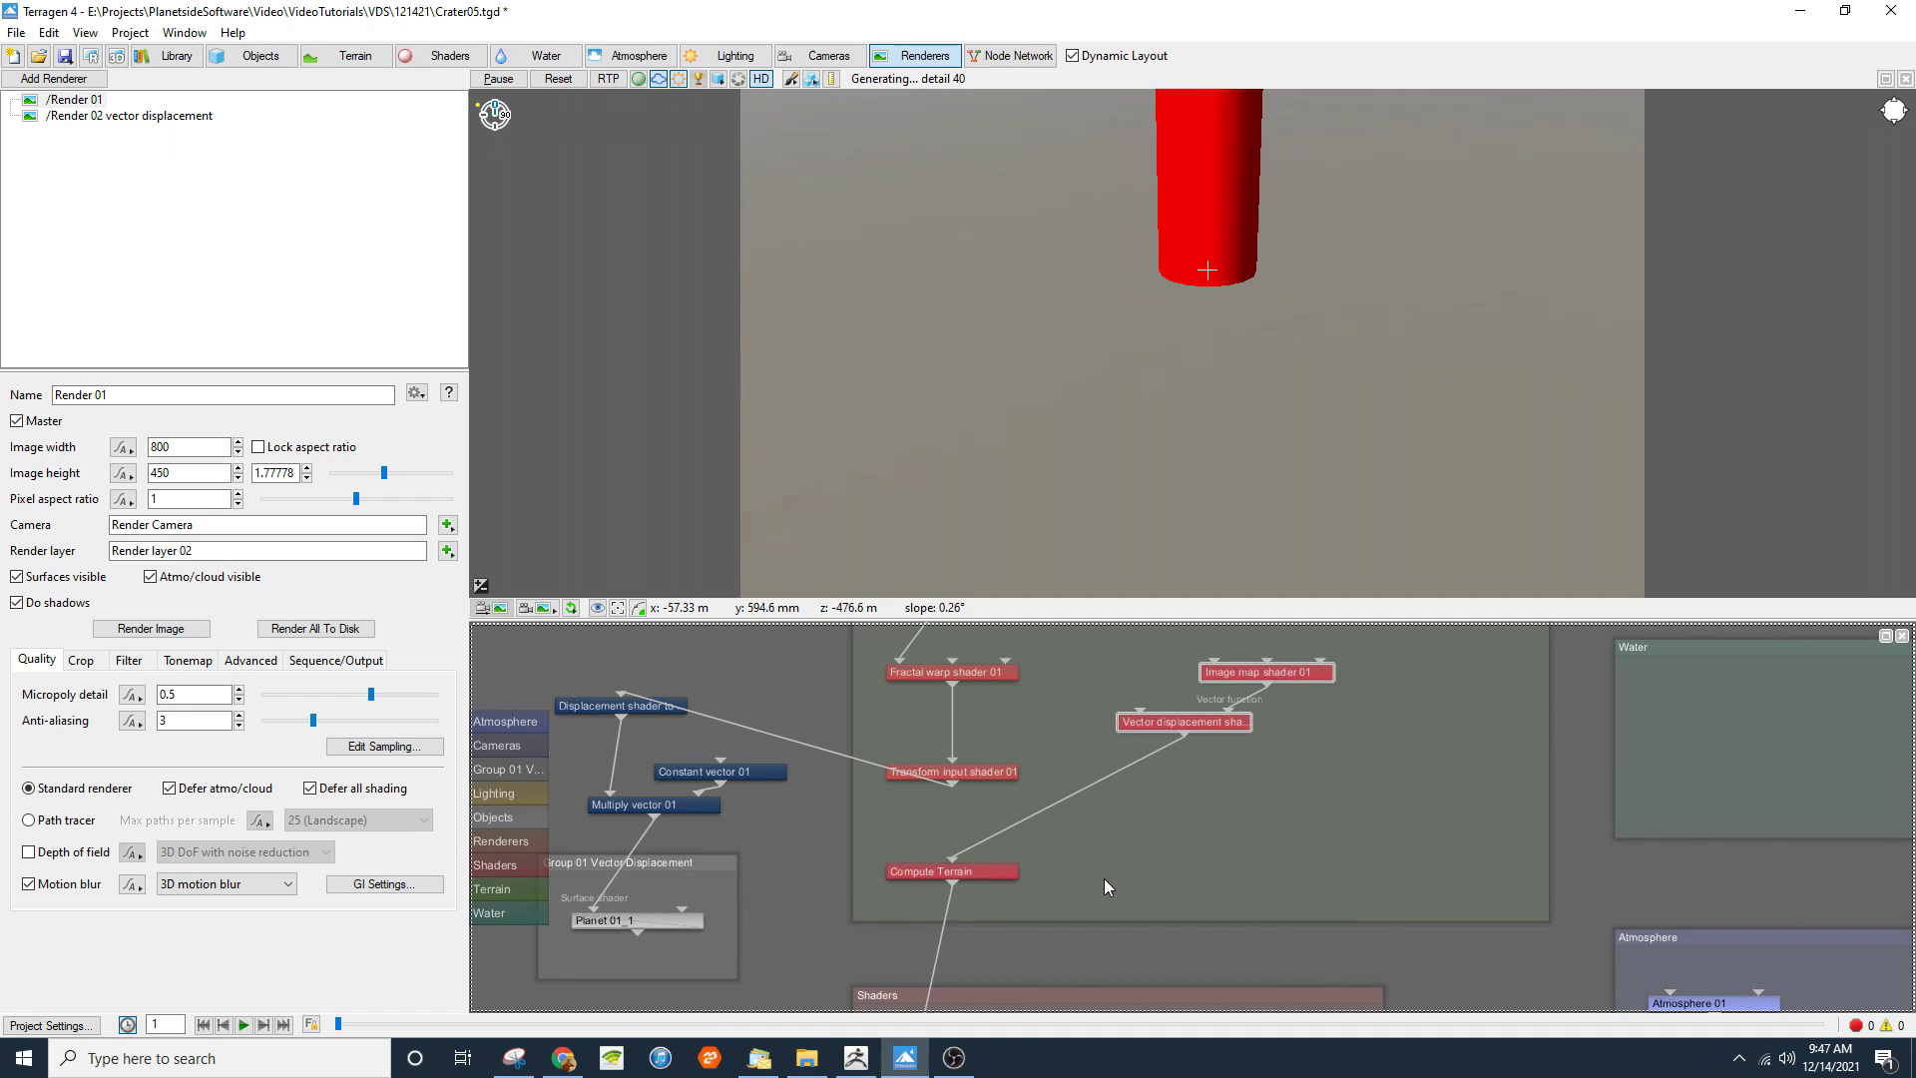
Step: Set the vector displacement shader's final multiplier to 1000
double_click(1189, 727)
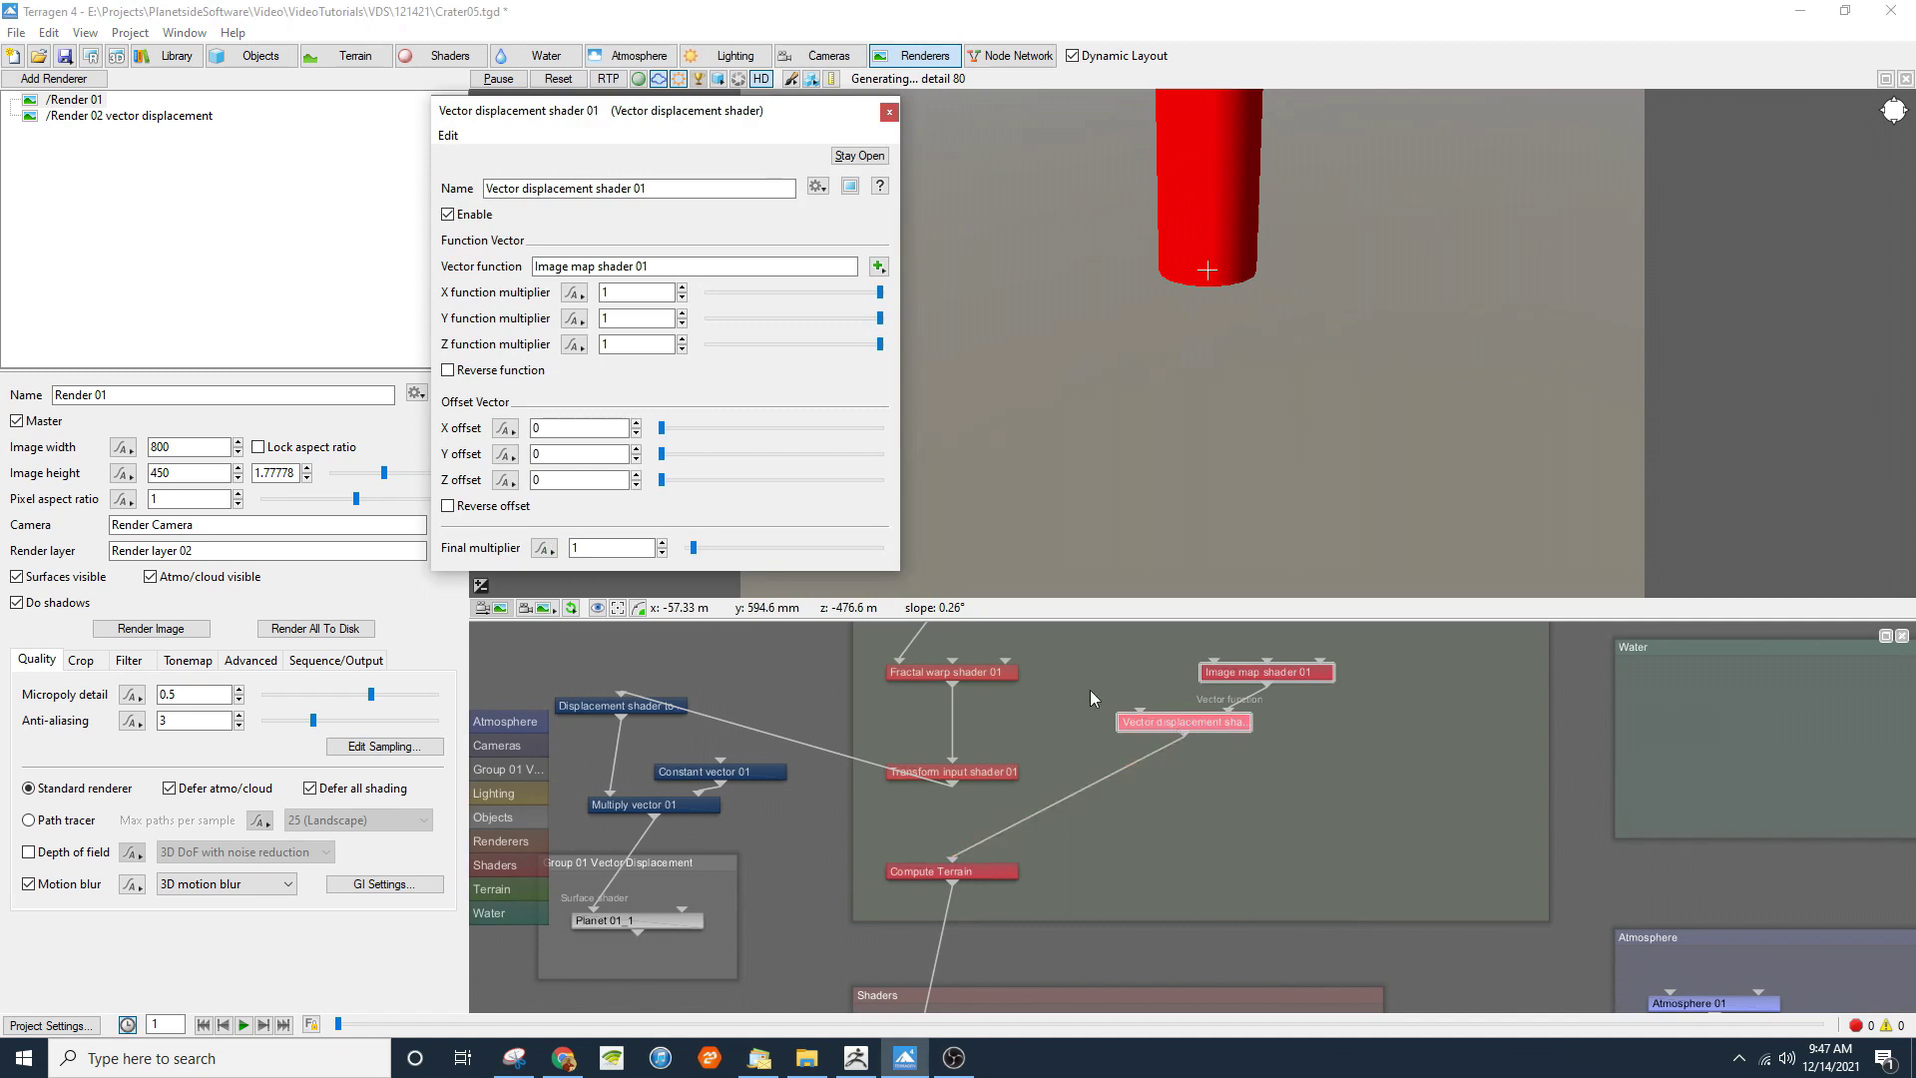
left_click(601, 552)
type("000")
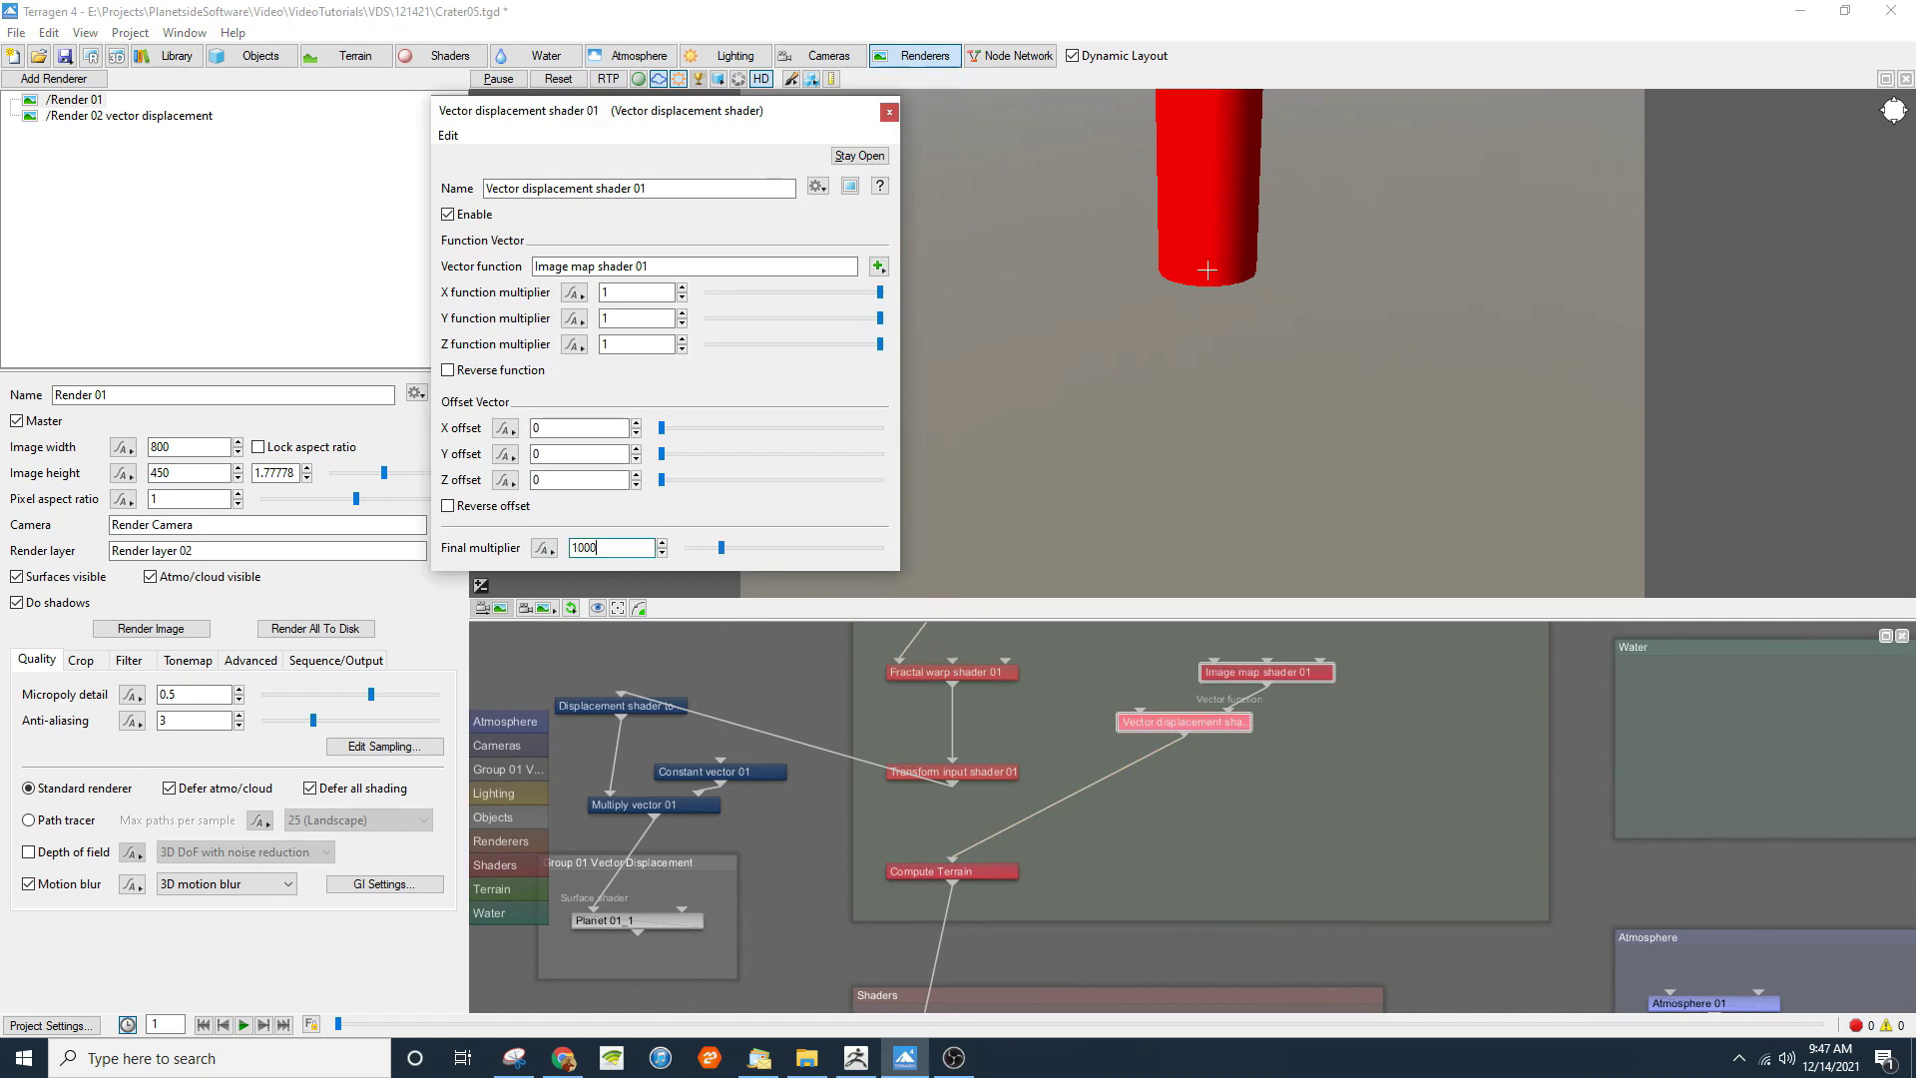
left_click(1207, 270)
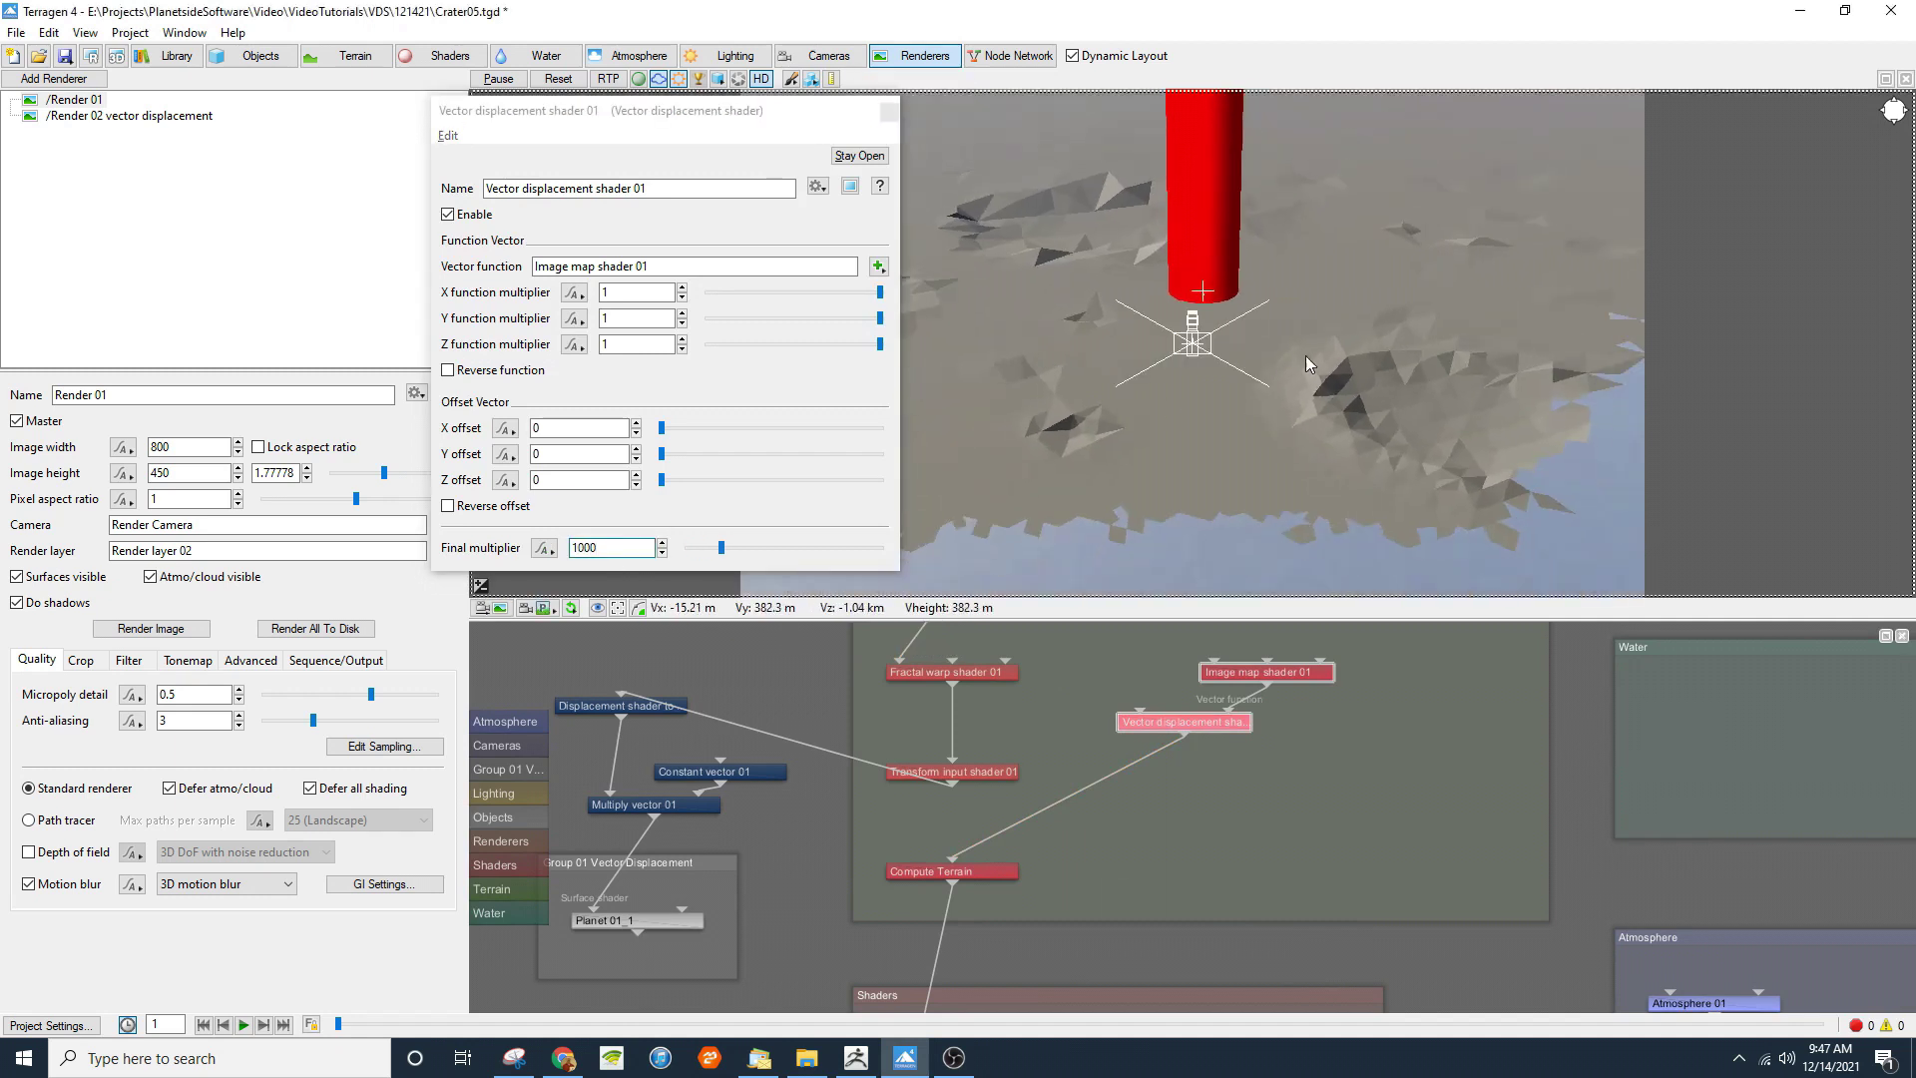
left_click(1104, 276)
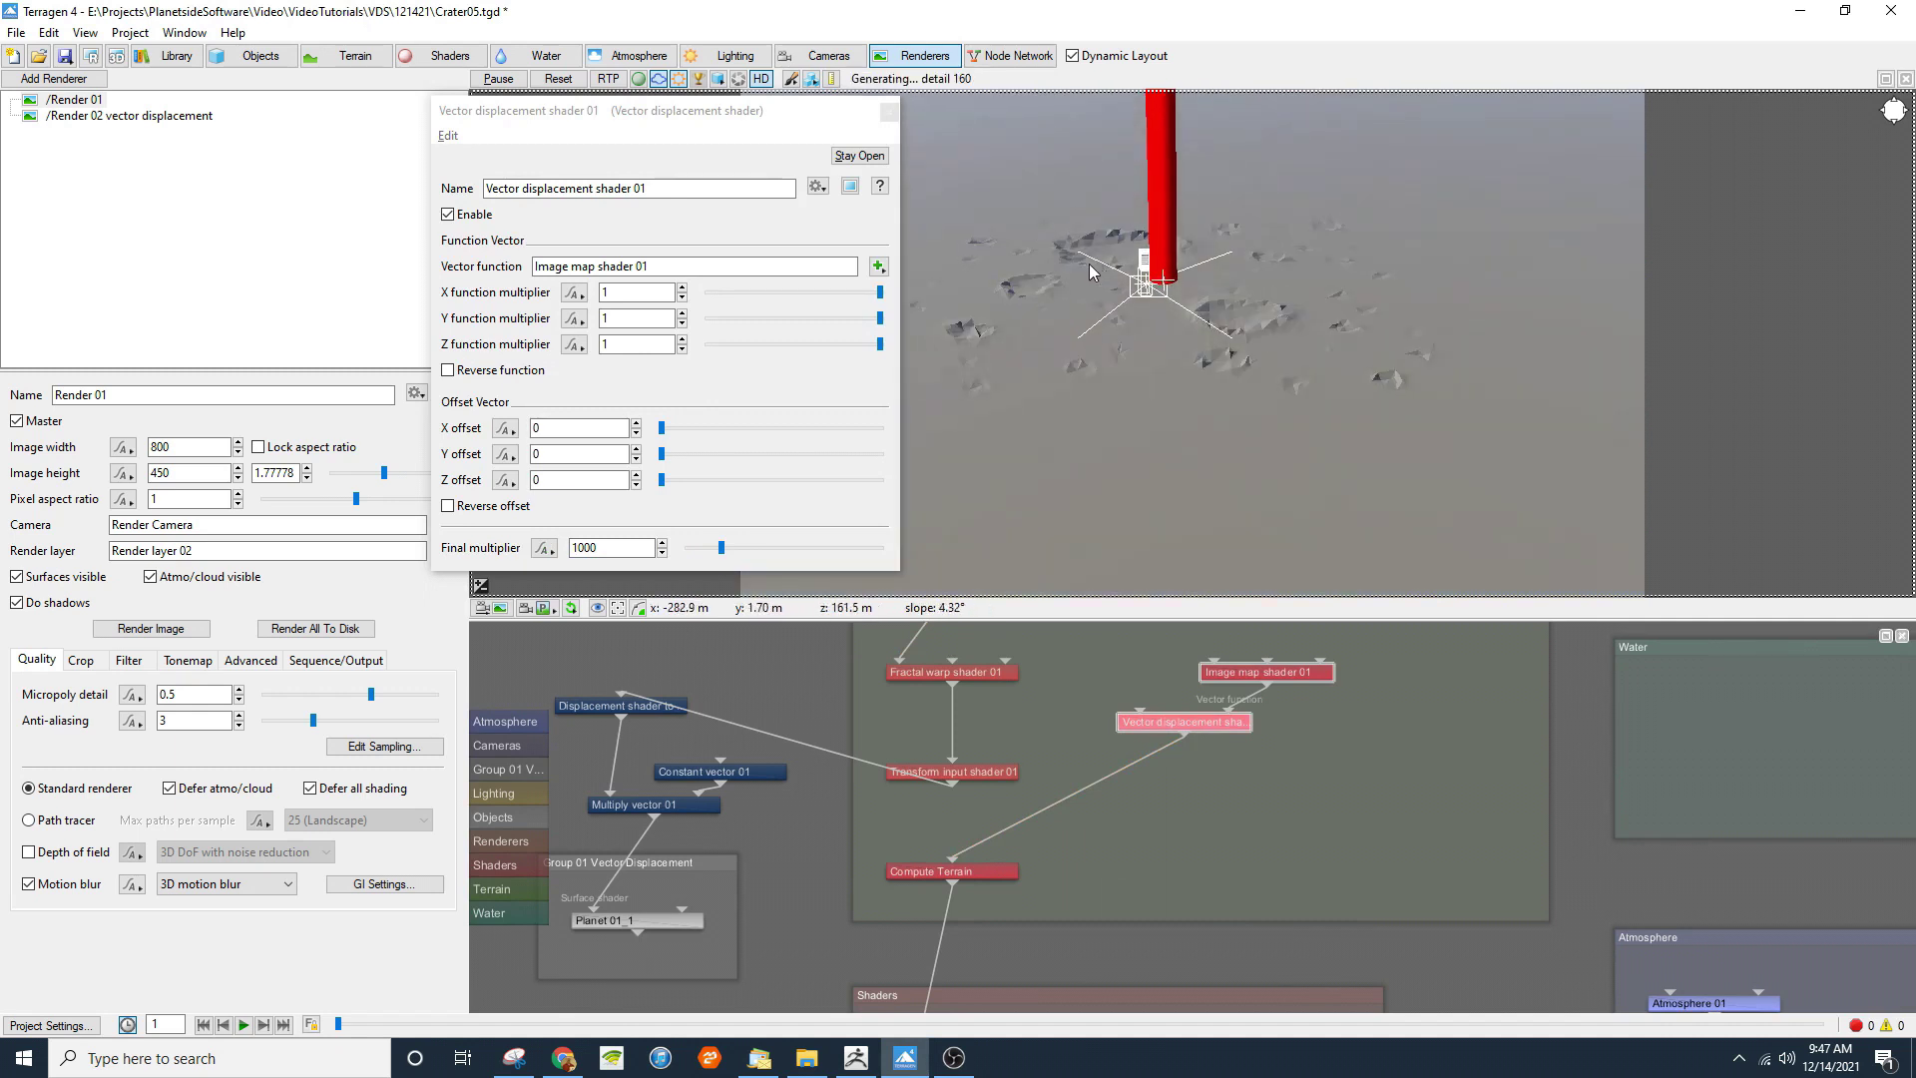
left_click(1092, 309)
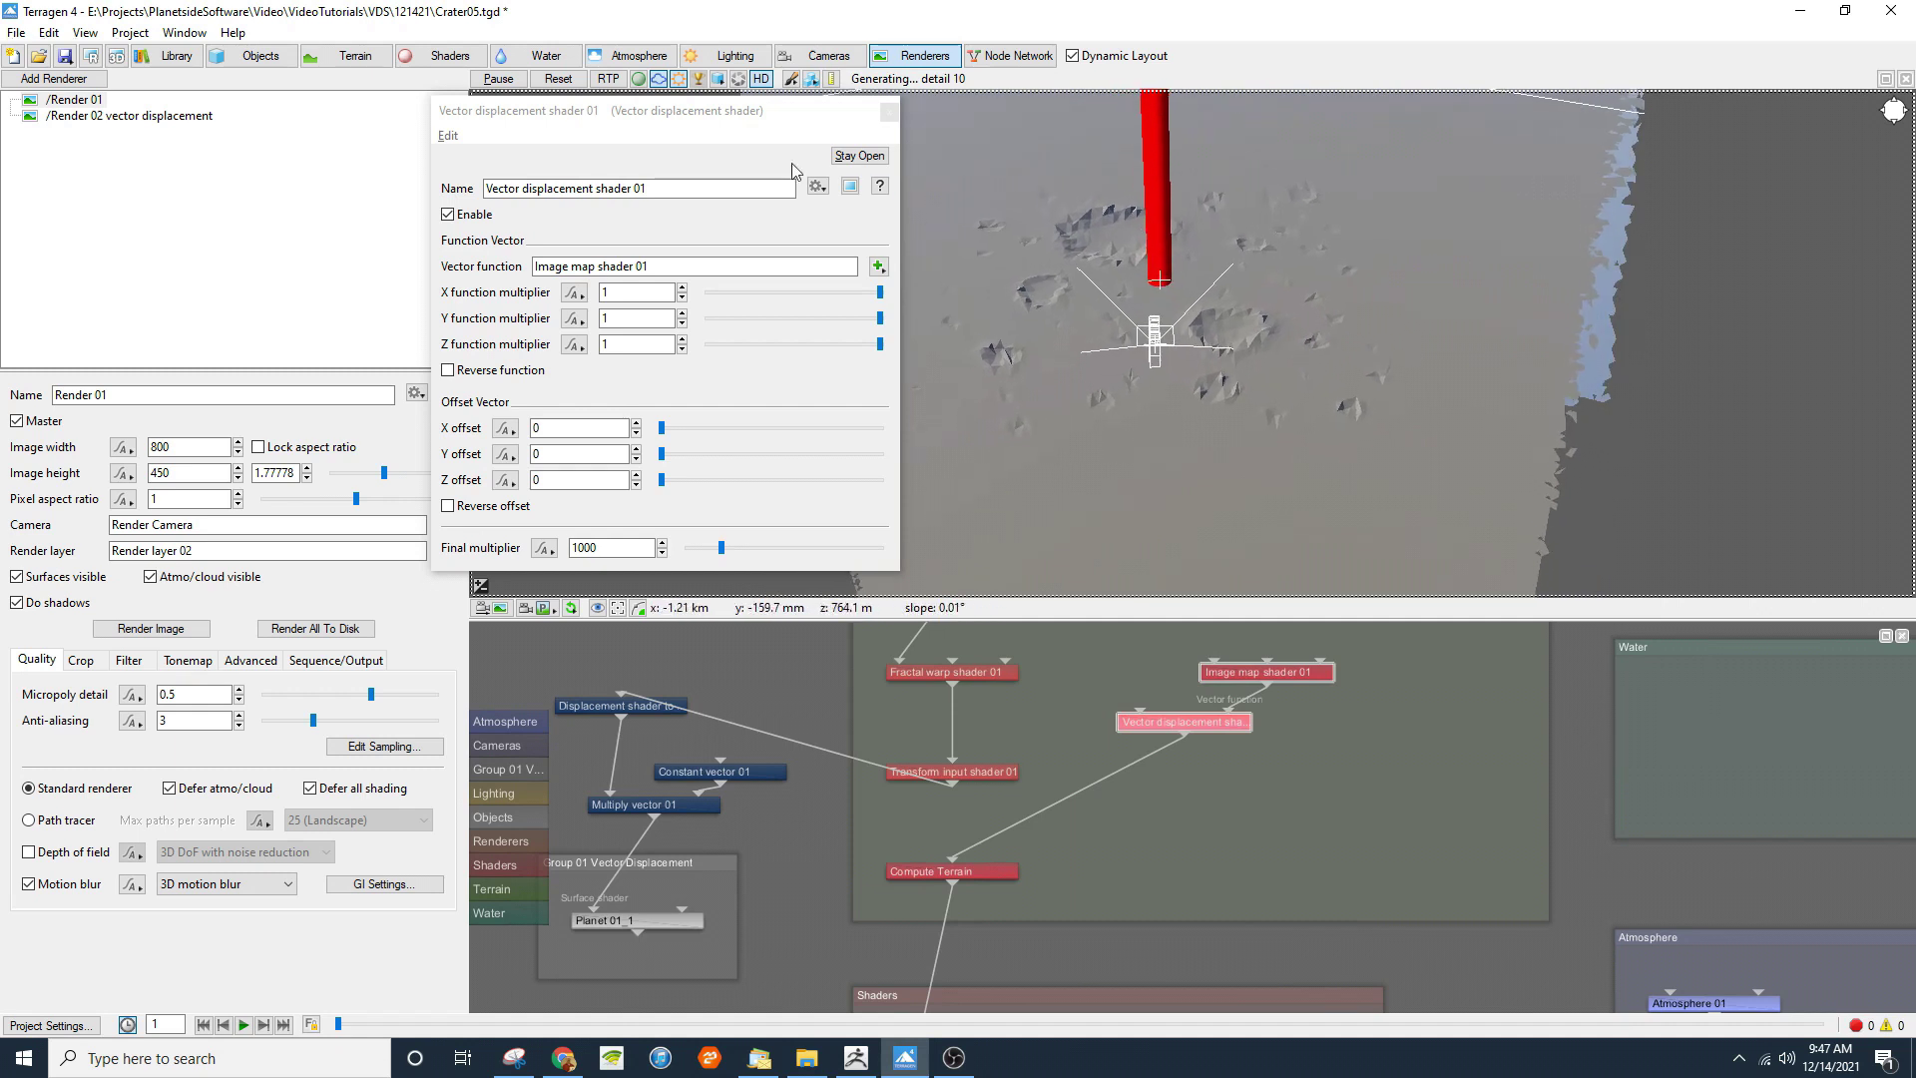
left_click_drag(767, 119, 600, 152)
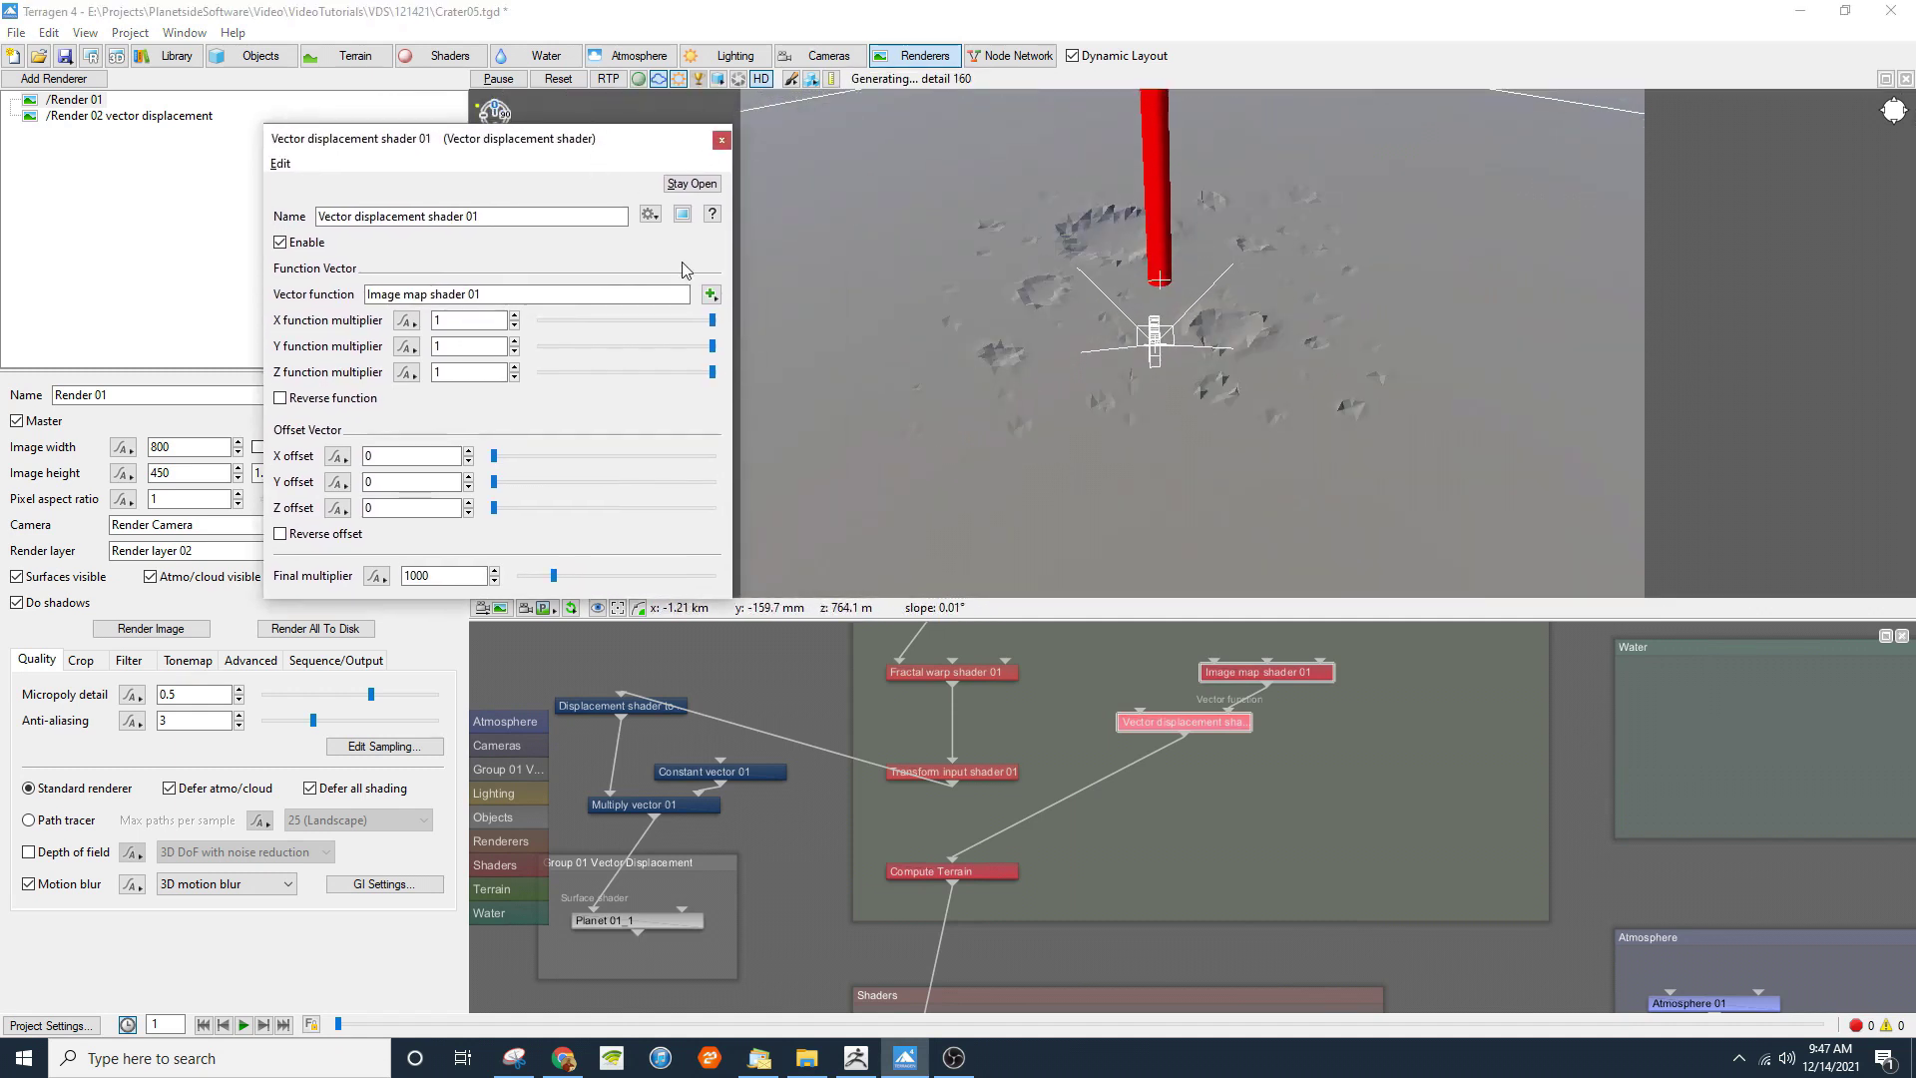
left_click(722, 140)
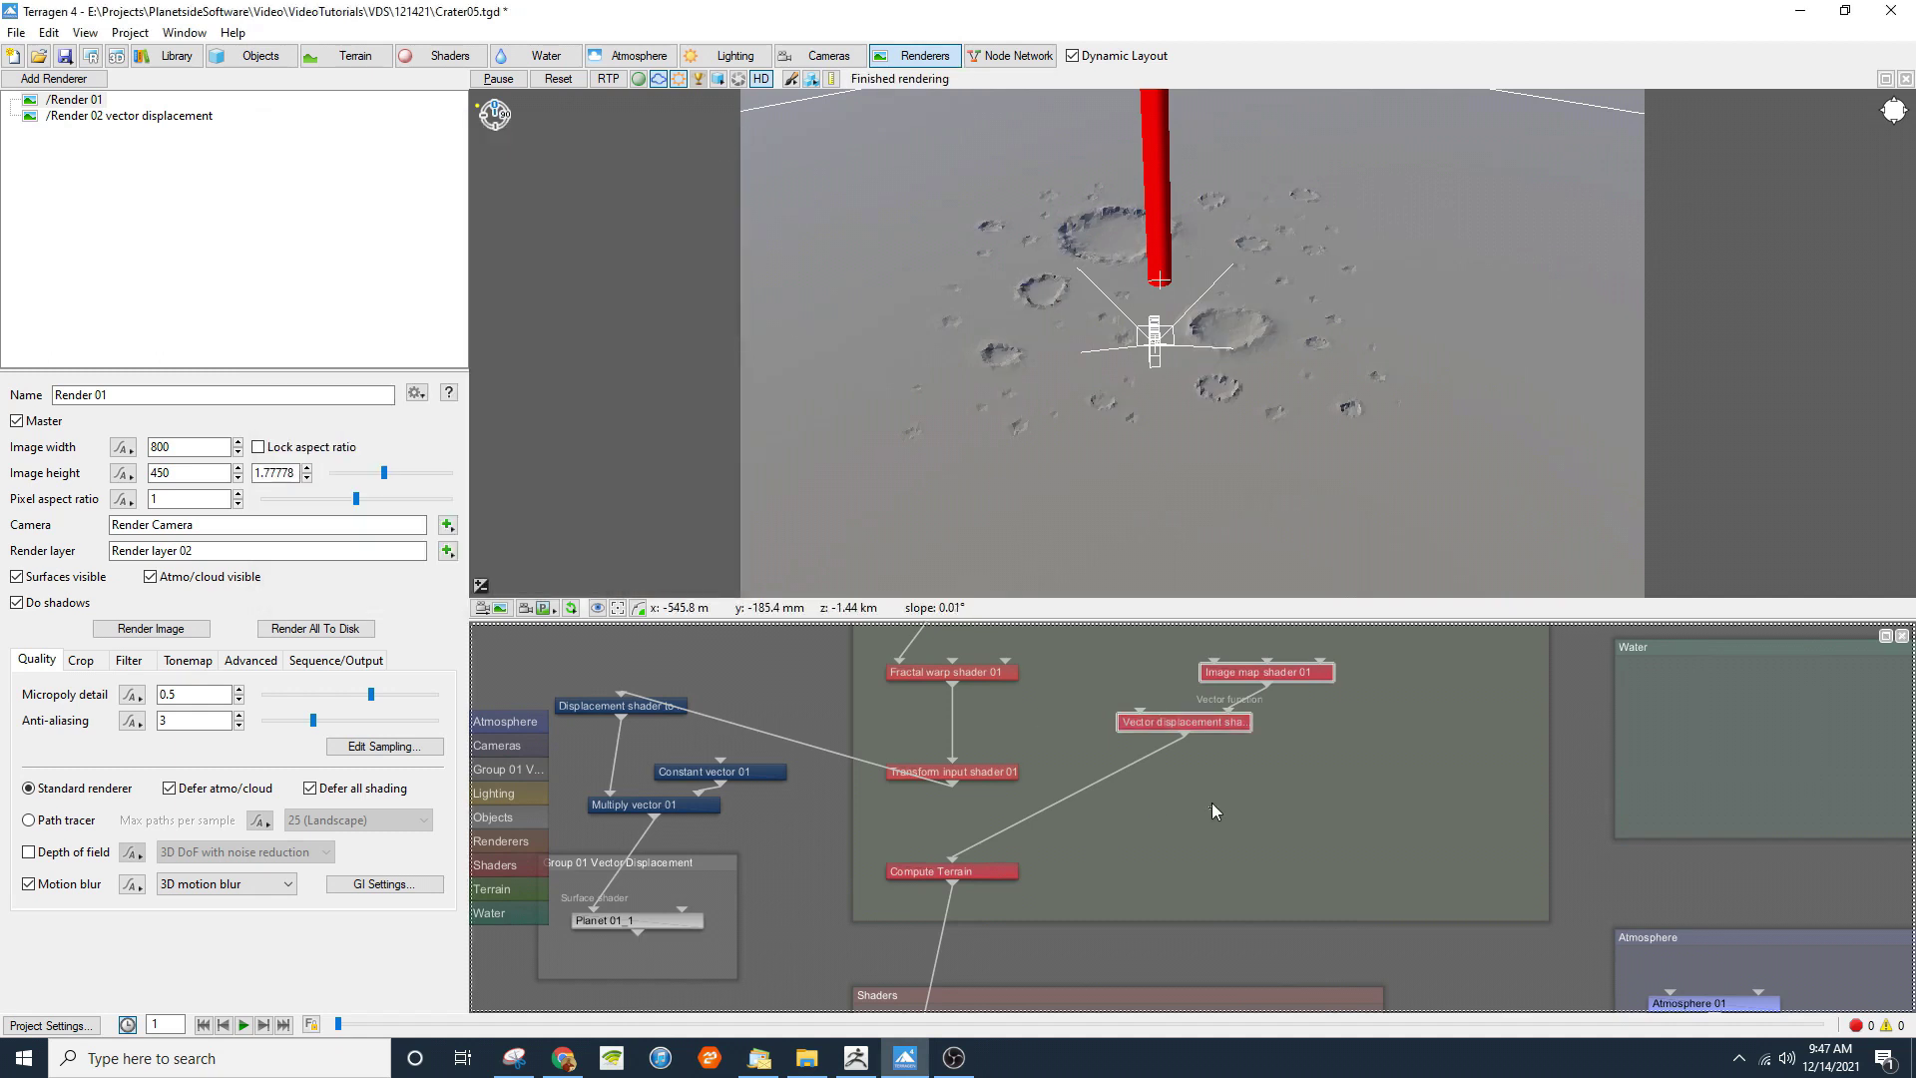
Step: Add a Shader array fed by the vector displacement shader, connect it to Compute Terrain and open its settings
key("Tab")
key("Down")
key("Down")
key("Down")
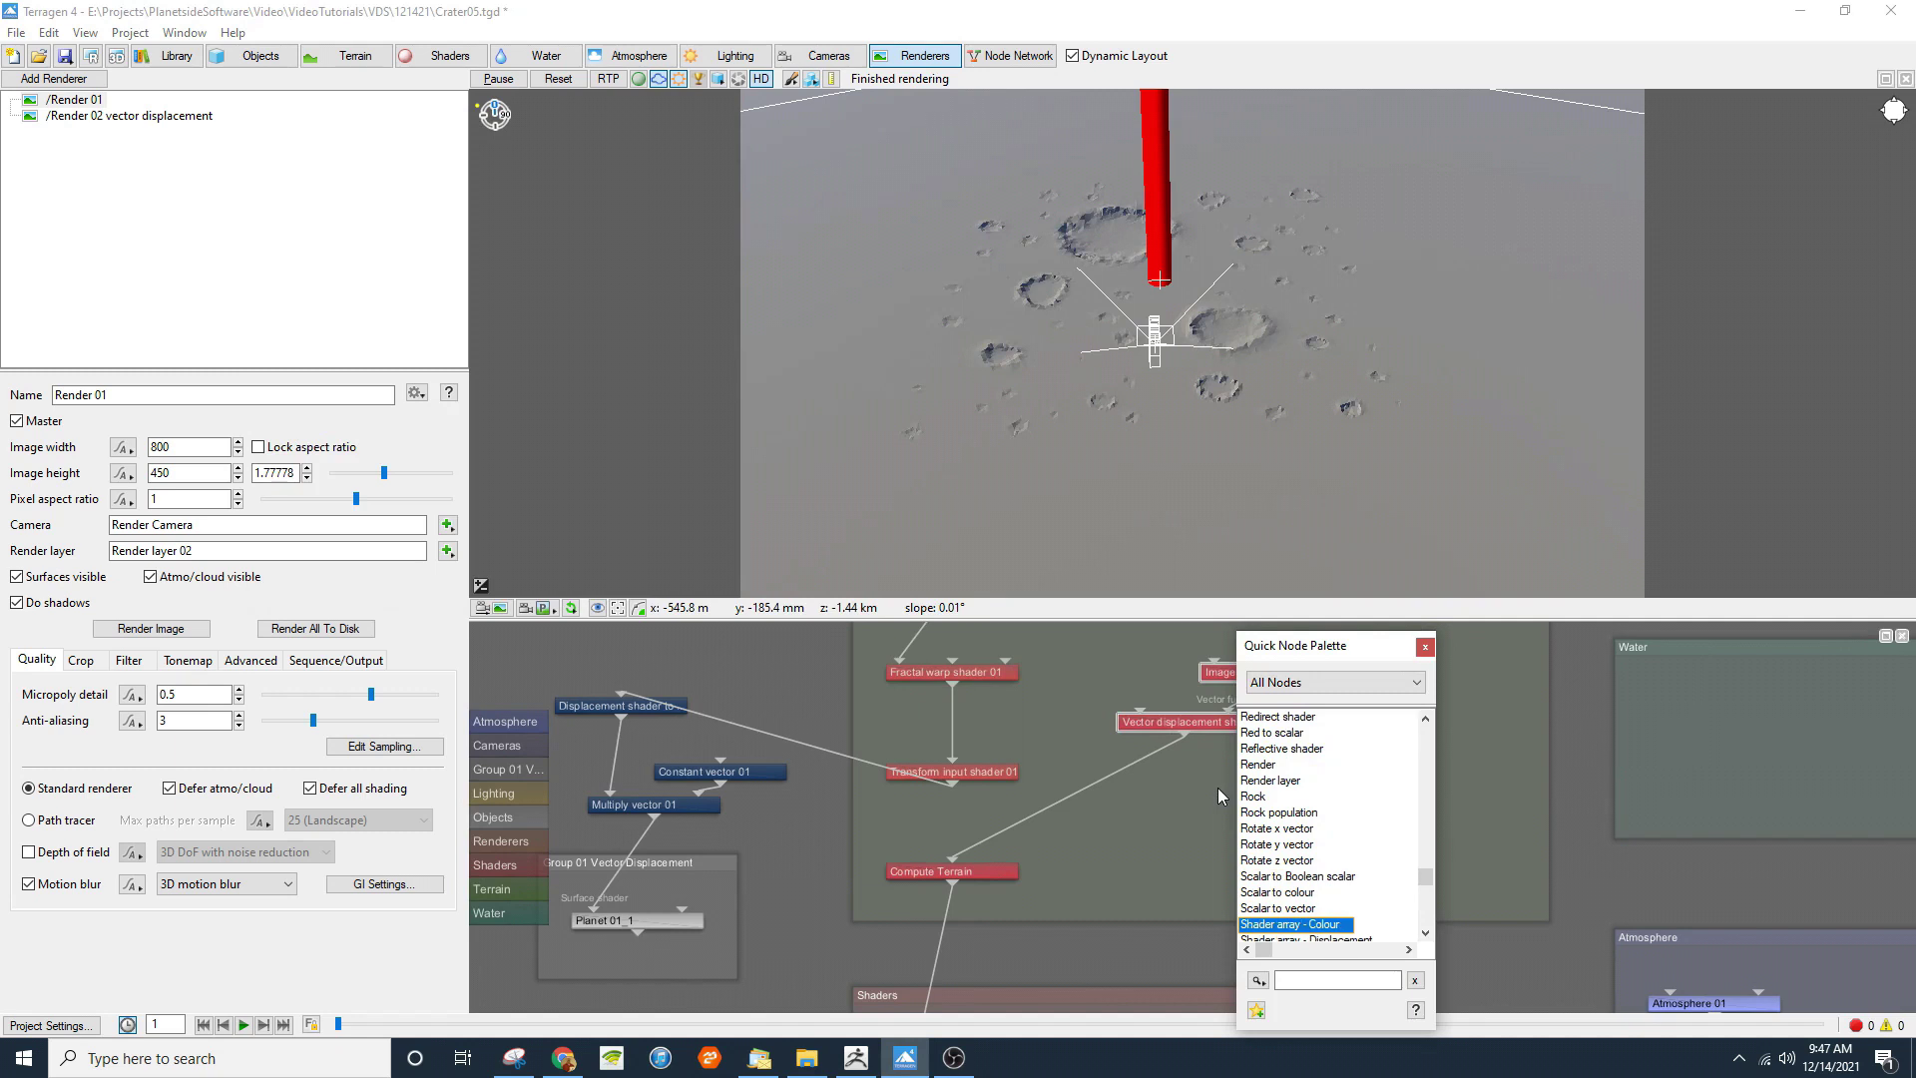
key("Return")
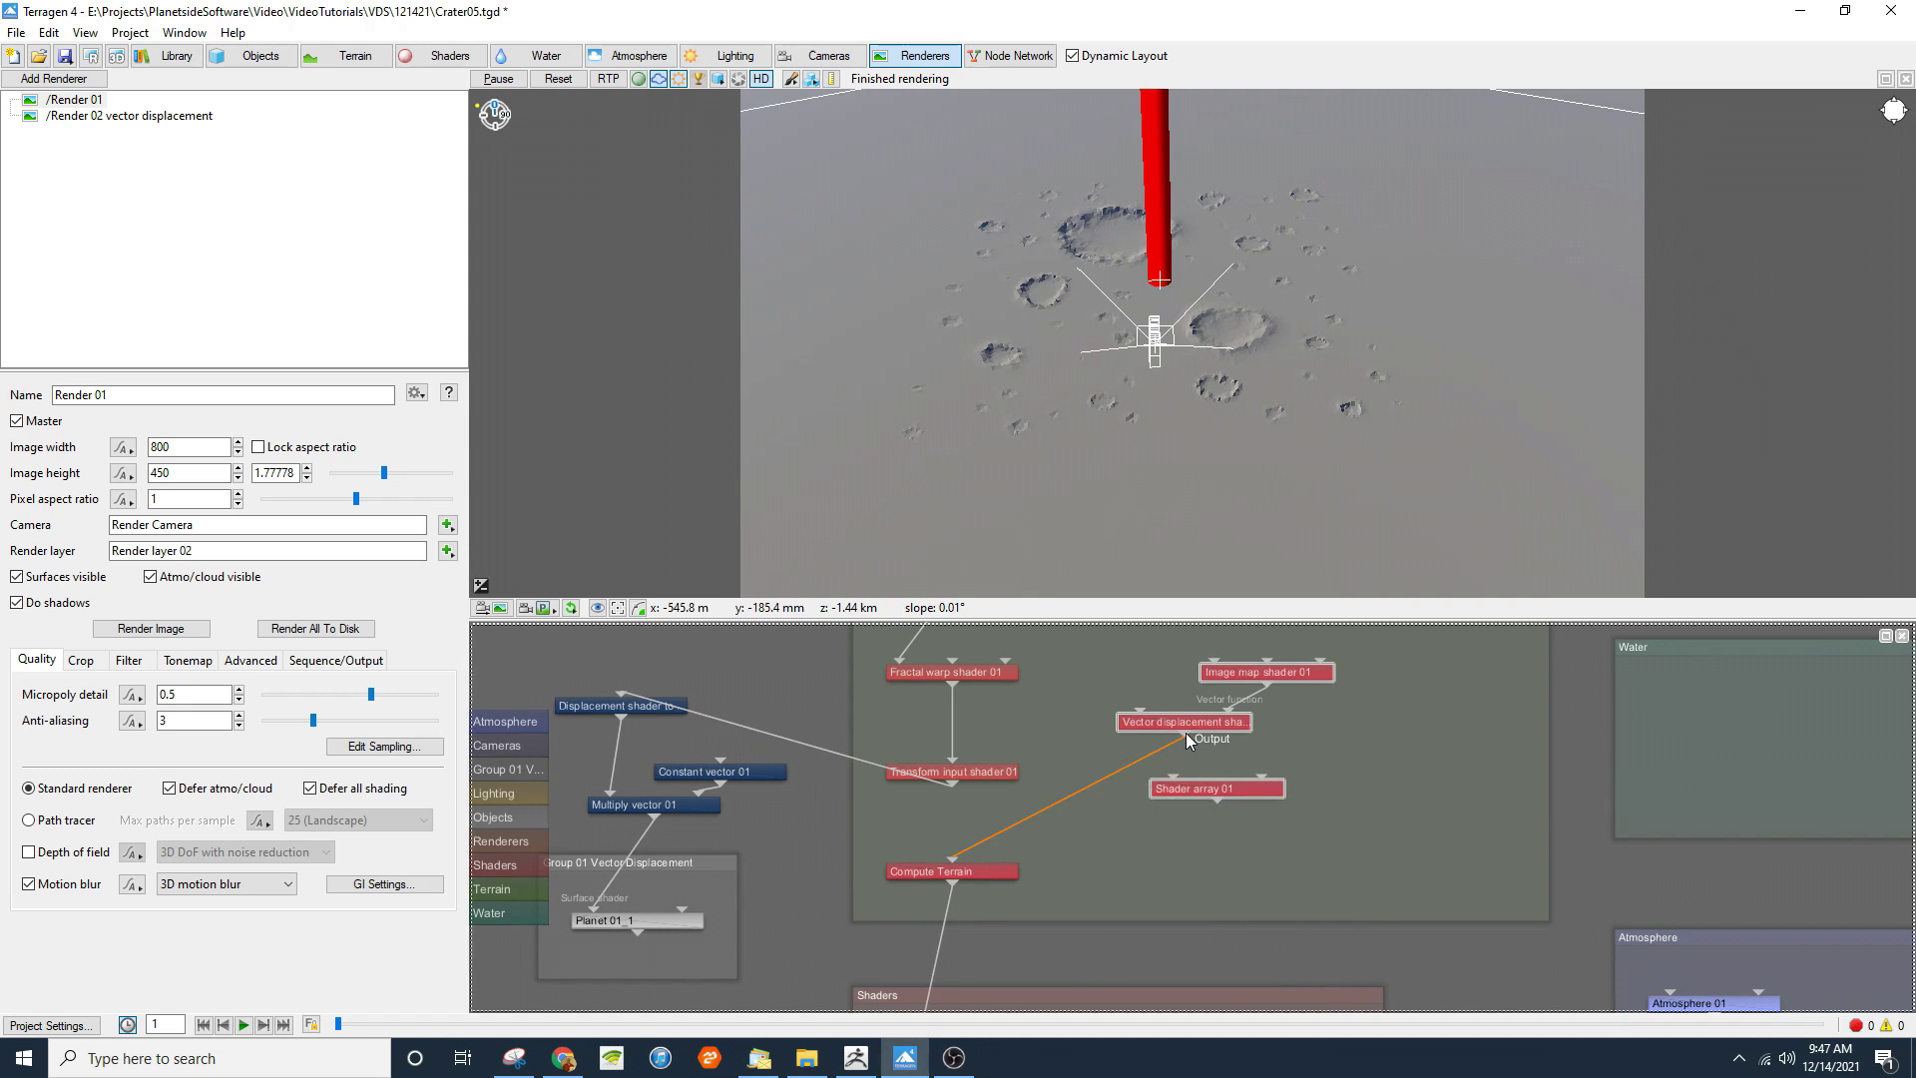
left_click_drag(1185, 733, 952, 860)
double_click(1202, 792)
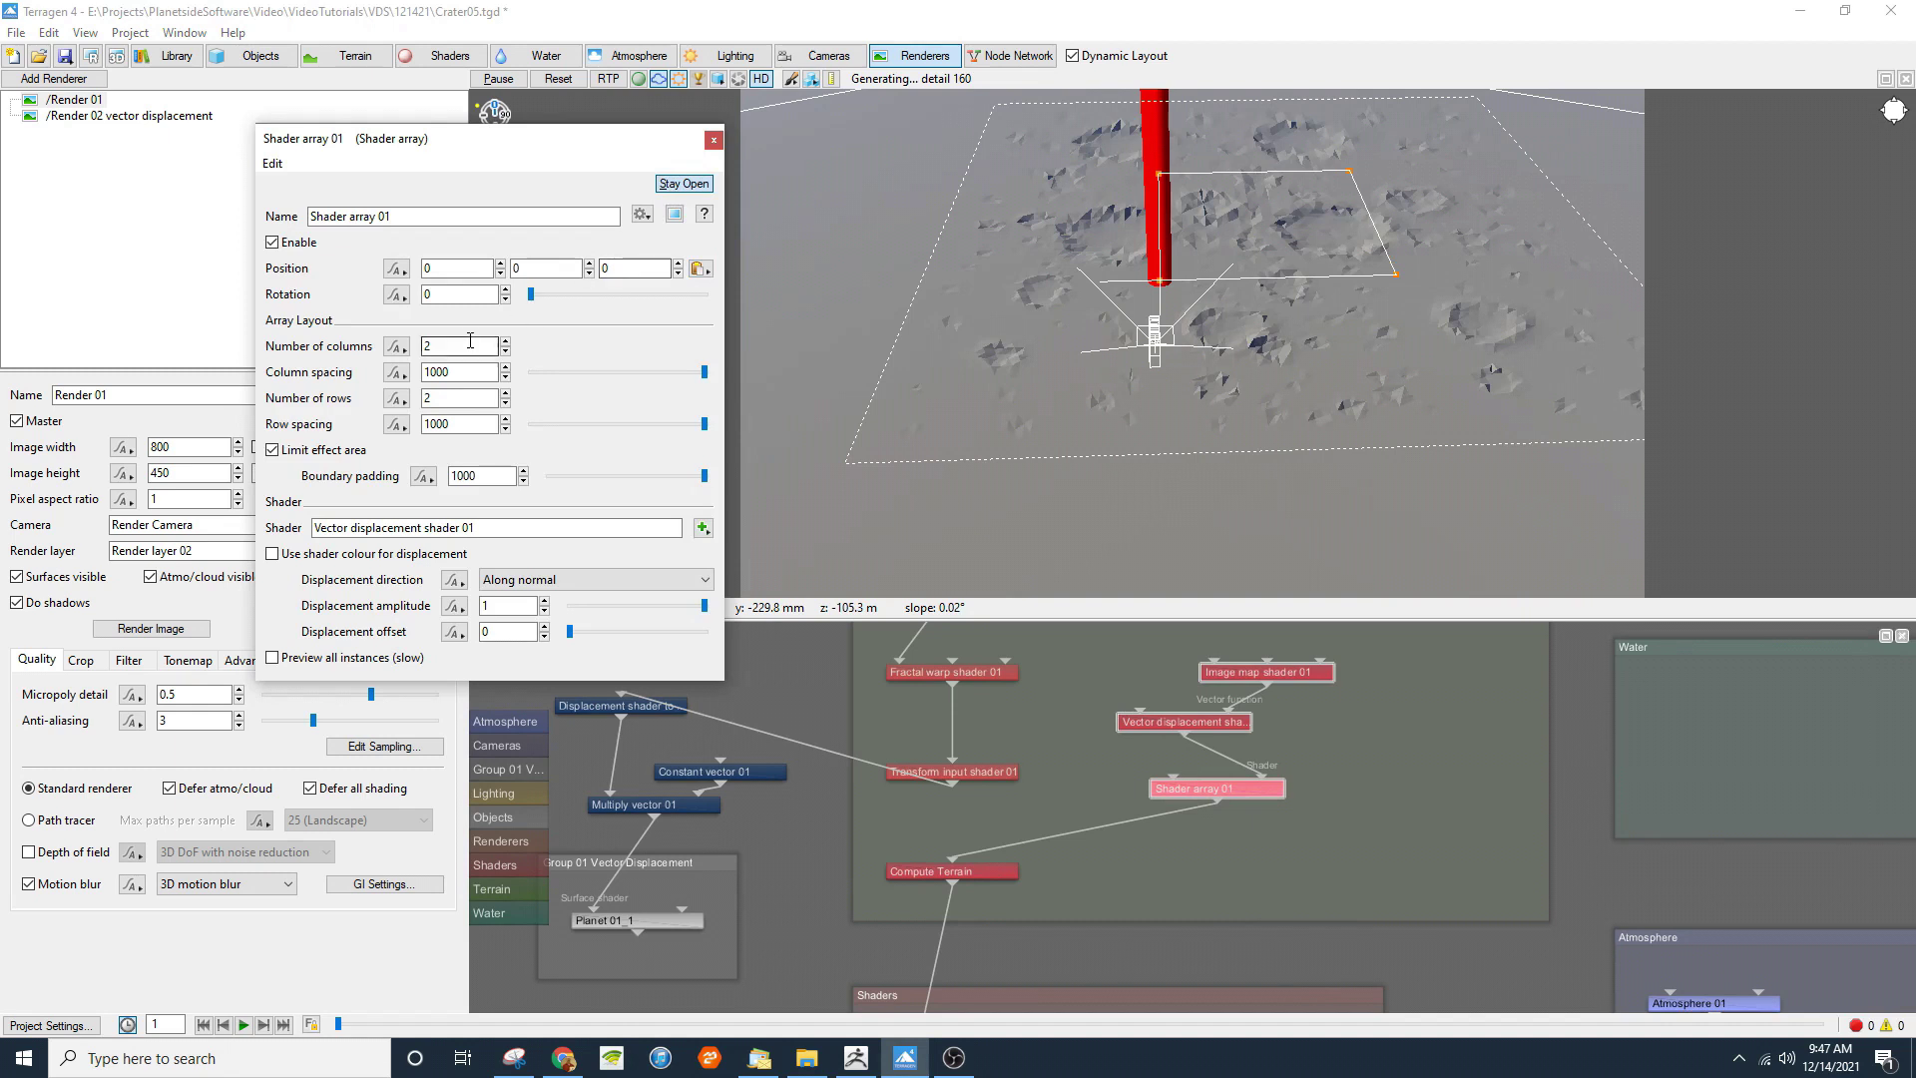
Step: Set the shader array to 4 columns and 4 rows, with column and row spacing both at 2000
double_click(465, 346)
type("4")
key("Tab")
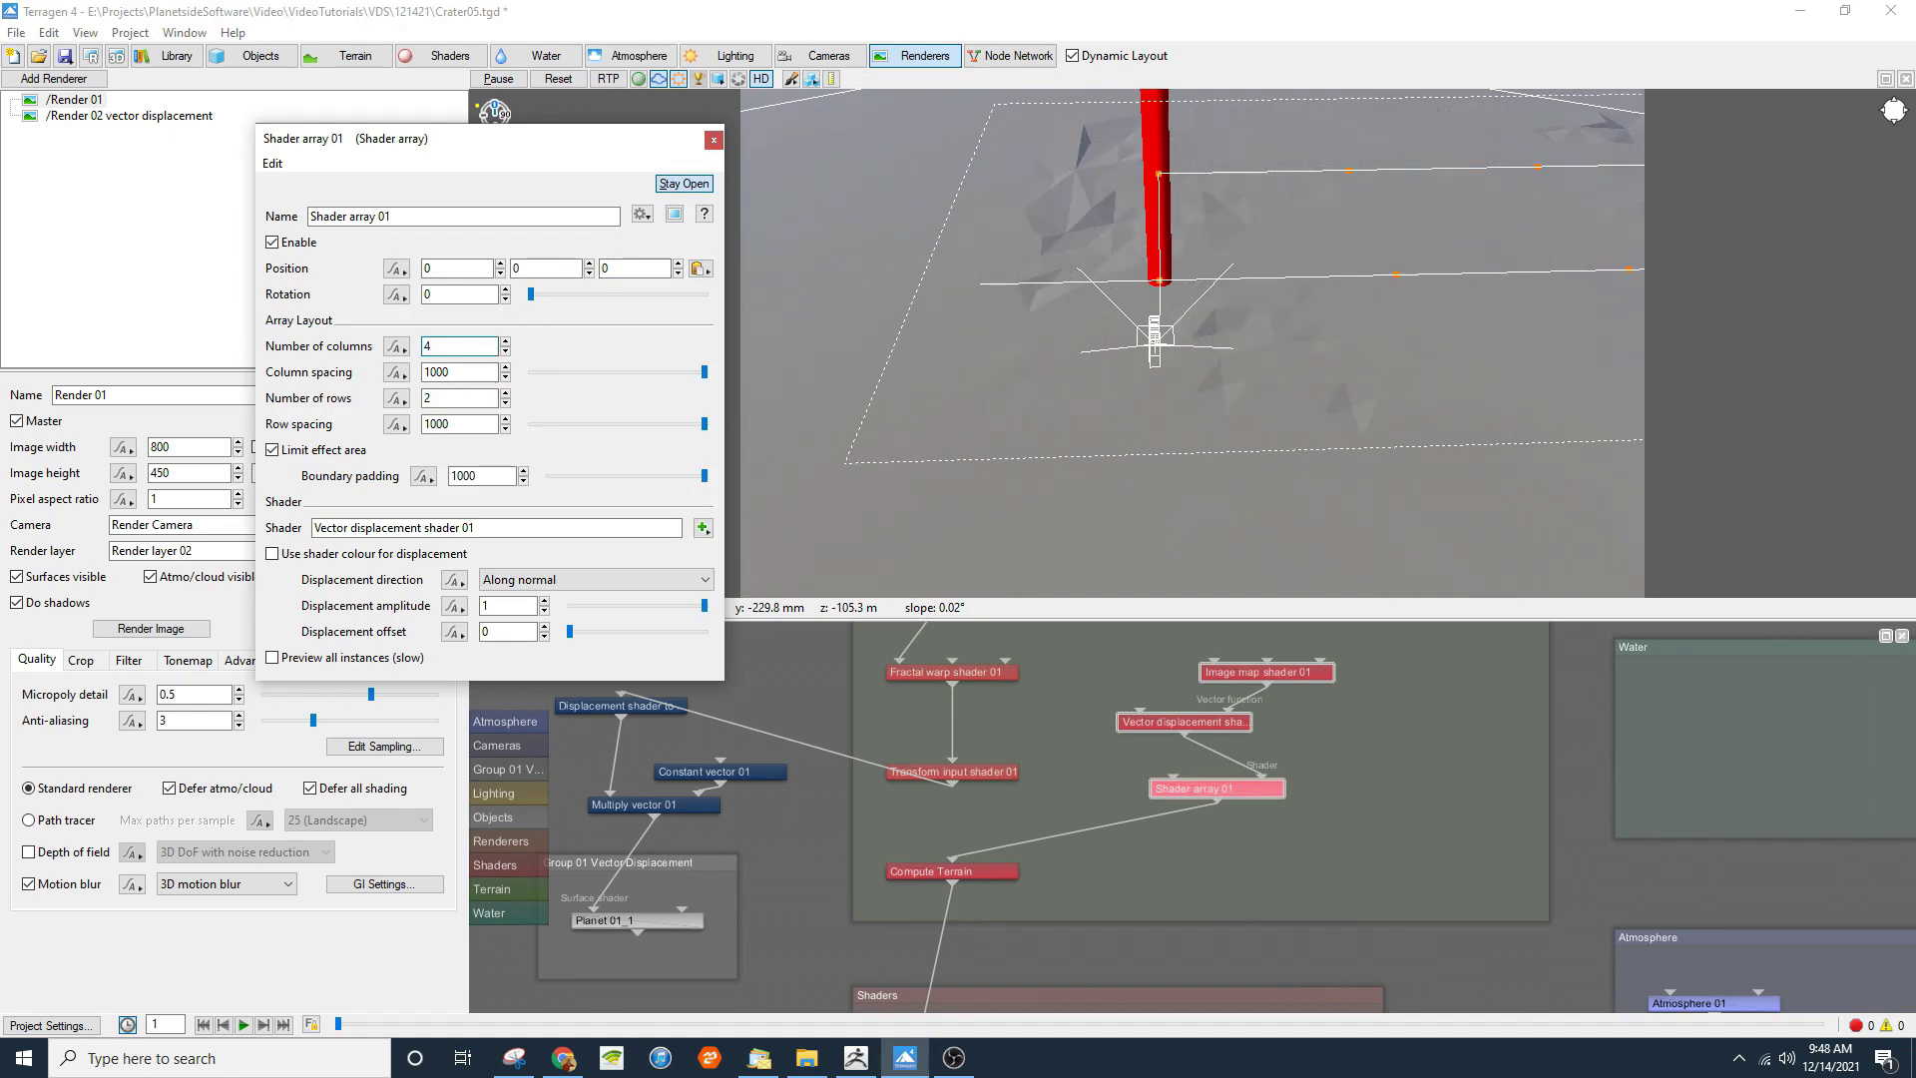
type("2000")
key("Return")
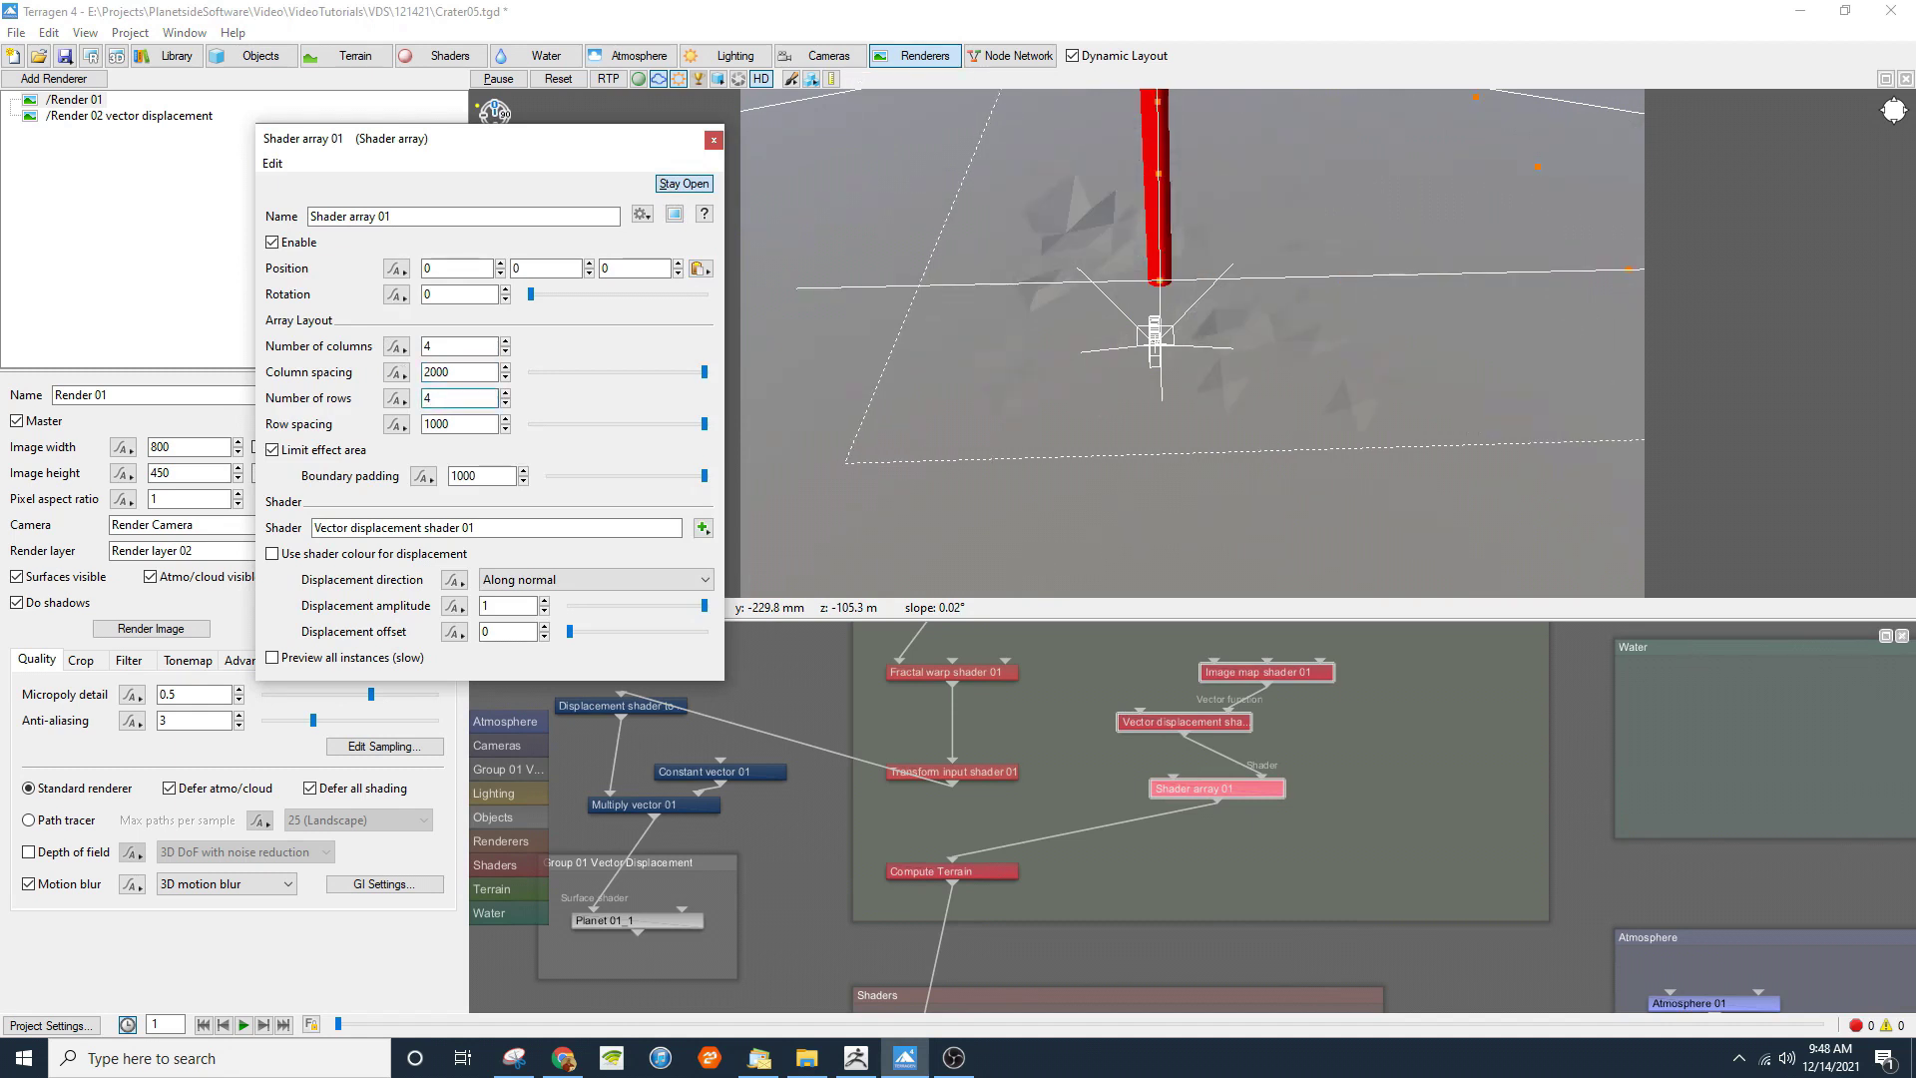
type("4")
key("Return")
type("2000")
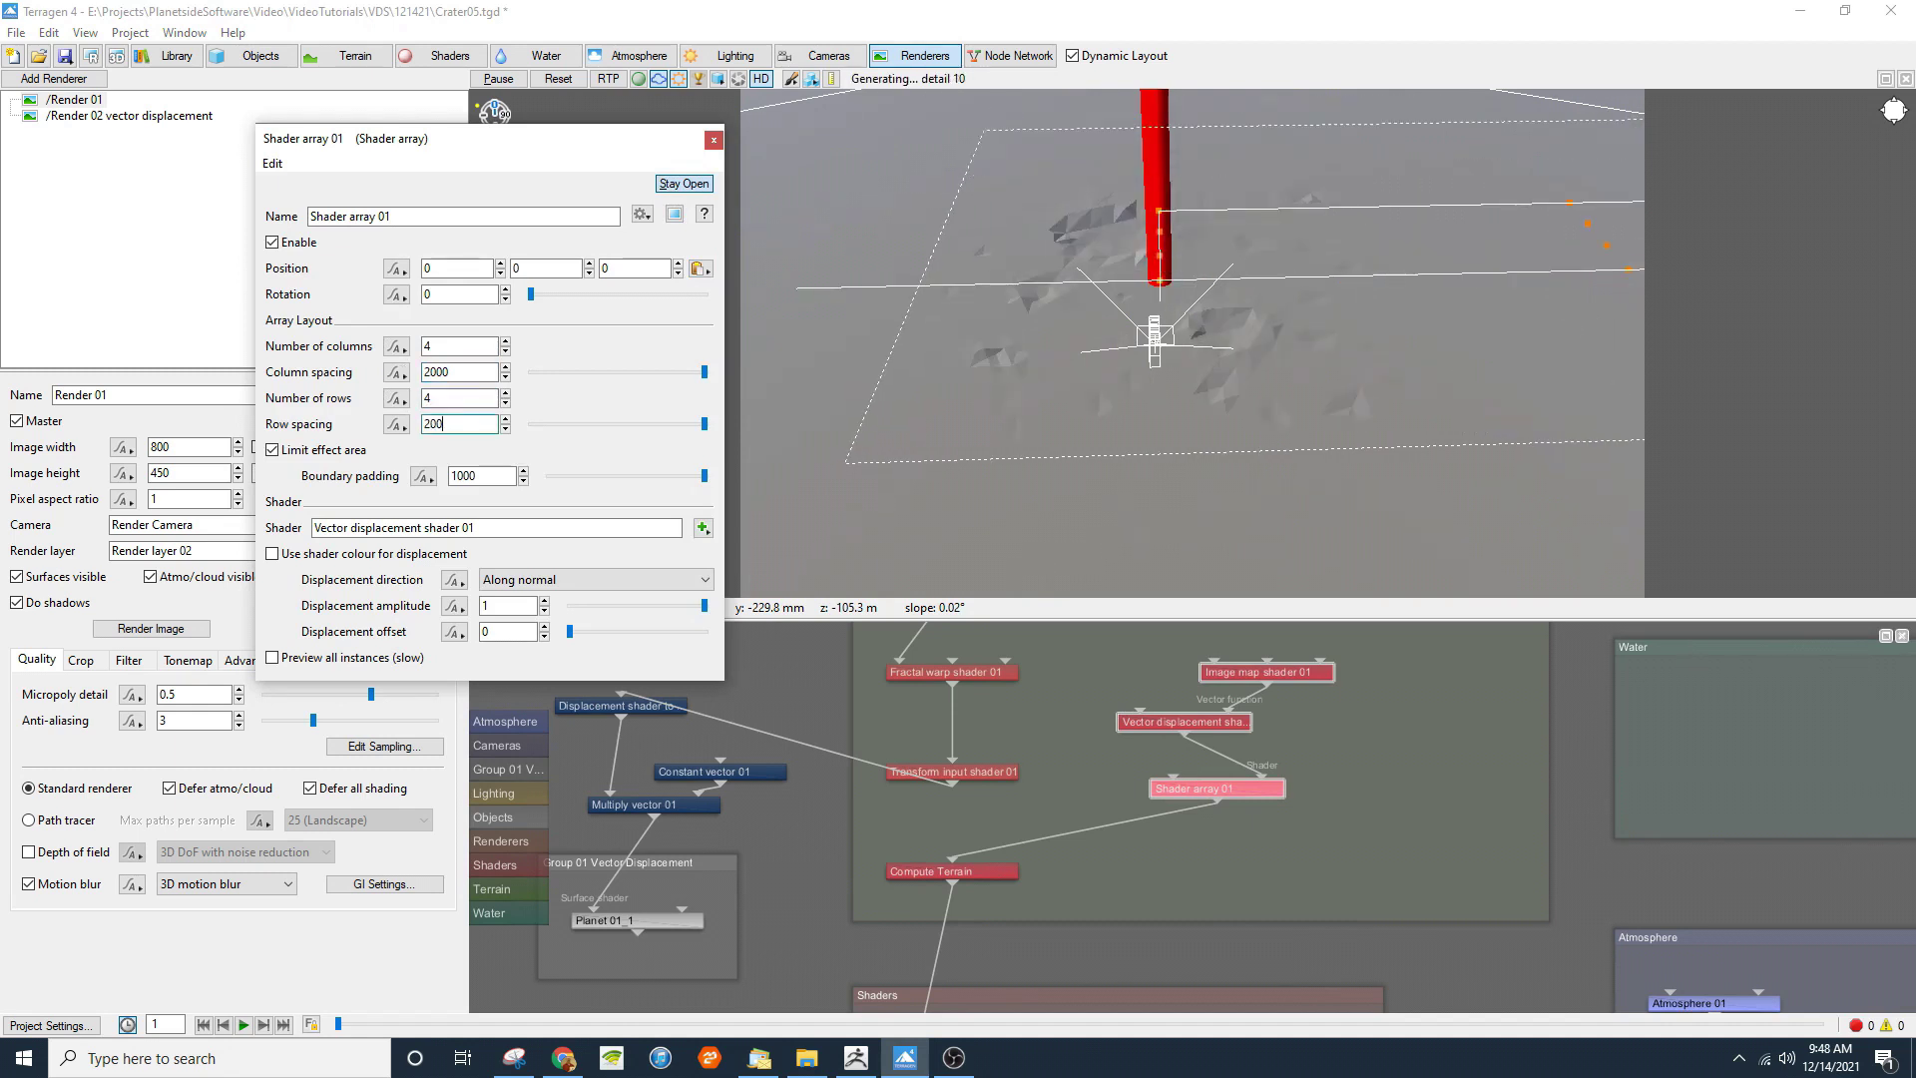
key("Return")
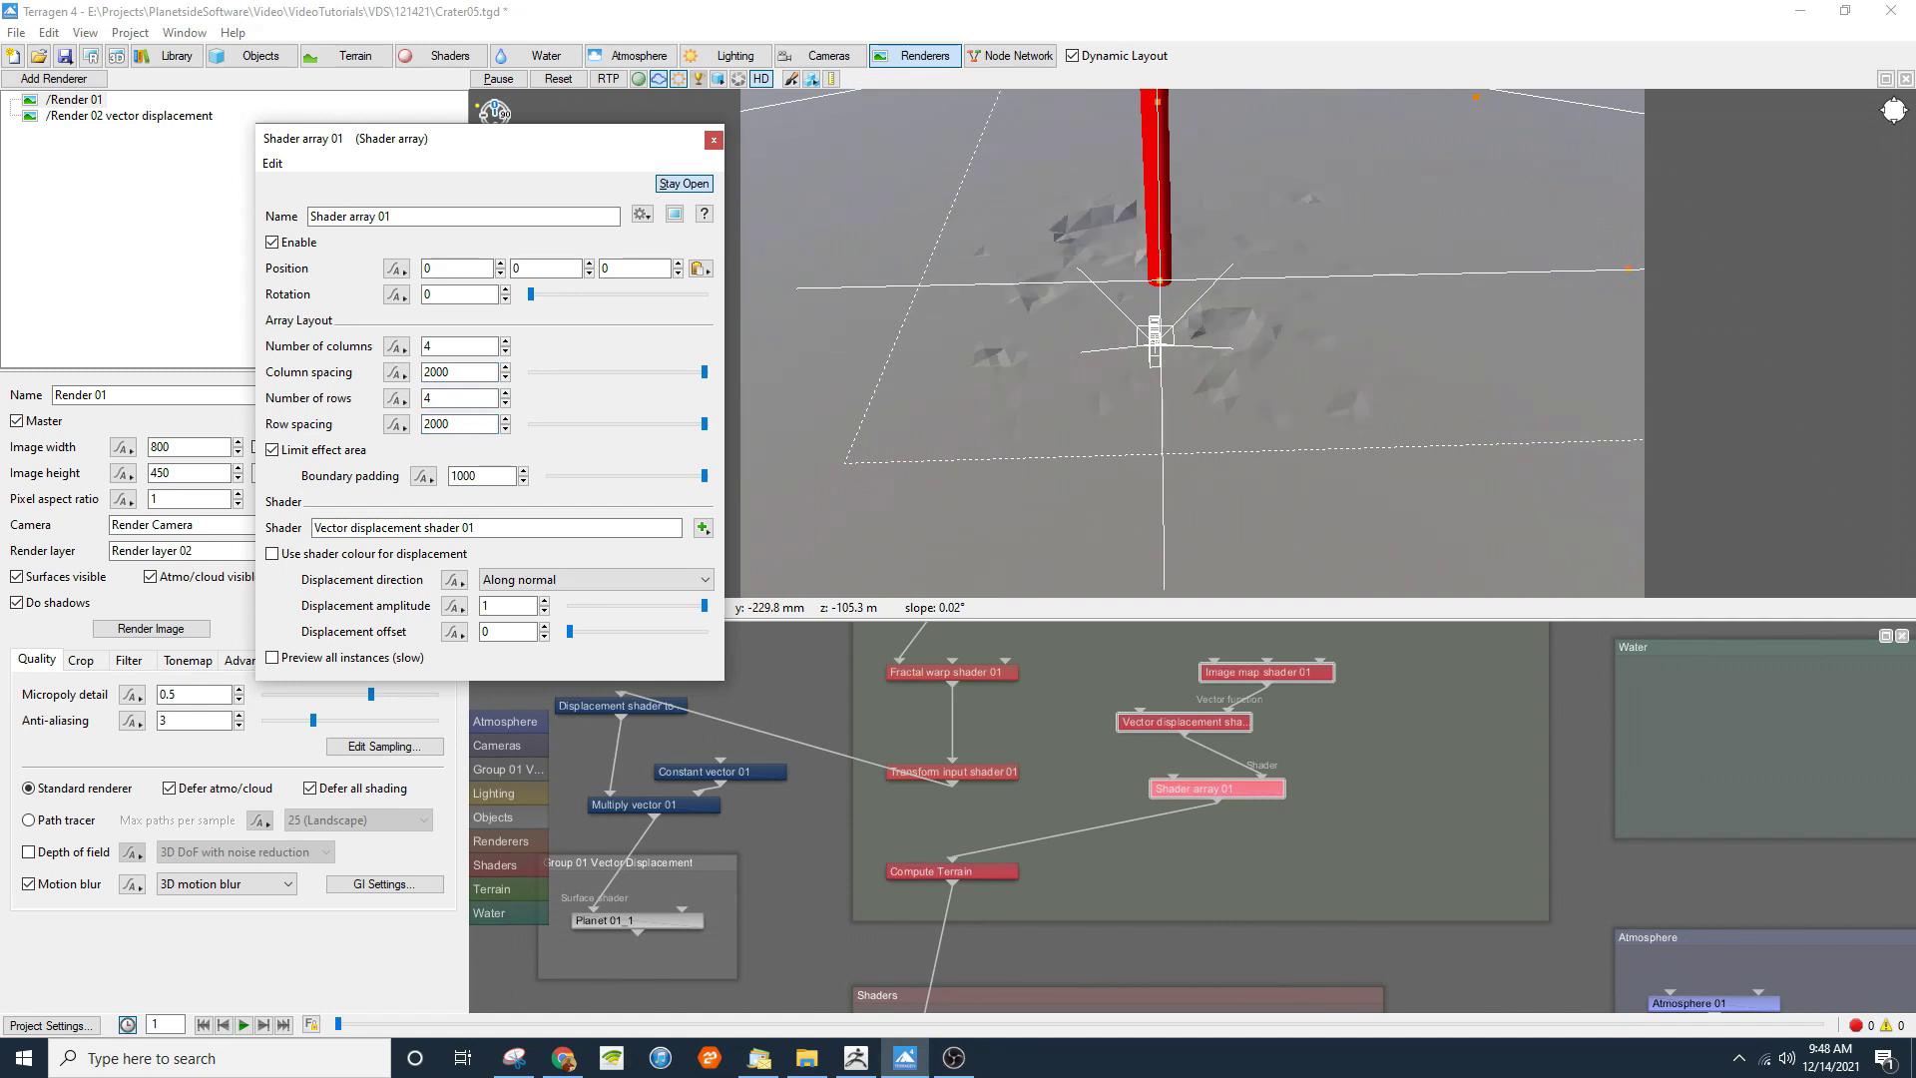
Step: Turn on the preview of all instances for the shader array and close its settings
right_click_drag(1188, 403, 1038, 403, "alt")
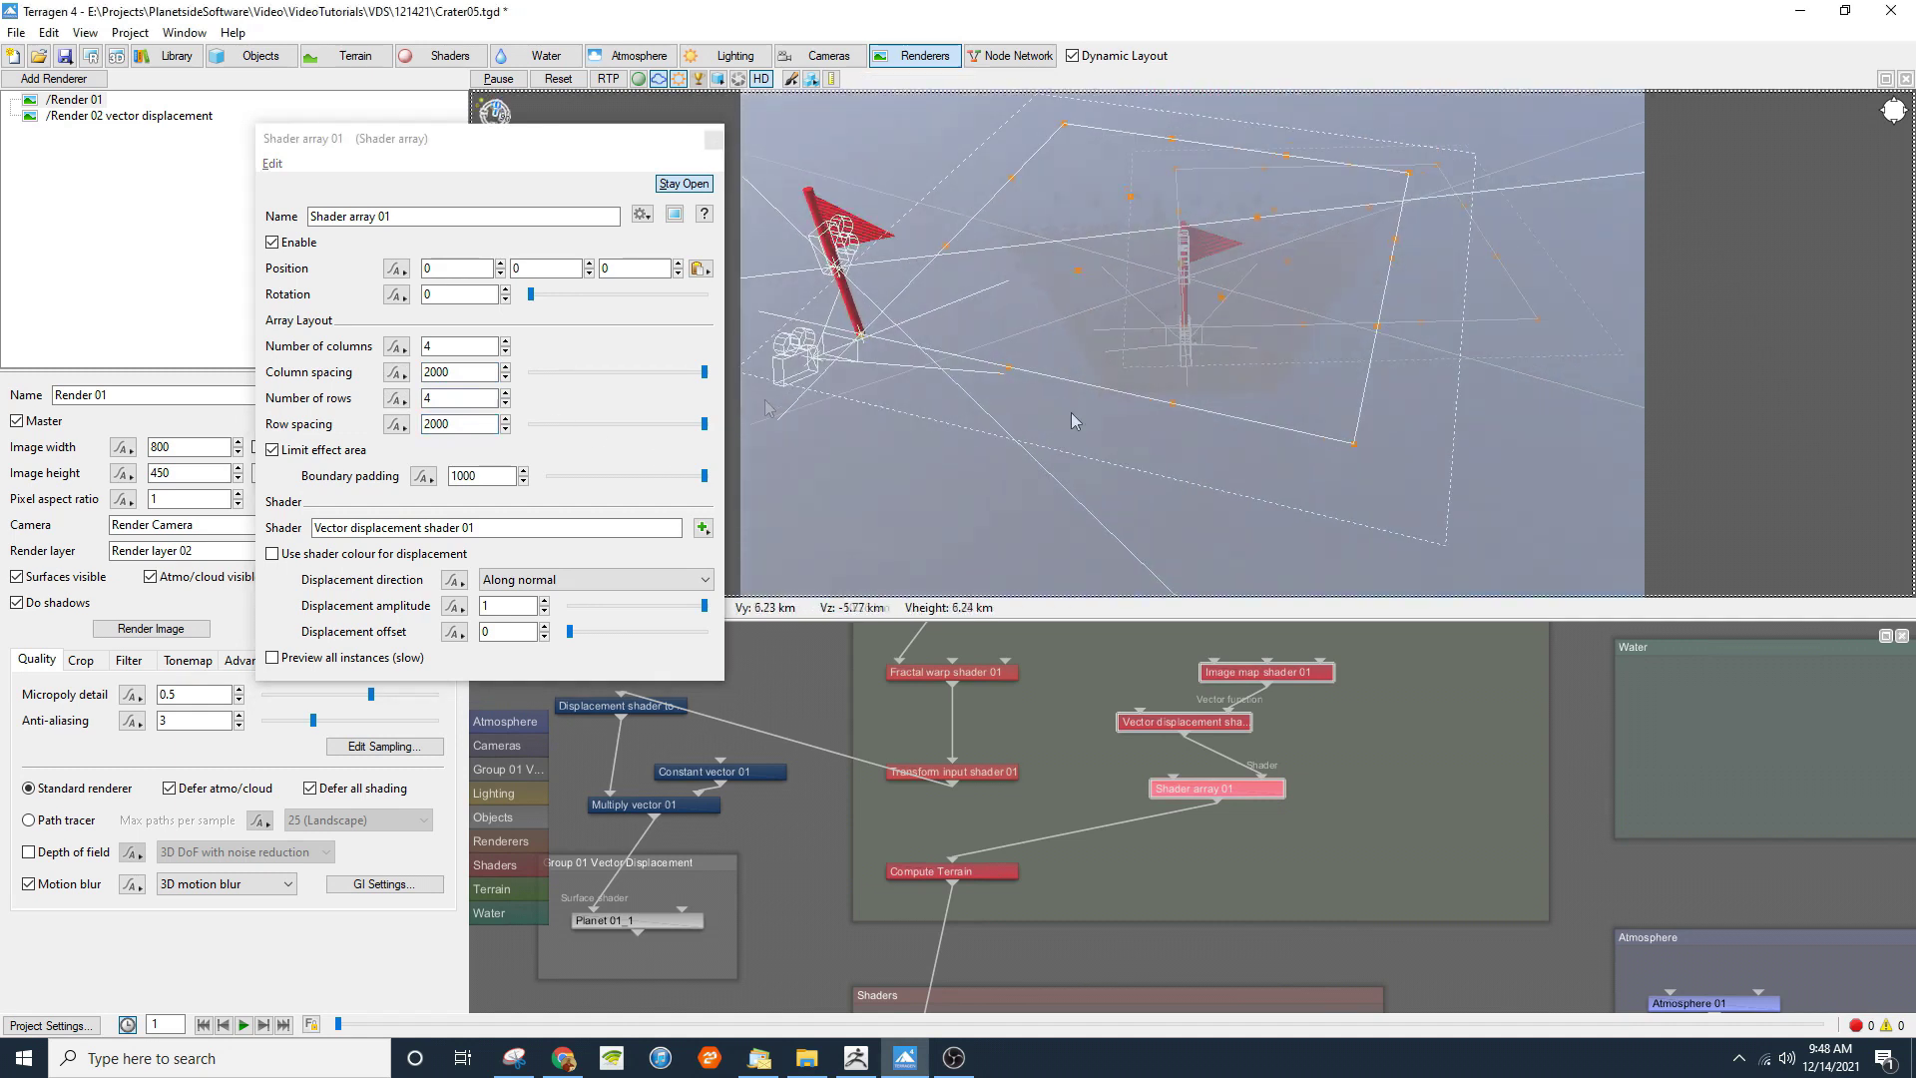
left_click_drag(1069, 411, 1197, 431, "alt")
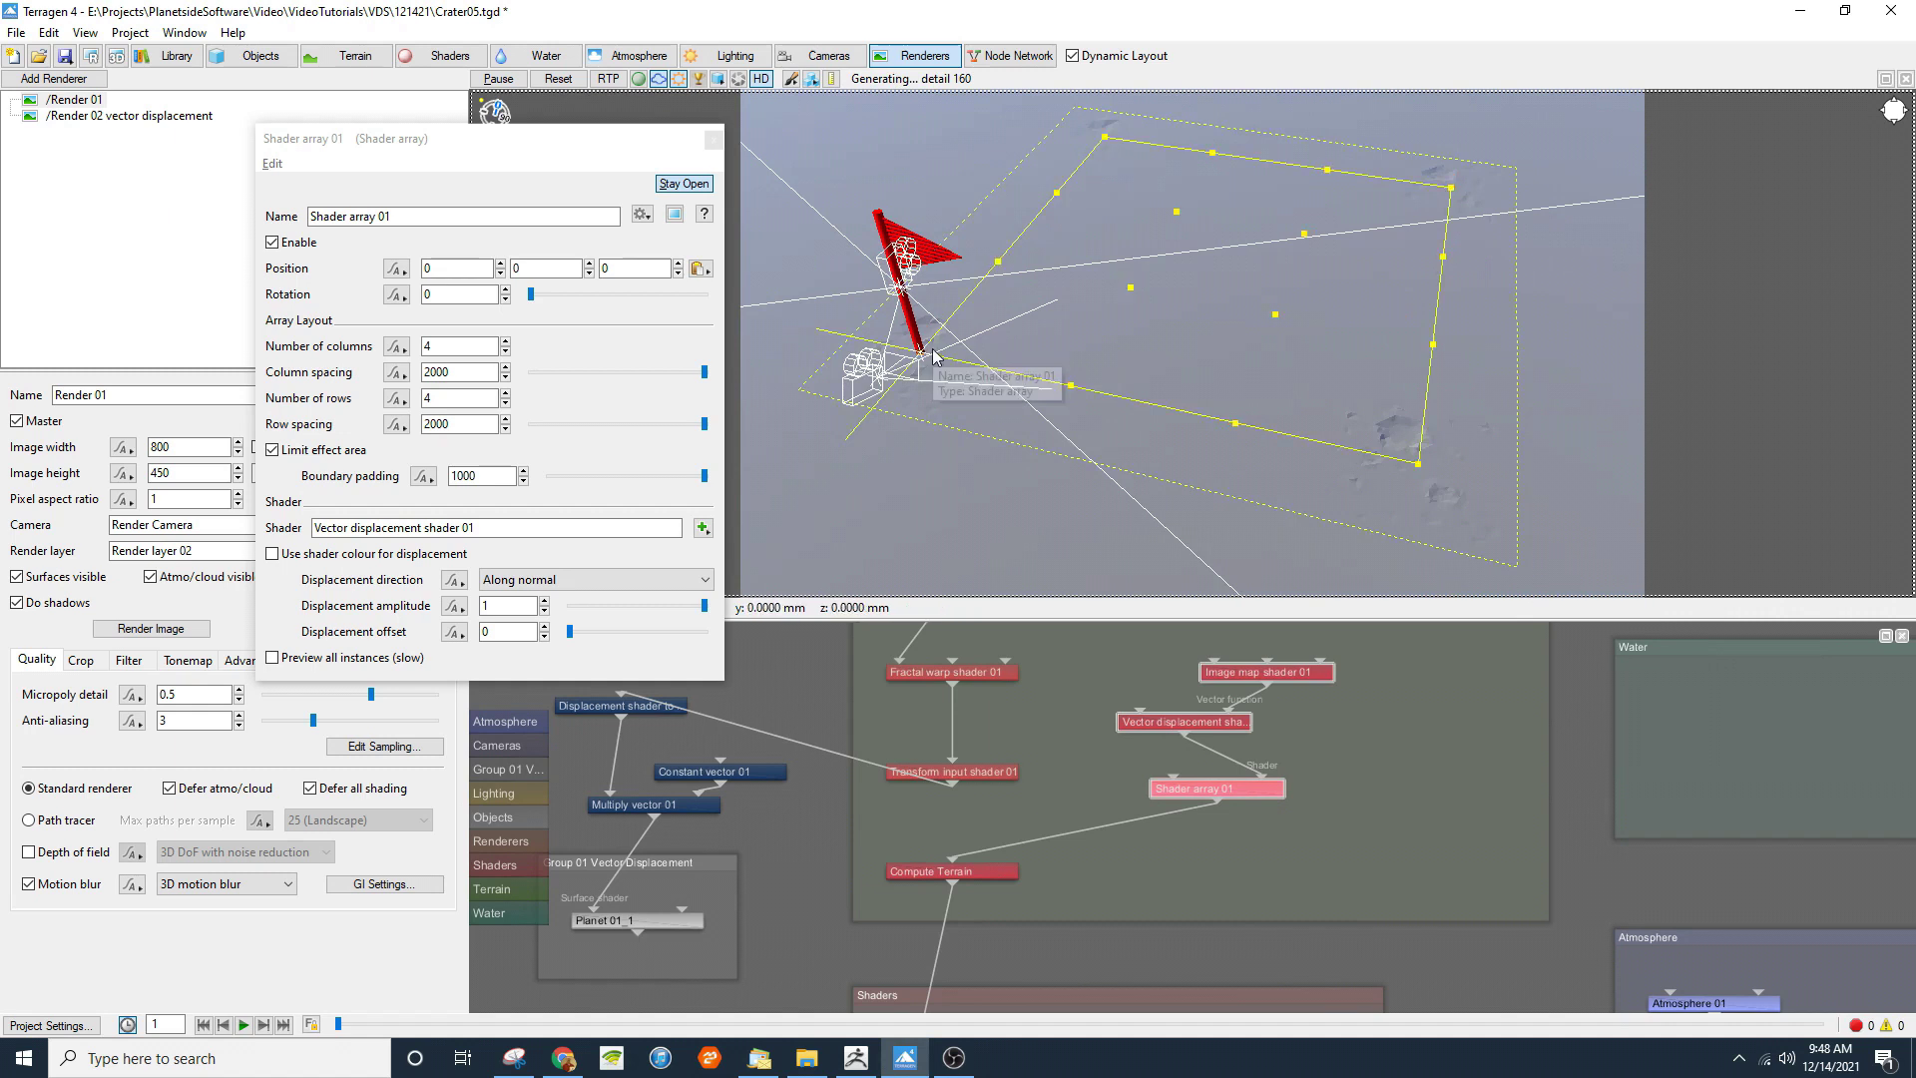
left_click(271, 658)
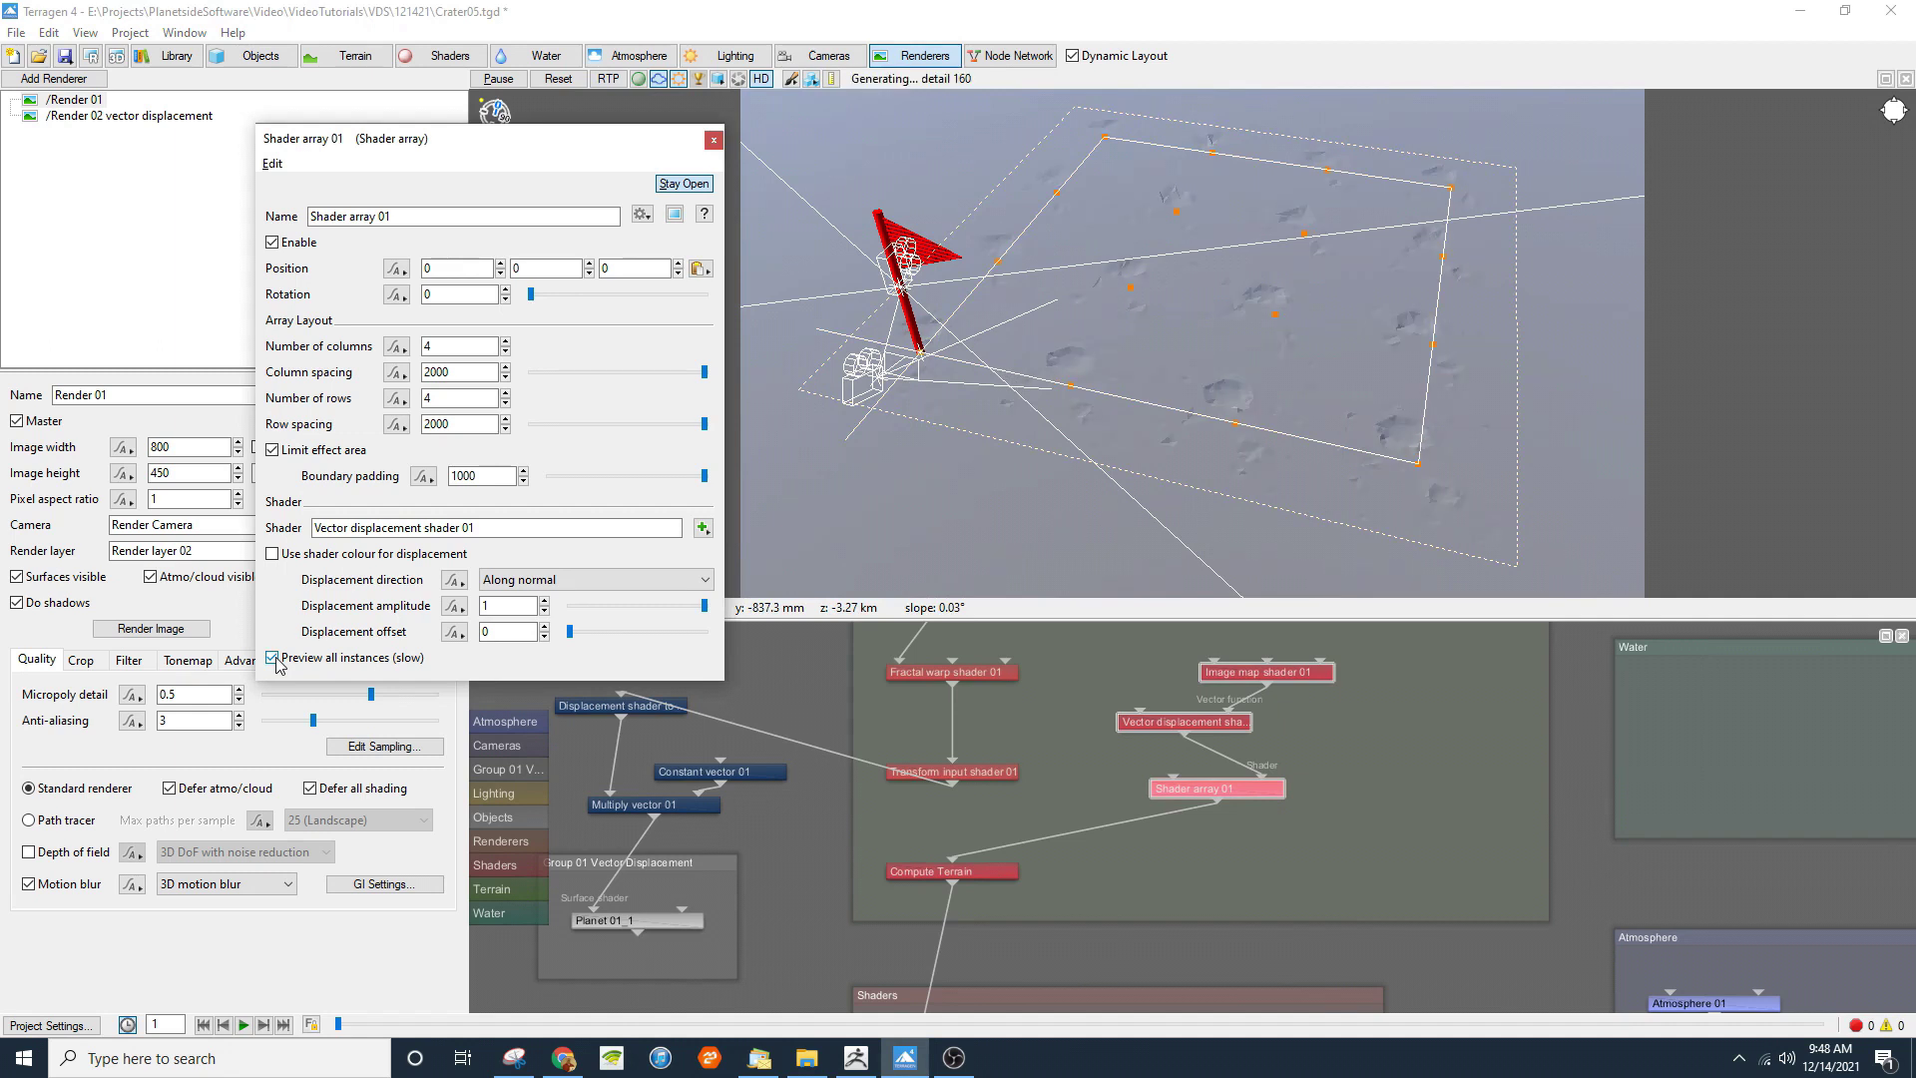
left_click(713, 139)
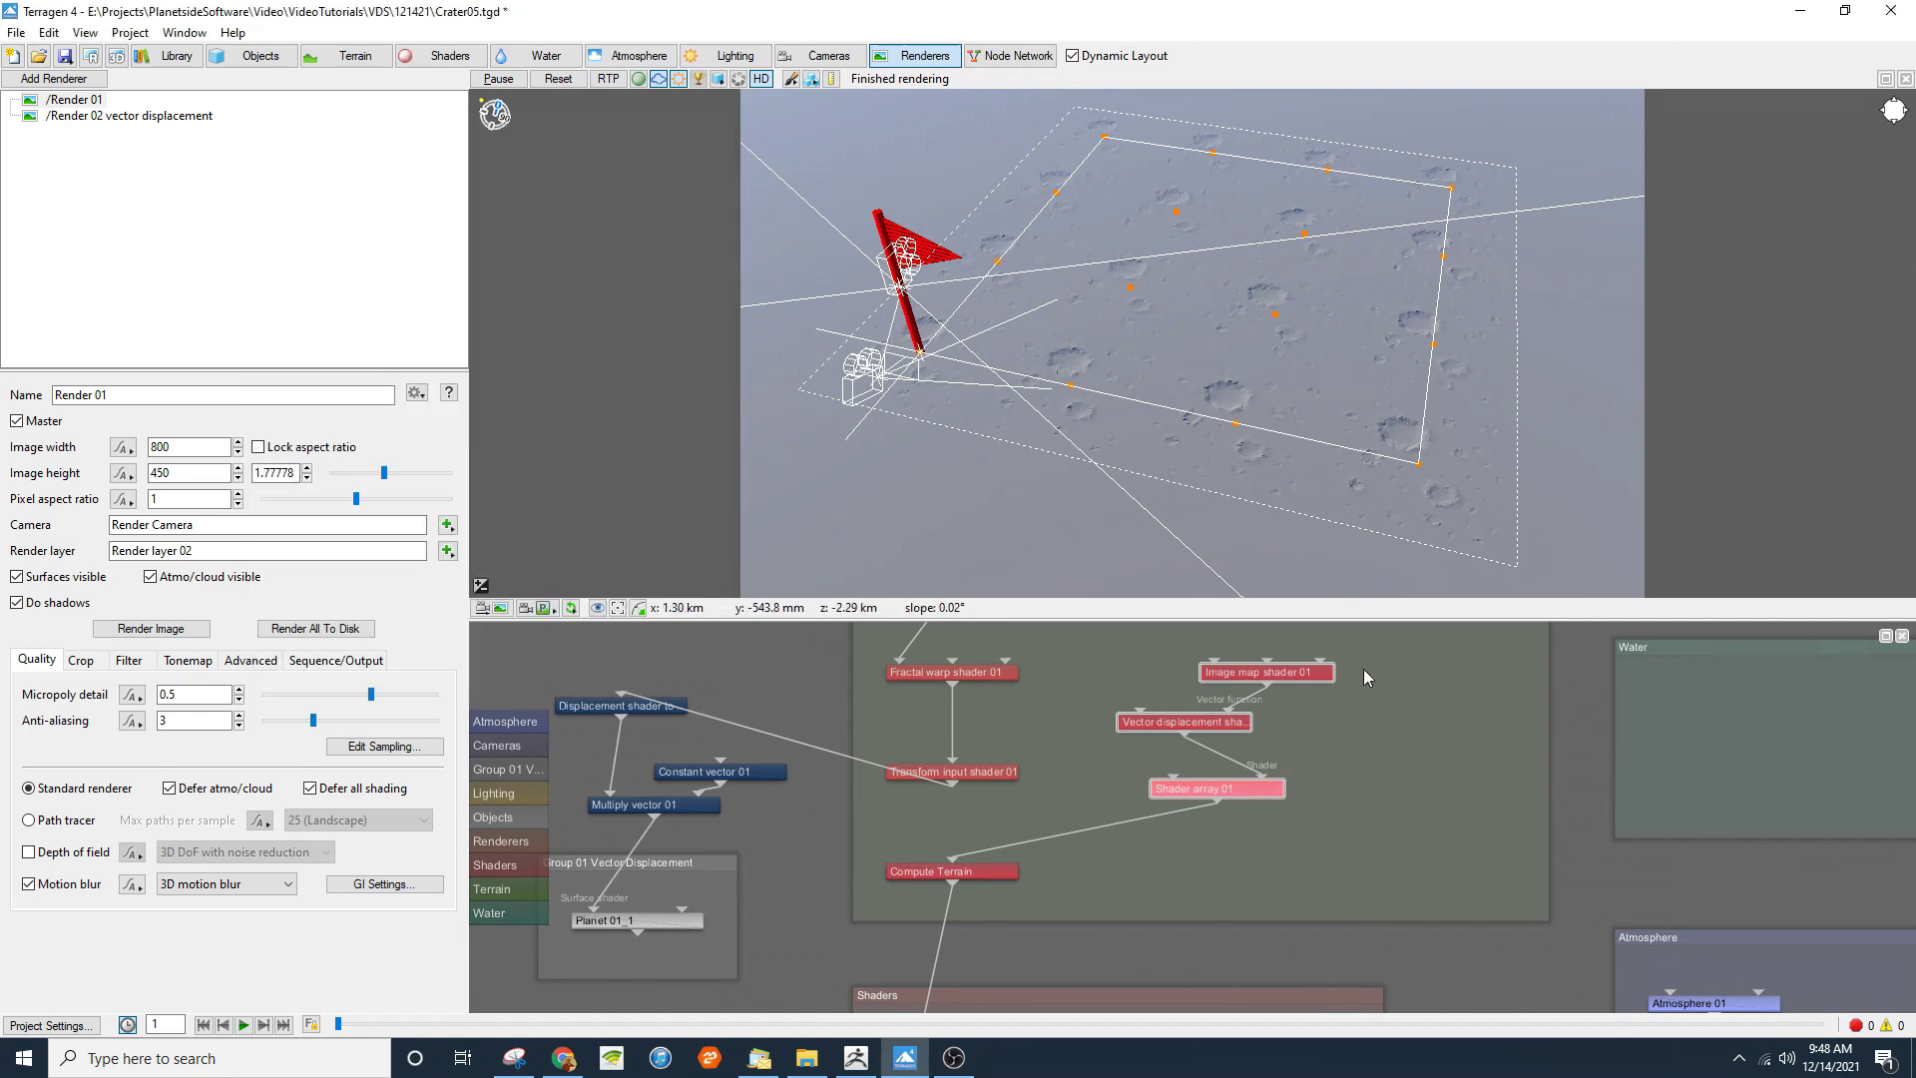
Step: Duplicate the image map, vector displacement and shader array nodes together, and place the copies beside the originals
left_click_drag(1374, 644, 1098, 826)
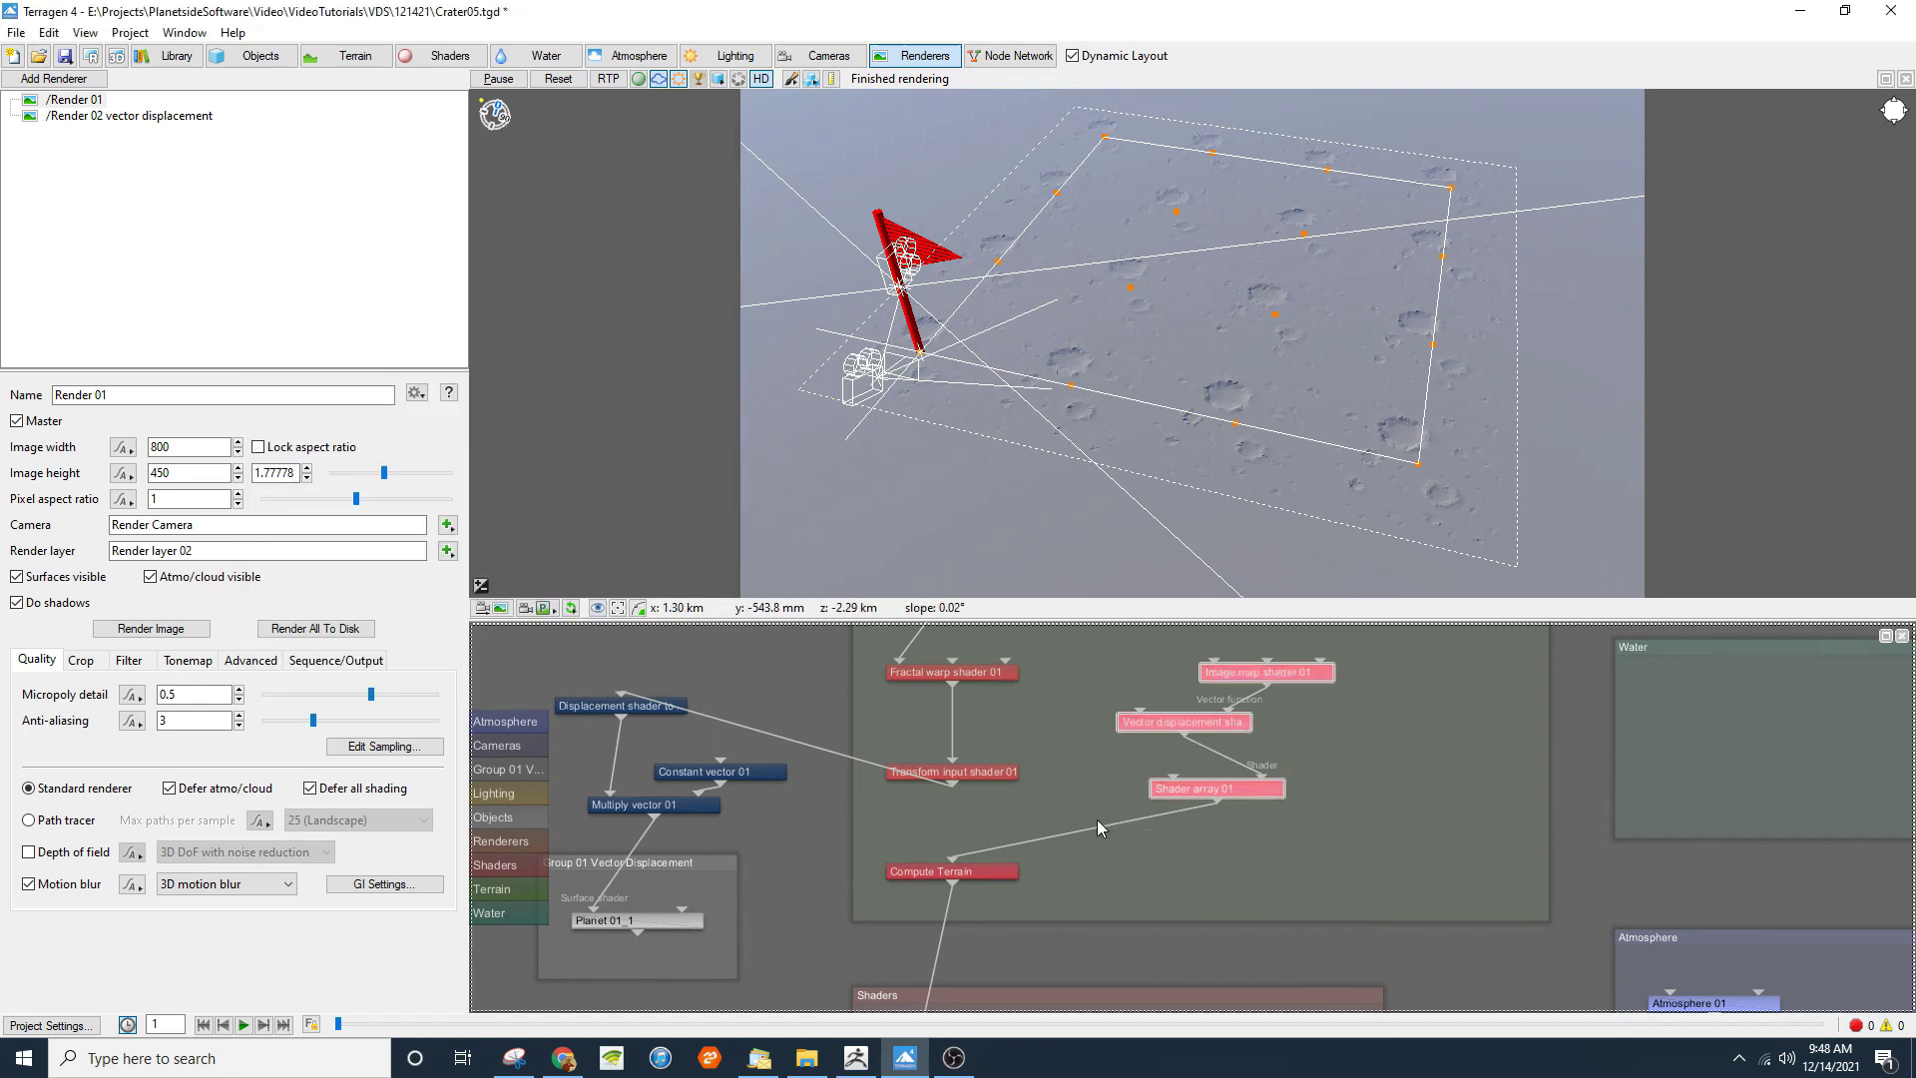
key("ctrl+c")
left_click(1405, 723)
key("ctrl+v")
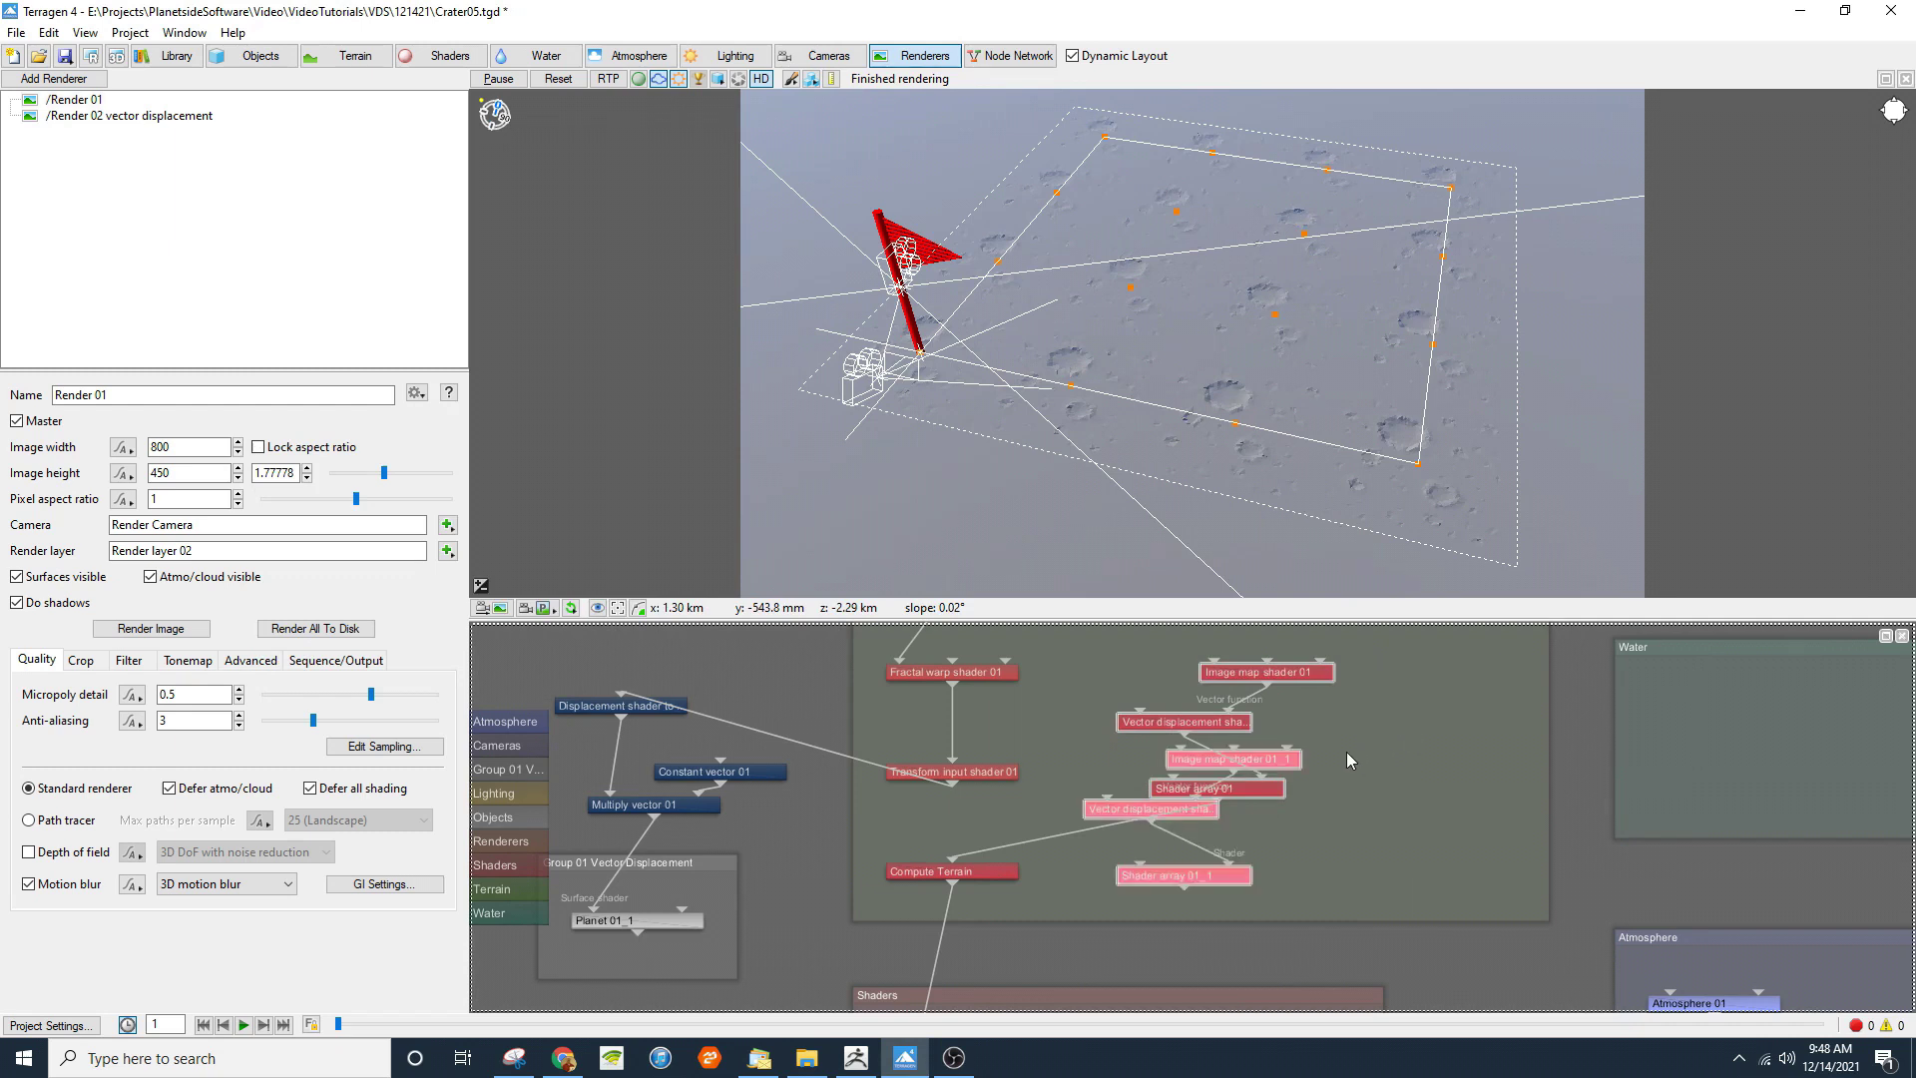
left_click_drag(1266, 765, 1442, 688)
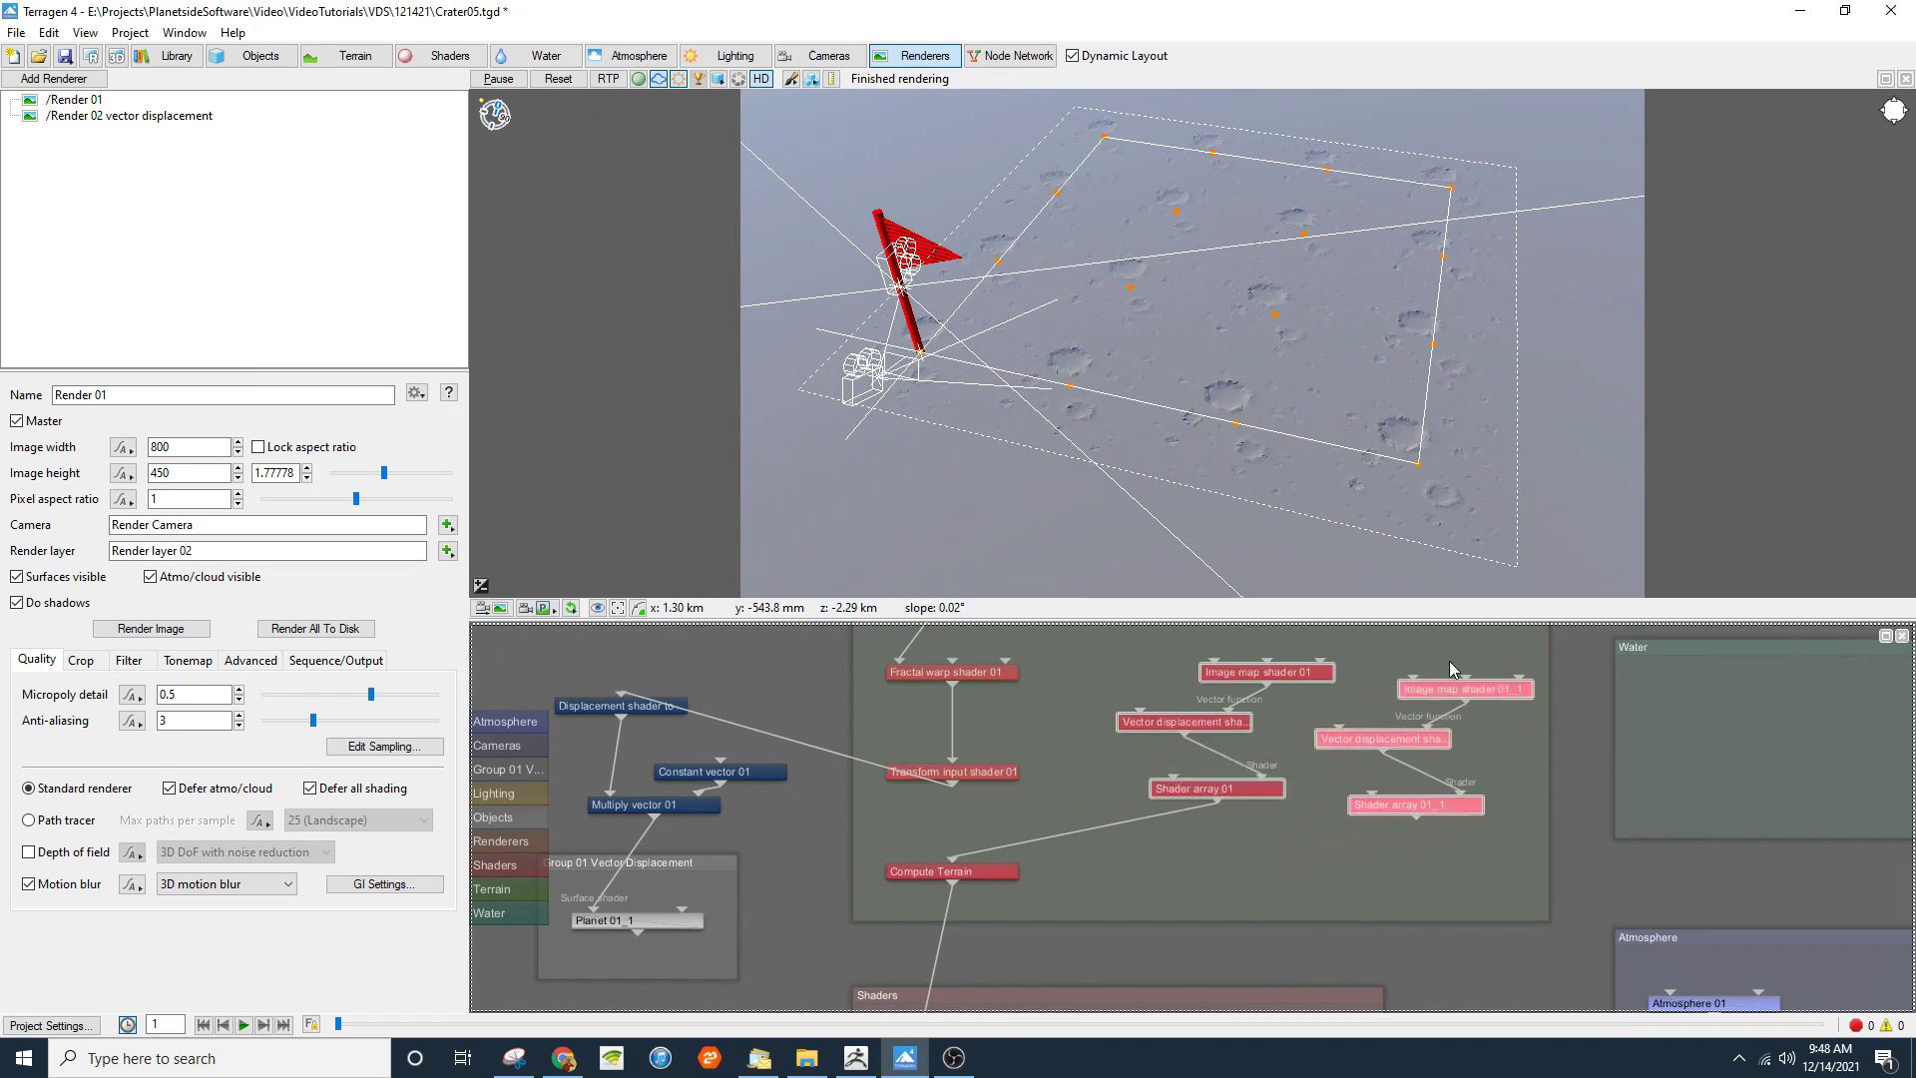
Step: Set the duplicated image map shader's size to 1000 by 1000 and close its settings
double_click(1445, 690)
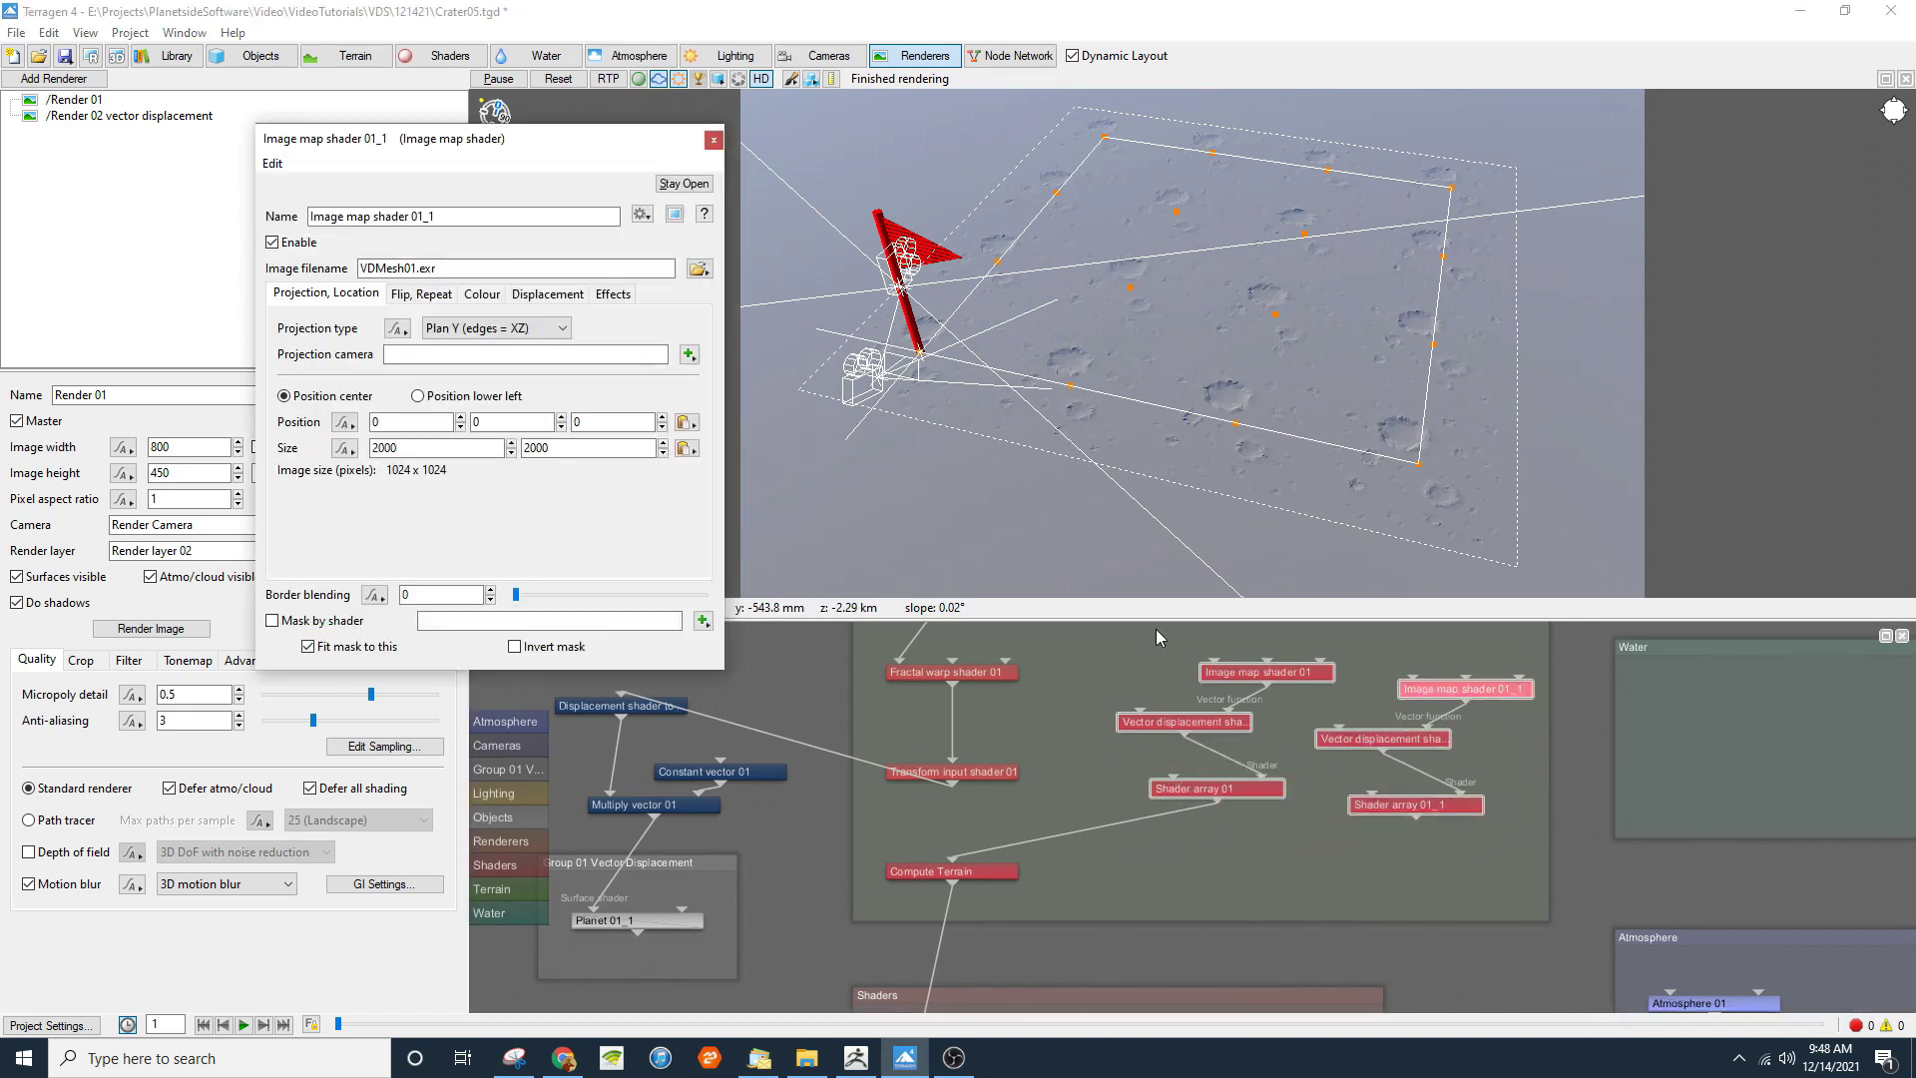
double_click(436, 447)
type("1000")
key("Tab")
type("1000")
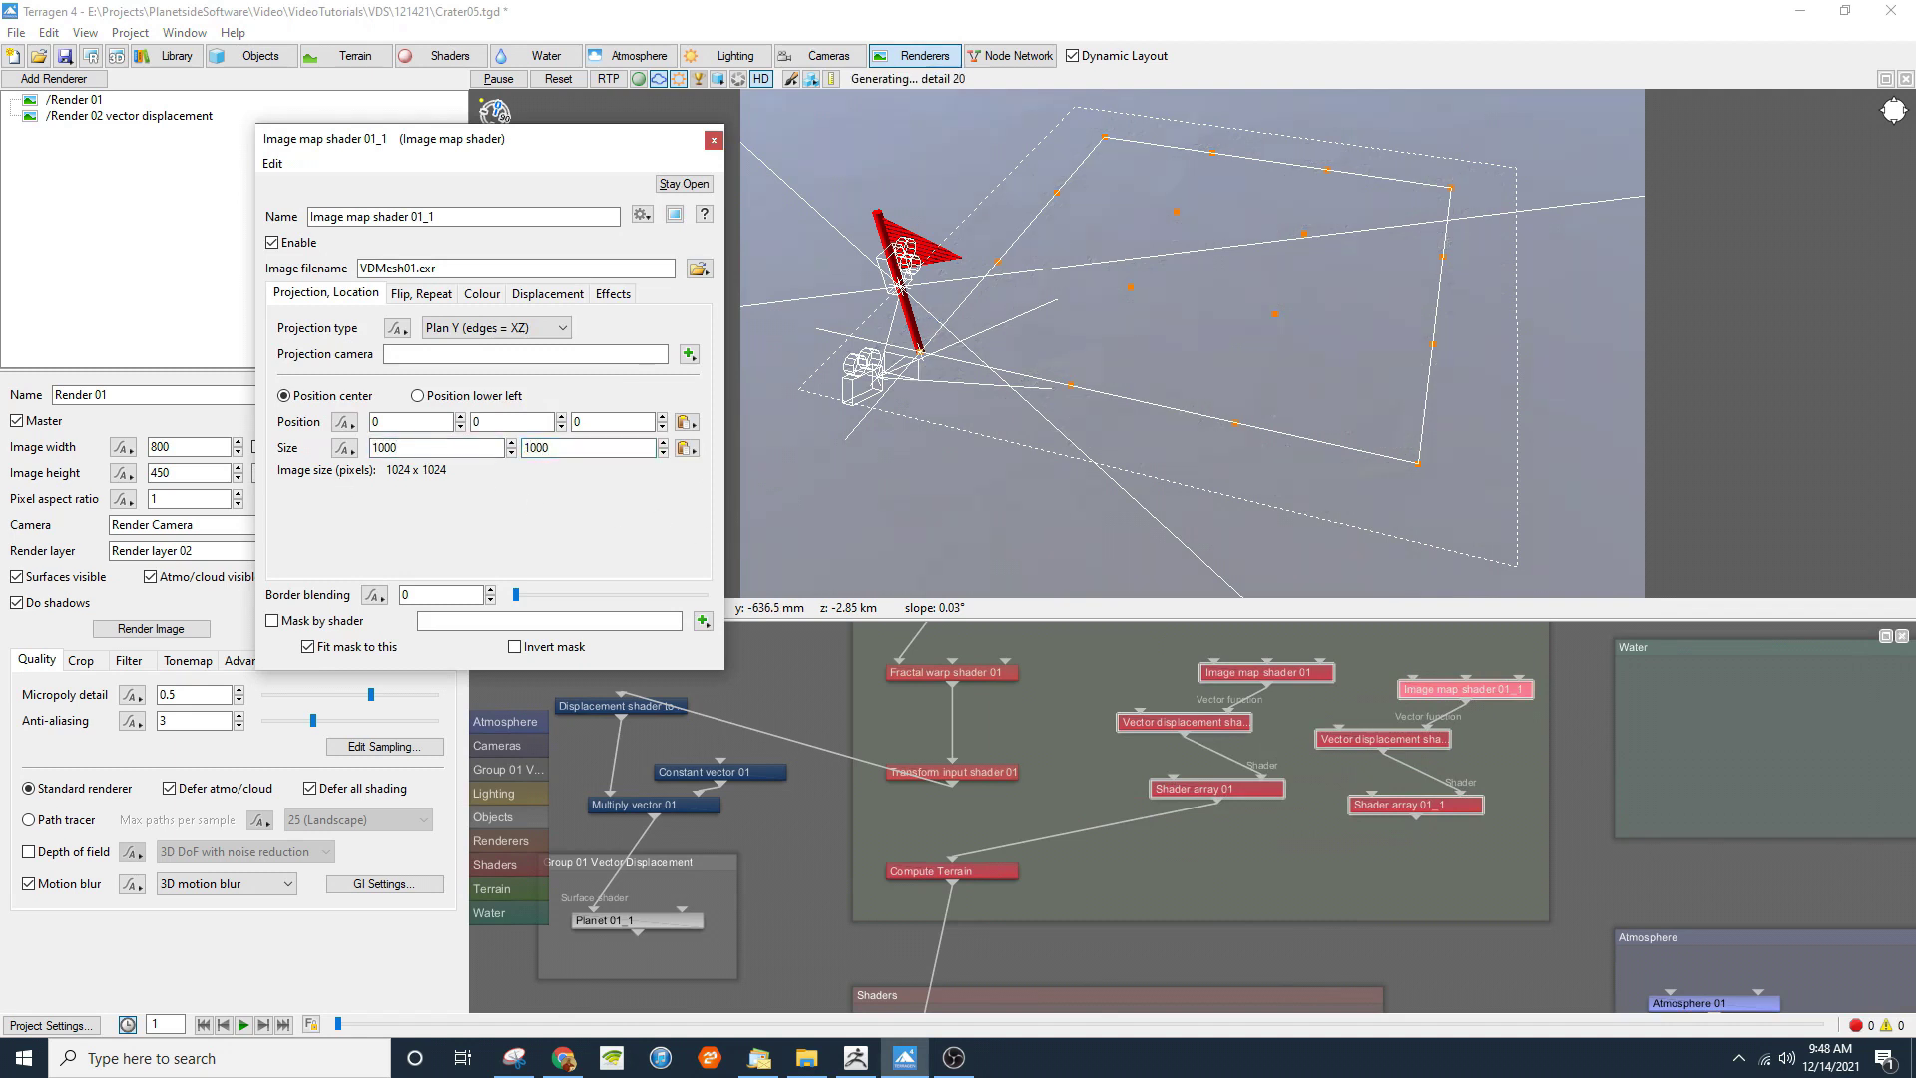
left_click(715, 141)
Step: Chain the original shader array into the duplicate array's main input, and feed the duplicate's output into Compute Terrain
left_click_drag(1219, 803, 1369, 798)
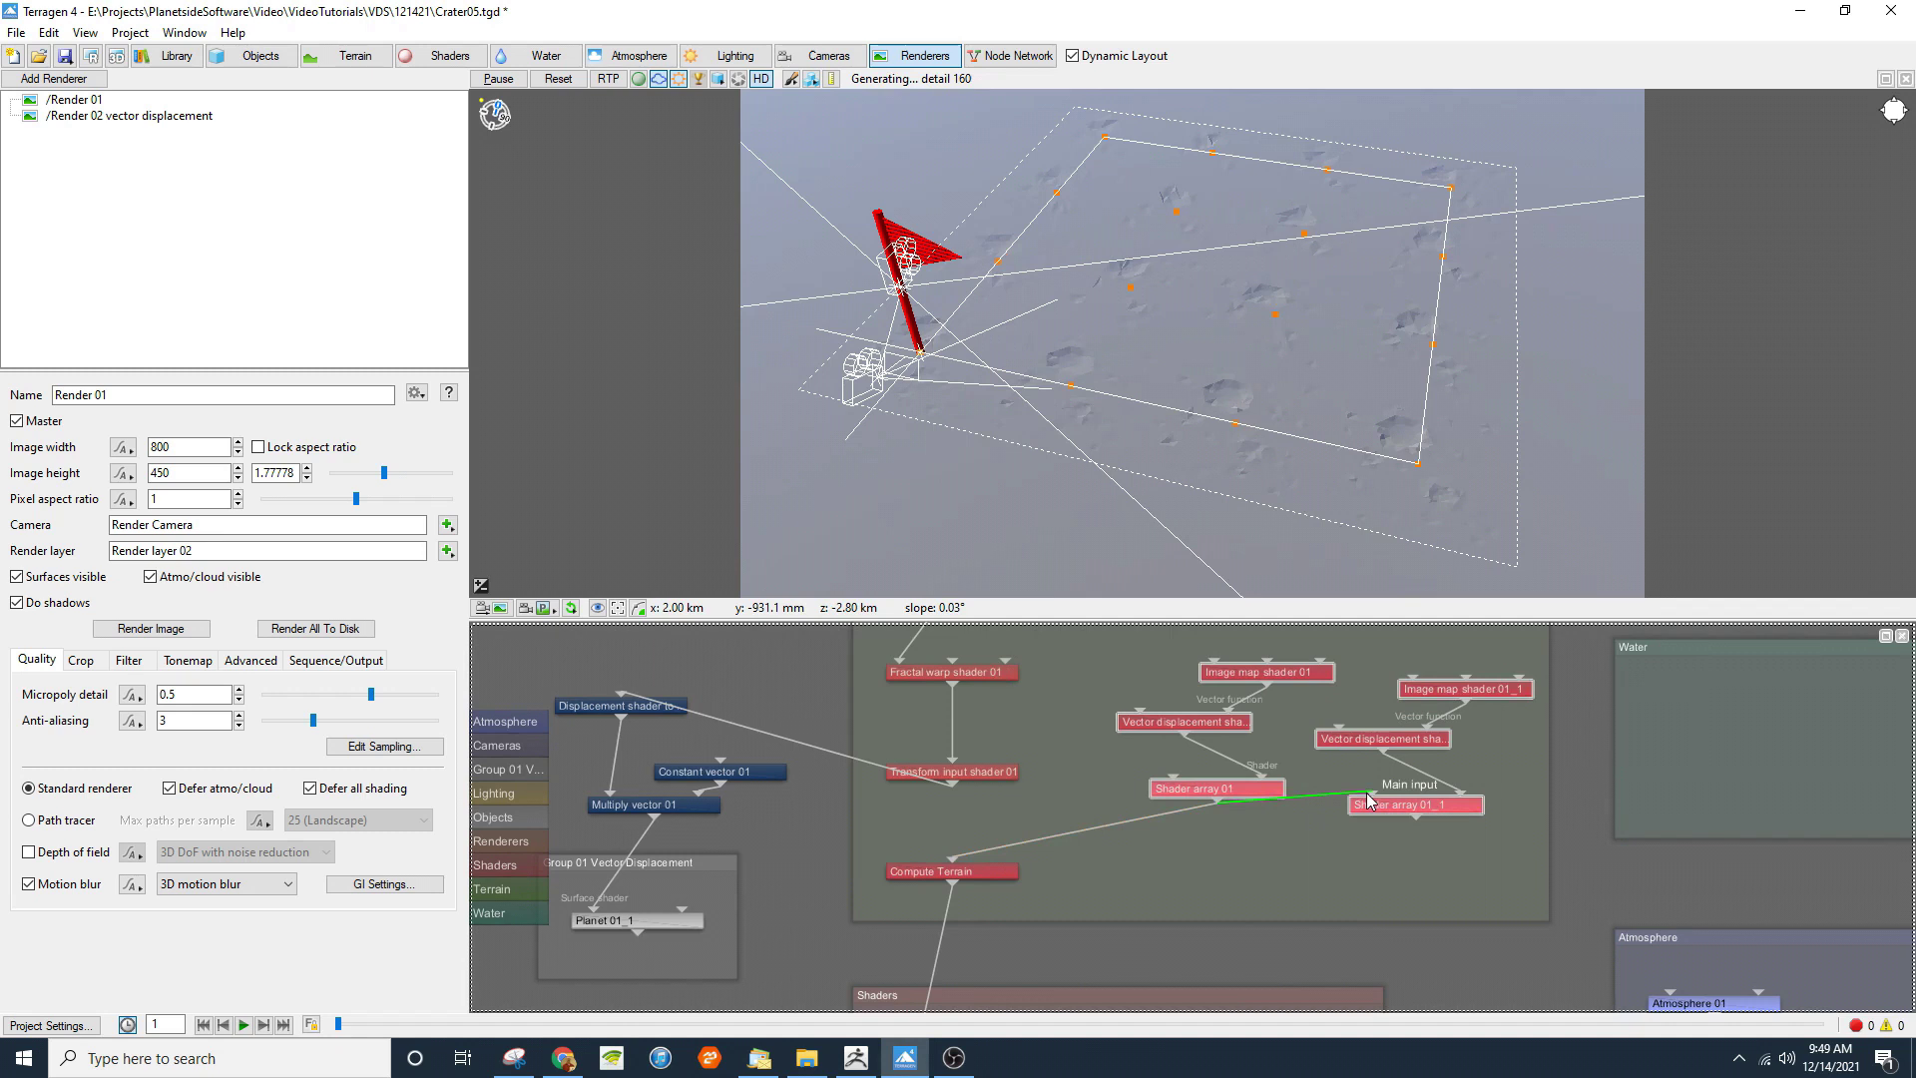
left_click_drag(1369, 799, 962, 854)
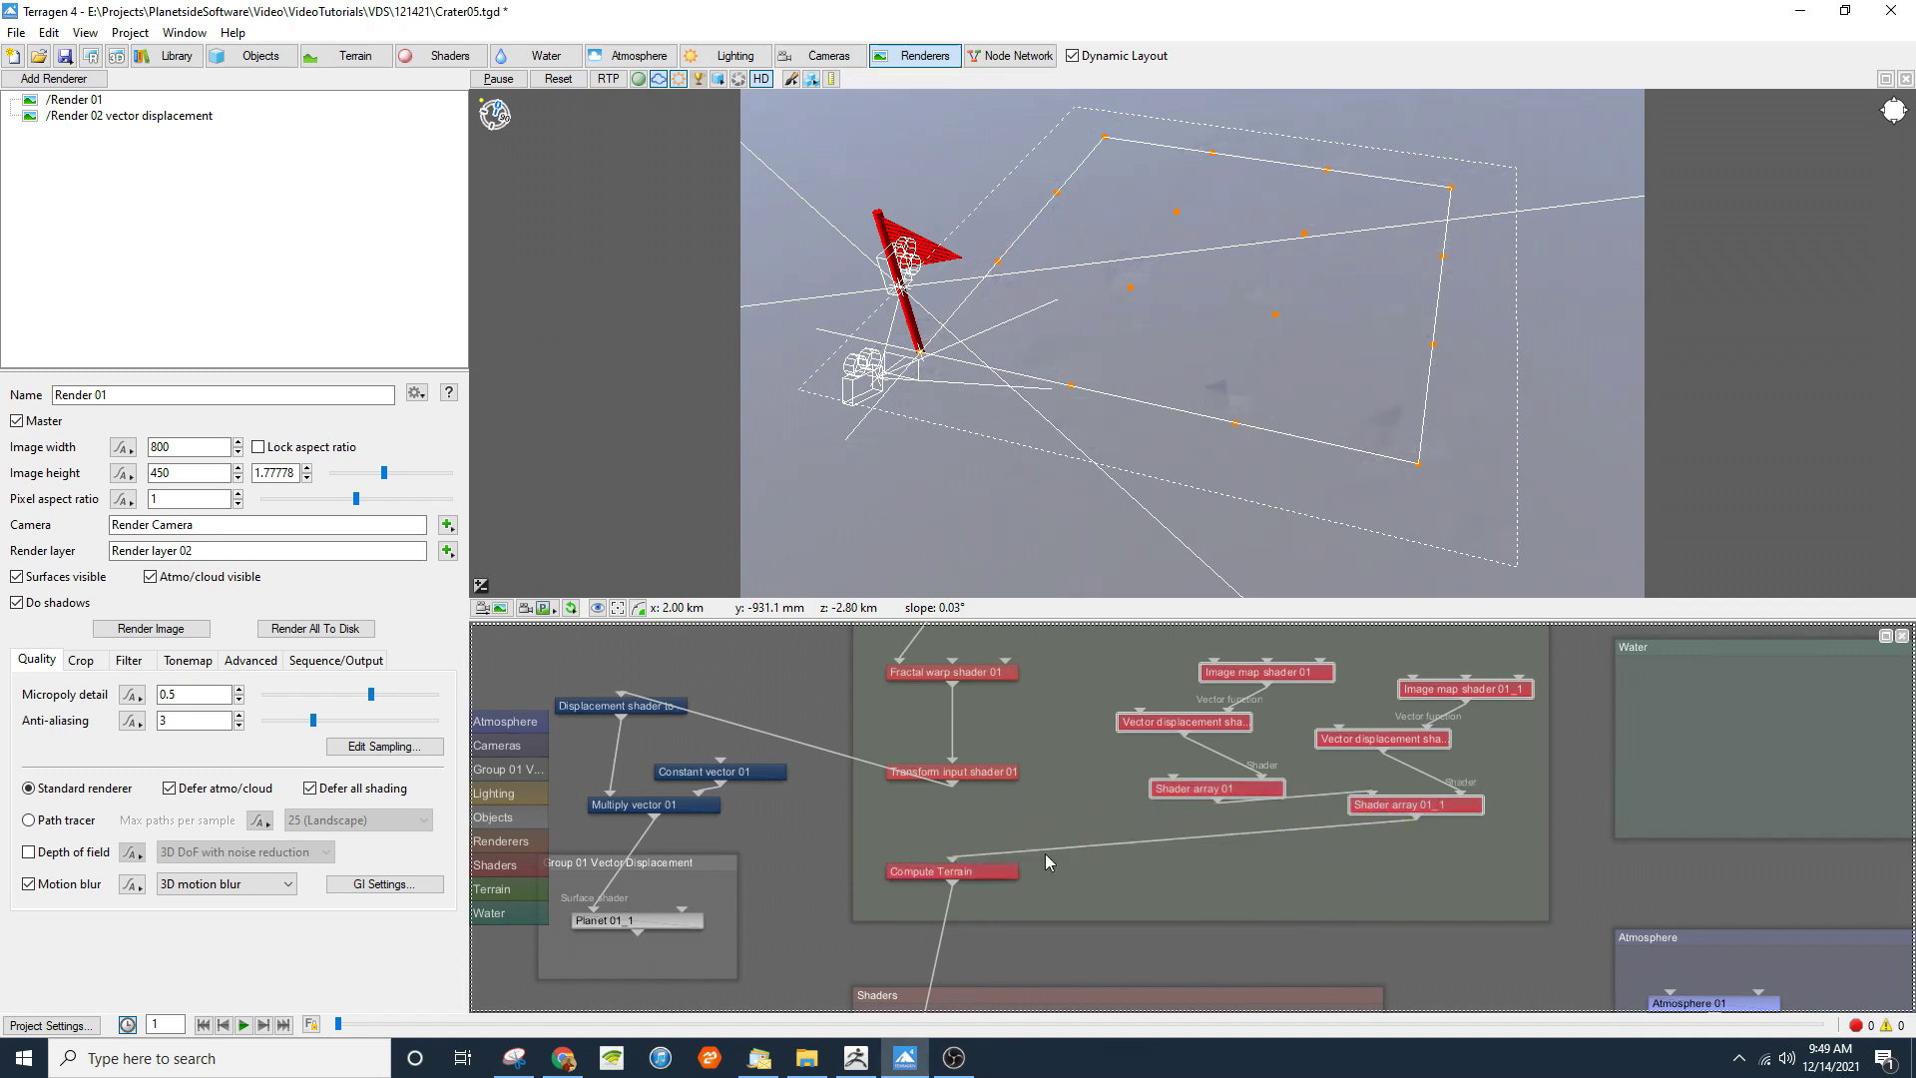
left_click_drag(1391, 805, 1347, 840)
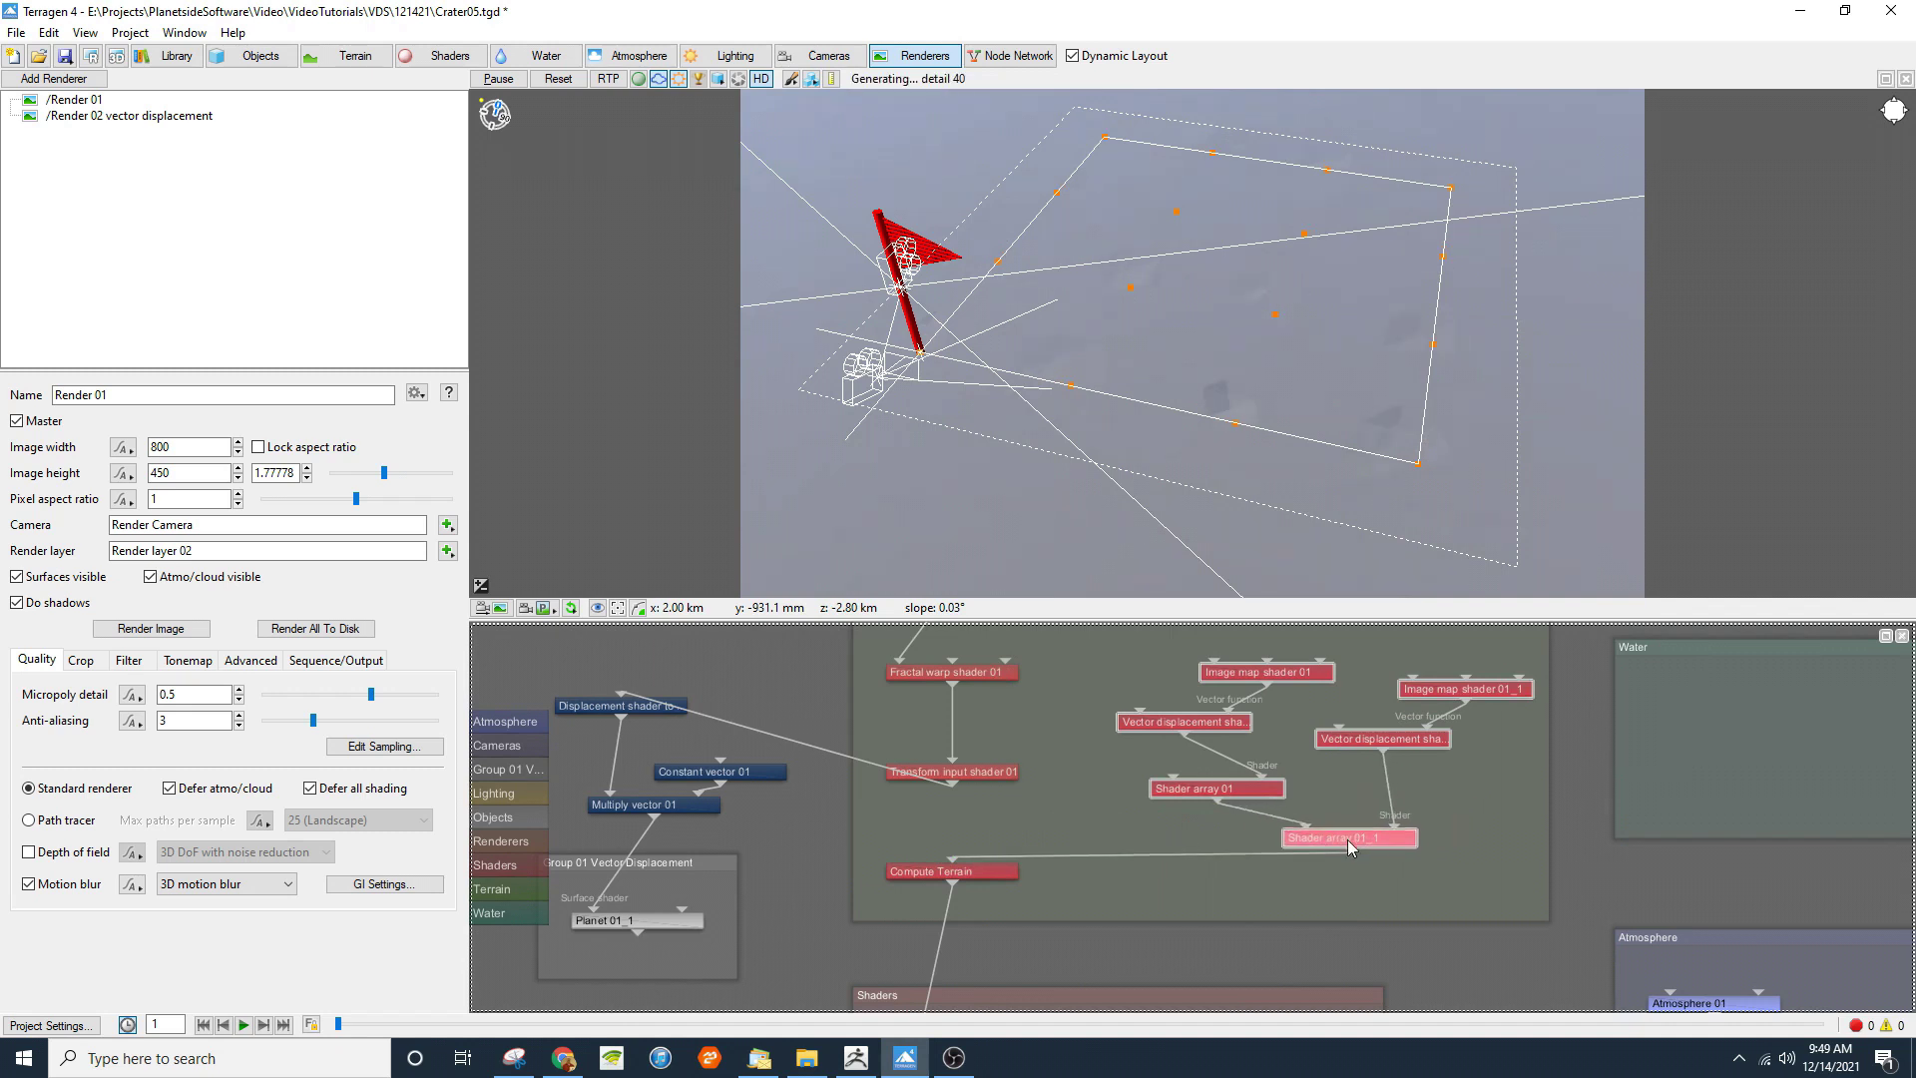
Step: Set the duplicate shader array's rotation to 45
double_click(1347, 840)
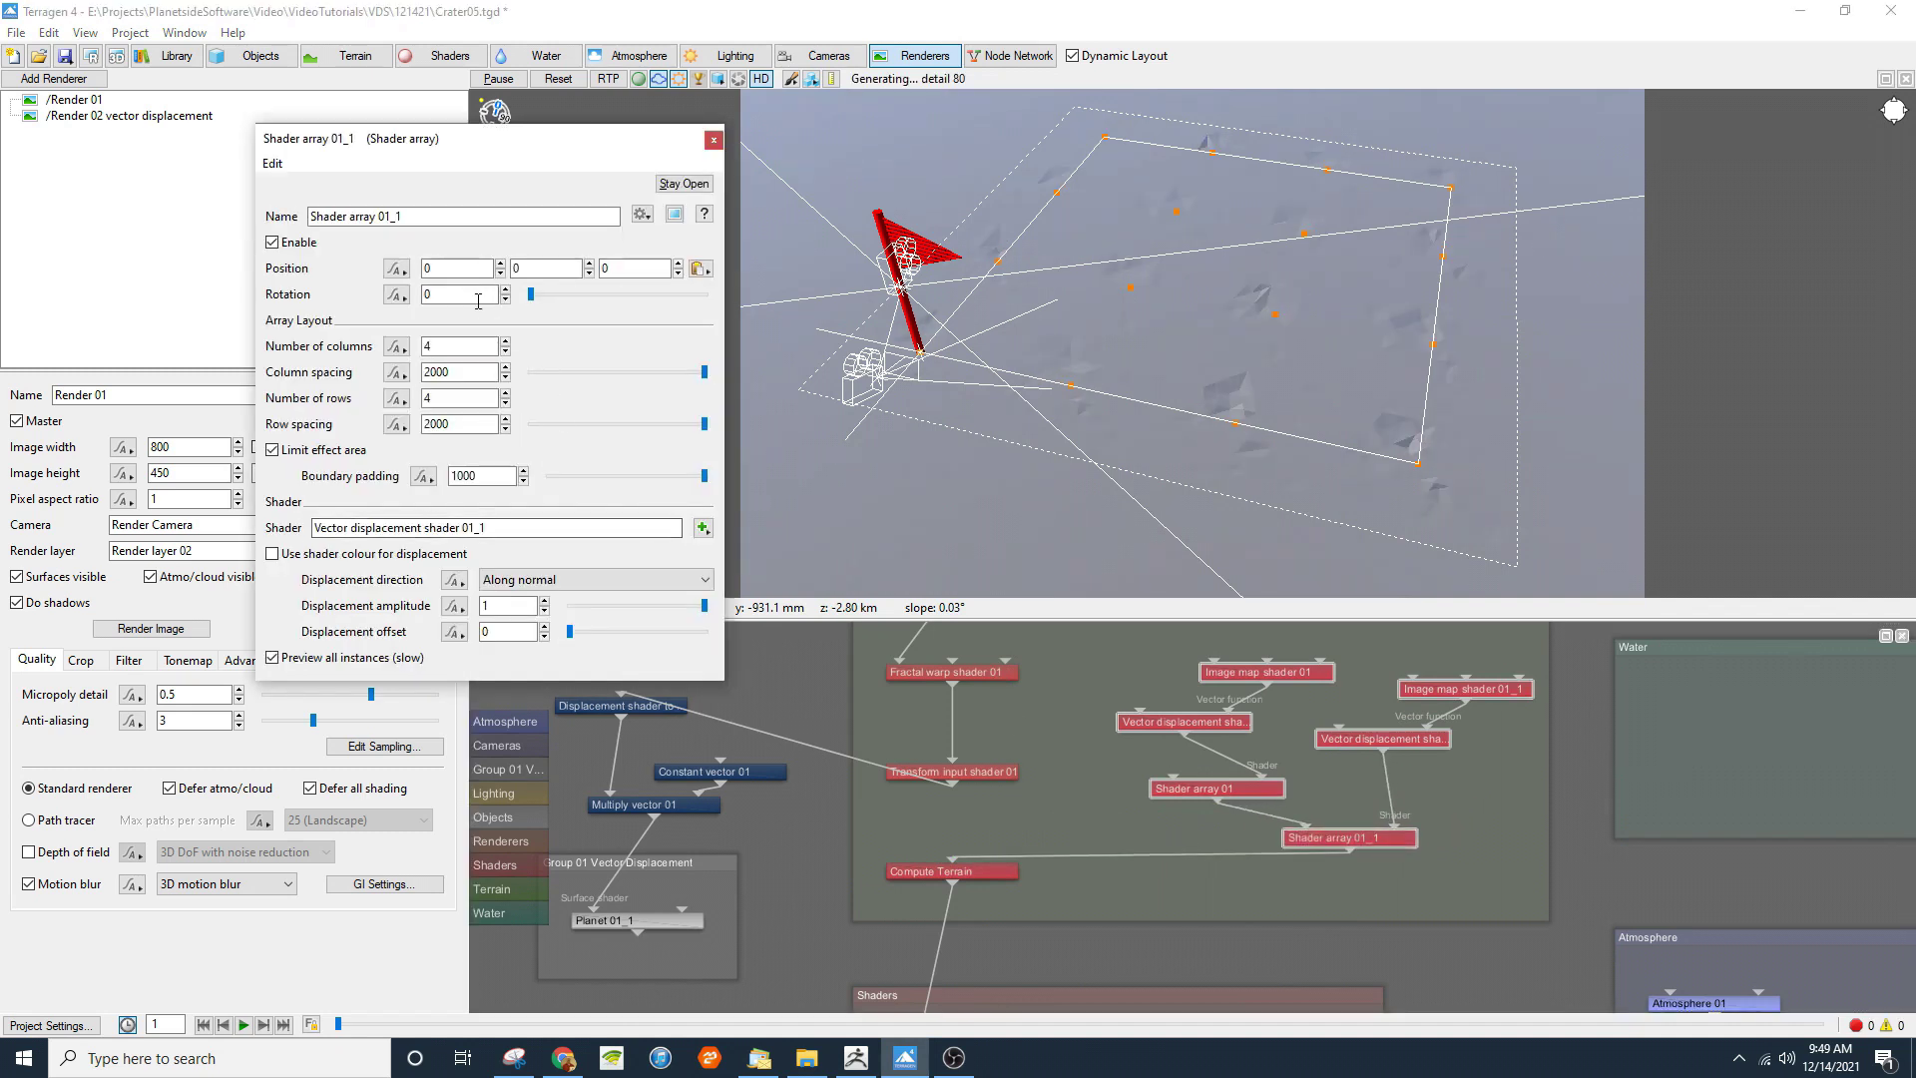
double_click(454, 294)
type("45")
key("Return")
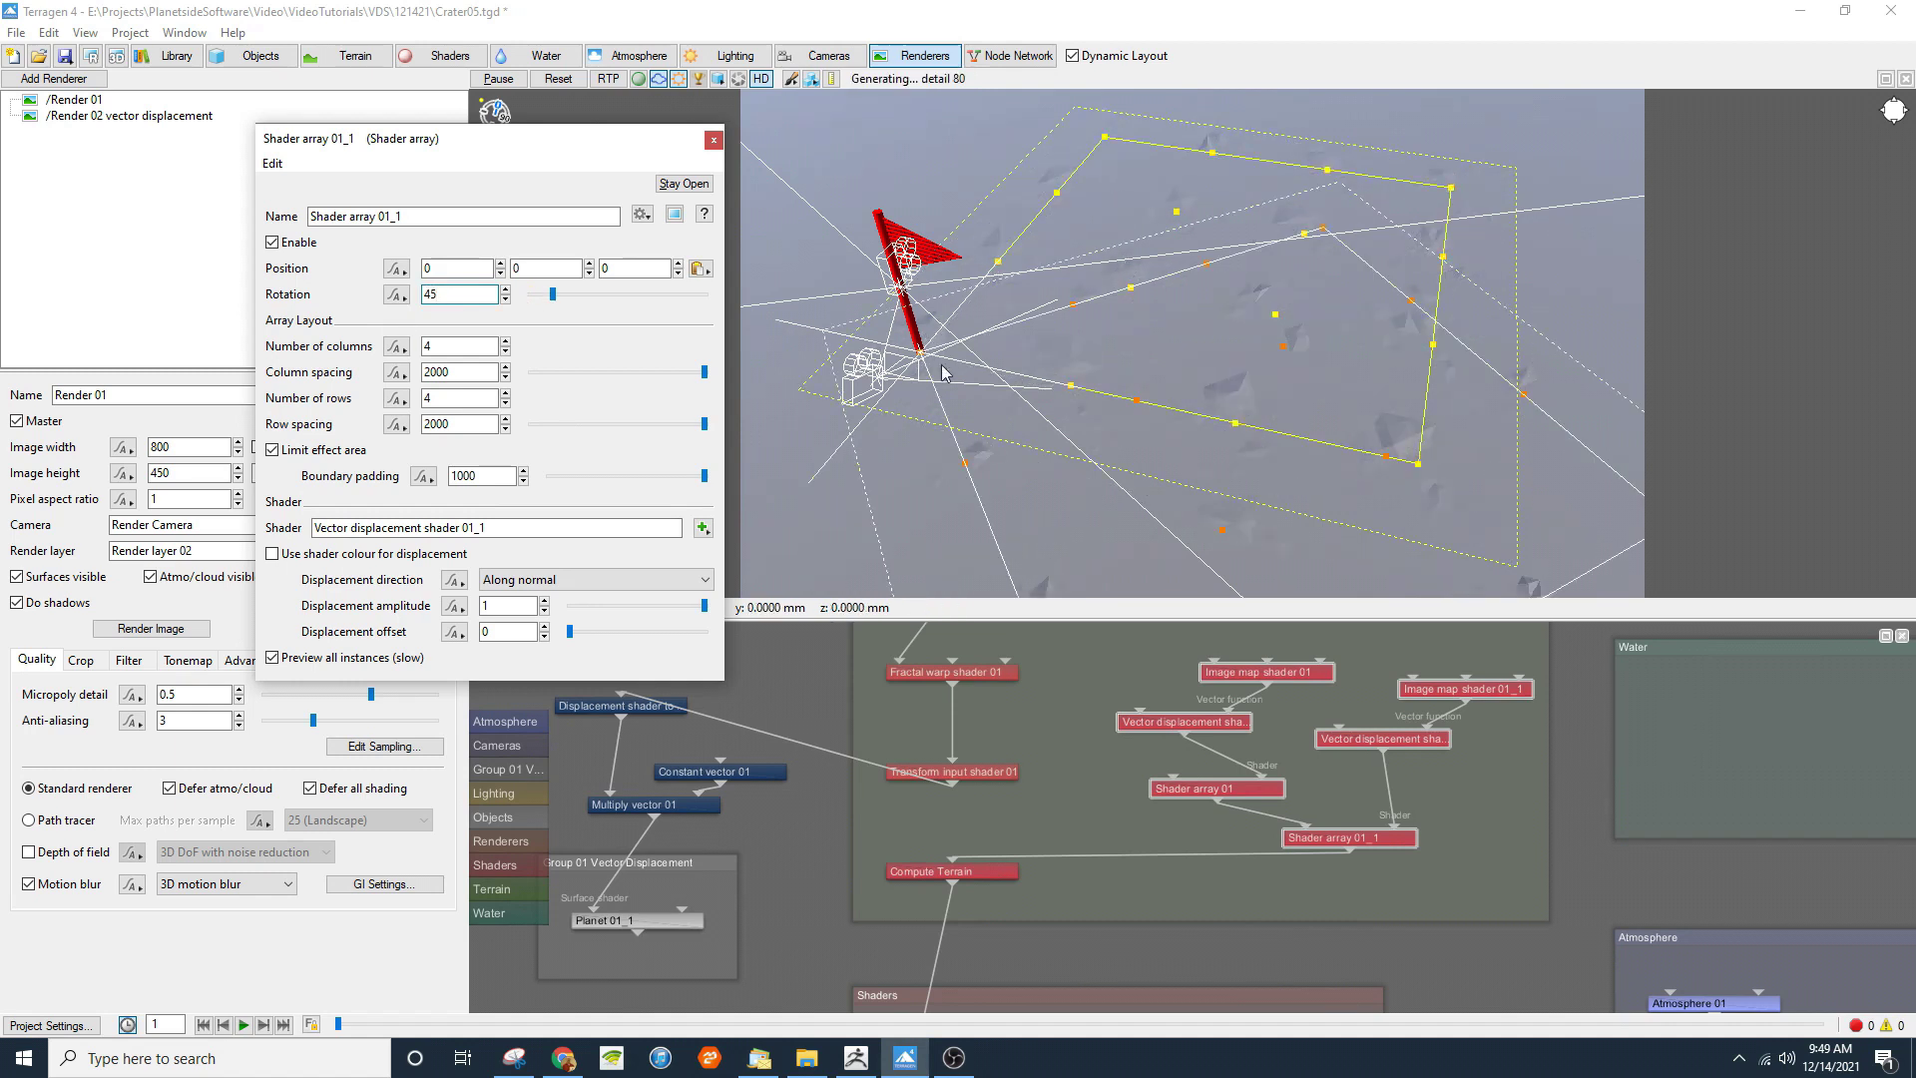
Step: Select Shader array 01_1 in the preview and move it to about X -1225, Z 2979, overlapping the first array
right_click(1078, 377)
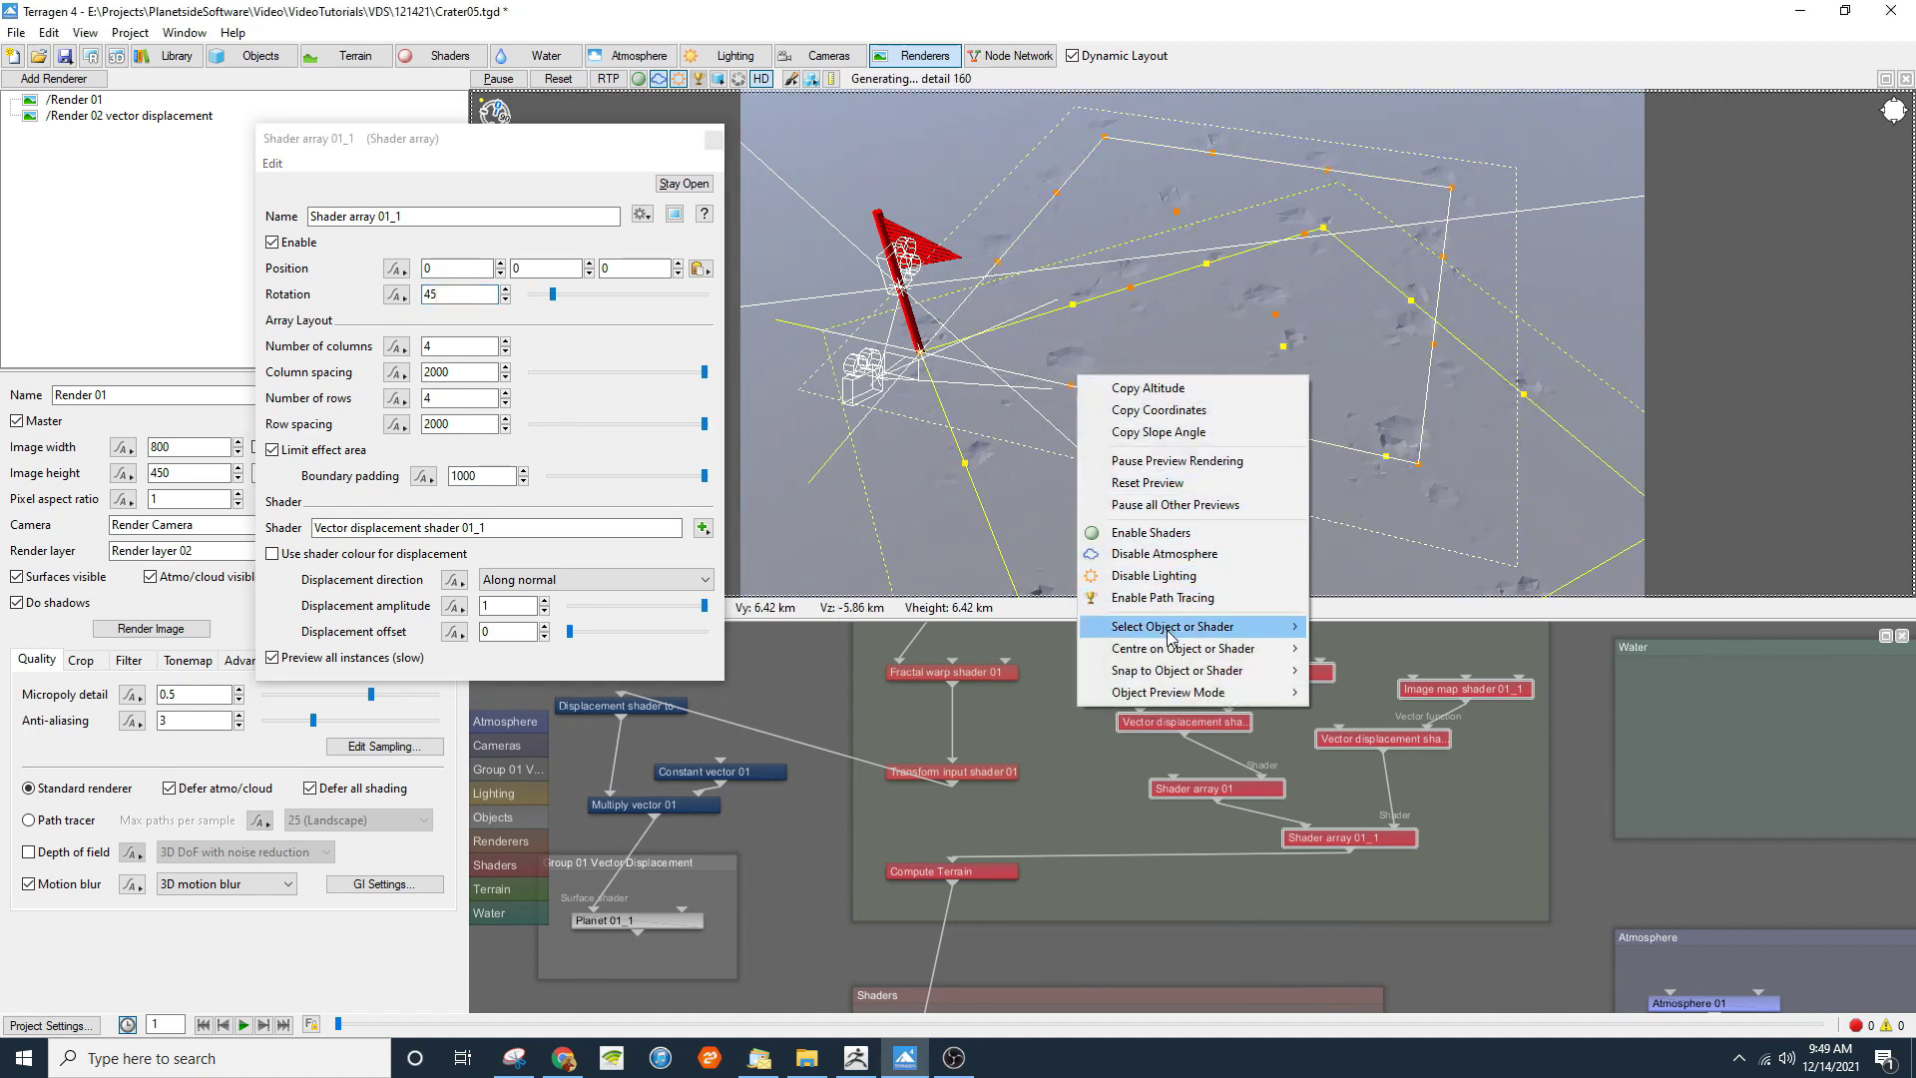
mouse_move(1174, 629)
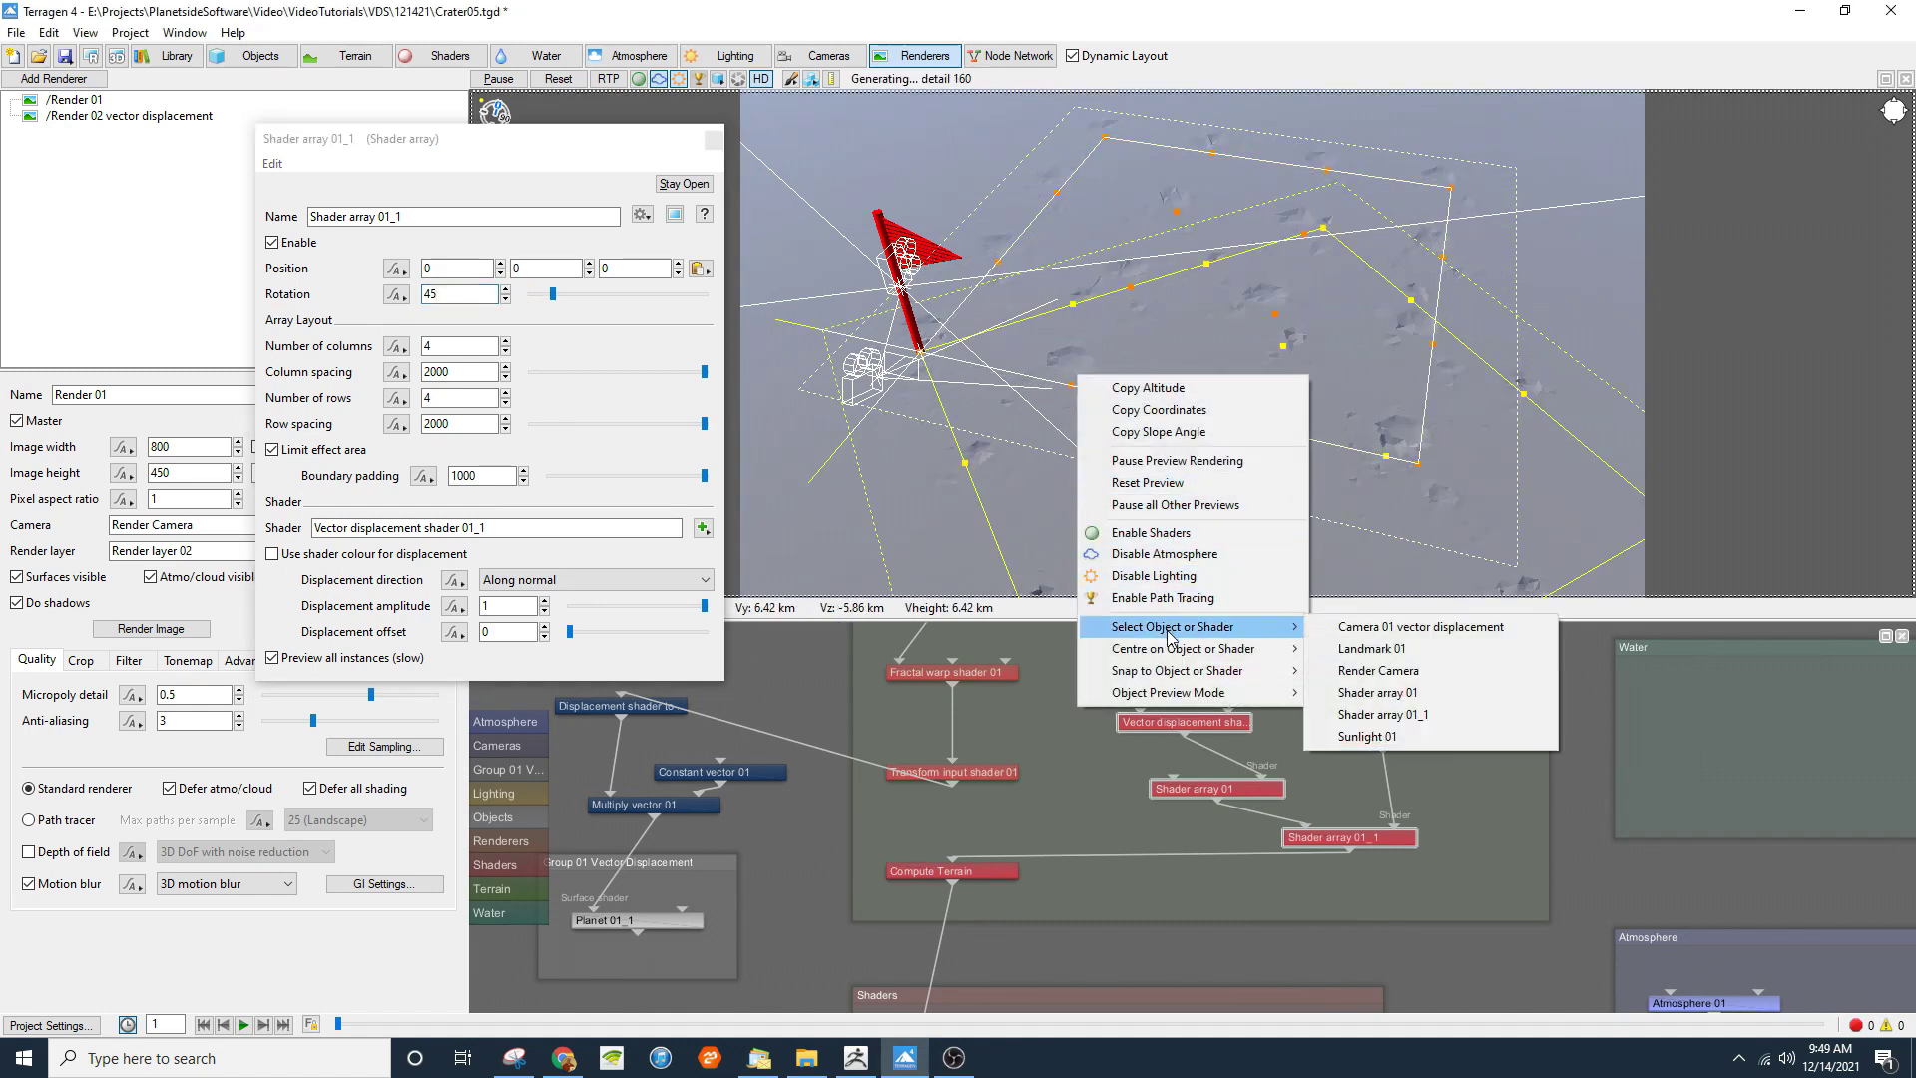
left_click(1396, 716)
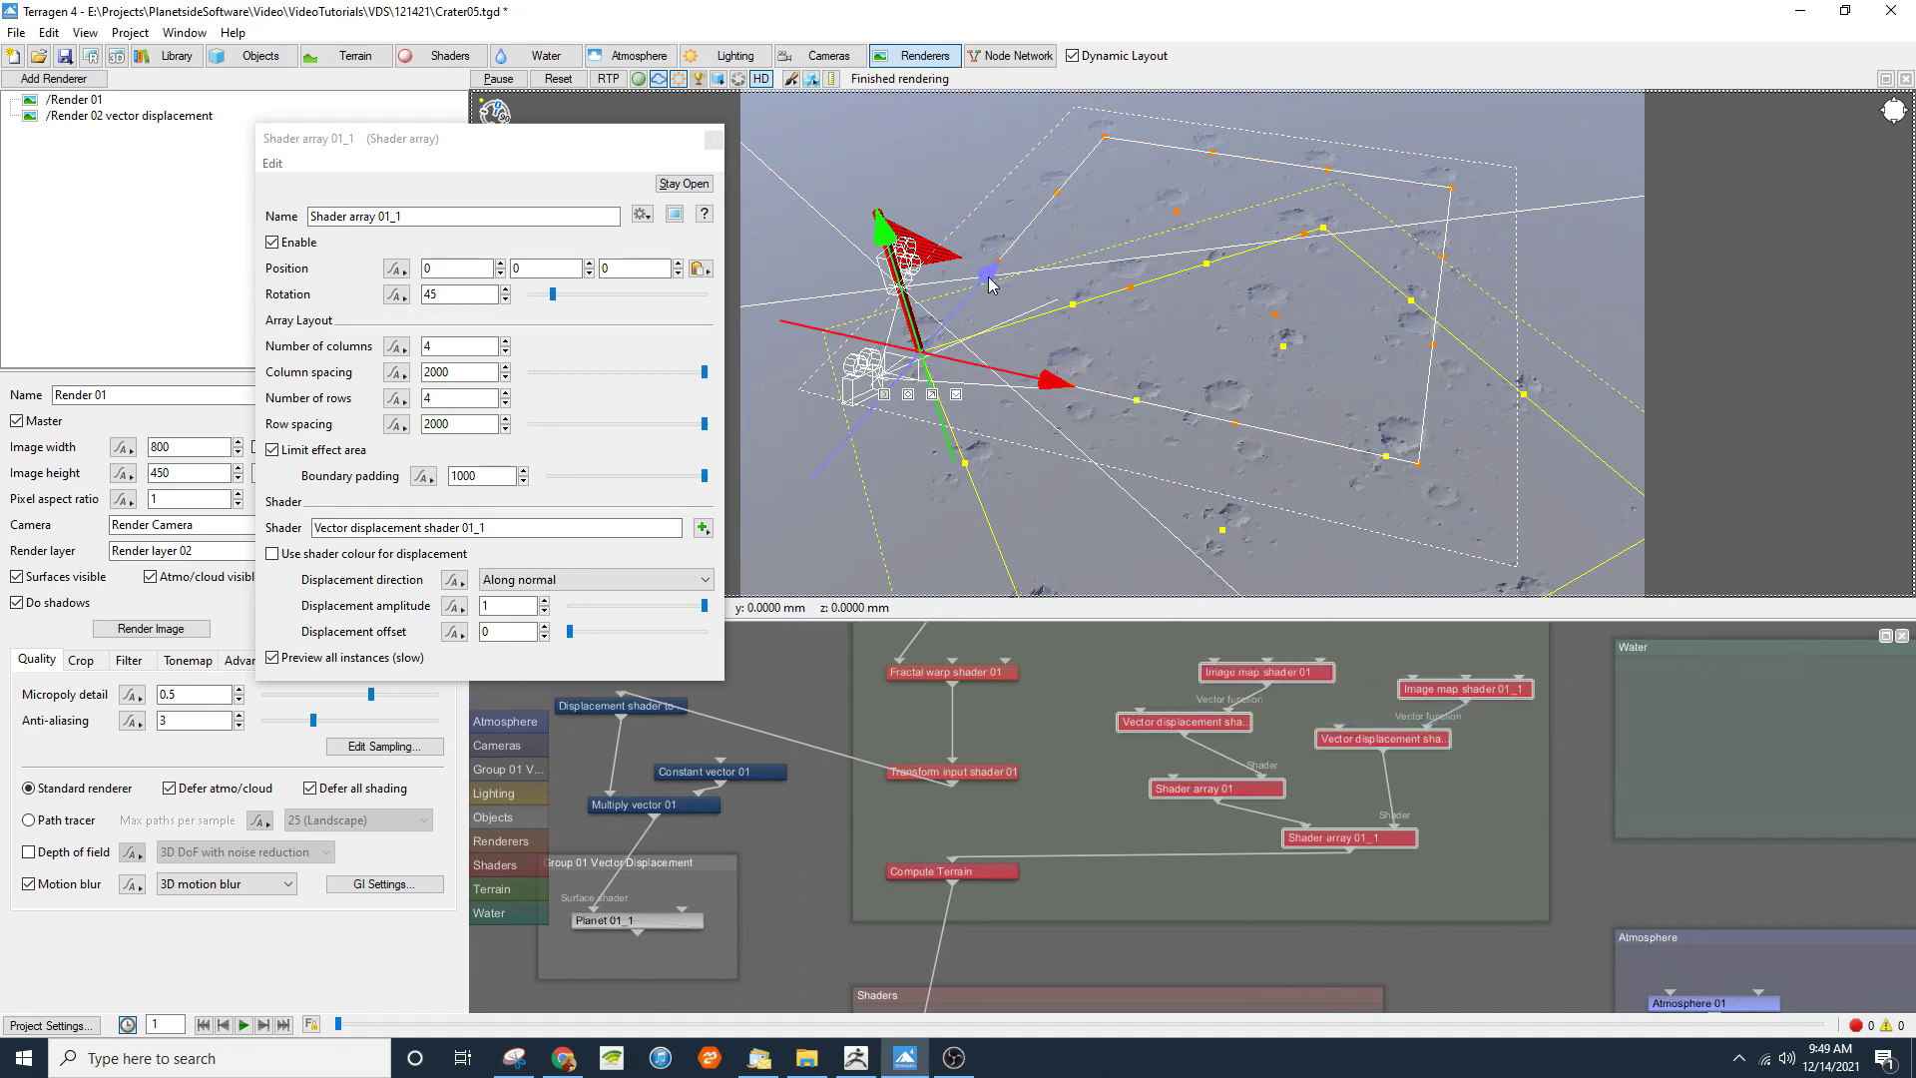
left_click_drag(990, 283, 1076, 235)
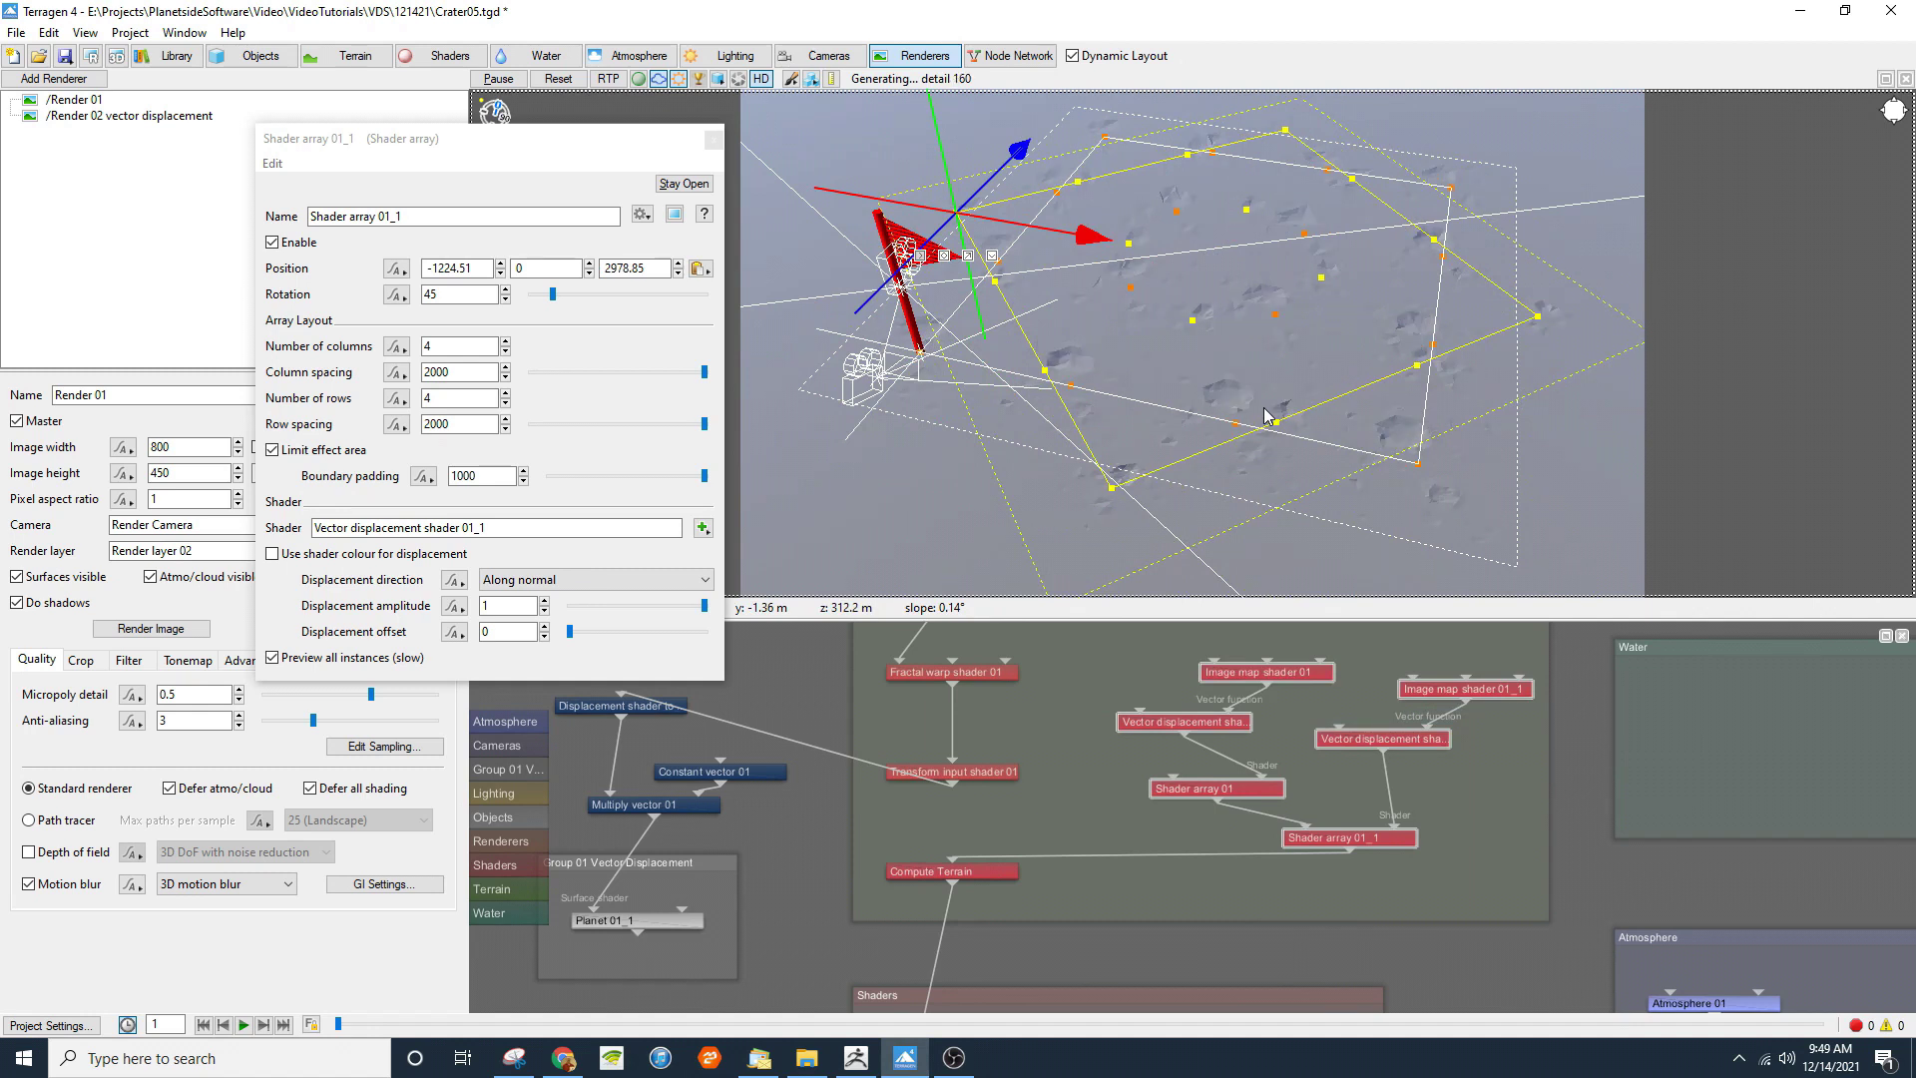
left_click(713, 139)
Step: Render a test image of the layered crater terrain with Render 01 from a low viewpoint, then dismiss it
middle_click_drag(1154, 460, 1305, 171)
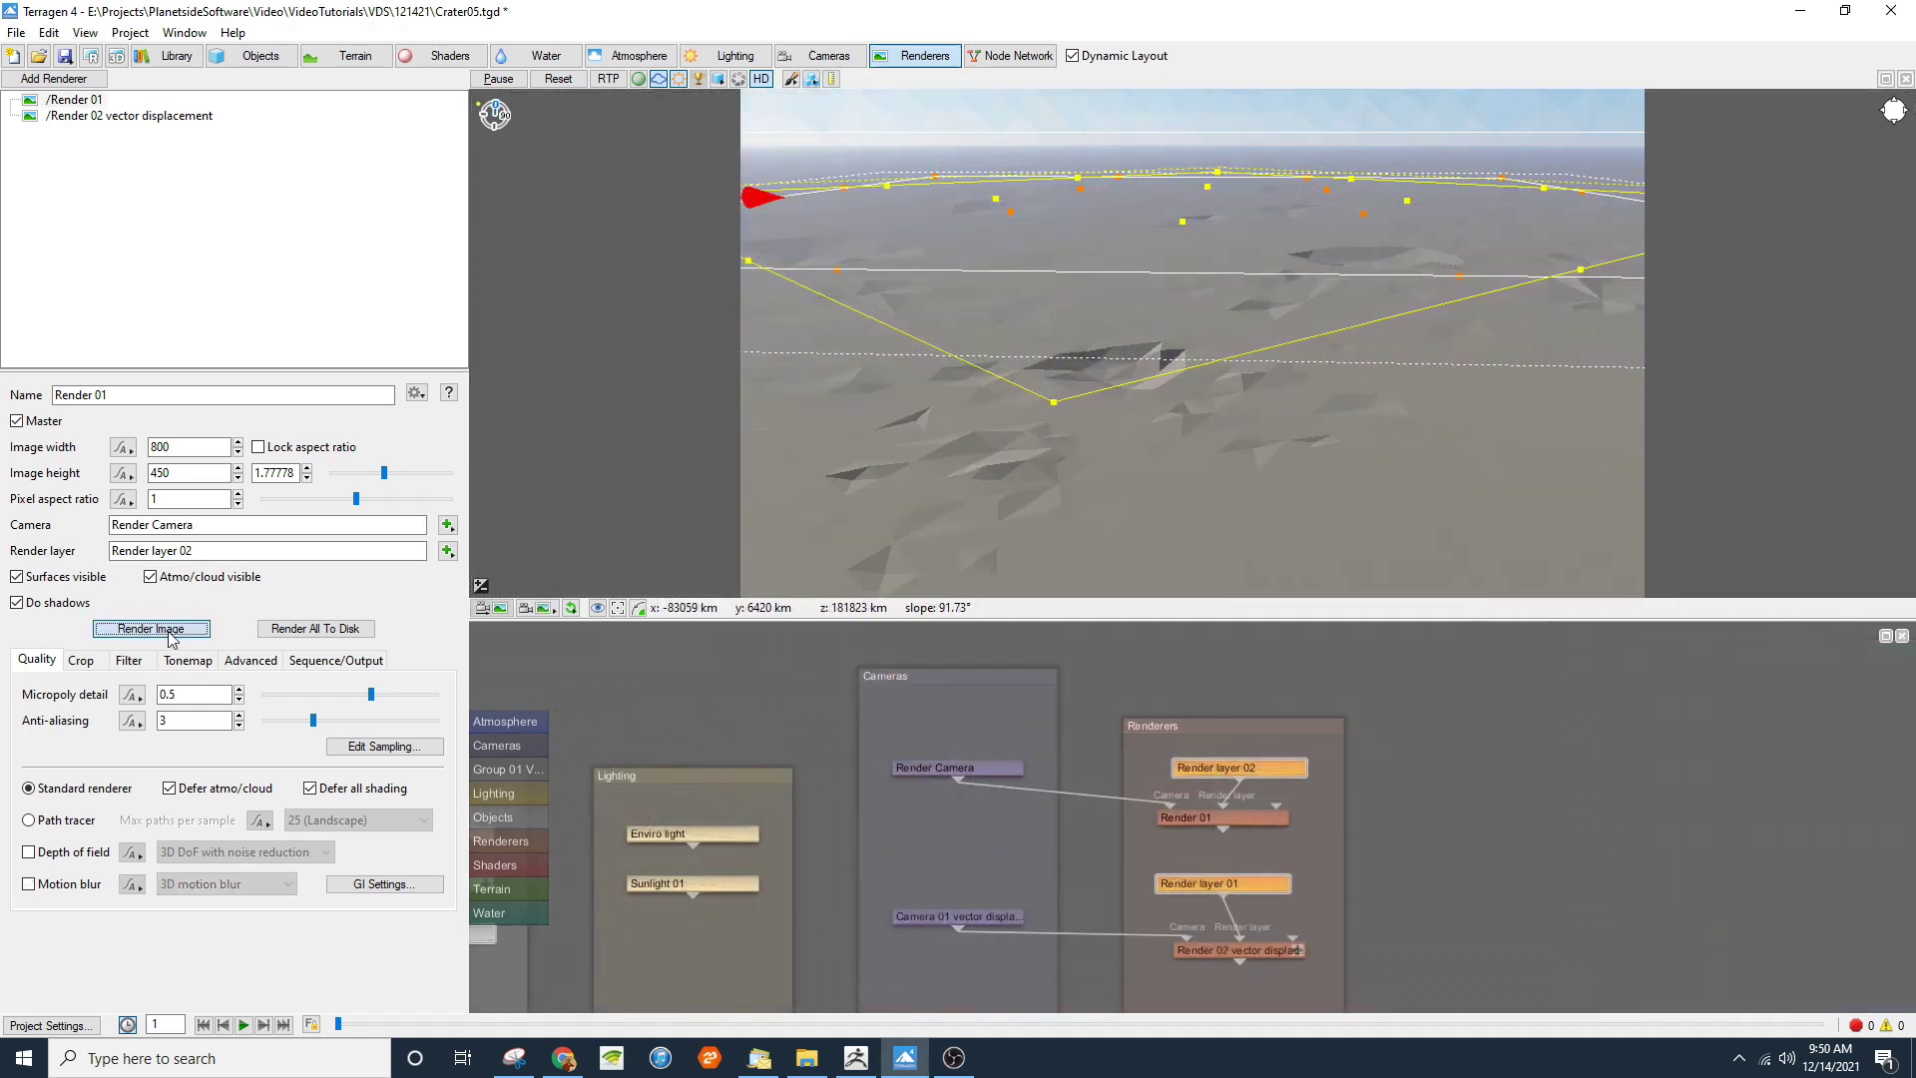
left_click(160, 630)
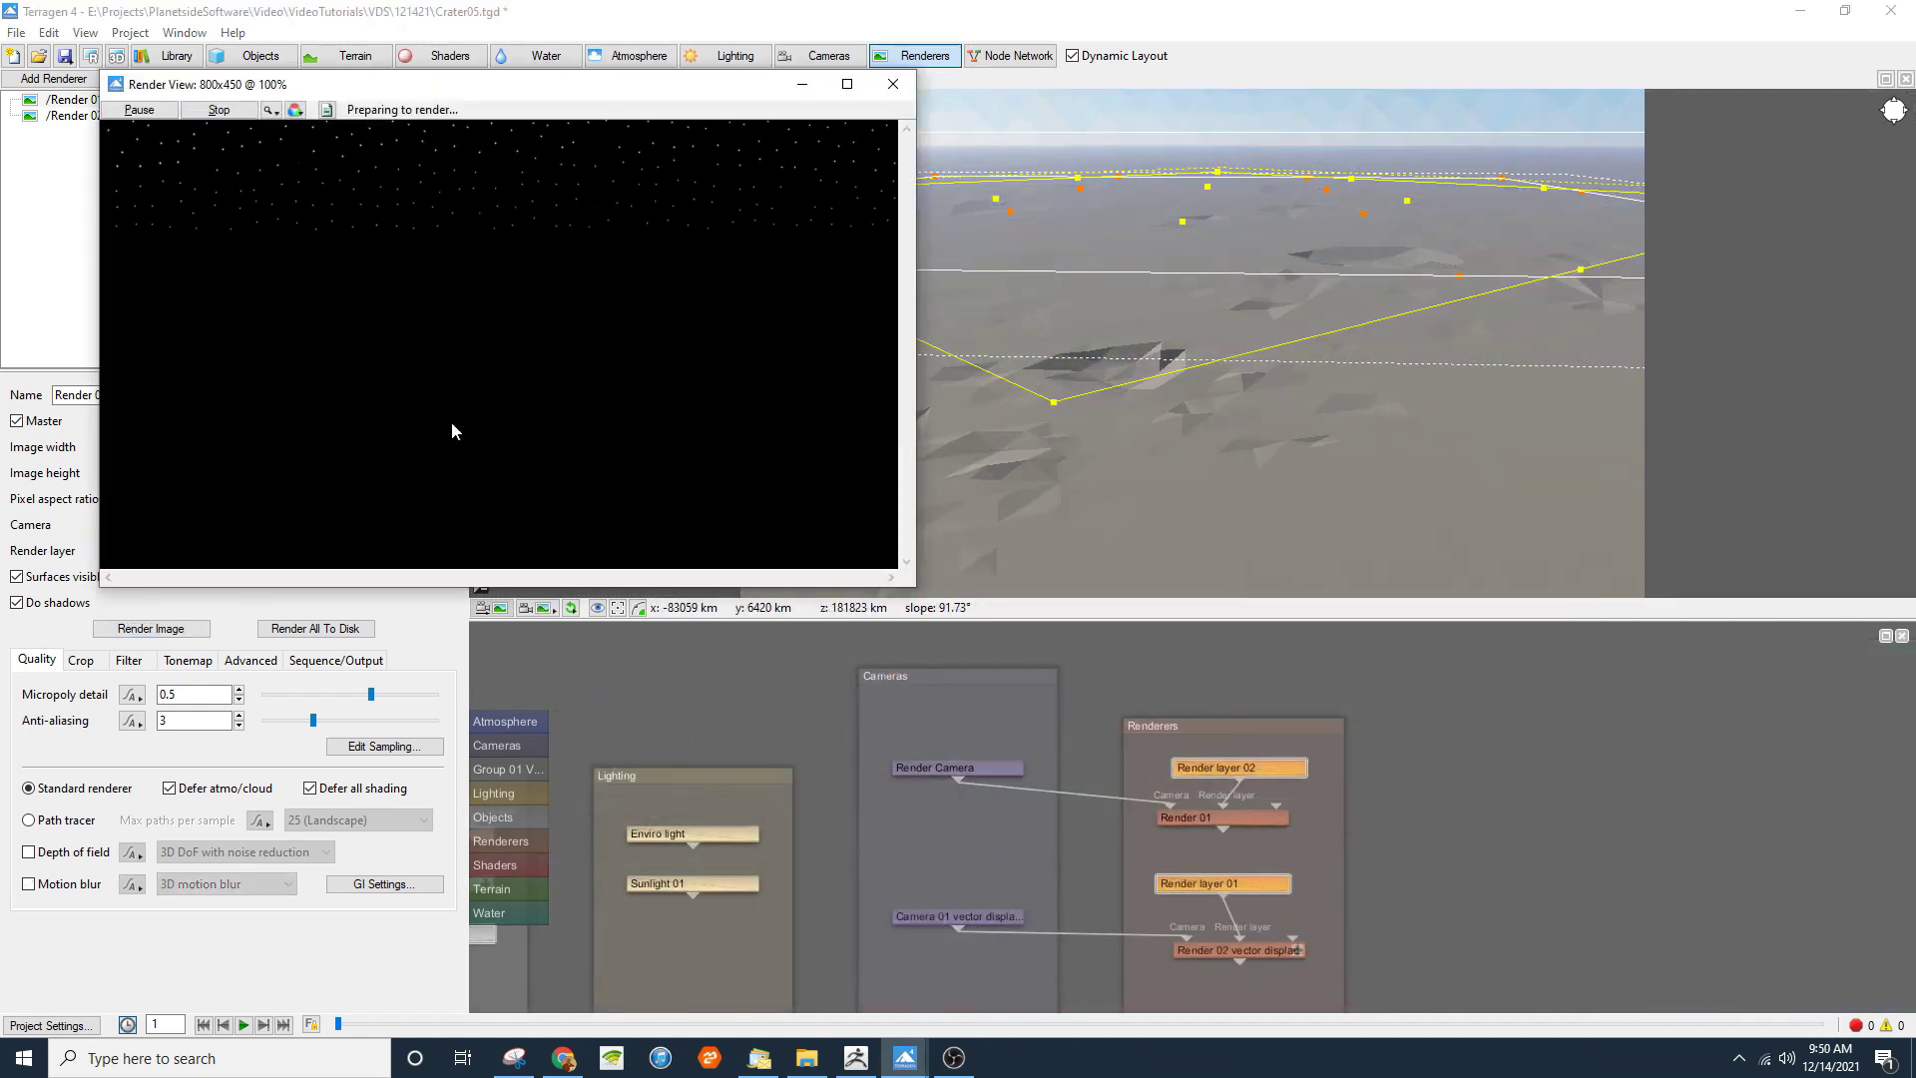
left_click_drag(674, 87, 1133, 159)
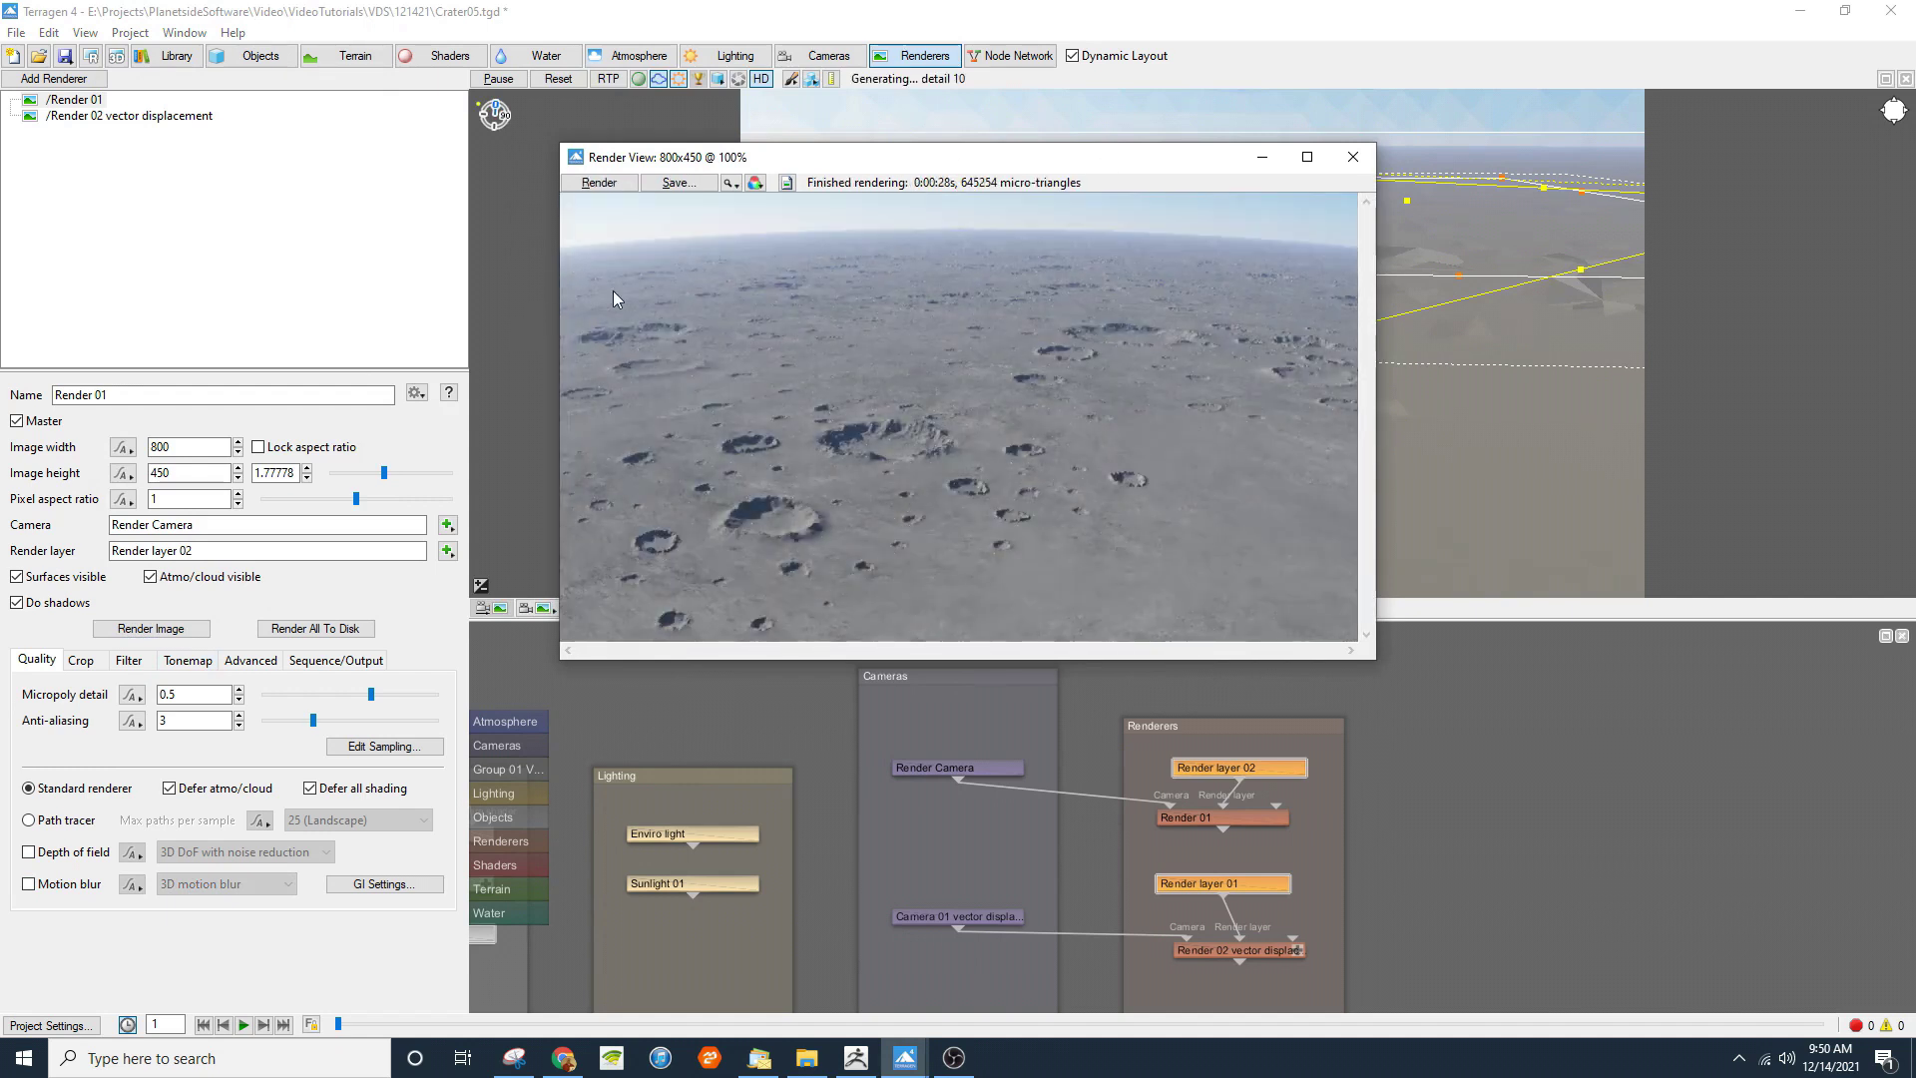
left_click(514, 329)
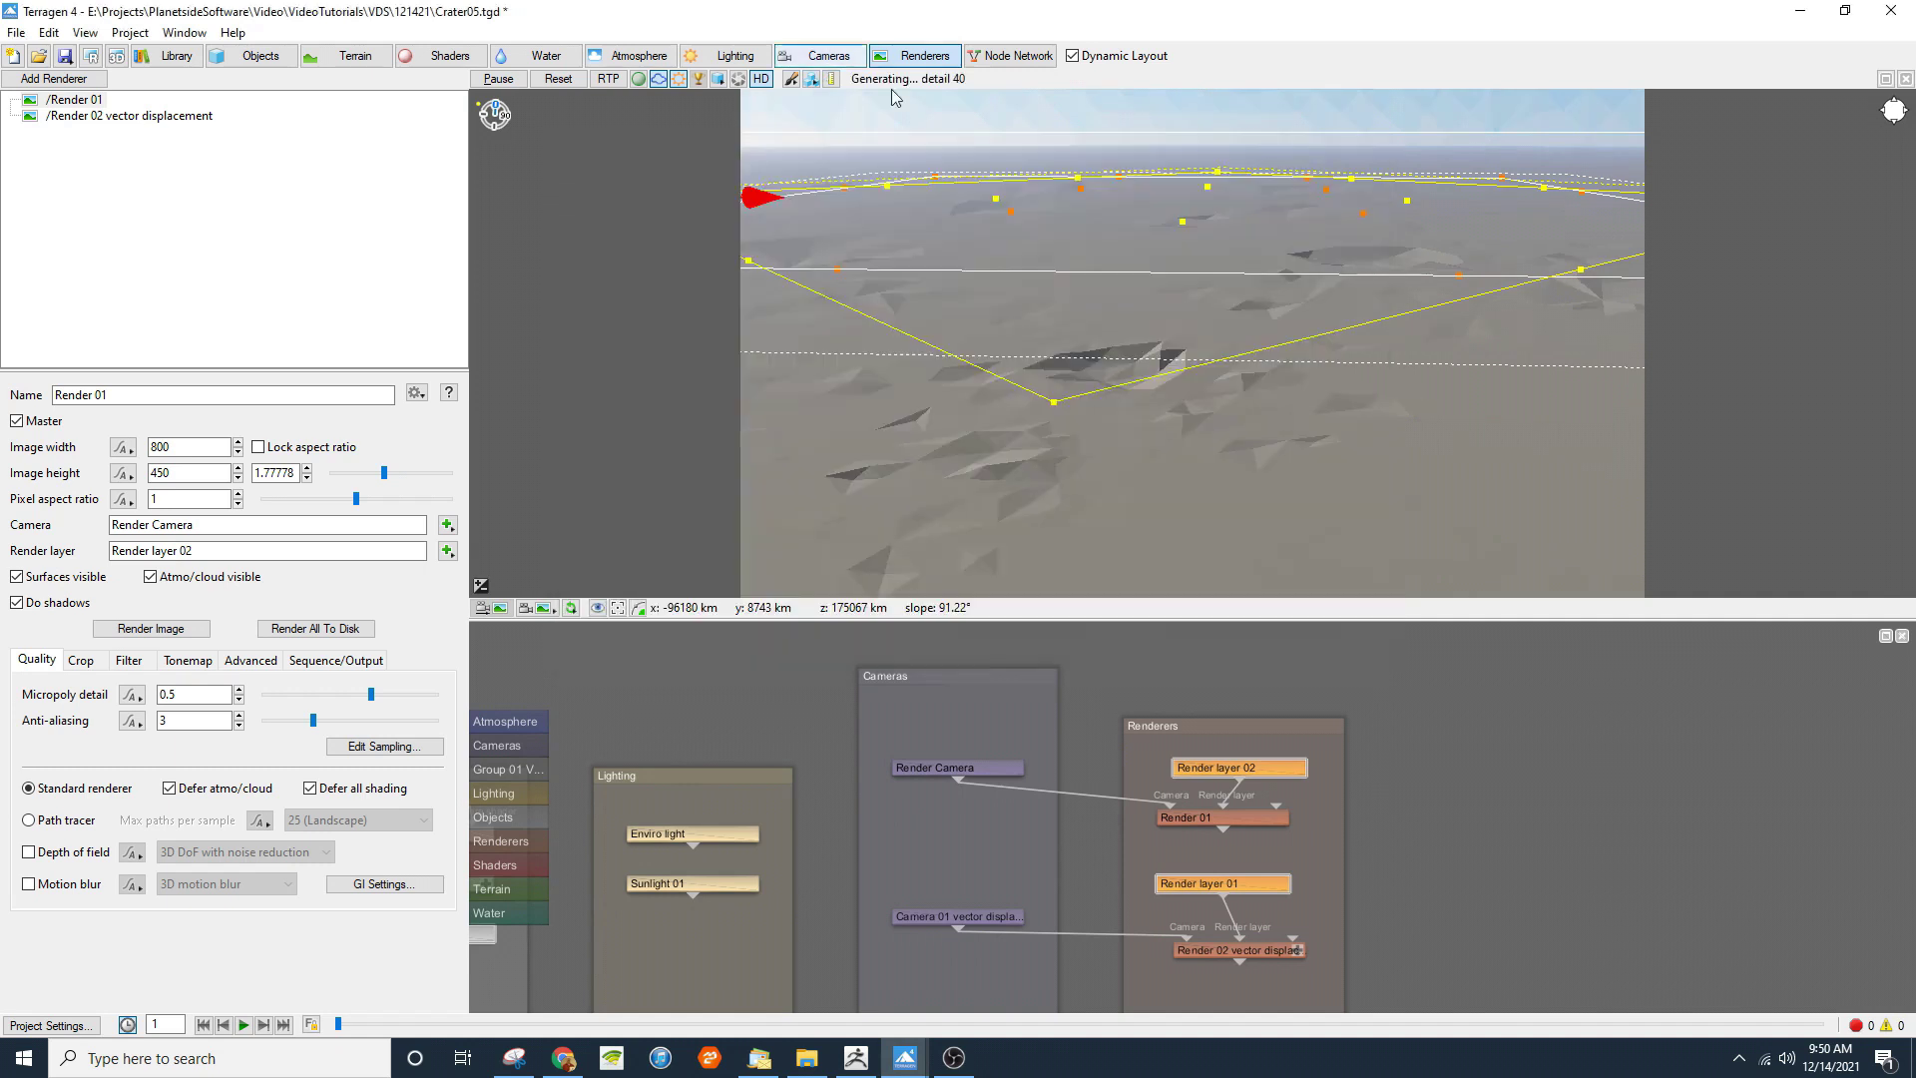
Step: Render a closer crater view at 1920 by 1080 with micropoly detail 1 and anti-aliasing 6
middle_click_drag(1040, 321, 1165, 379)
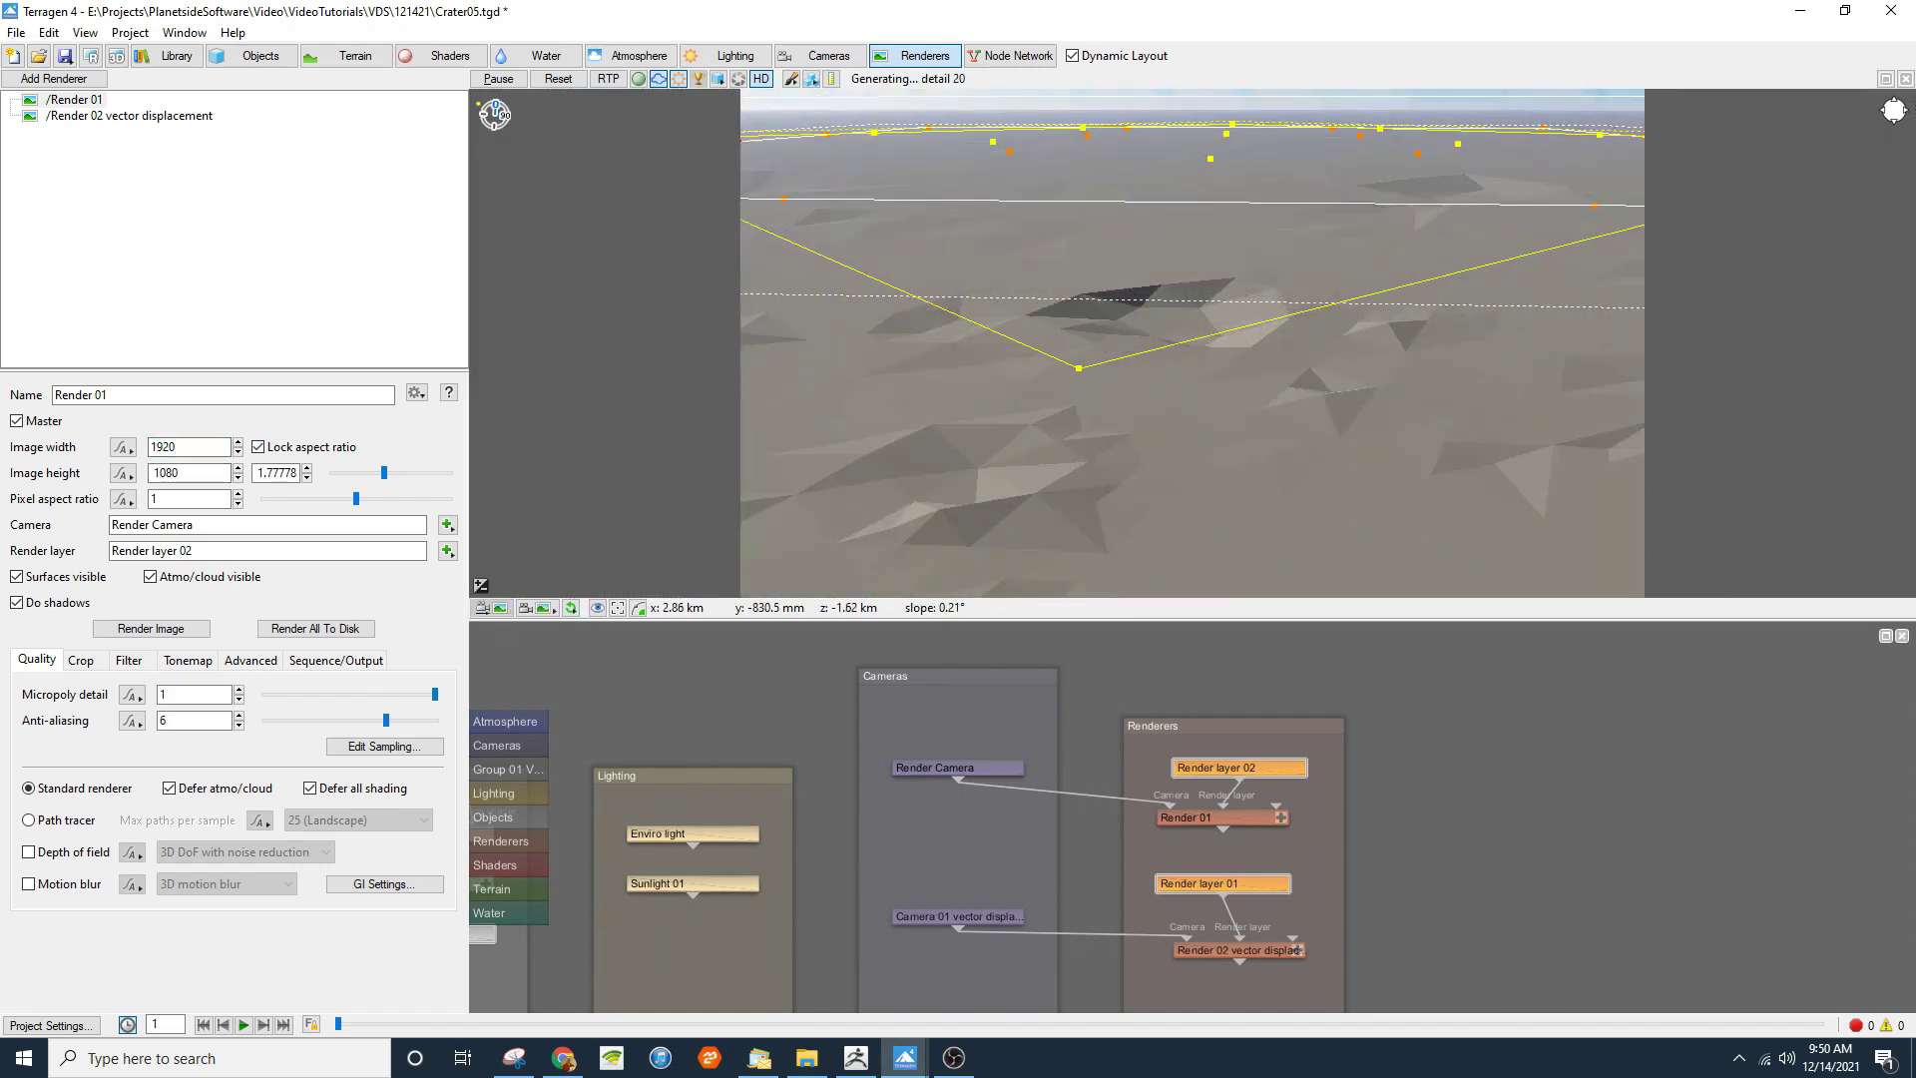
left_click(151, 628)
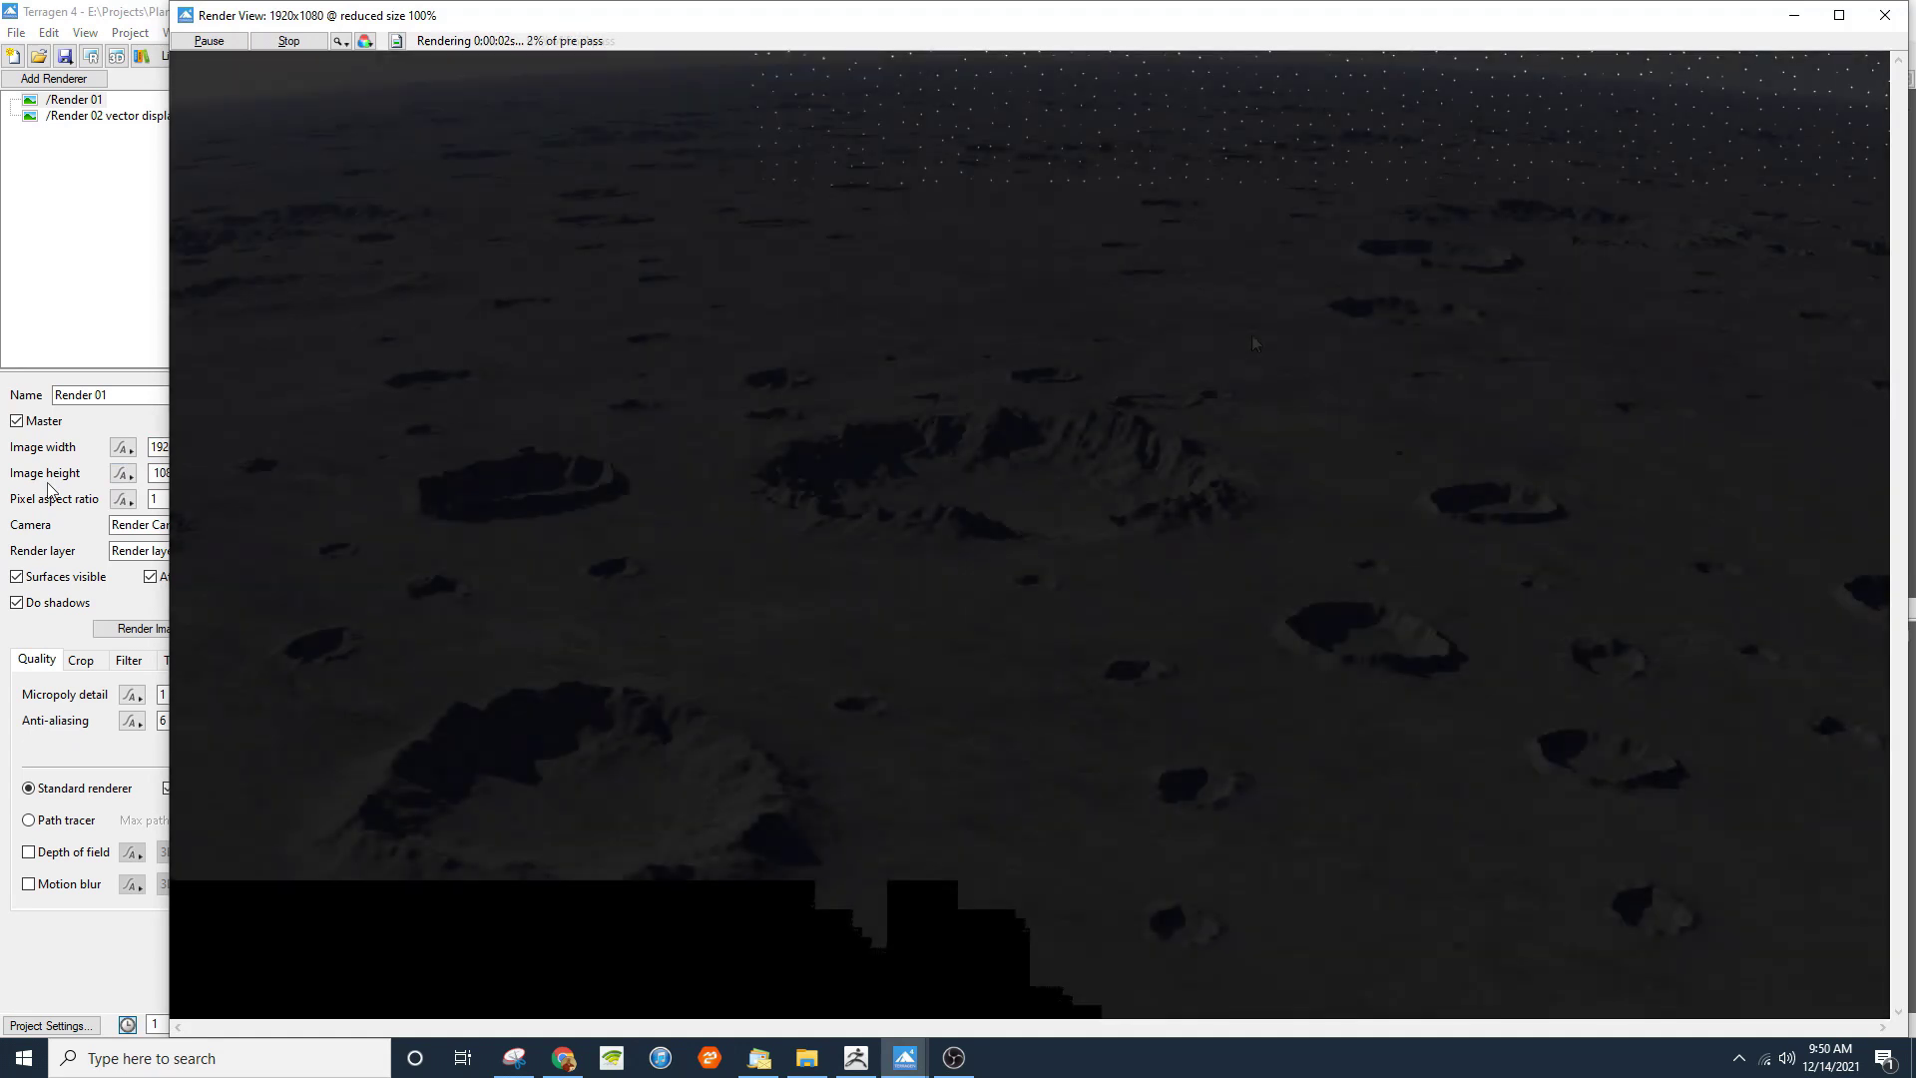